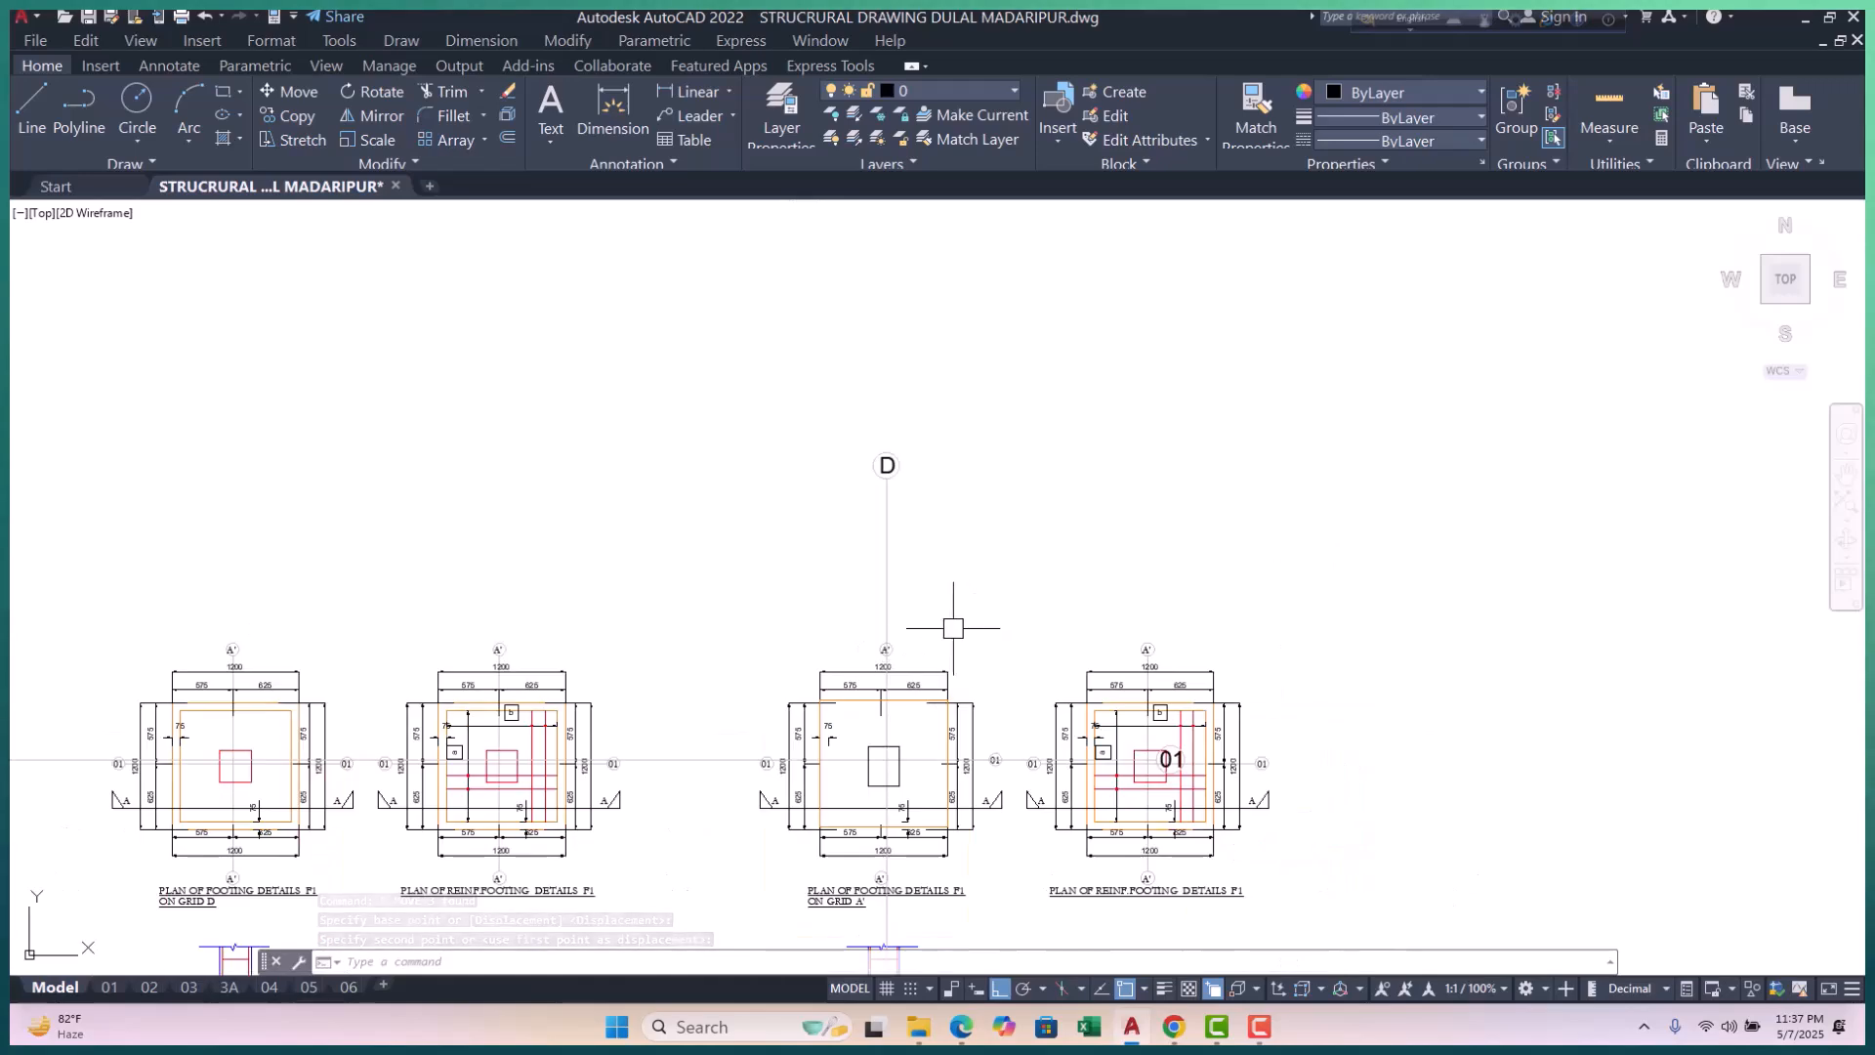
# Step: Change the A' label in the grid bubble above the second footing details plan to D
pyautogui.scroll(8, 883, 659)
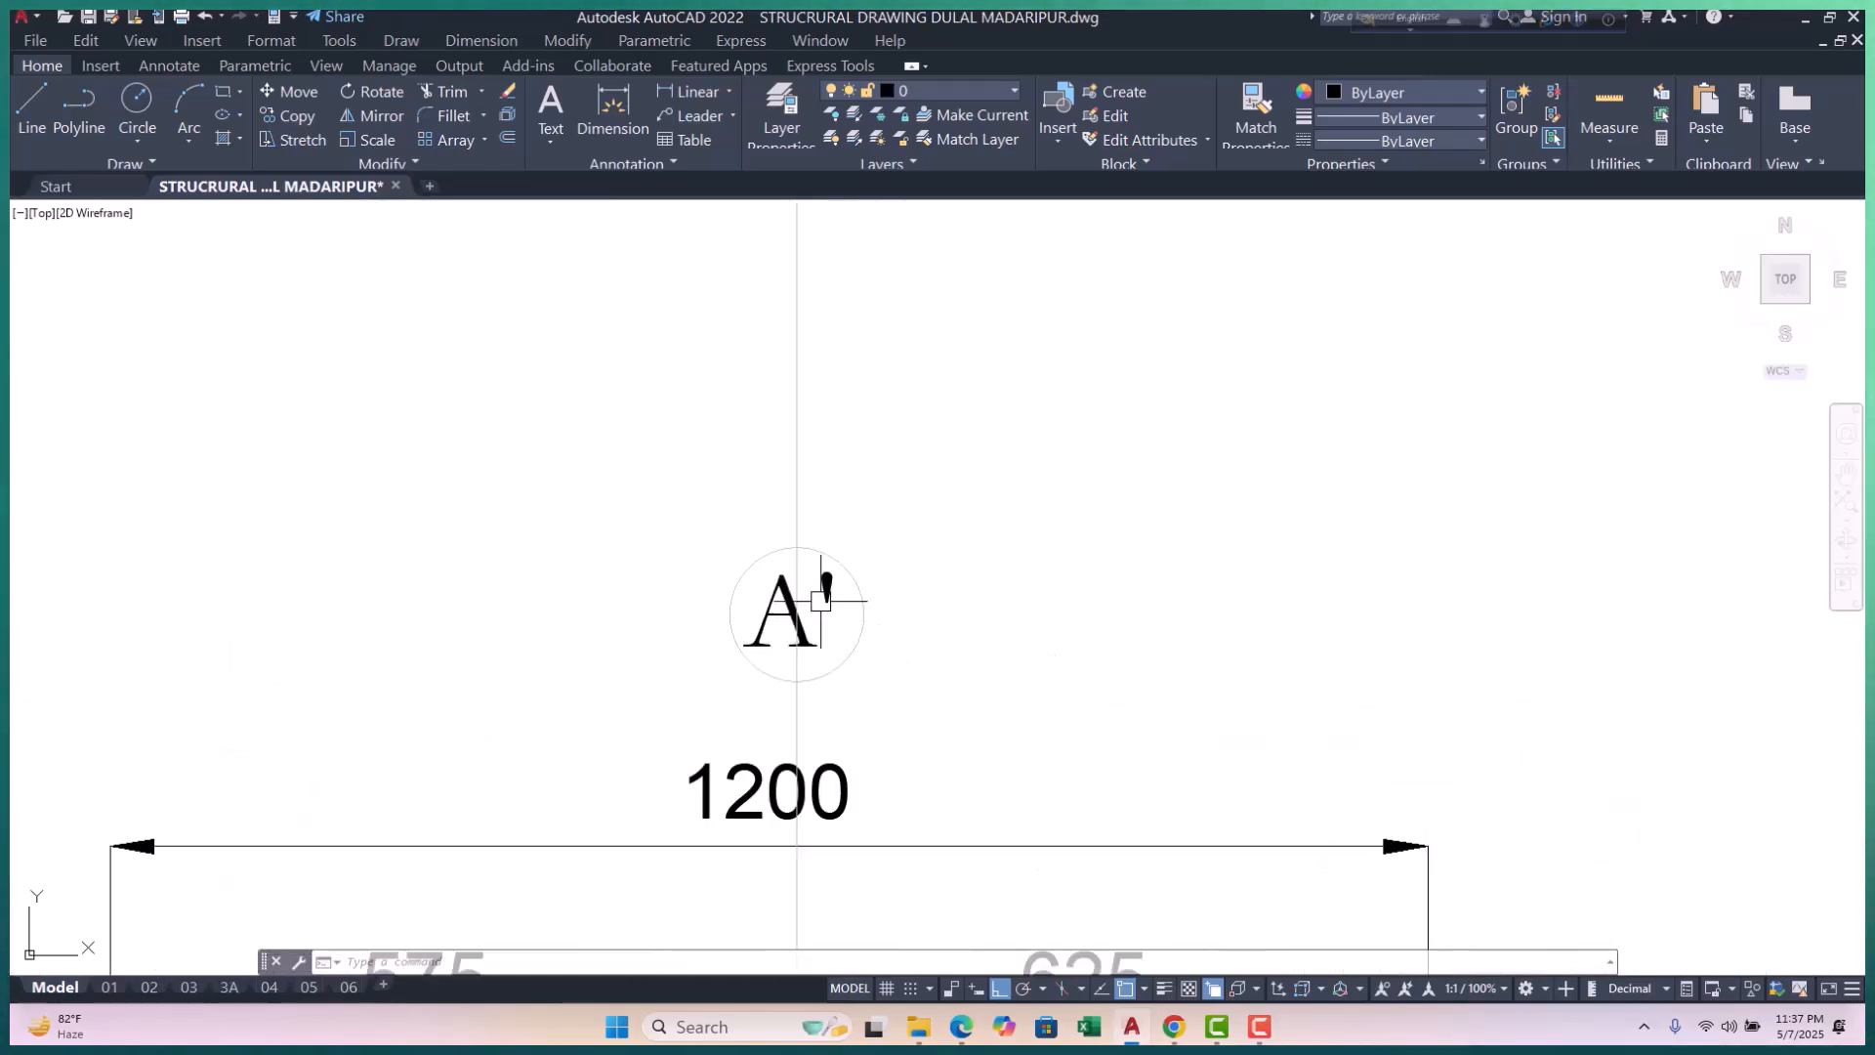
pyautogui.doubleClick(828, 582)
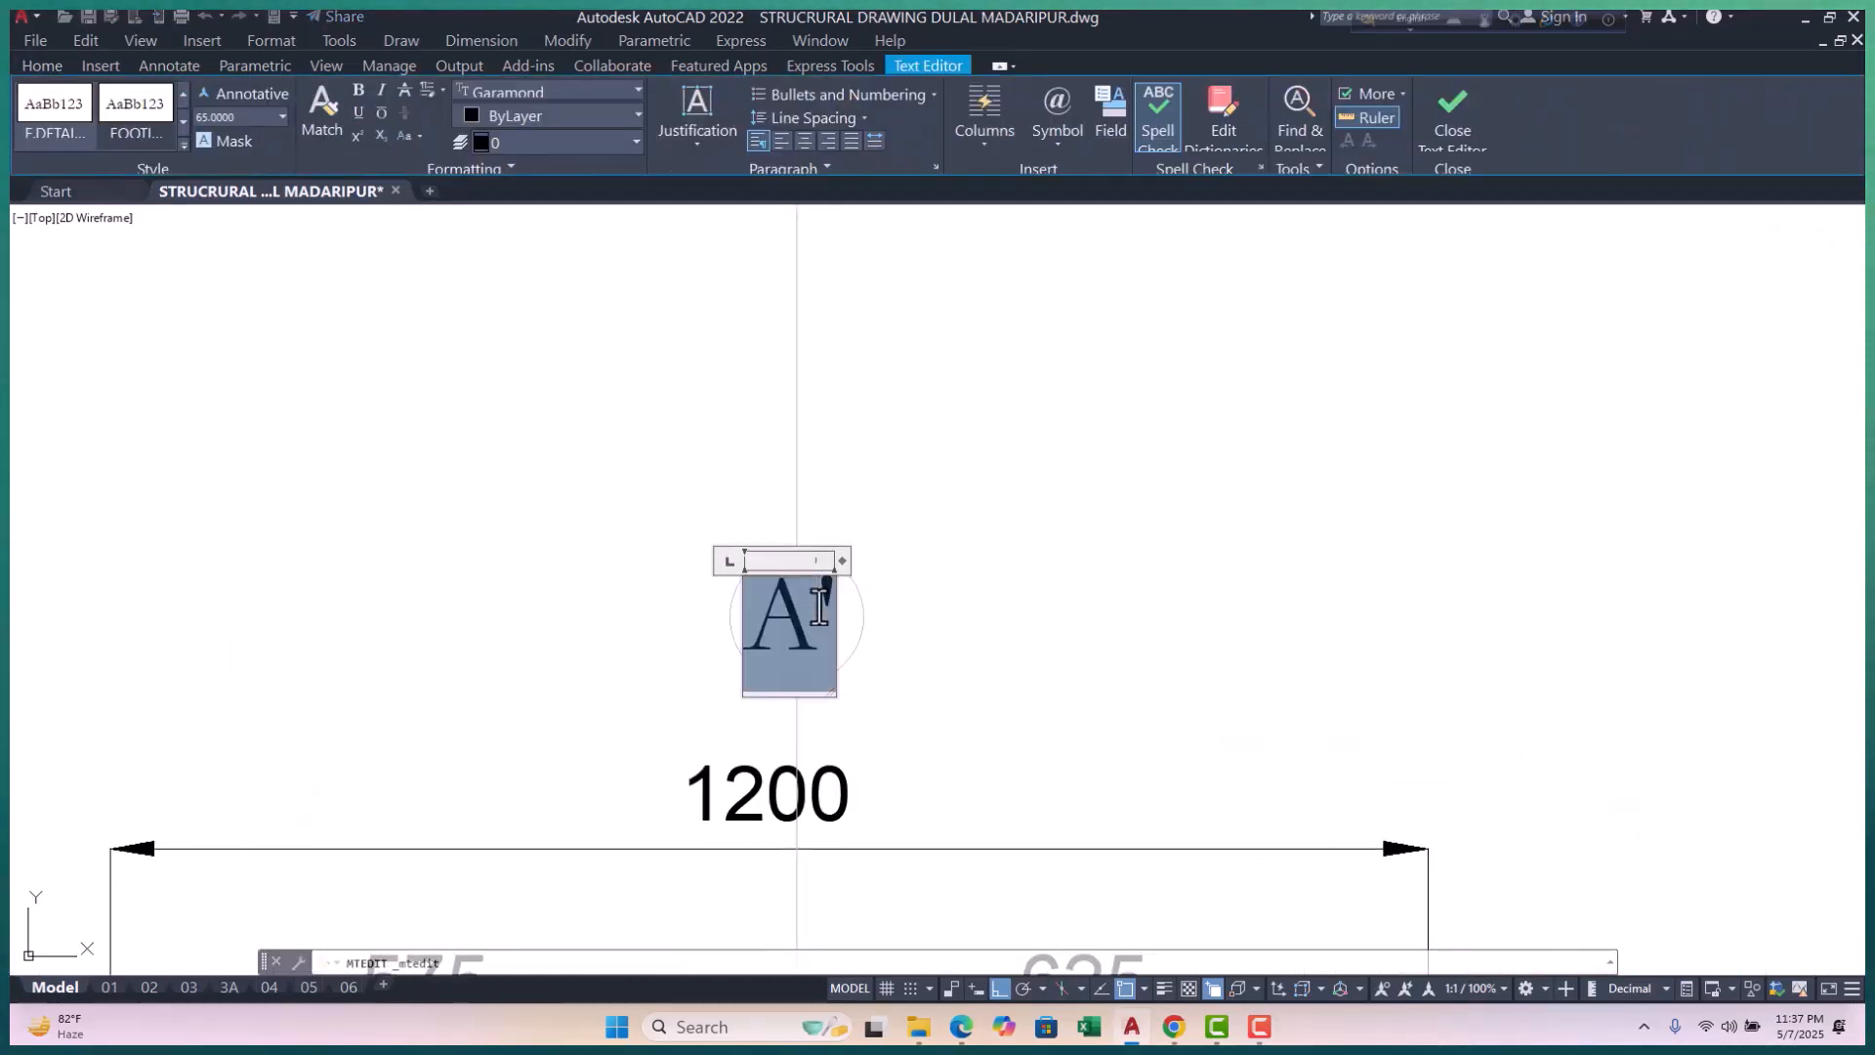
pyautogui.write('D')
pyautogui.click(1101, 644)
# Step: Move the D label horizontally to centre it inside the upper grid bubble
pyautogui.scroll(2, 822, 640)
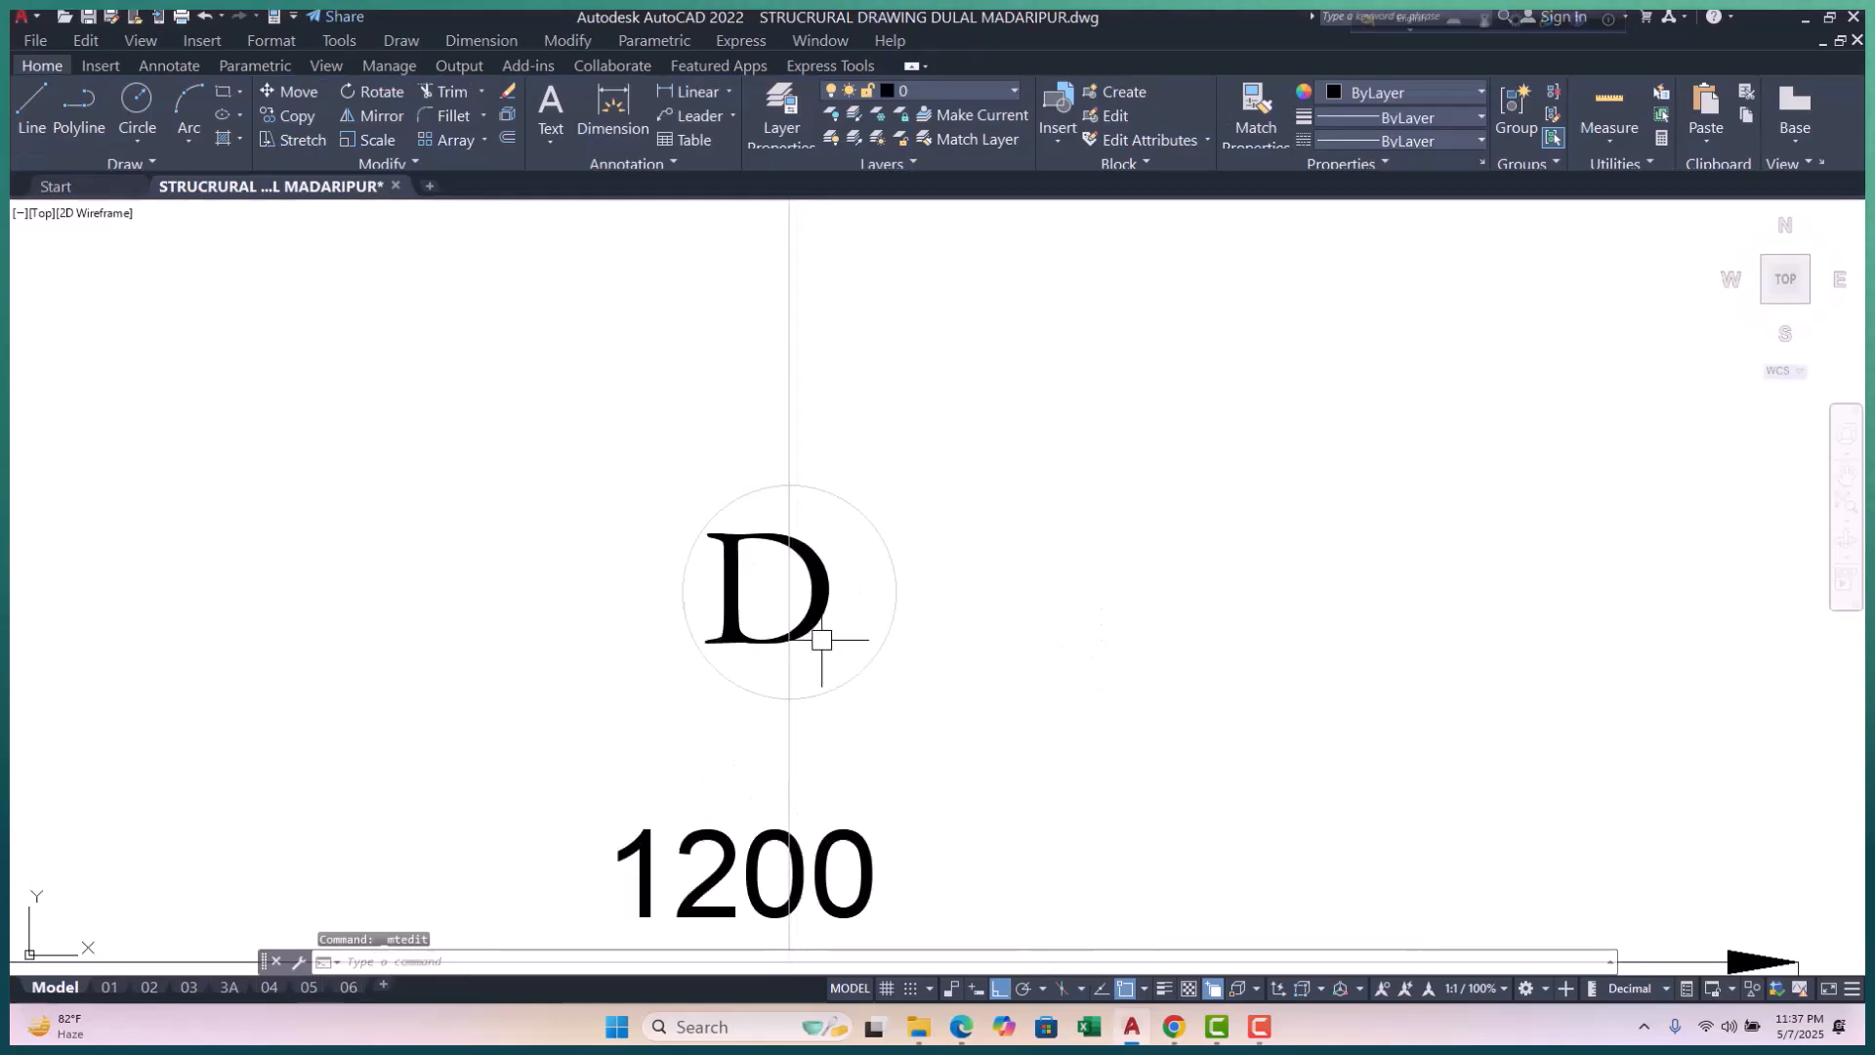
pyautogui.write('m')
pyautogui.press('Return')
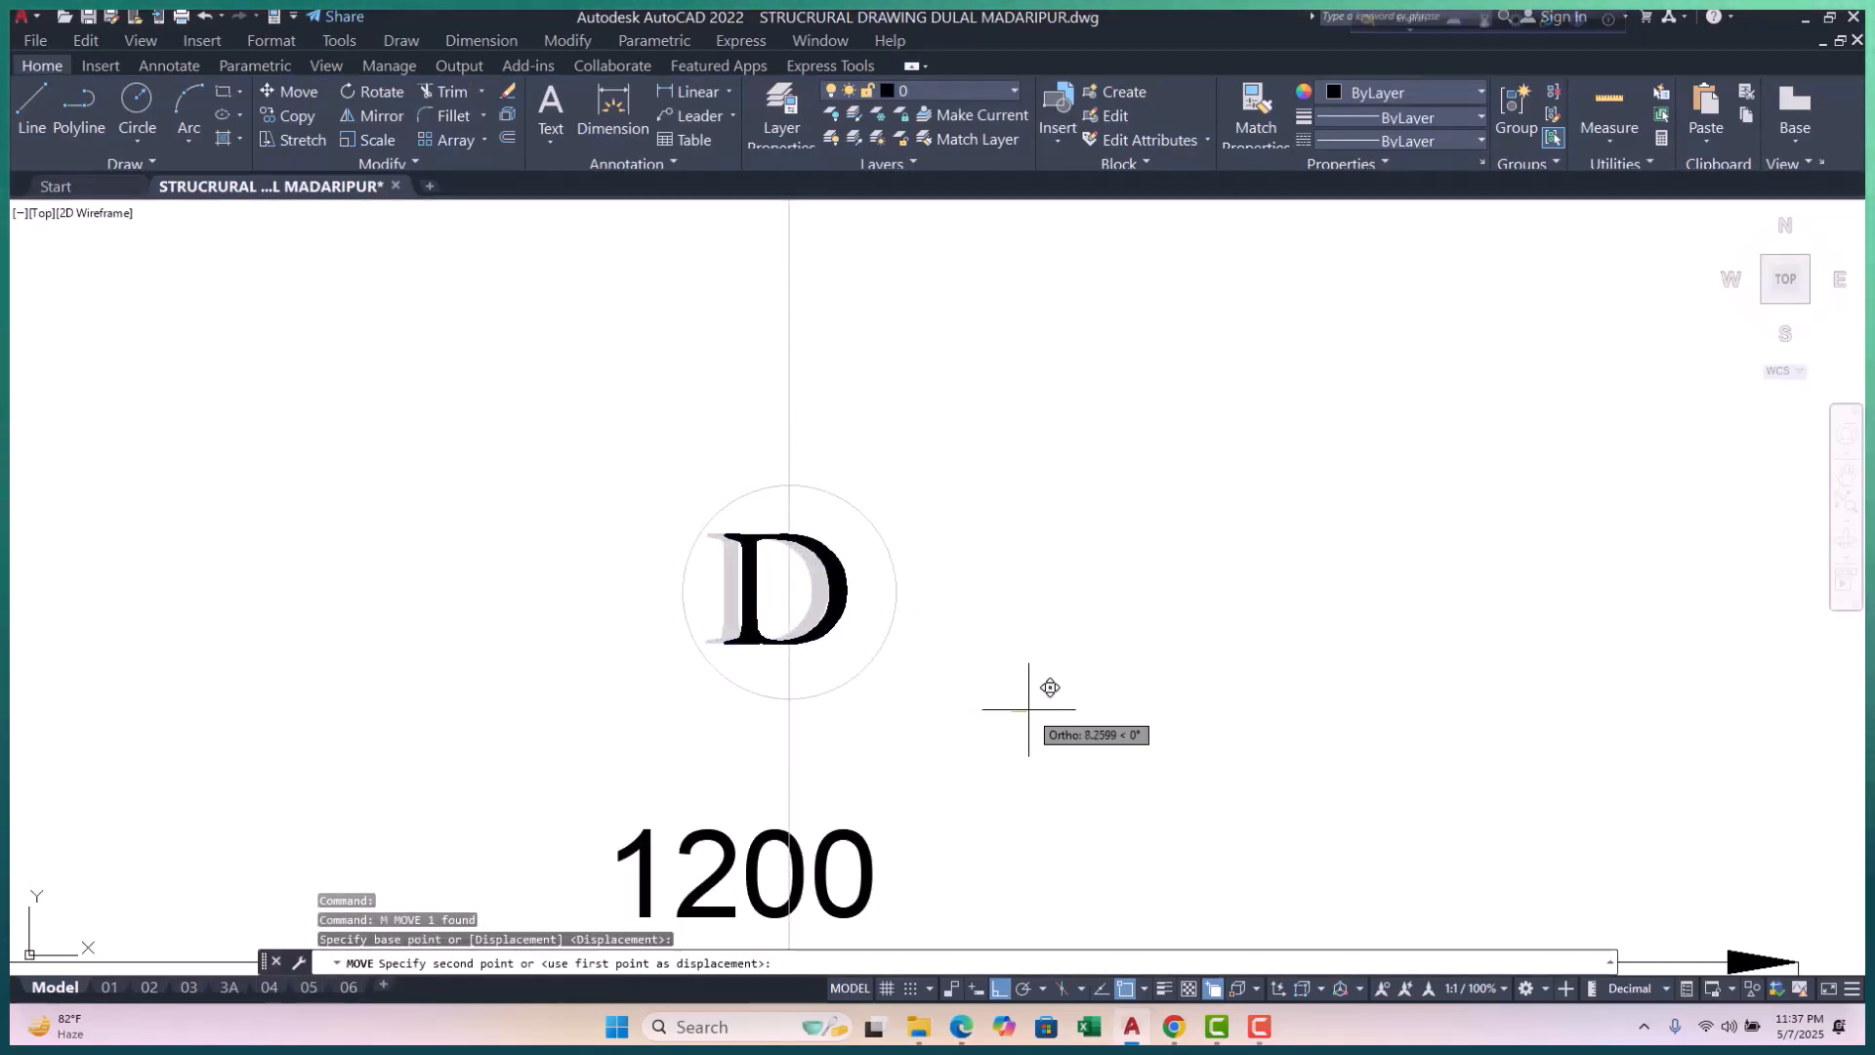
pyautogui.click(1035, 703)
pyautogui.scroll(-4, 1023, 601)
pyautogui.scroll(-2, 979, 418)
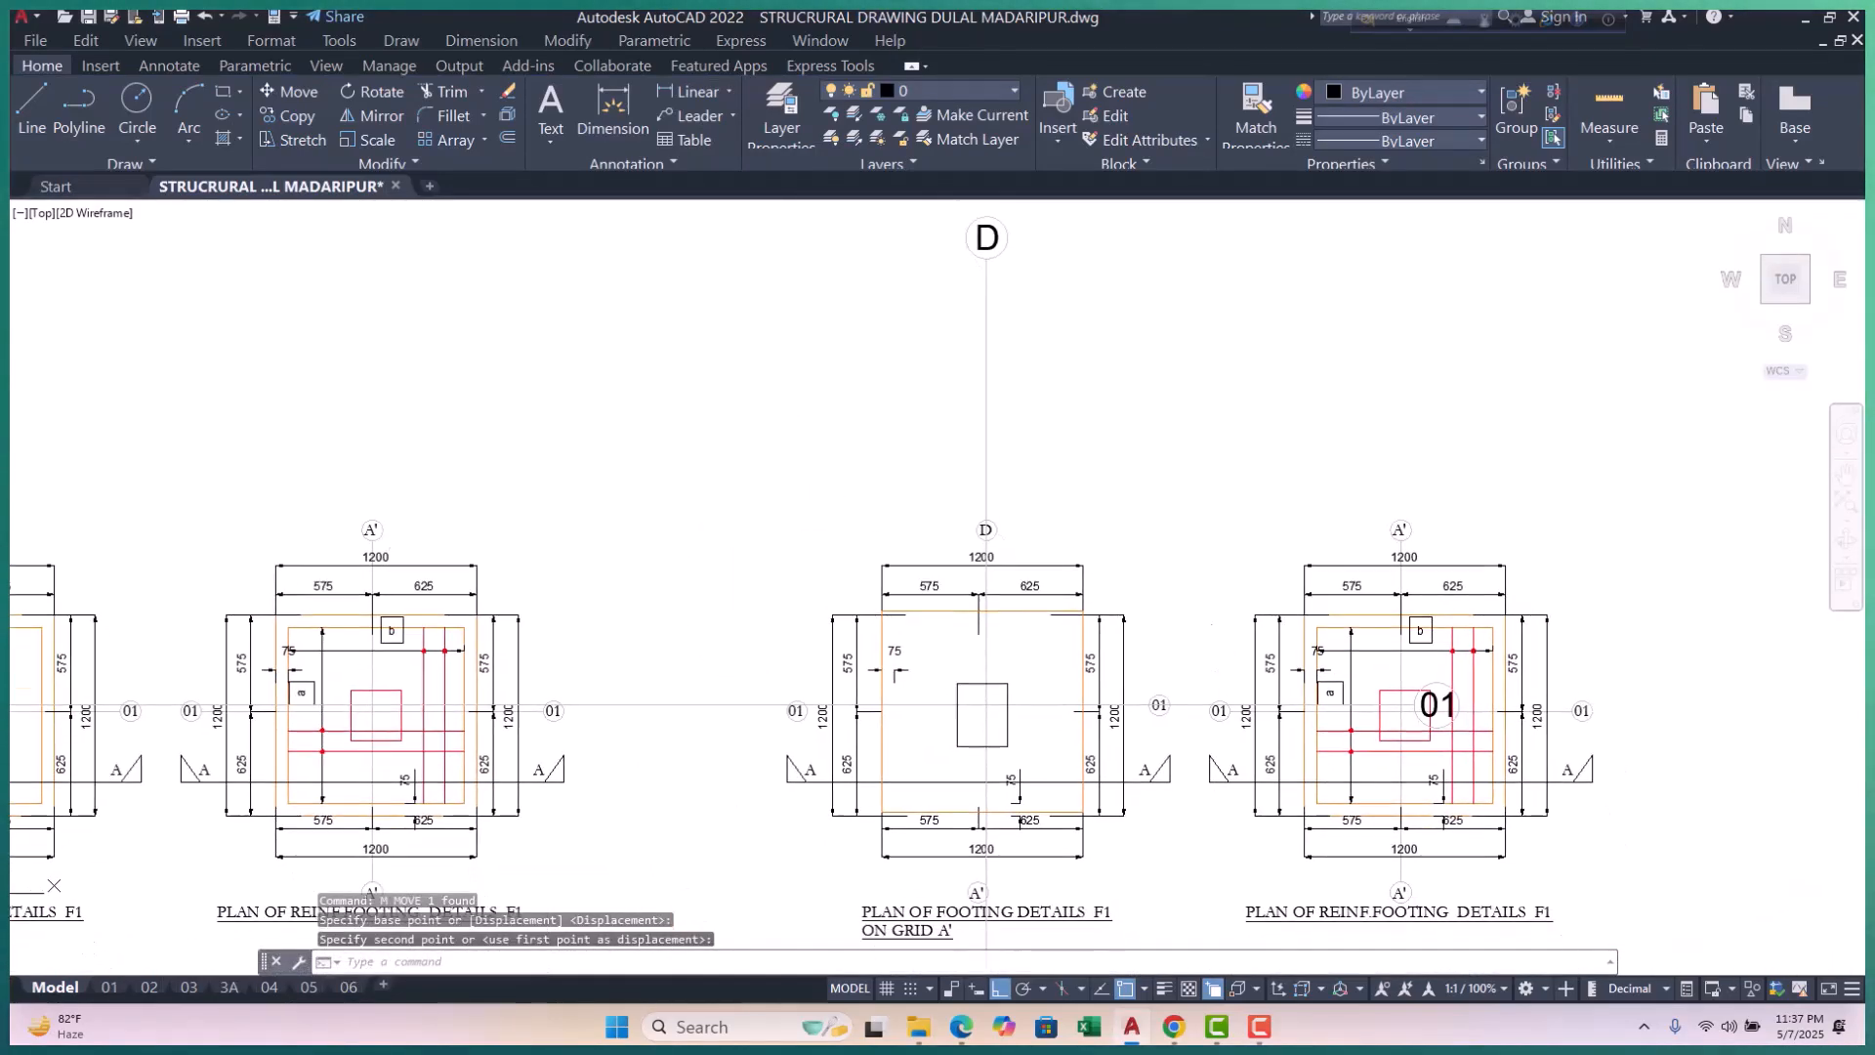
# Step: Move the 01 bubble on the plan's left side vertically so it is centred on the horizontal grid line
pyautogui.scroll(2, 779, 744)
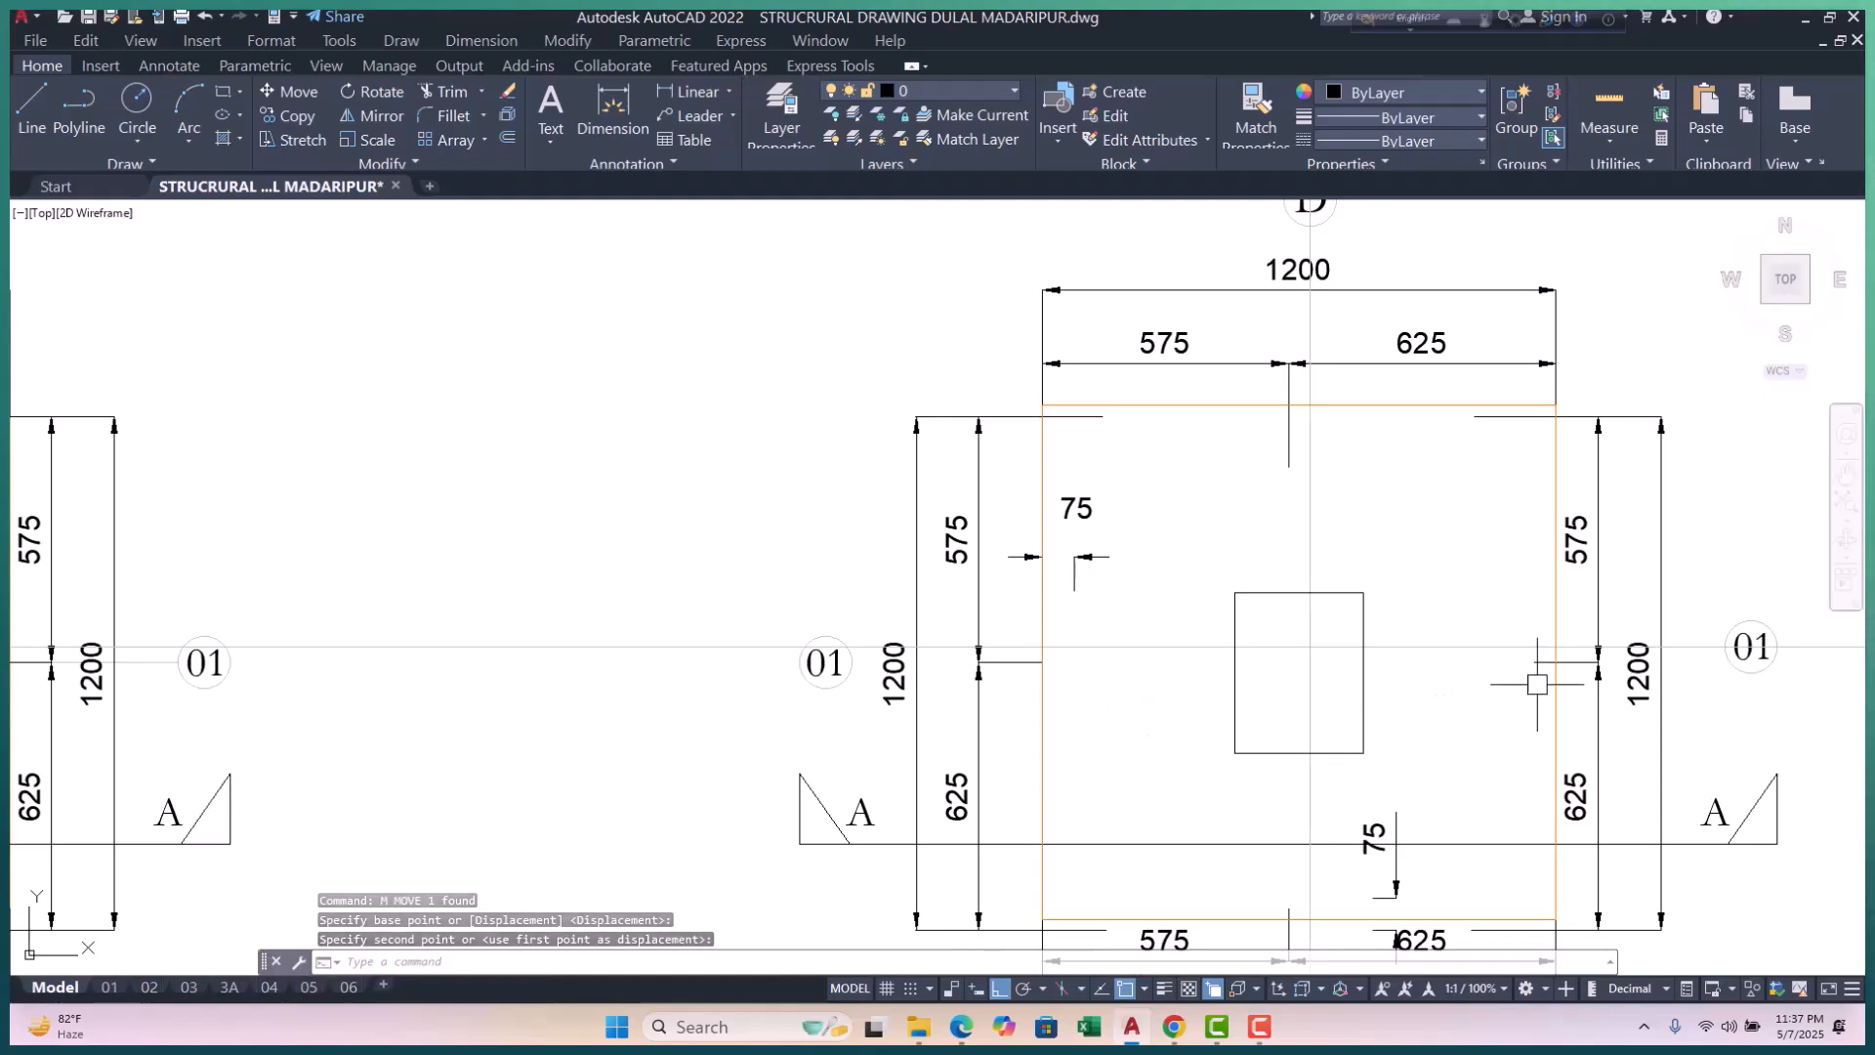
pyautogui.scroll(1, 784, 654)
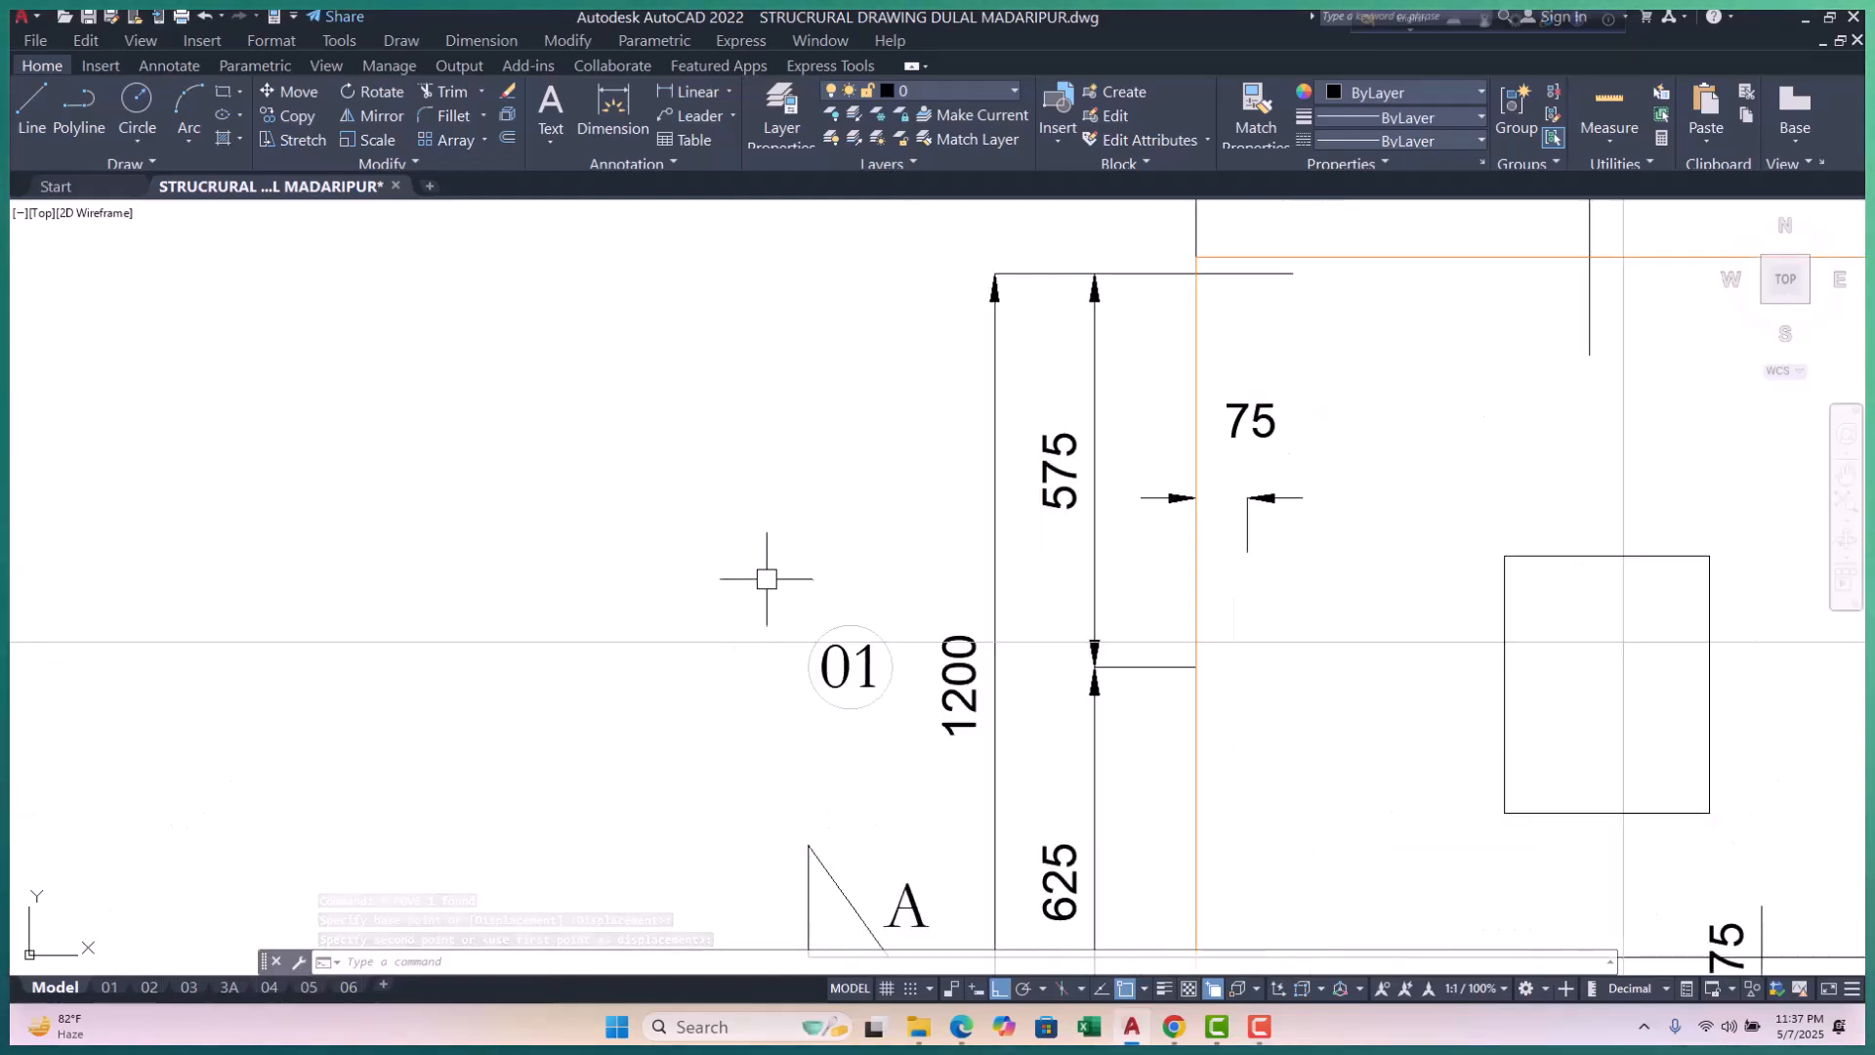
pyautogui.click(765, 579)
pyautogui.click(913, 759)
pyautogui.write('m')
pyautogui.press('Return')
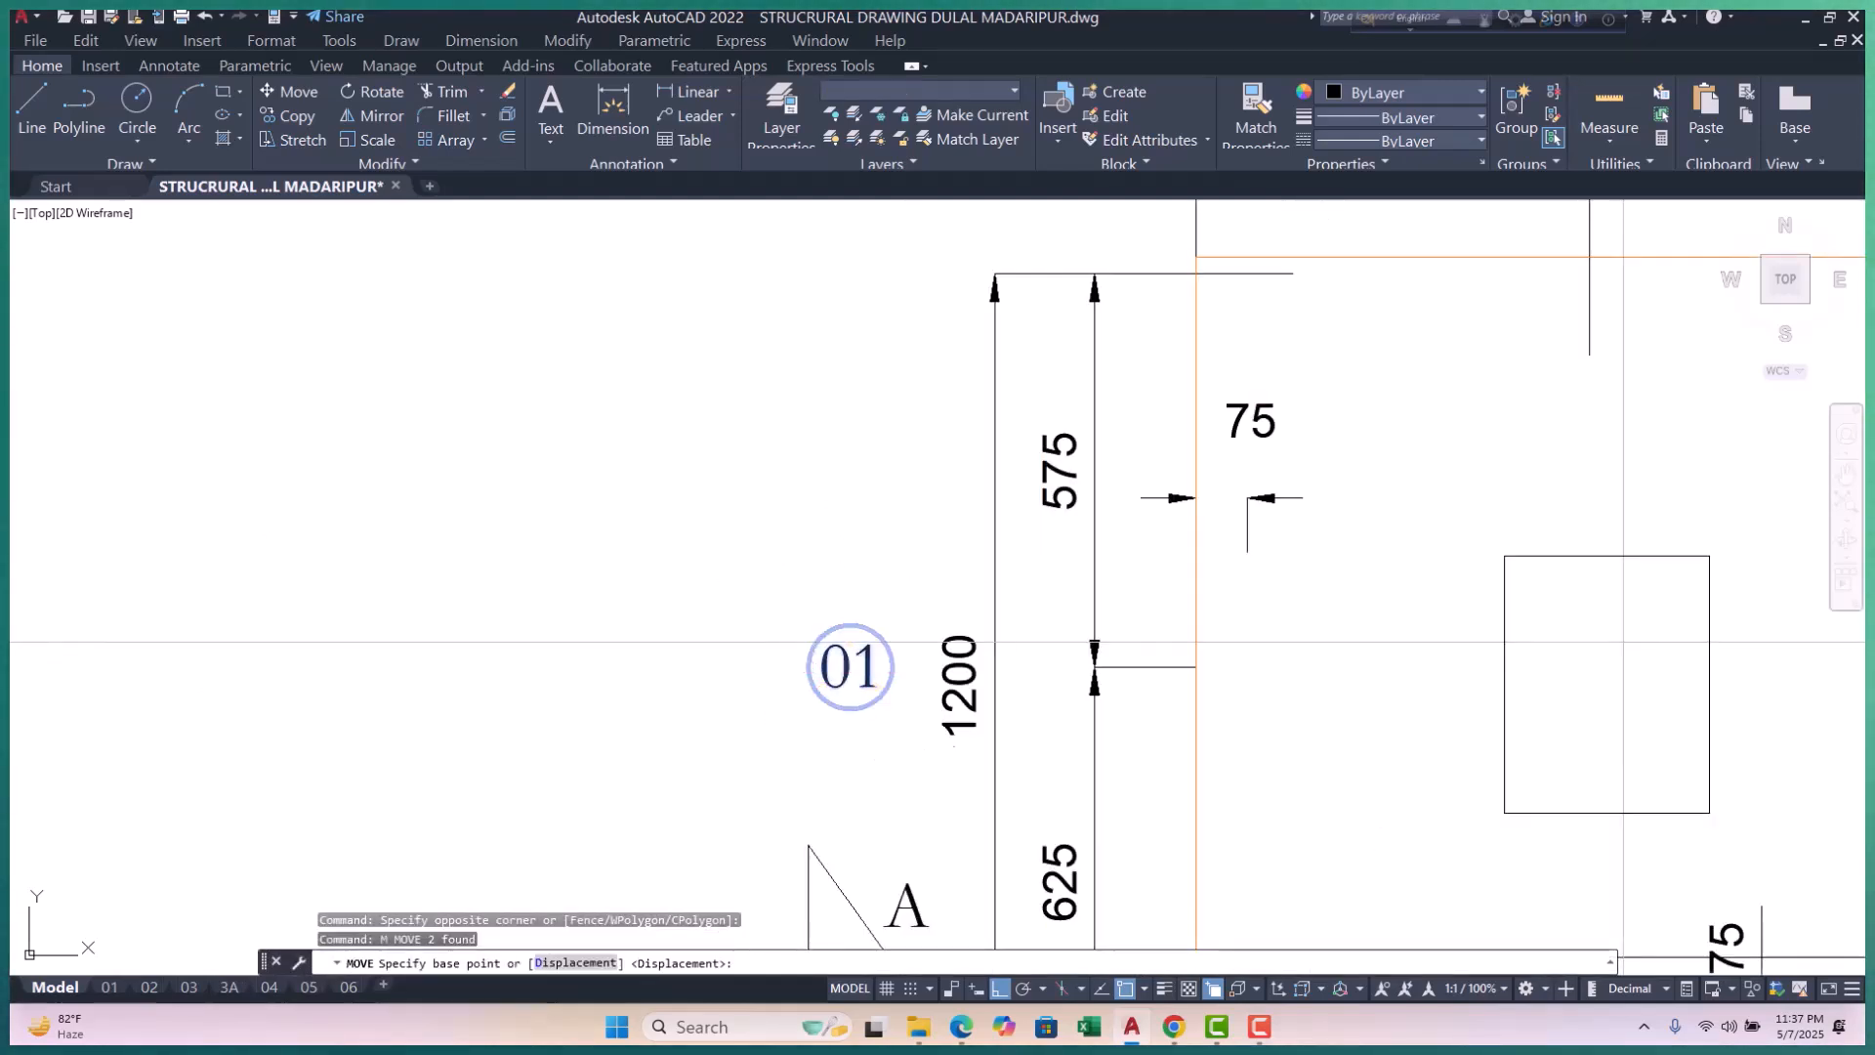
pyautogui.click(893, 667)
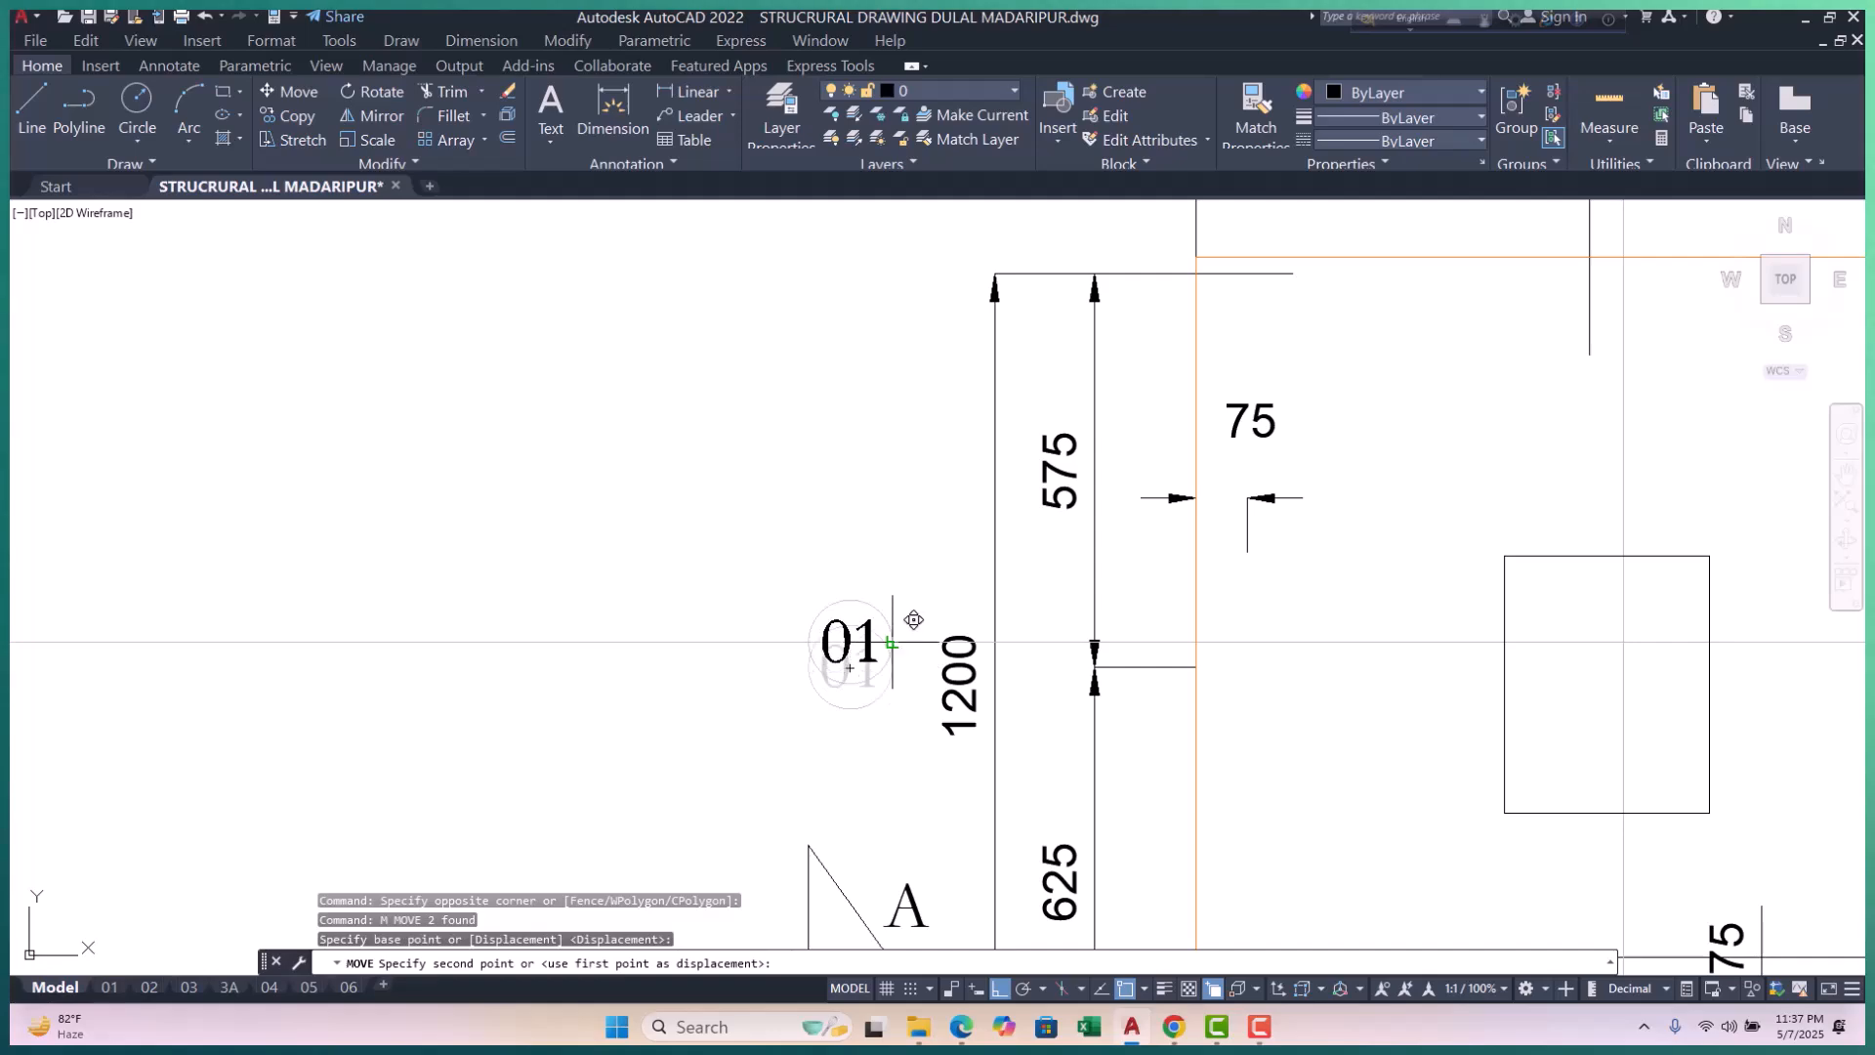
pyautogui.press('Escape')
pyautogui.press('Escape')
pyautogui.write('pl')
pyautogui.press('Return')
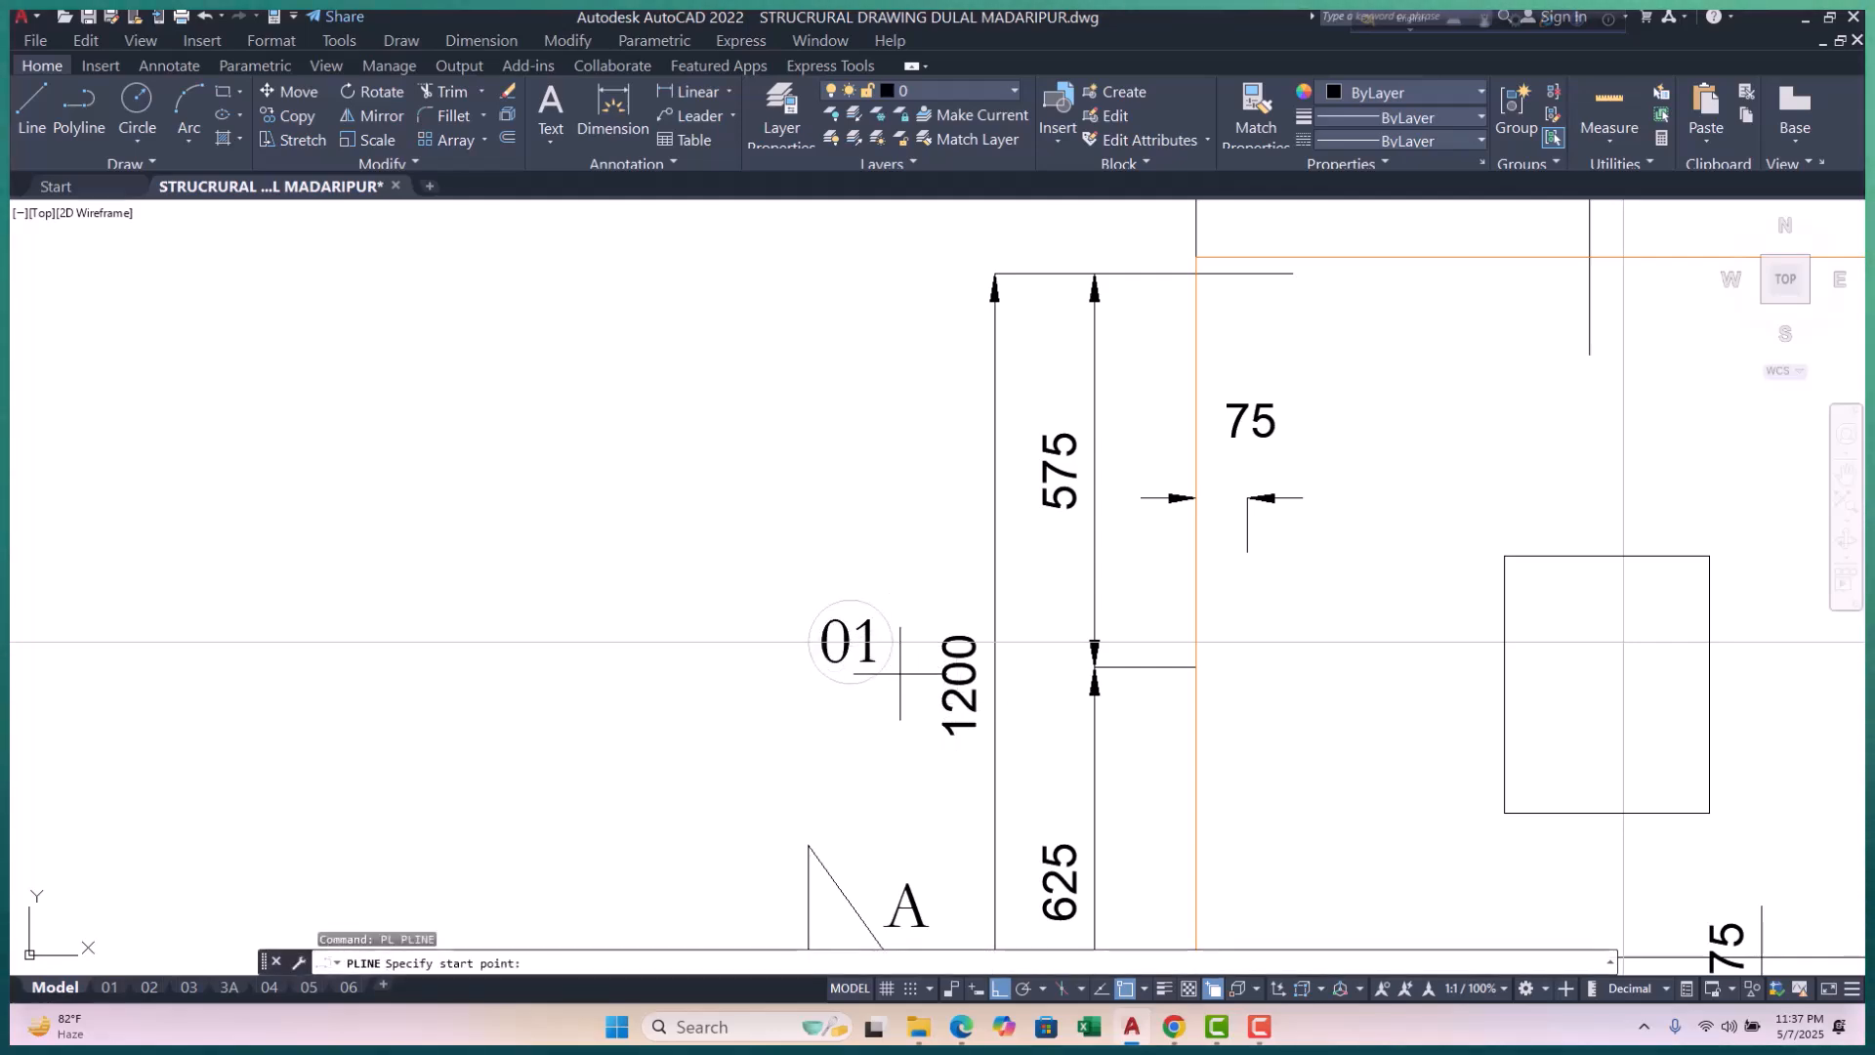
pyautogui.click(889, 642)
pyautogui.scroll(-3, 874, 647)
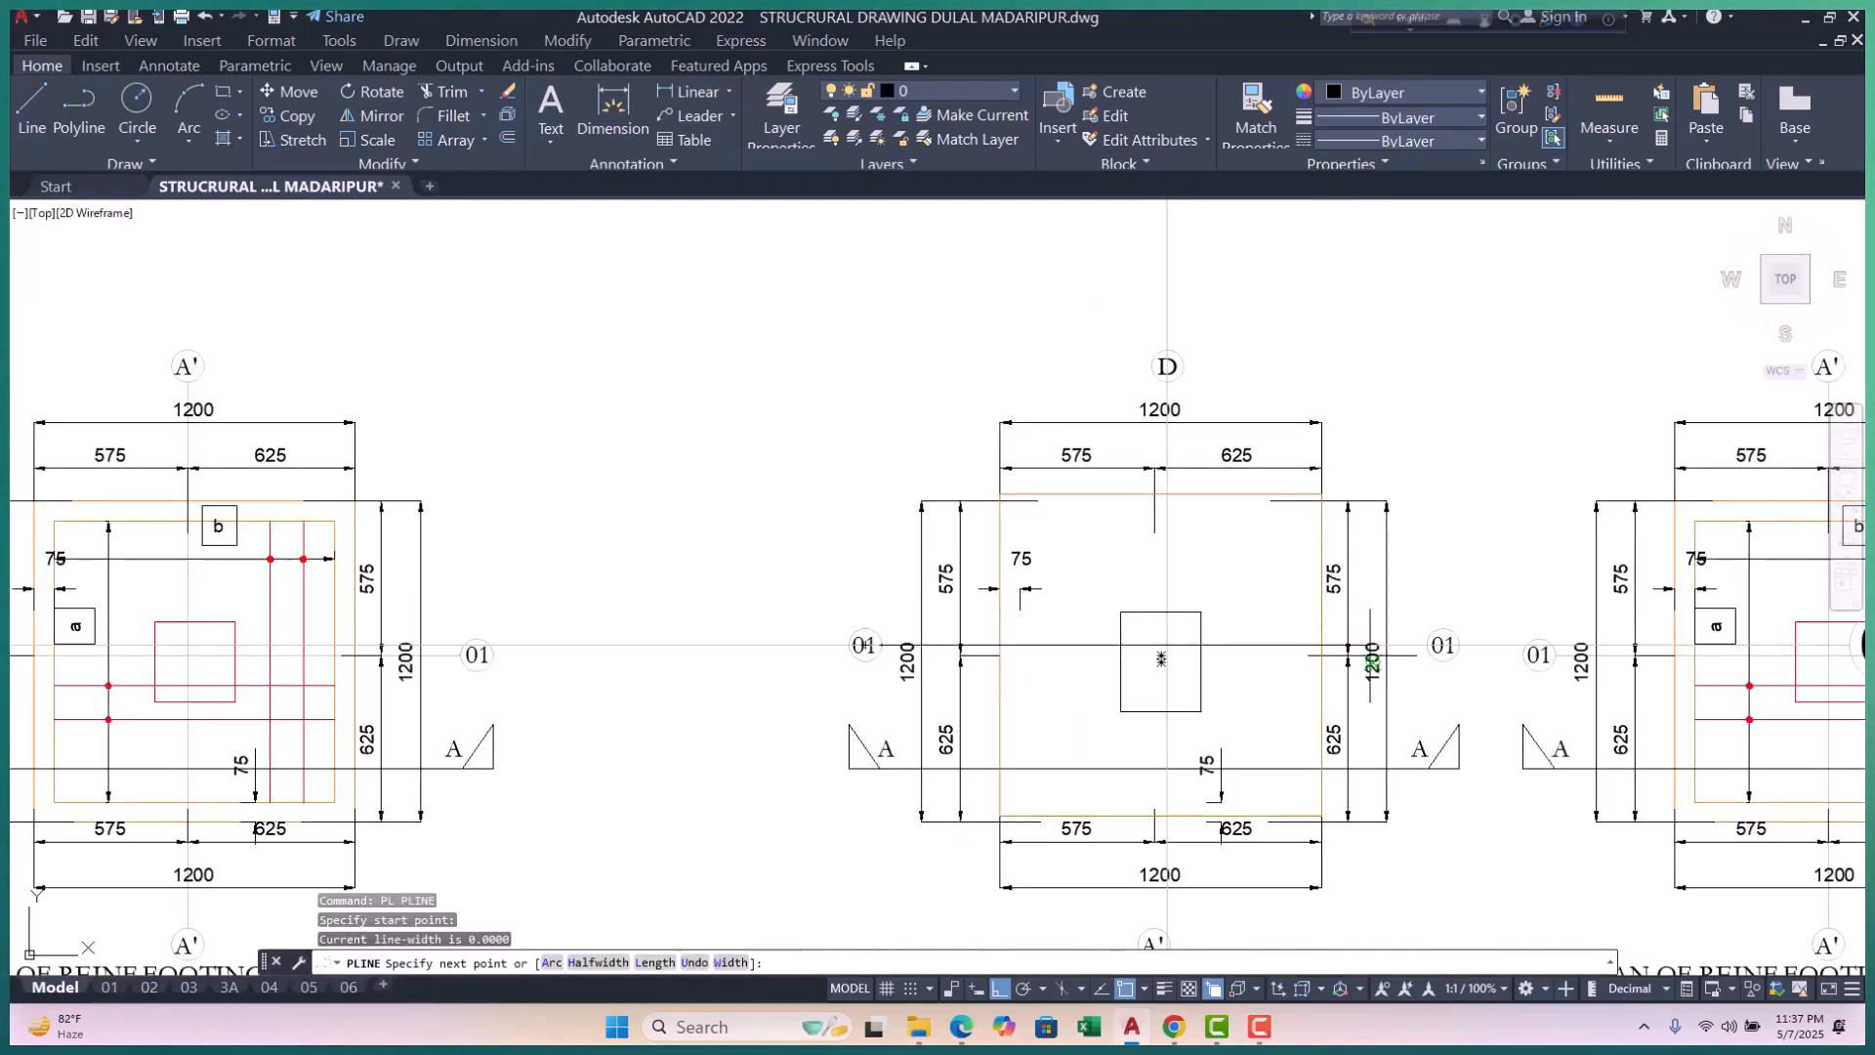
pyautogui.scroll(4, 1425, 657)
pyautogui.scroll(-2, 1170, 678)
pyautogui.press('Escape')
pyautogui.press('Escape')
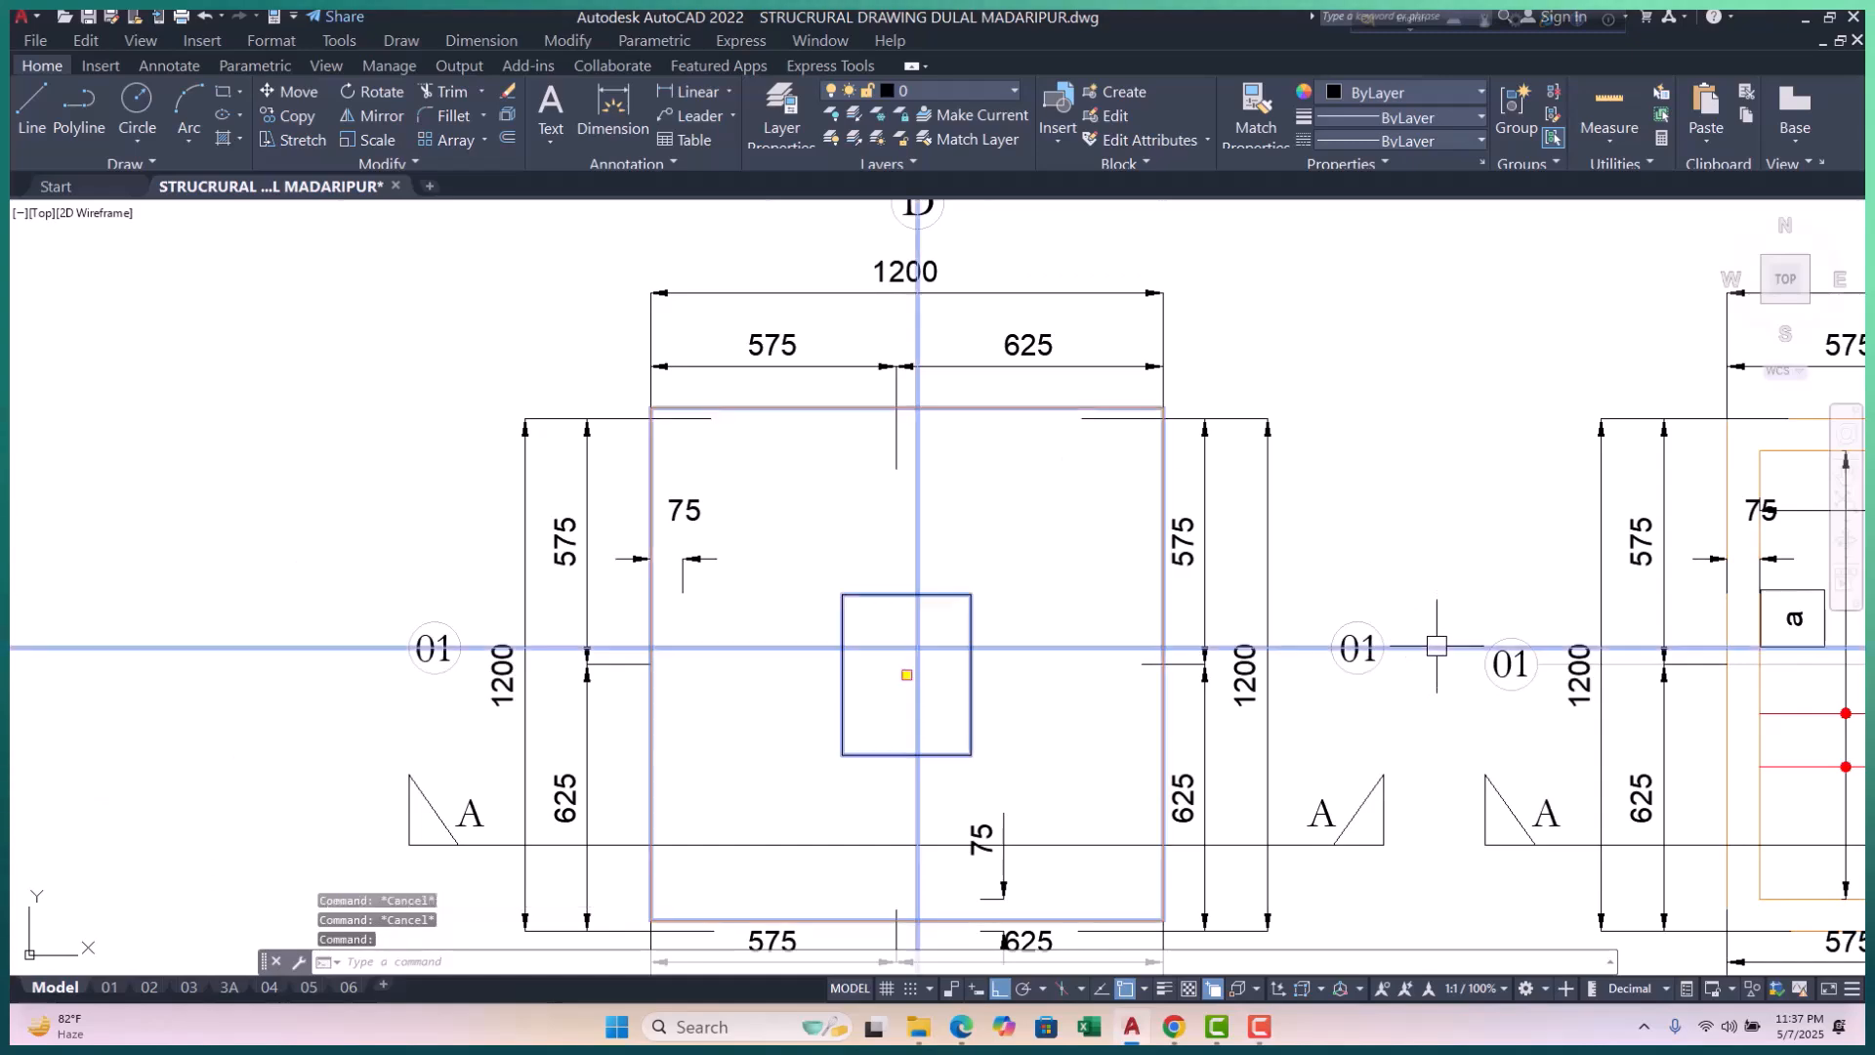
# Step: Explode the combined object containing the footing outline, column square and grid lines
pyautogui.write('x')
pyautogui.press('Return')
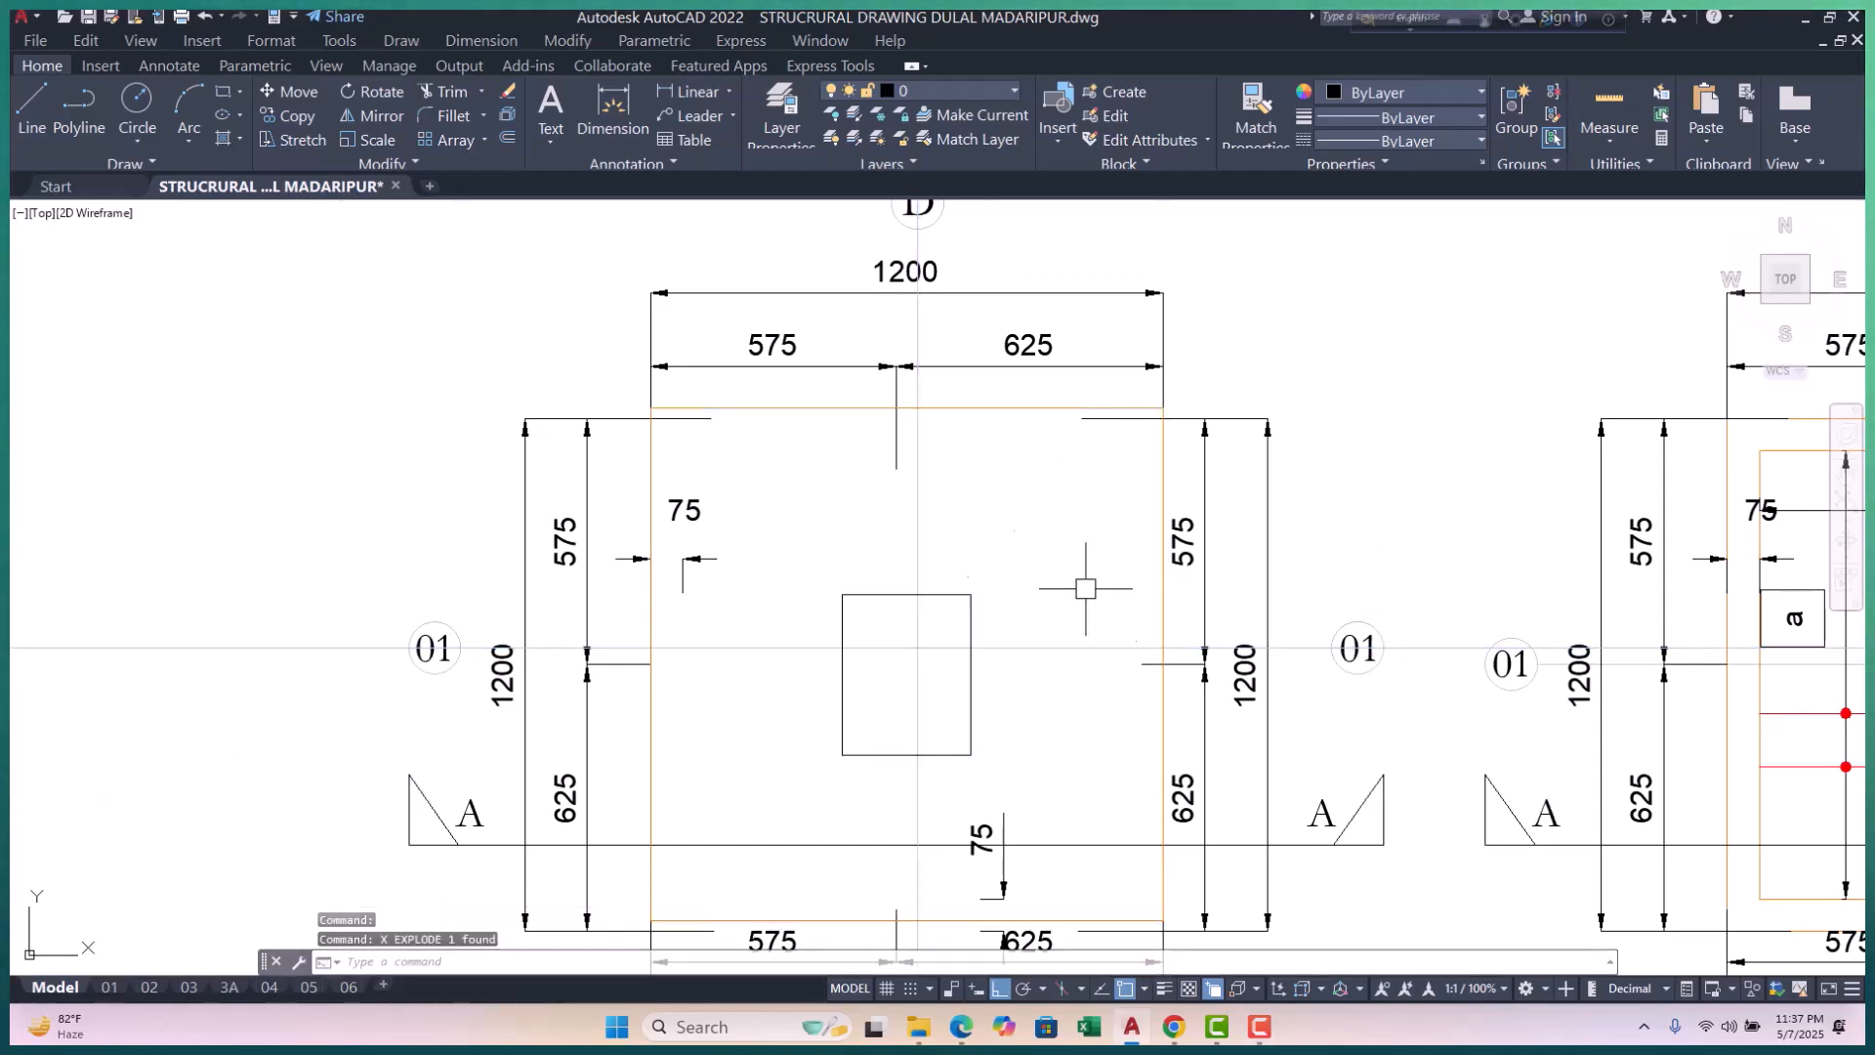
pyautogui.scroll(-4, 1025, 586)
pyautogui.press('Escape')
pyautogui.scroll(2, 1056, 611)
pyautogui.press('Escape')
# Step: Trim the horizontal grid line inside the left 01 bubble
pyautogui.scroll(5, 605, 595)
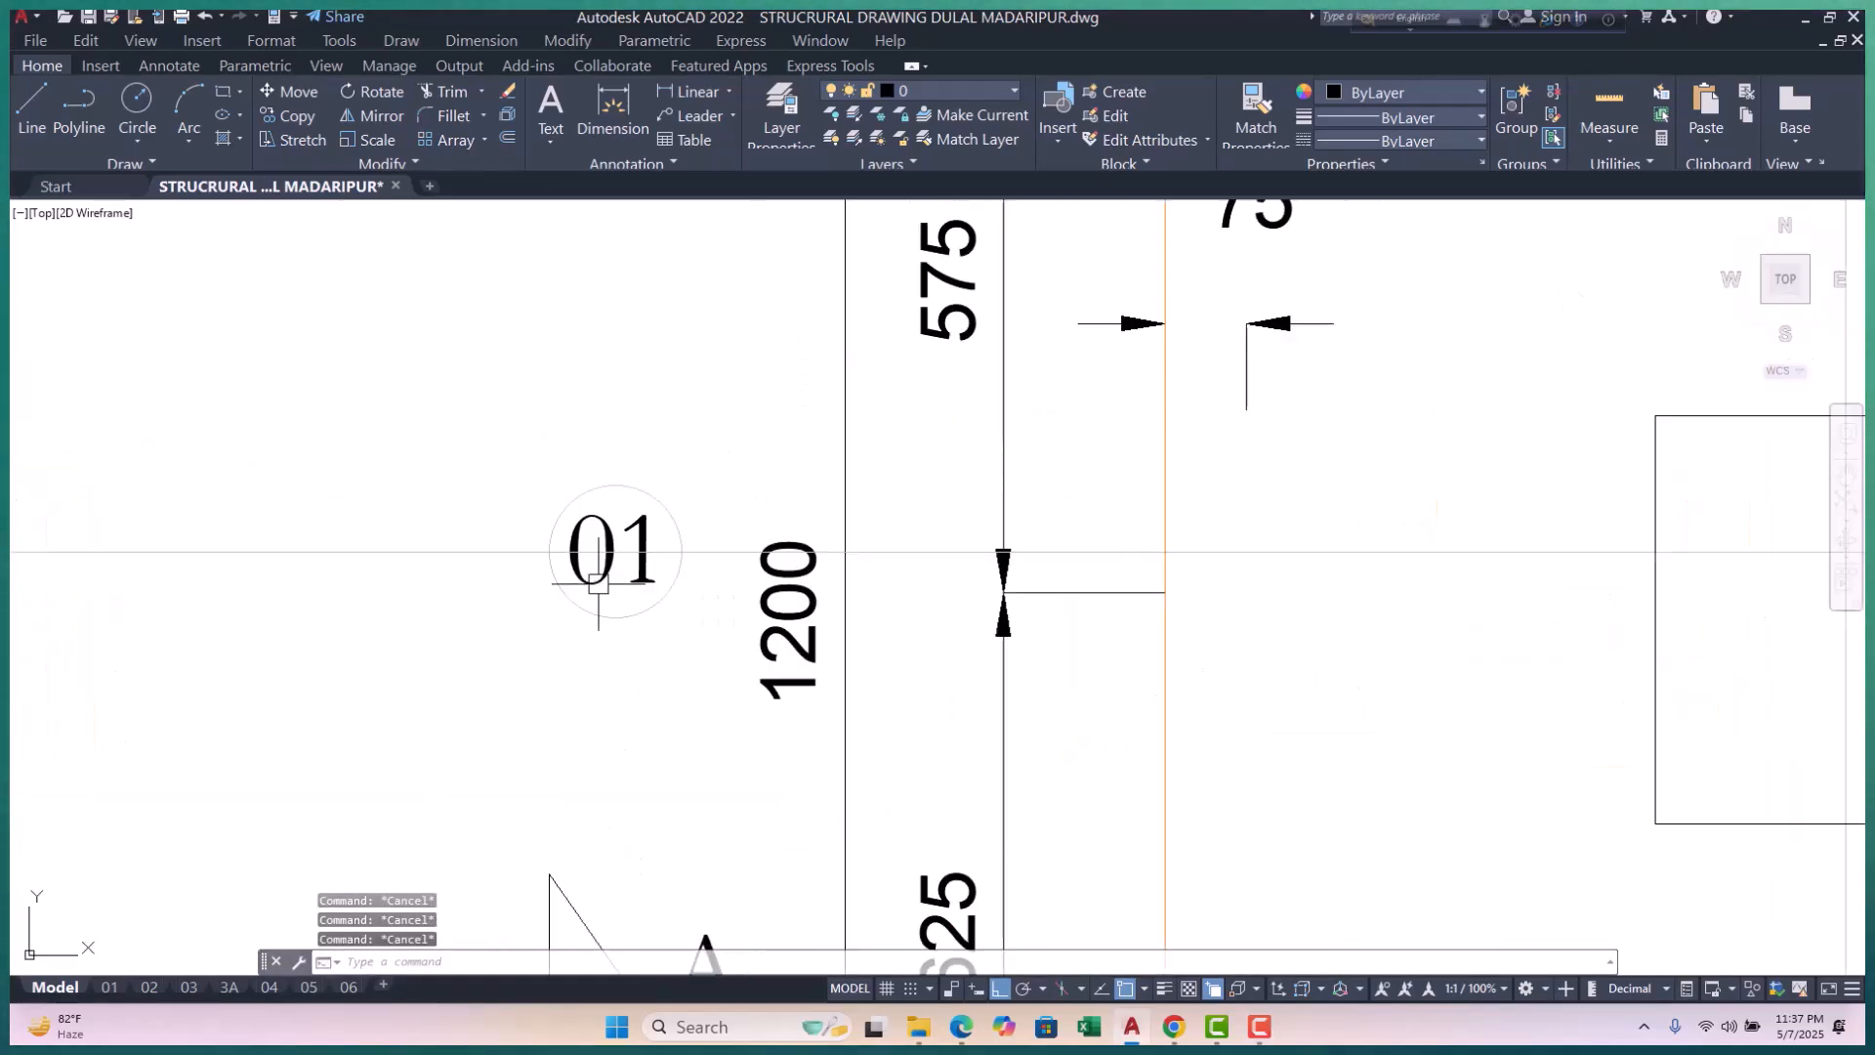
pyautogui.write('tr')
pyautogui.press('Return')
pyautogui.scroll(4, 617, 547)
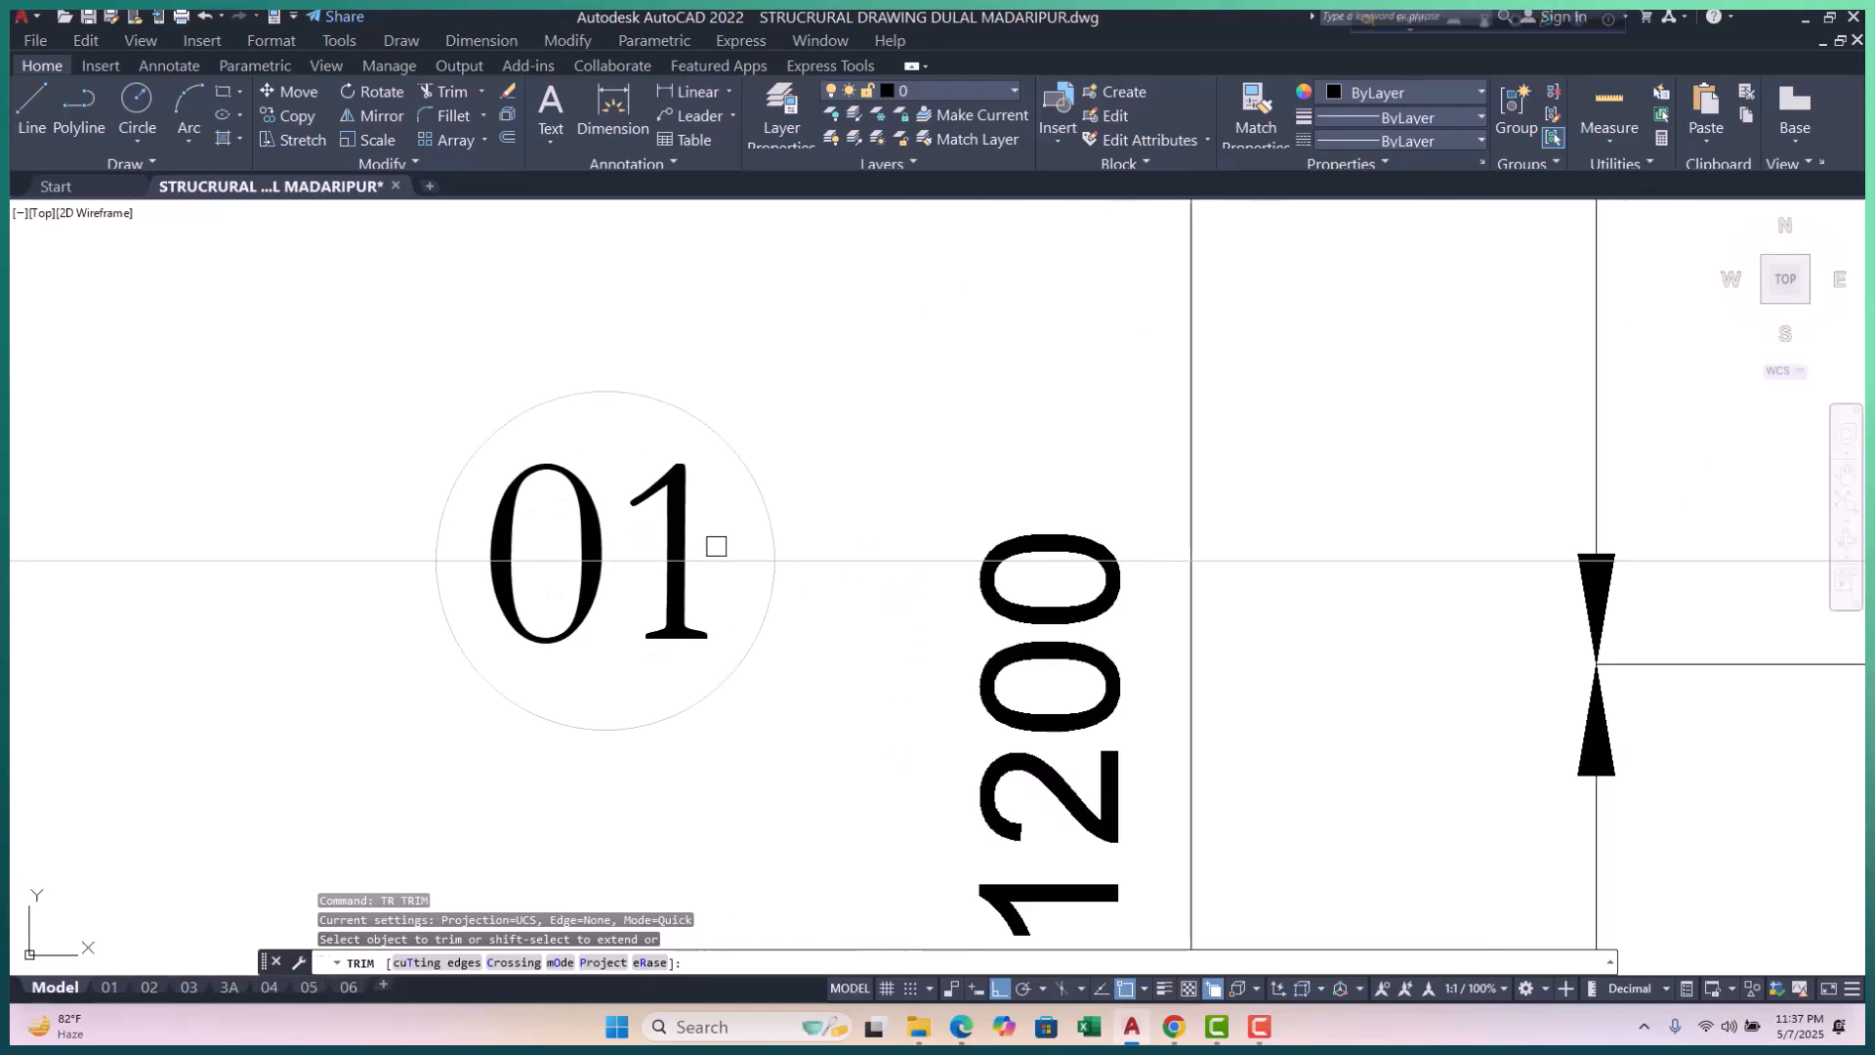
pyautogui.click(753, 553)
pyautogui.scroll(-4, 823, 550)
pyautogui.press('Escape')
# Step: Erase the leftover horizontal grid line segment outside the left 01 bubble
pyautogui.click(628, 511)
pyautogui.click(527, 630)
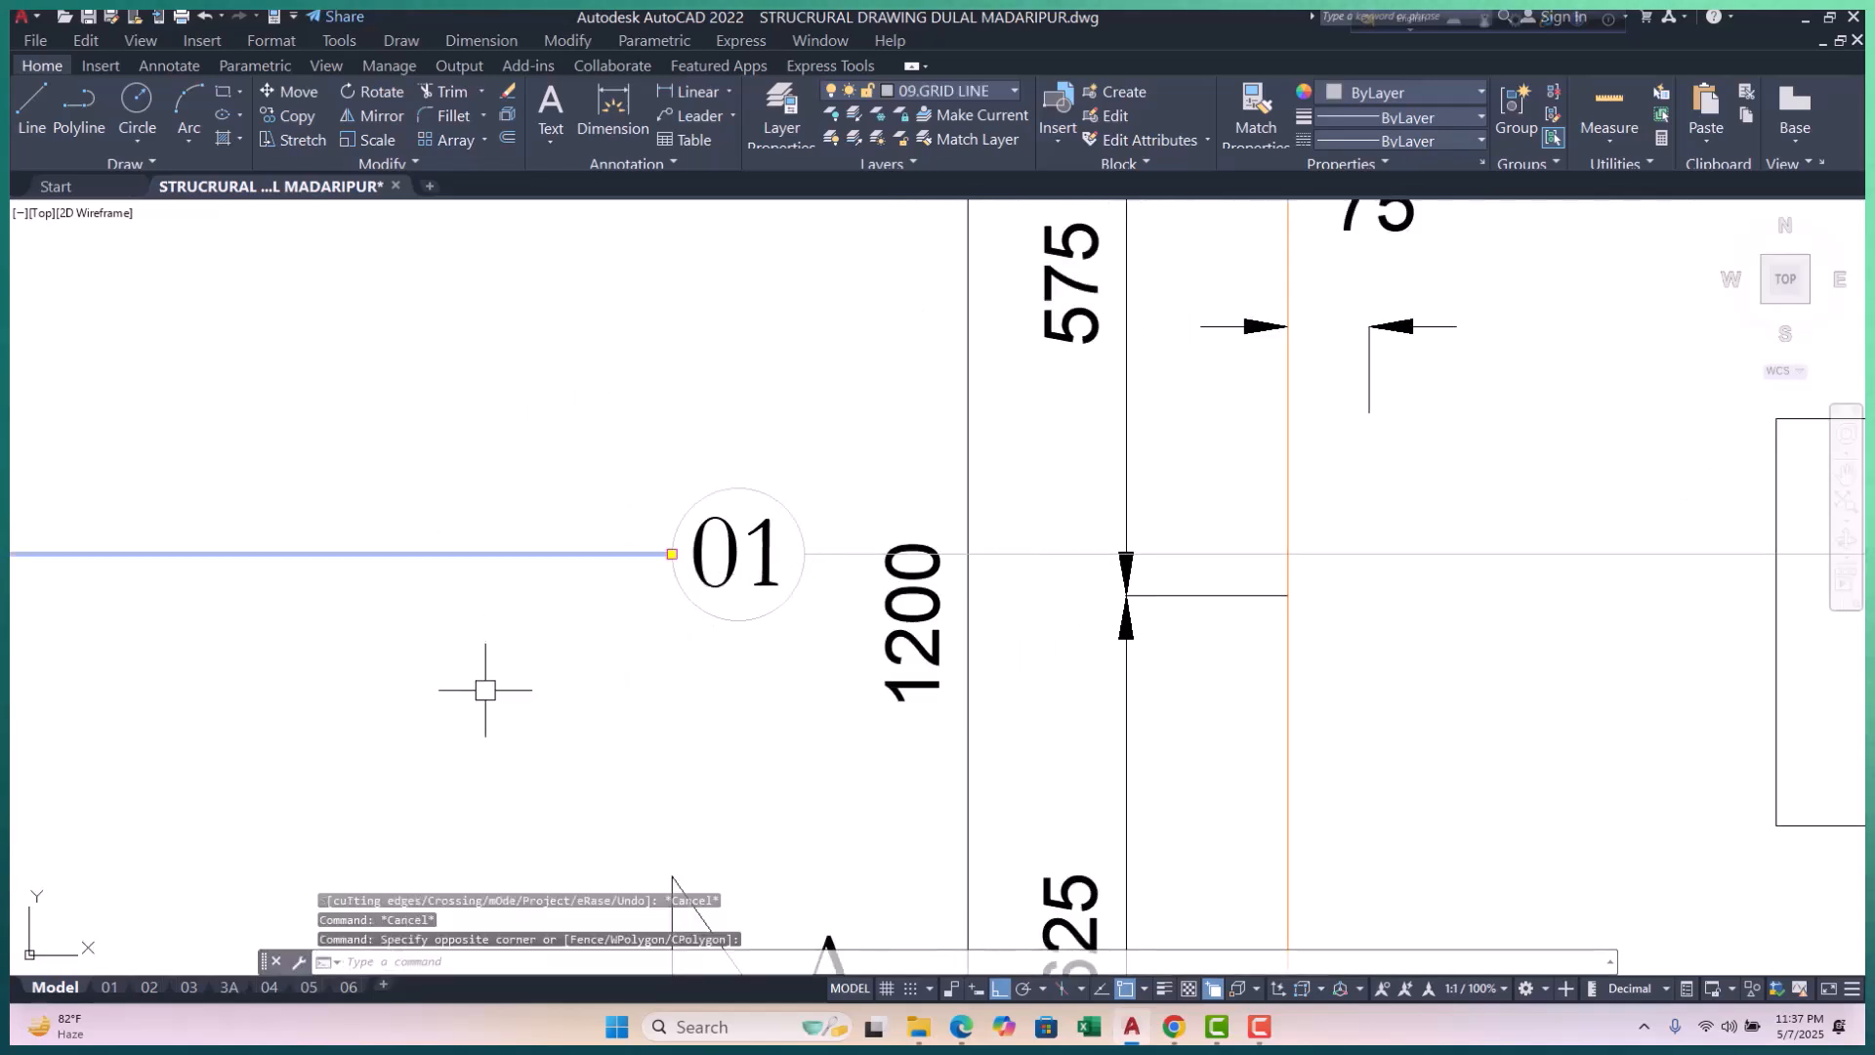
pyautogui.write('e')
pyautogui.press('Return')
pyautogui.scroll(-4, 779, 693)
# Step: Trim the vertical grid line inside the upper D bubble
pyautogui.scroll(7, 860, 425)
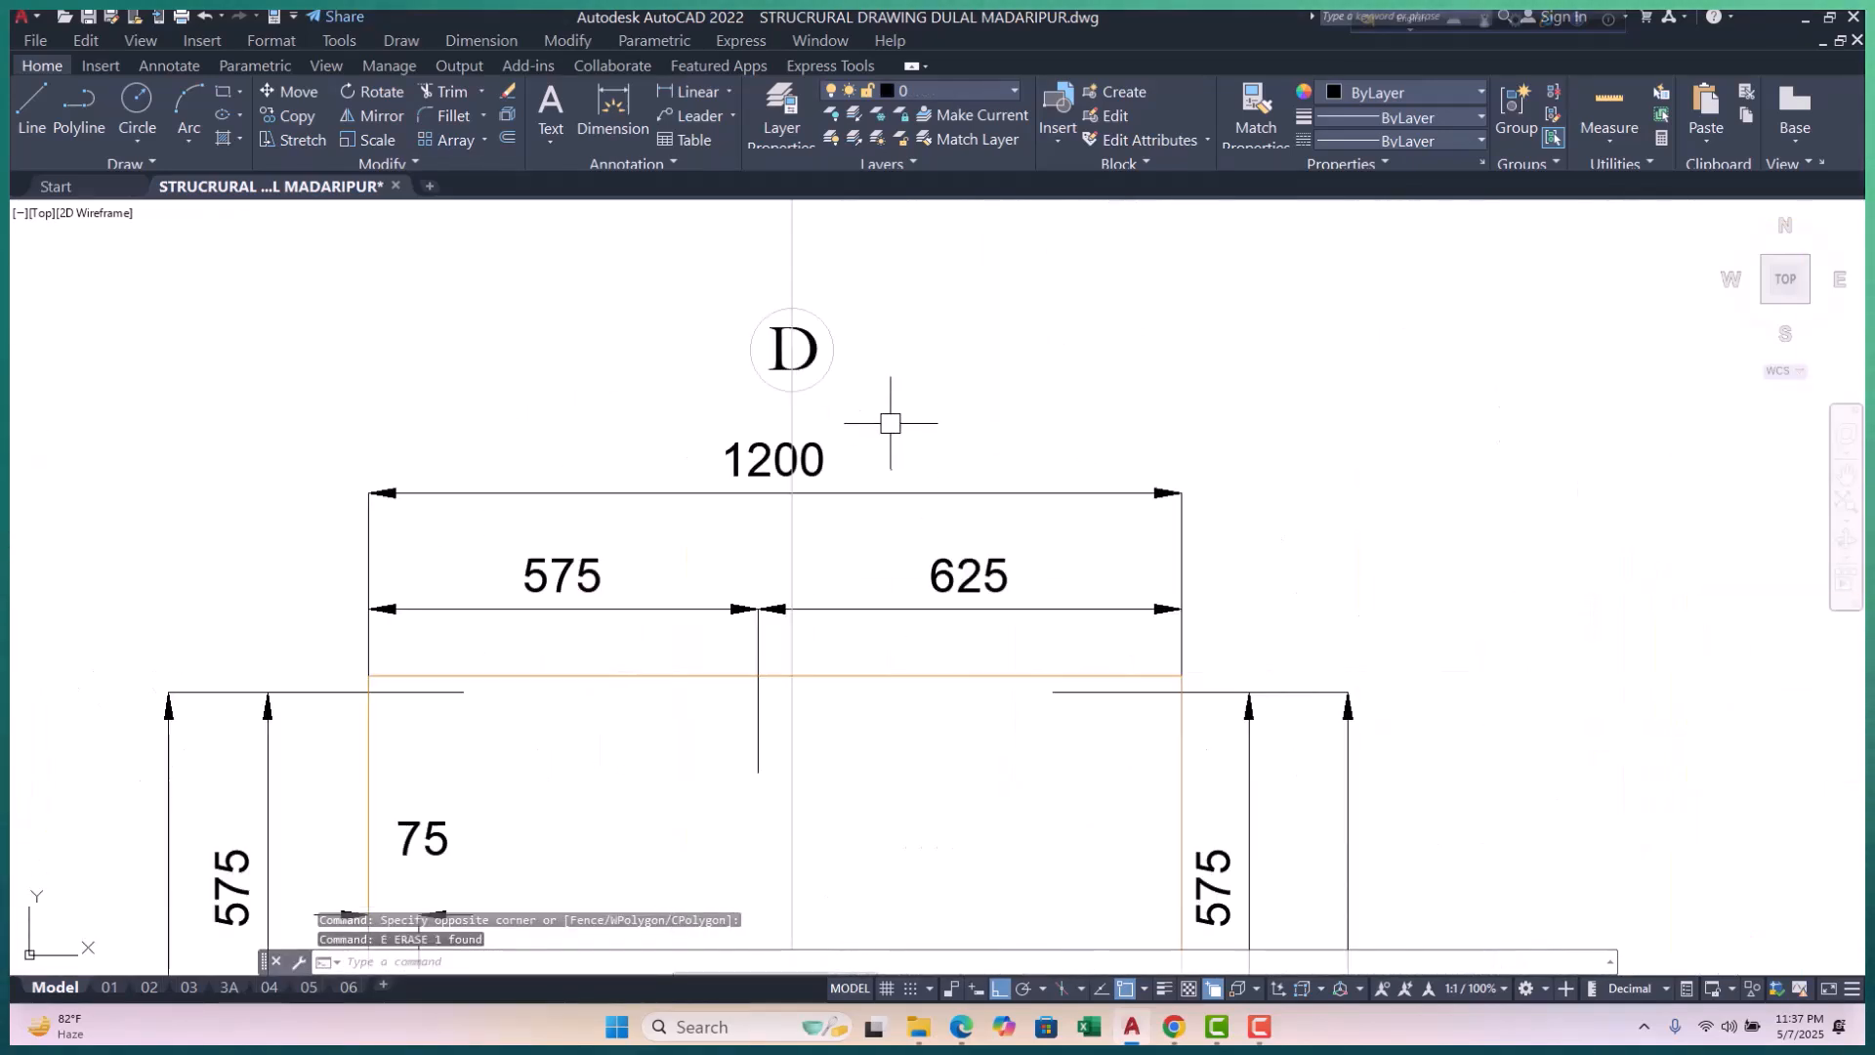
pyautogui.press('Escape')
pyautogui.write('t')
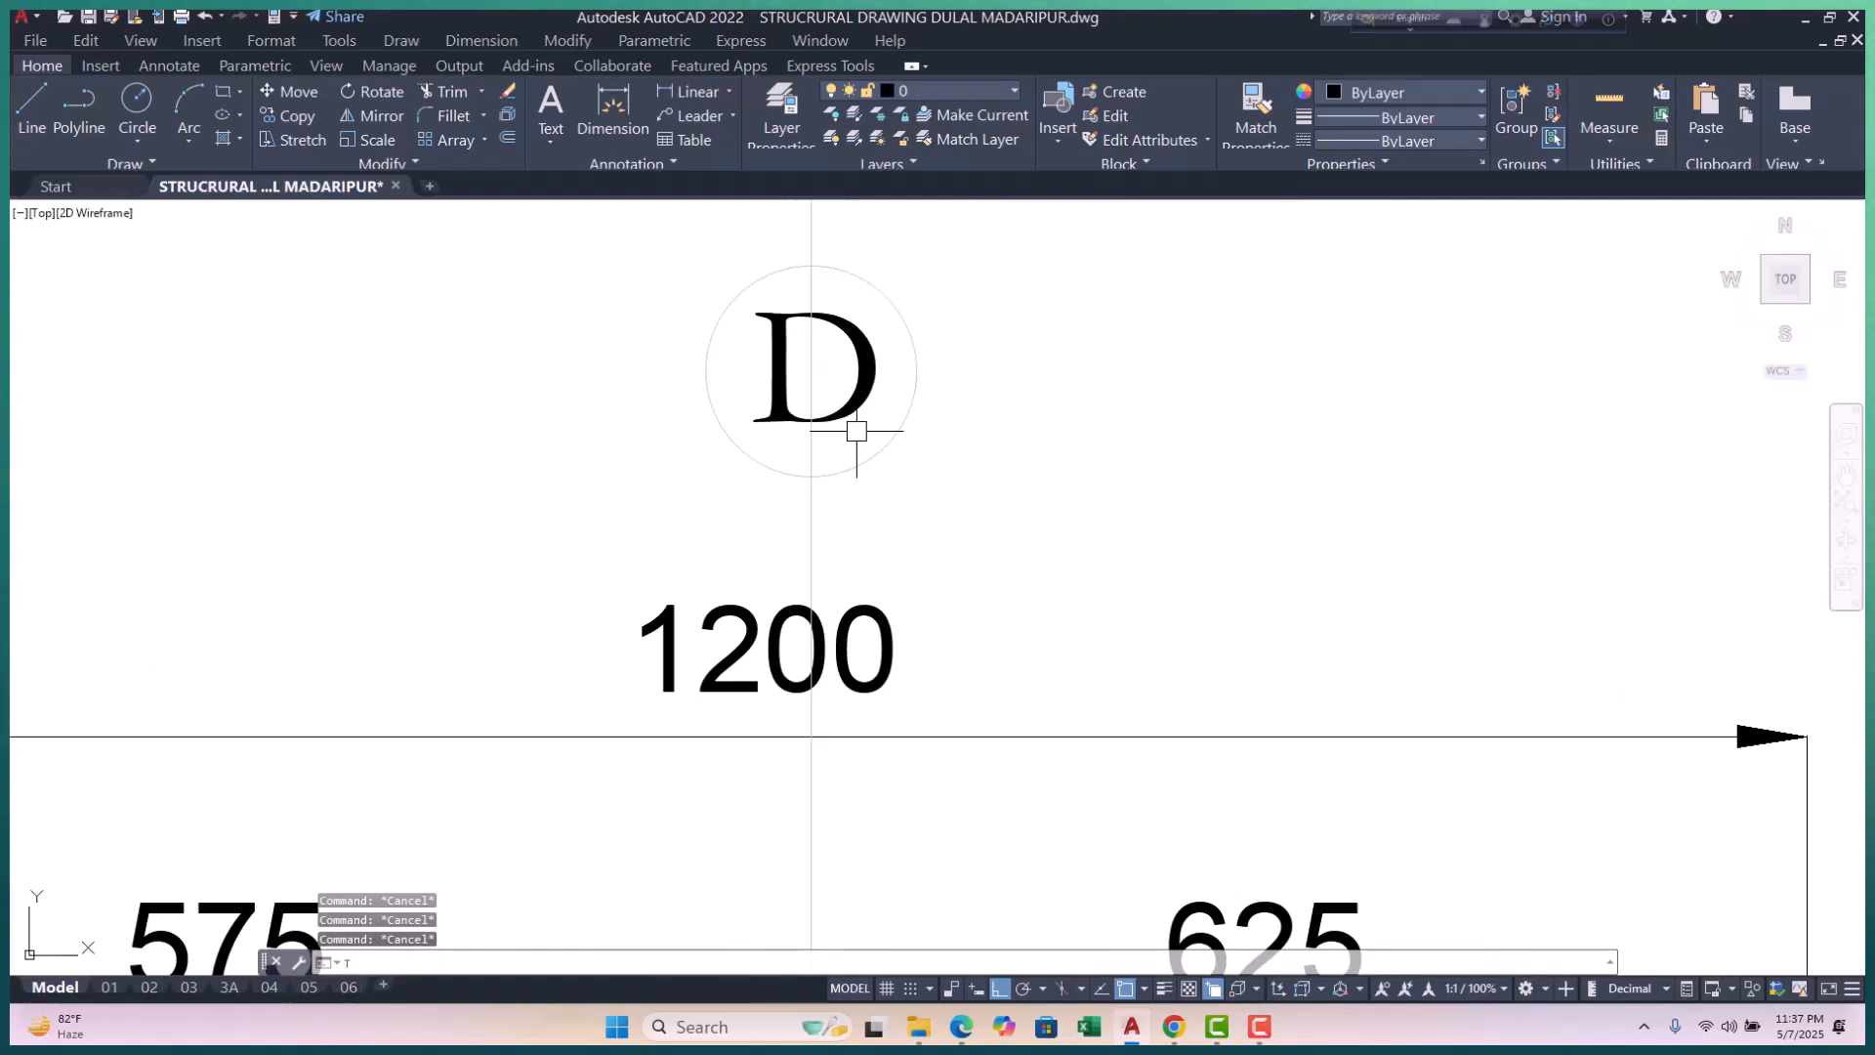
pyautogui.write('r')
pyautogui.press('Return')
pyautogui.scroll(2, 815, 453)
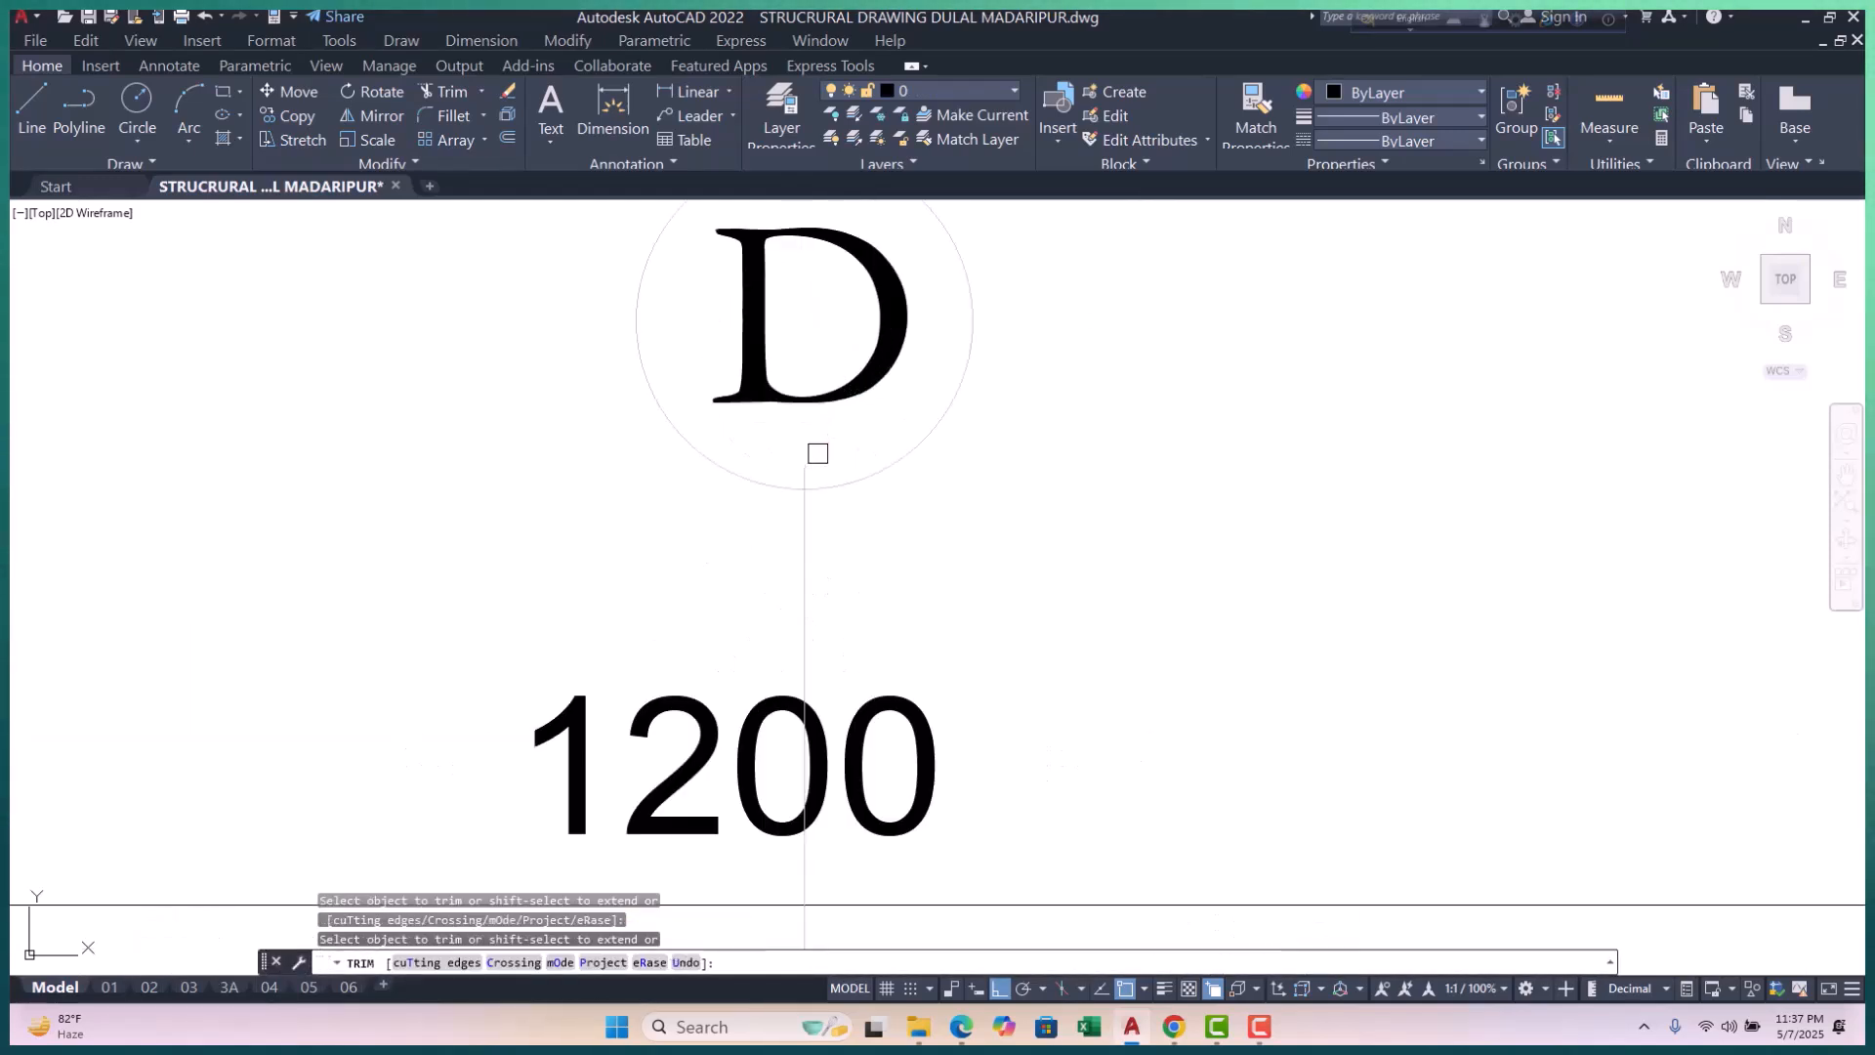
pyautogui.scroll(-8, 842, 520)
pyautogui.press('Escape')
pyautogui.press('Escape')
# Step: Erase the leftover vertical grid line segment above the upper D bubble
pyautogui.click(896, 384)
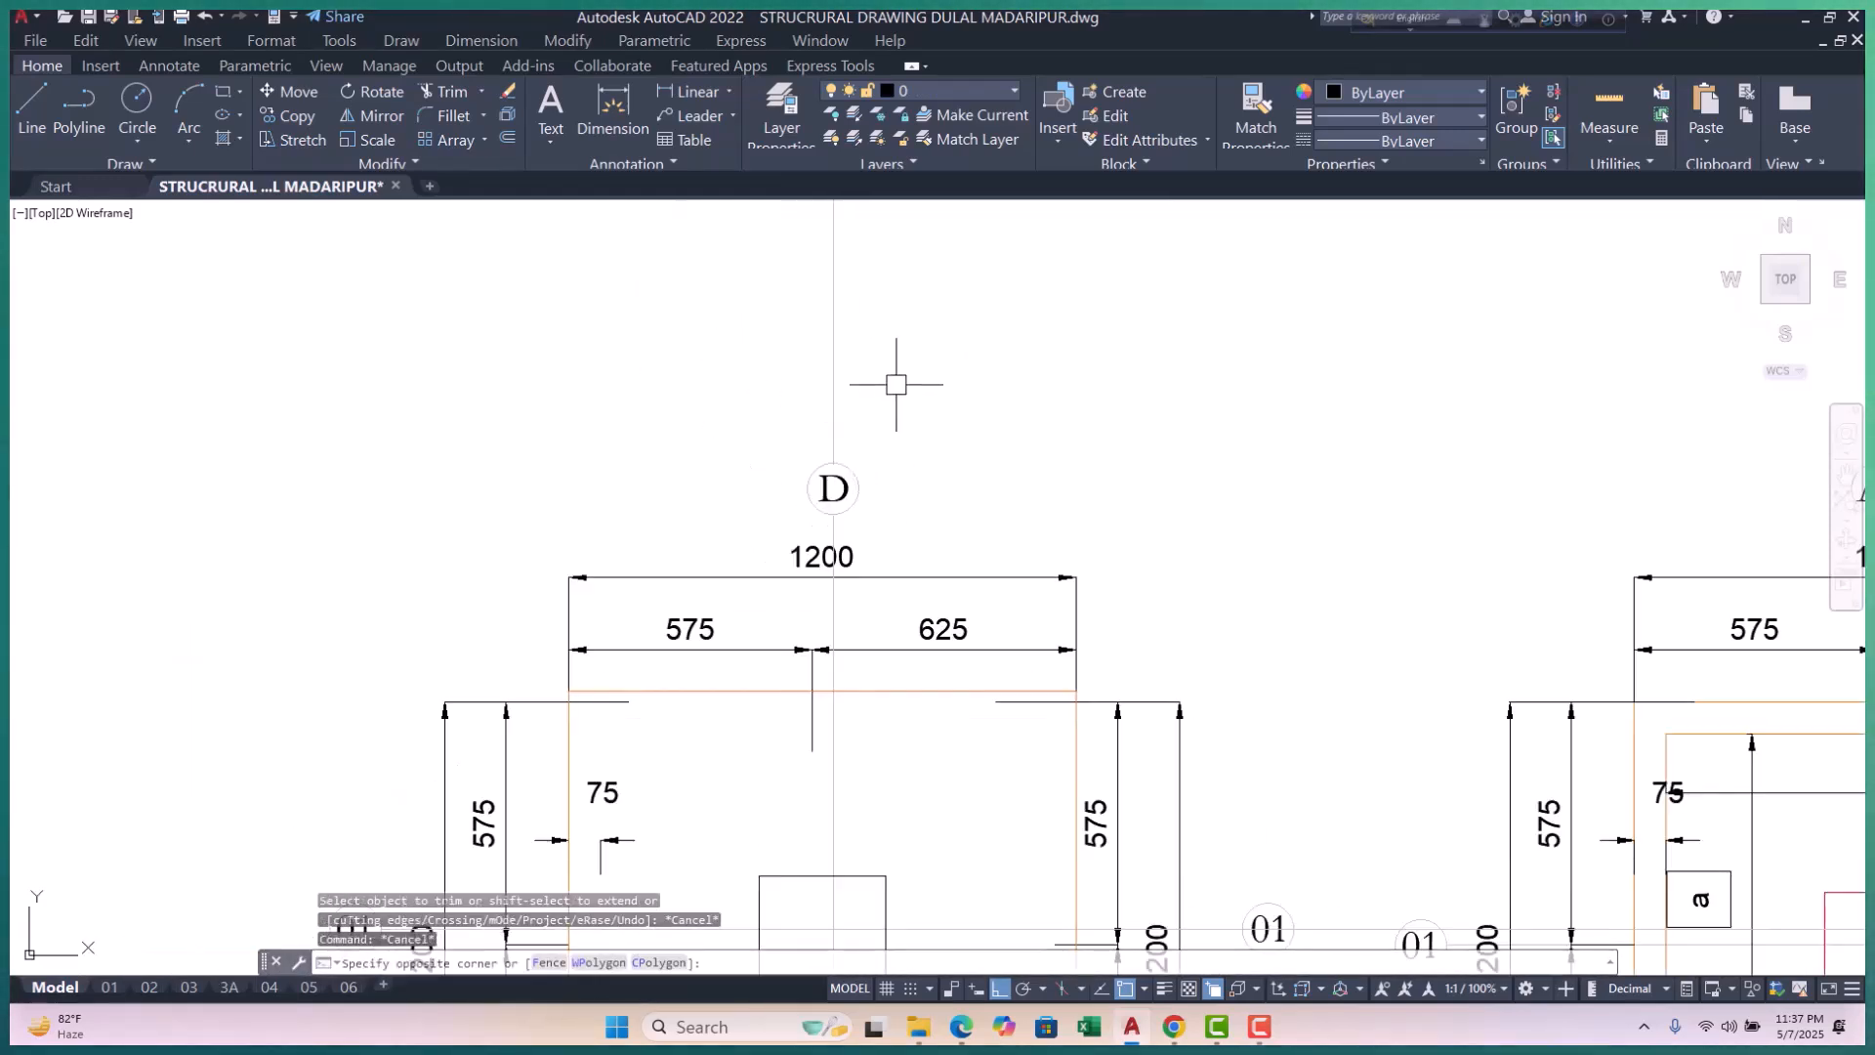
pyautogui.click(766, 414)
pyautogui.write('e')
pyautogui.press('Return')
pyautogui.scroll(-4, 826, 382)
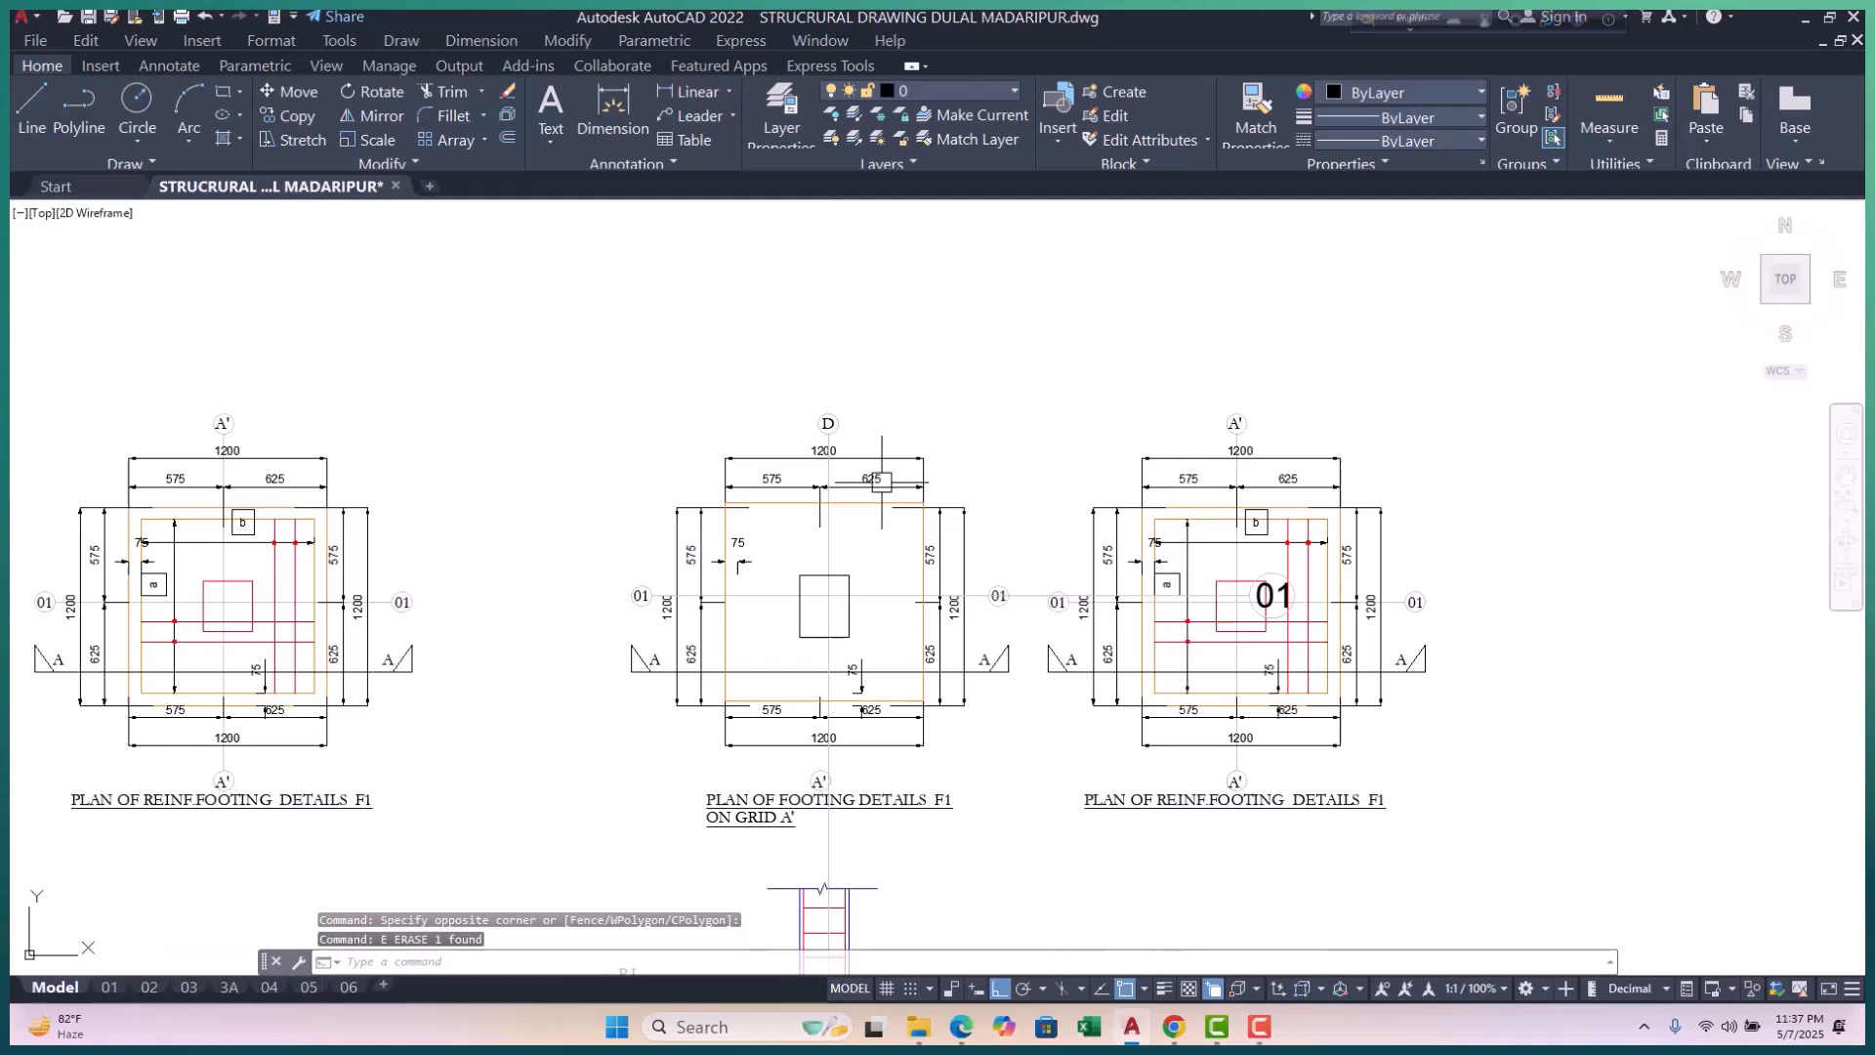
# Step: Move the A' bubble below the plan horizontally onto the vertical grid line
pyautogui.scroll(8, 828, 769)
pyautogui.click(805, 768)
pyautogui.click(852, 803)
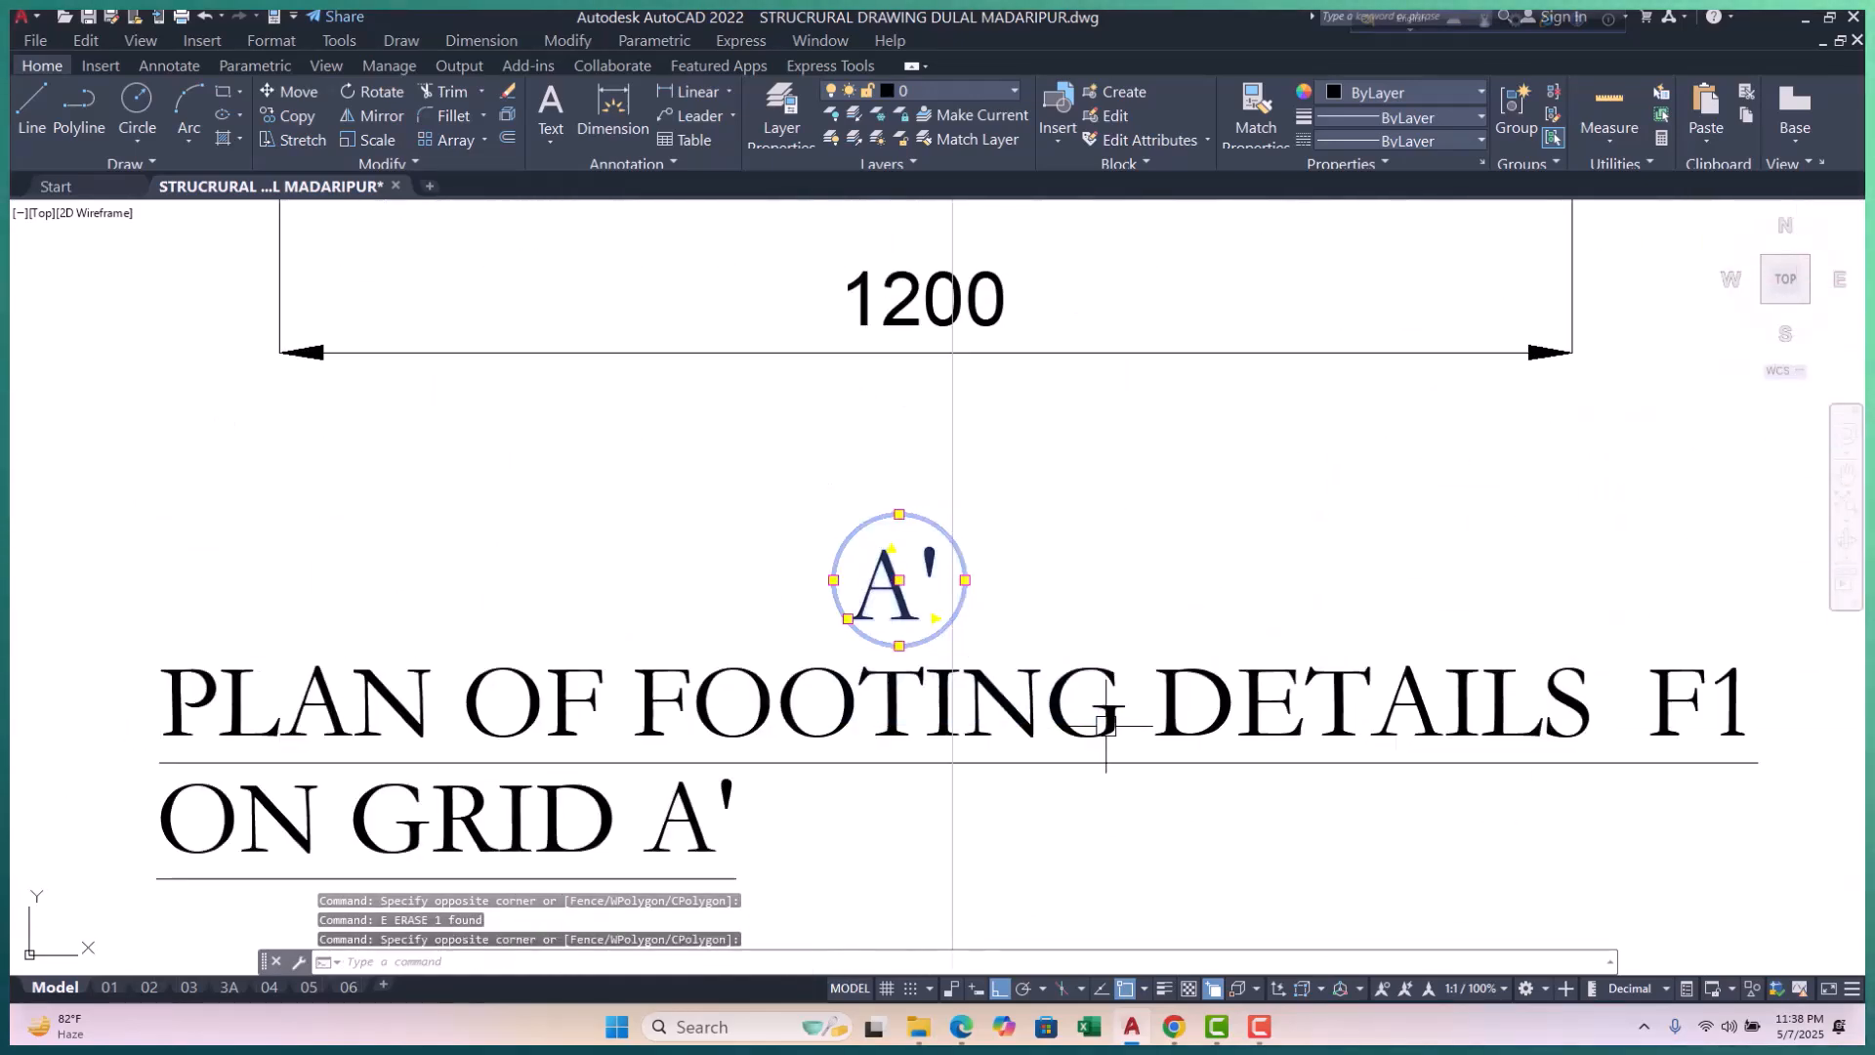
pyautogui.write('m')
pyautogui.press('Return')
pyautogui.click(898, 514)
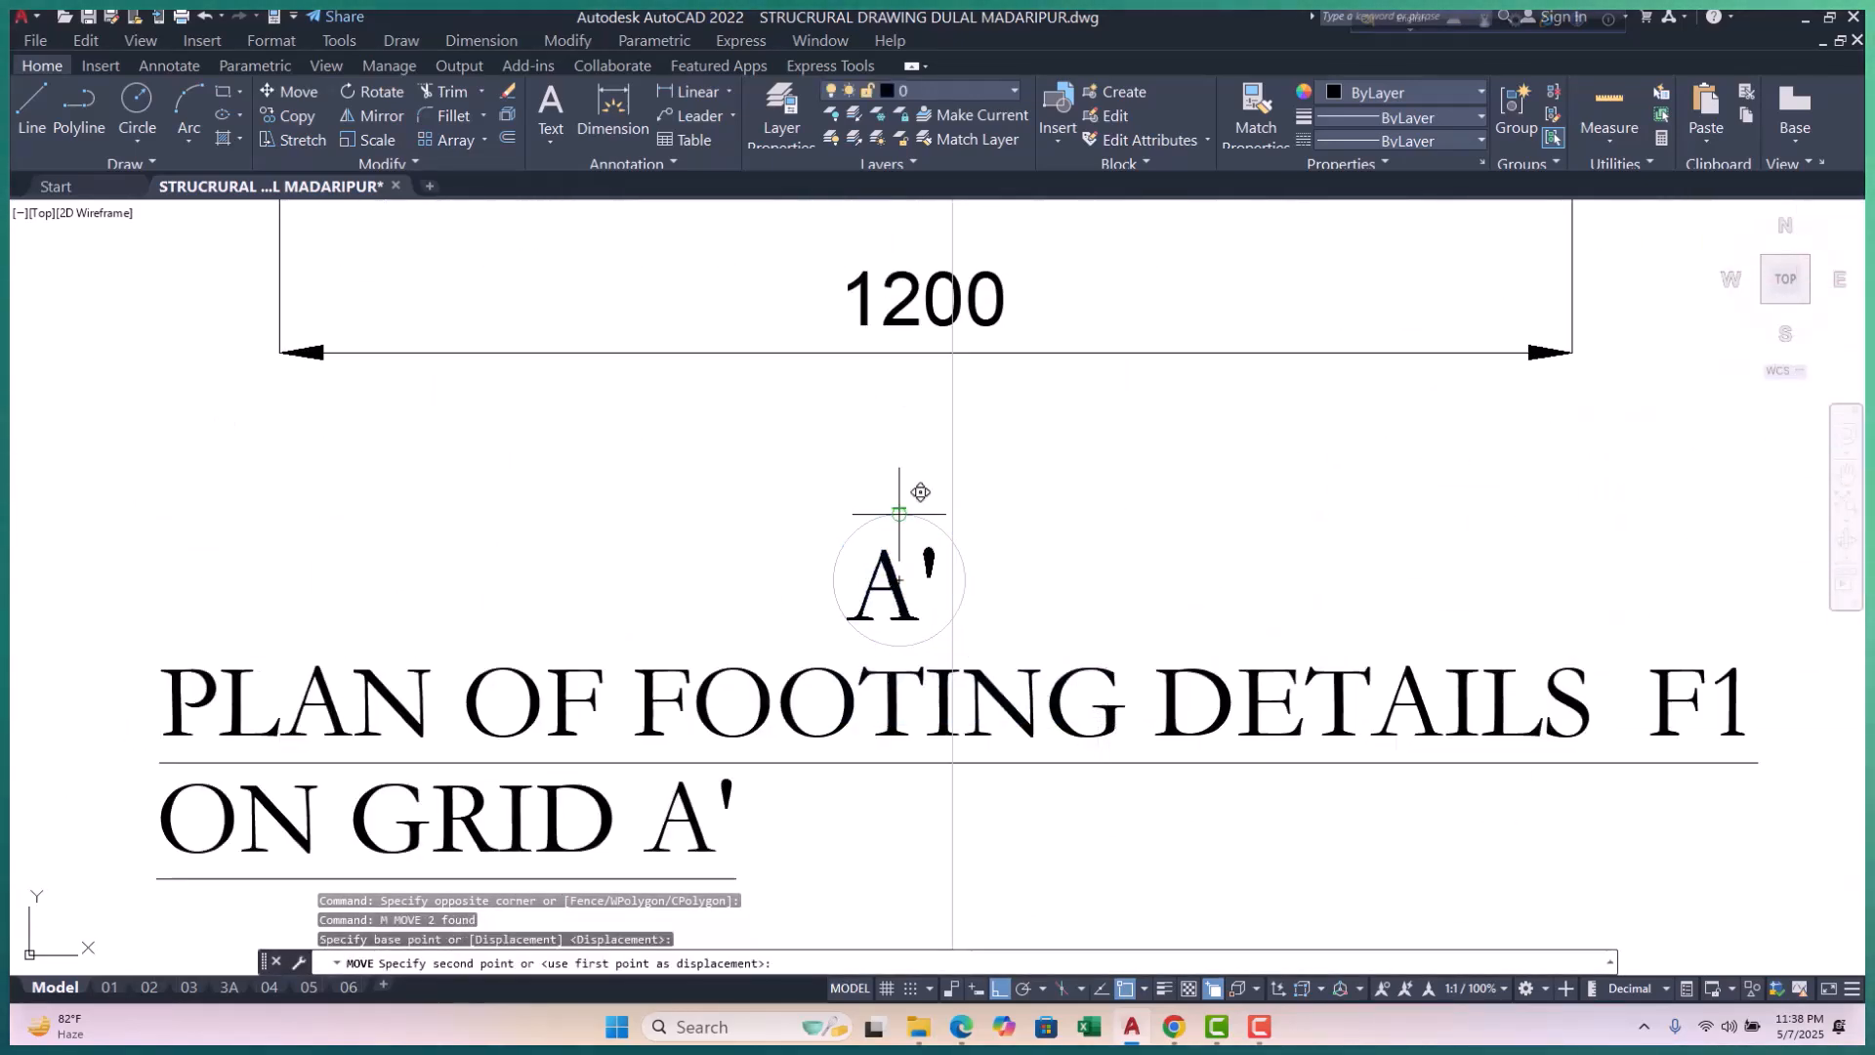
pyautogui.press('Escape')
# Step: Change the A' label in the bubble below the plan to D
pyautogui.scroll(2, 1011, 596)
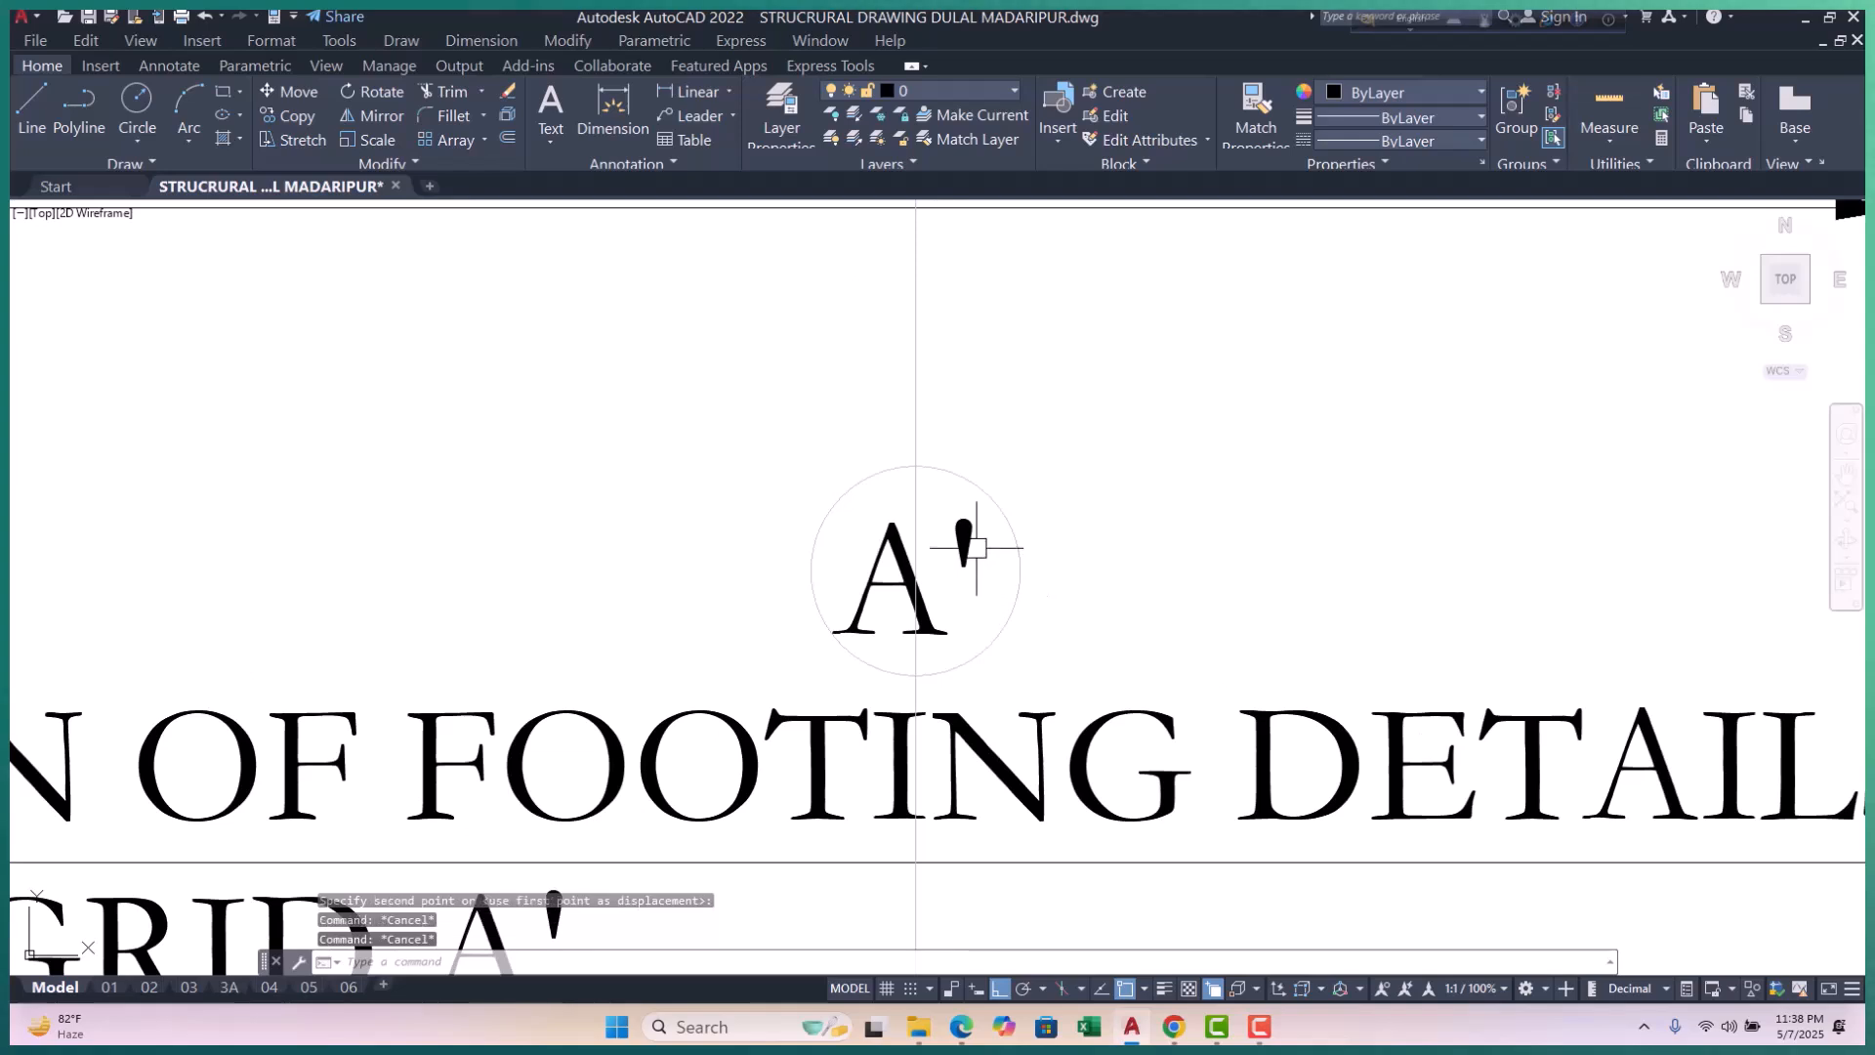
pyautogui.doubleClick(962, 552)
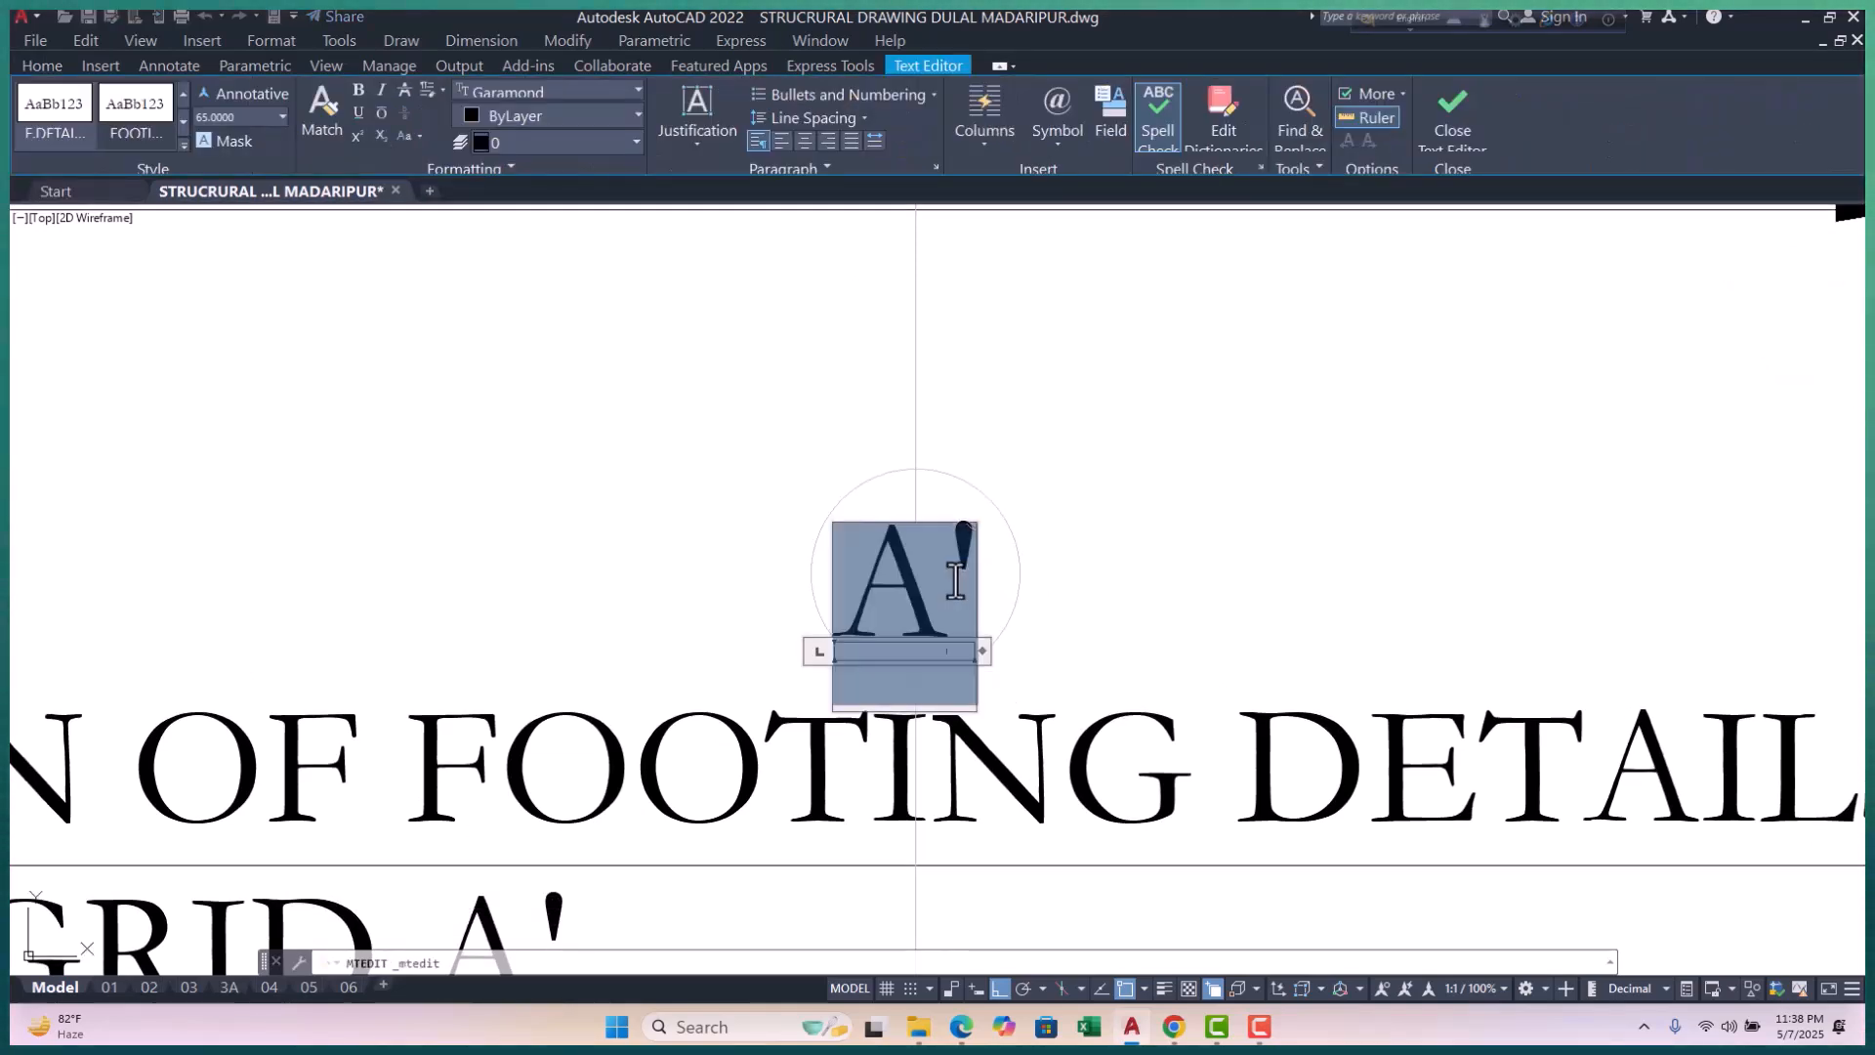
pyautogui.write('D')
pyautogui.click(1005, 604)
# Step: Move the D label horizontally to centre it inside the lower grid bubble
pyautogui.scroll(2, 903, 587)
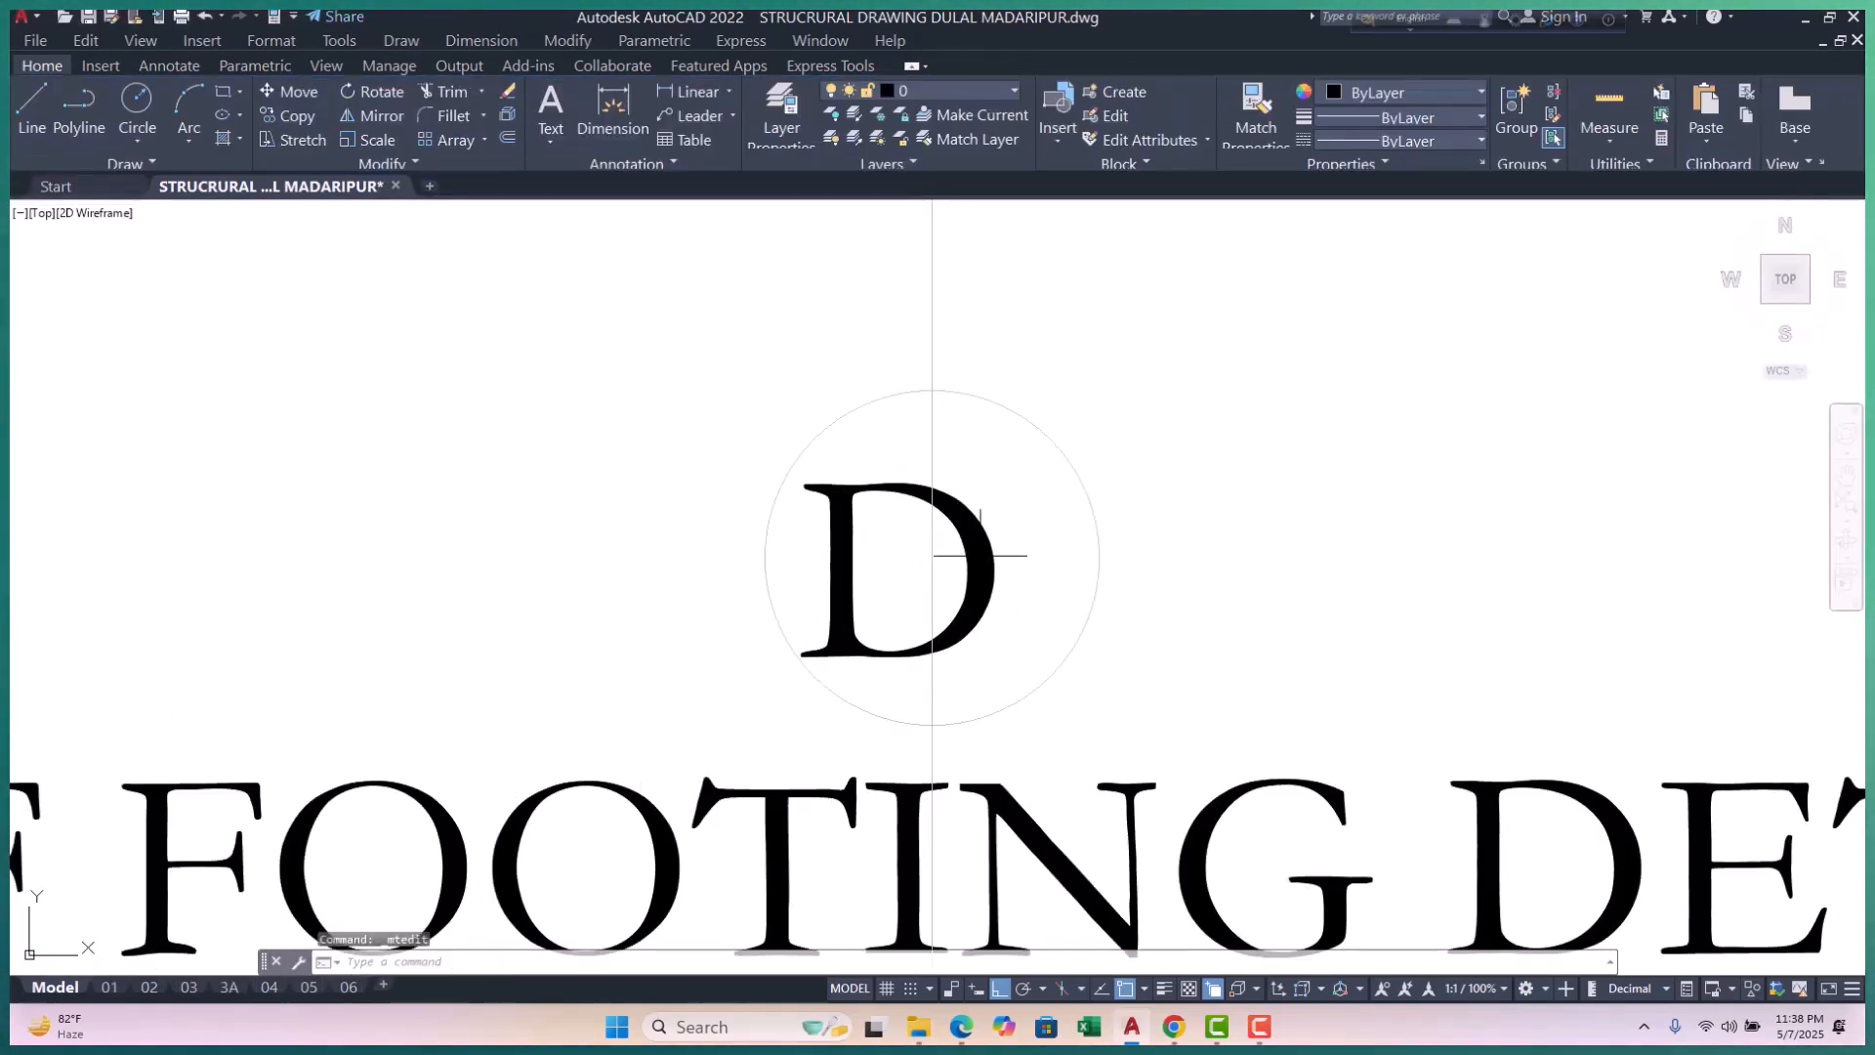
pyautogui.click(1123, 553)
pyautogui.write('m')
pyautogui.press('Return')
pyautogui.click(1218, 509)
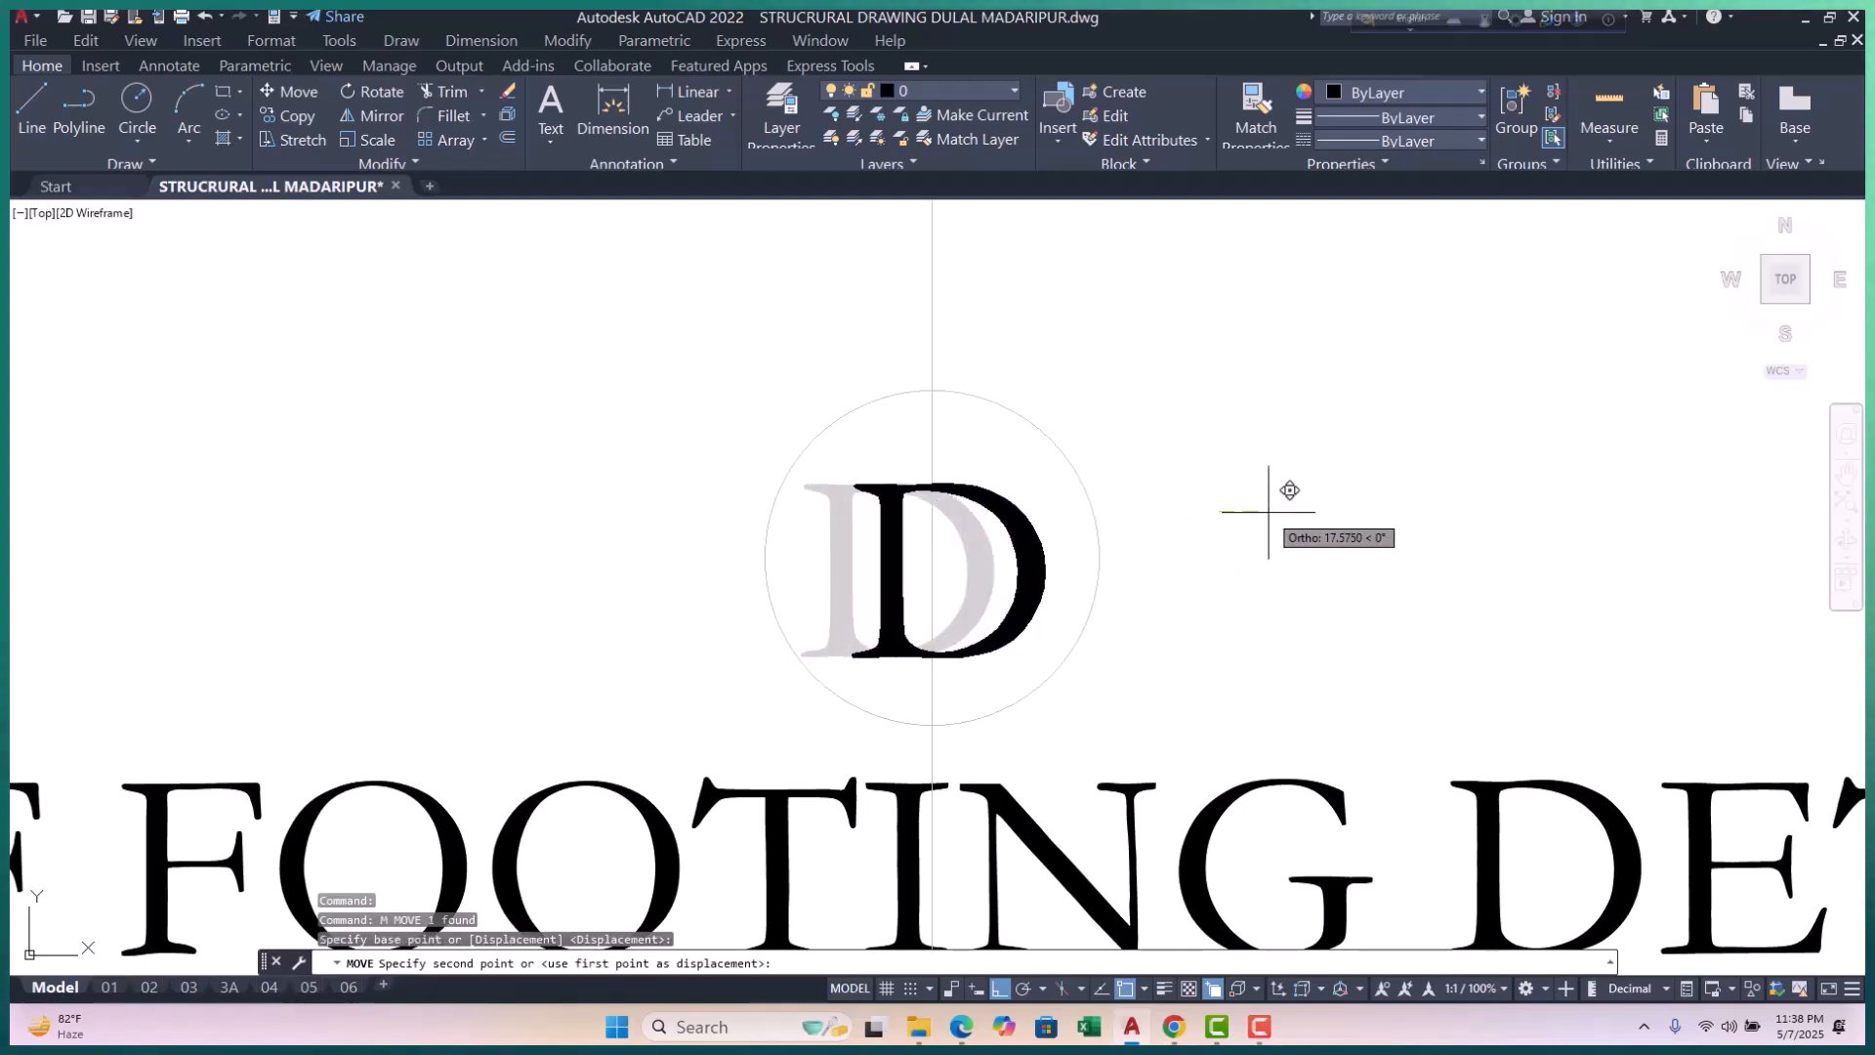
pyautogui.click(1255, 509)
pyautogui.press('Escape')
# Step: Trim the vertical grid line at the lower D bubble
pyautogui.write('t')
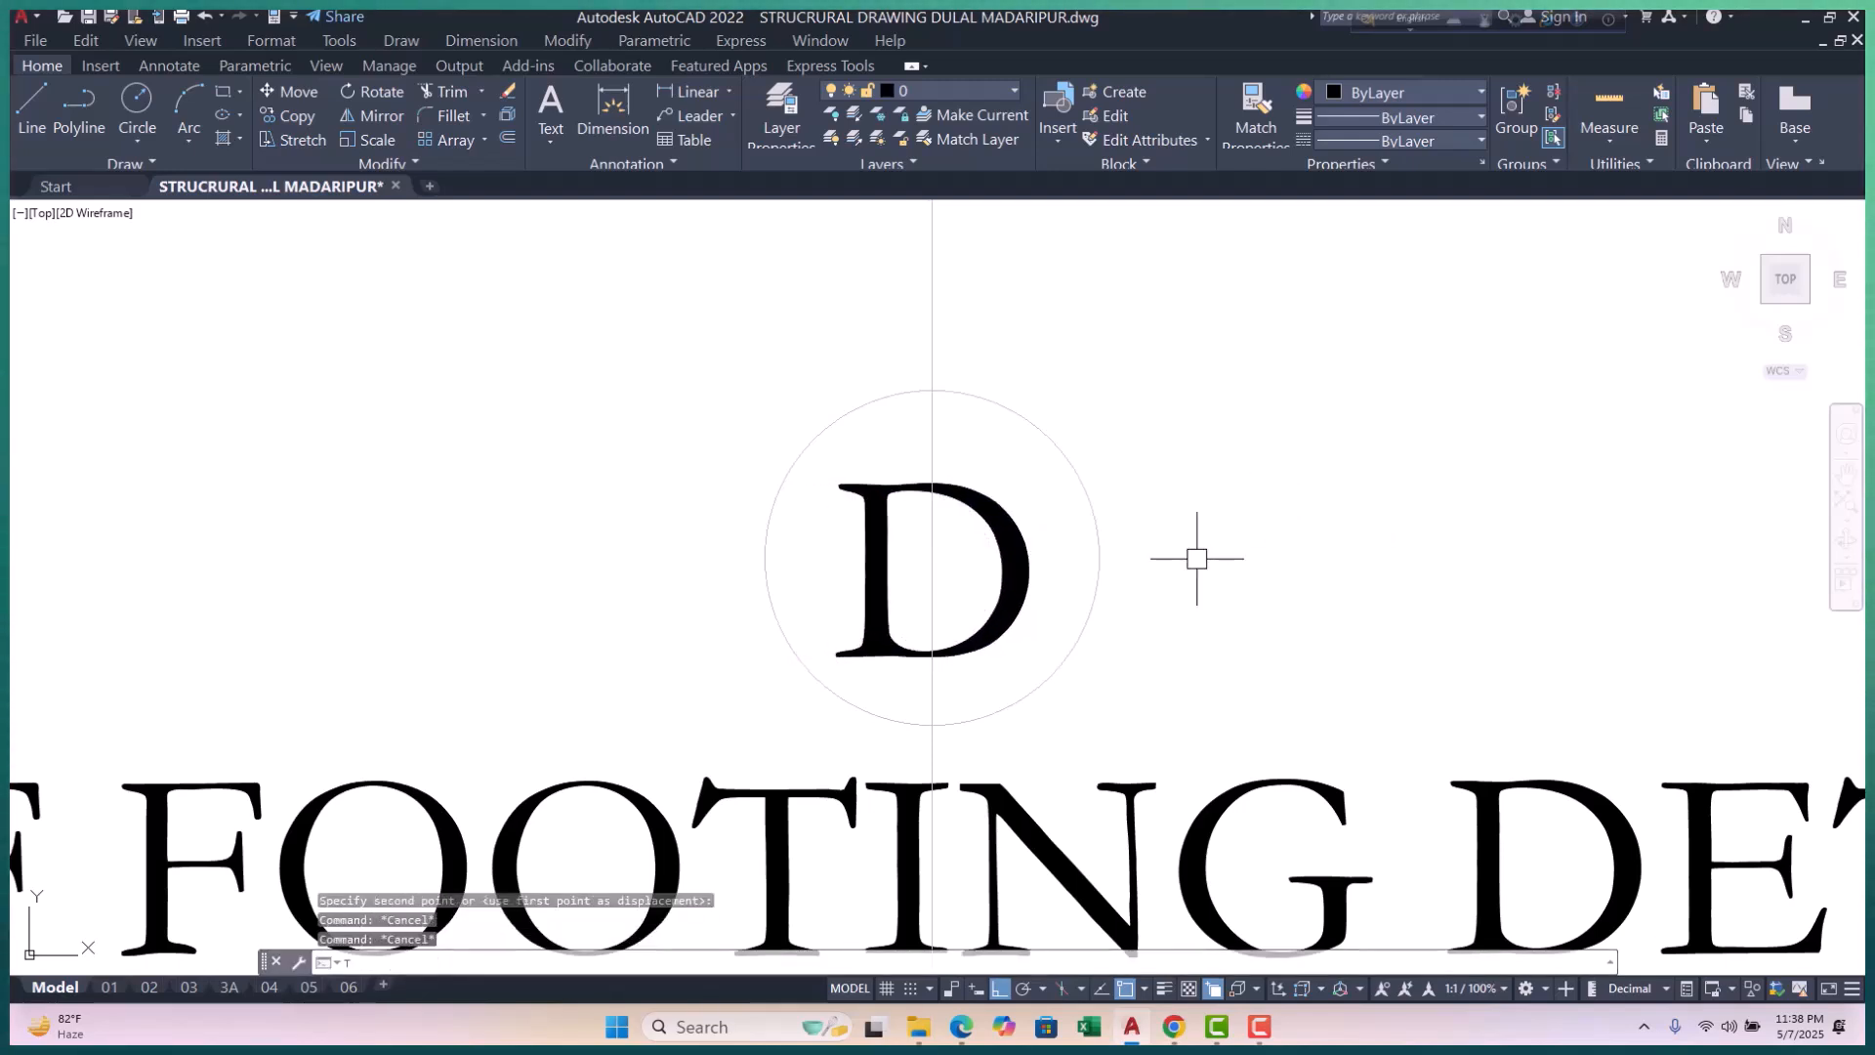
pyautogui.write('r')
pyautogui.press('Return')
pyautogui.scroll(4, 943, 424)
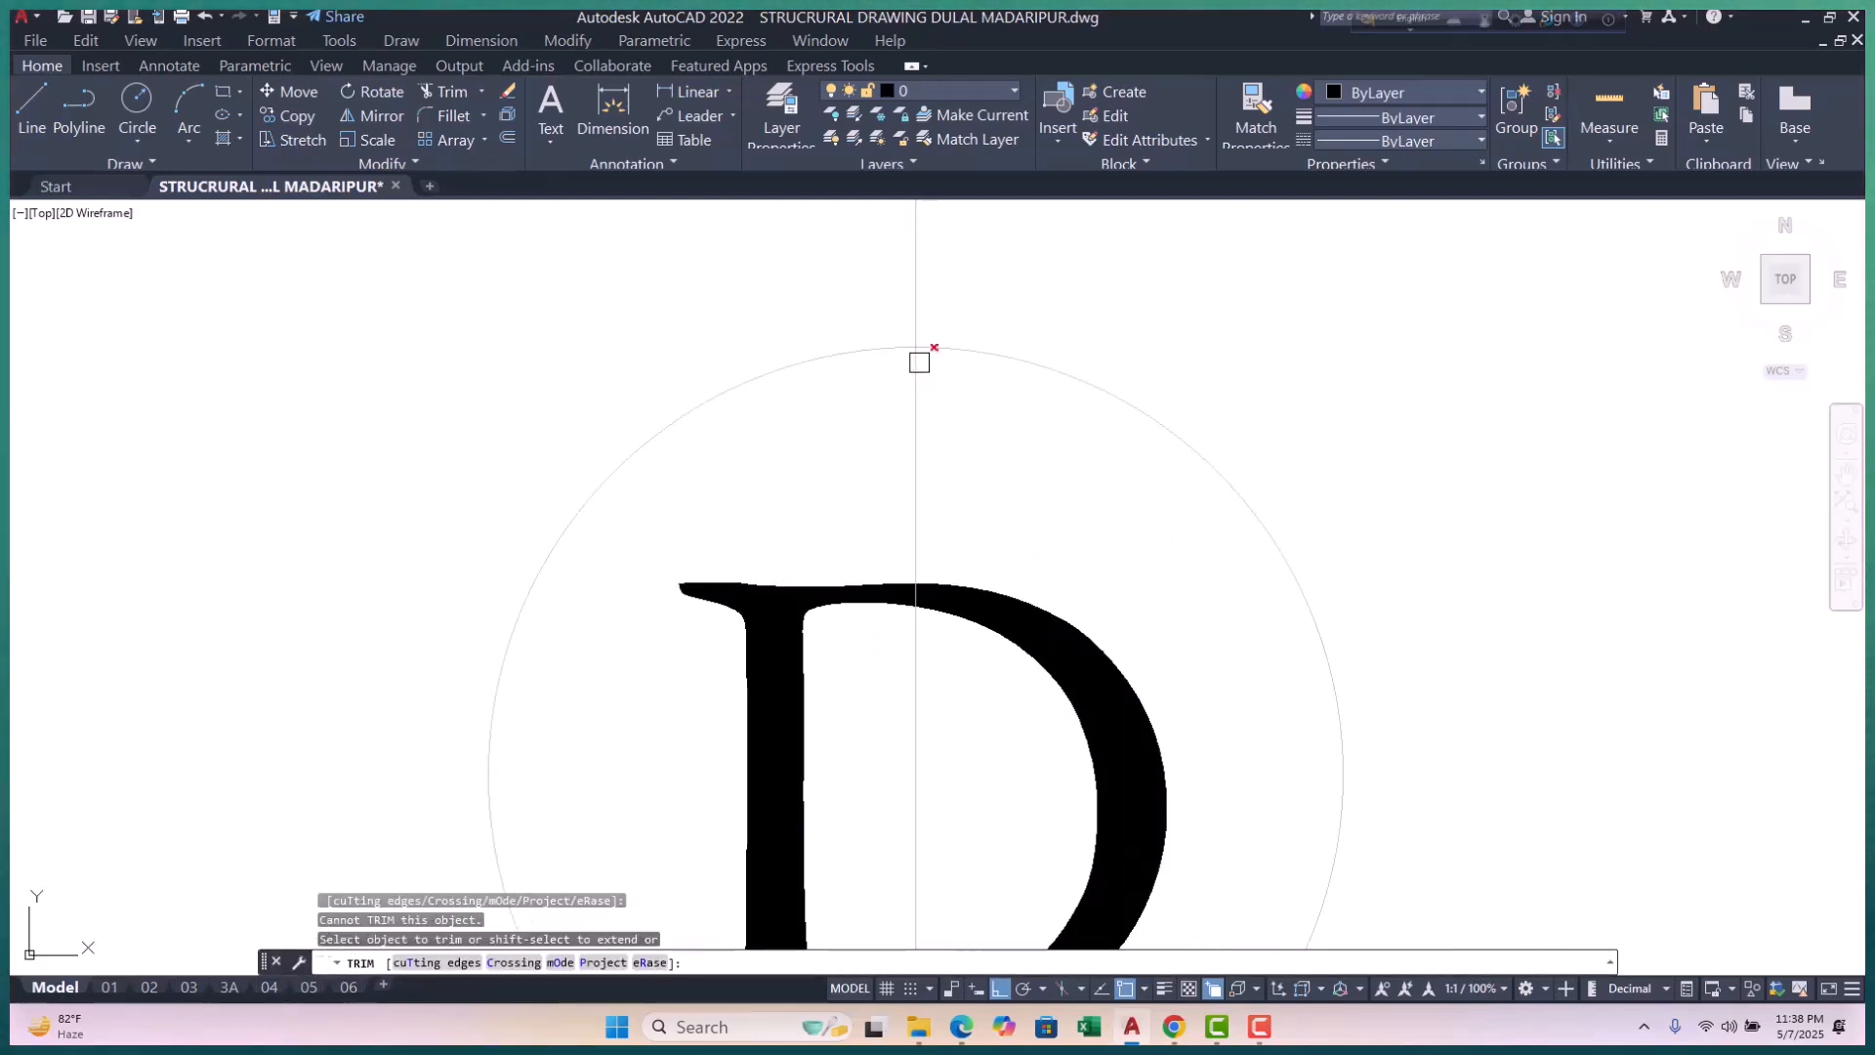
pyautogui.scroll(-8, 930, 387)
pyautogui.press('Escape')
# Step: Erase the leftover vertical grid line segment running down through the plan title
pyautogui.click(1030, 641)
pyautogui.click(904, 695)
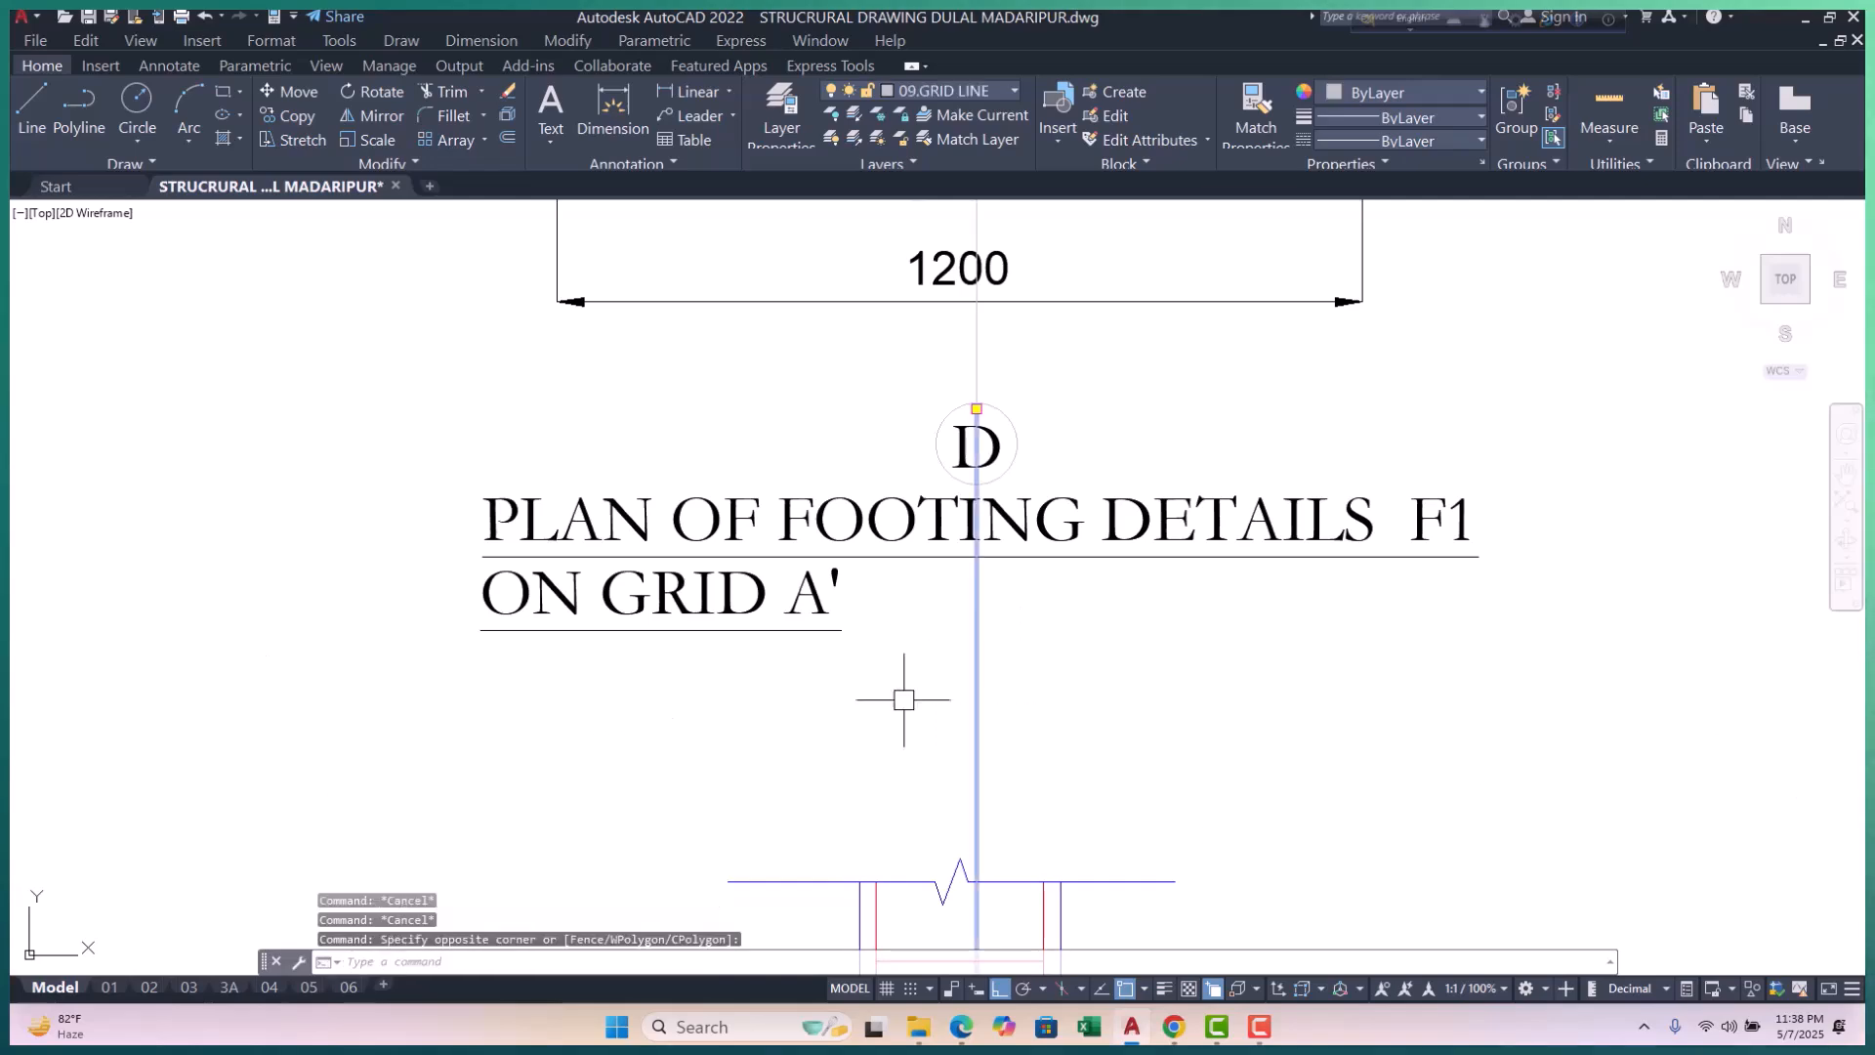
pyautogui.write('e')
pyautogui.press('Return')
# Step: Change the second line of the footing details plan title to ON GRID D
pyautogui.doubleClick(821, 573)
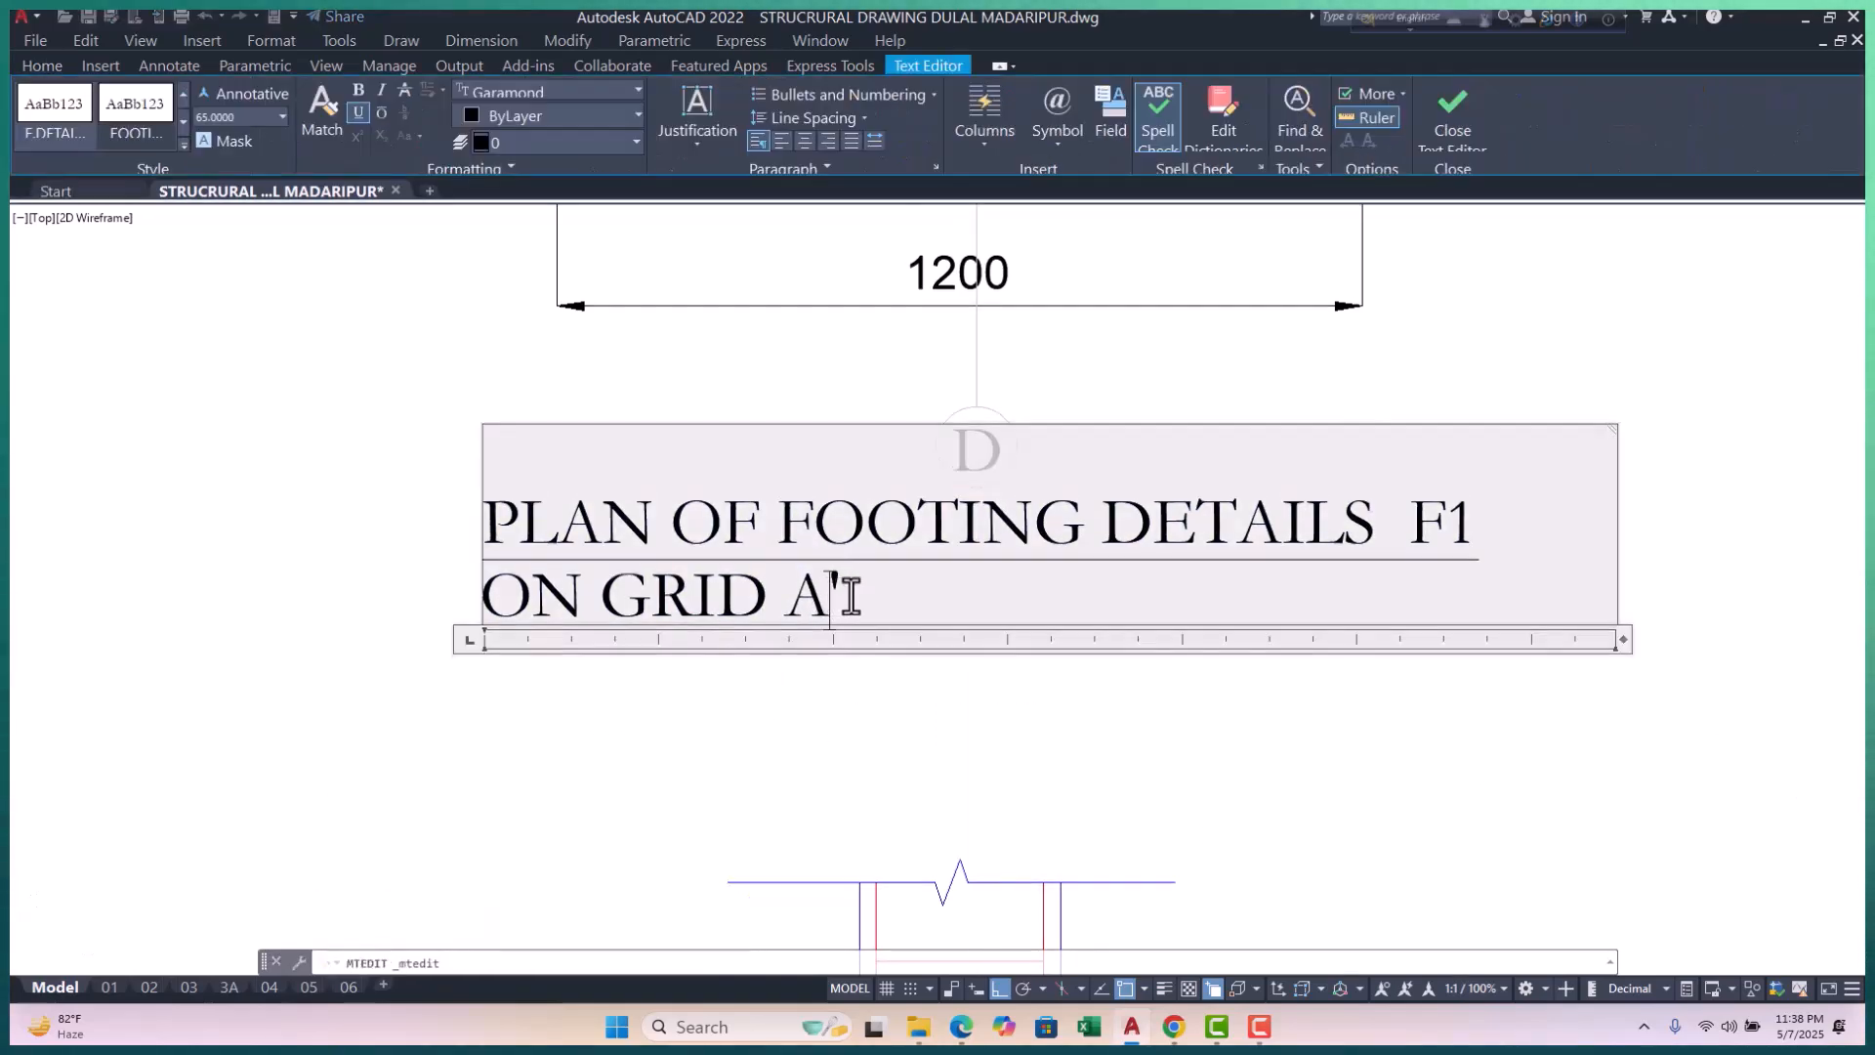
pyautogui.moveTo(836, 592); pyautogui.dragTo(793, 596)
pyautogui.write('D')
pyautogui.click(916, 743)
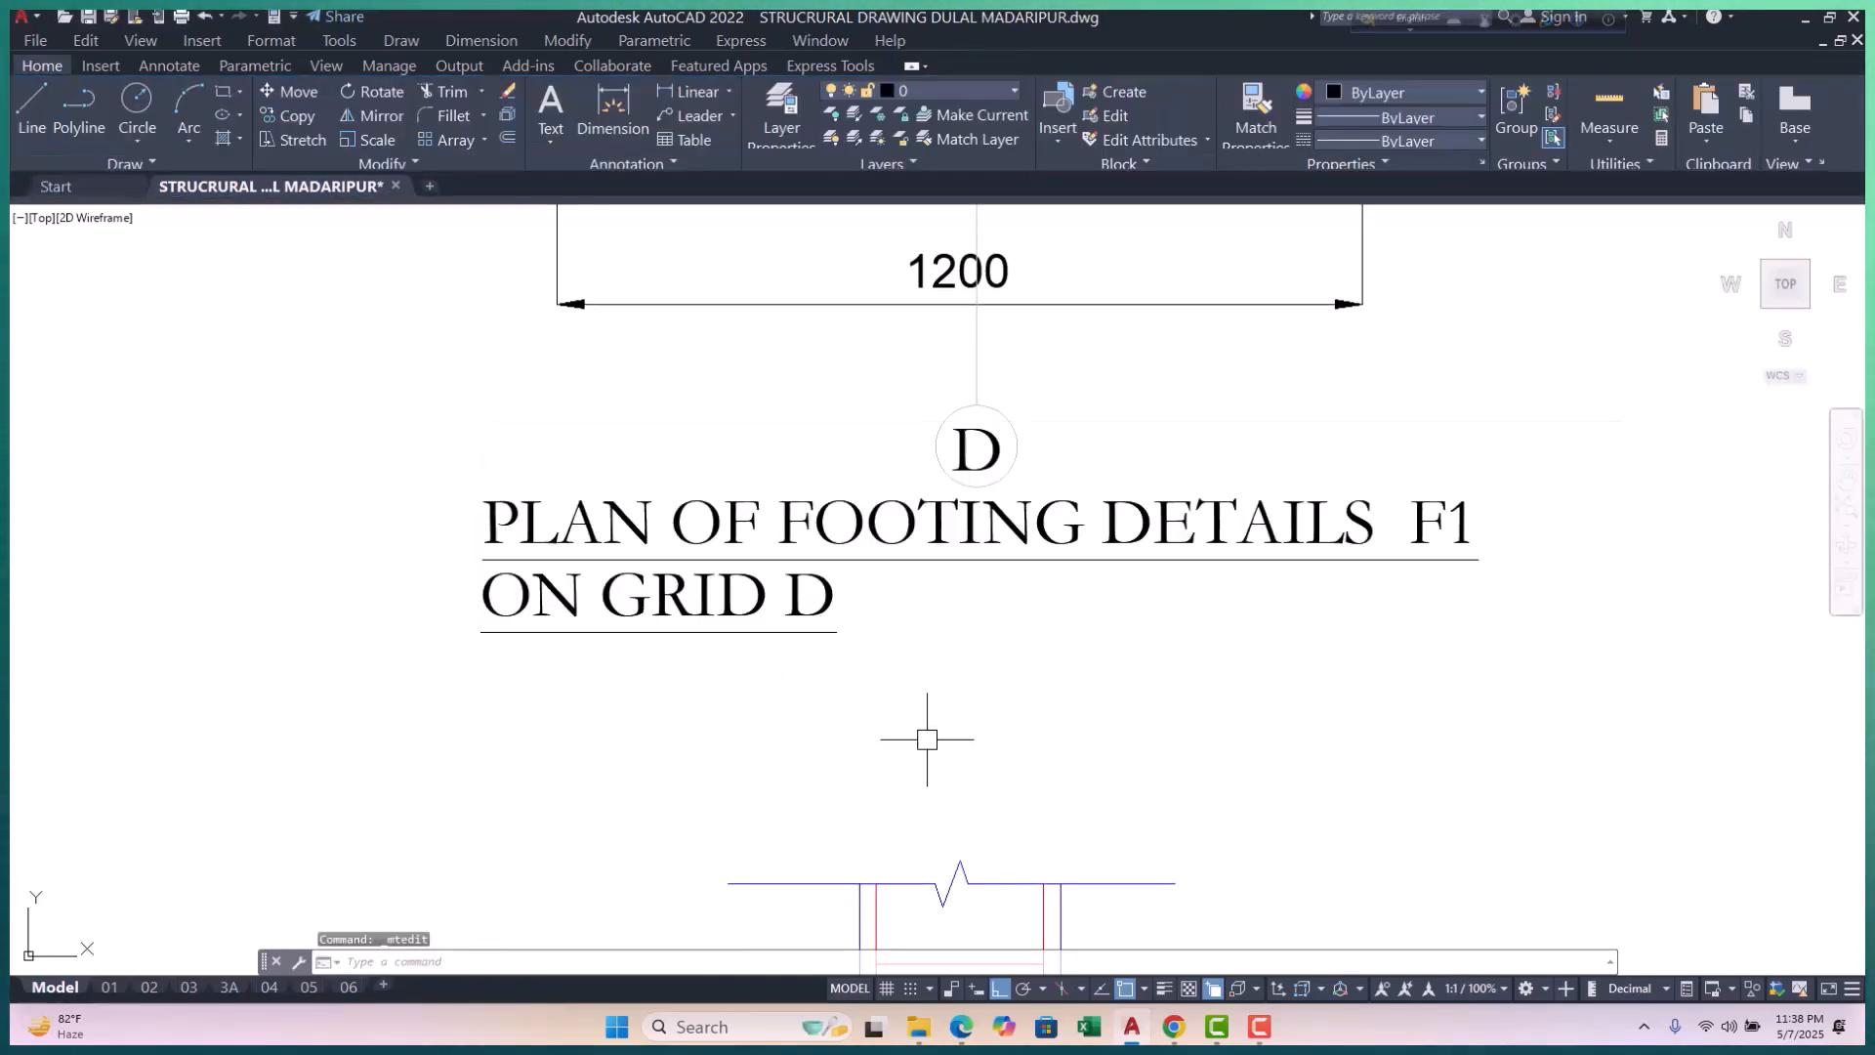
pyautogui.scroll(-8, 921, 745)
pyautogui.scroll(5, 984, 636)
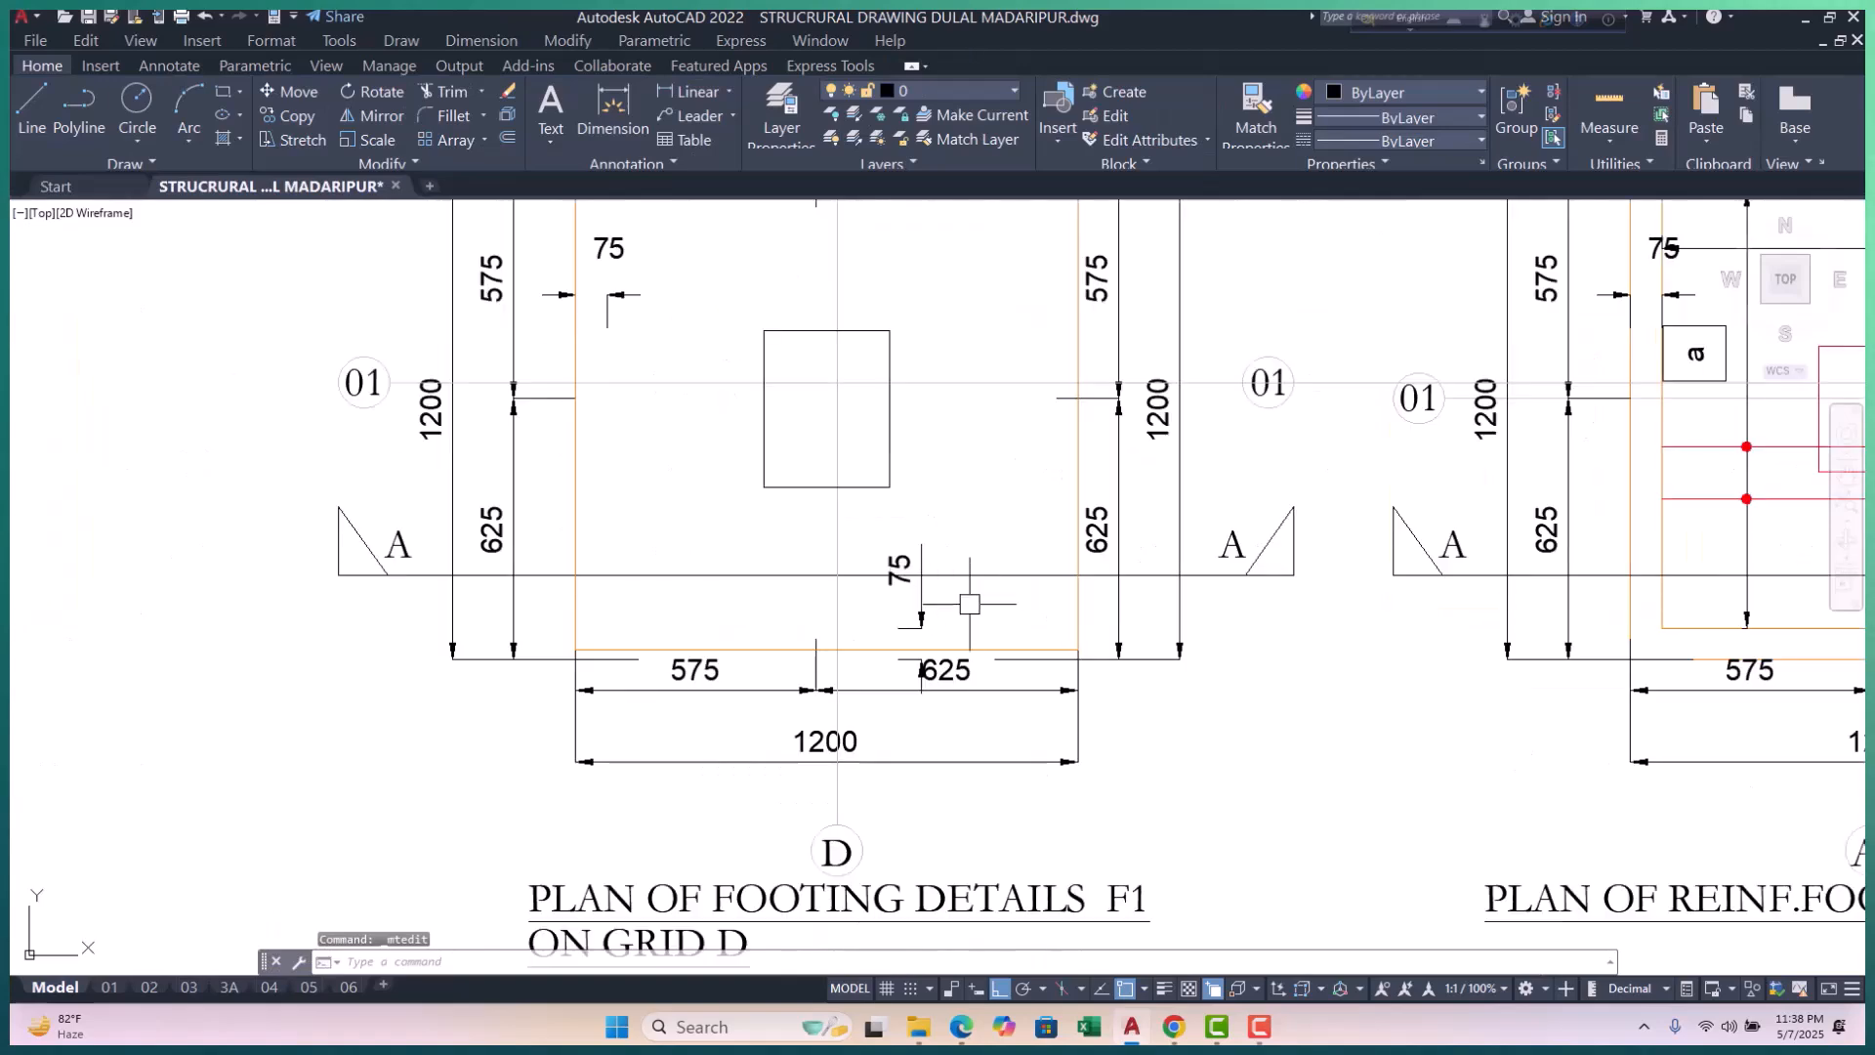
pyautogui.scroll(-3, 961, 615)
pyautogui.scroll(5, 841, 515)
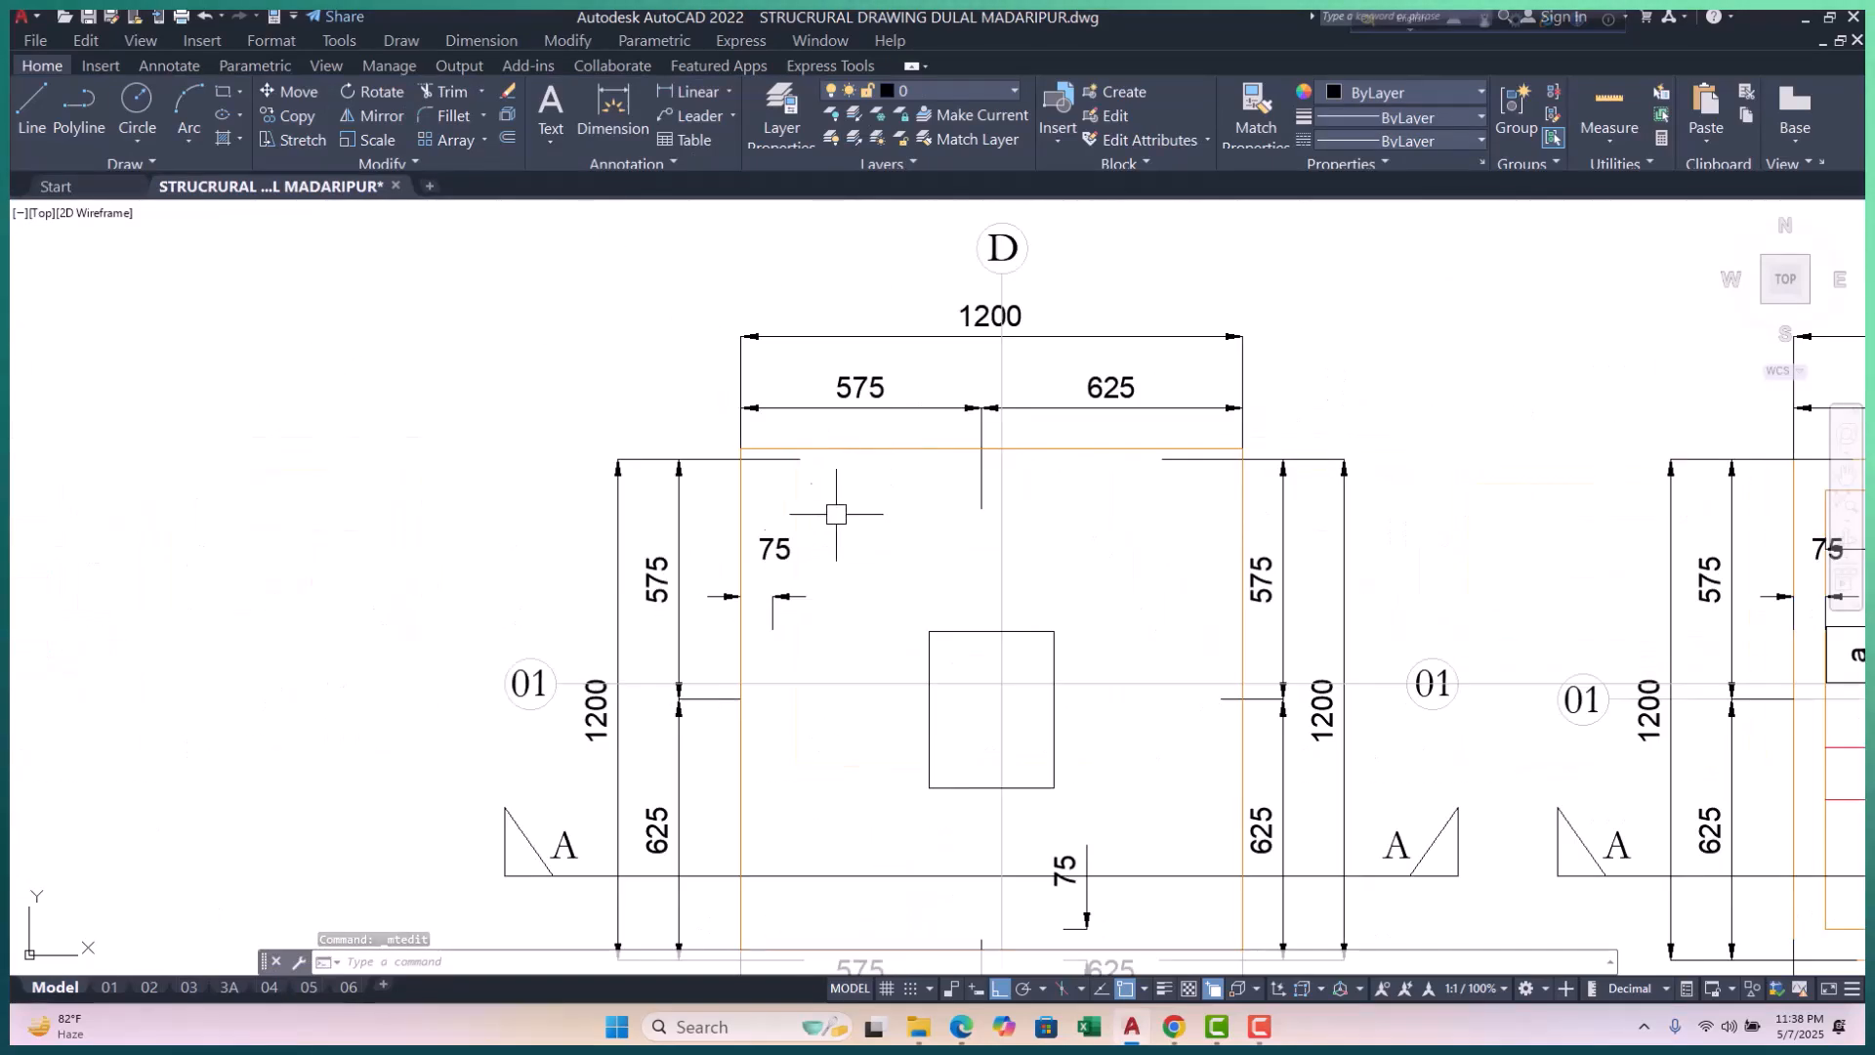
pyautogui.click(710, 436)
pyautogui.press('Escape')
pyautogui.press('Escape')
pyautogui.press('Escape')
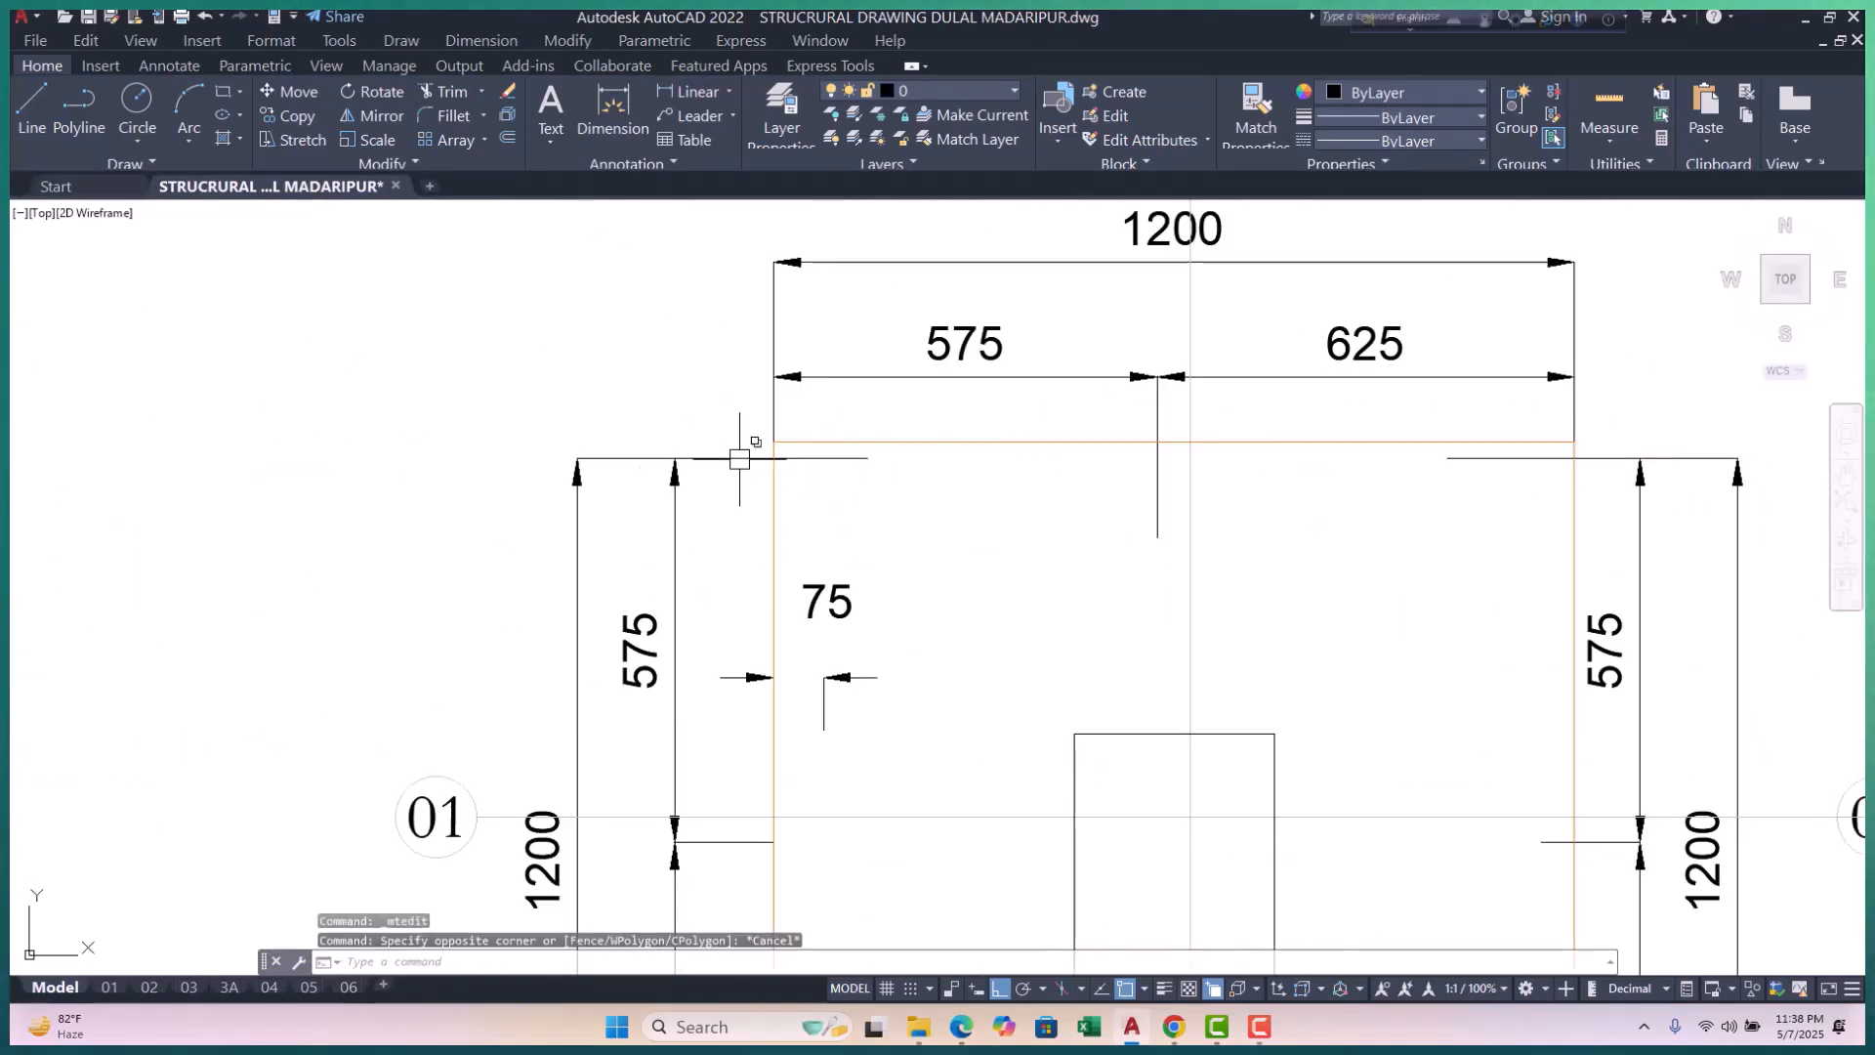
# Step: Stretch the lower ends of the overall and lower dimensions beside the grid D footing's left edge to the footing's bottom left corner
pyautogui.scroll(4, 741, 457)
pyautogui.click(749, 424)
pyautogui.click(696, 516)
pyautogui.scroll(-5, 714, 511)
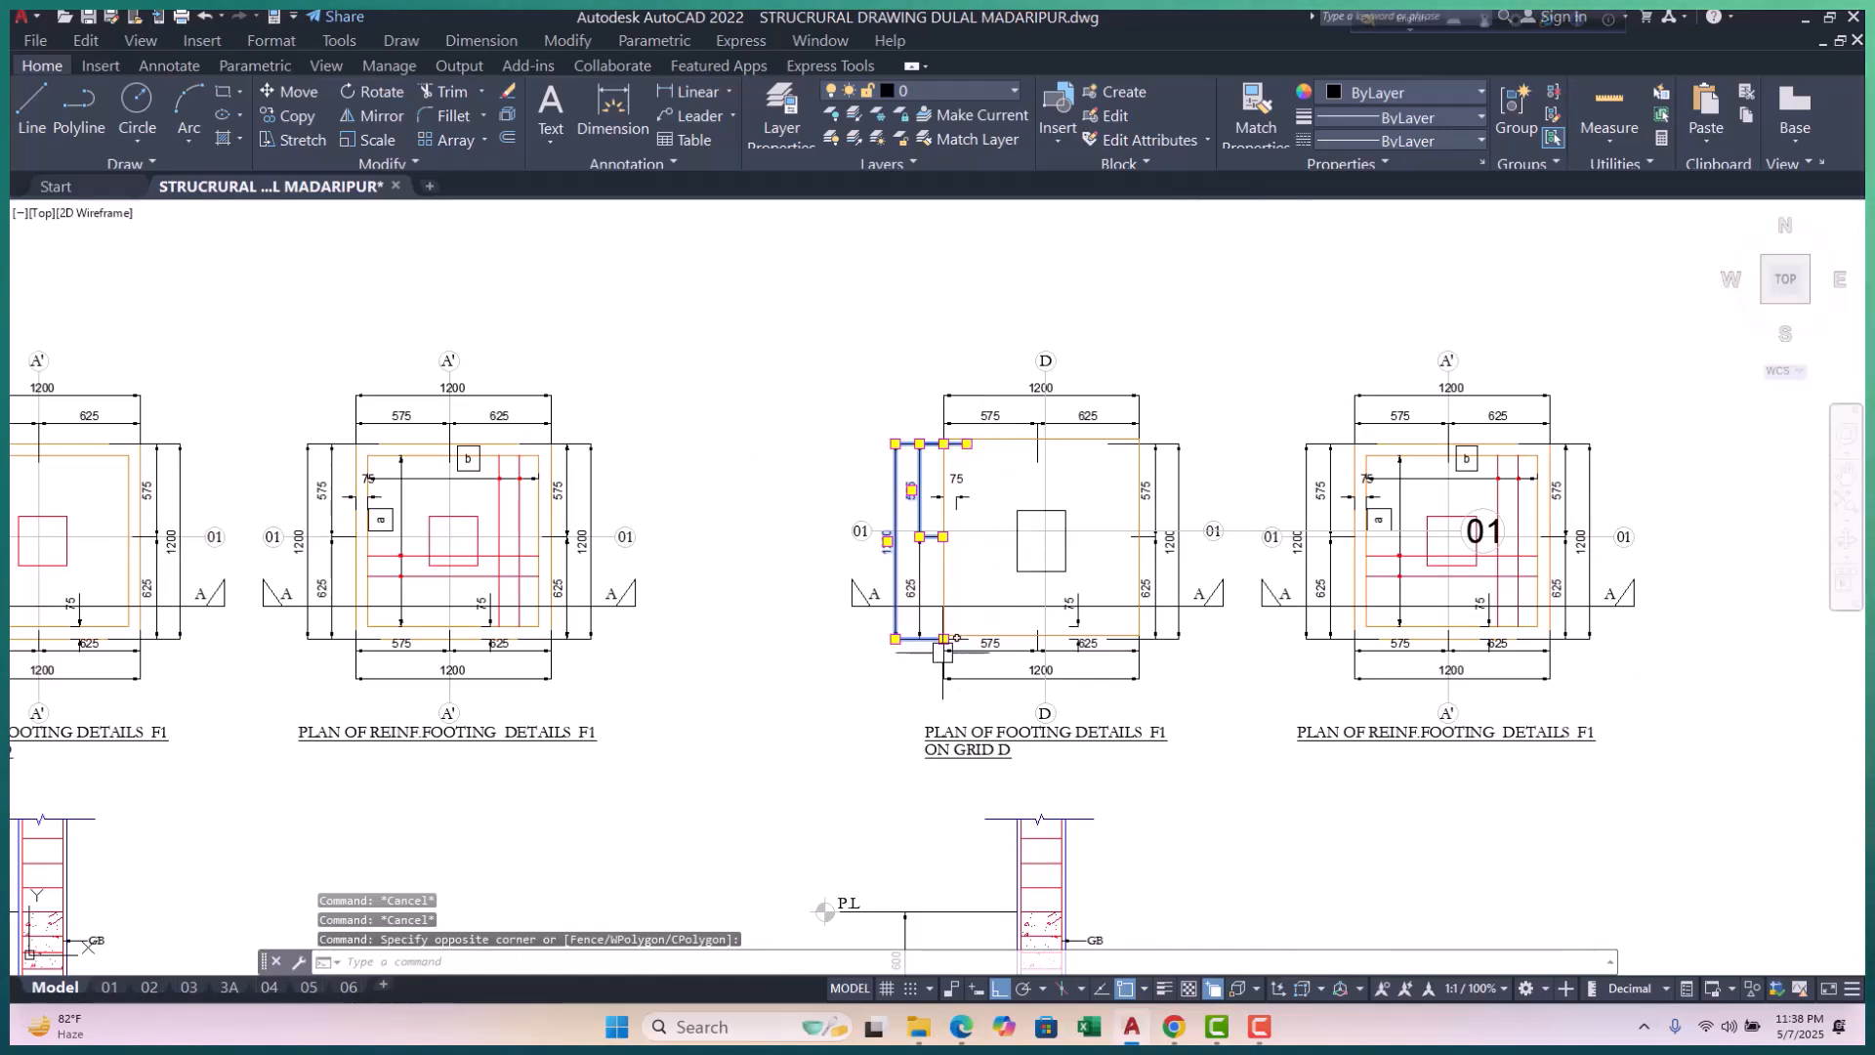
pyautogui.scroll(5, 904, 527)
pyautogui.scroll(4, 961, 606)
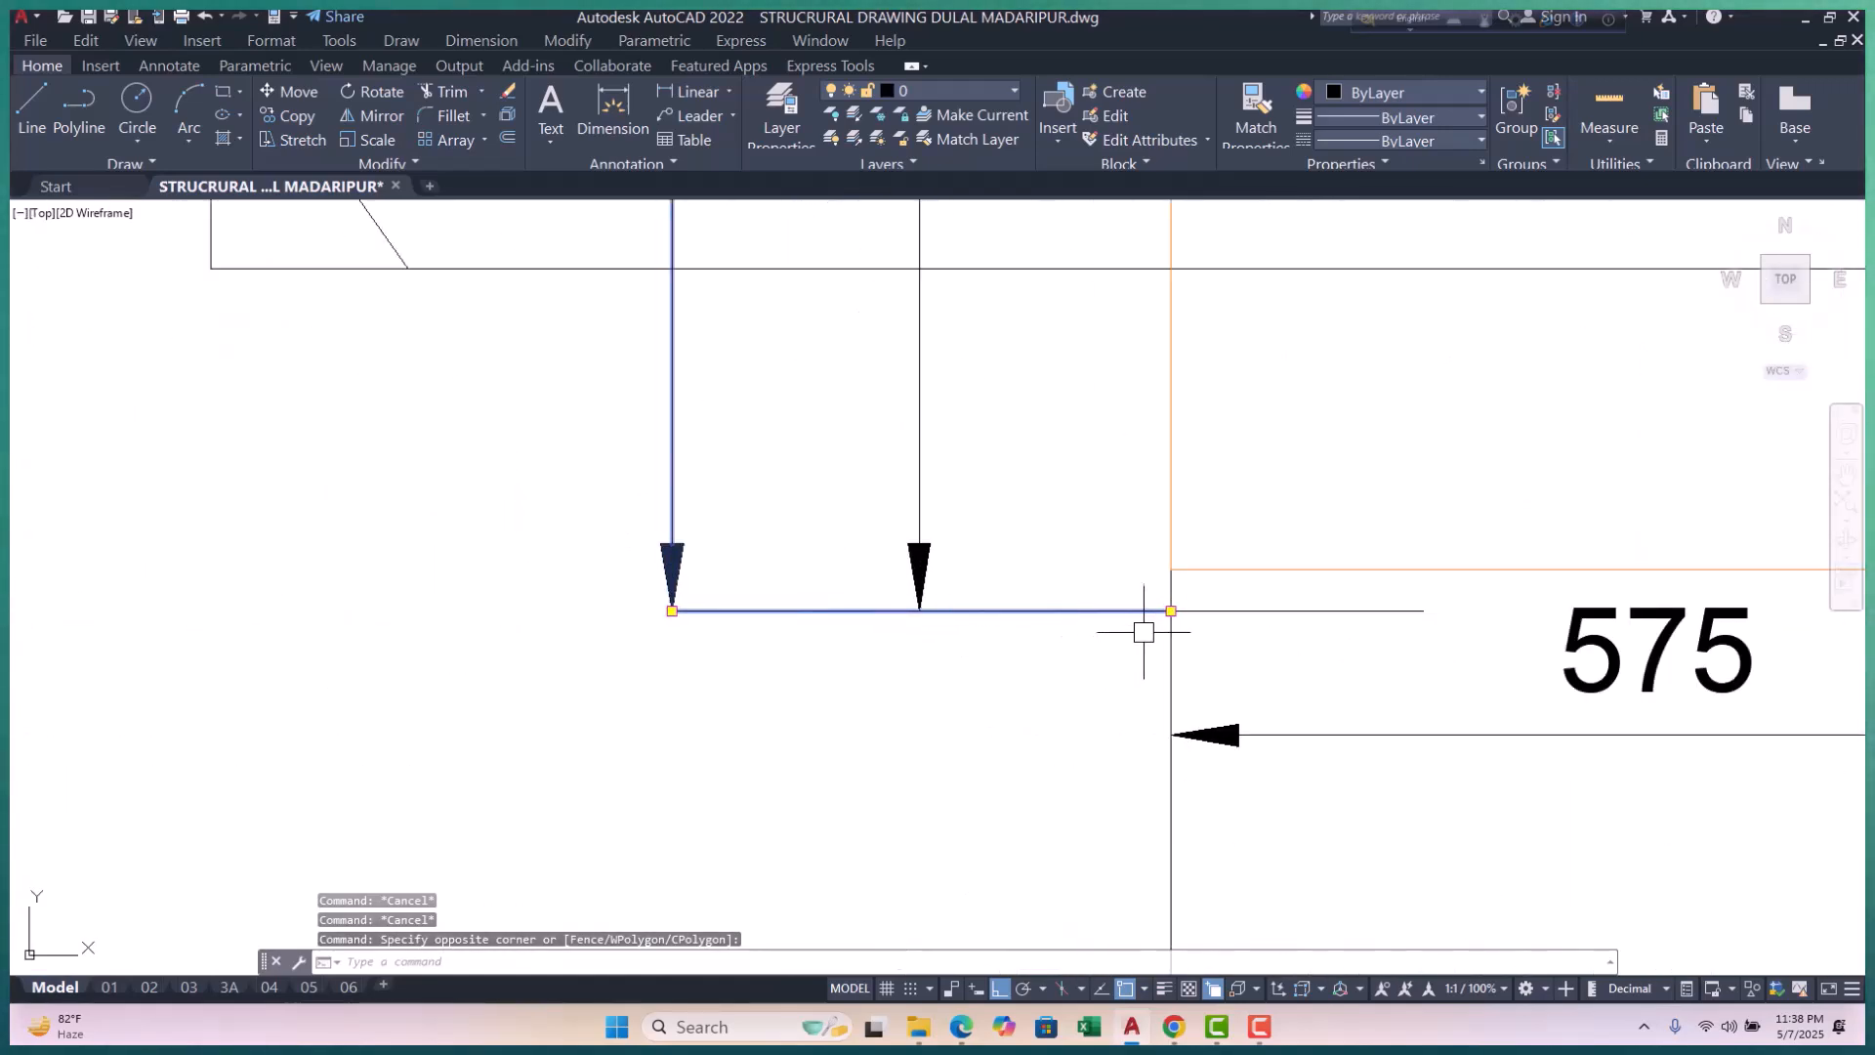
pyautogui.scroll(-4, 1144, 632)
pyautogui.scroll(3, 1110, 636)
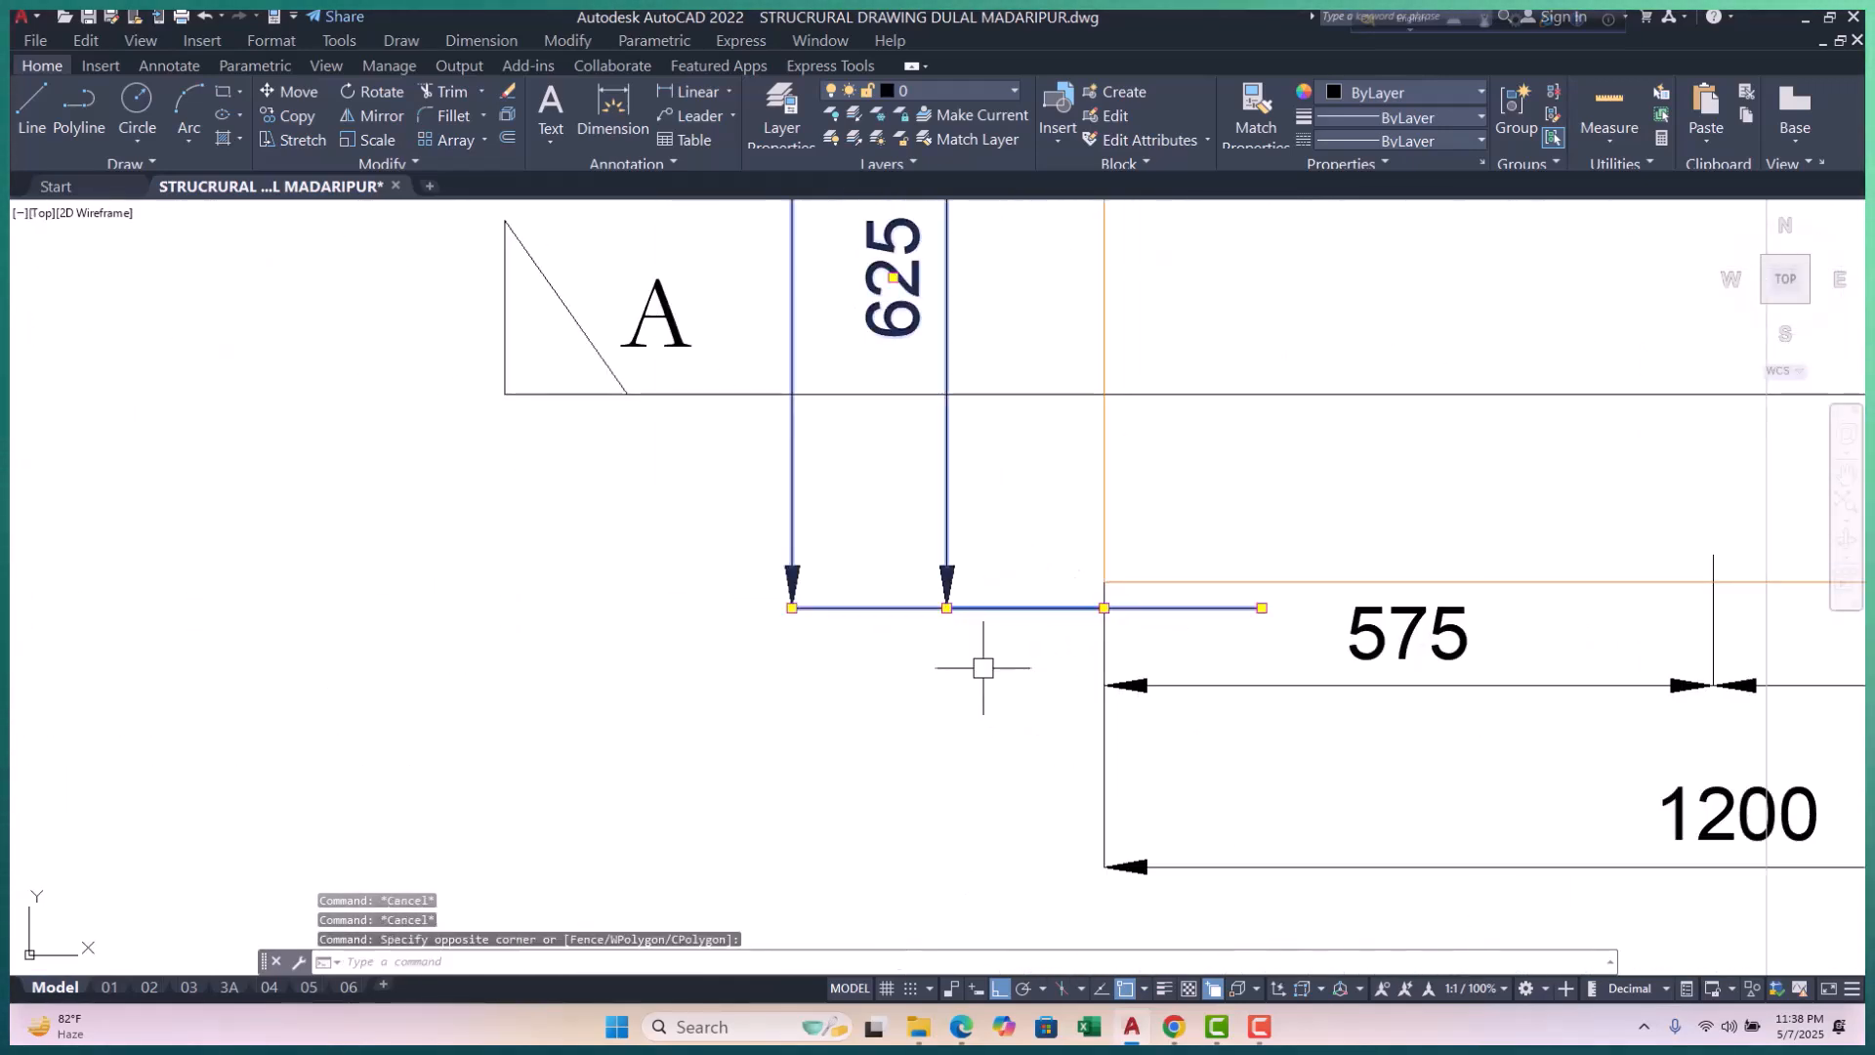
pyautogui.scroll(4, 1149, 637)
pyautogui.click(1077, 596)
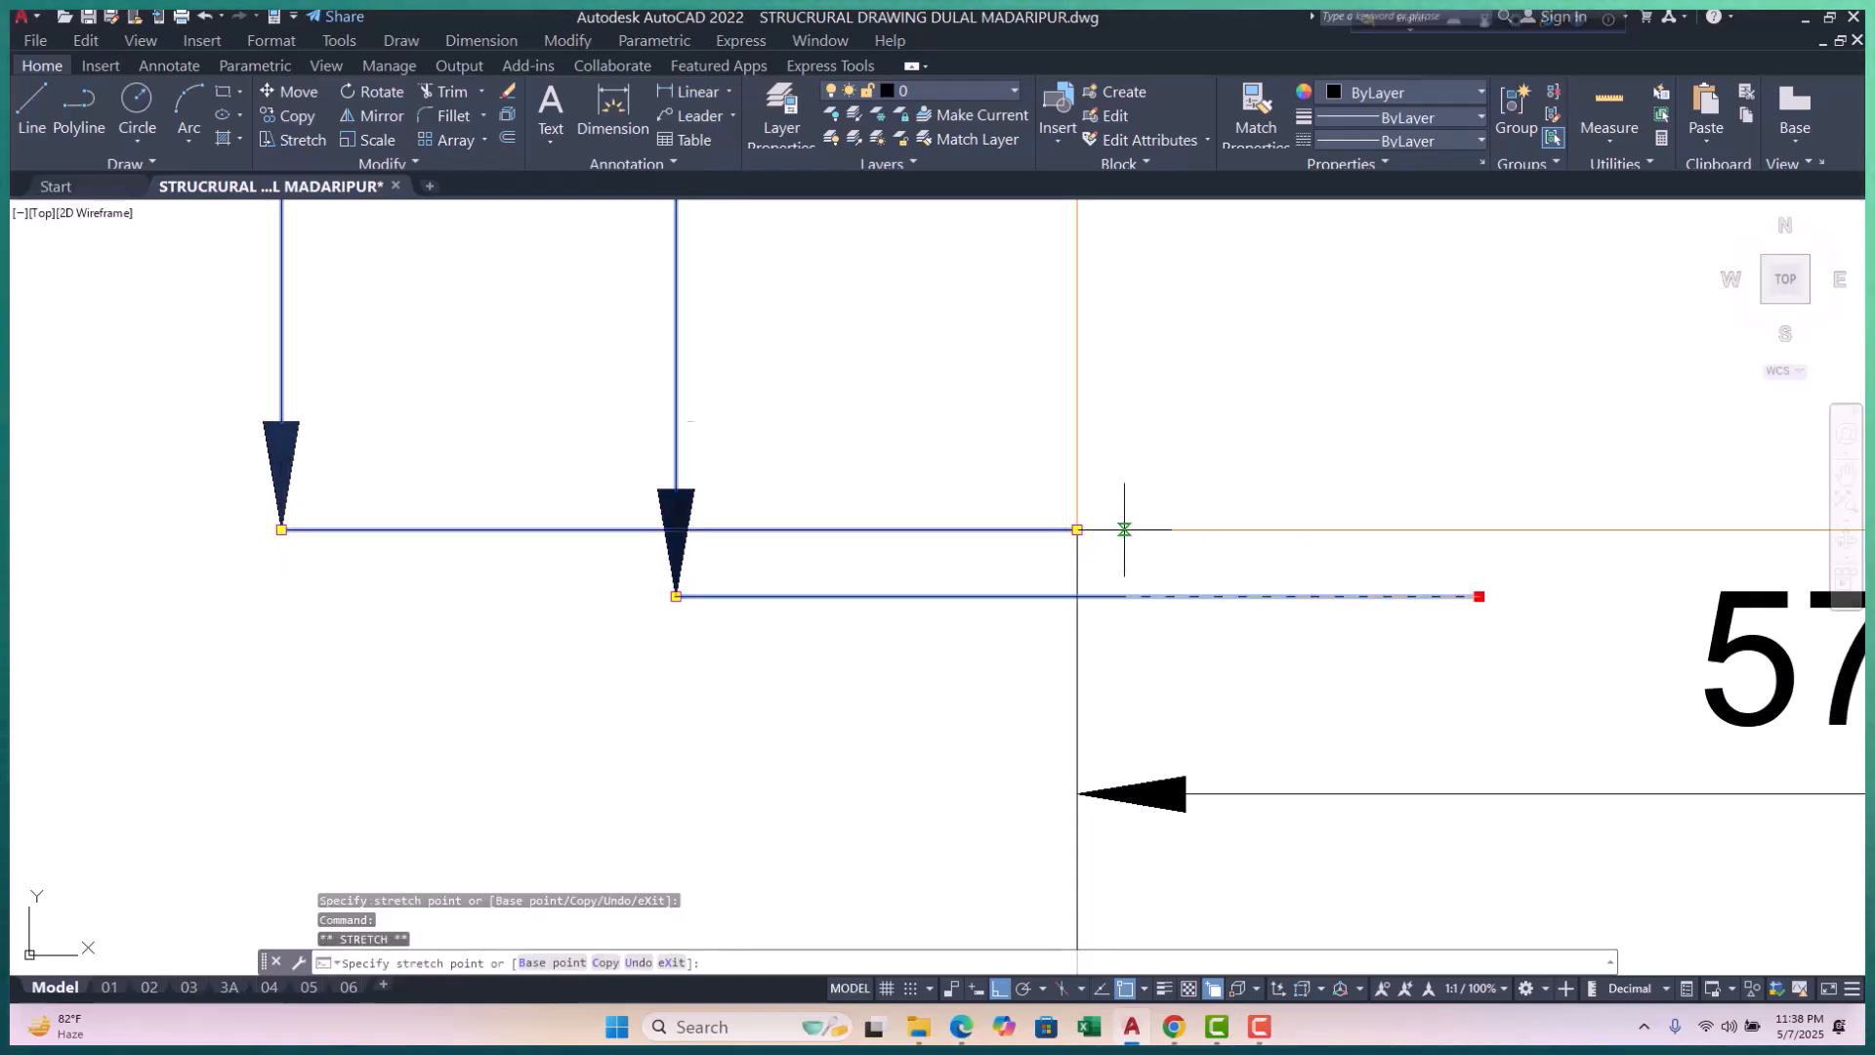
pyautogui.click(1076, 529)
pyautogui.scroll(-6, 957, 691)
pyautogui.press('Escape')
pyautogui.press('Escape')
pyautogui.press('Escape')
pyautogui.scroll(-5, 937, 610)
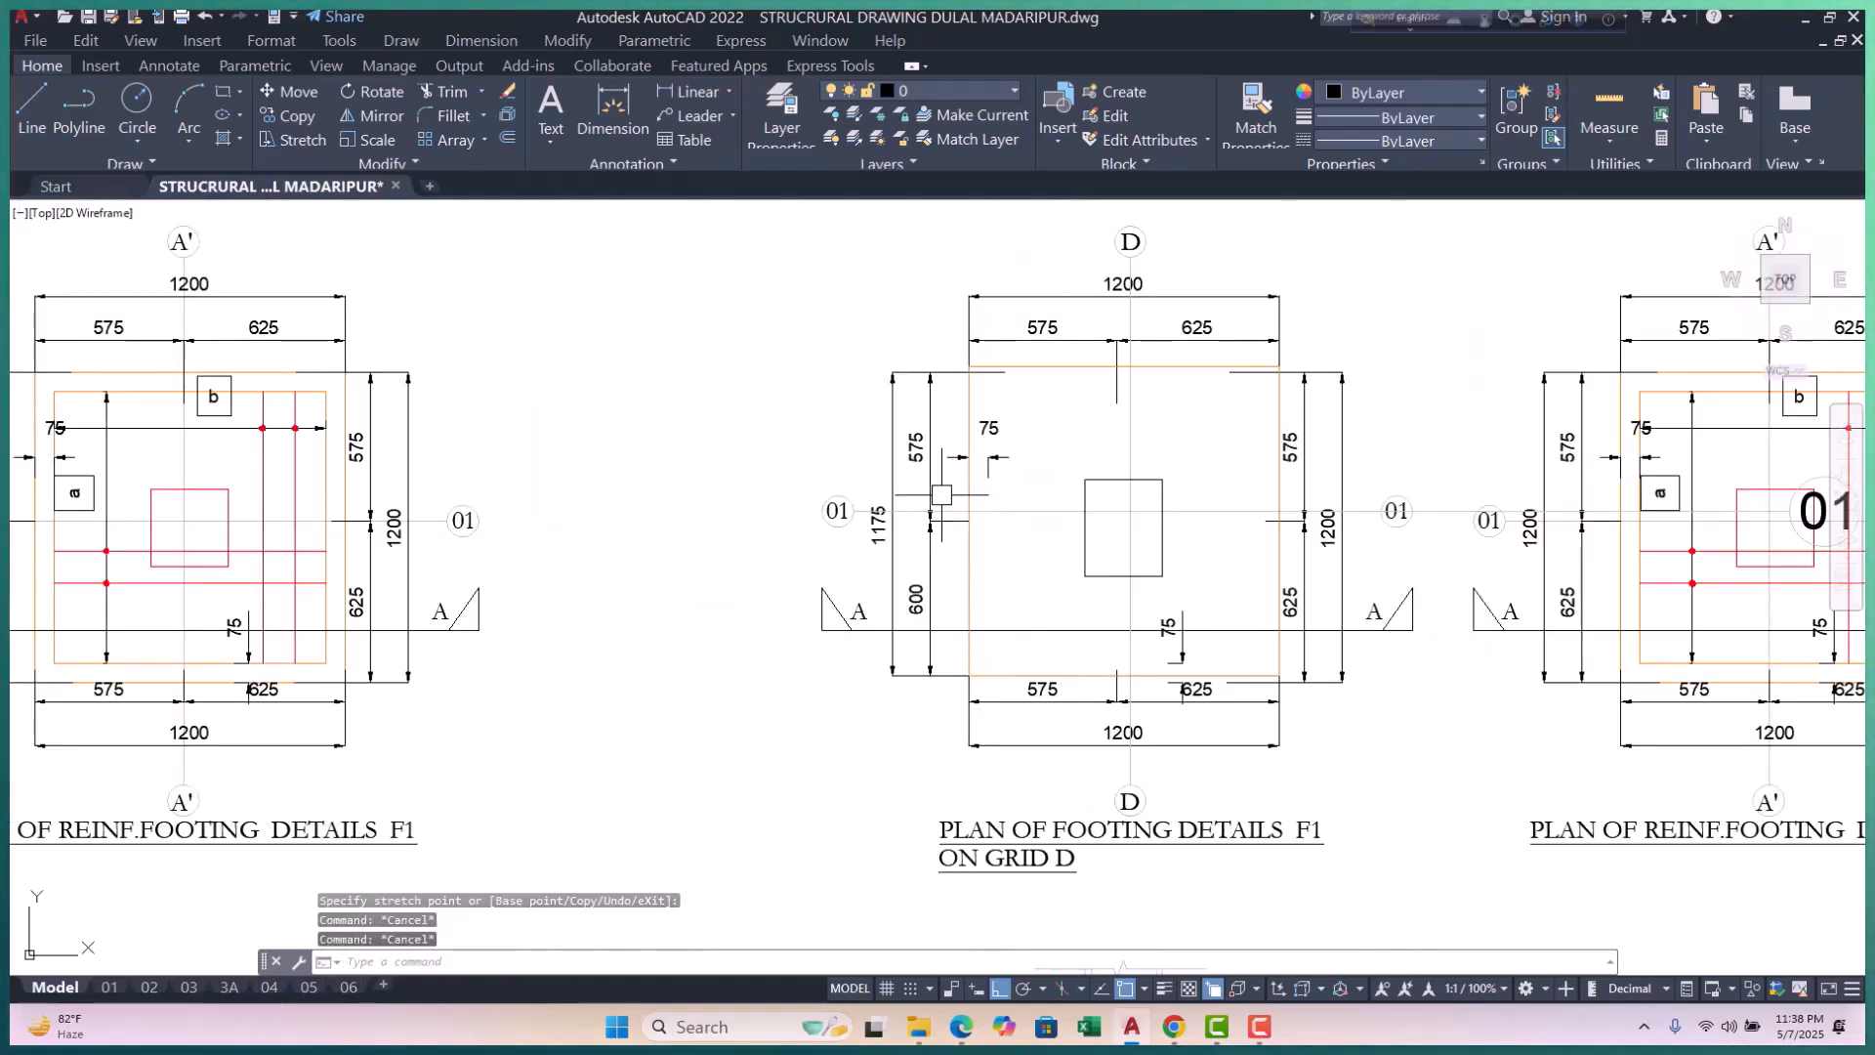
# Step: Stretch the shared point of the two partial vertical dimensions on the footing's left side to grid line 01 at the footing edge
pyautogui.scroll(8, 938, 609)
pyautogui.click(1113, 632)
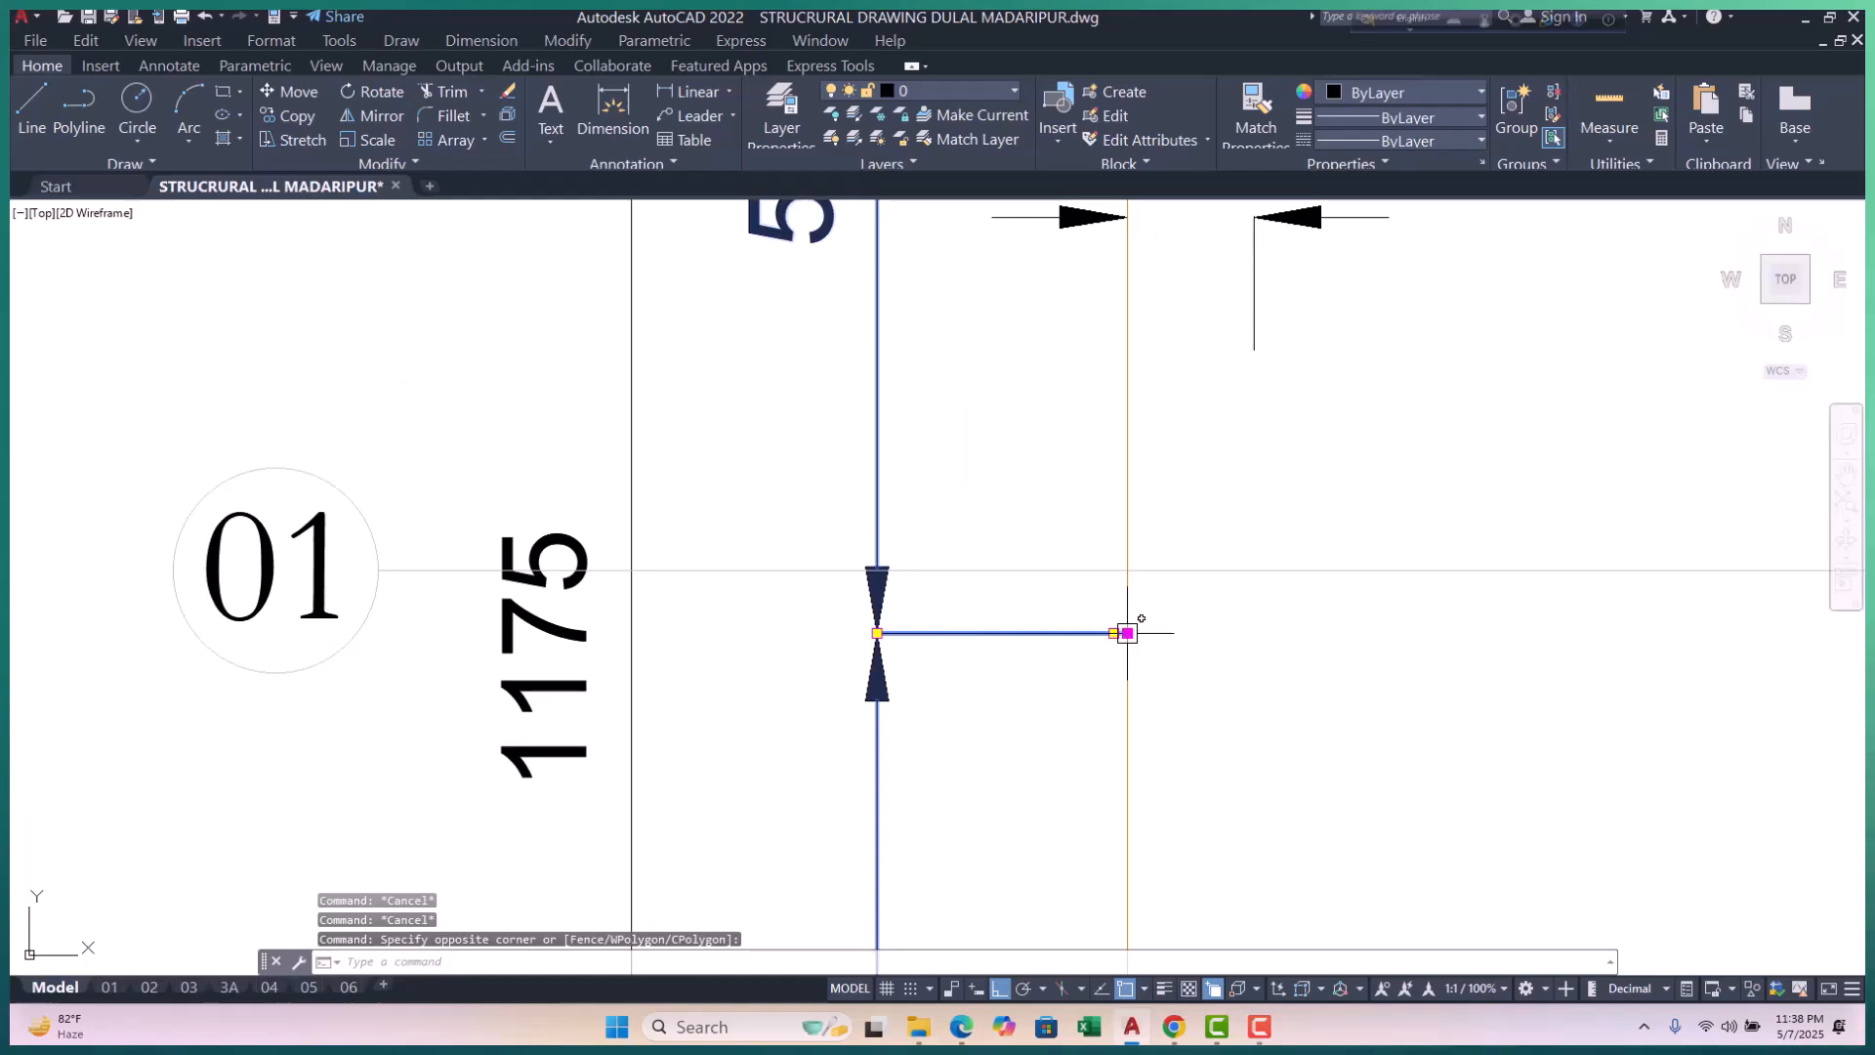
pyautogui.click(1128, 633)
pyautogui.press('Escape')
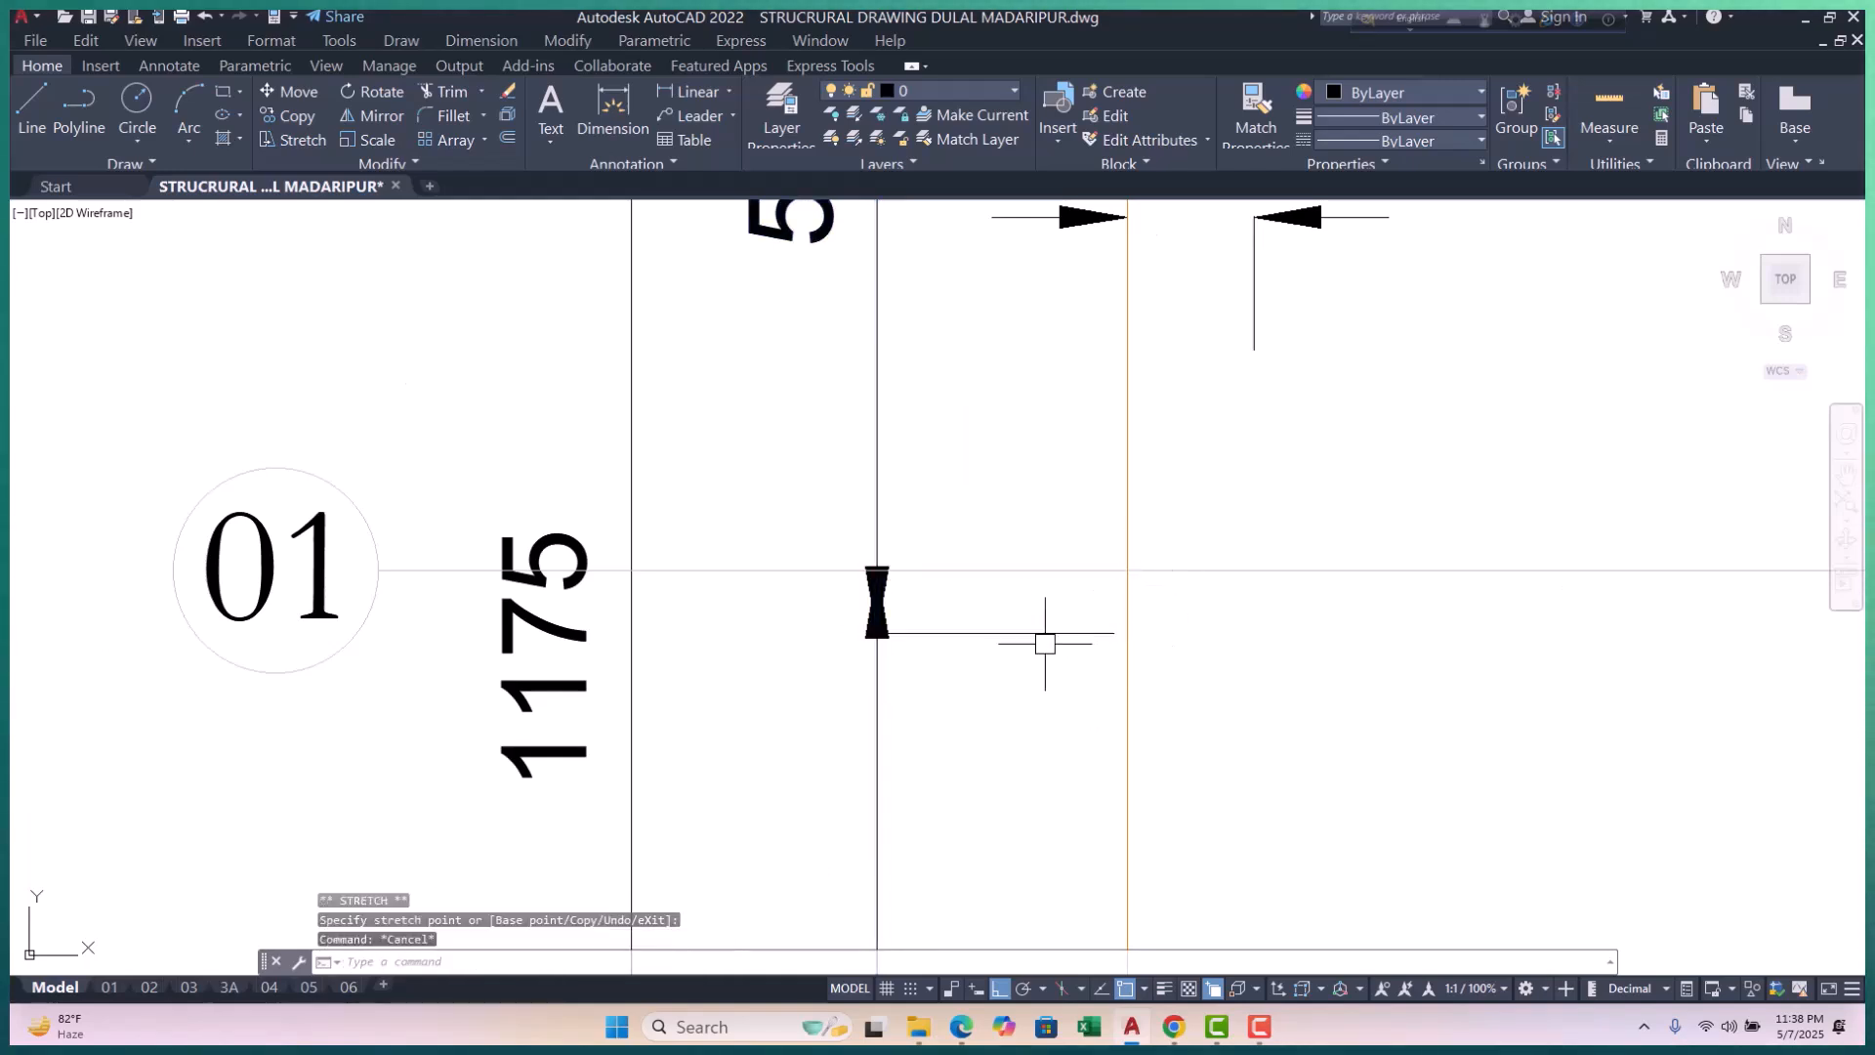
pyautogui.click(1113, 632)
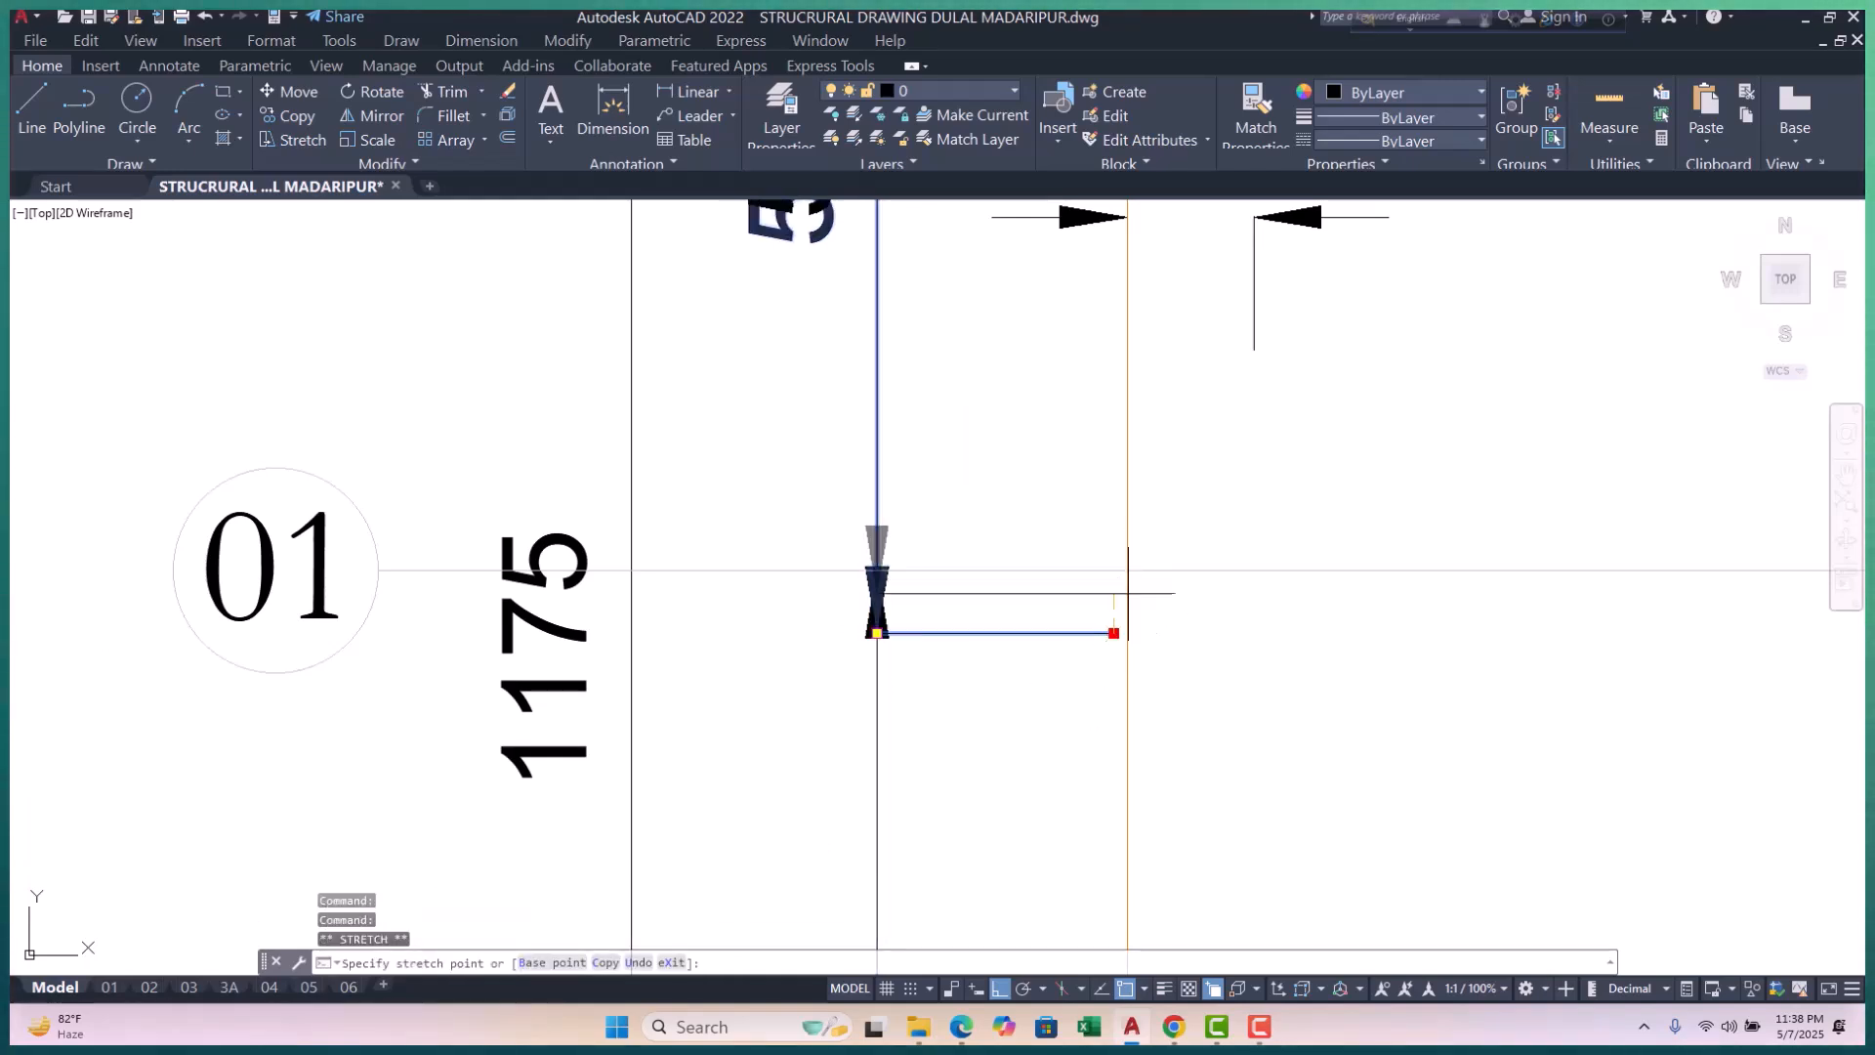
pyautogui.click(1127, 569)
pyautogui.scroll(-6, 1023, 663)
pyautogui.press('Escape')
pyautogui.press('Escape')
# Step: Stretch the upper ends of the overall and upper partial dimensions on the left side to the footing's top left corner
pyautogui.moveTo(1093, 574); pyautogui.dragTo(1084, 605, button='middle')
pyautogui.scroll(4, 1005, 460)
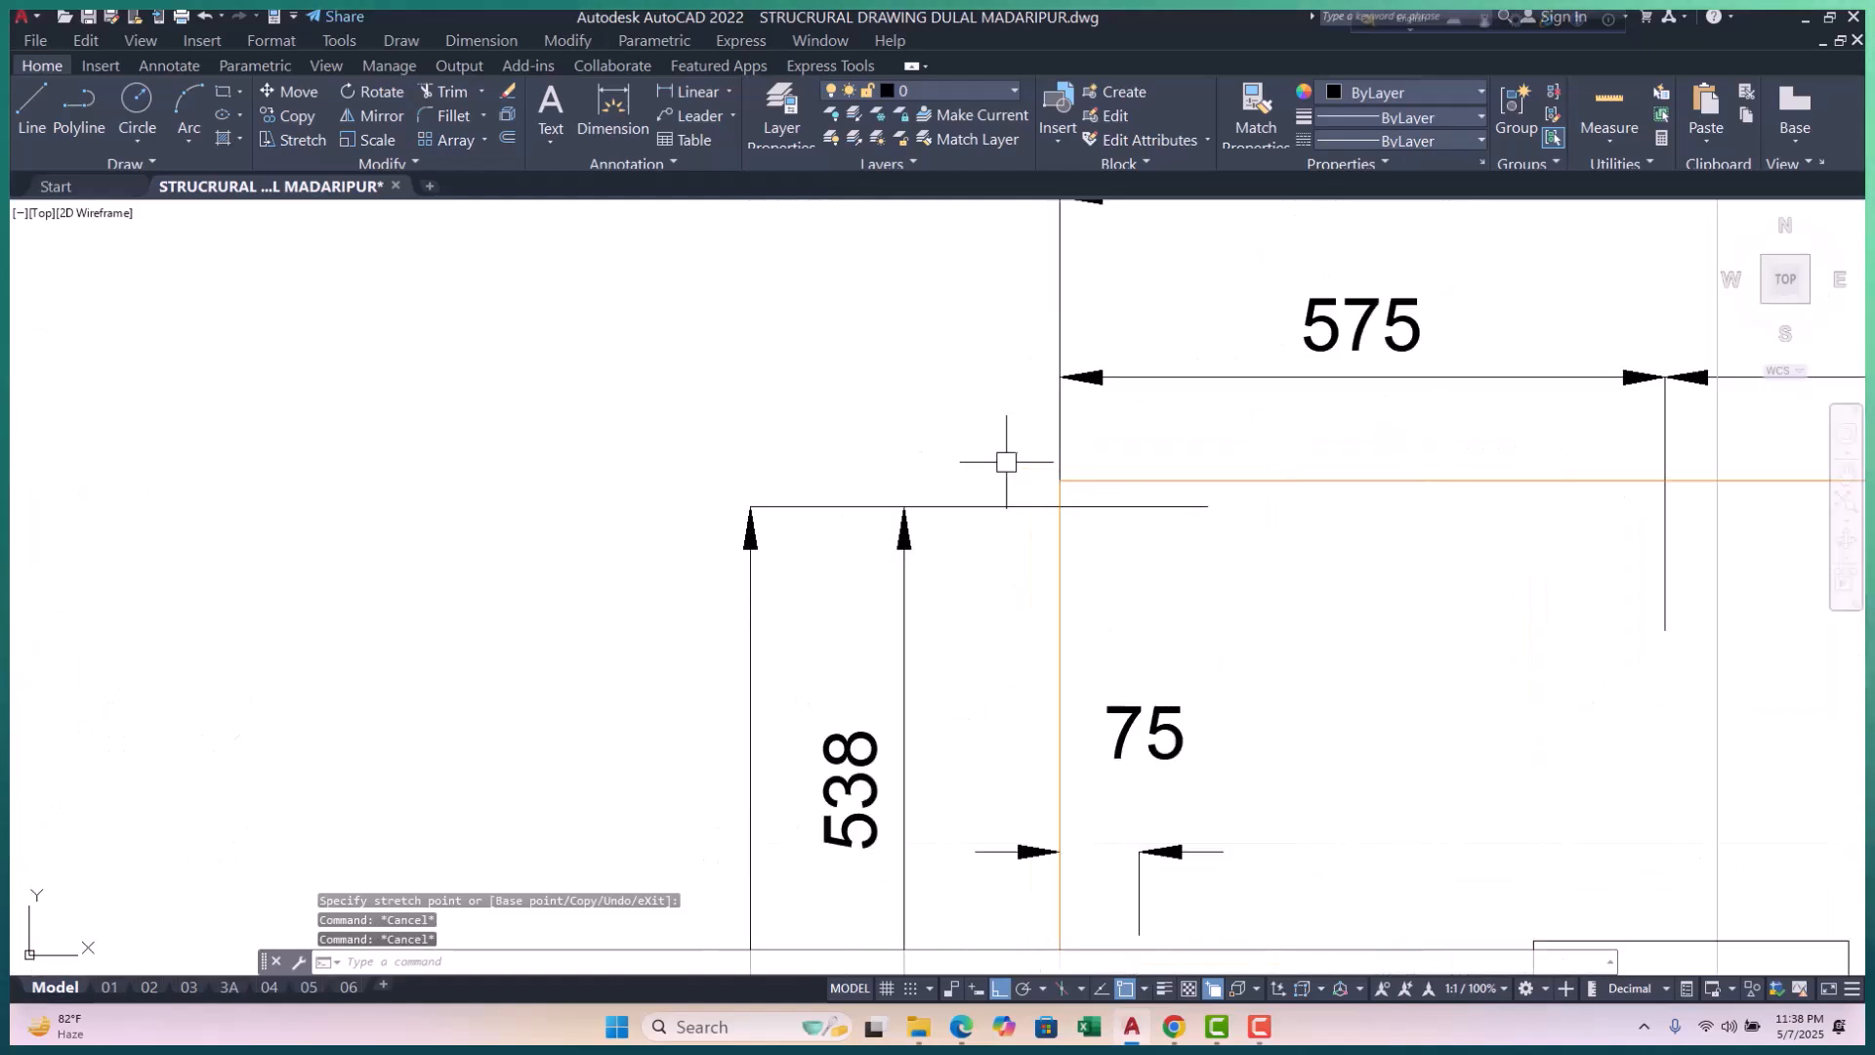
pyautogui.click(1137, 508)
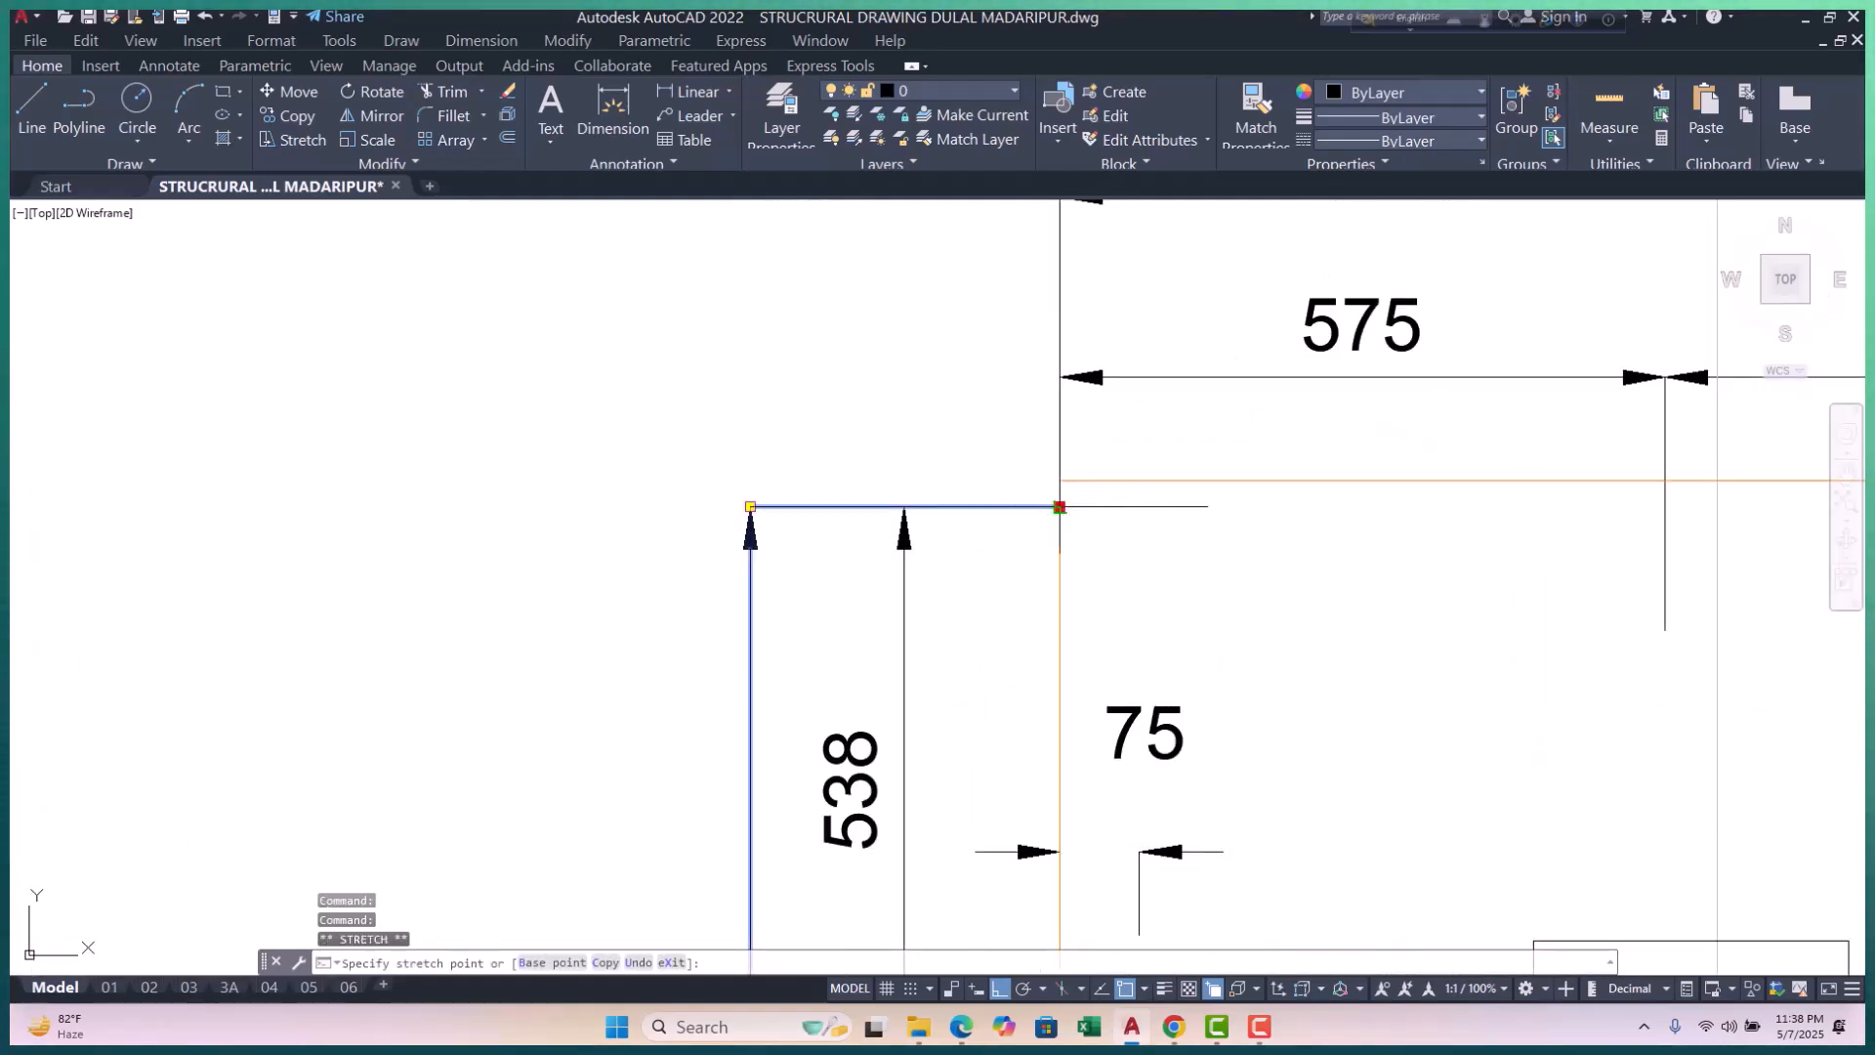
pyautogui.press('Escape')
pyautogui.press('Escape')
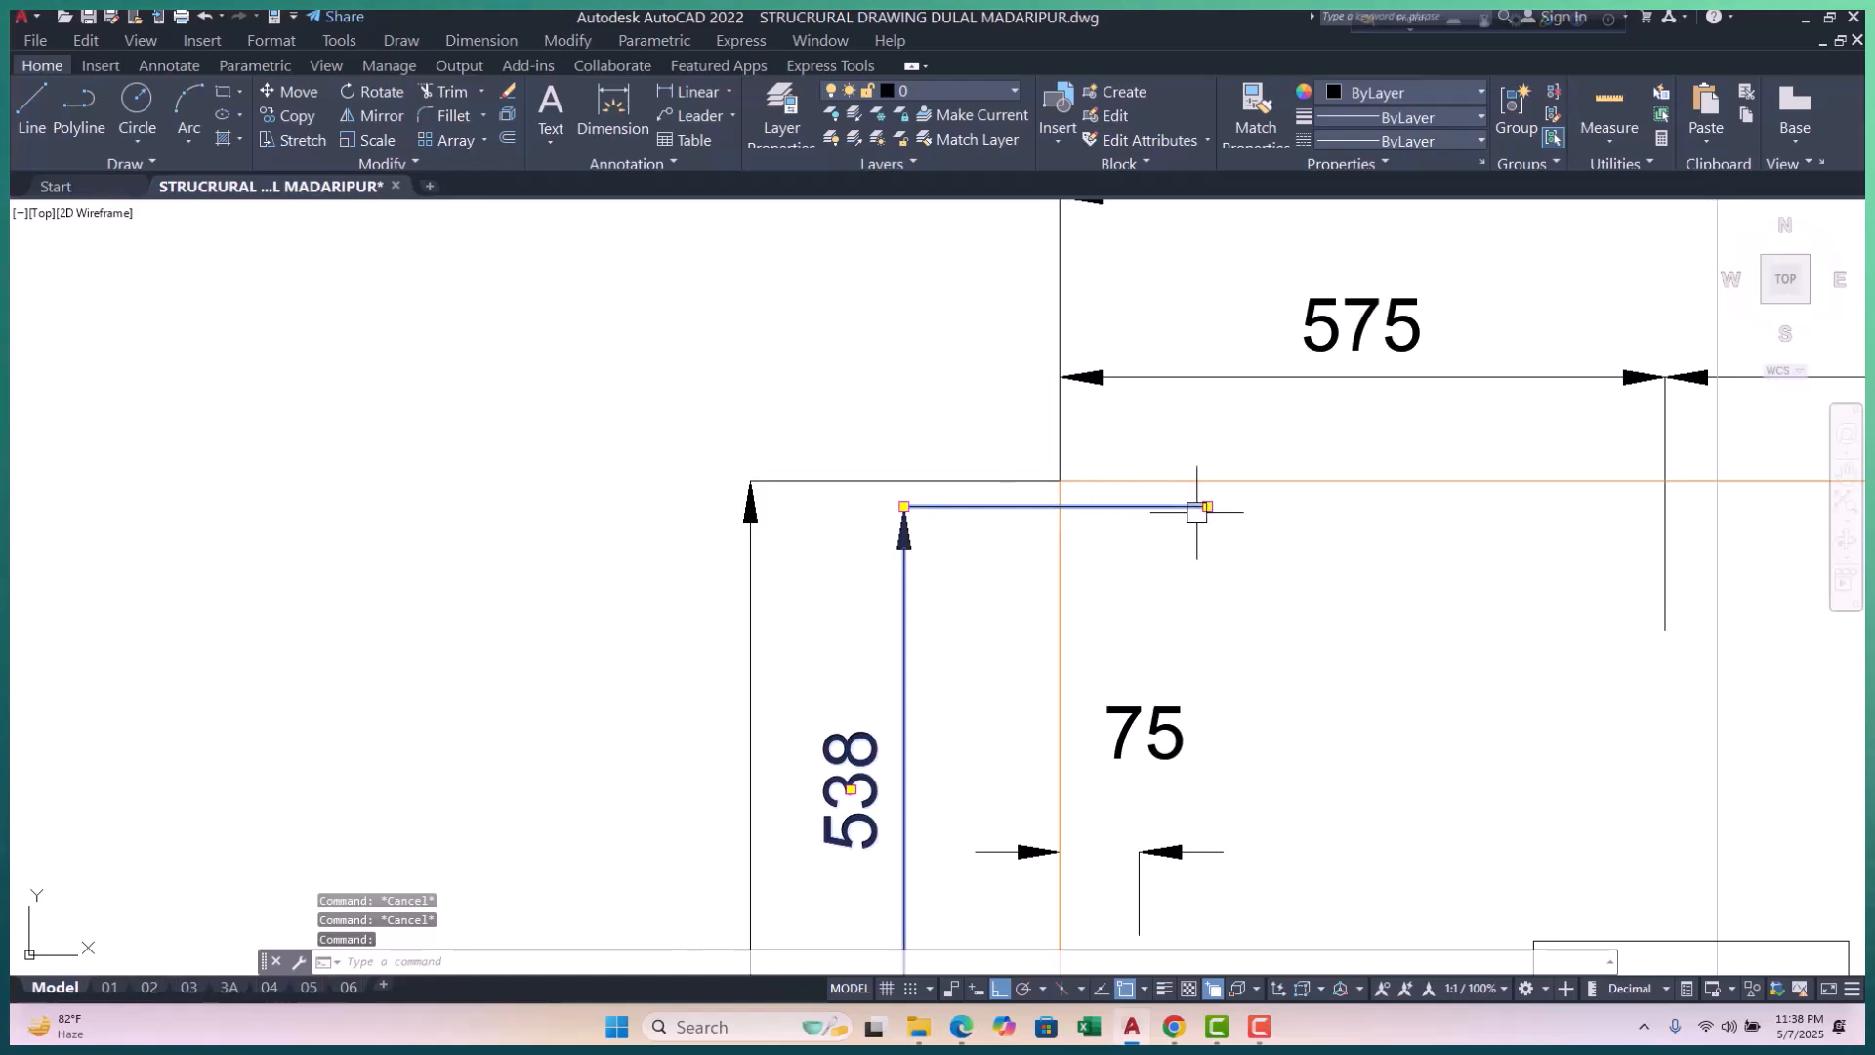
pyautogui.click(1208, 506)
pyautogui.click(1059, 480)
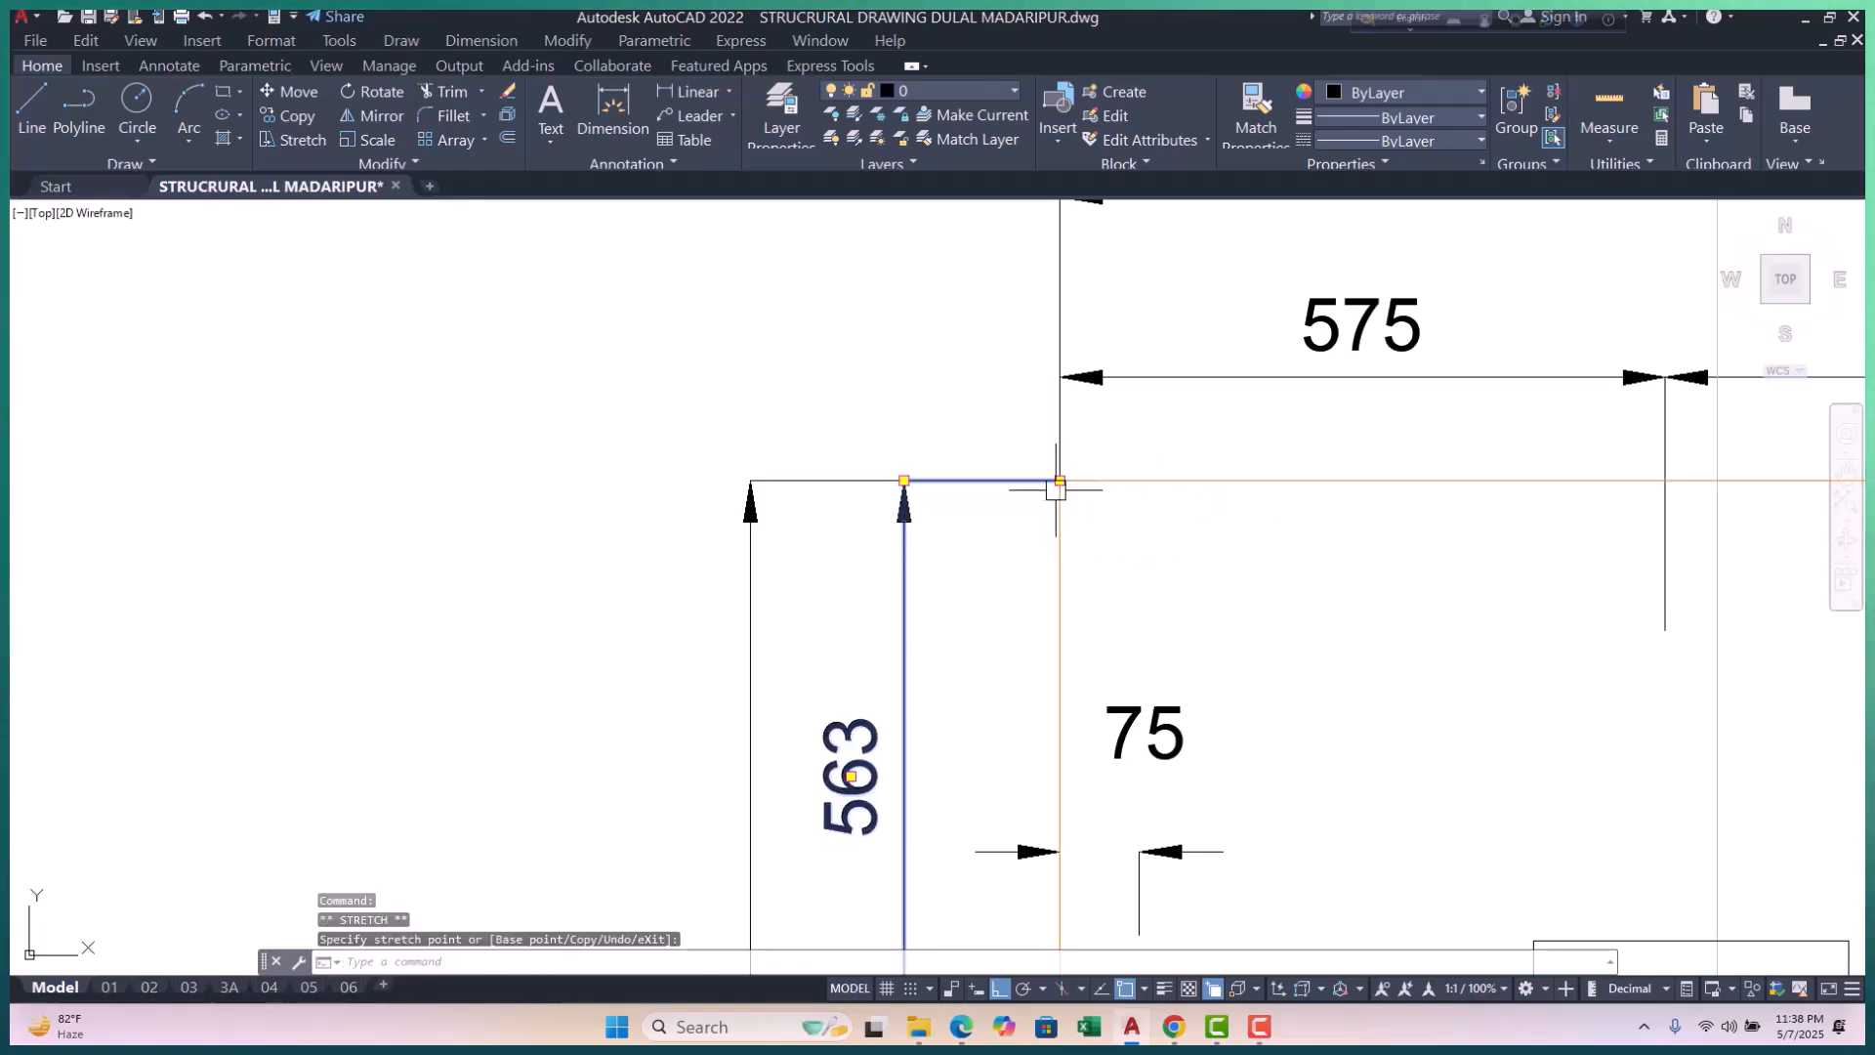
pyautogui.press('Escape')
pyautogui.press('Escape')
# Step: Stretch the shared point of the two partial dimensions above the footing to where grid line D meets its top edge
pyautogui.scroll(-4, 1061, 532)
pyautogui.moveTo(1080, 565); pyautogui.dragTo(1037, 566, button='middle')
pyautogui.press('Escape')
pyautogui.scroll(-2, 1035, 565)
pyautogui.scroll(2, 1141, 502)
pyautogui.scroll(4, 1144, 501)
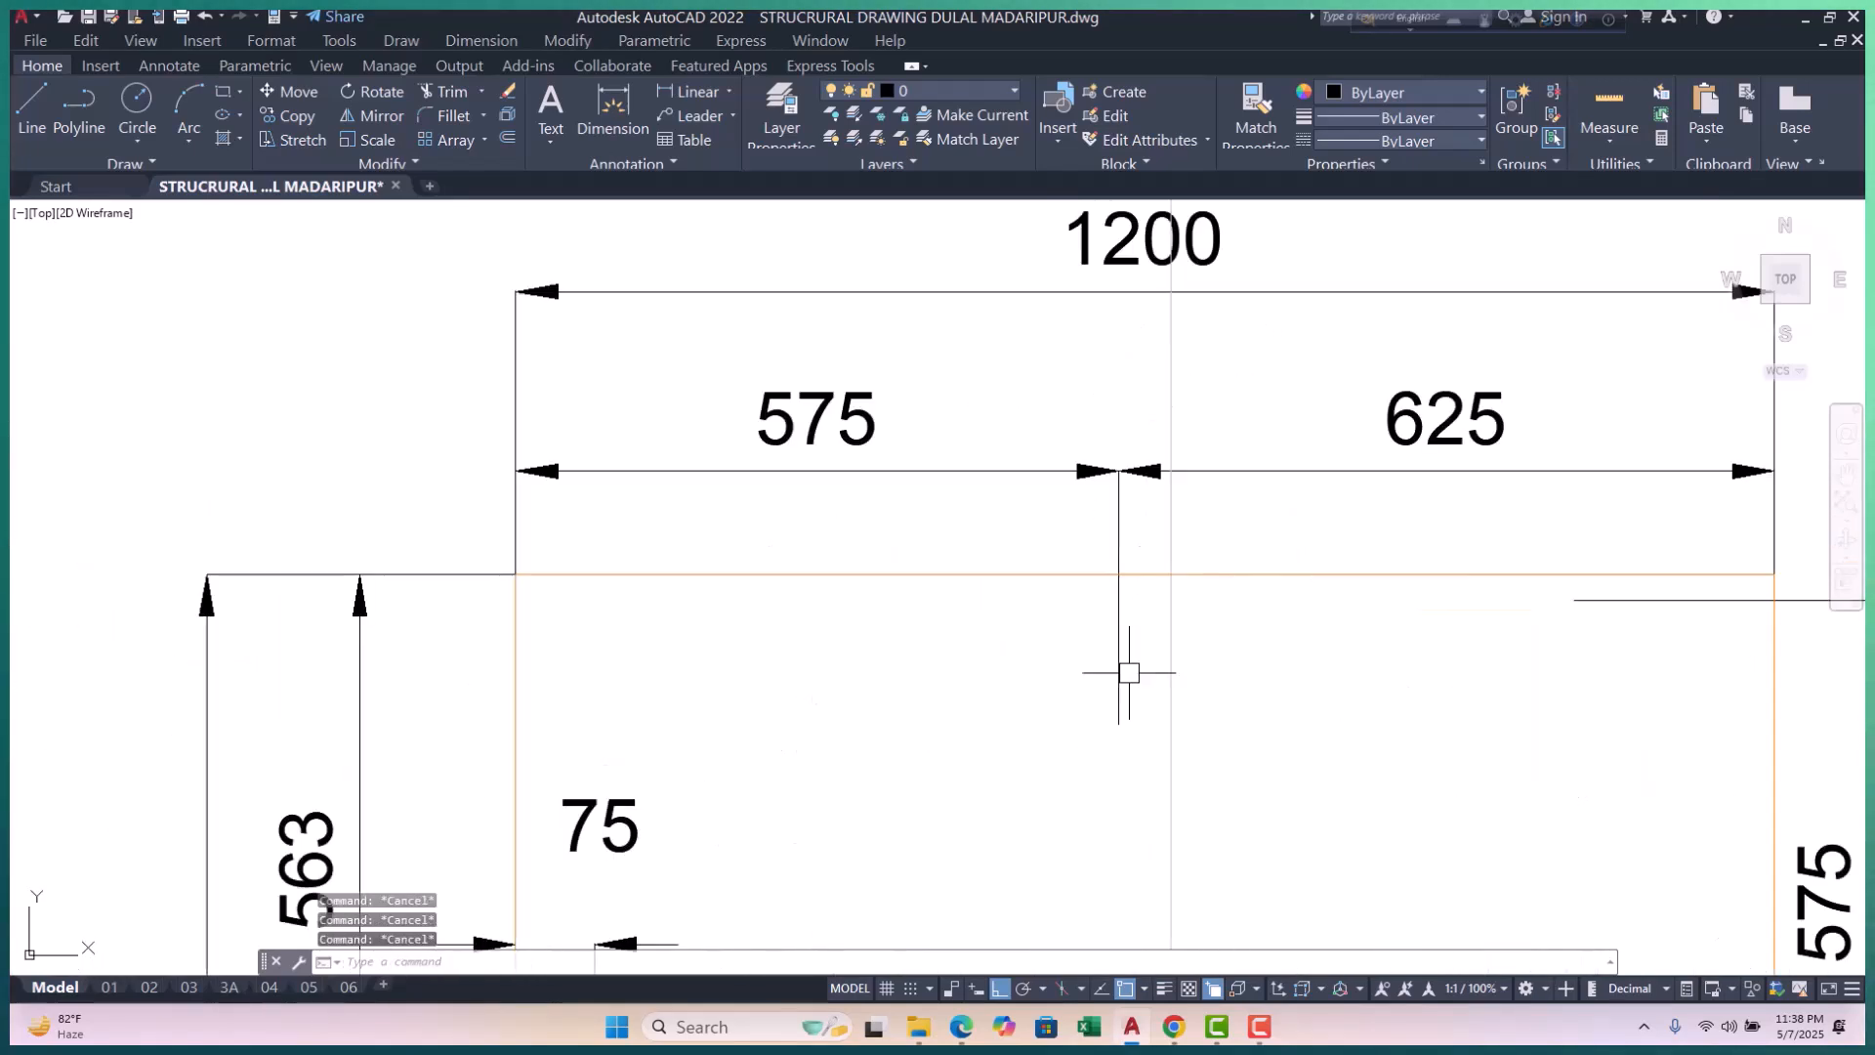
pyautogui.click(1117, 682)
pyautogui.click(1047, 725)
pyautogui.click(1118, 723)
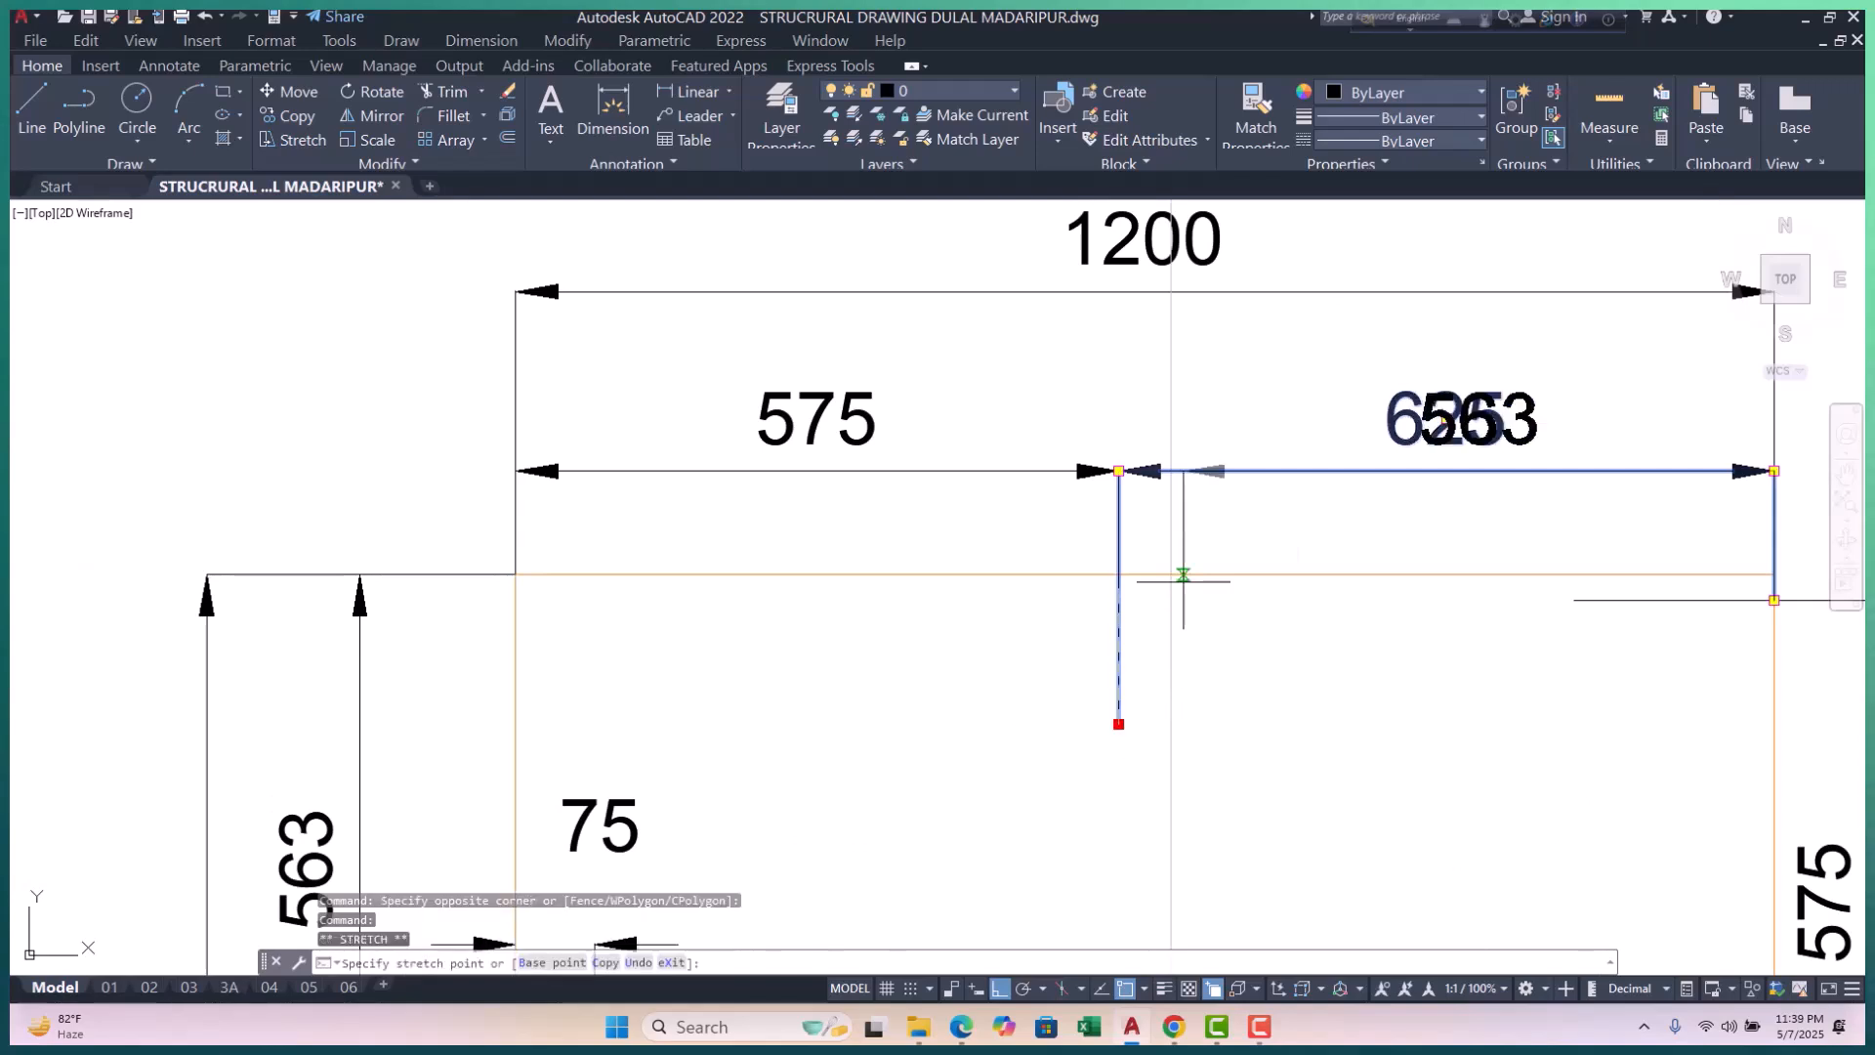
pyautogui.click(1175, 572)
pyautogui.press('Escape')
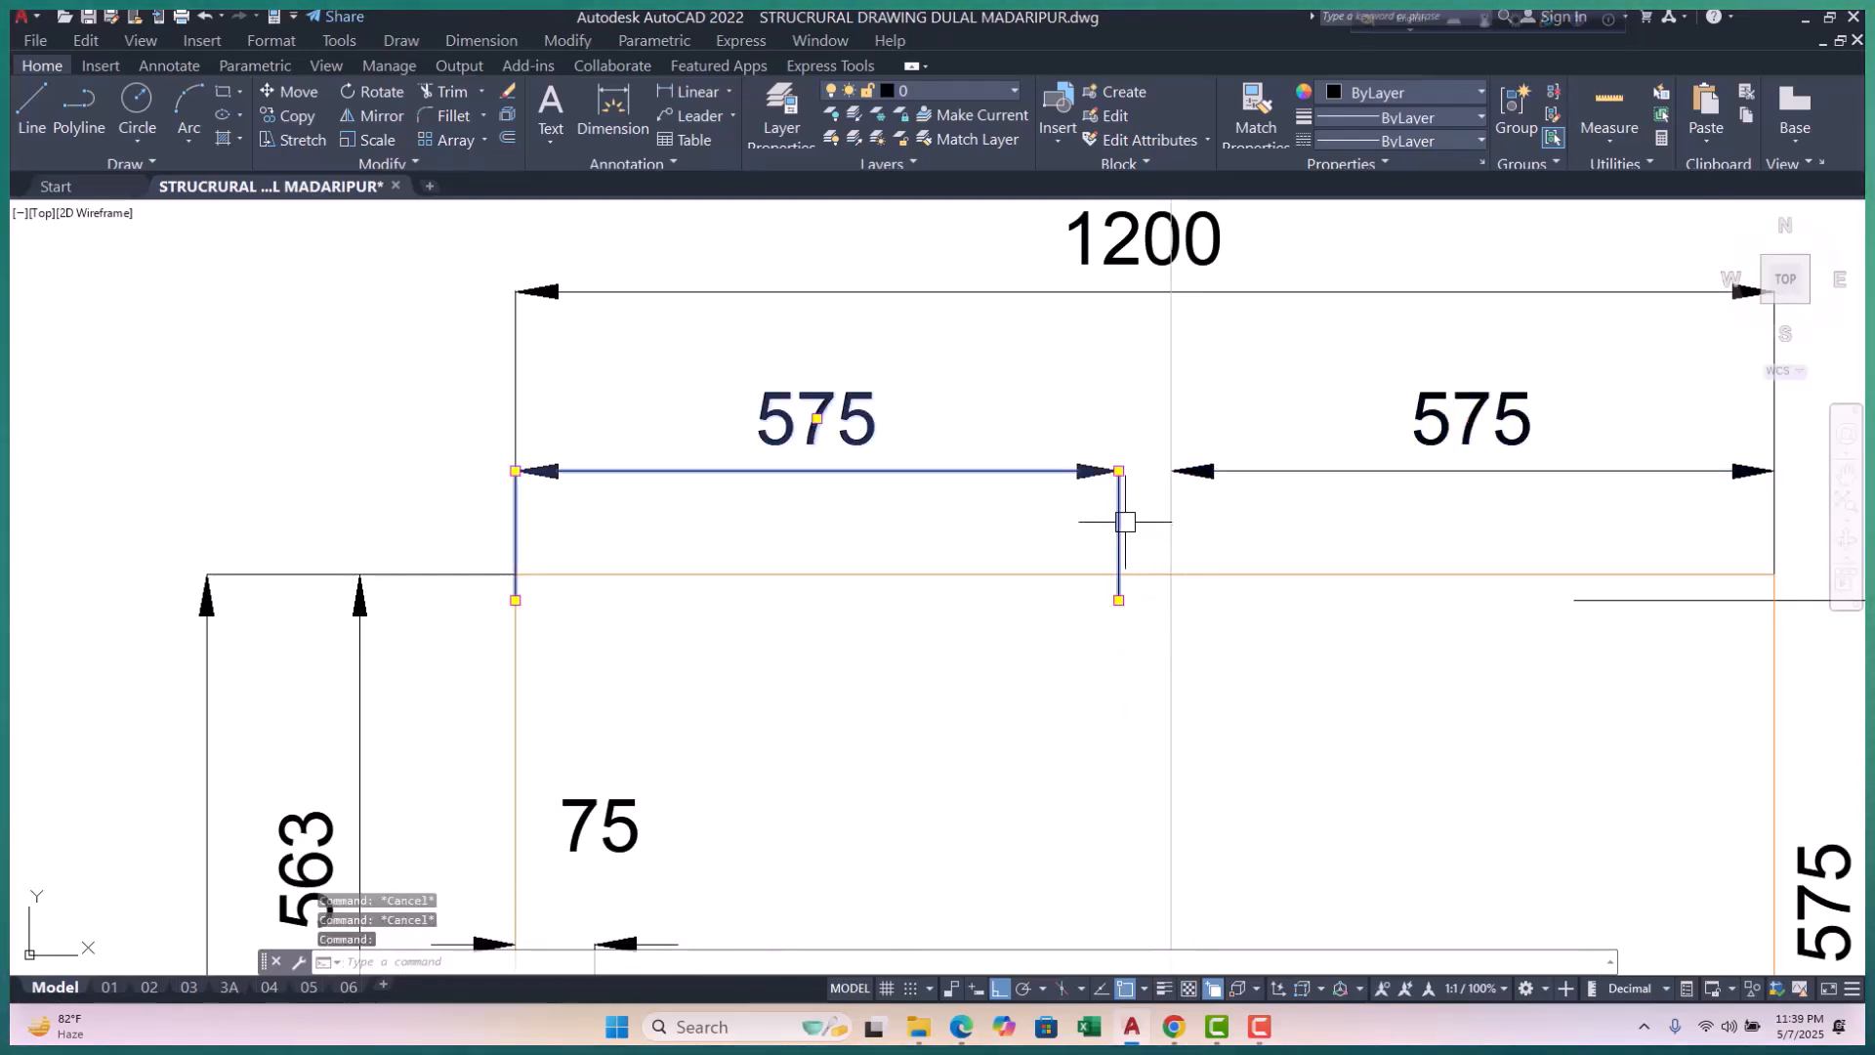
pyautogui.click(1120, 600)
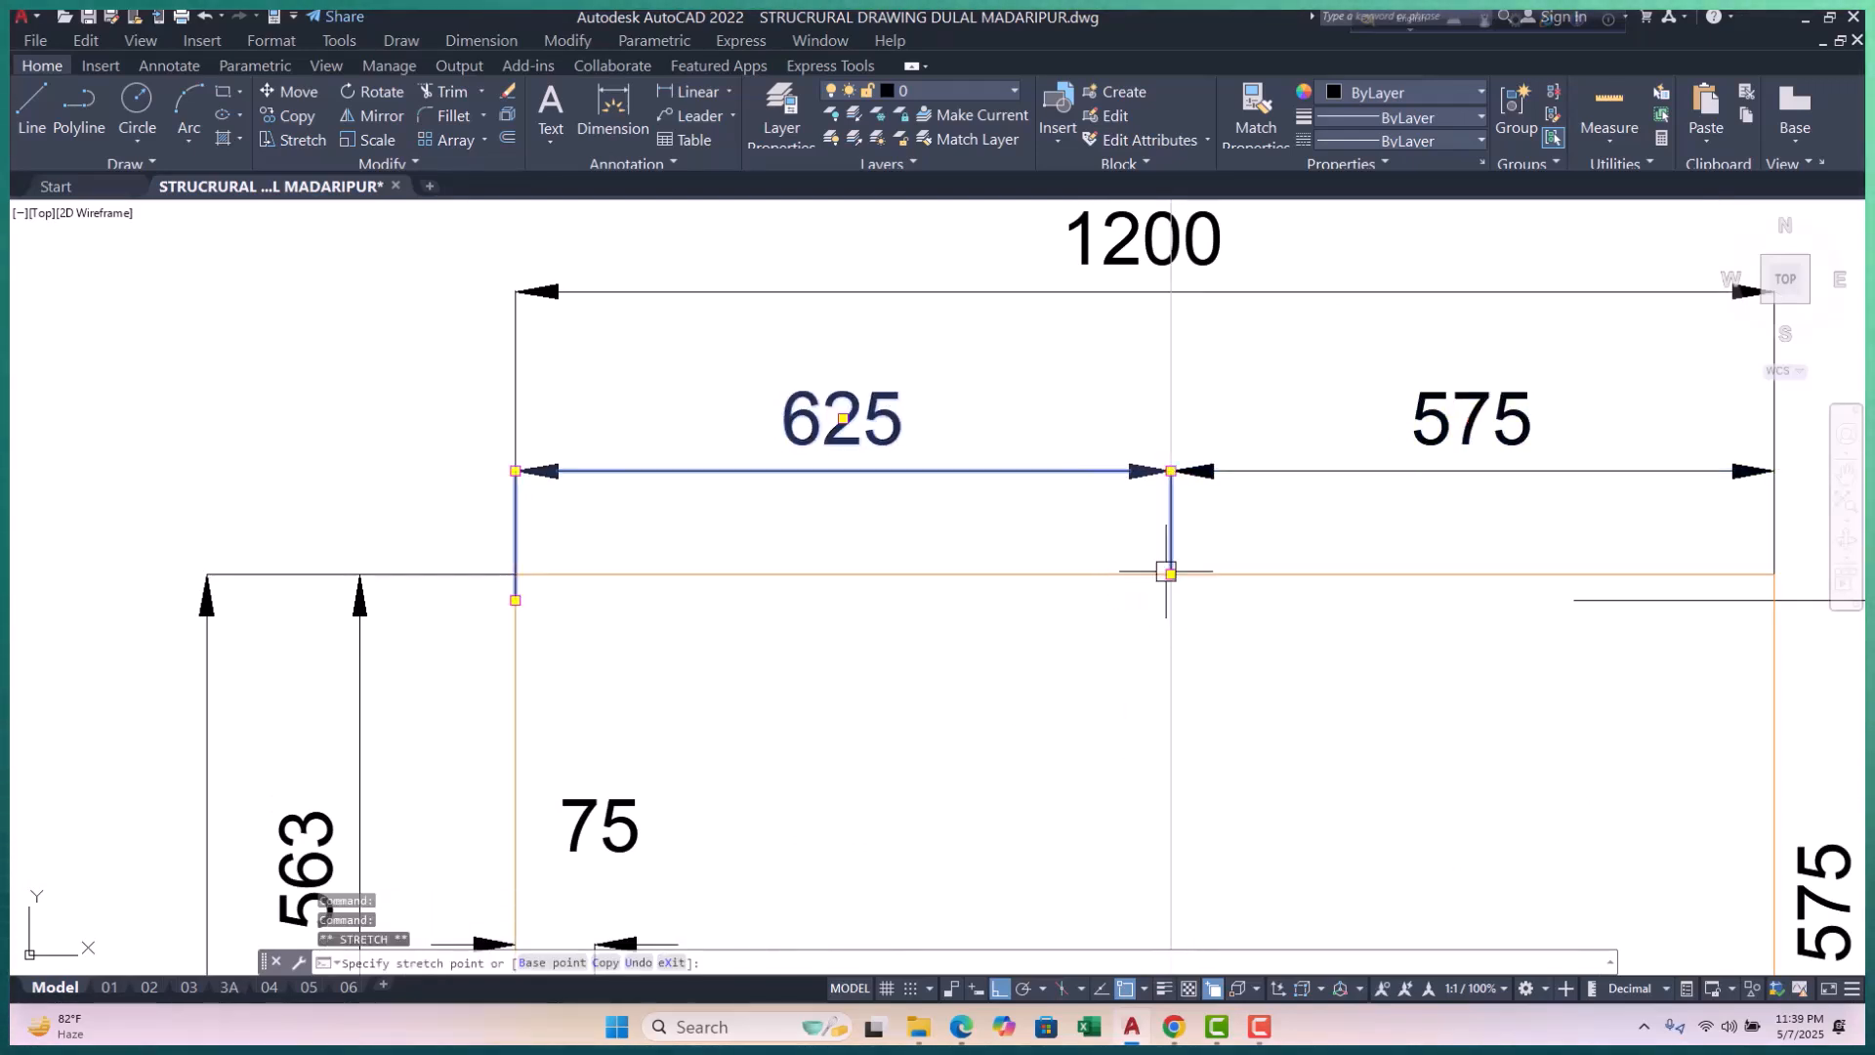
pyautogui.press('Escape')
pyautogui.press('Escape')
pyautogui.press('Escape')
# Step: Measure the spacing between the two dimension lines above the grid D footing and from the inner line to the footing edge
pyautogui.scroll(-6, 1176, 557)
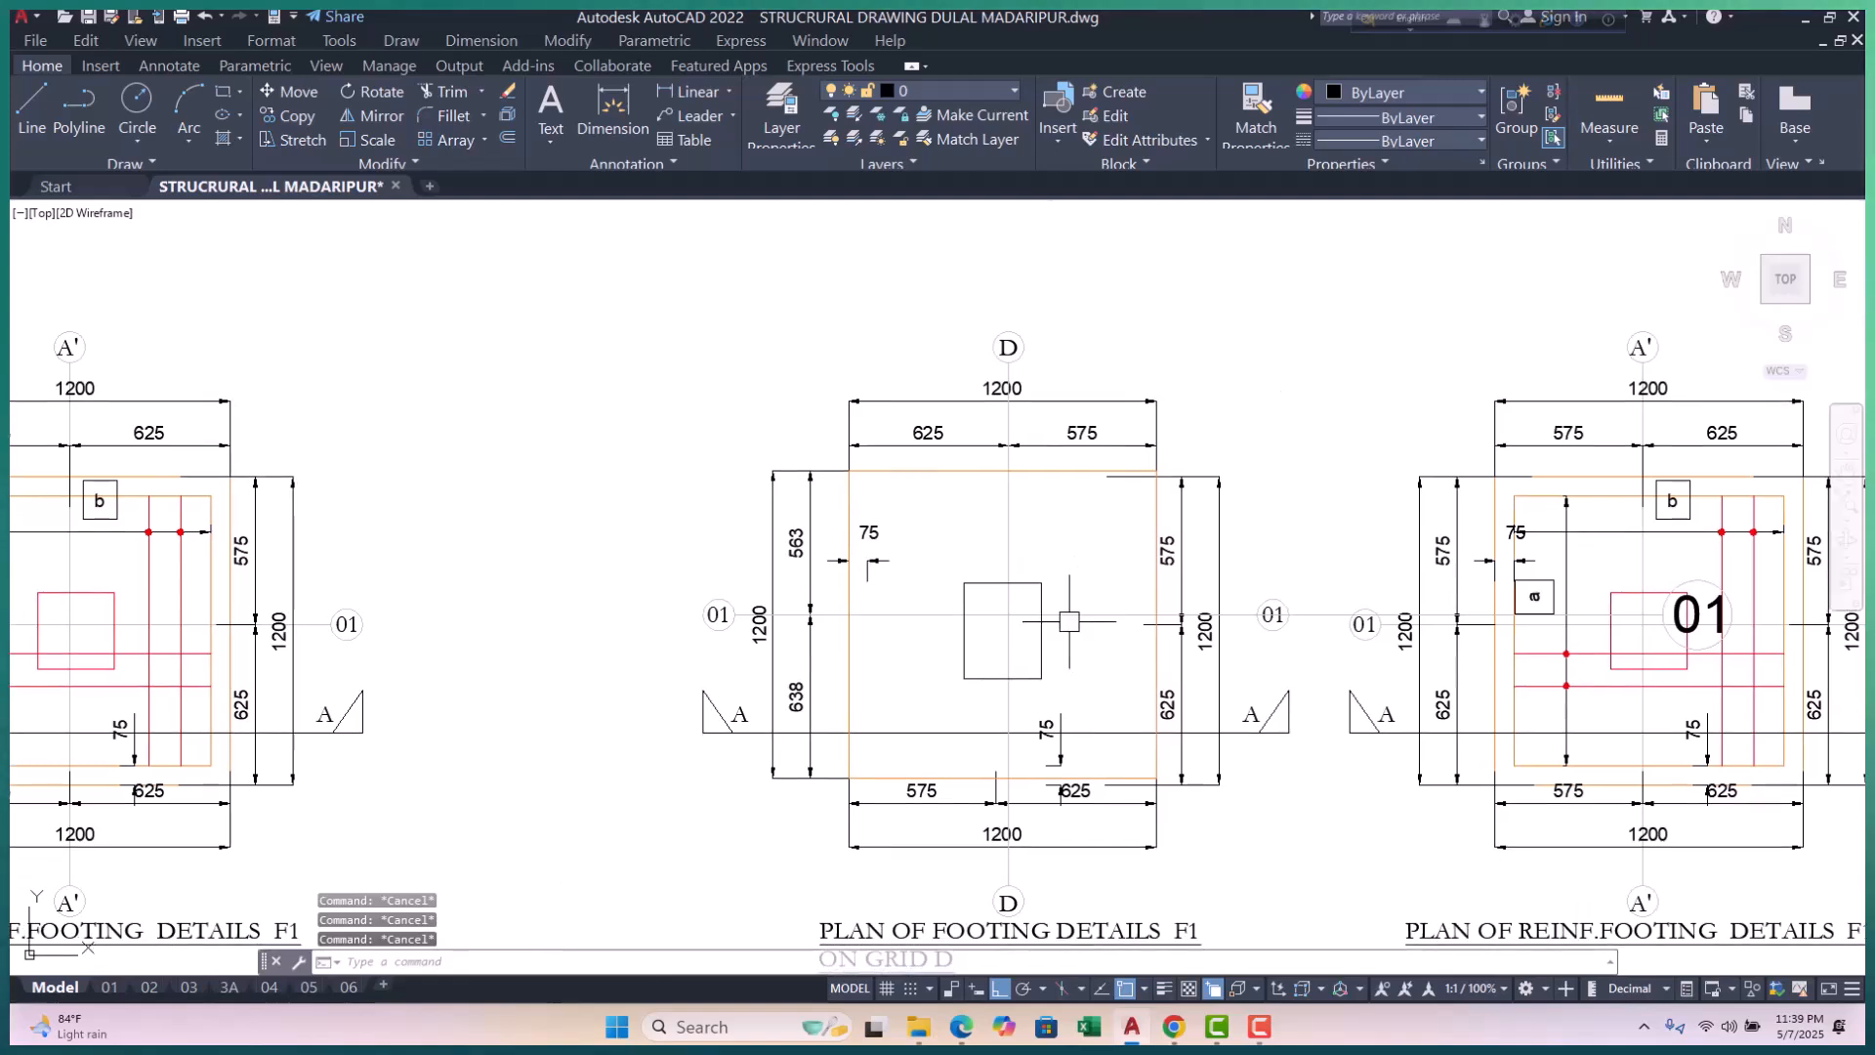
pyautogui.click(674, 98)
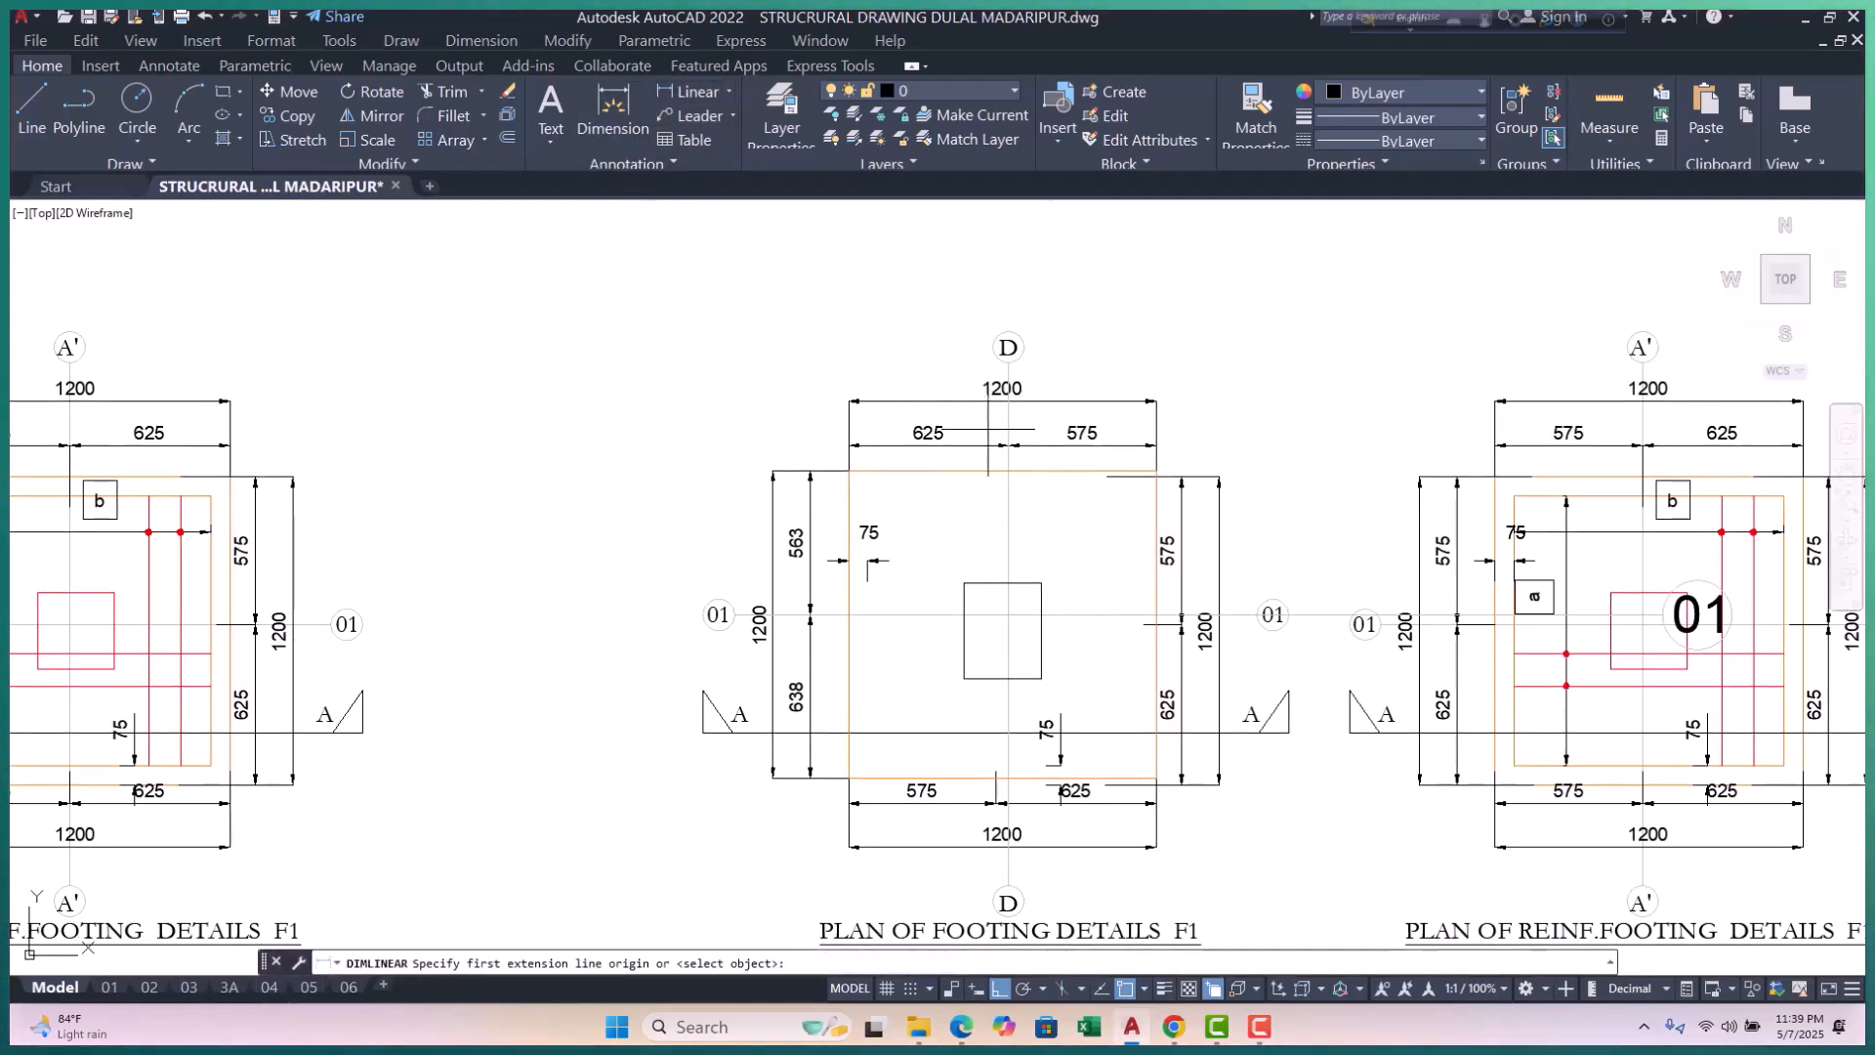
pyautogui.scroll(4, 996, 424)
pyautogui.click(944, 478)
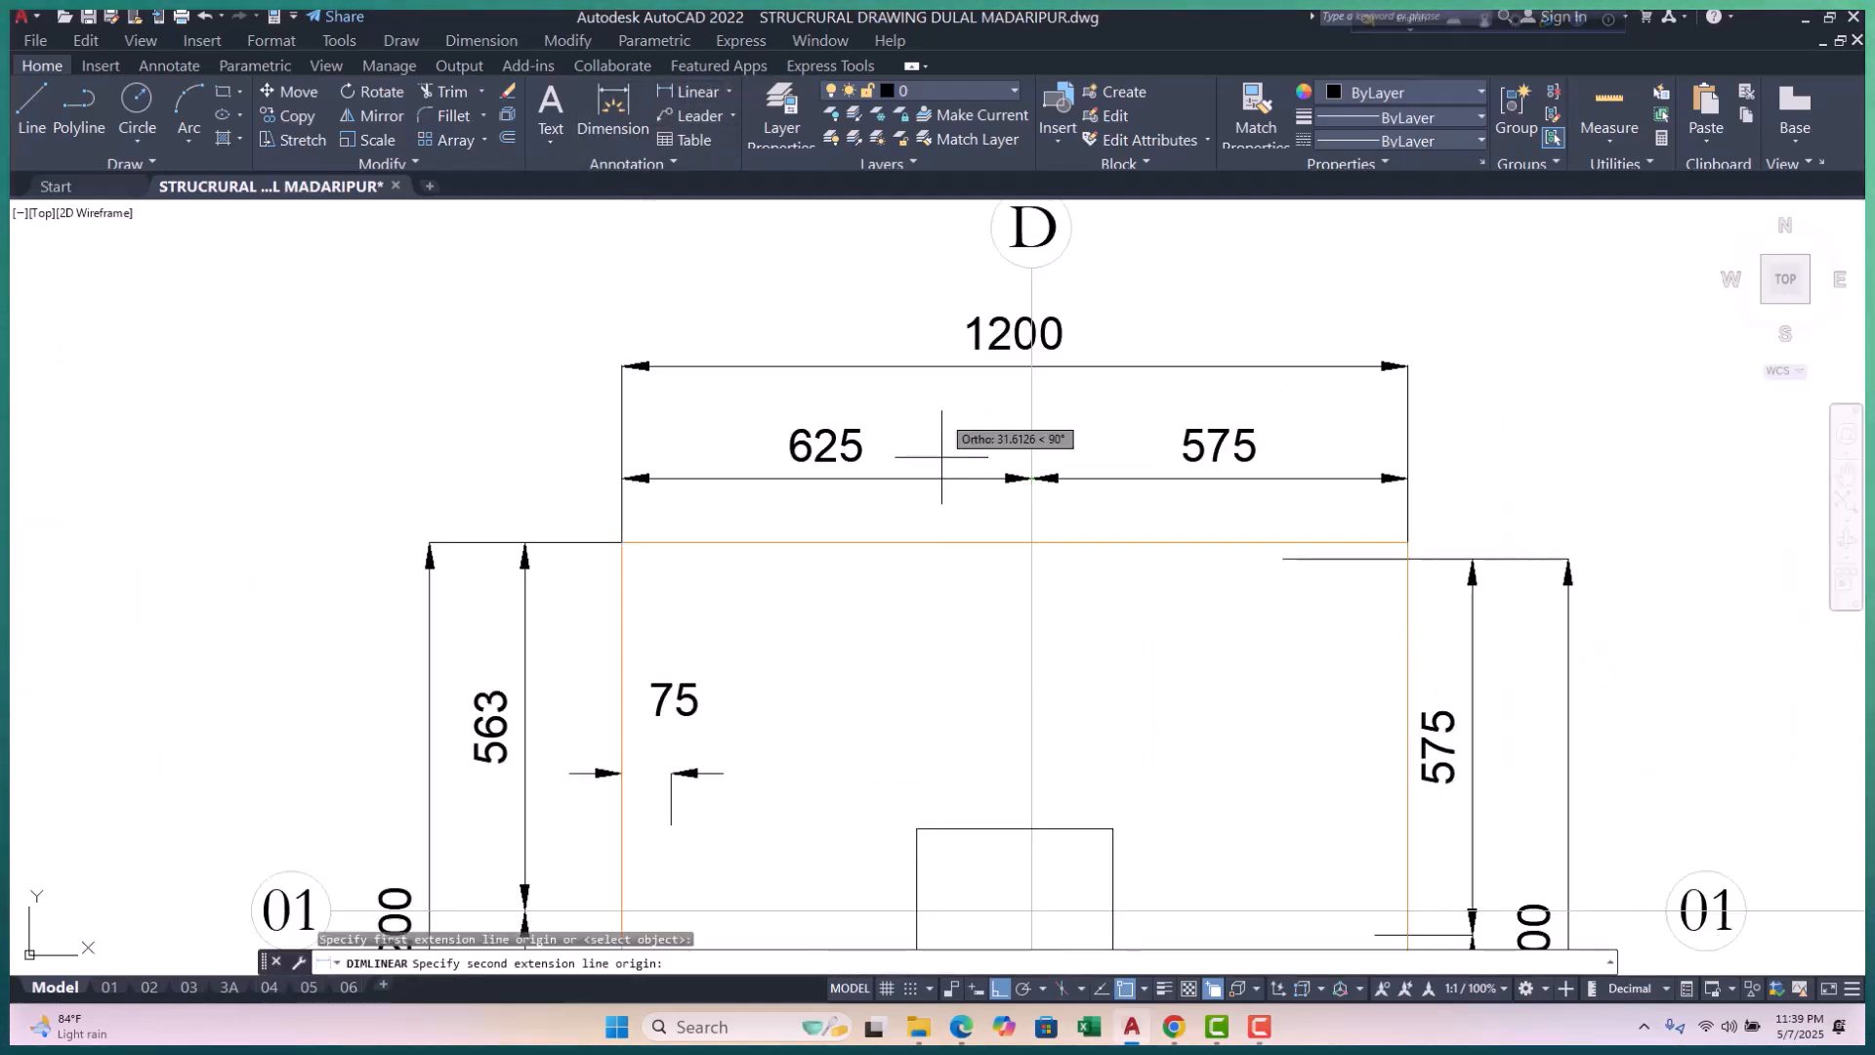
pyautogui.click(941, 368)
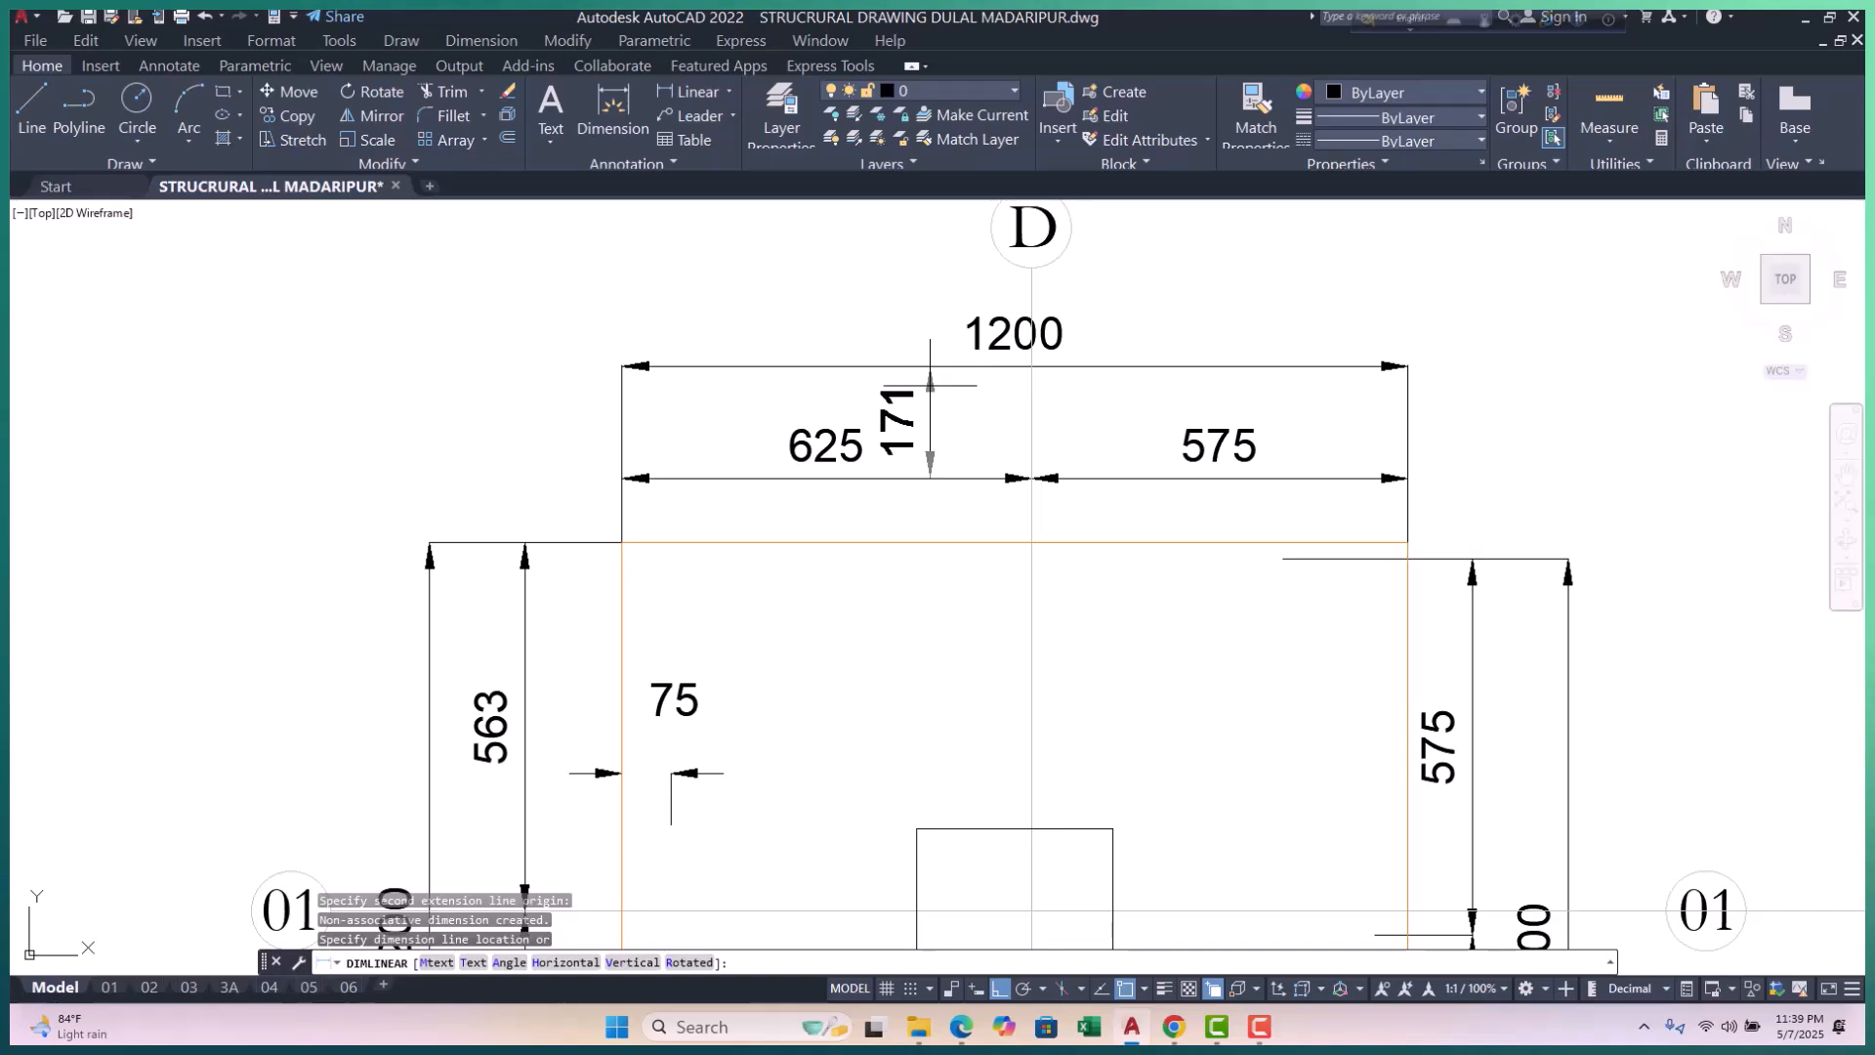
pyautogui.press('Escape')
pyautogui.press('space')
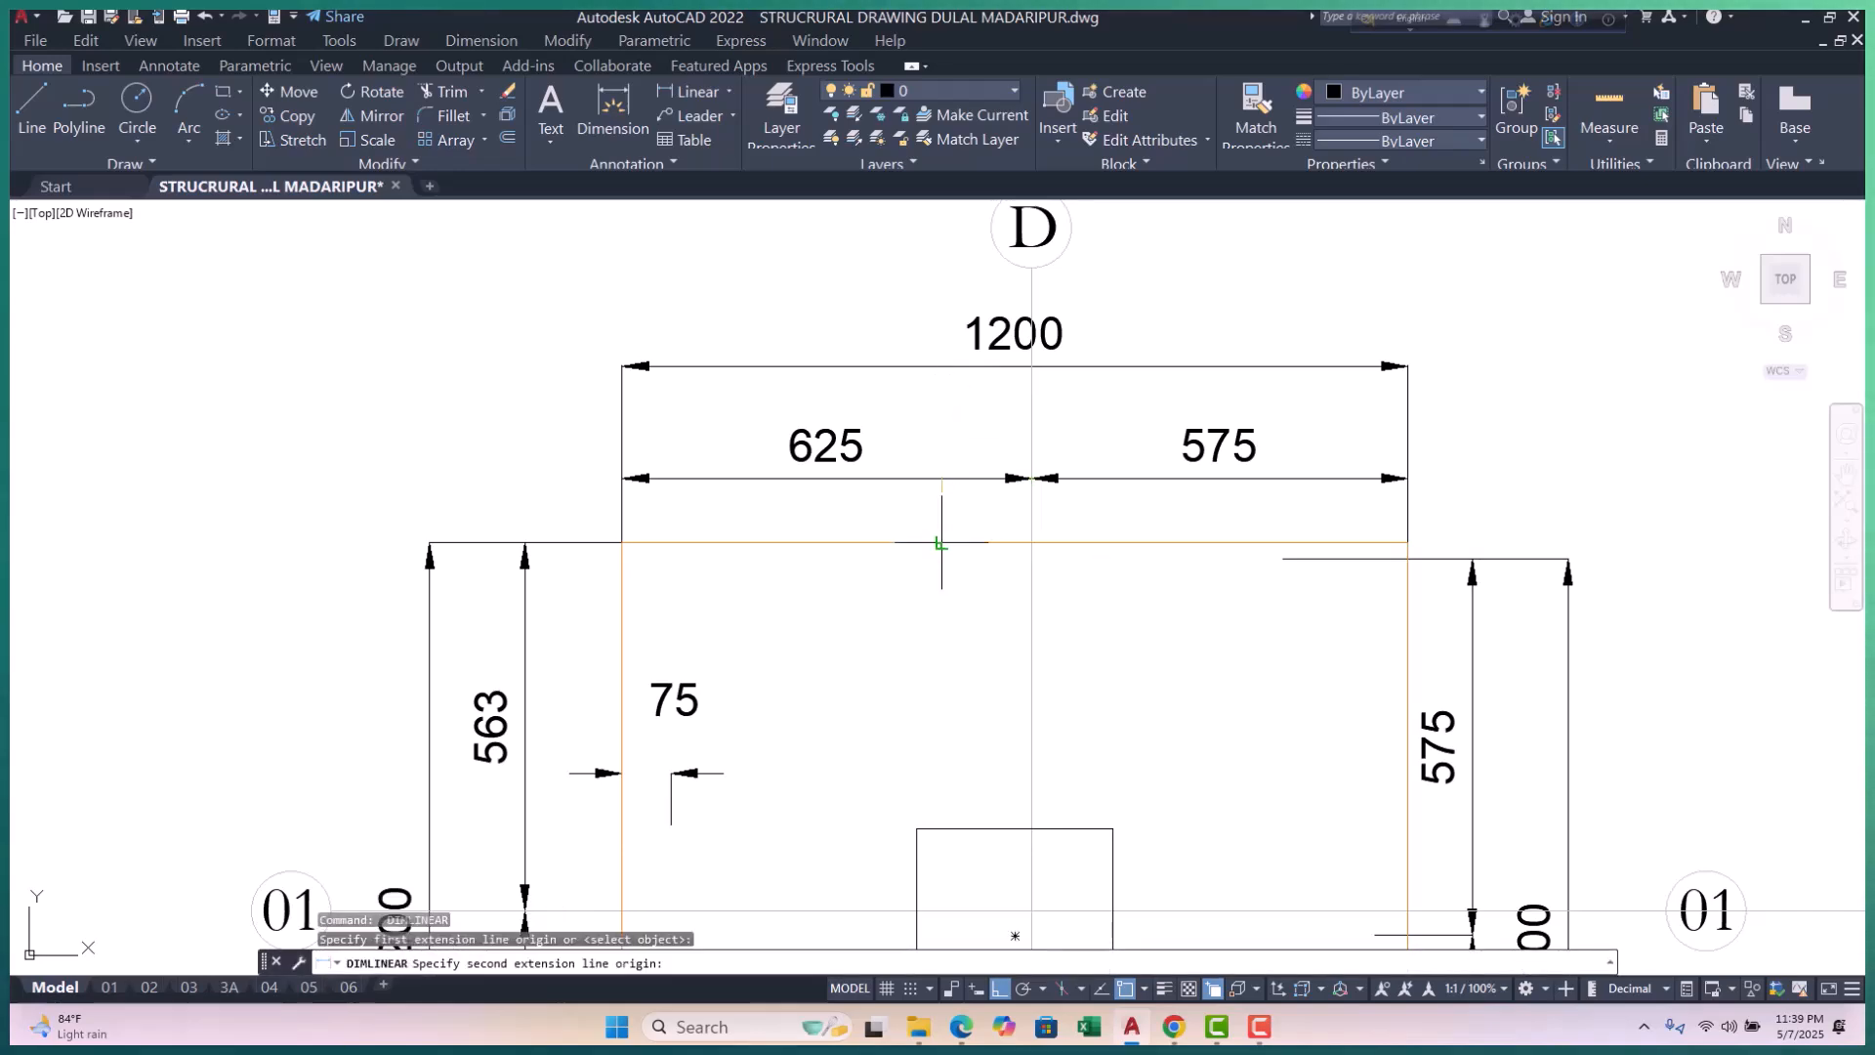
pyautogui.click(941, 542)
pyautogui.scroll(2, 889, 490)
pyautogui.press('Escape')
pyautogui.press('Escape')
pyautogui.press('Escape')
pyautogui.scroll(-5, 892, 495)
pyautogui.scroll(4, 942, 522)
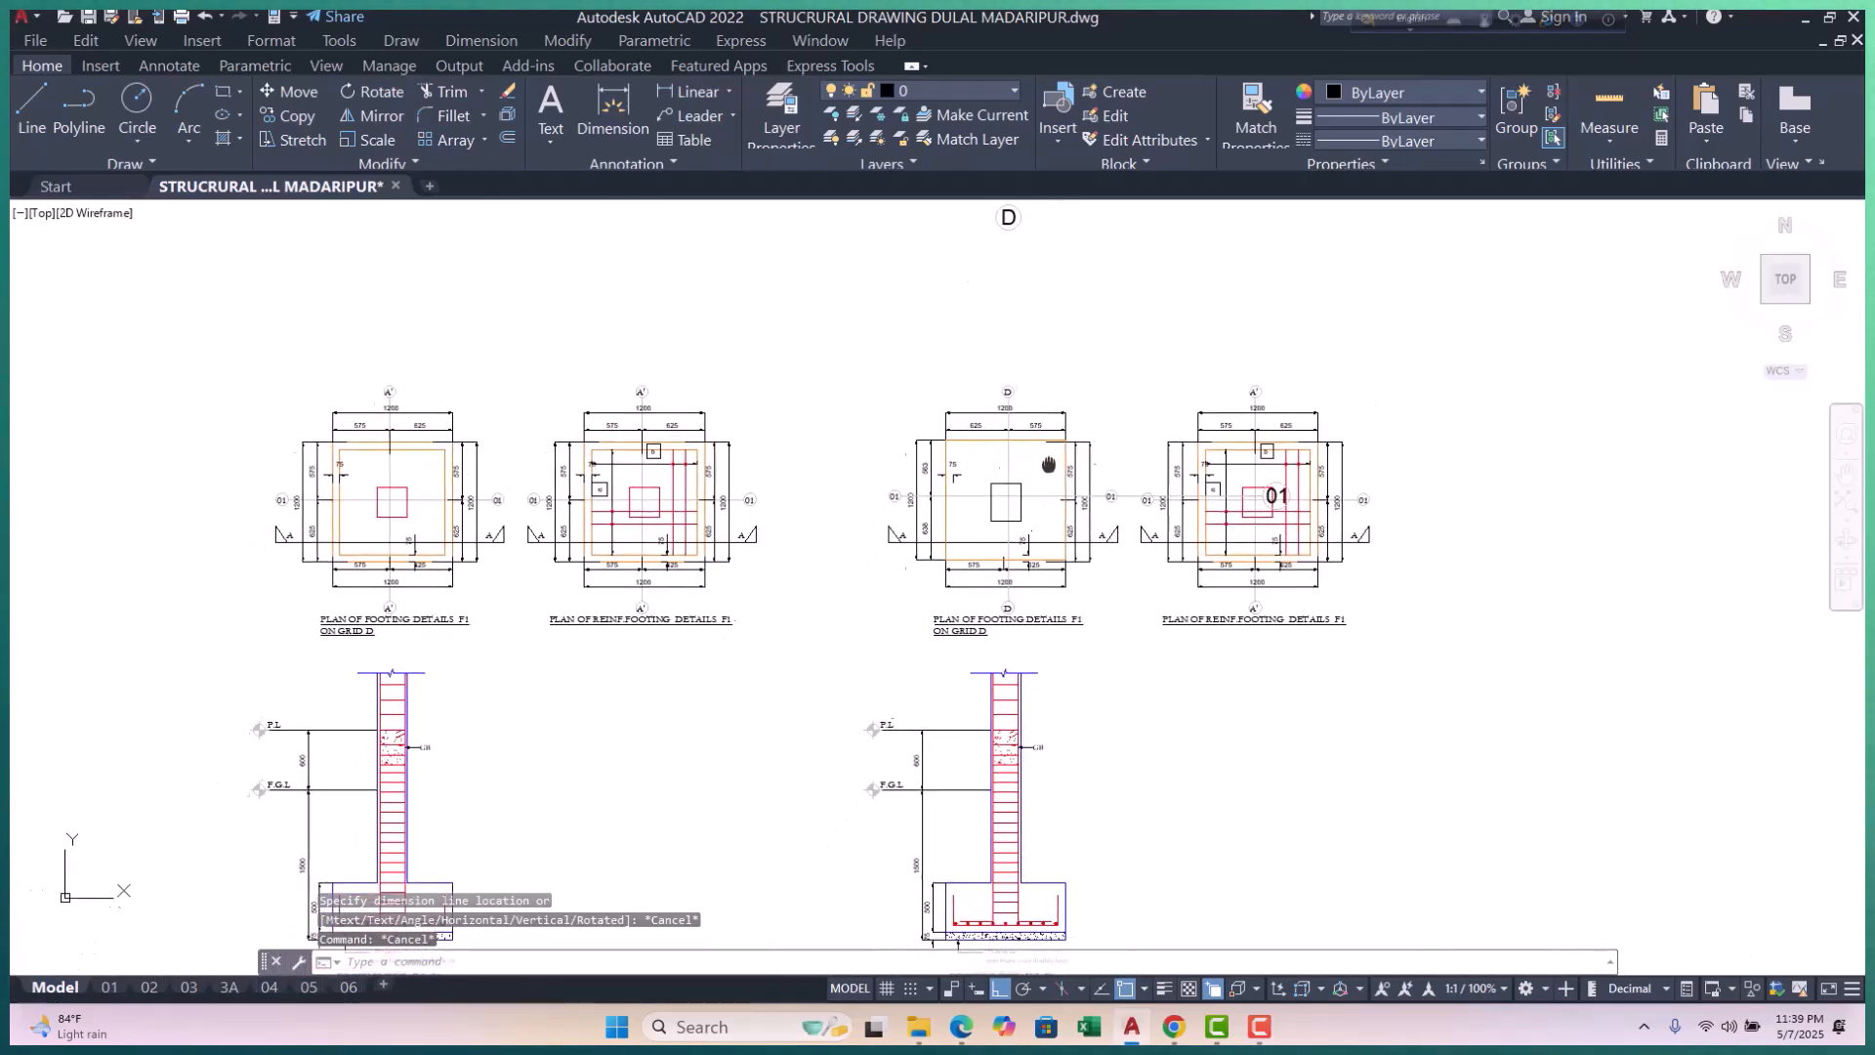
# Step: Measure the spacing between the overall and partial vertical dimension lines on the grid D footing's left side
pyautogui.press('space')
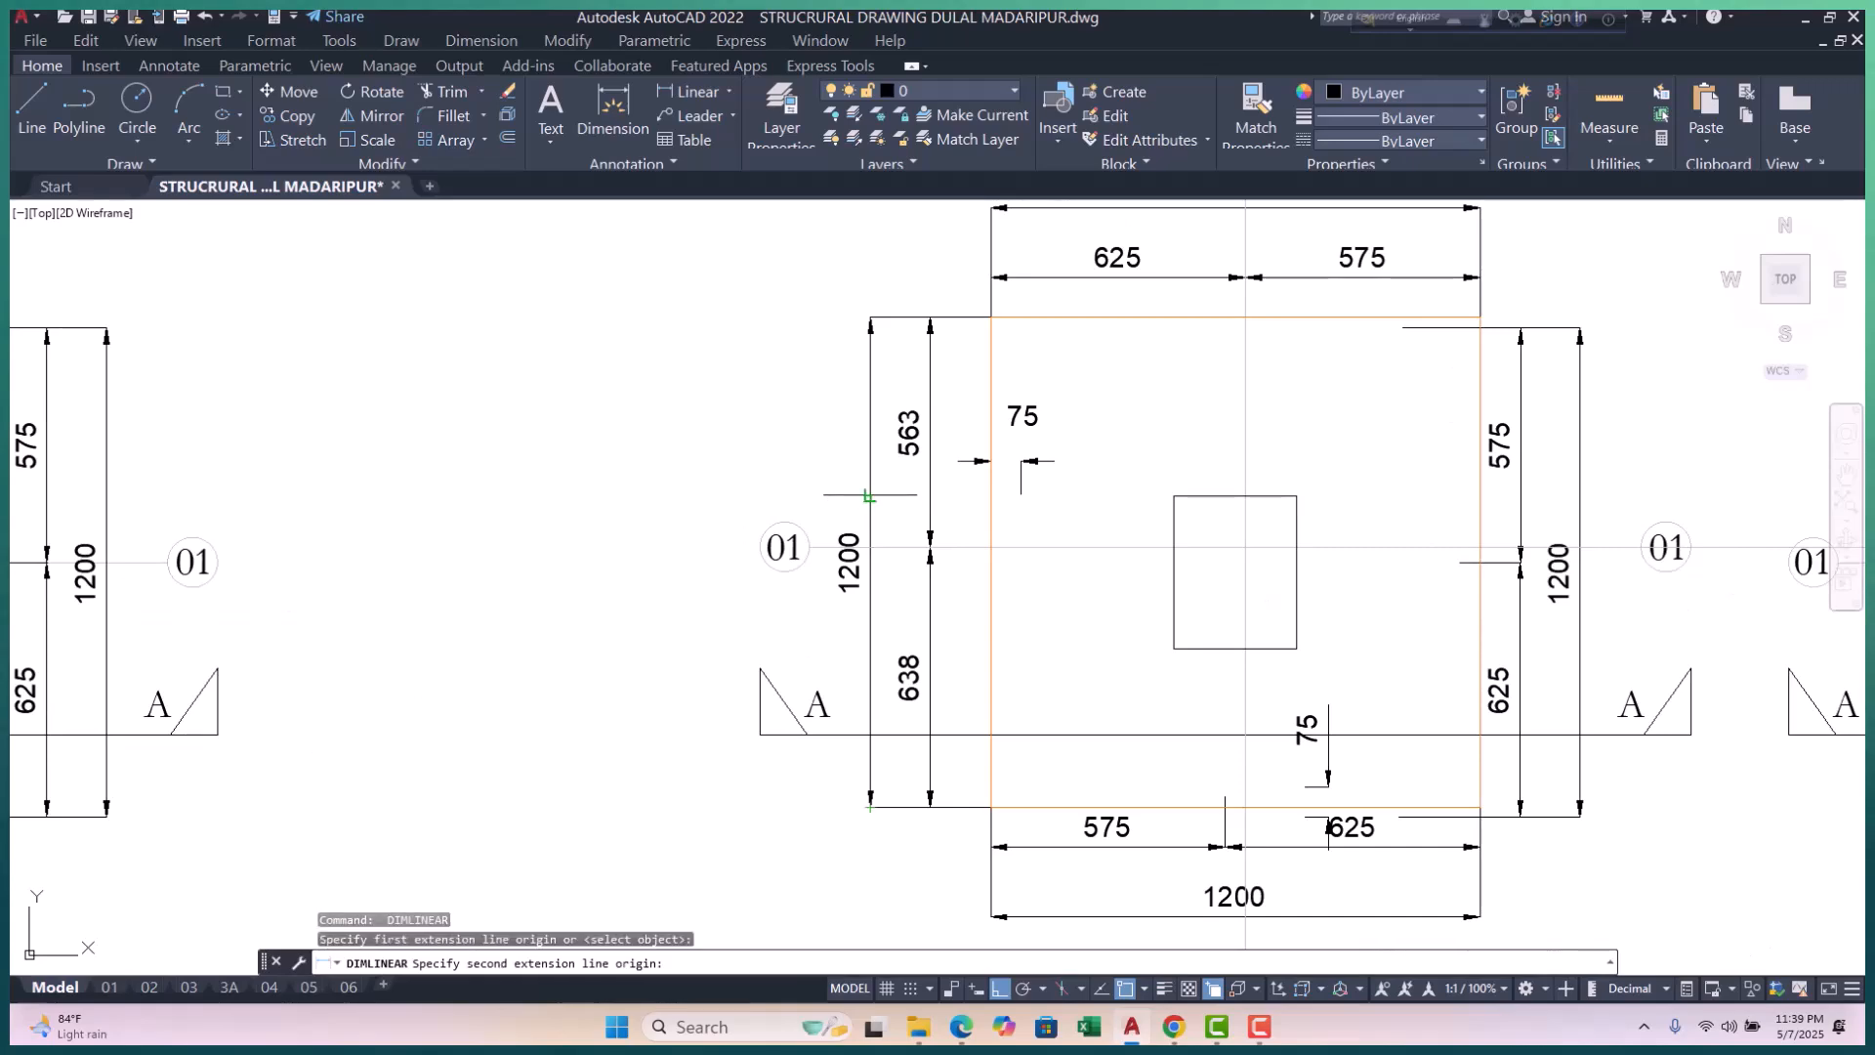
pyautogui.click(929, 498)
pyautogui.press('Escape')
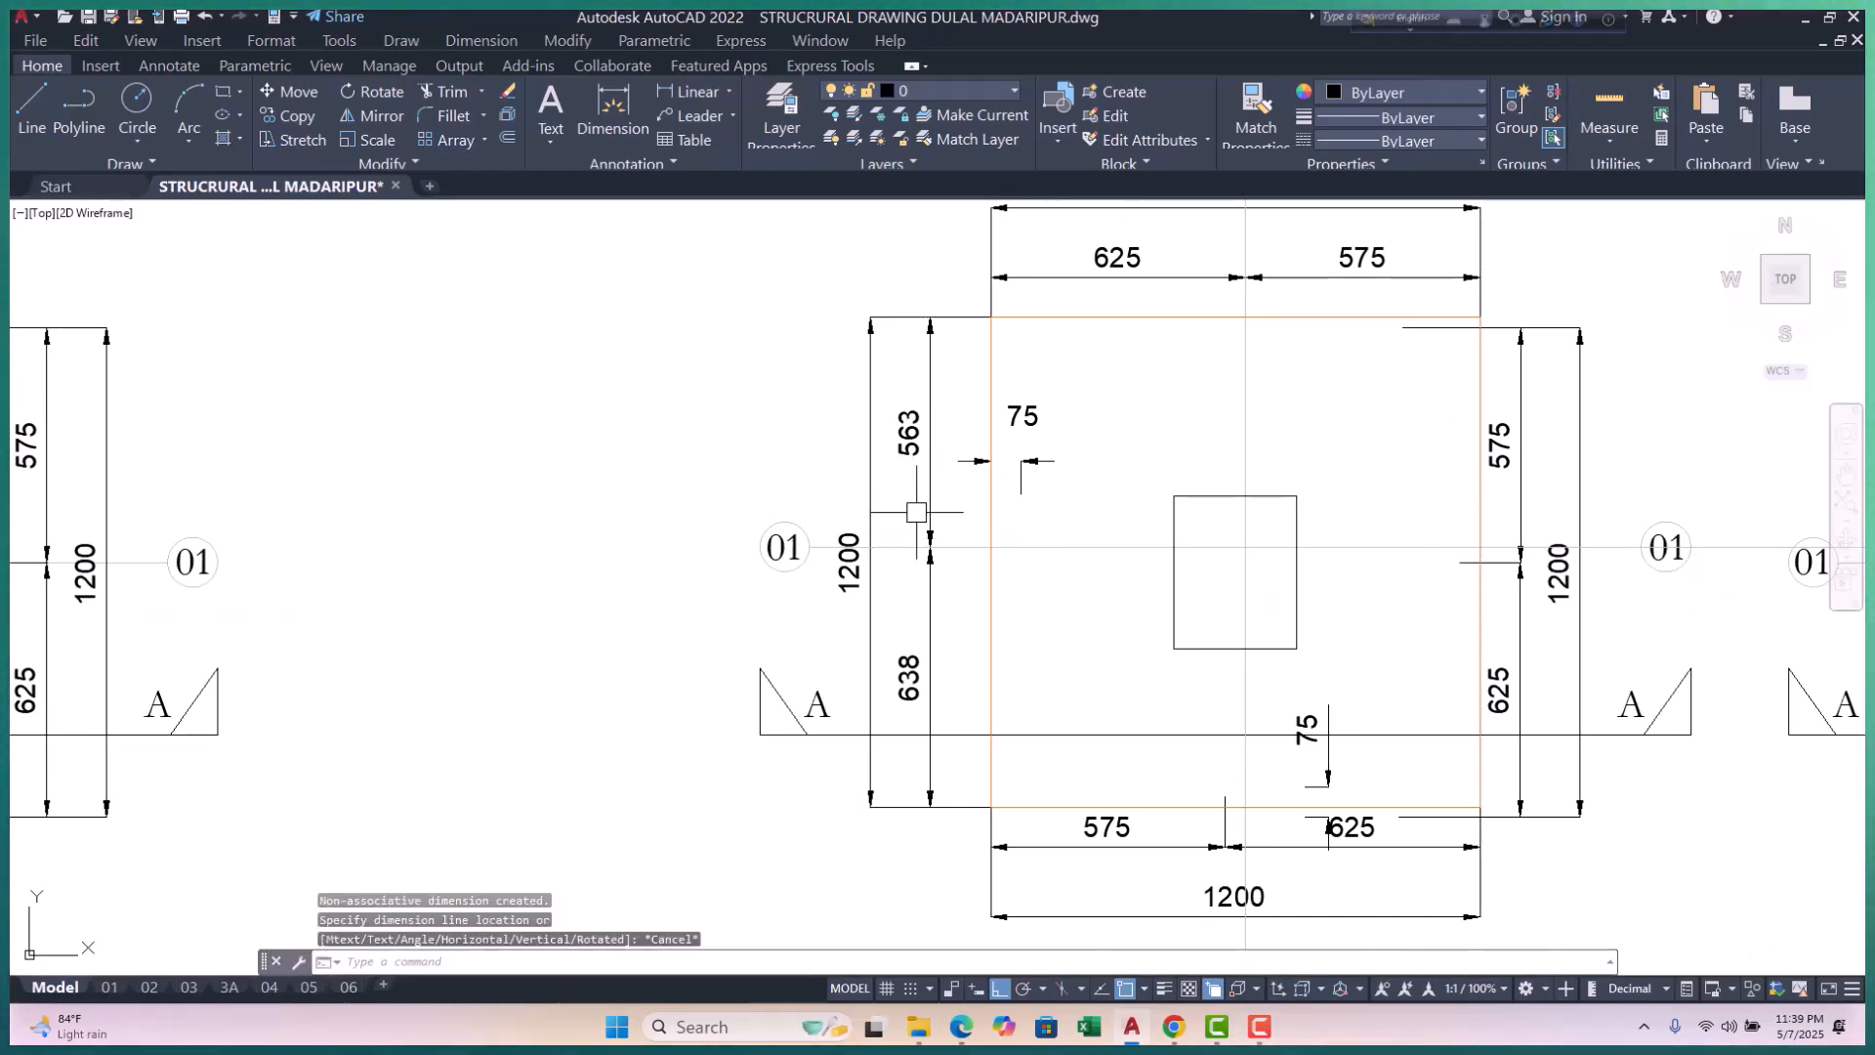
pyautogui.scroll(2, 908, 517)
pyautogui.press('space')
pyautogui.click(845, 507)
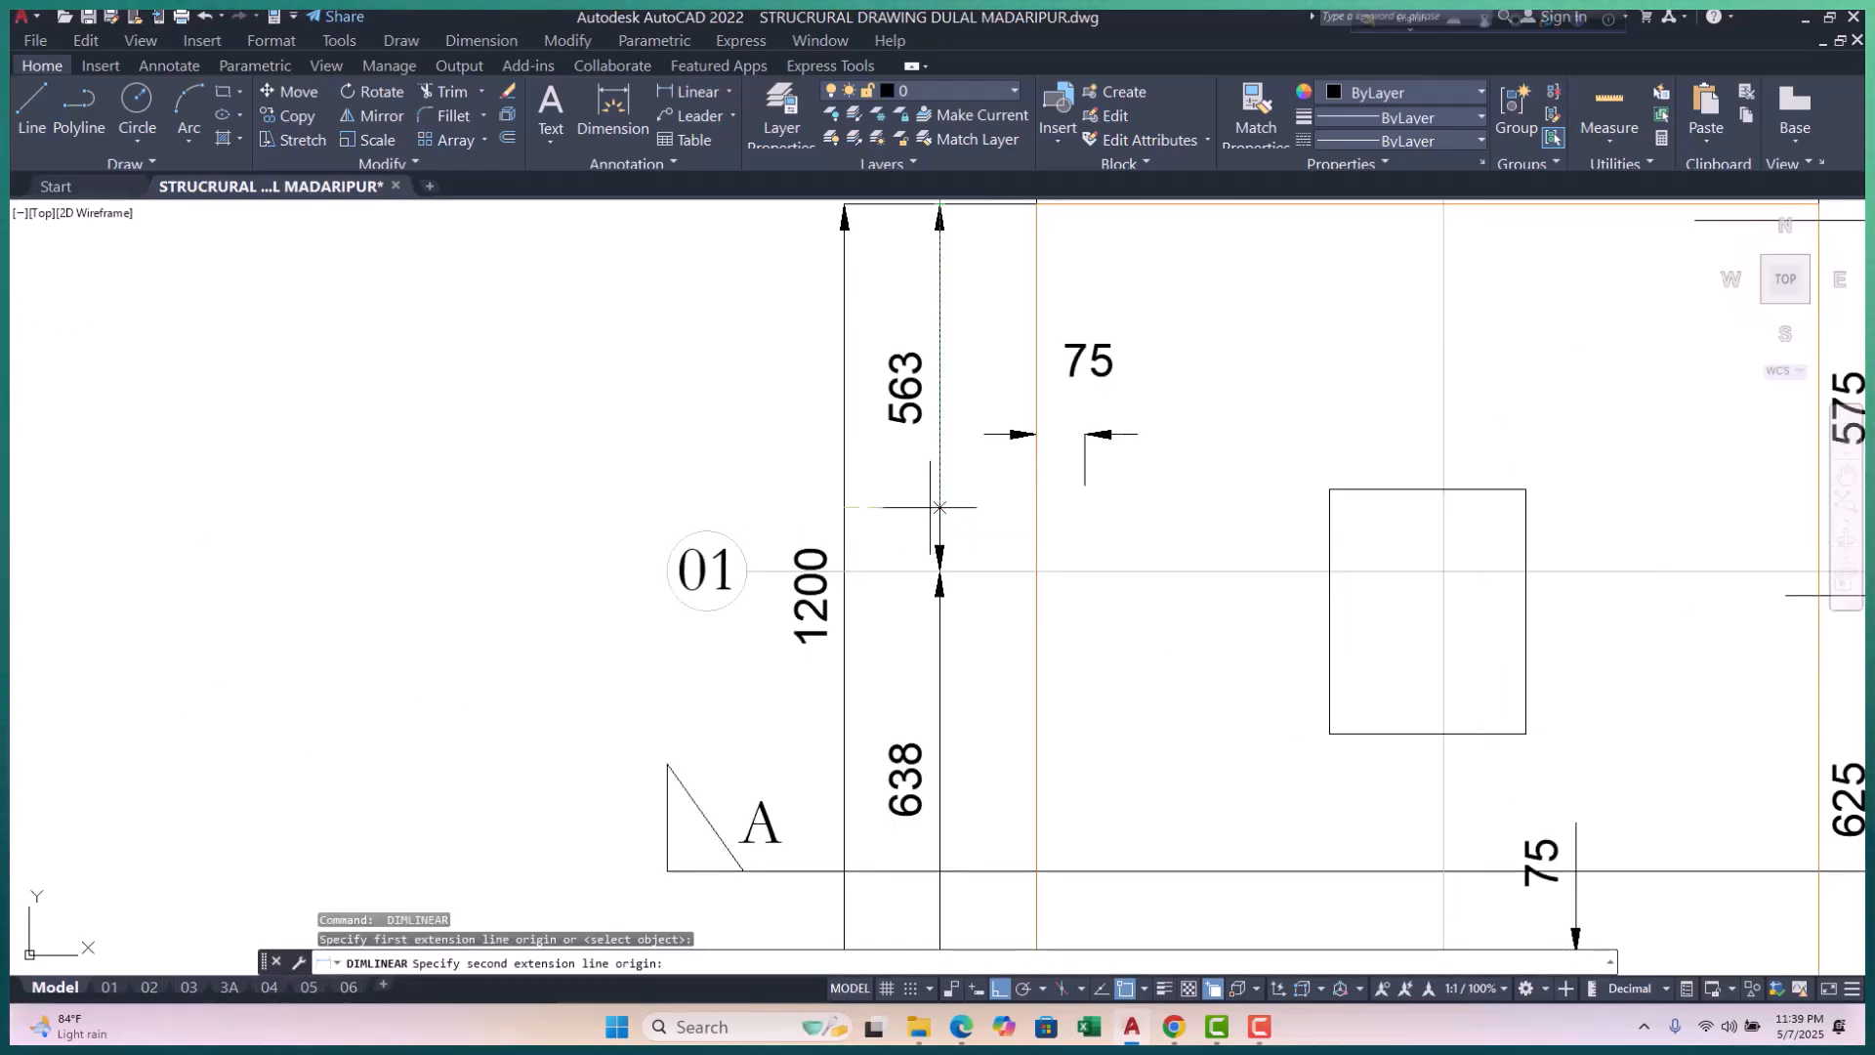
pyautogui.press('Escape')
# Step: Recheck the spacing between the partial and overall dimension lines above the grid D footing
pyautogui.scroll(-4, 938, 506)
pyautogui.scroll(3, 1030, 402)
pyautogui.press('space')
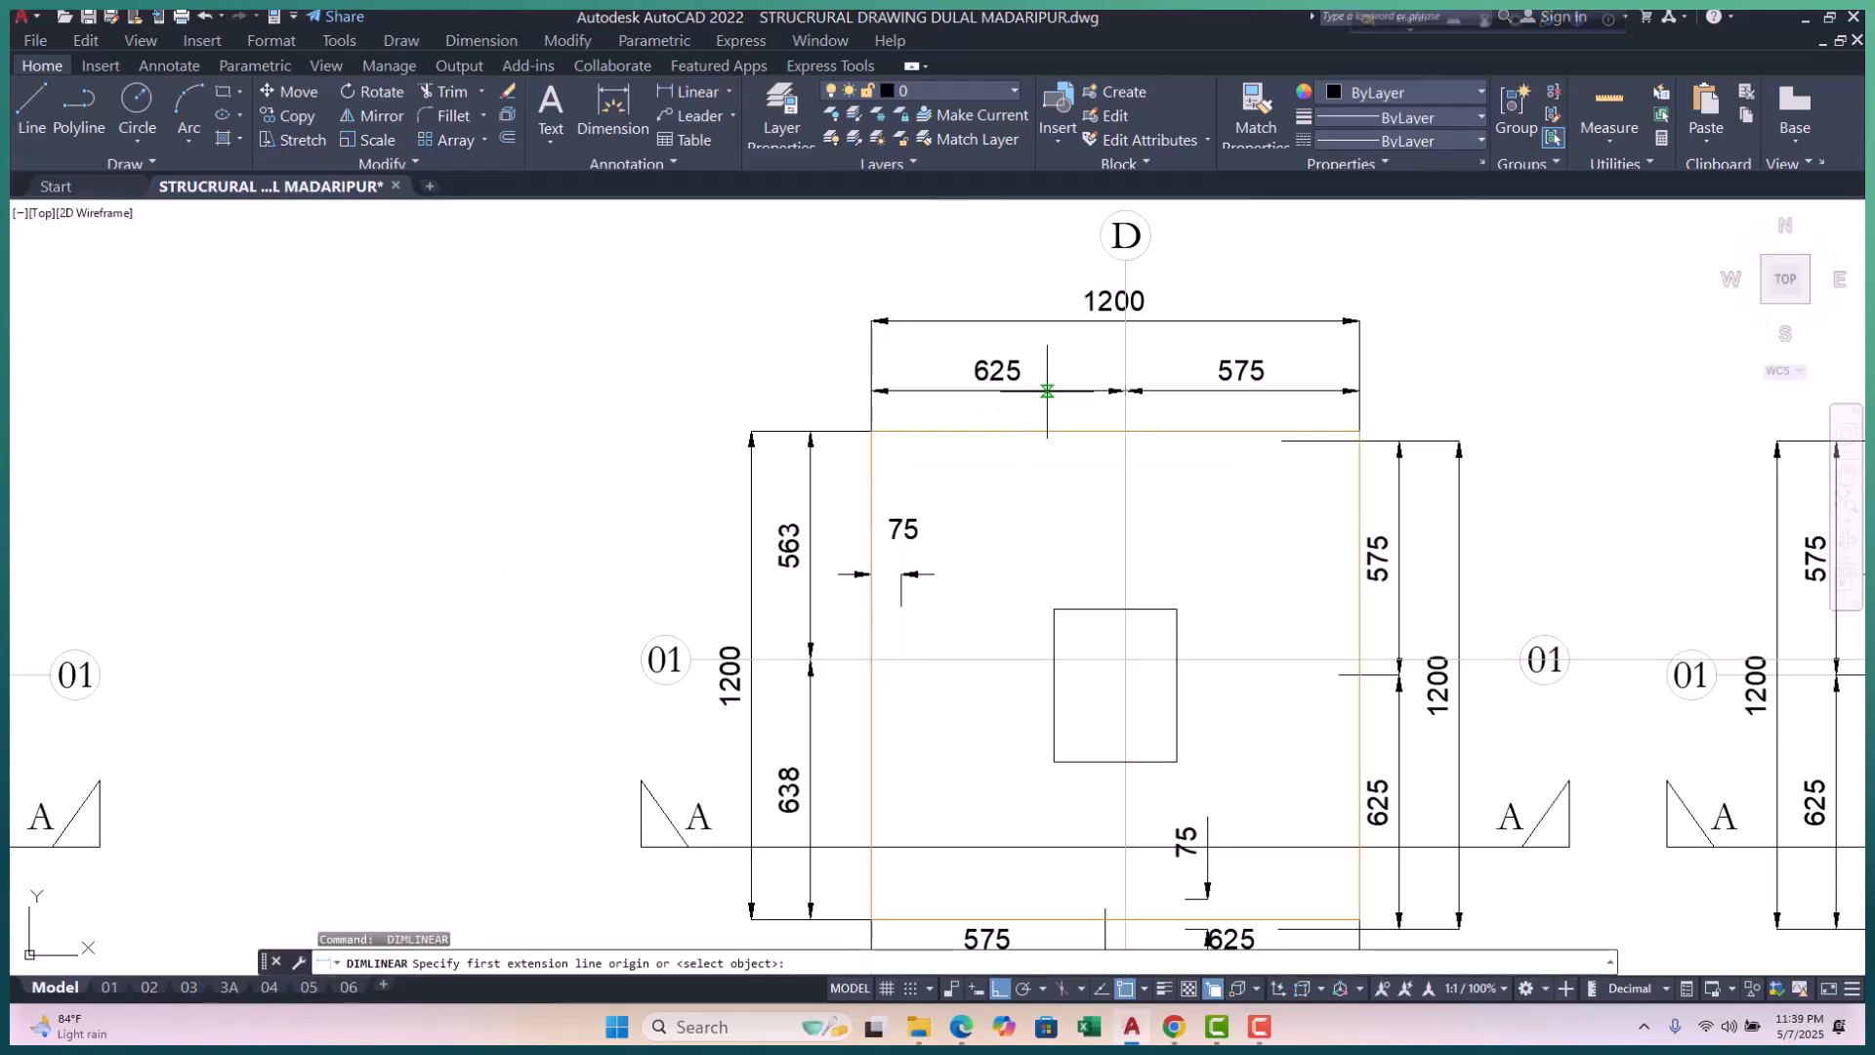
pyautogui.click(1047, 391)
pyautogui.click(1047, 321)
pyautogui.press('Escape')
pyautogui.scroll(-4, 1047, 322)
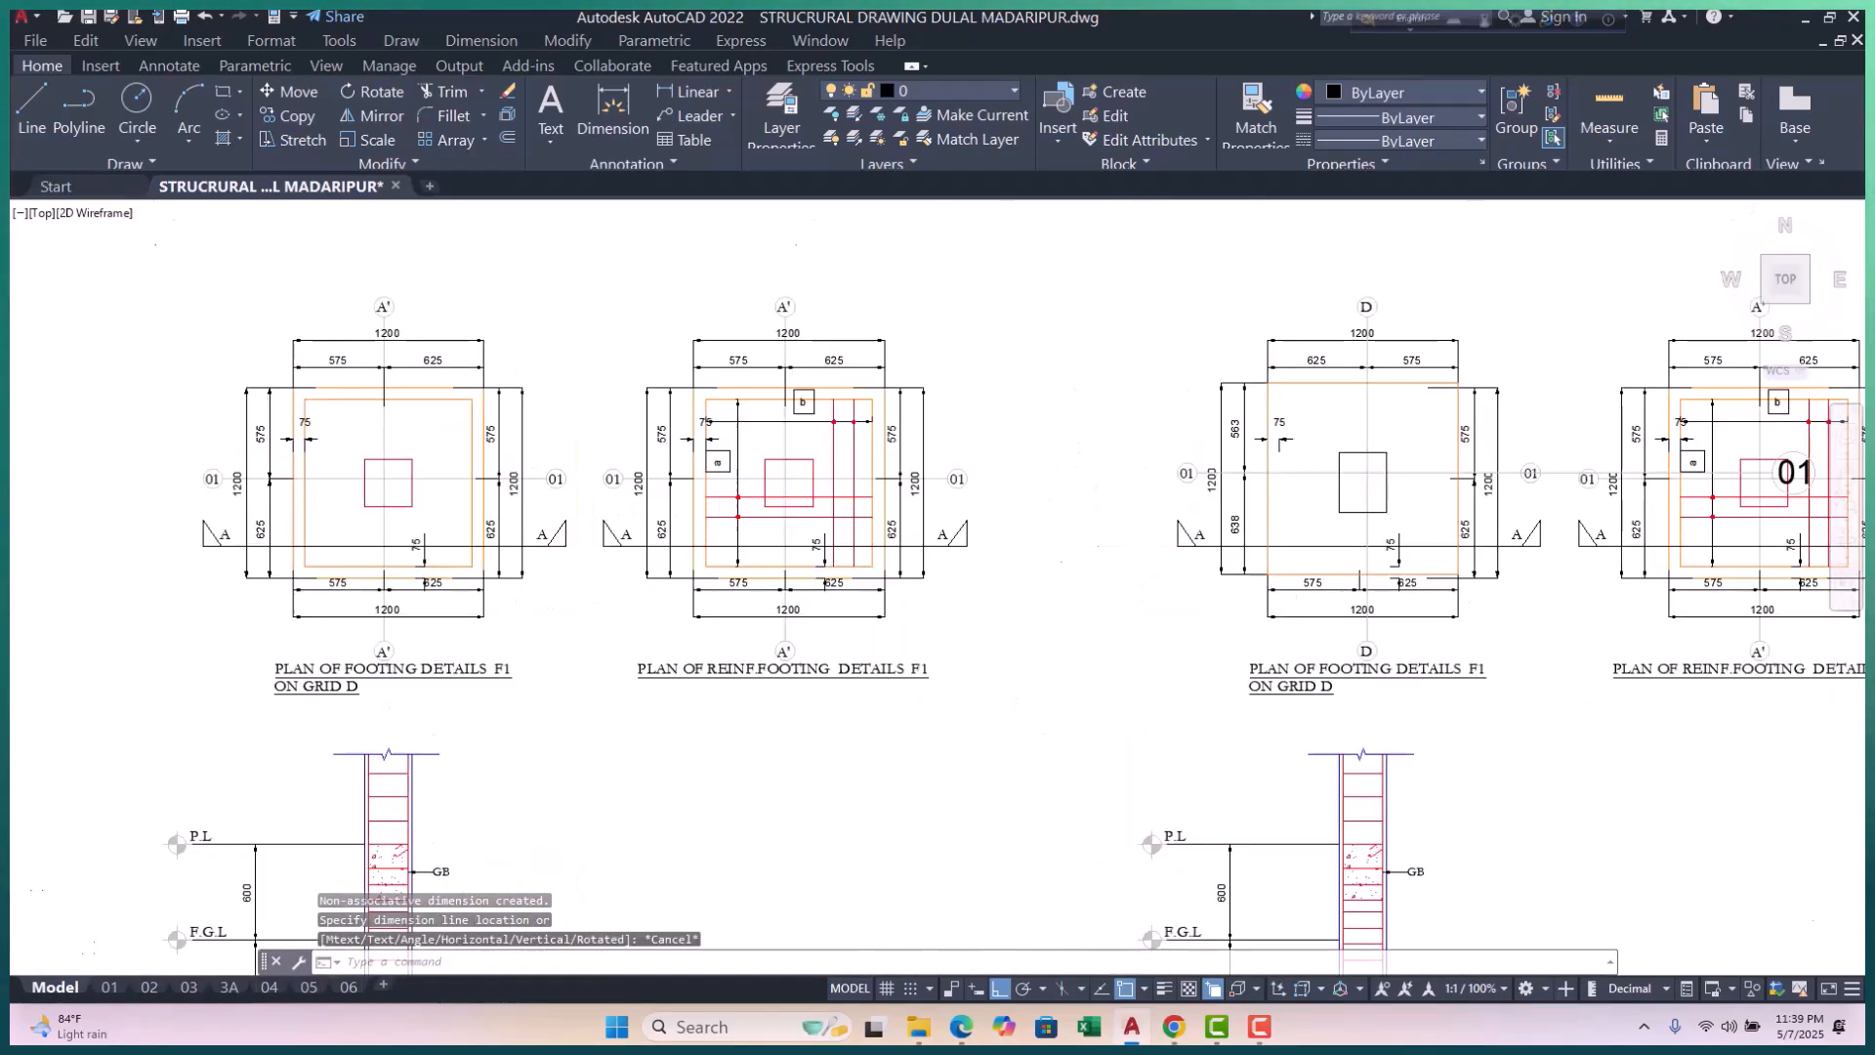
# Step: On the F1 reinforcement plan on grid A', measure the left side spacings from footing edge to inner dimension line and between dimension lines
pyautogui.scroll(4, 689, 459)
pyautogui.press('space')
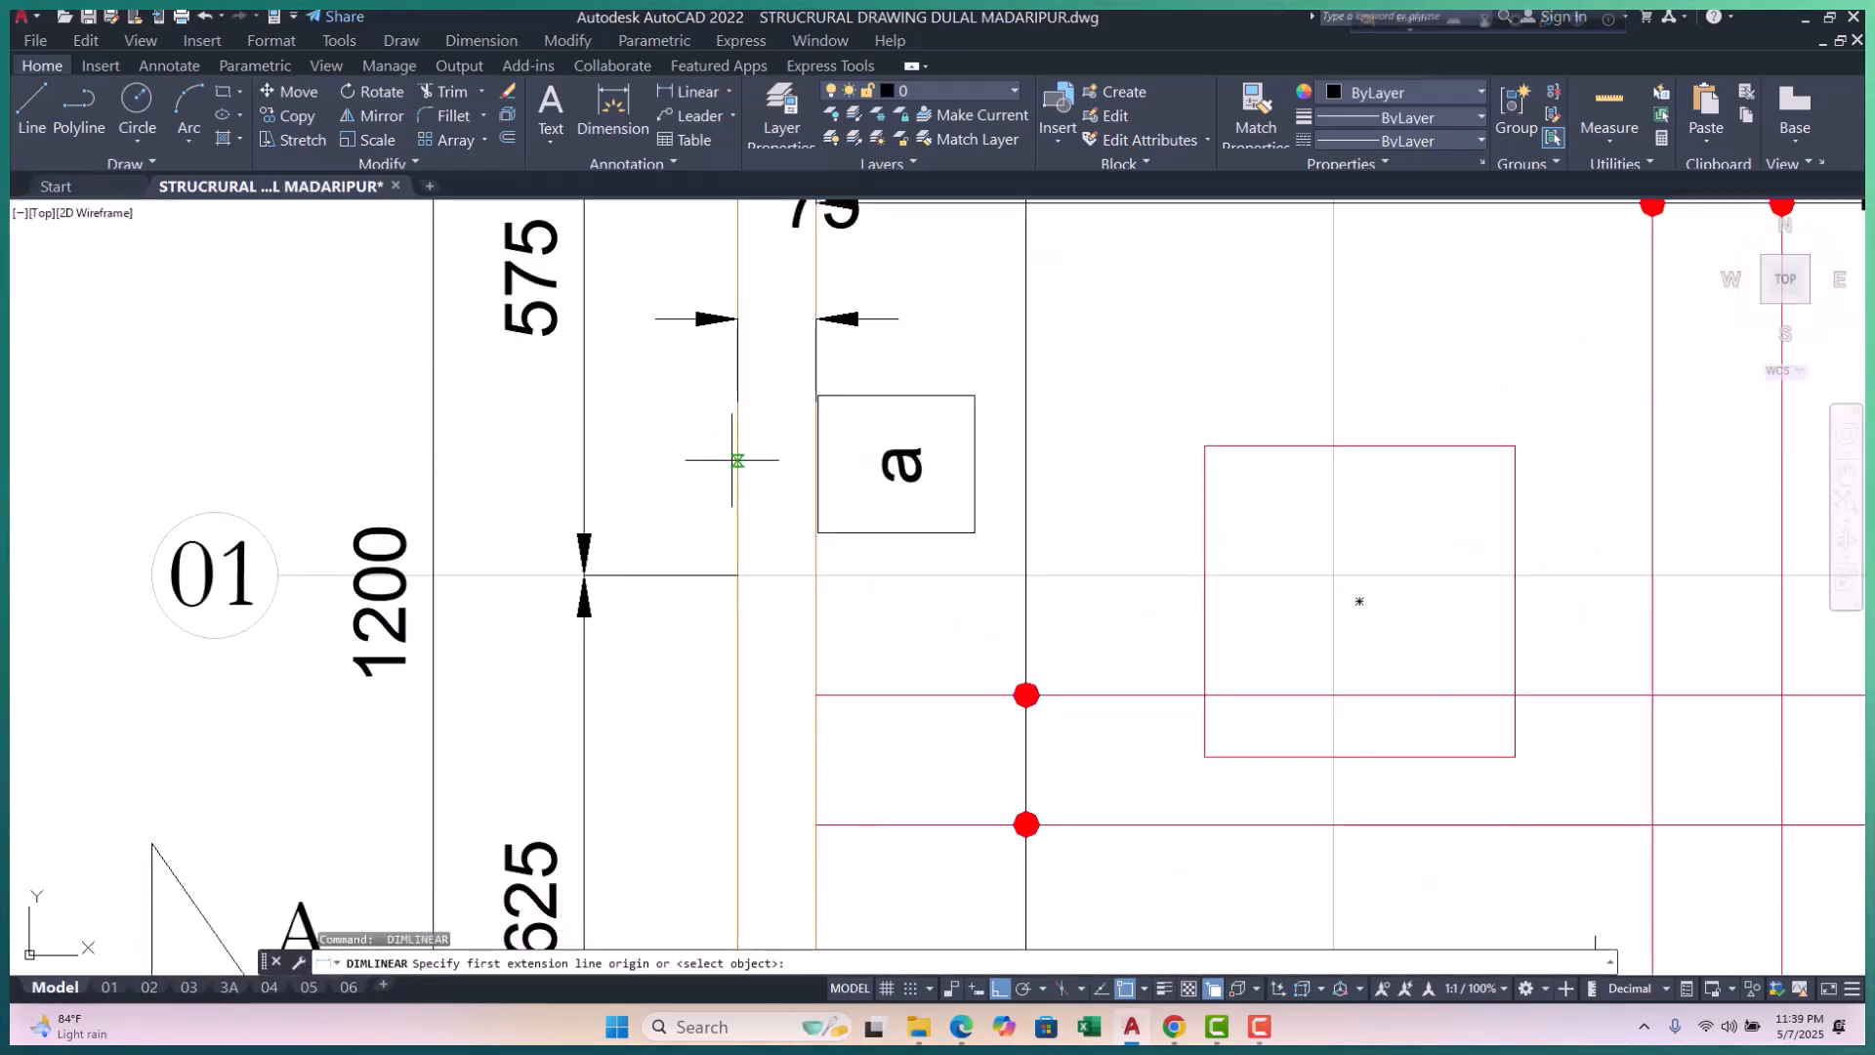
pyautogui.click(738, 460)
pyautogui.click(584, 461)
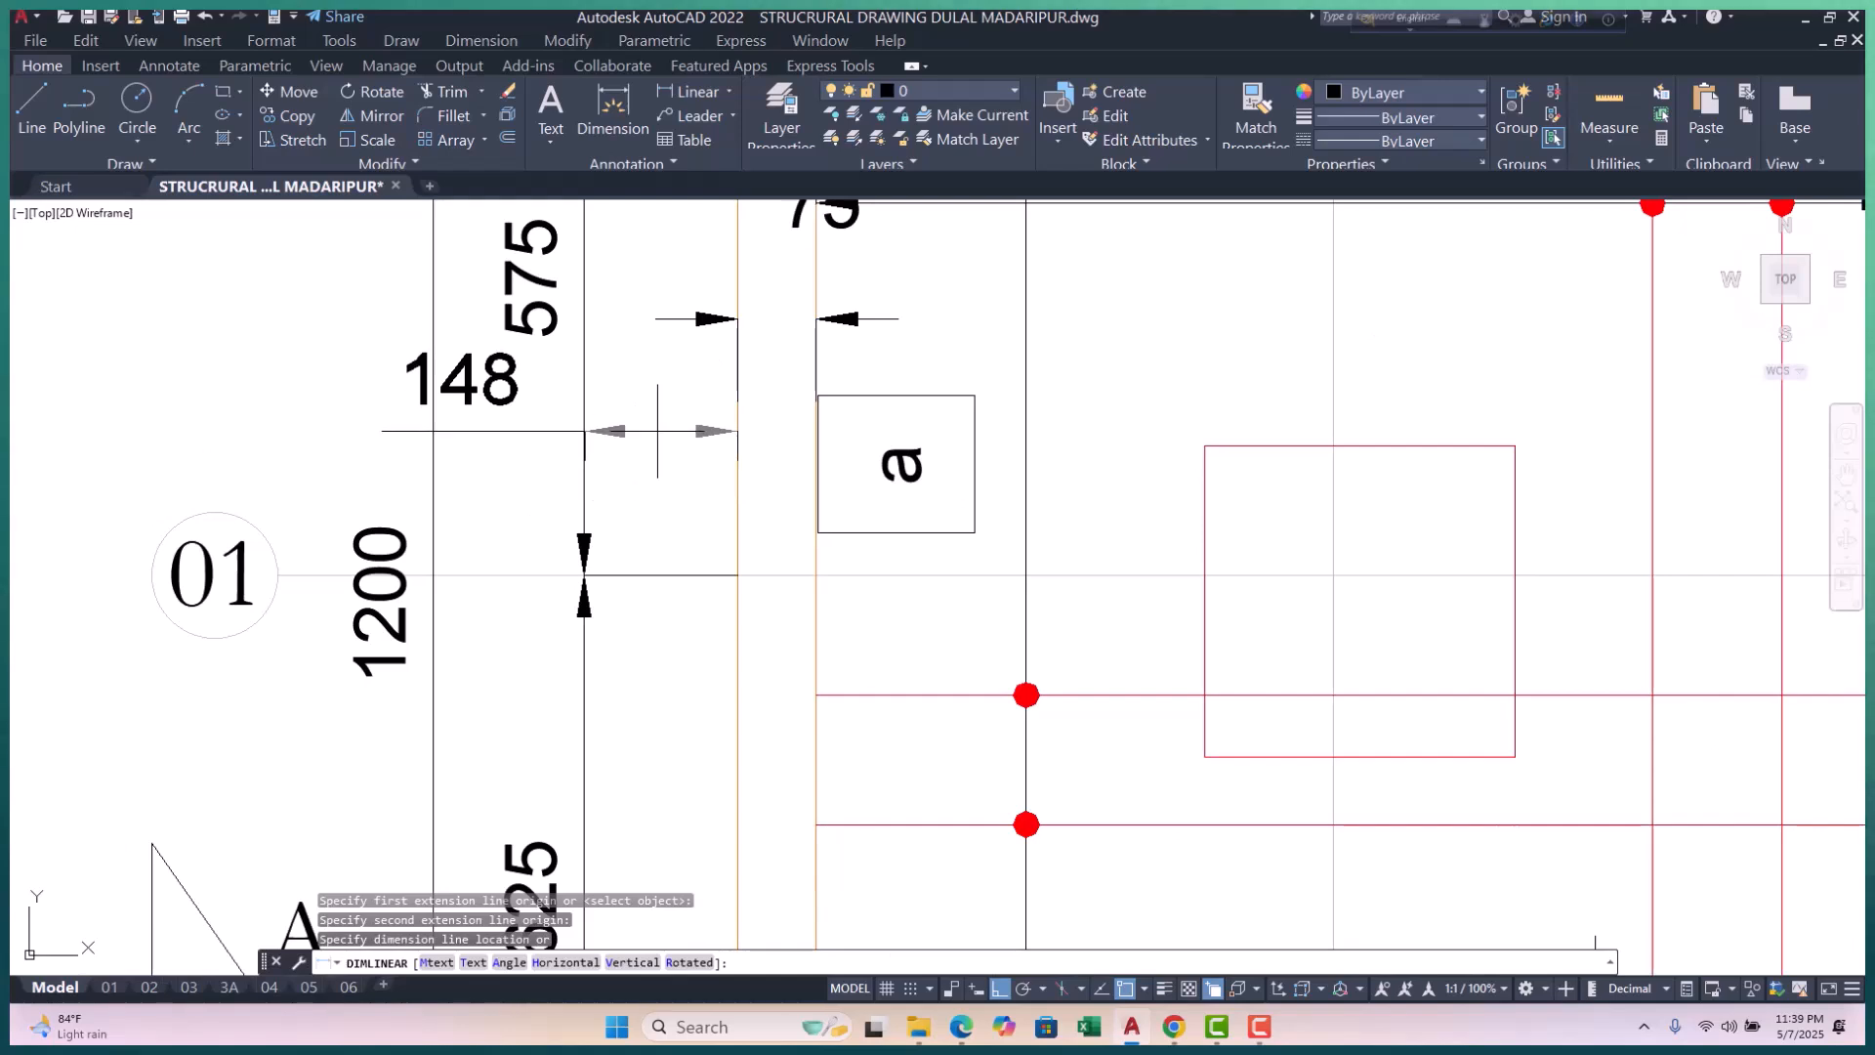
pyautogui.press('Escape')
pyautogui.press('space')
pyautogui.click(584, 429)
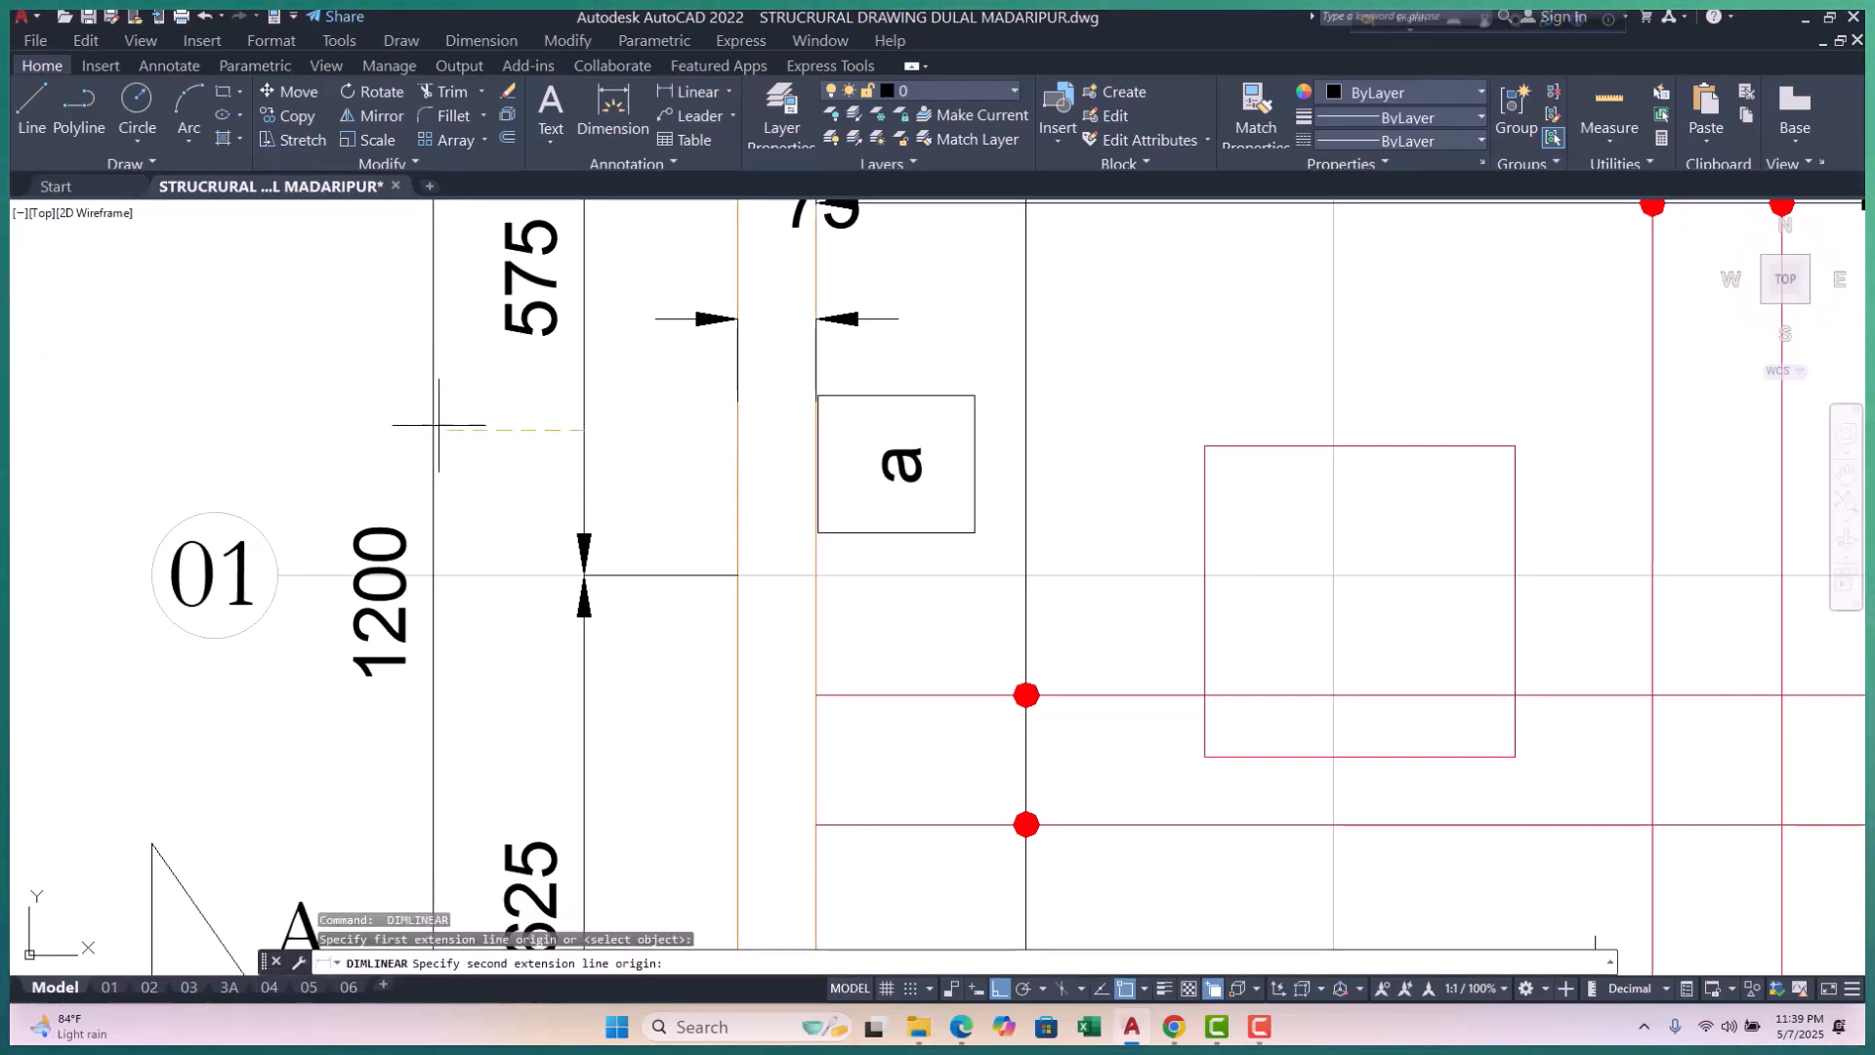
pyautogui.click(433, 430)
pyautogui.press('Escape')
pyautogui.press('space')
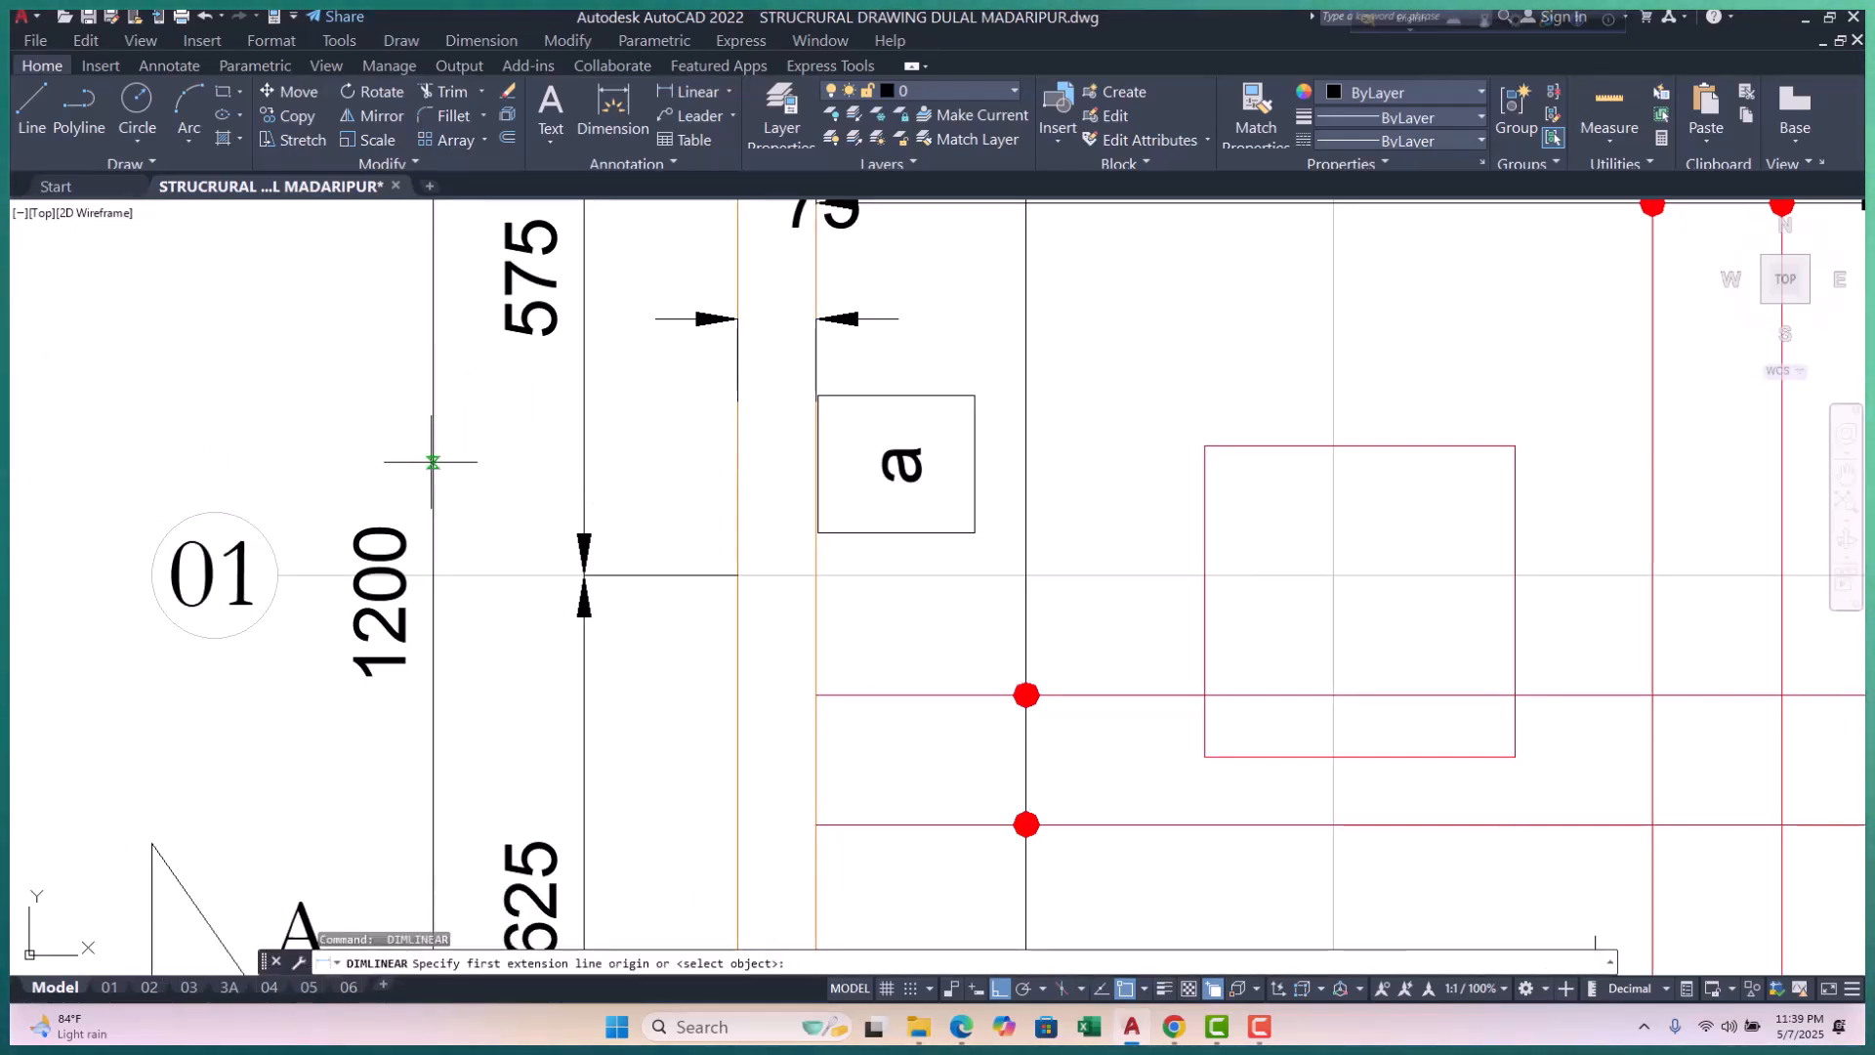
pyautogui.click(584, 463)
pyautogui.press('Escape')
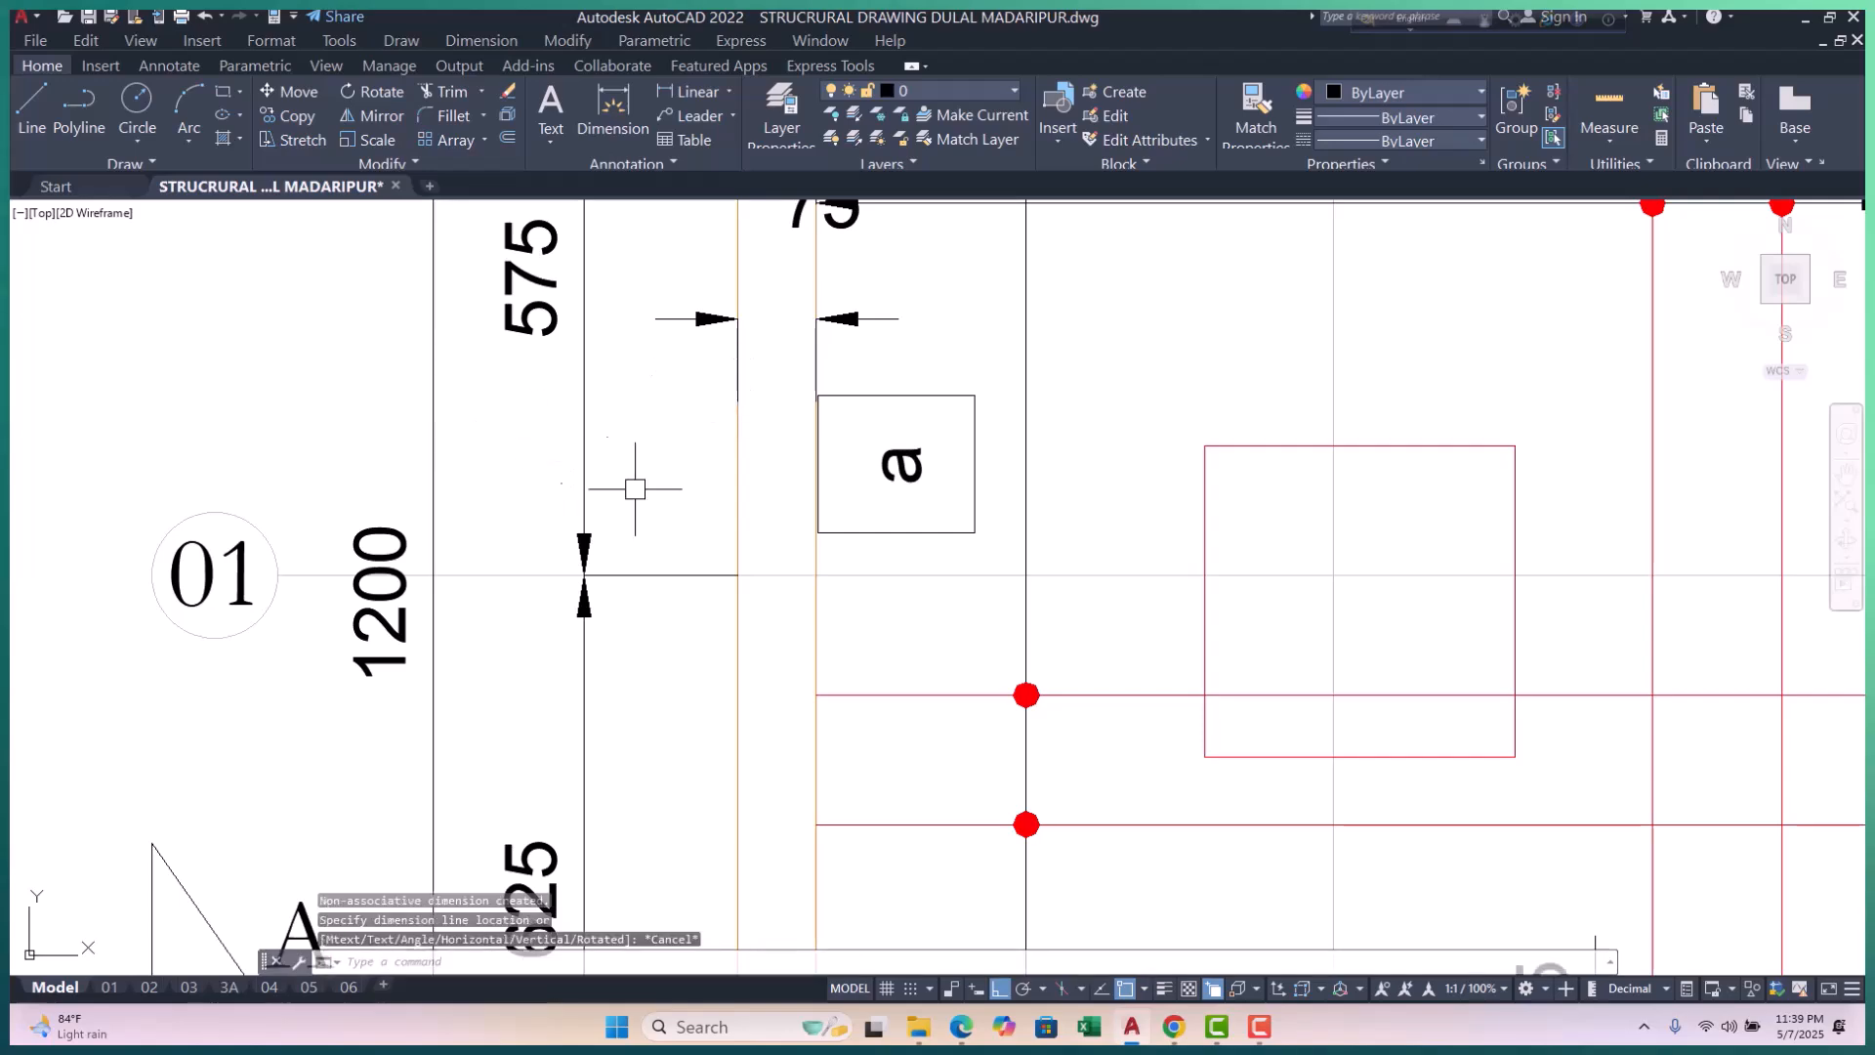
# Step: Measure the spacings above the grid A' reinforcement plan, from footing edge to inner dimension line and from inner to outer dimension line
pyautogui.scroll(-5, 640, 508)
pyautogui.scroll(4, 806, 337)
pyautogui.moveTo(801, 344); pyautogui.dragTo(819, 491, button='middle')
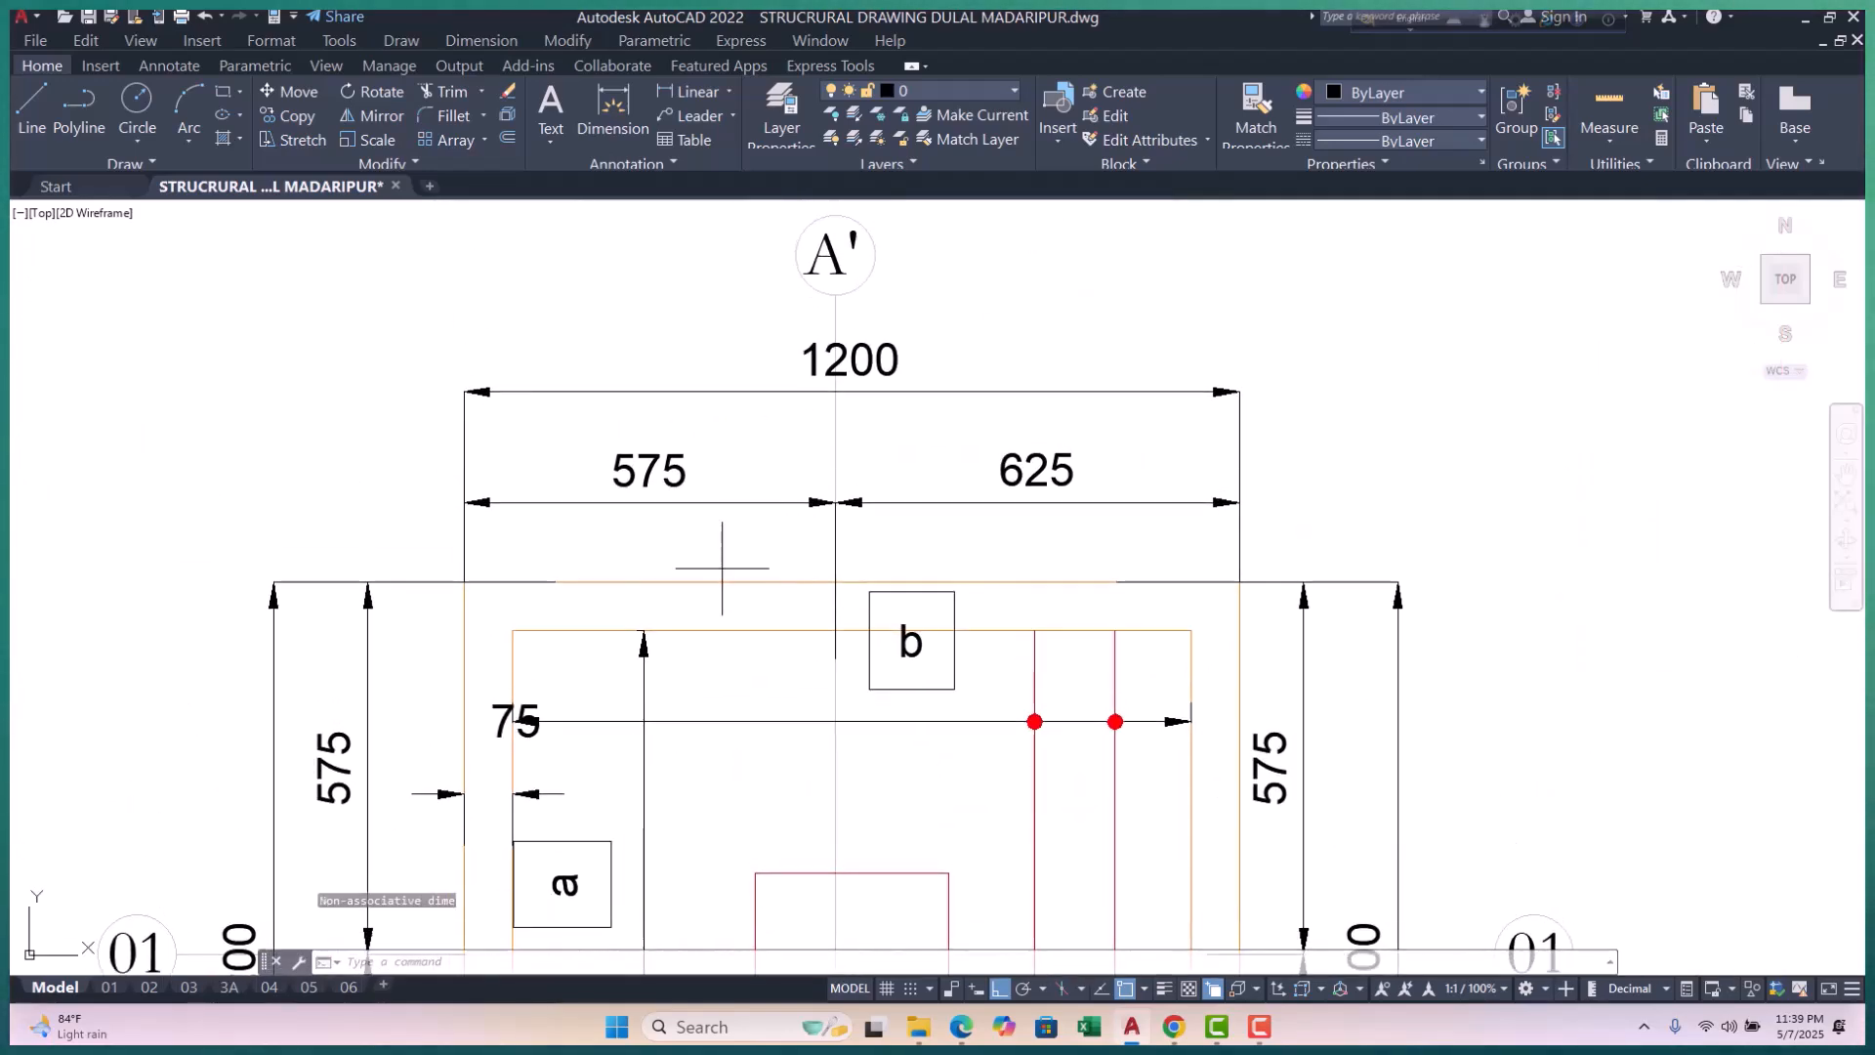
pyautogui.press('space')
pyautogui.click(724, 581)
pyautogui.click(733, 507)
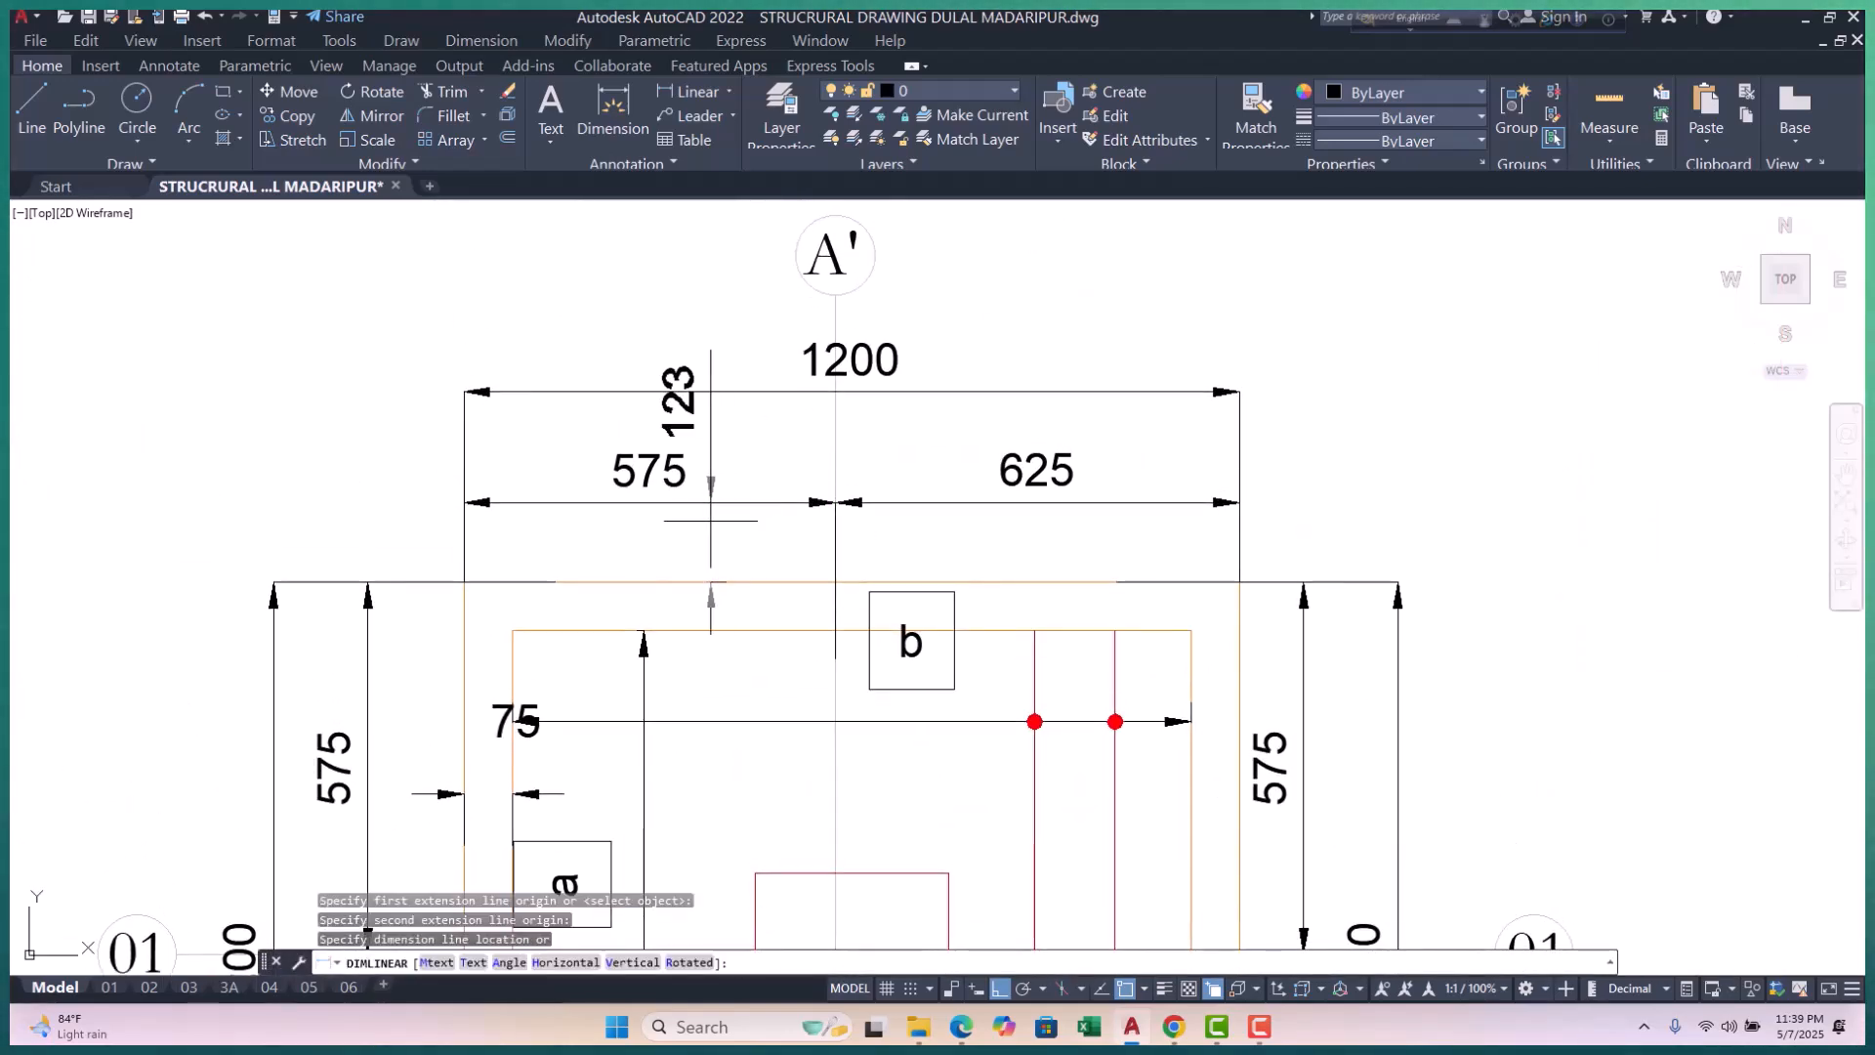
pyautogui.press('Escape')
pyautogui.press('space')
pyautogui.click(725, 503)
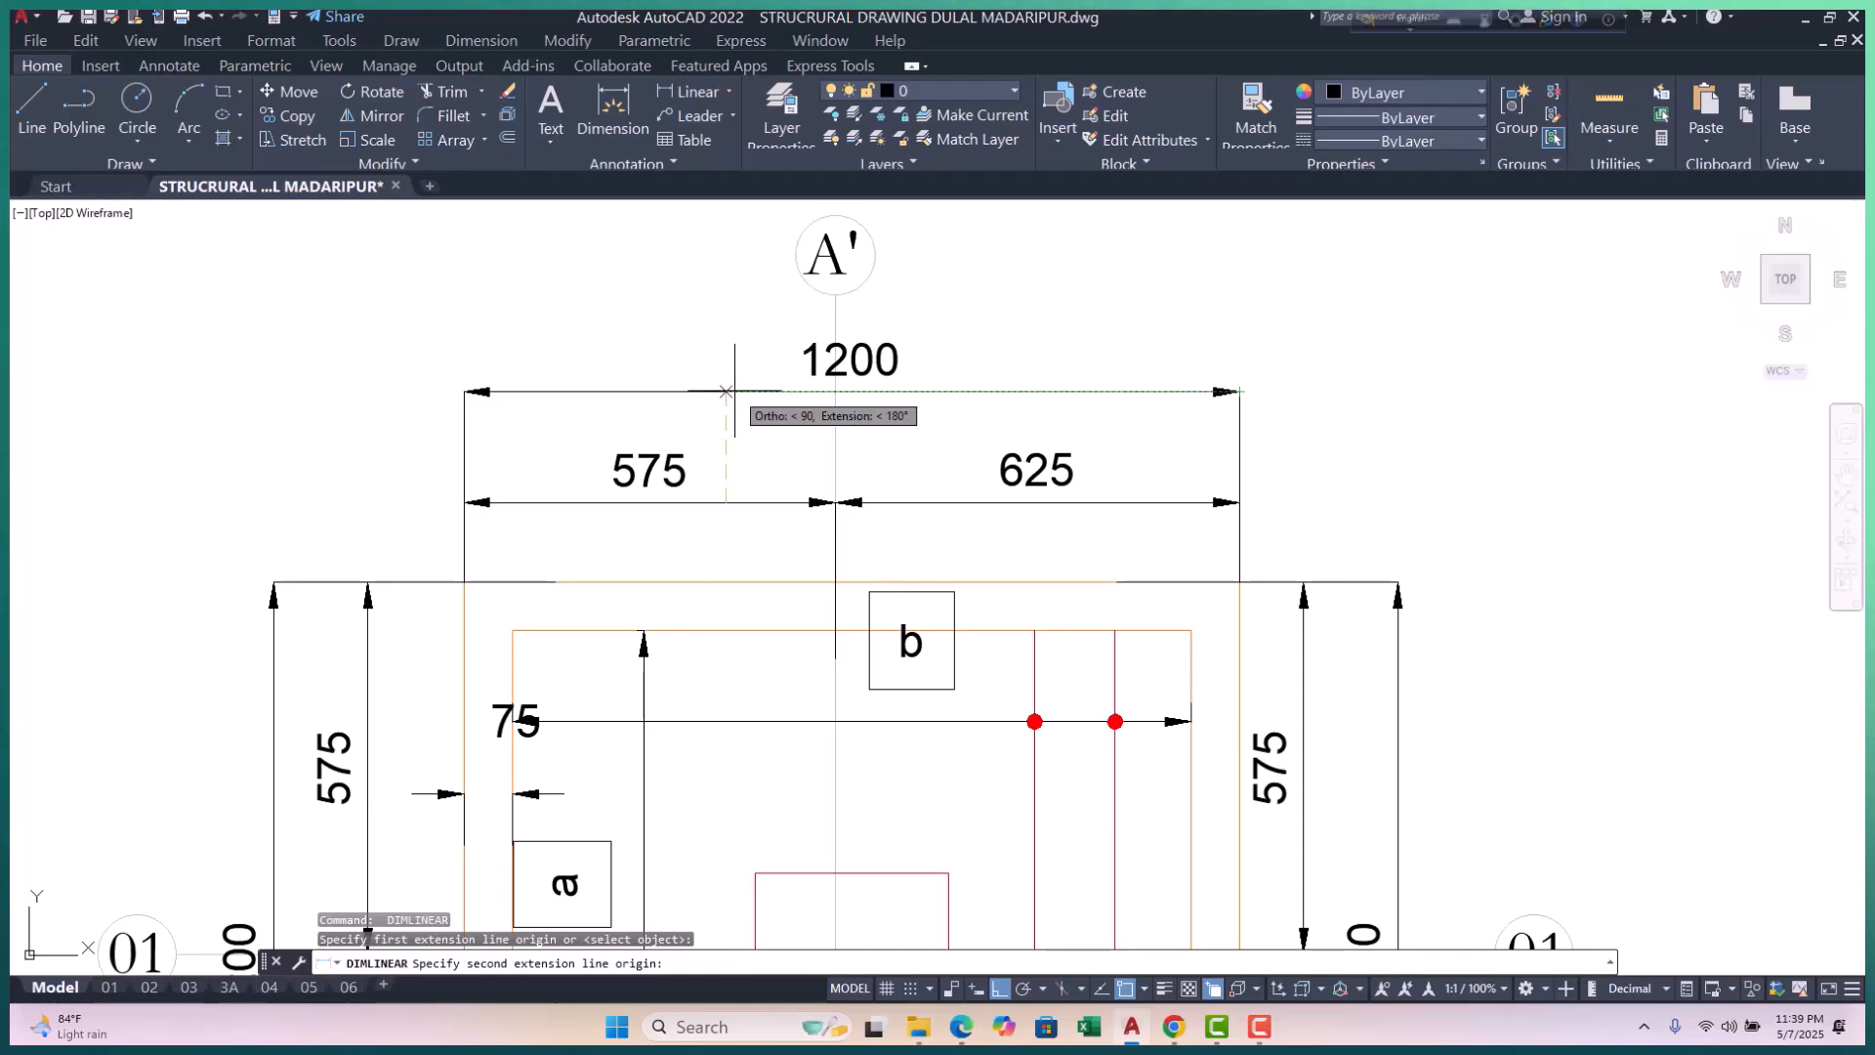
pyautogui.click(726, 391)
pyautogui.press('Escape')
pyautogui.scroll(-4, 661, 348)
pyautogui.press('Escape')
# Step: Draw a horizontal construction line through the top edge of the grid D footing
pyautogui.moveTo(837, 408); pyautogui.dragTo(801, 385, button='middle')
pyautogui.scroll(-4, 842, 375)
pyautogui.moveTo(1028, 471); pyautogui.dragTo(868, 476, button='middle')
pyautogui.scroll(4, 984, 400)
pyautogui.moveTo(977, 400); pyautogui.dragTo(991, 467, button='middle')
pyautogui.press('Escape')
pyautogui.press('Escape')
pyautogui.write('xl')
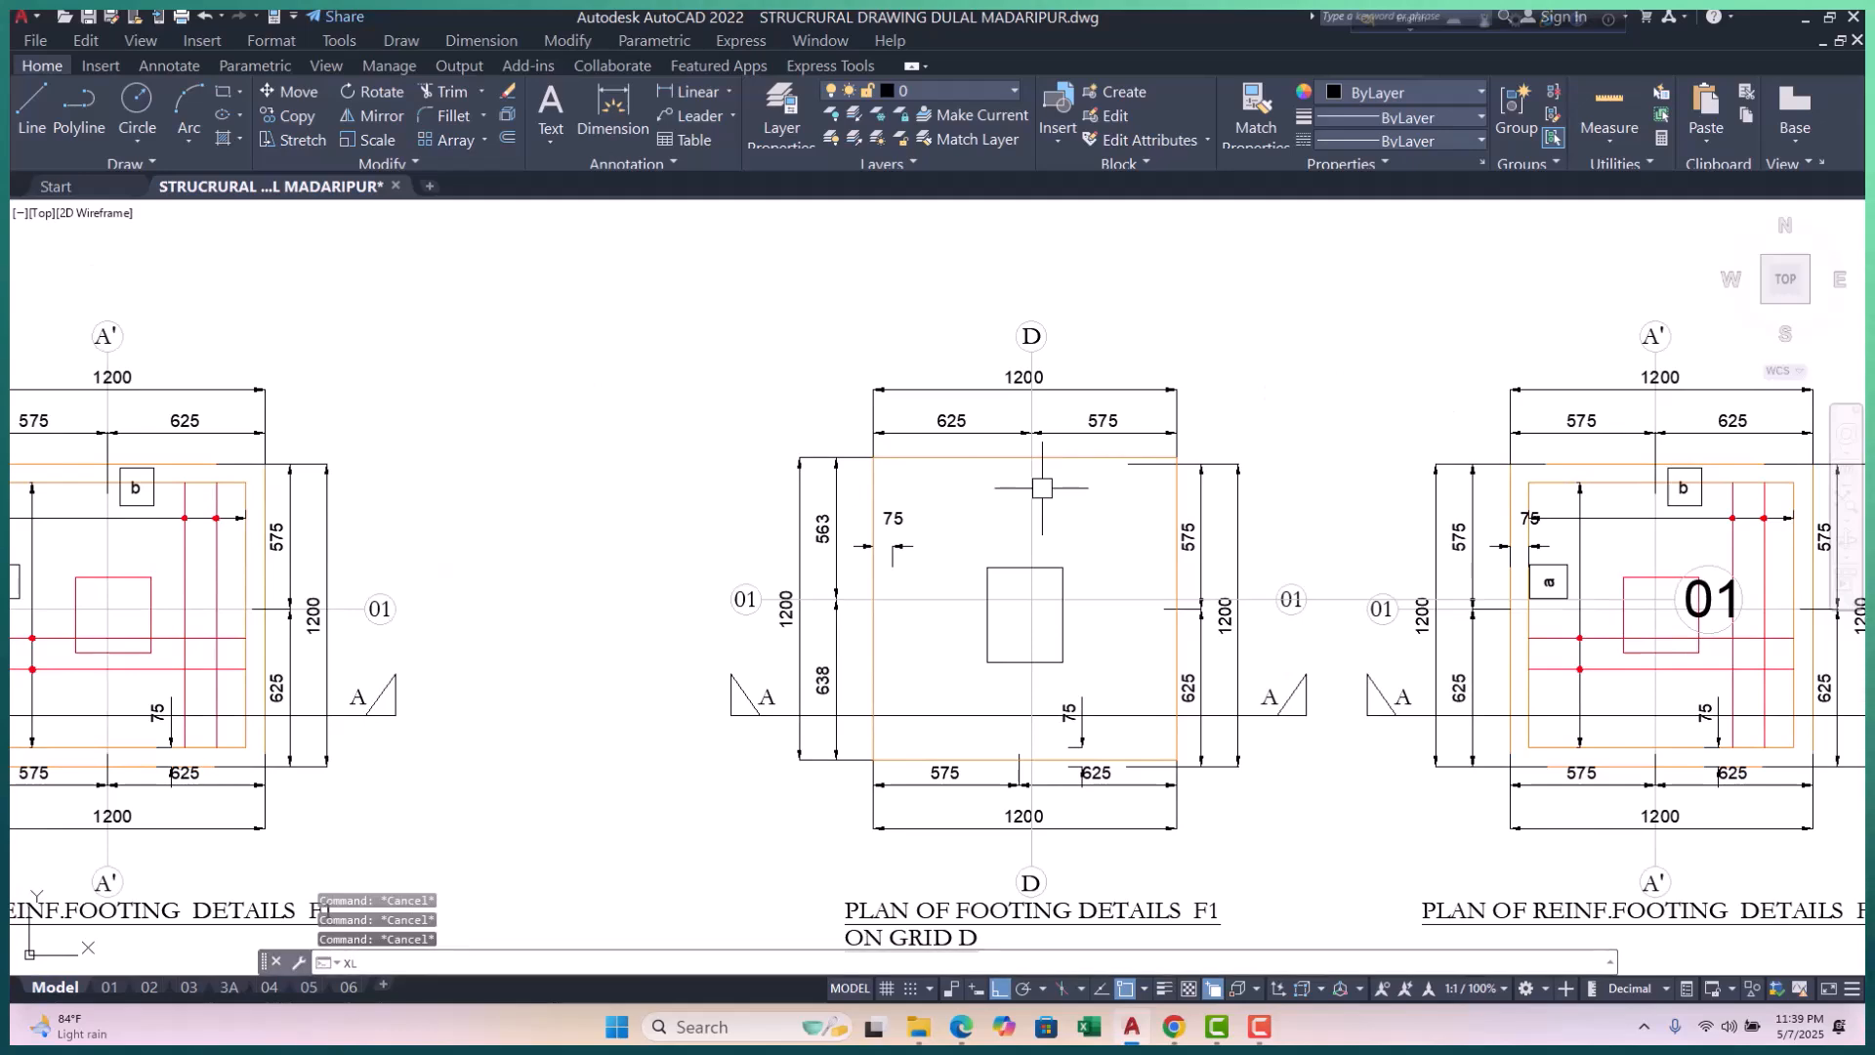
pyautogui.press('Return')
pyautogui.write('h')
pyautogui.press('Return')
pyautogui.scroll(4, 1194, 459)
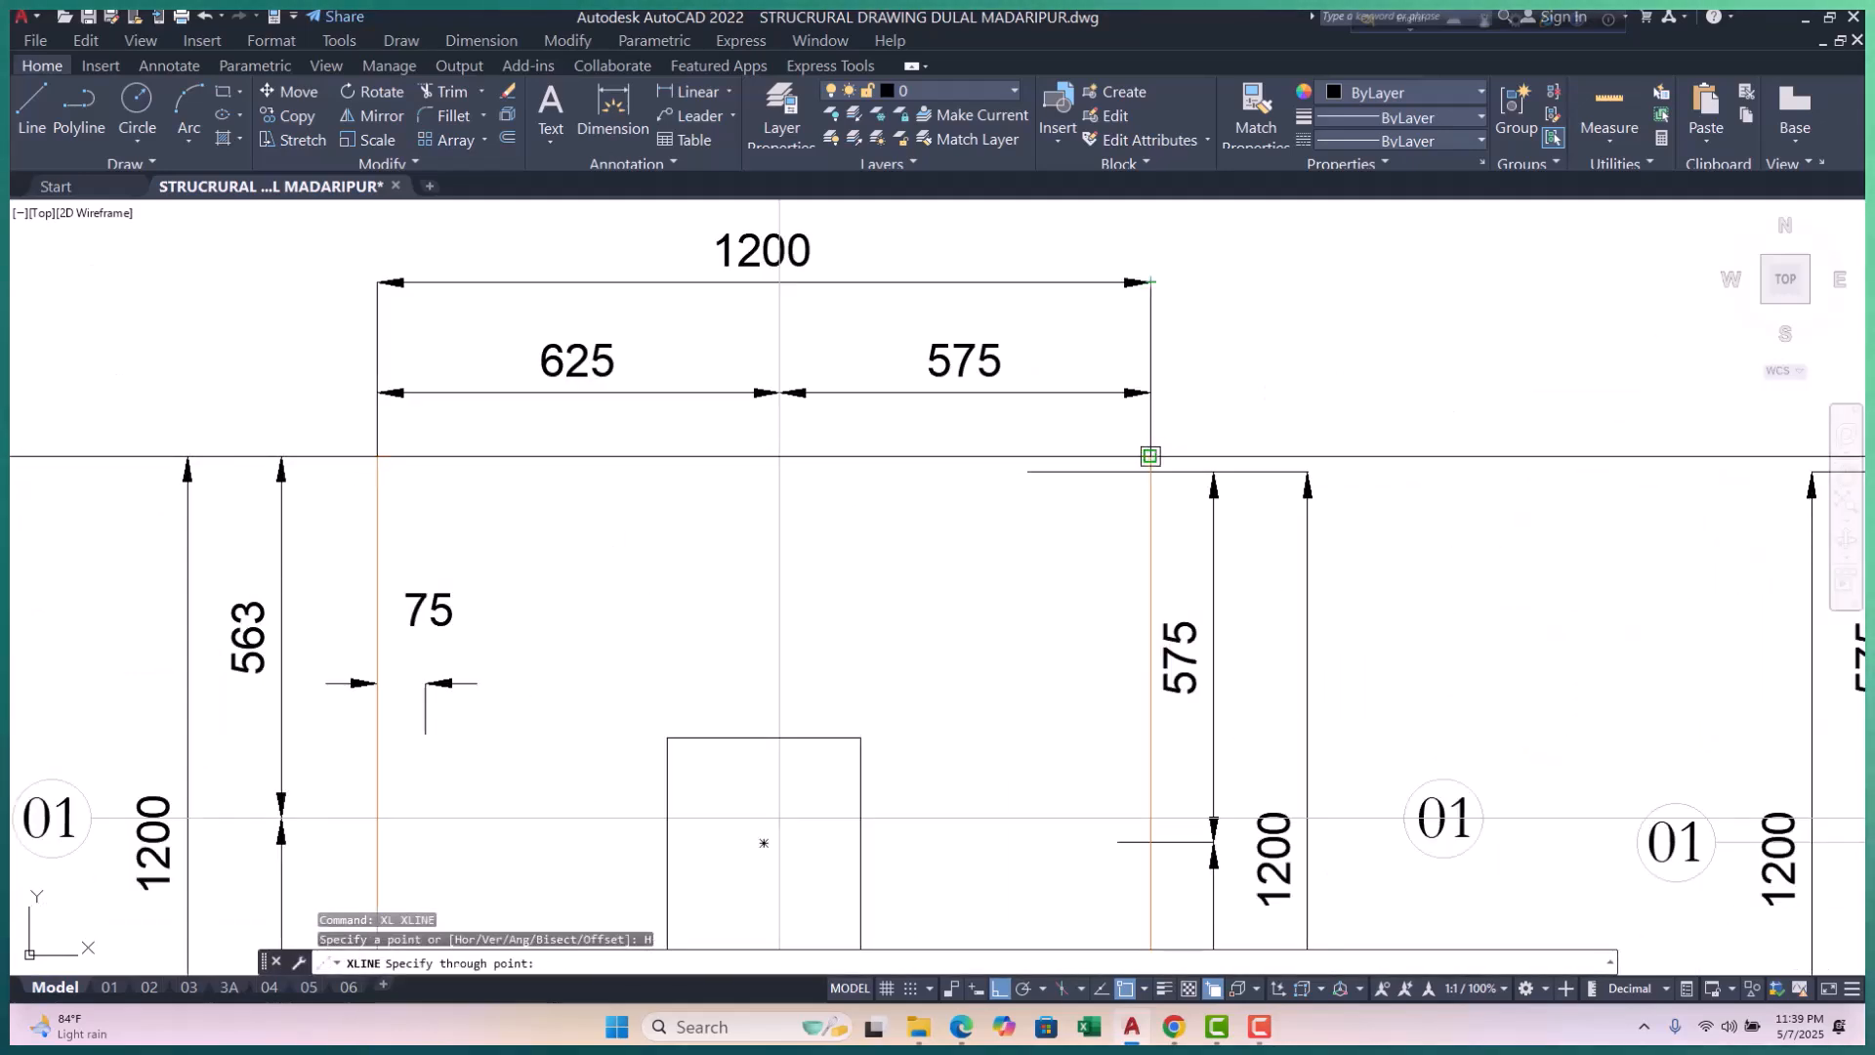
pyautogui.click(1151, 456)
pyautogui.scroll(-4, 1214, 481)
pyautogui.press('Escape')
pyautogui.press('Escape')
pyautogui.press('Escape')
pyautogui.moveTo(784, 428); pyautogui.dragTo(775, 468, button='middle')
pyautogui.press('Escape')
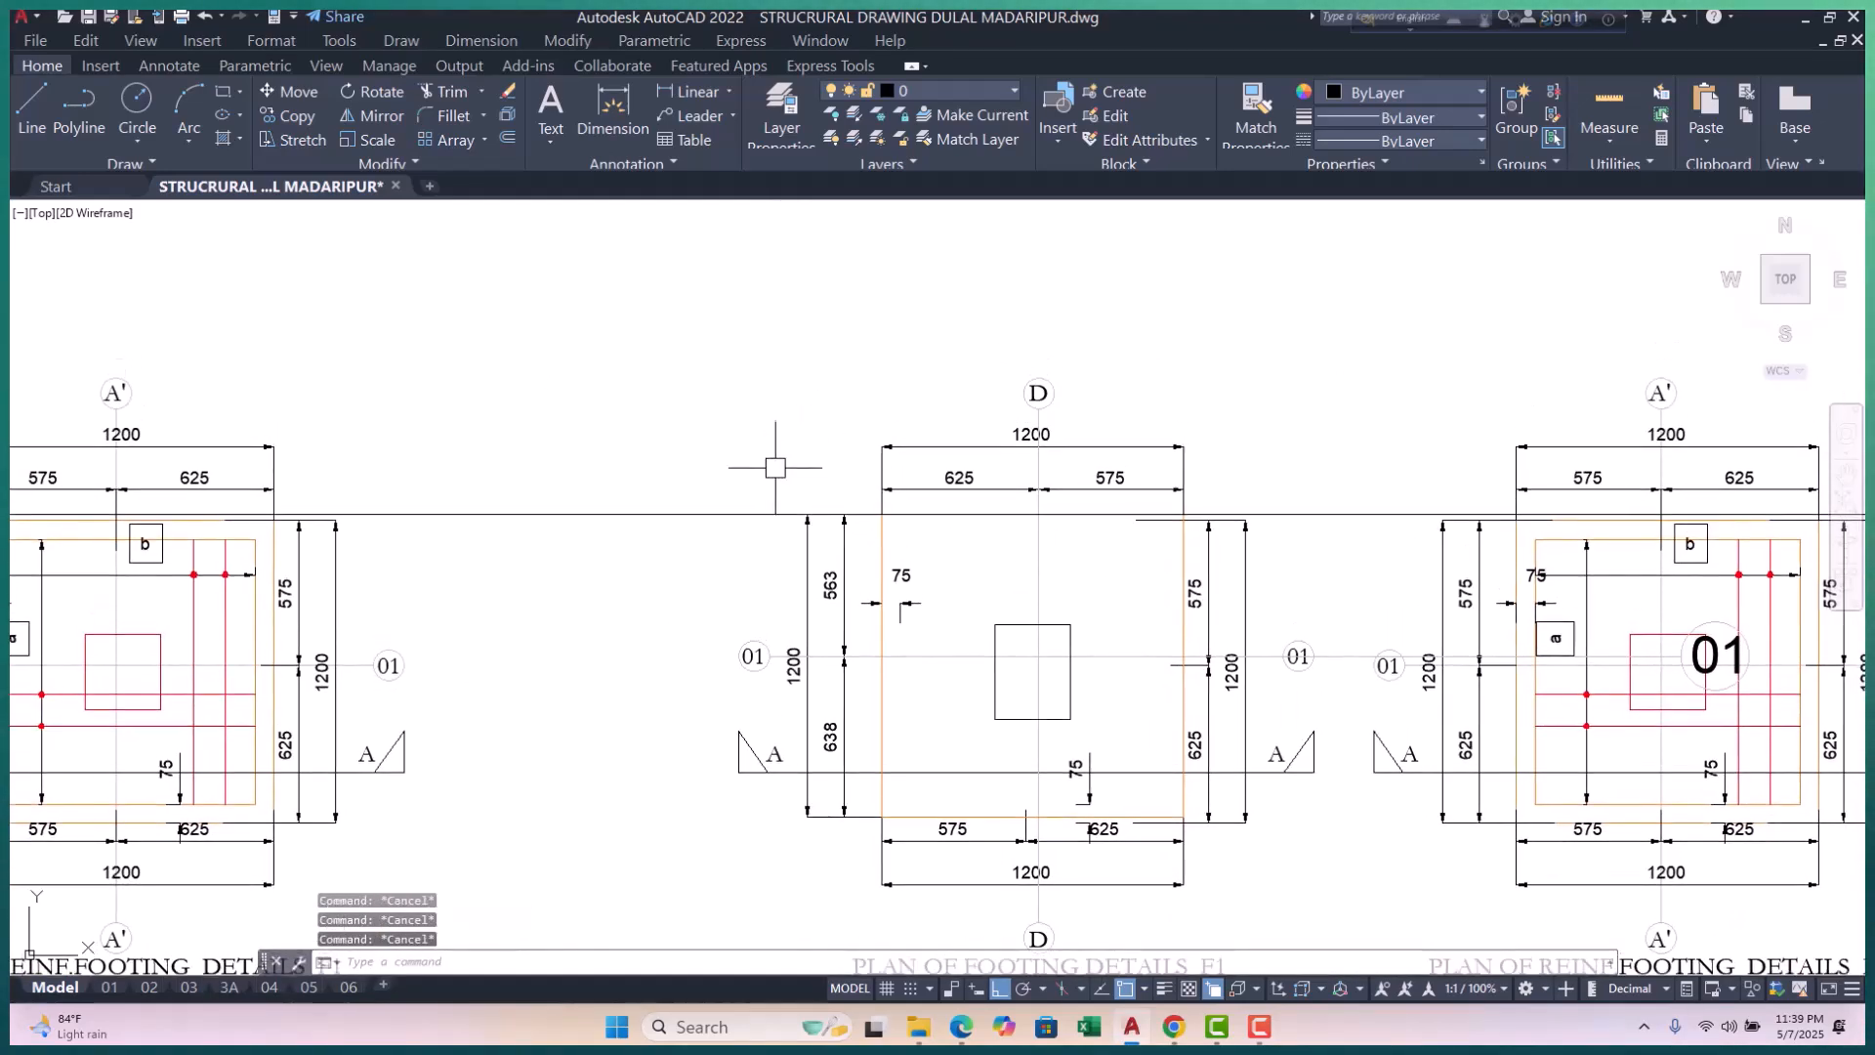
# Step: Offset the horizontal construction line upward three times in succession, each 150 from the previous line
pyautogui.write('o')
pyautogui.press('Return')
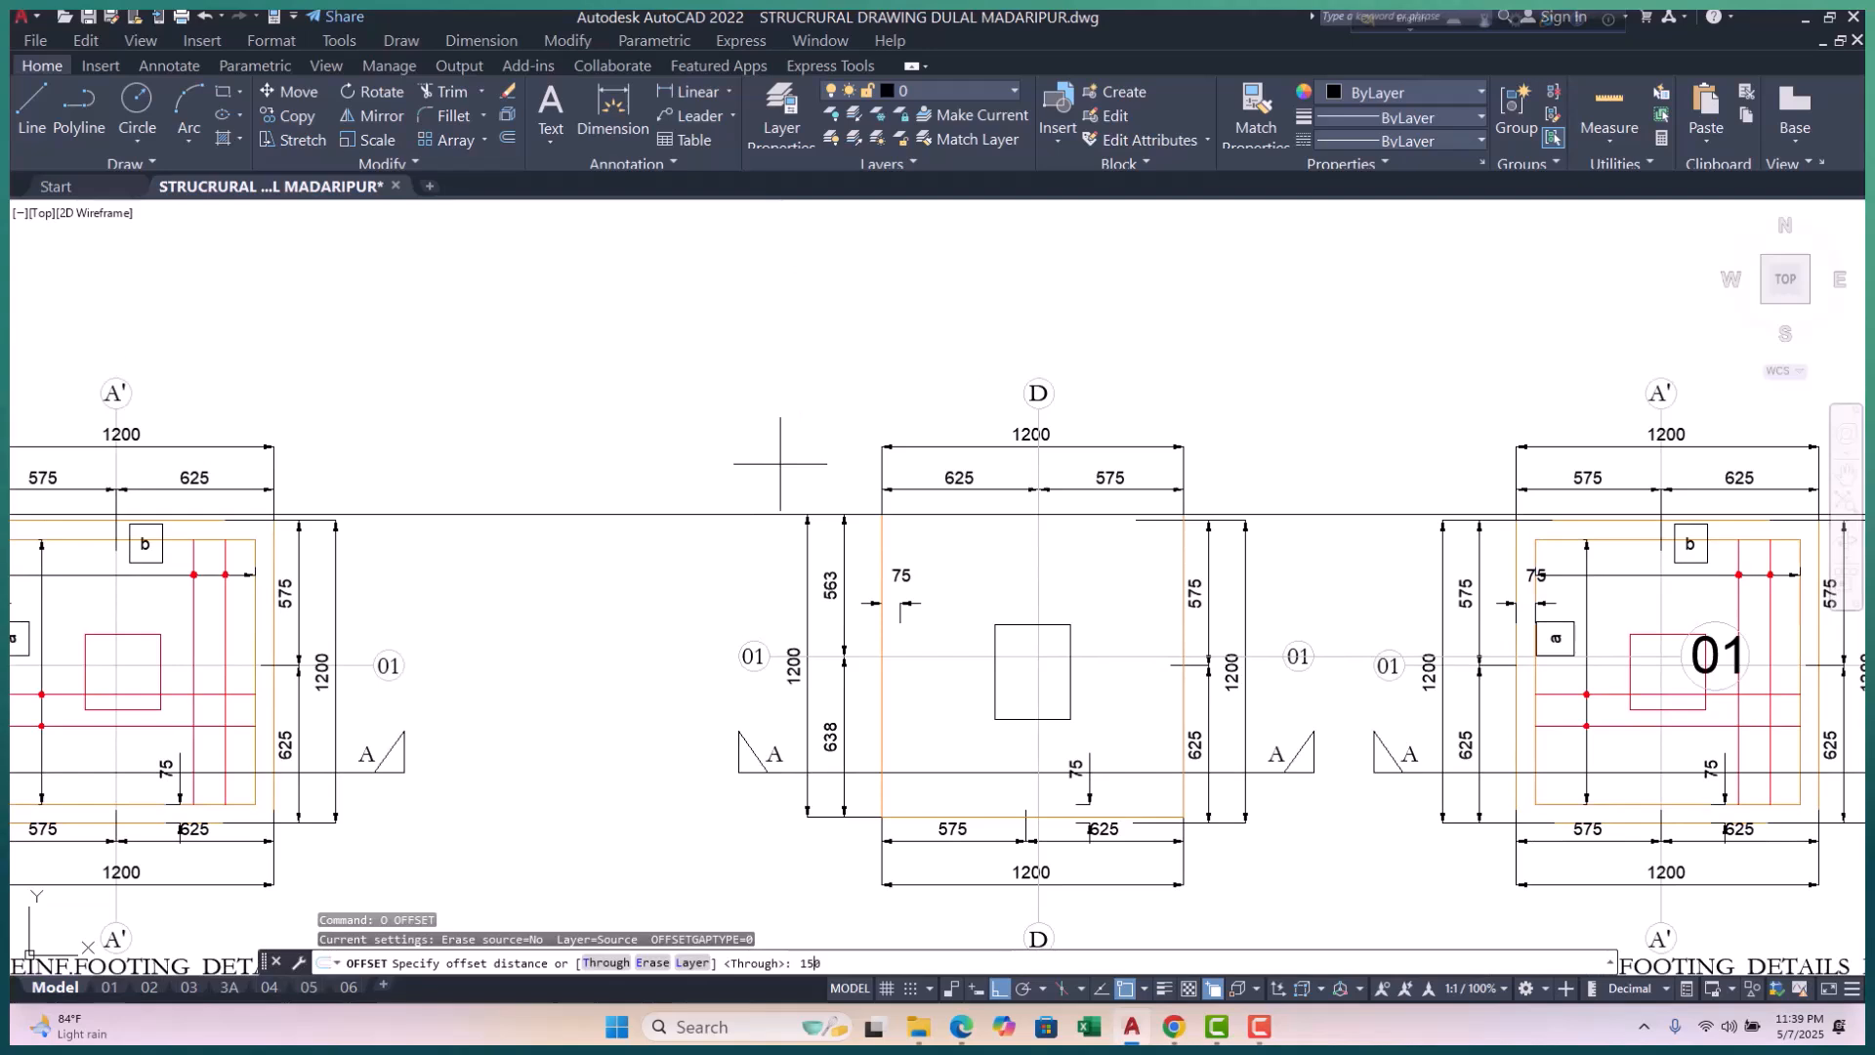
pyautogui.press('Return')
pyautogui.click(737, 514)
pyautogui.click(755, 450)
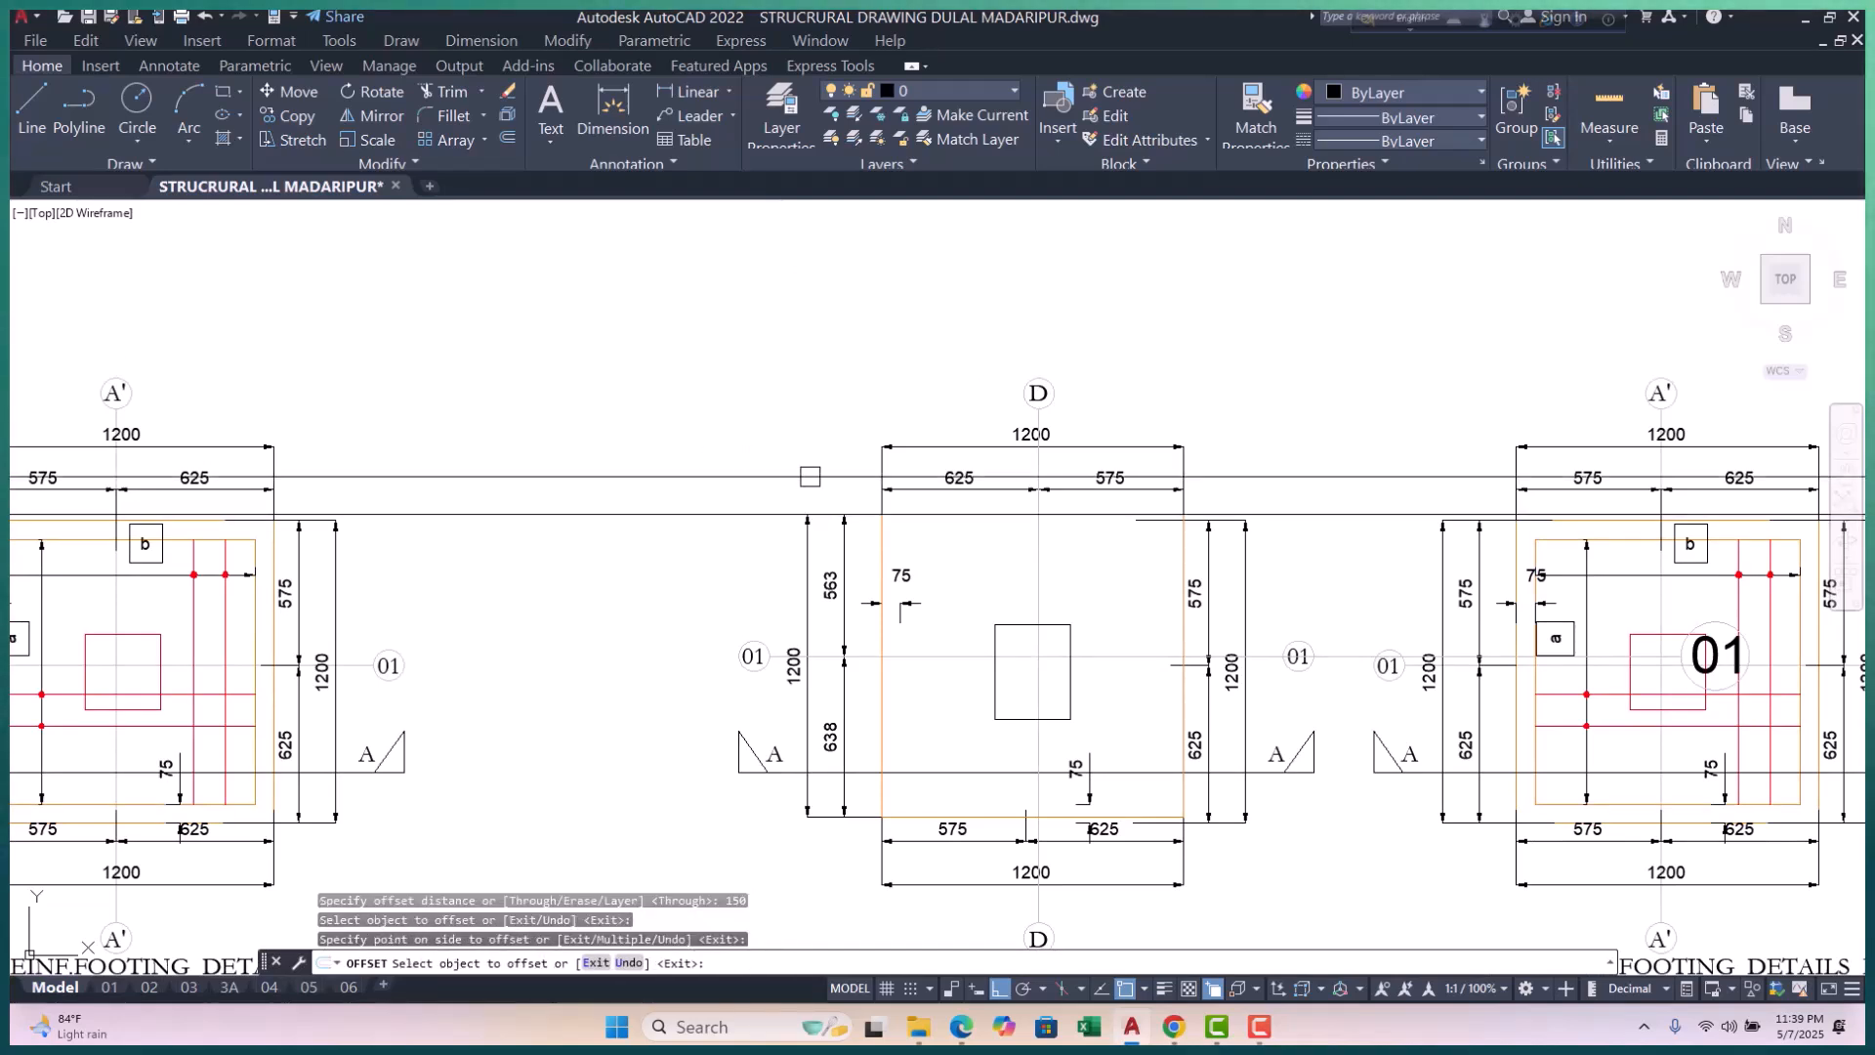
pyautogui.scroll(2, 810, 477)
pyautogui.click(810, 476)
pyautogui.click(820, 401)
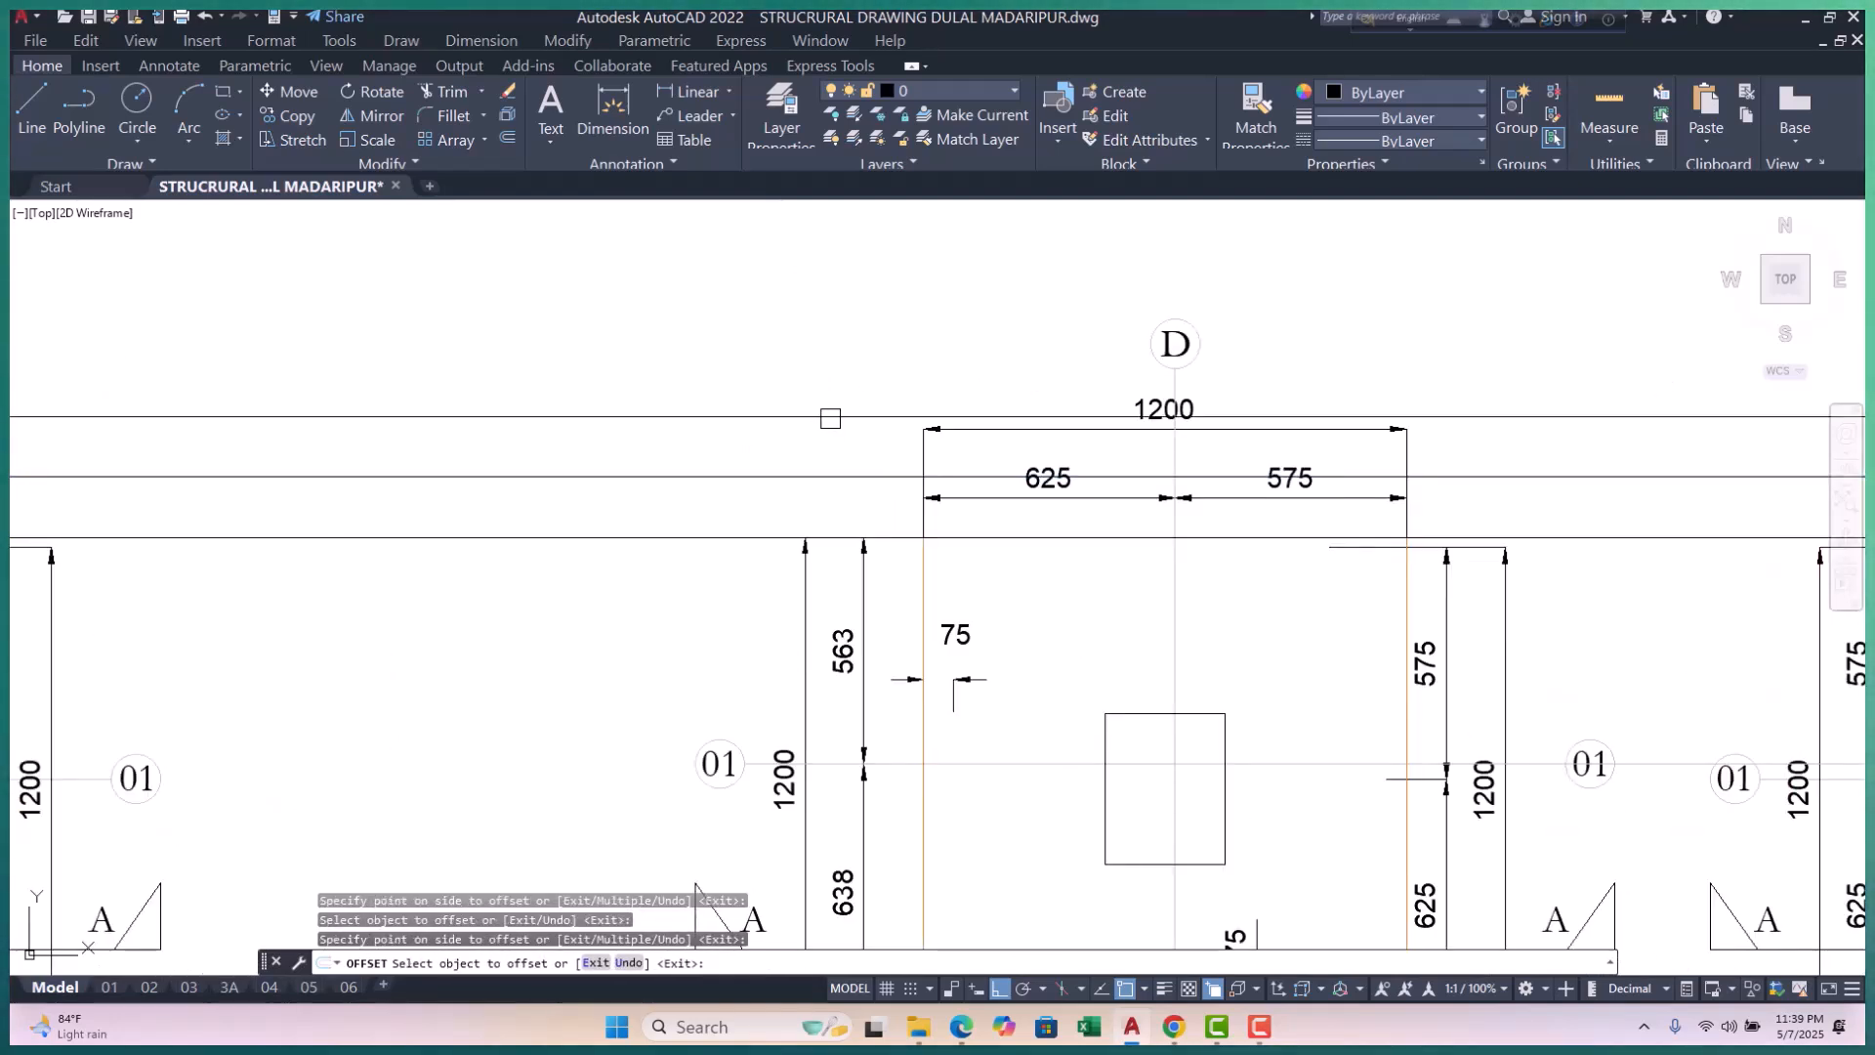
pyautogui.click(830, 418)
pyautogui.click(862, 301)
pyautogui.press('Escape')
pyautogui.press('Escape')
pyautogui.press('Escape')
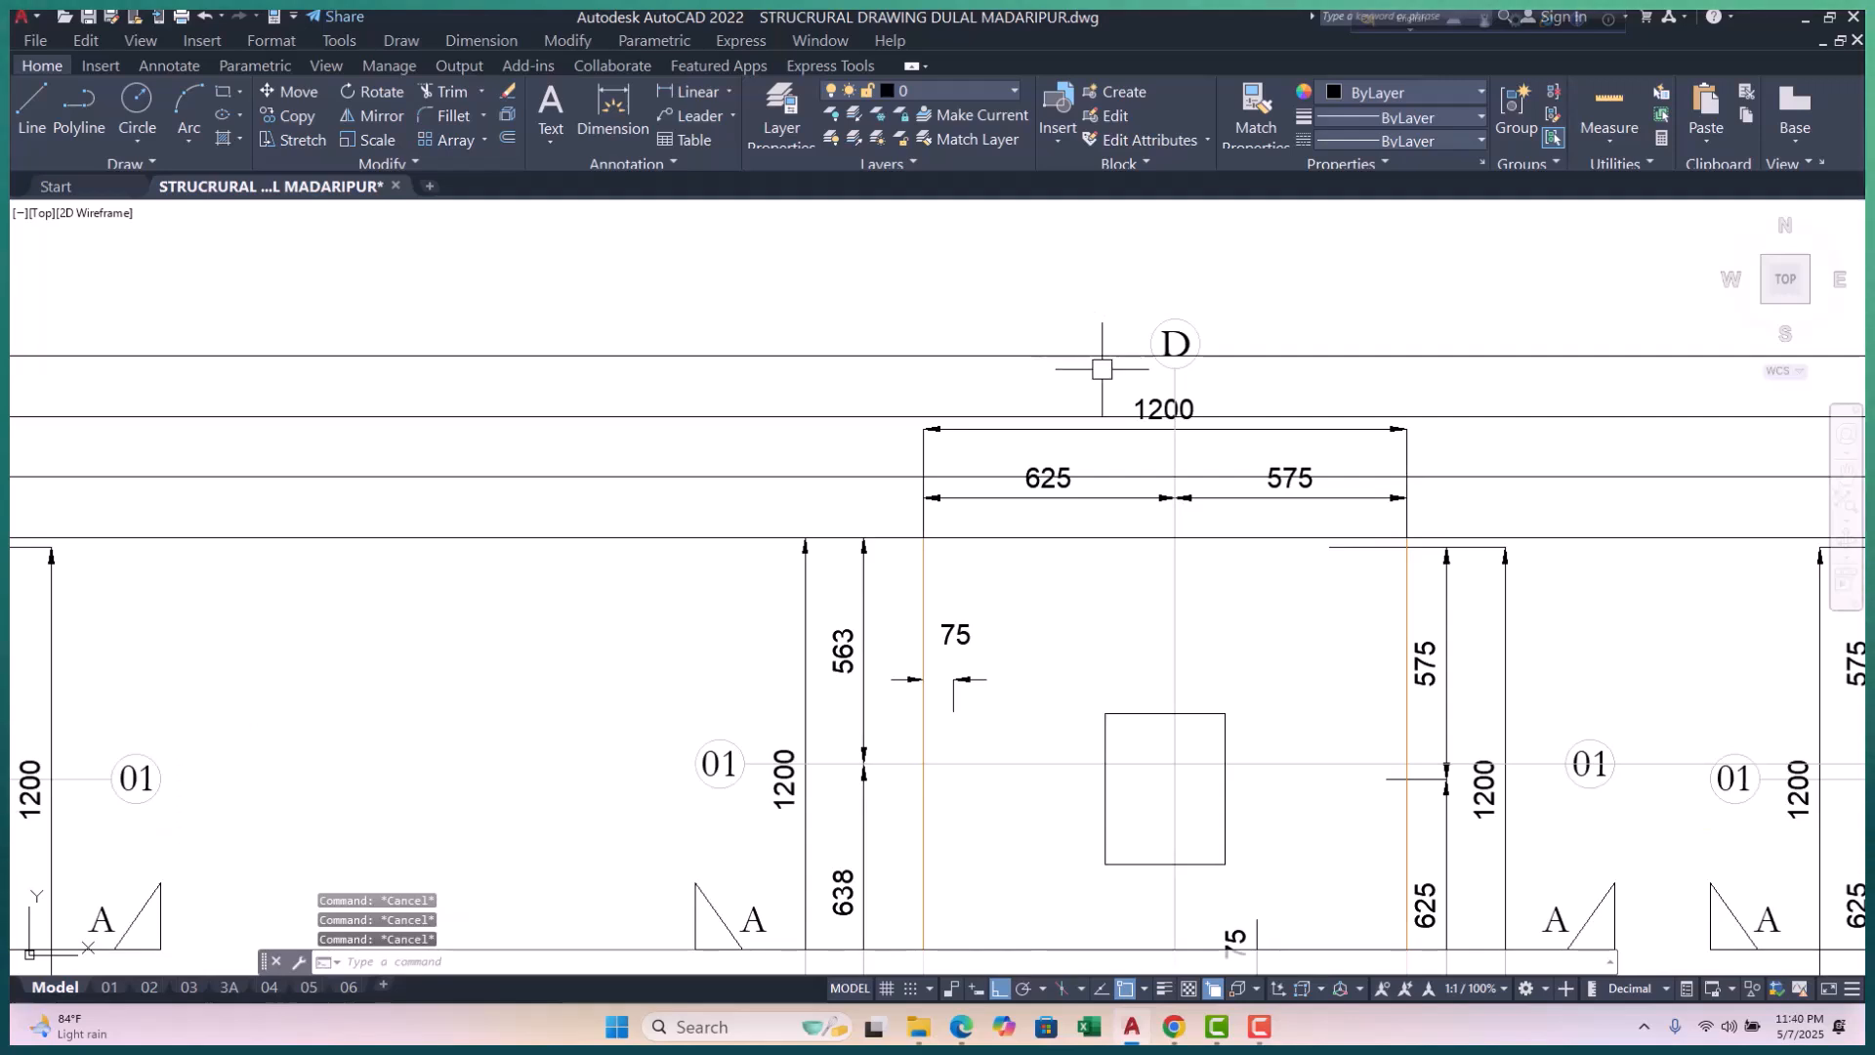
# Step: Stretch the grid D bubble and its axis line above the footing so the bubble's bottom sits on the third offset line
pyautogui.scroll(3, 1214, 331)
pyautogui.click(1231, 260)
pyautogui.click(1014, 425)
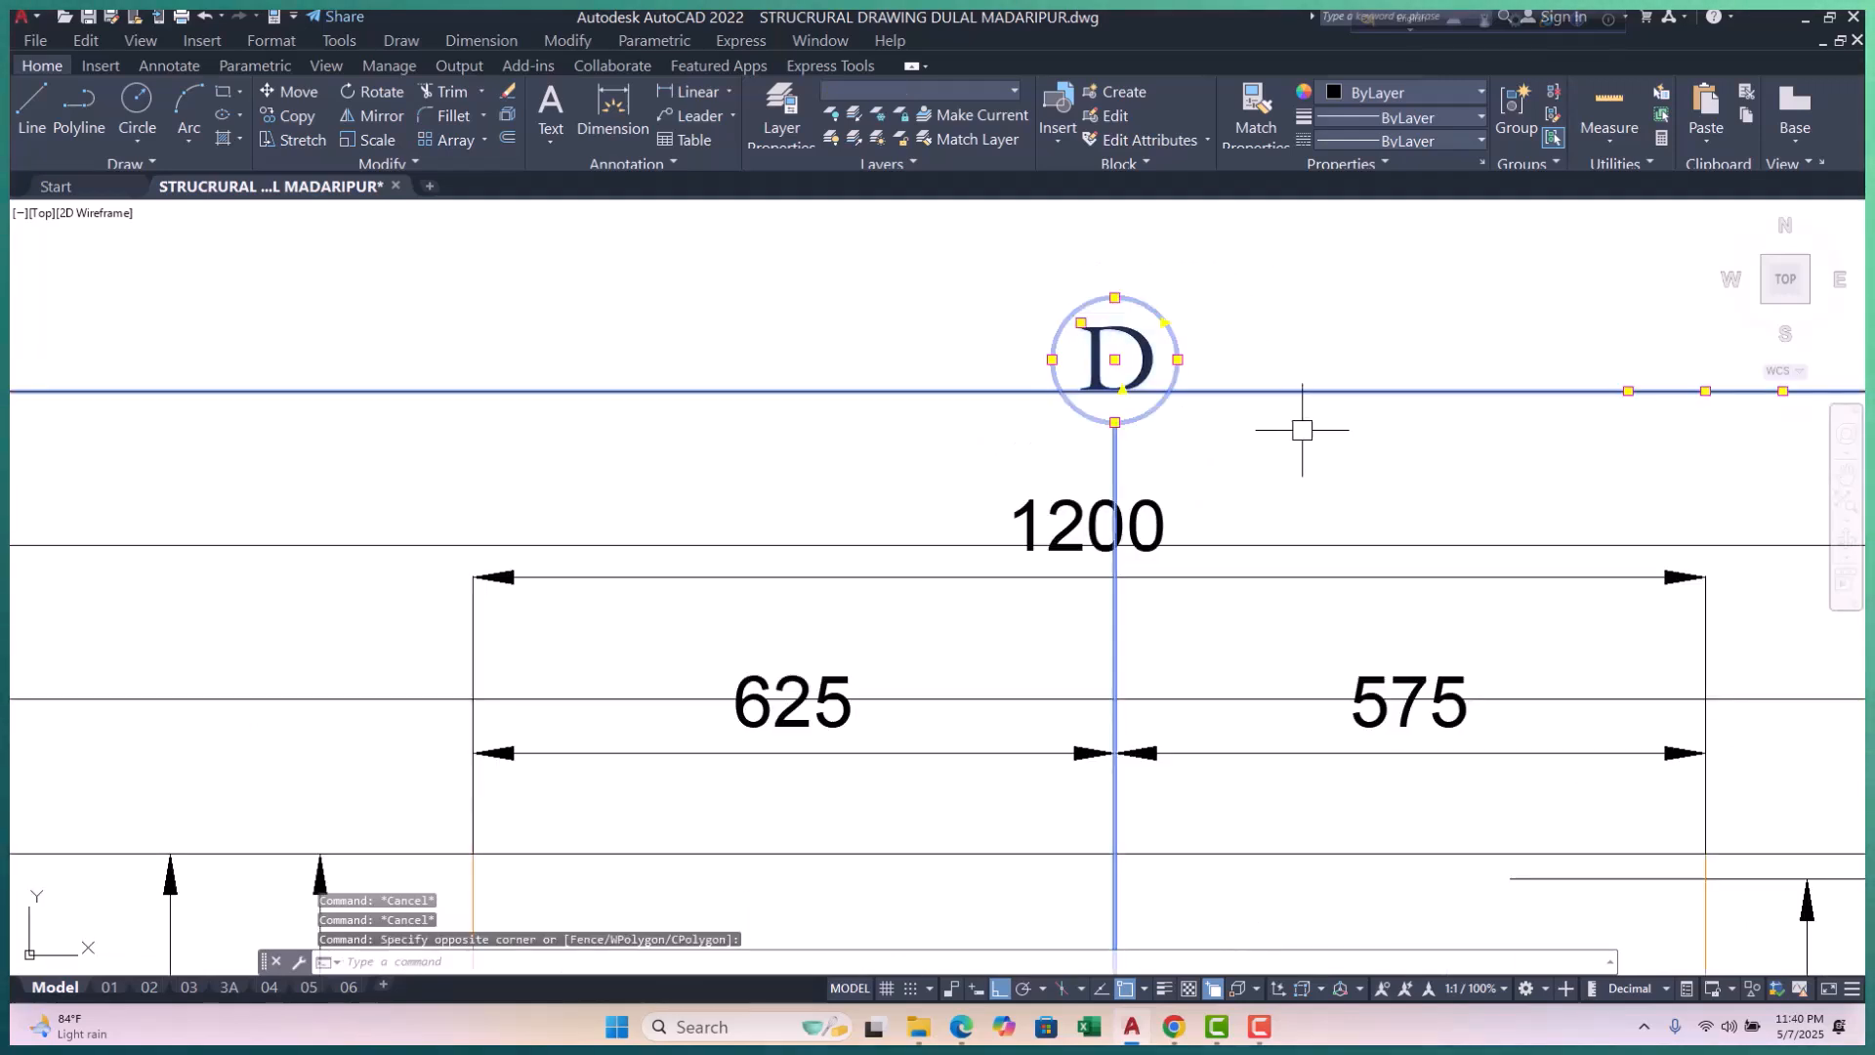
pyautogui.keyDown('shift'); pyautogui.click(1314, 441); pyautogui.keyUp('shift')
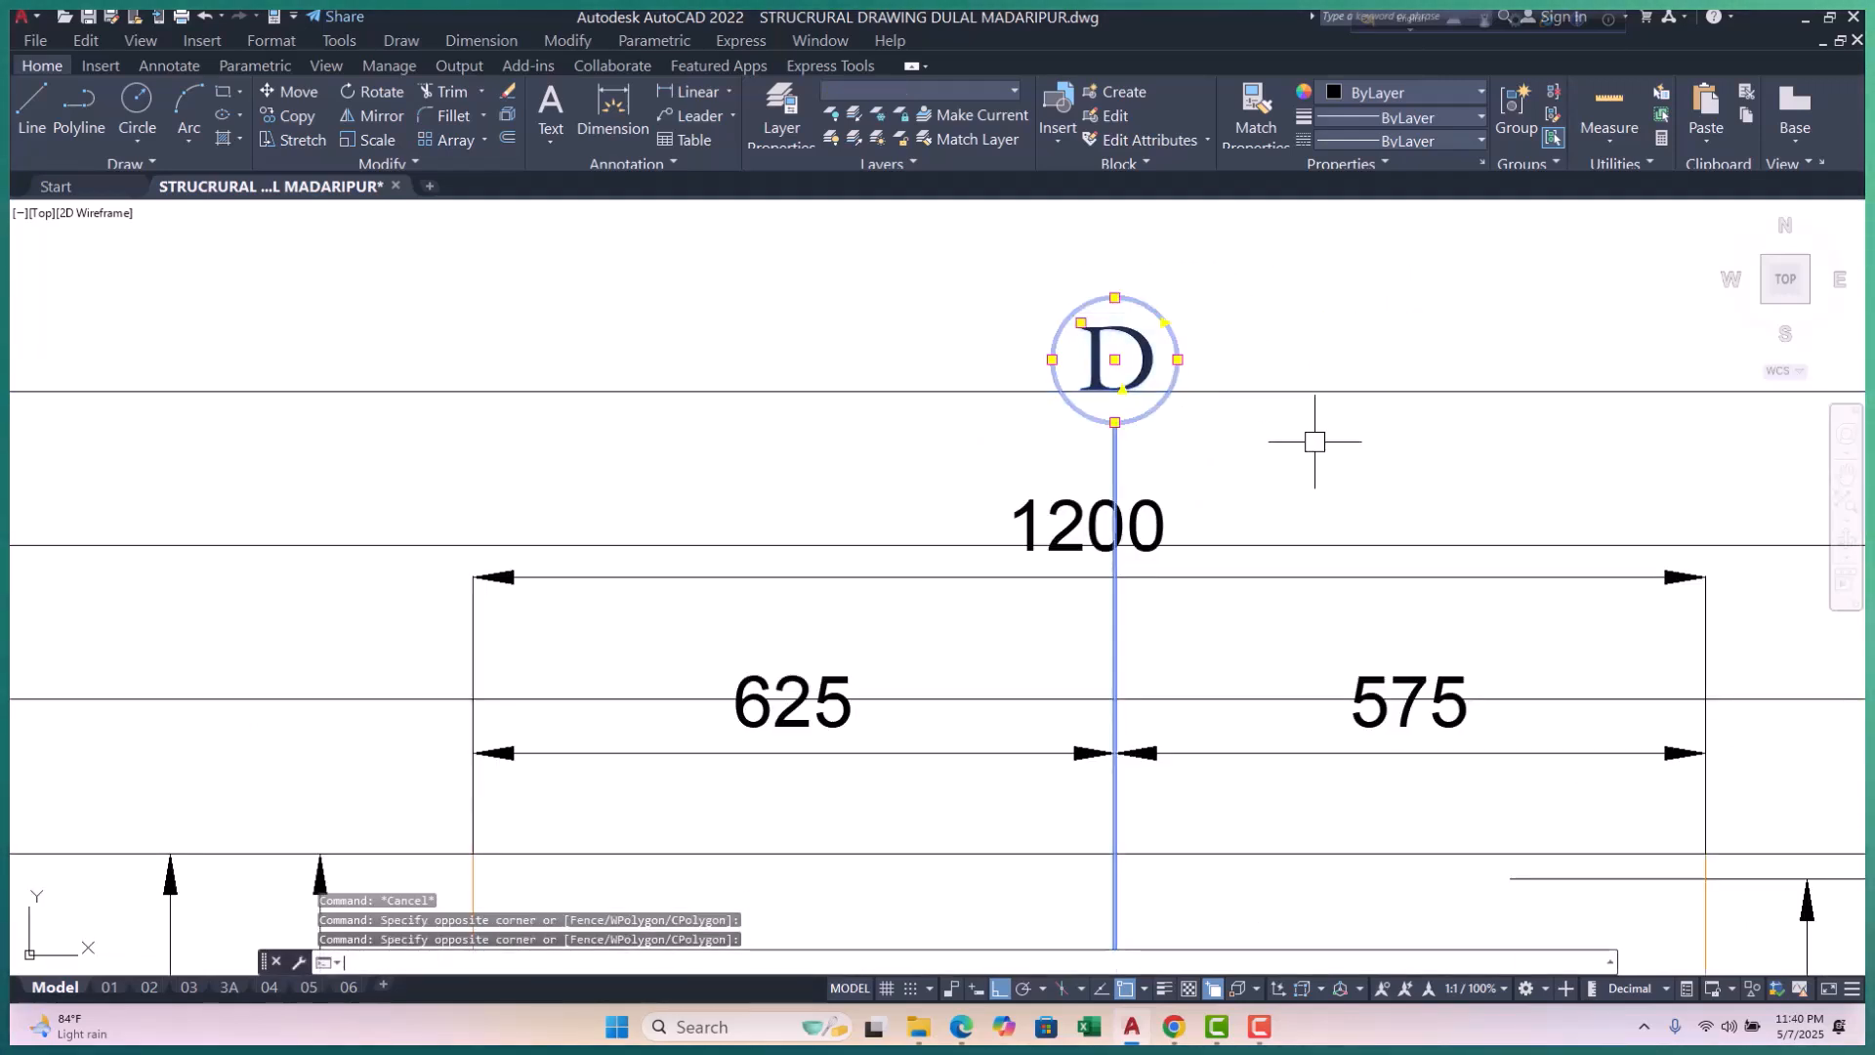
pyautogui.write('s')
pyautogui.press('Return')
pyautogui.scroll(4, 1177, 413)
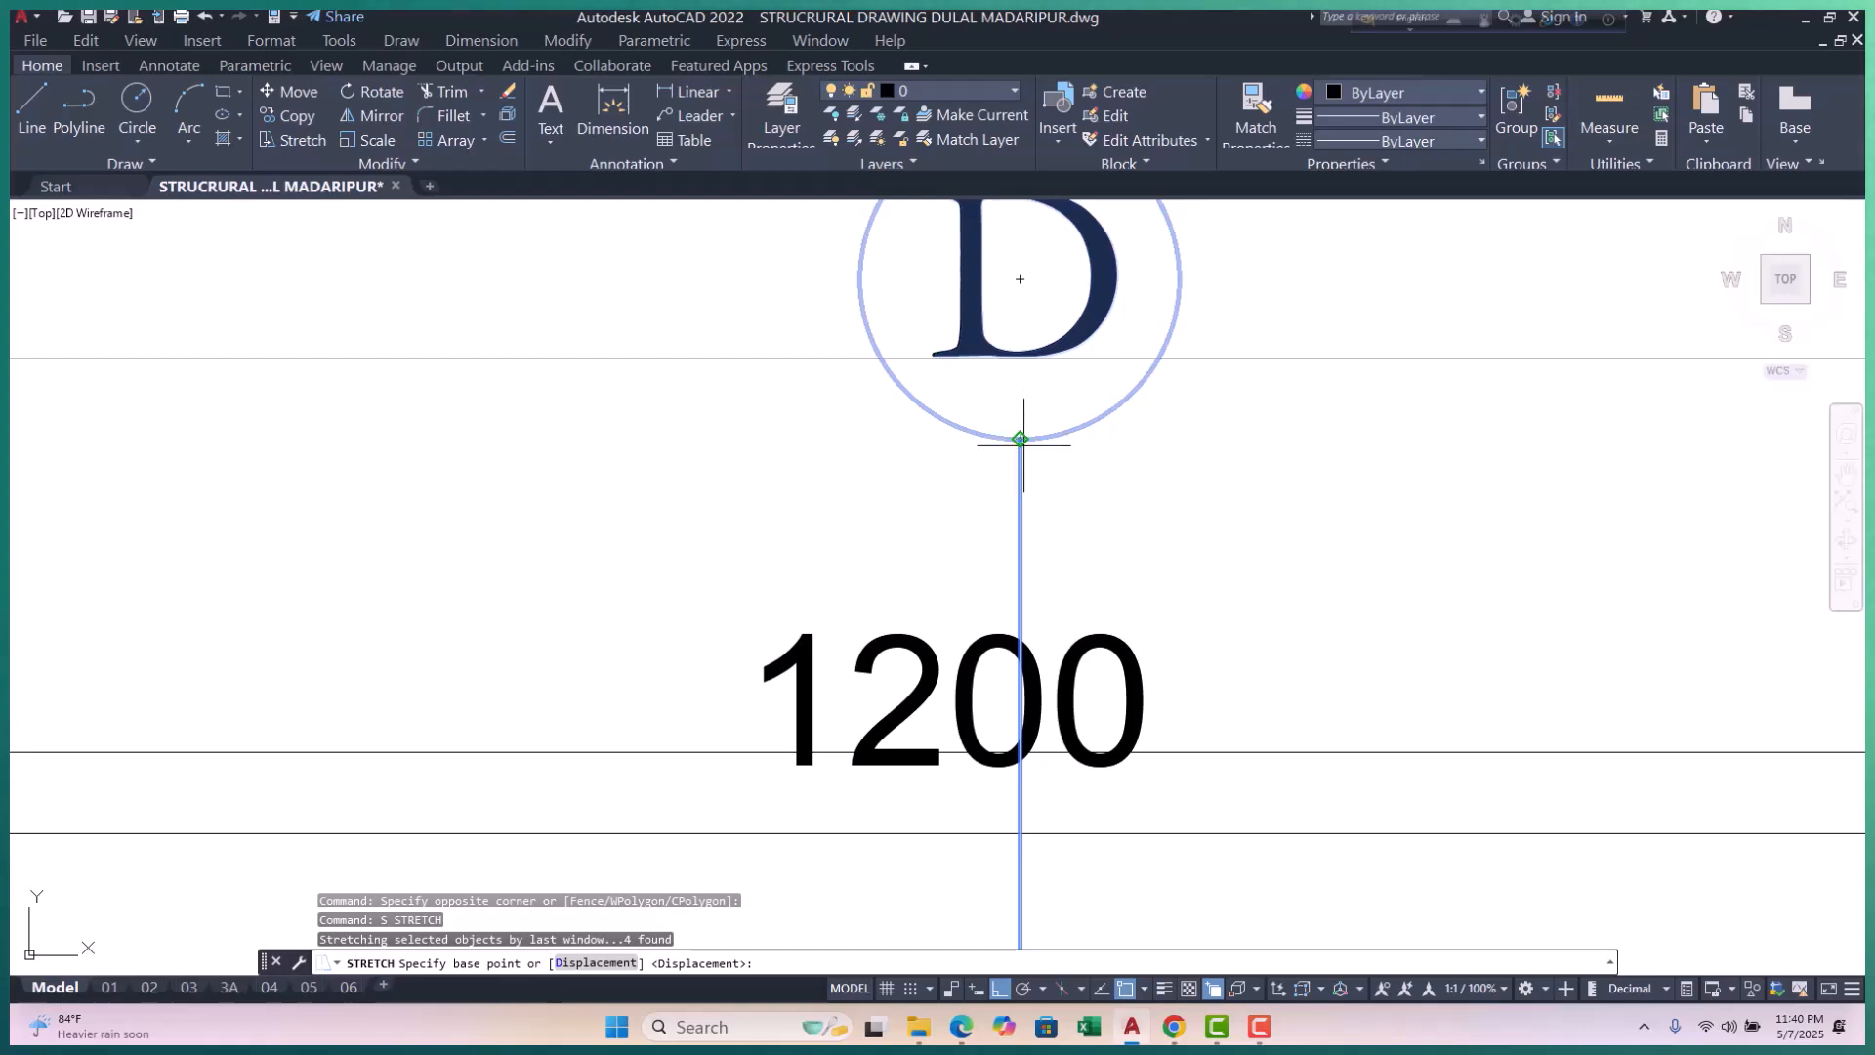
pyautogui.click(1021, 437)
pyautogui.scroll(-6, 1027, 391)
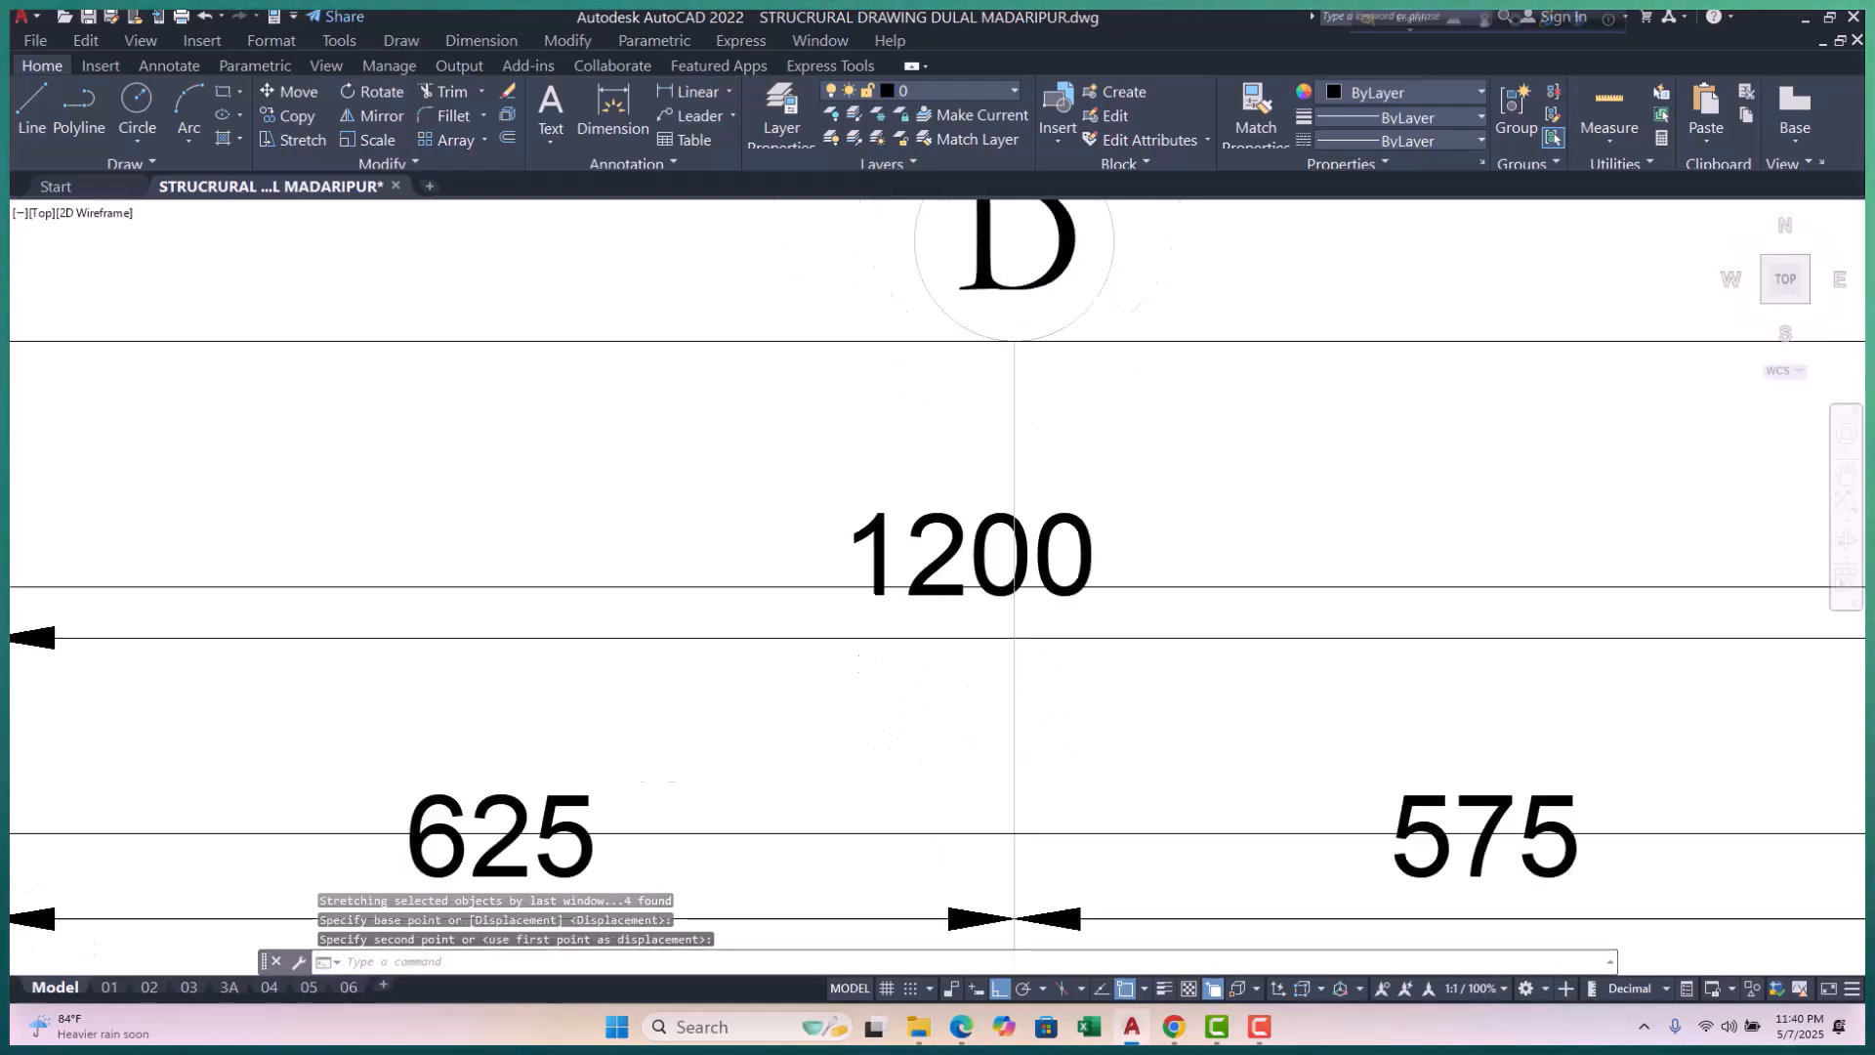
# Step: Move the overall 1200 dimension line above the grid D footing onto the second offset line
pyautogui.scroll(4, 1001, 358)
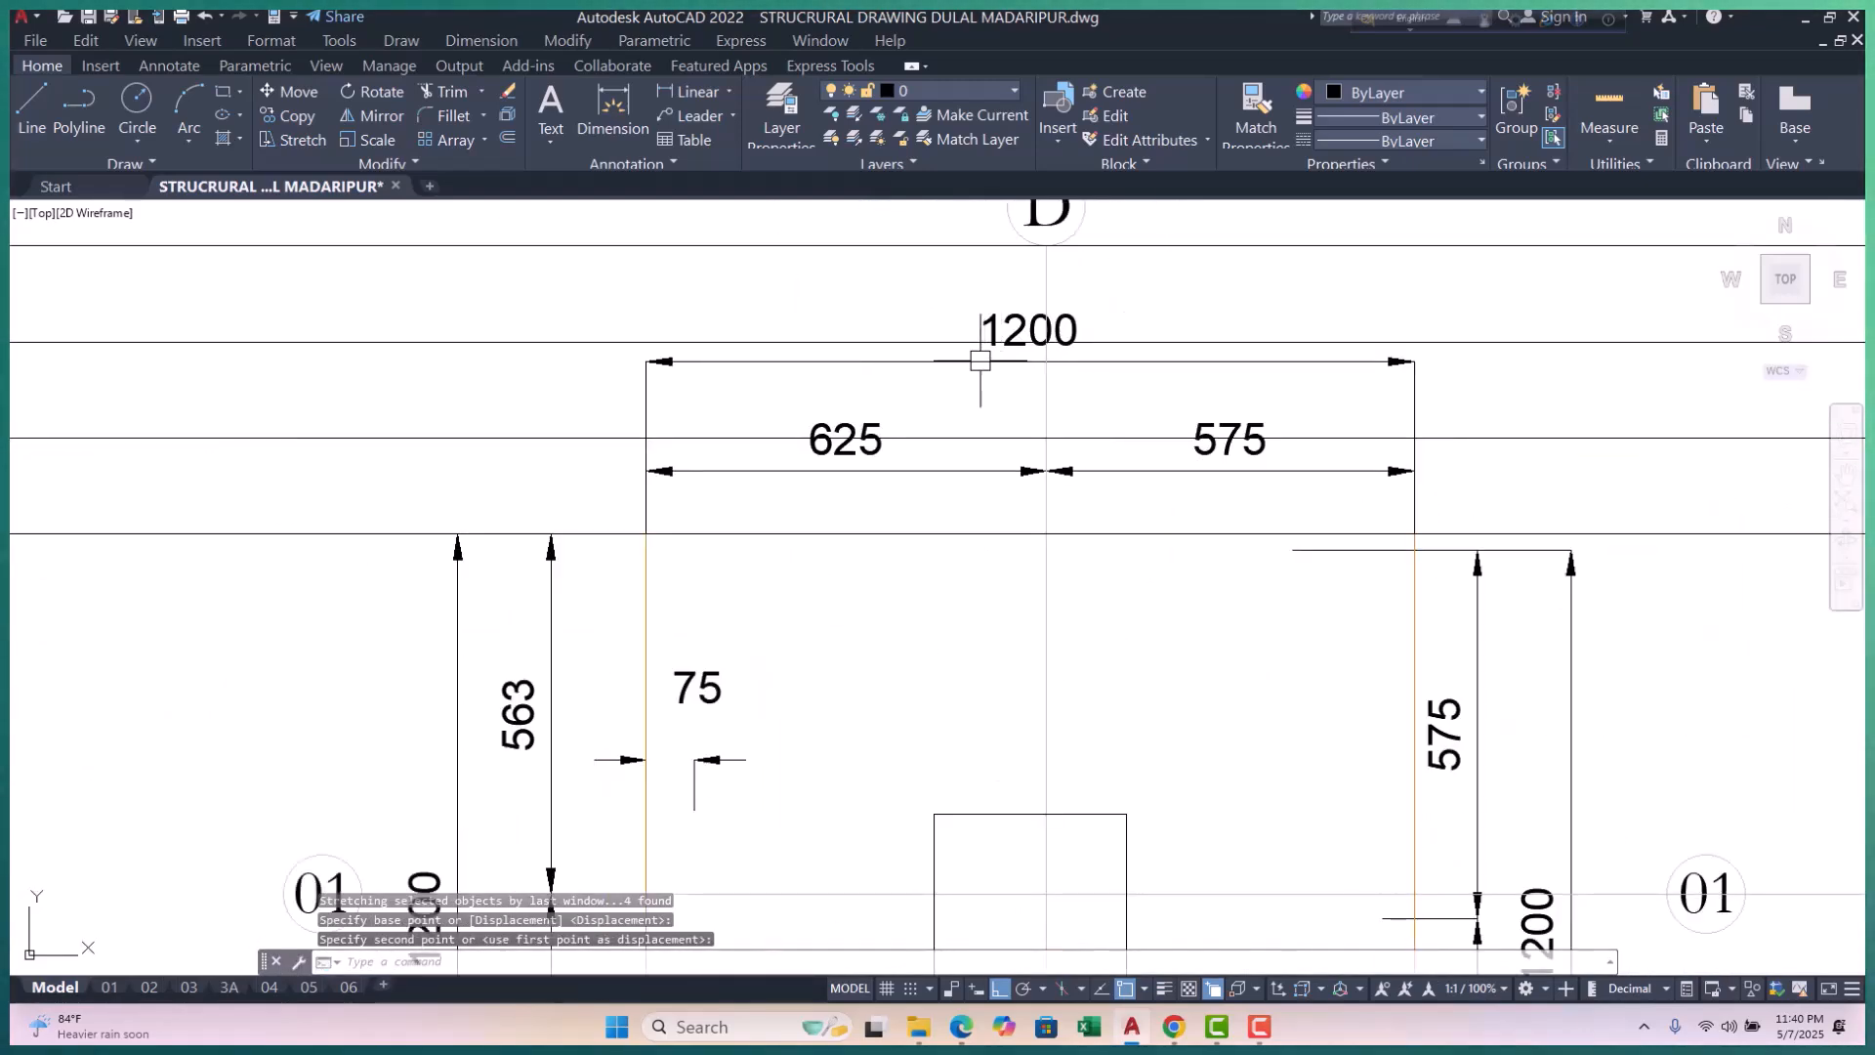
pyautogui.click(981, 362)
pyautogui.scroll(2, 1402, 357)
pyautogui.click(1423, 364)
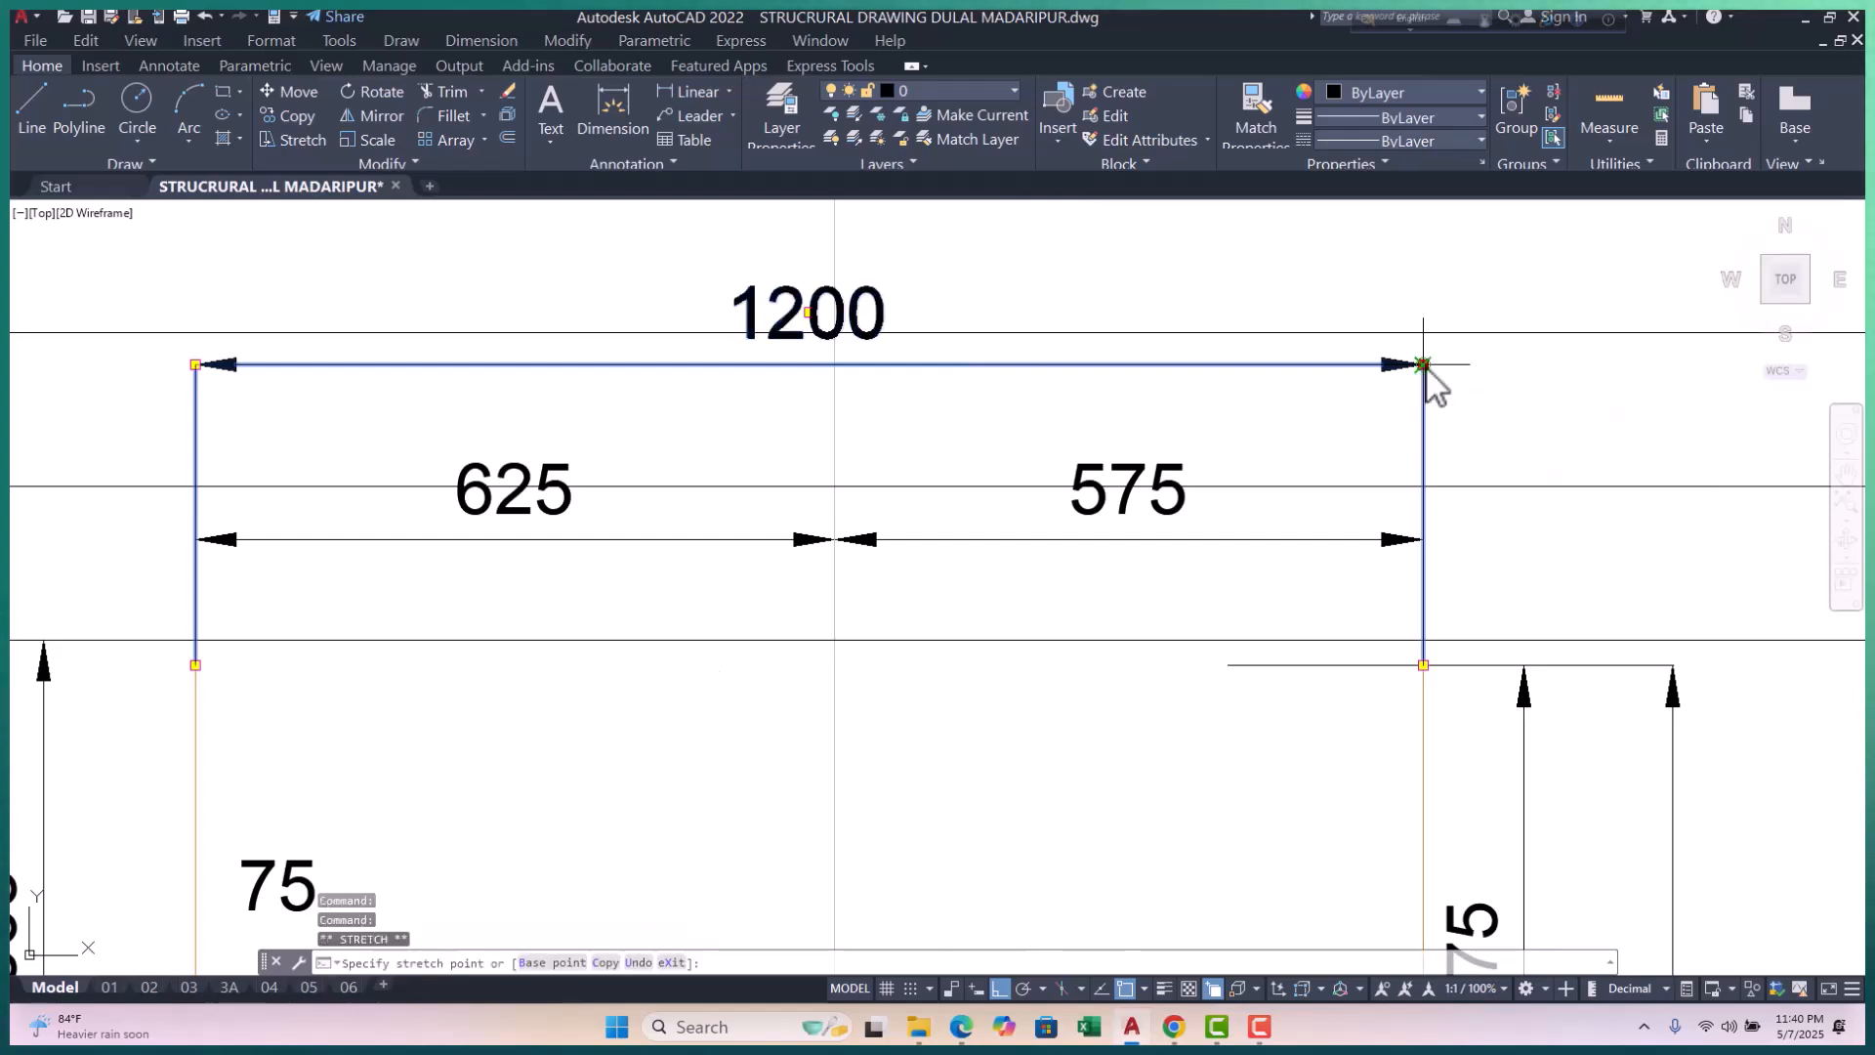
pyautogui.press('Escape')
pyautogui.press('Escape')
pyautogui.scroll(-4, 1285, 314)
pyautogui.scroll(4, 1165, 390)
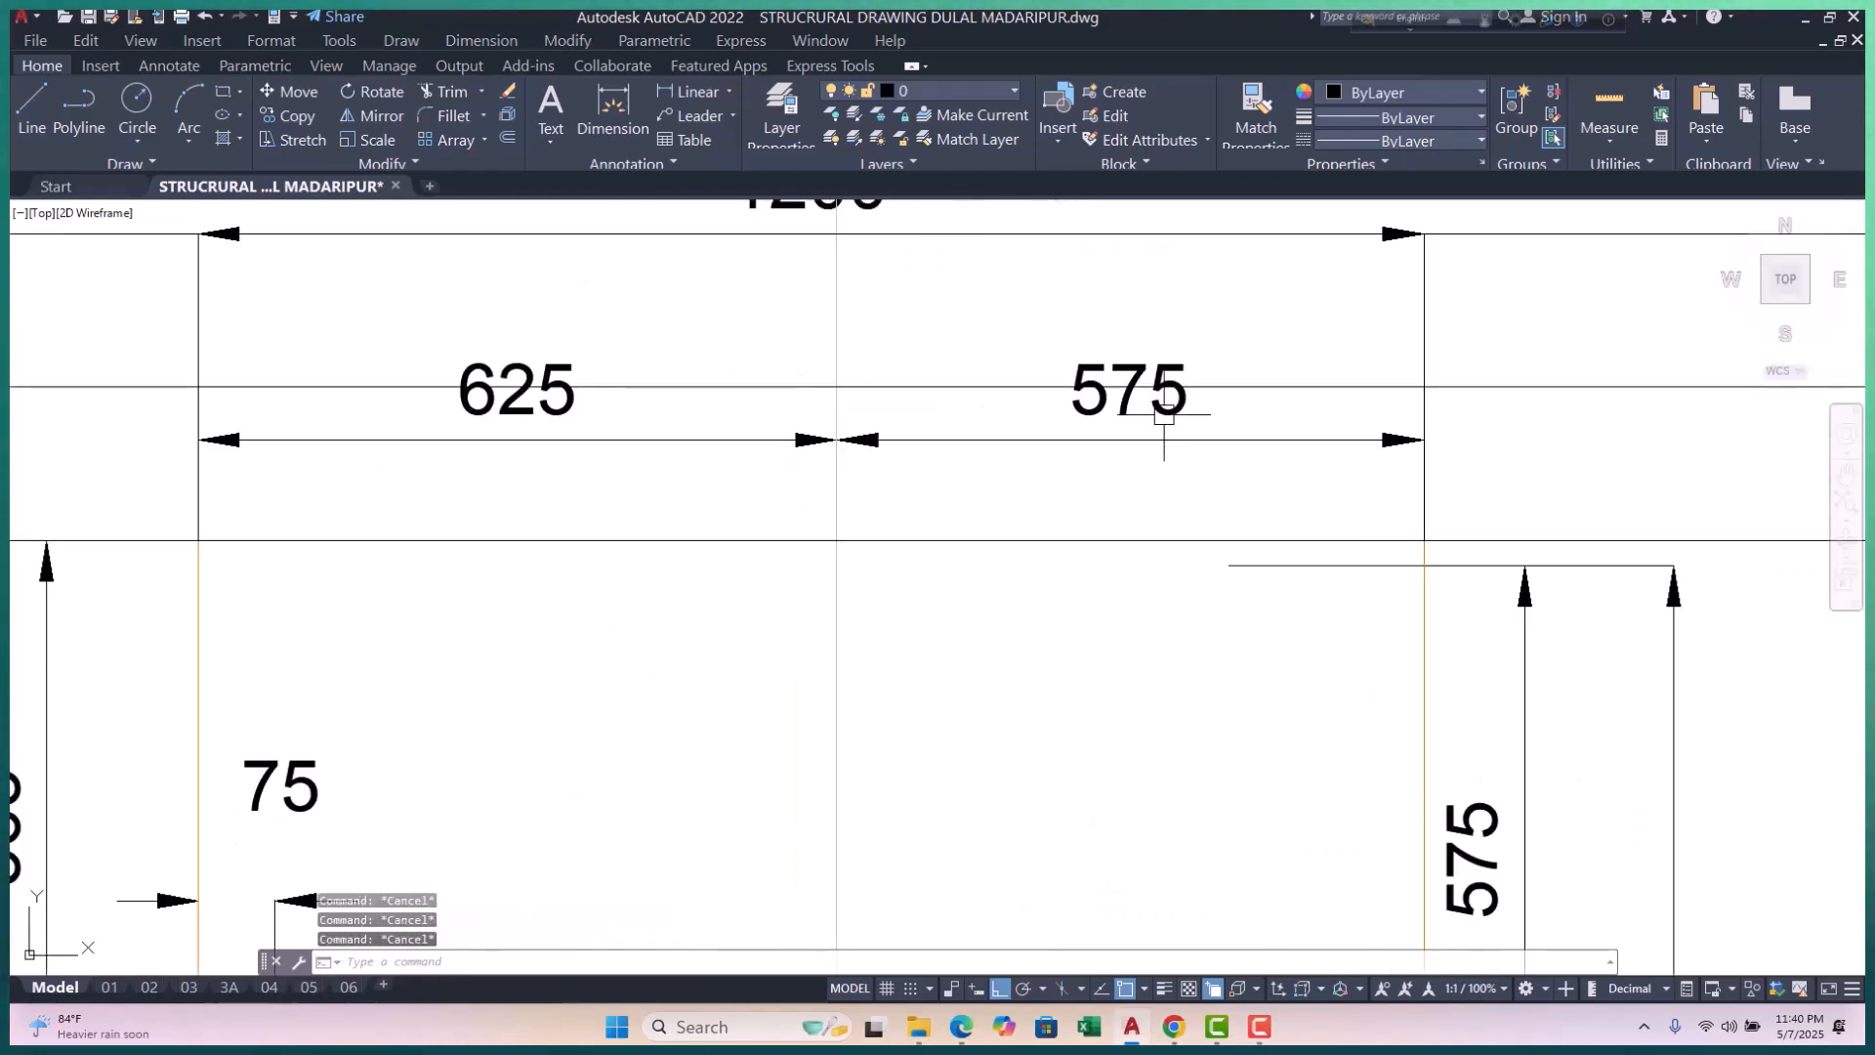
# Step: Move the 575 and 625 partial dimension lines above the grid D footing onto the first offset line
pyautogui.click(1164, 390)
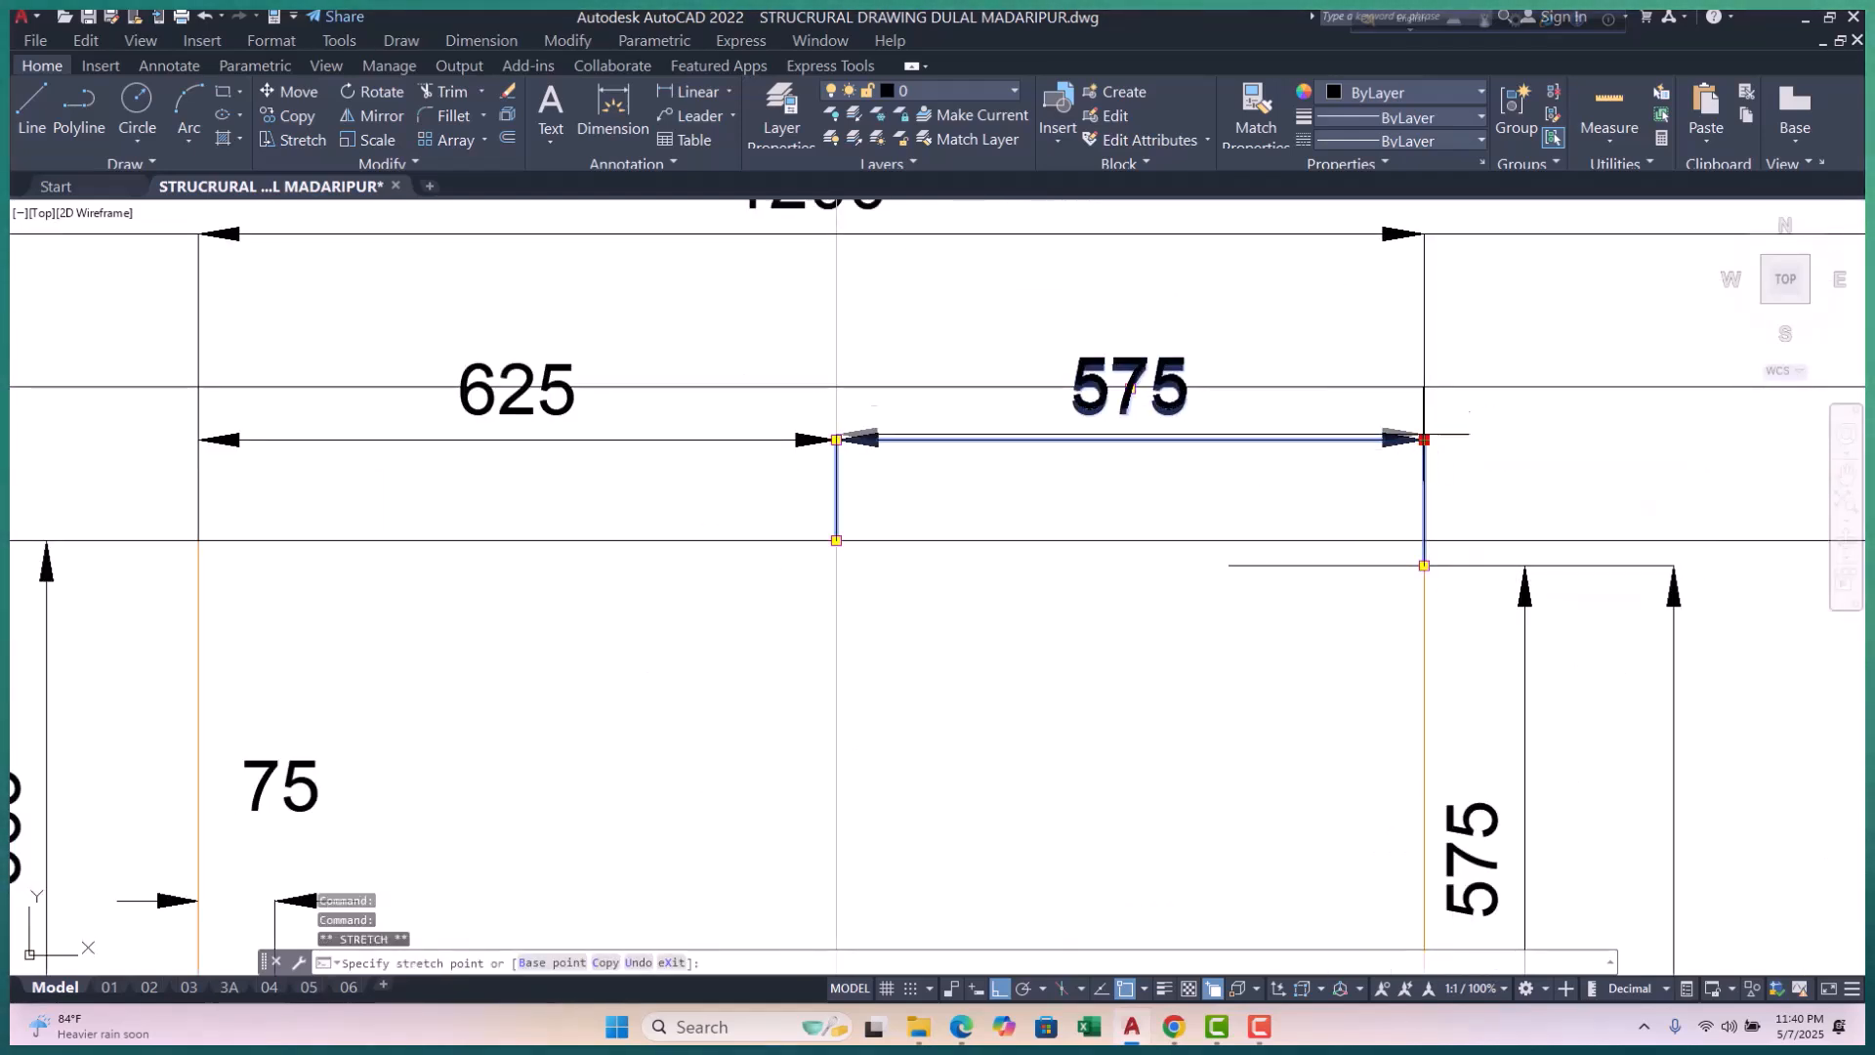
pyautogui.press('Escape')
pyautogui.scroll(-2, 977, 390)
pyautogui.scroll(2, 859, 390)
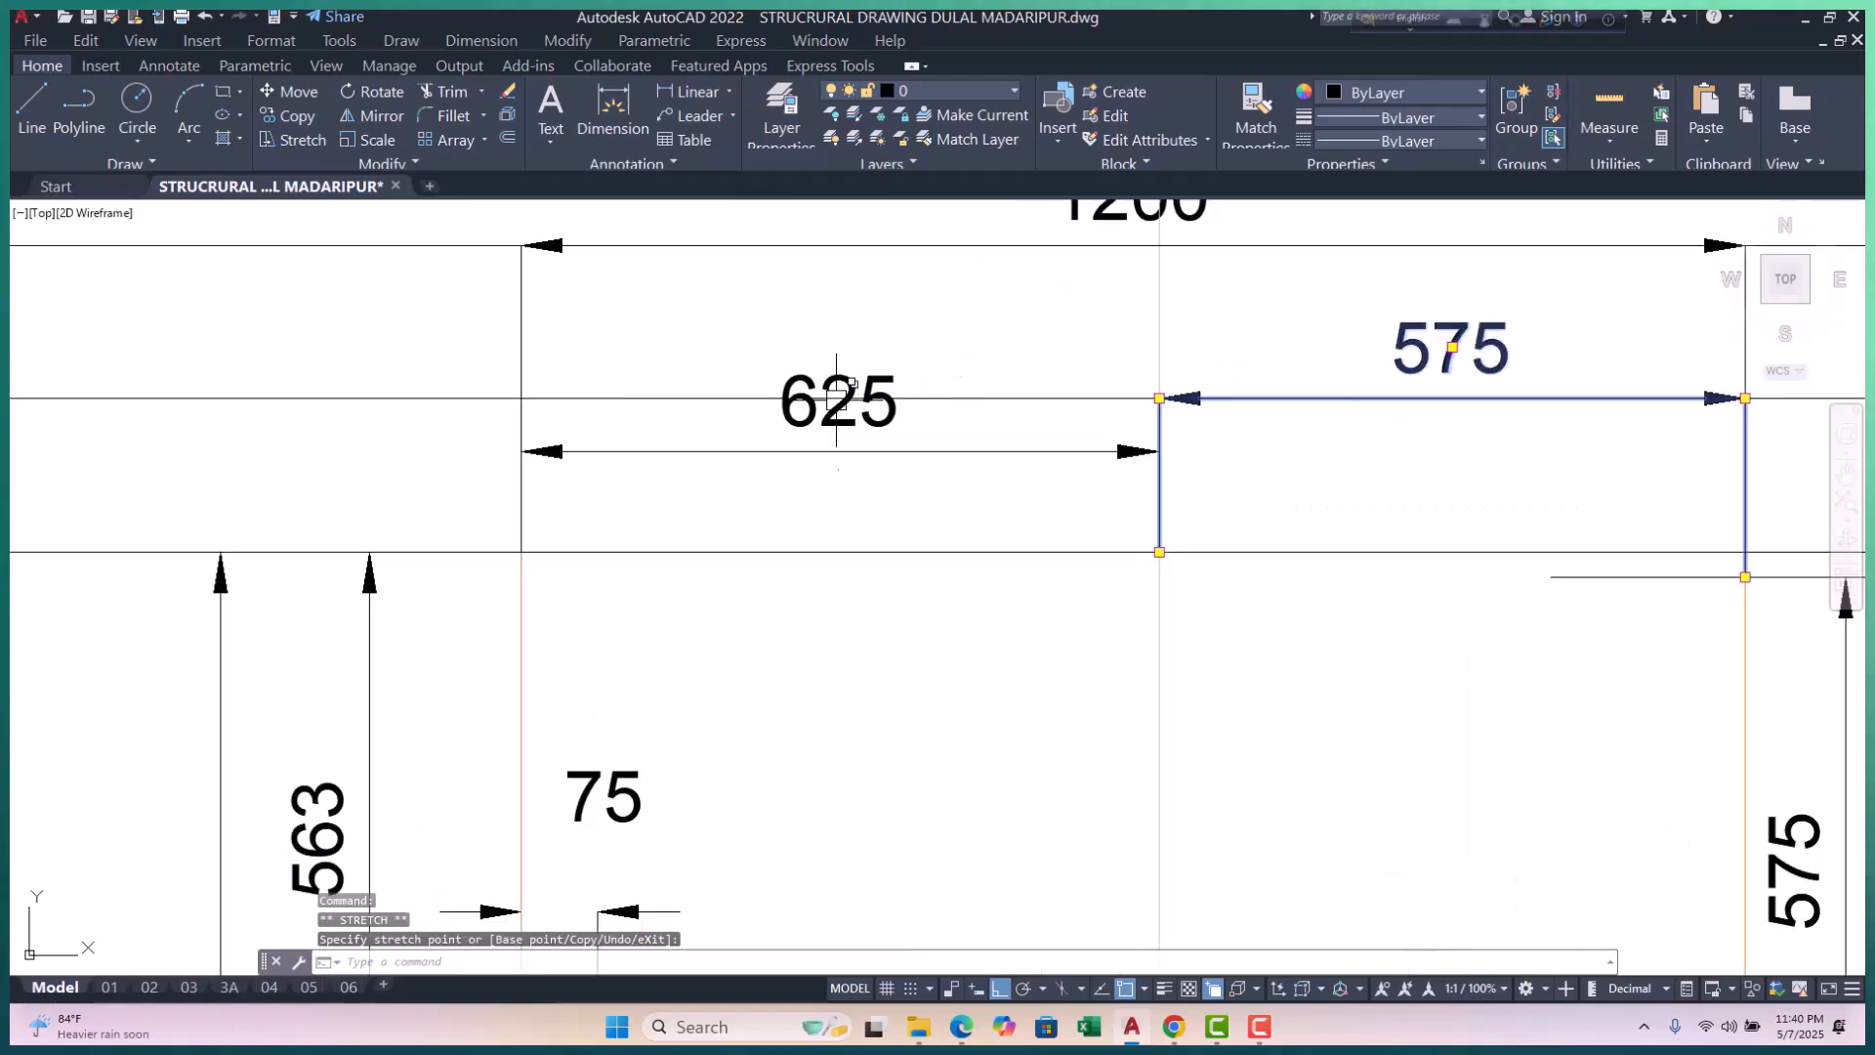
pyautogui.click(851, 430)
pyautogui.click(1159, 451)
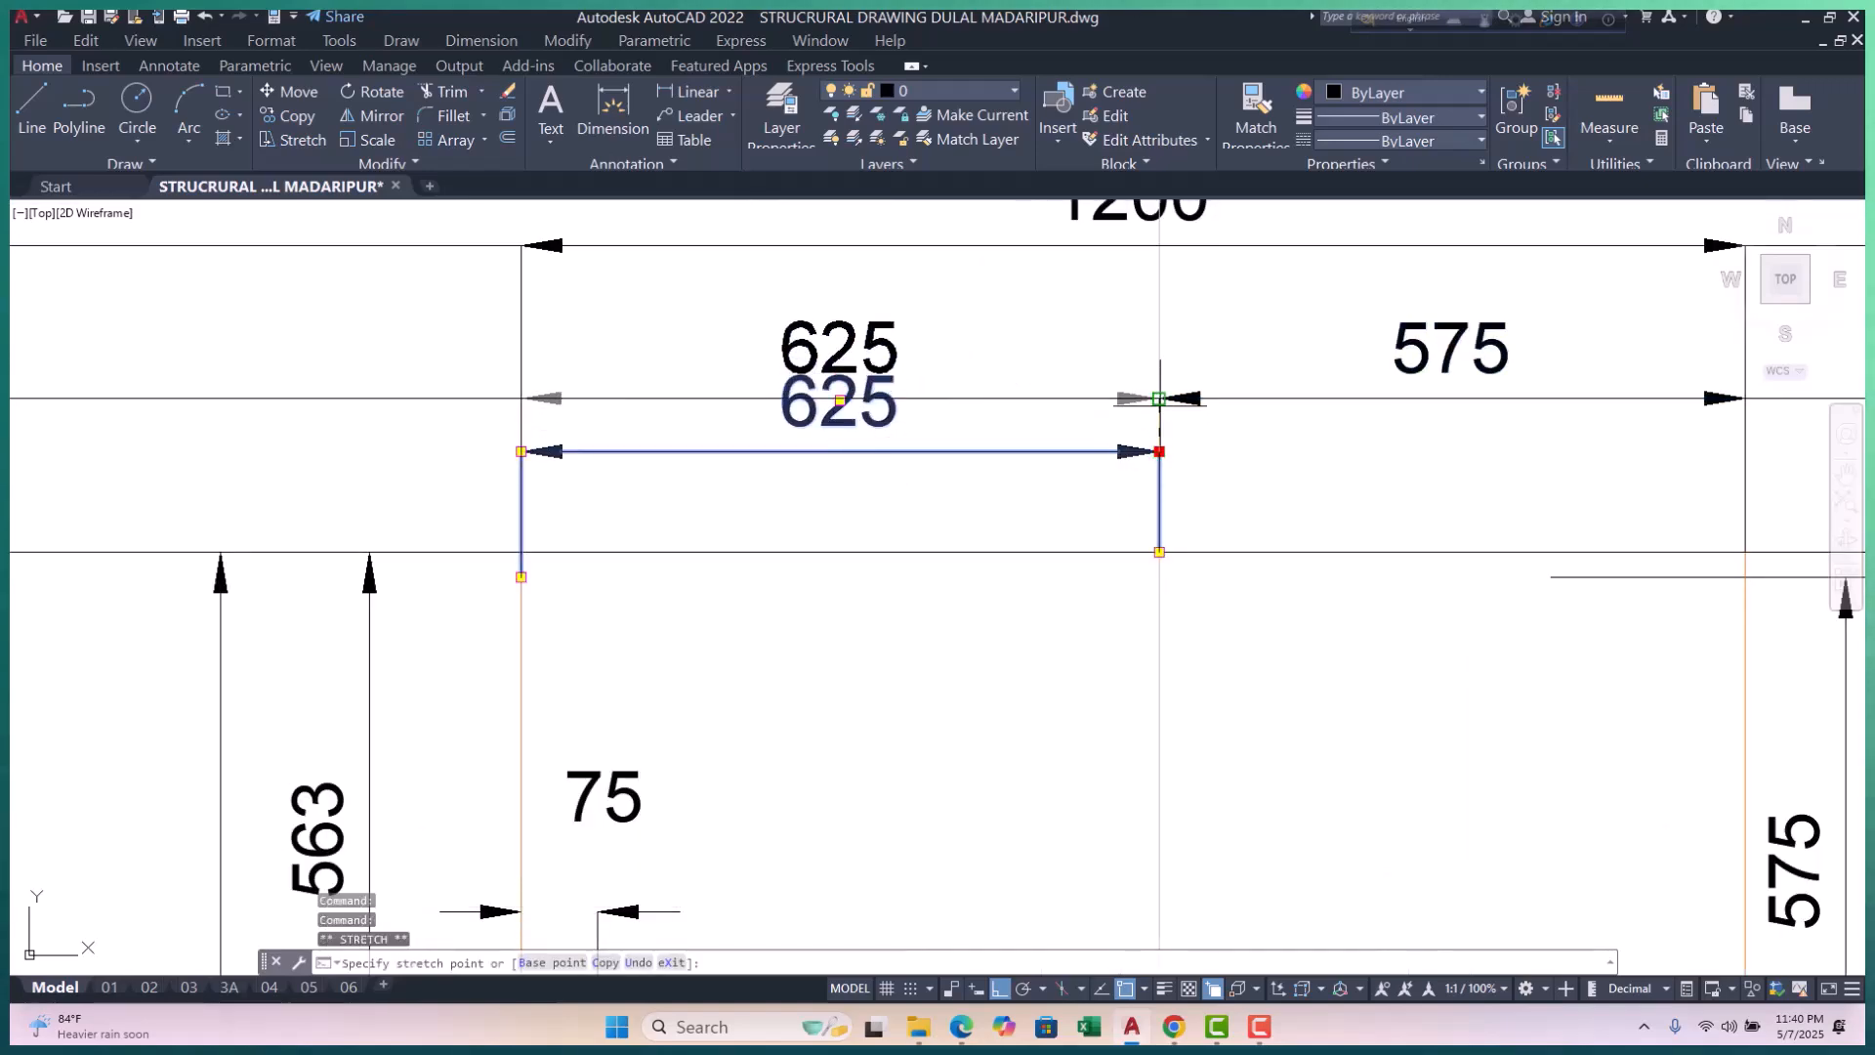
pyautogui.click(1161, 397)
pyautogui.press('Escape')
pyautogui.scroll(-4, 1161, 398)
pyautogui.moveTo(1128, 461); pyautogui.dragTo(1128, 449, button='middle')
pyautogui.press('Escape')
pyautogui.press('Escape')
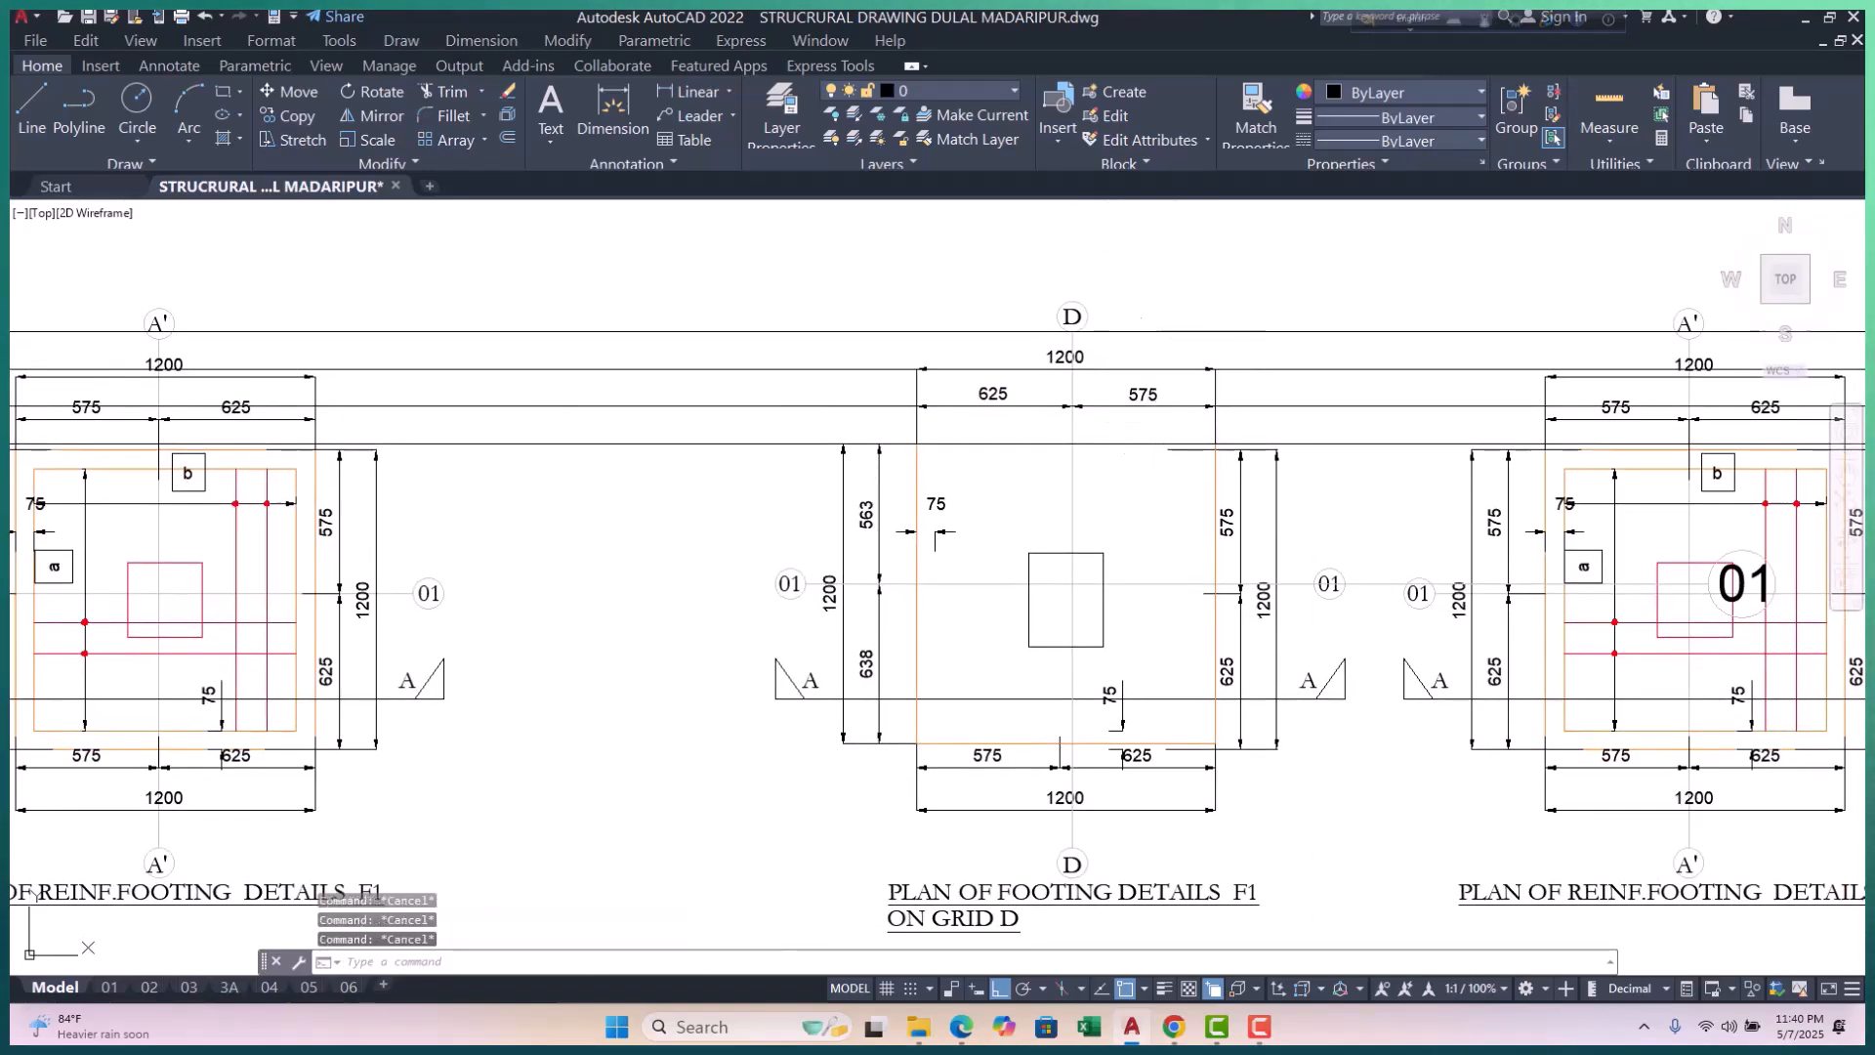
# Step: Erase the three offset construction lines above the grid D footing, keeping the one through its top edge
pyautogui.scroll(2, 1089, 327)
pyautogui.click(1506, 291)
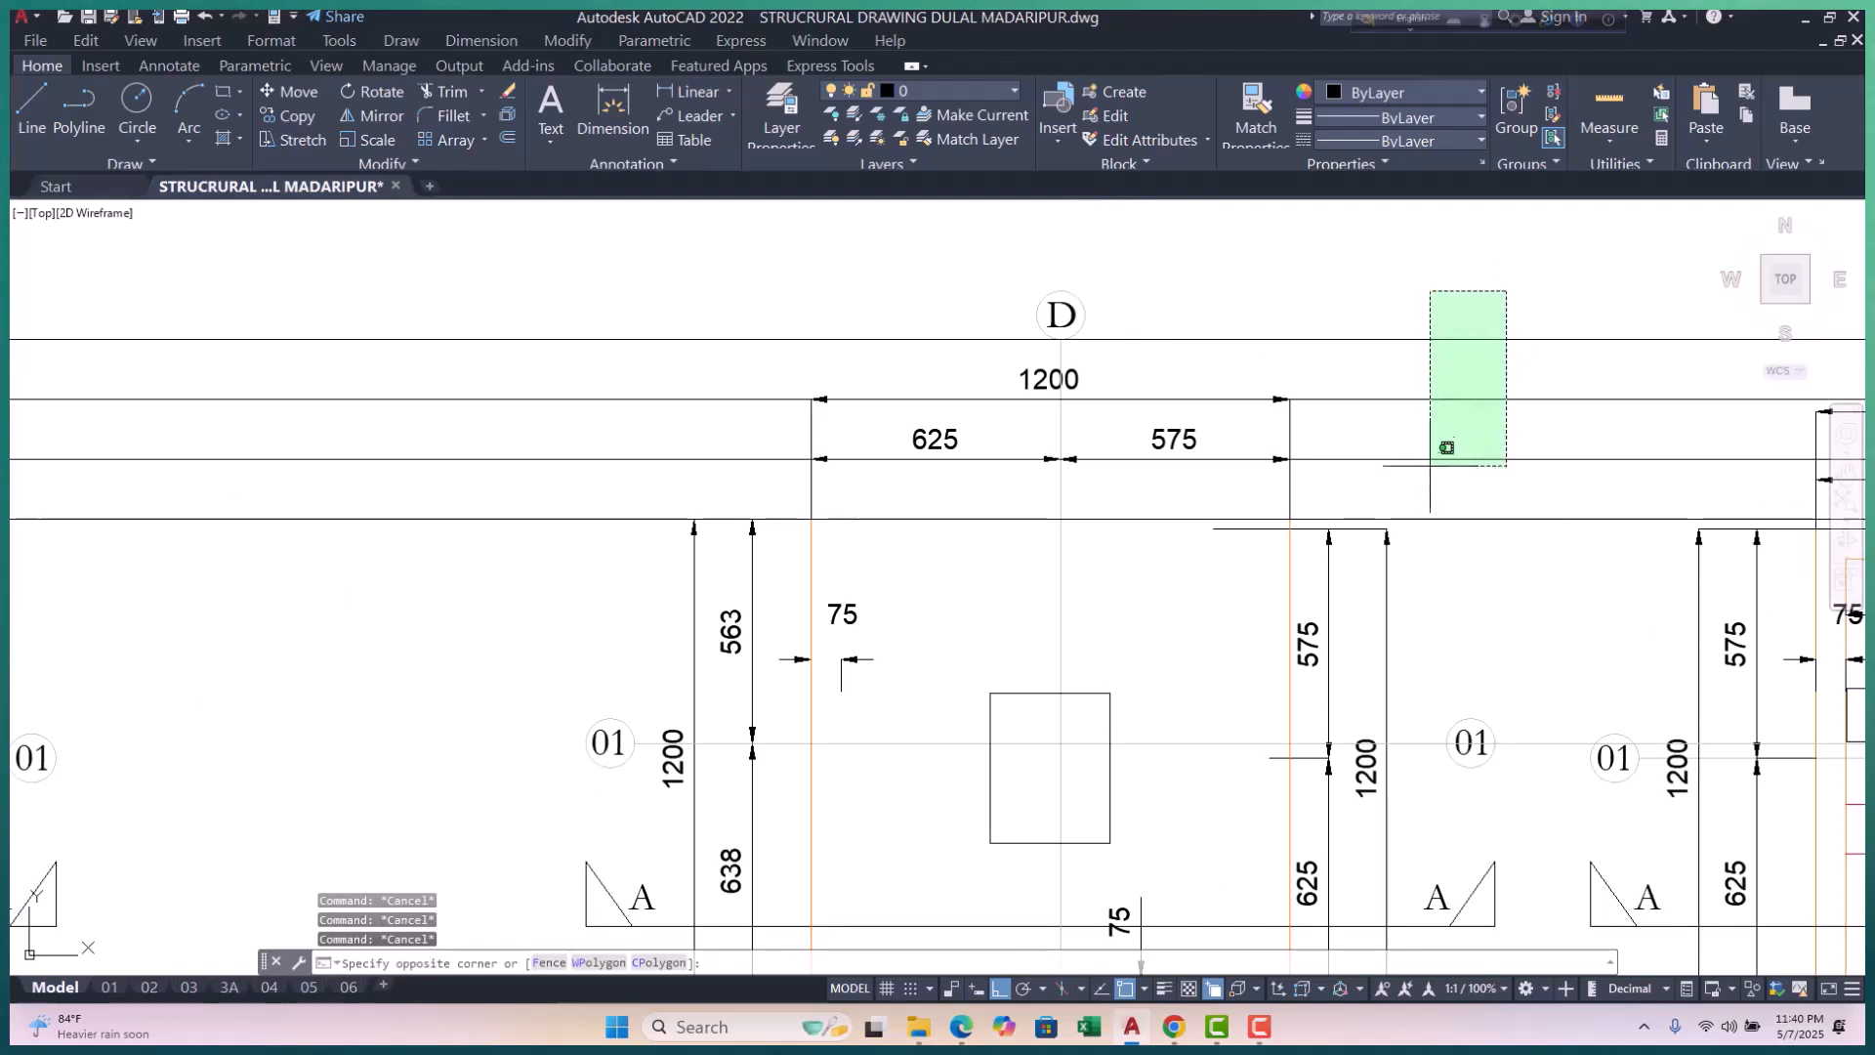
pyautogui.click(1422, 478)
pyautogui.press('Return')
pyautogui.scroll(-3, 1348, 389)
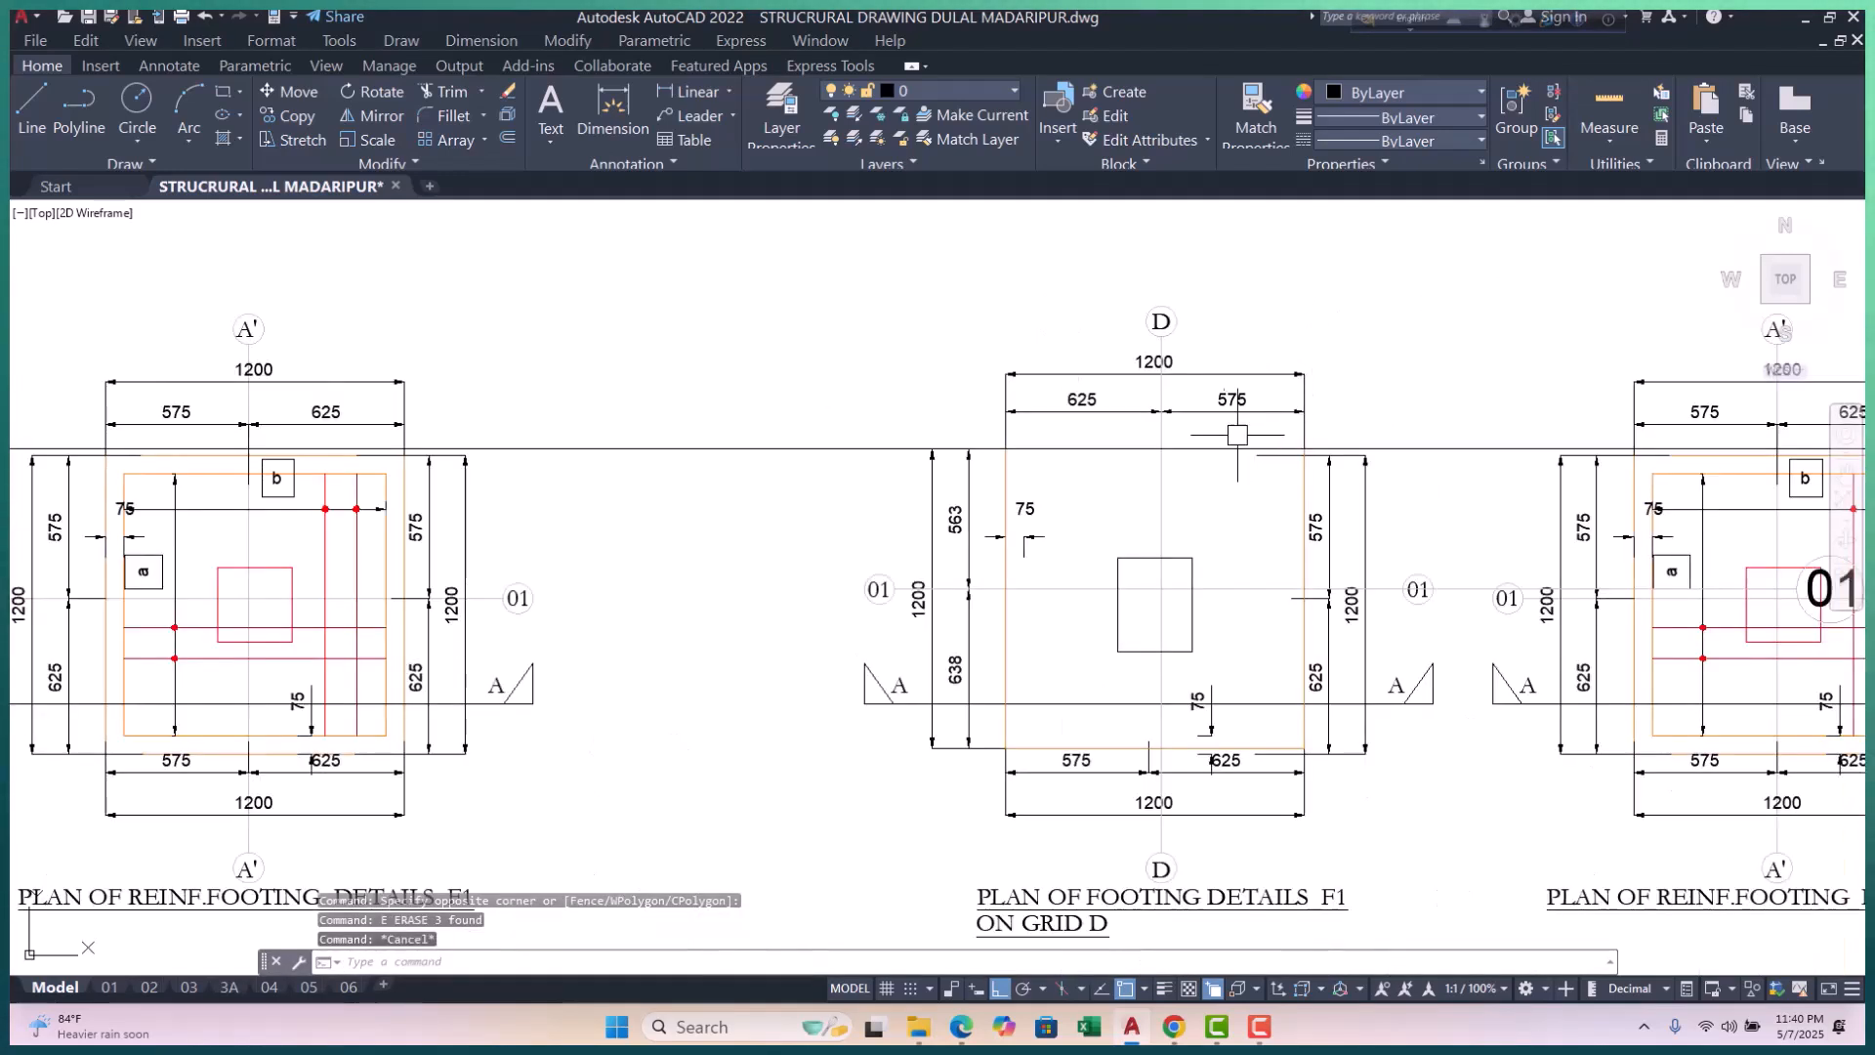
pyautogui.scroll(5, 1234, 431)
pyautogui.click(1136, 344)
pyautogui.scroll(3, 1138, 343)
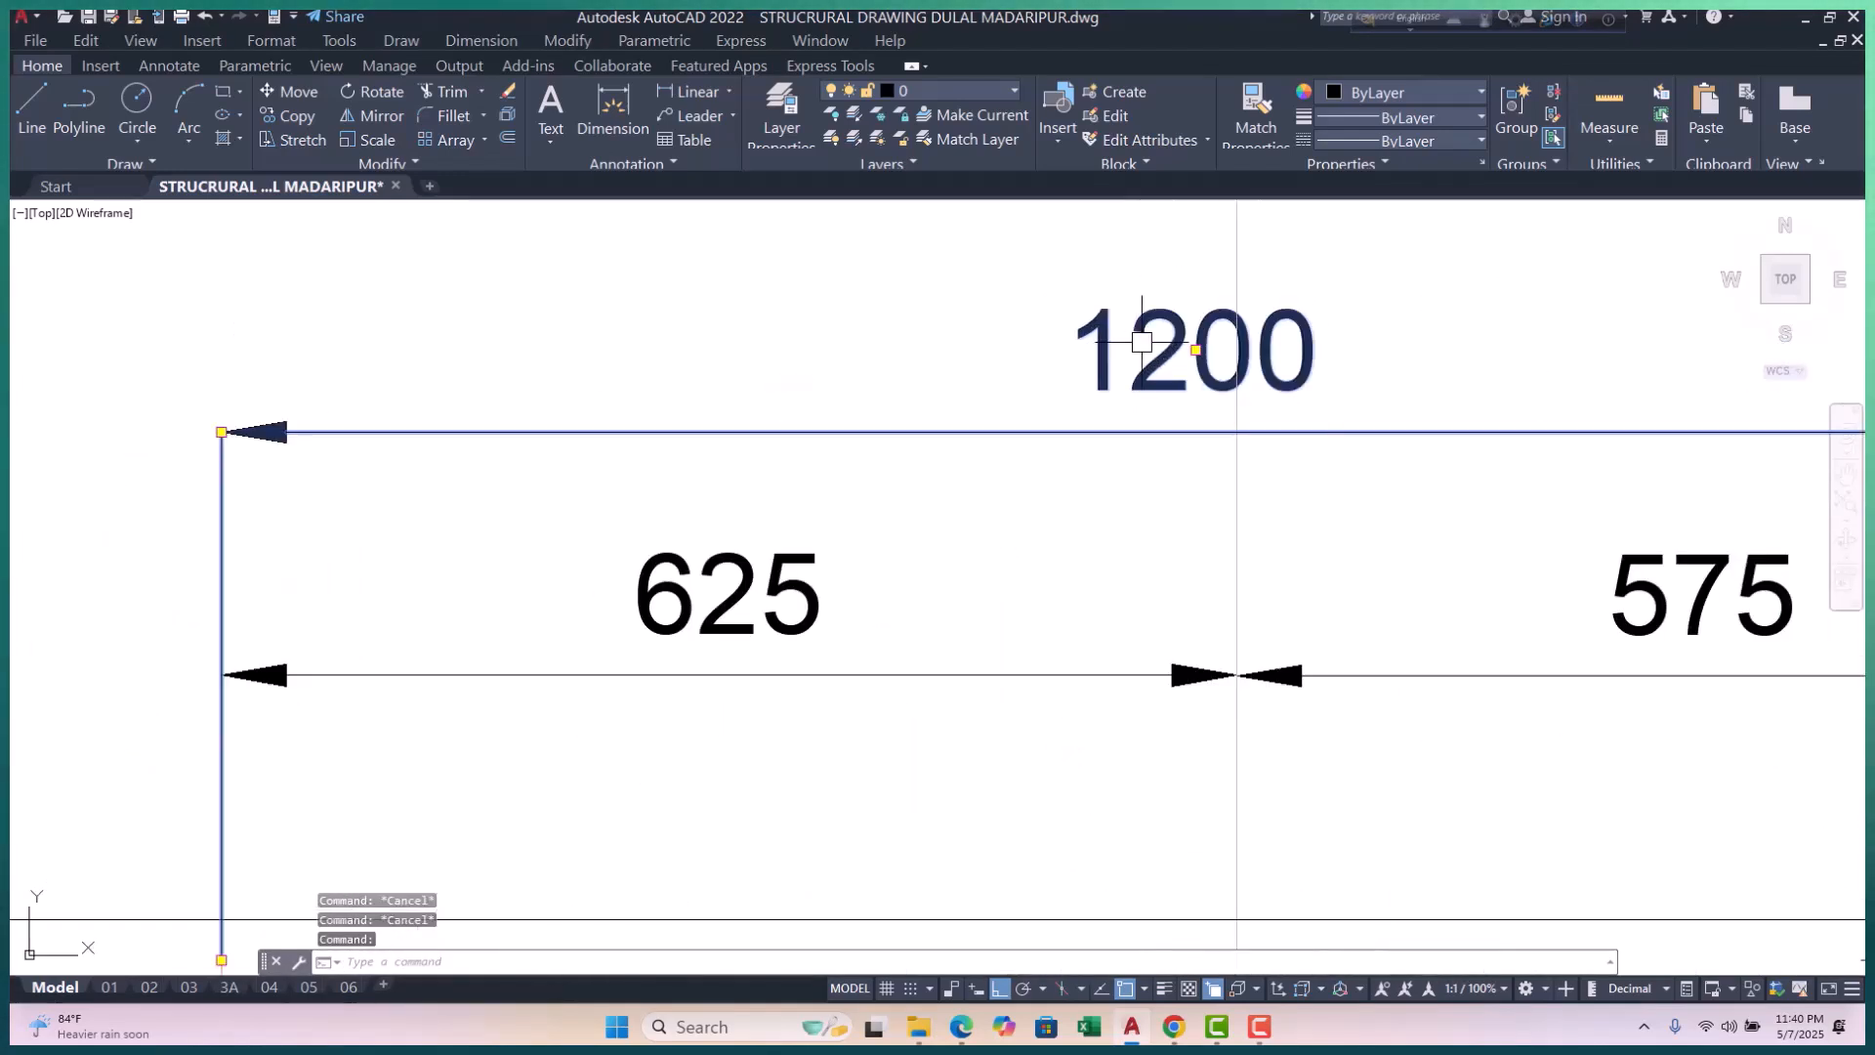
pyautogui.click(1196, 350)
pyautogui.press('Escape')
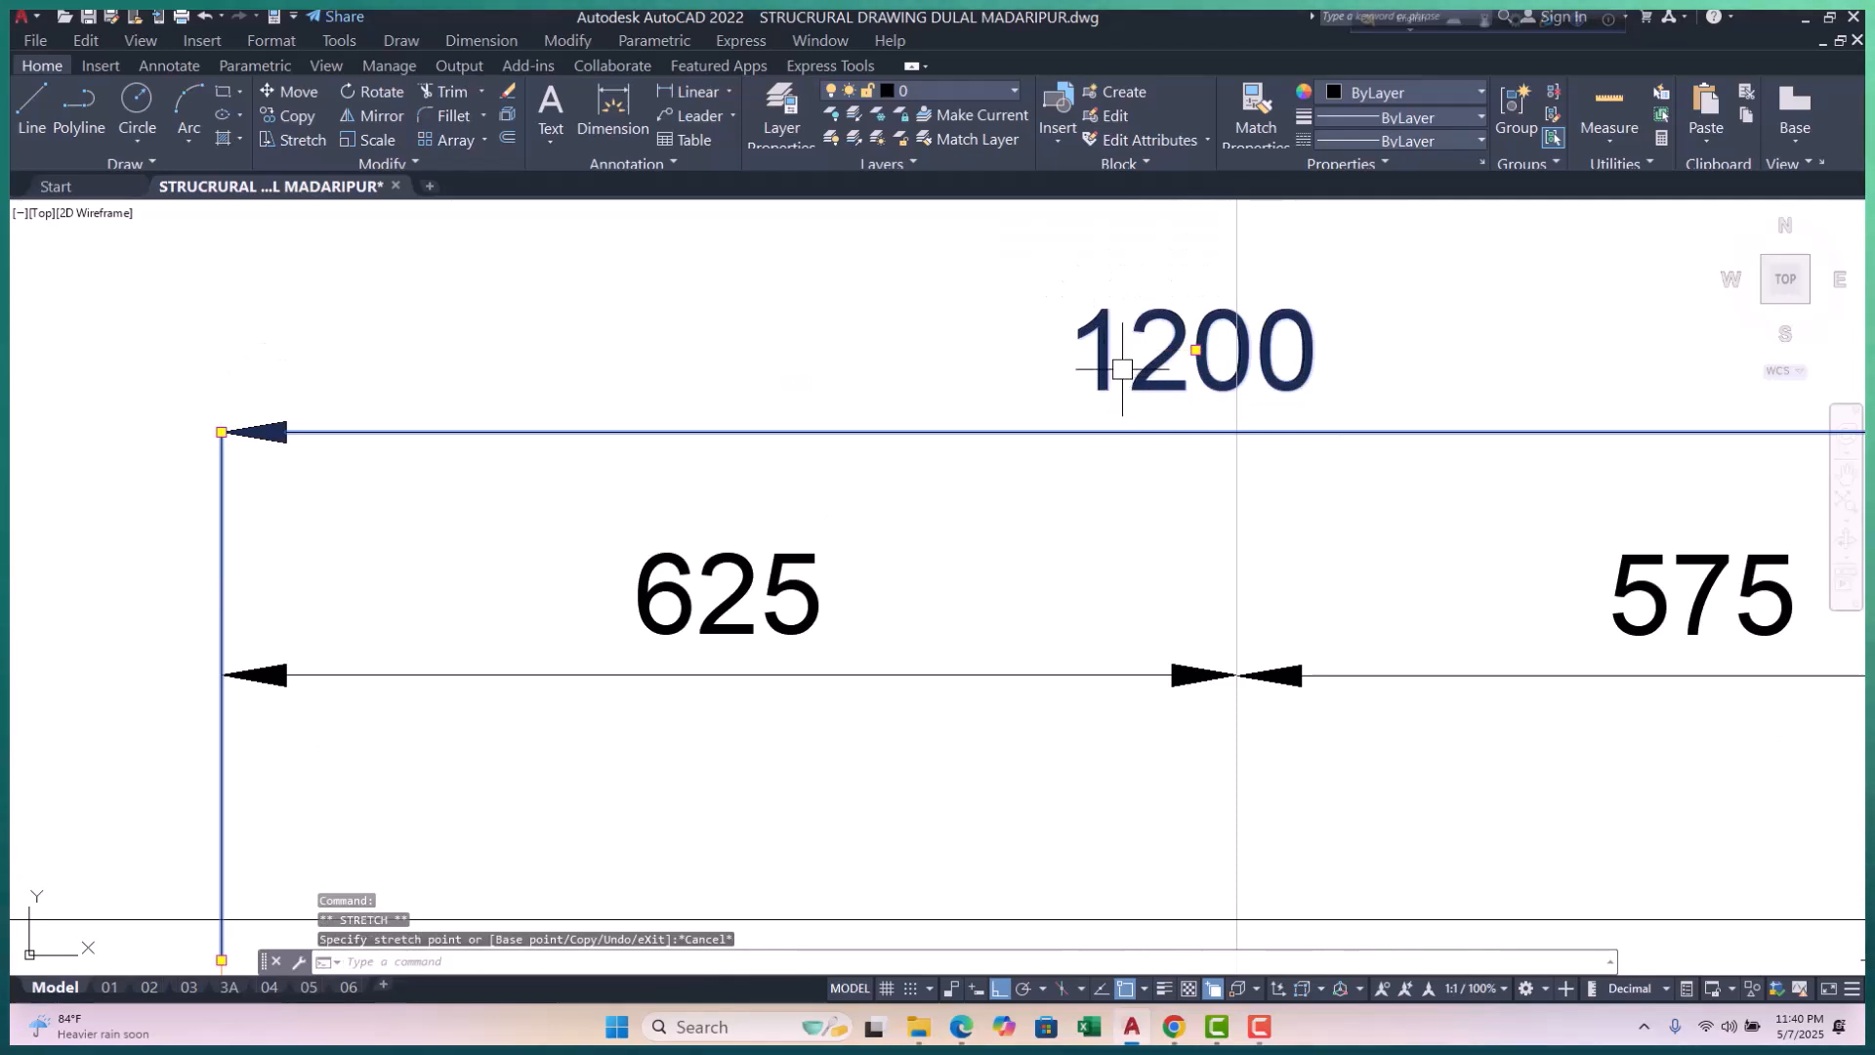
pyautogui.moveTo(1122, 369); pyautogui.dragTo(1177, 539, button='middle')
pyautogui.click(1253, 516)
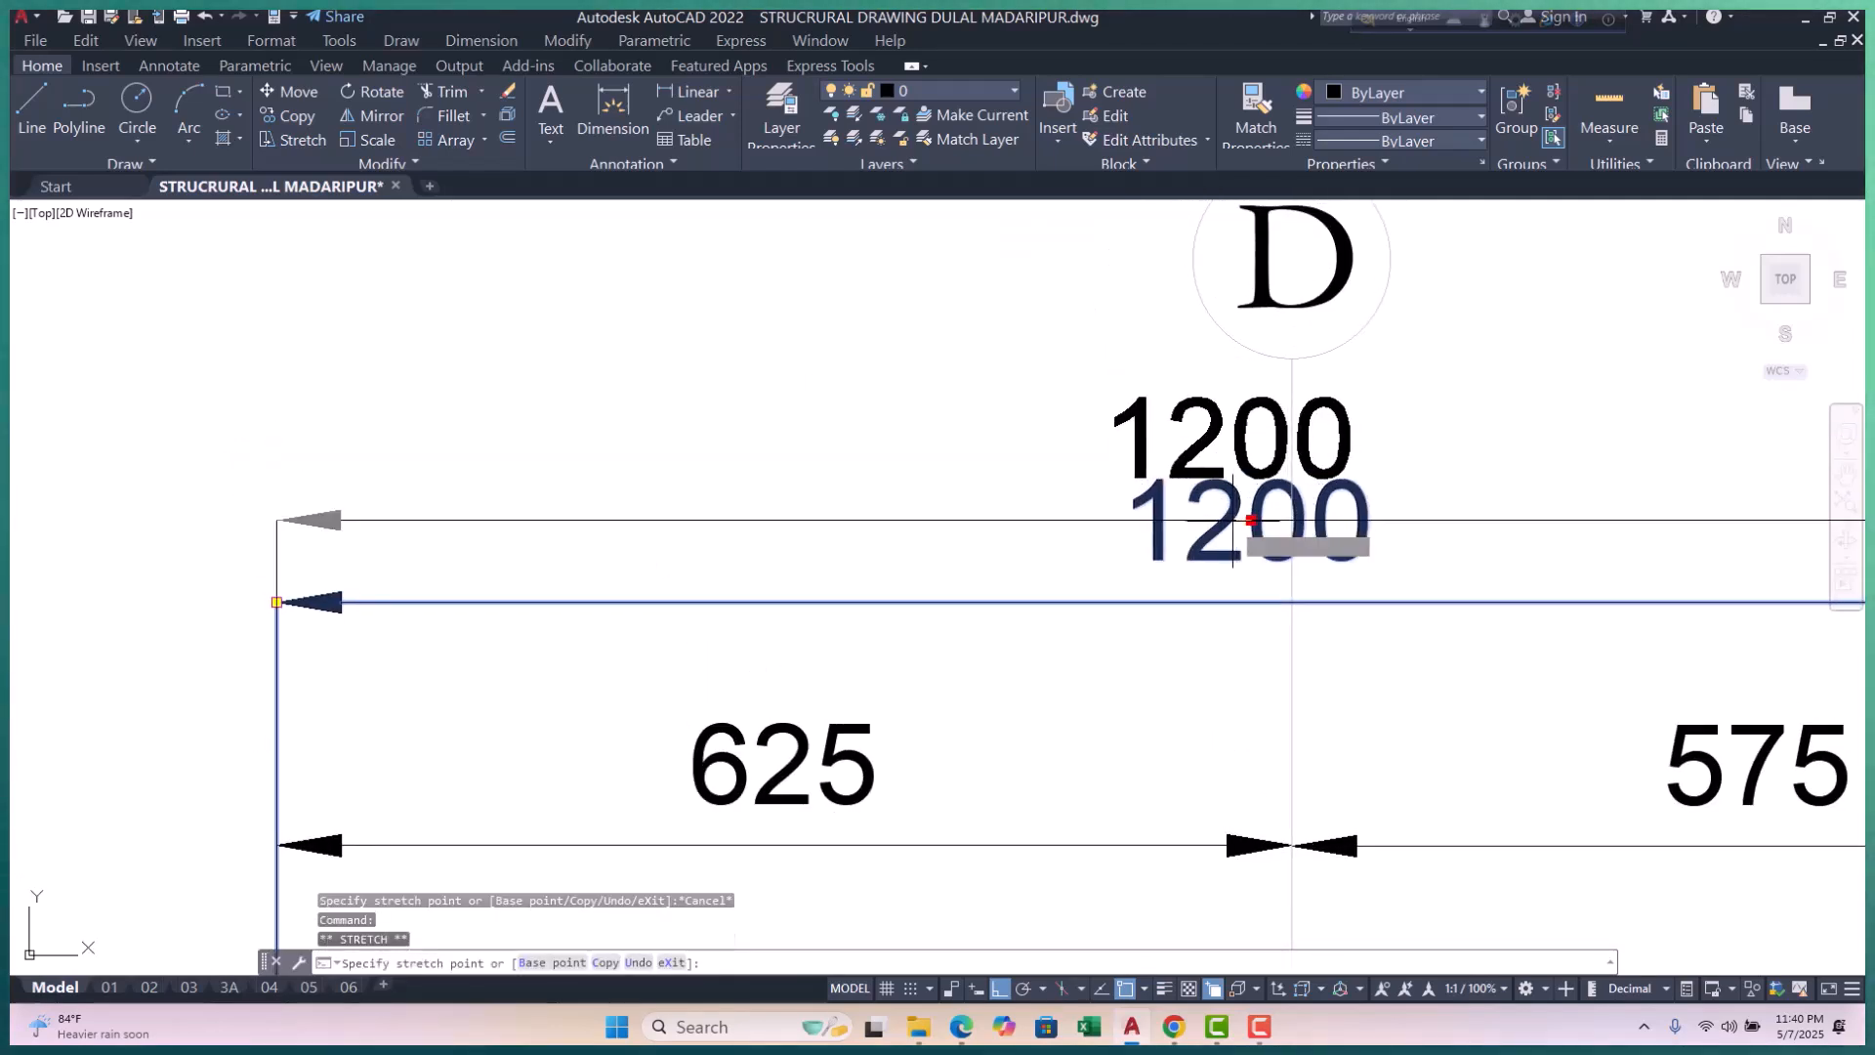
pyautogui.press('Escape')
pyautogui.press('Escape')
pyautogui.moveTo(1229, 485); pyautogui.dragTo(1243, 543, button='middle')
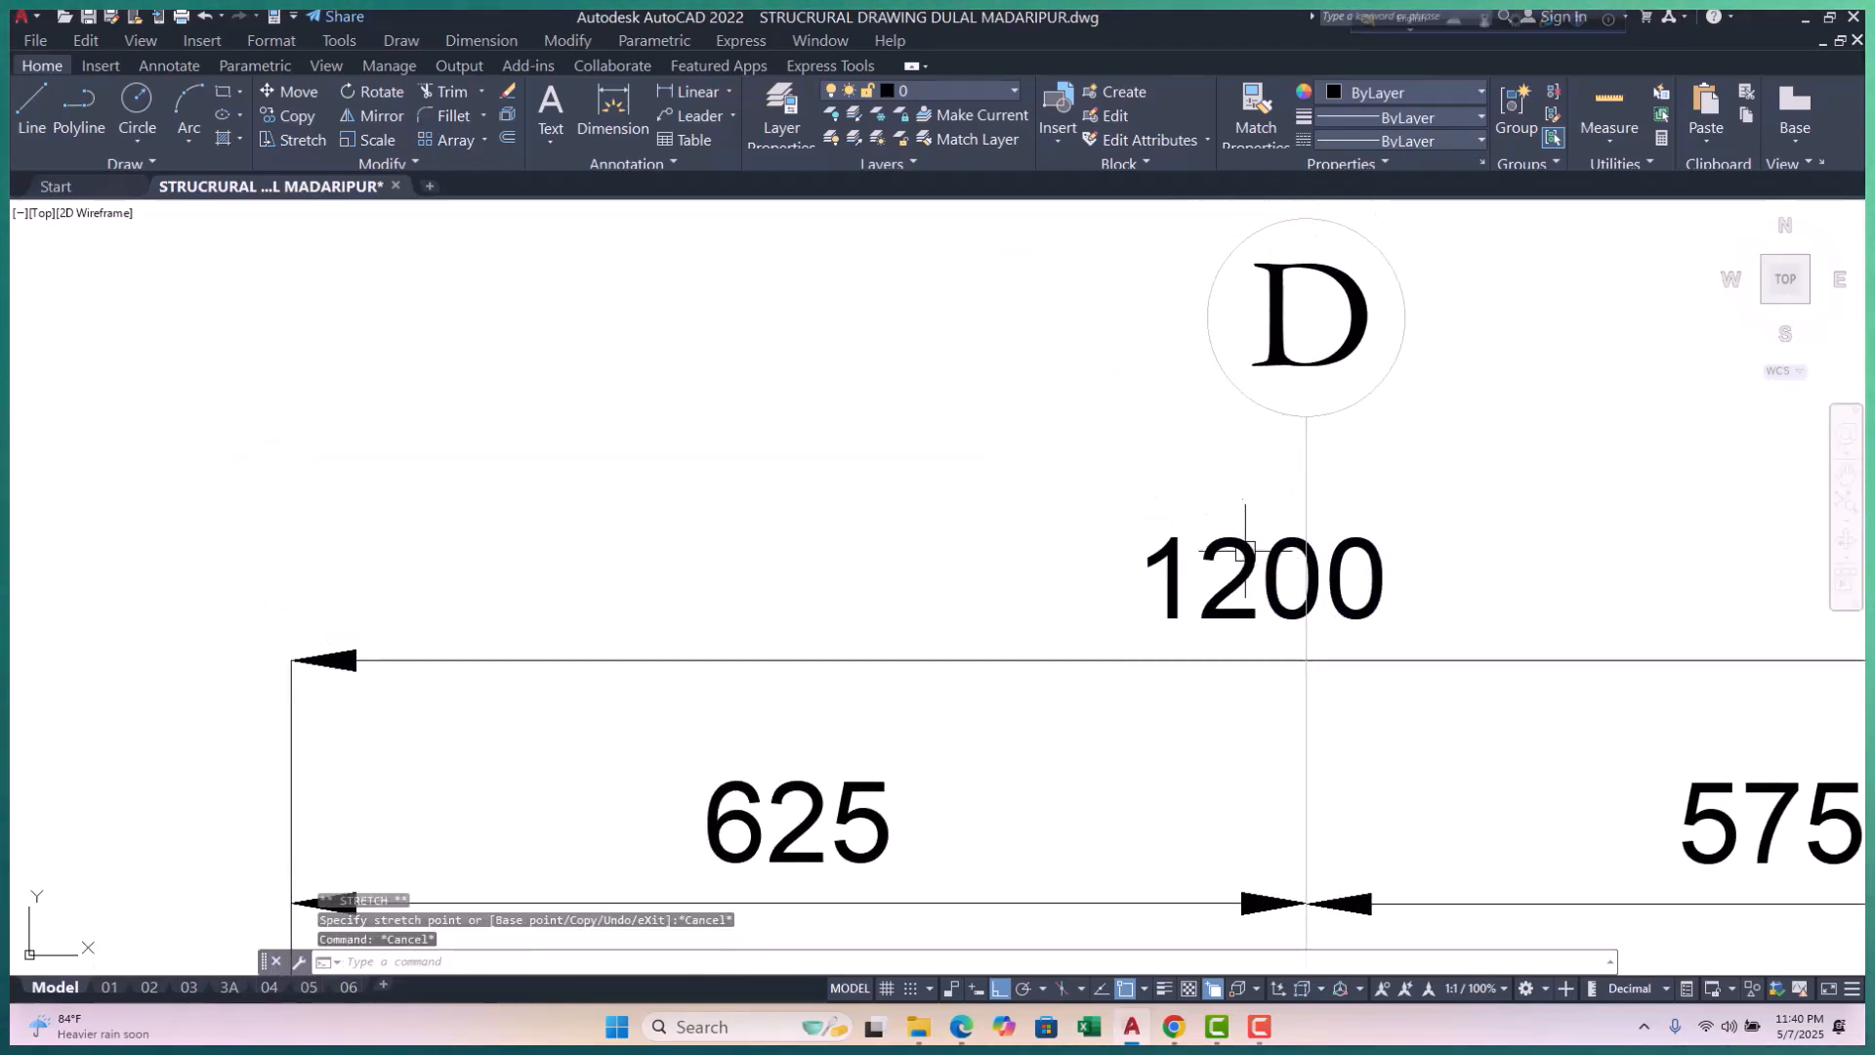
pyautogui.click(1248, 545)
pyautogui.click(1264, 578)
pyautogui.press('Escape')
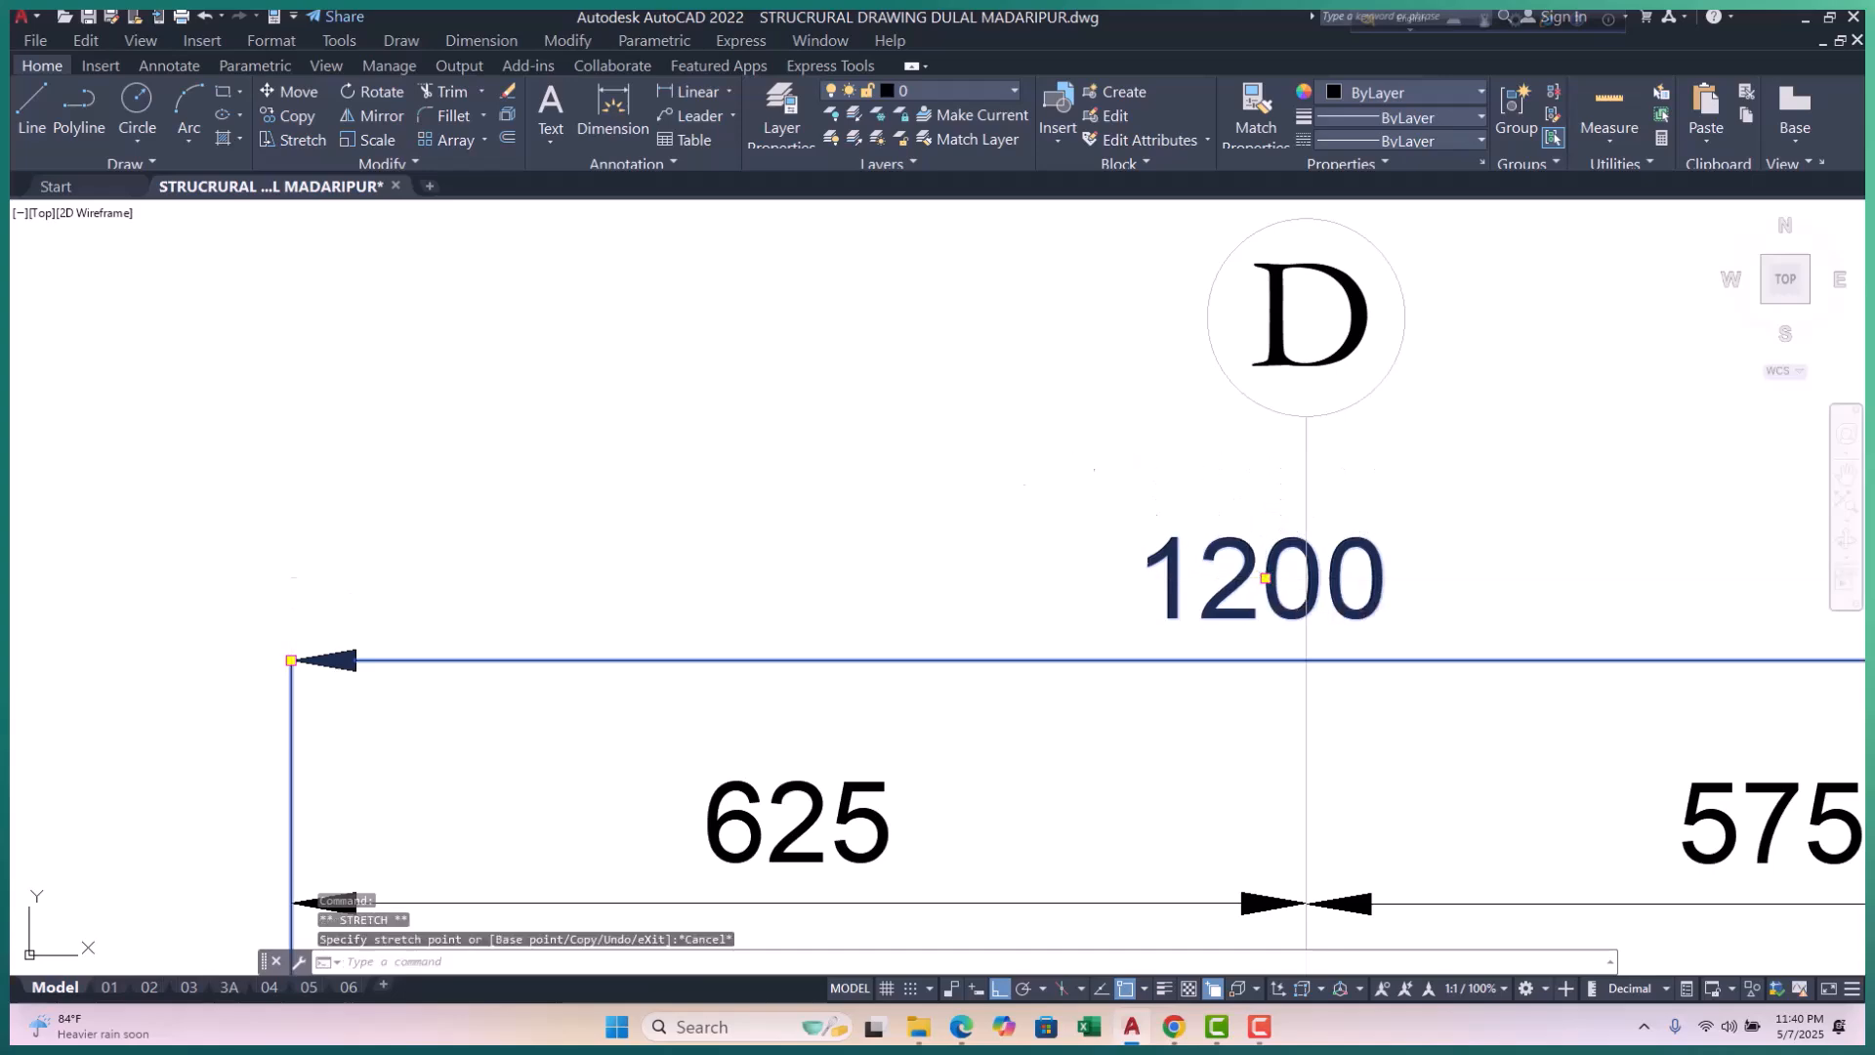
pyautogui.scroll(-5, 1135, 517)
pyautogui.press('Escape')
# Step: Draw a vertical construction line through the left edge of the grid D footing
pyautogui.scroll(-3, 1139, 397)
pyautogui.write('x')
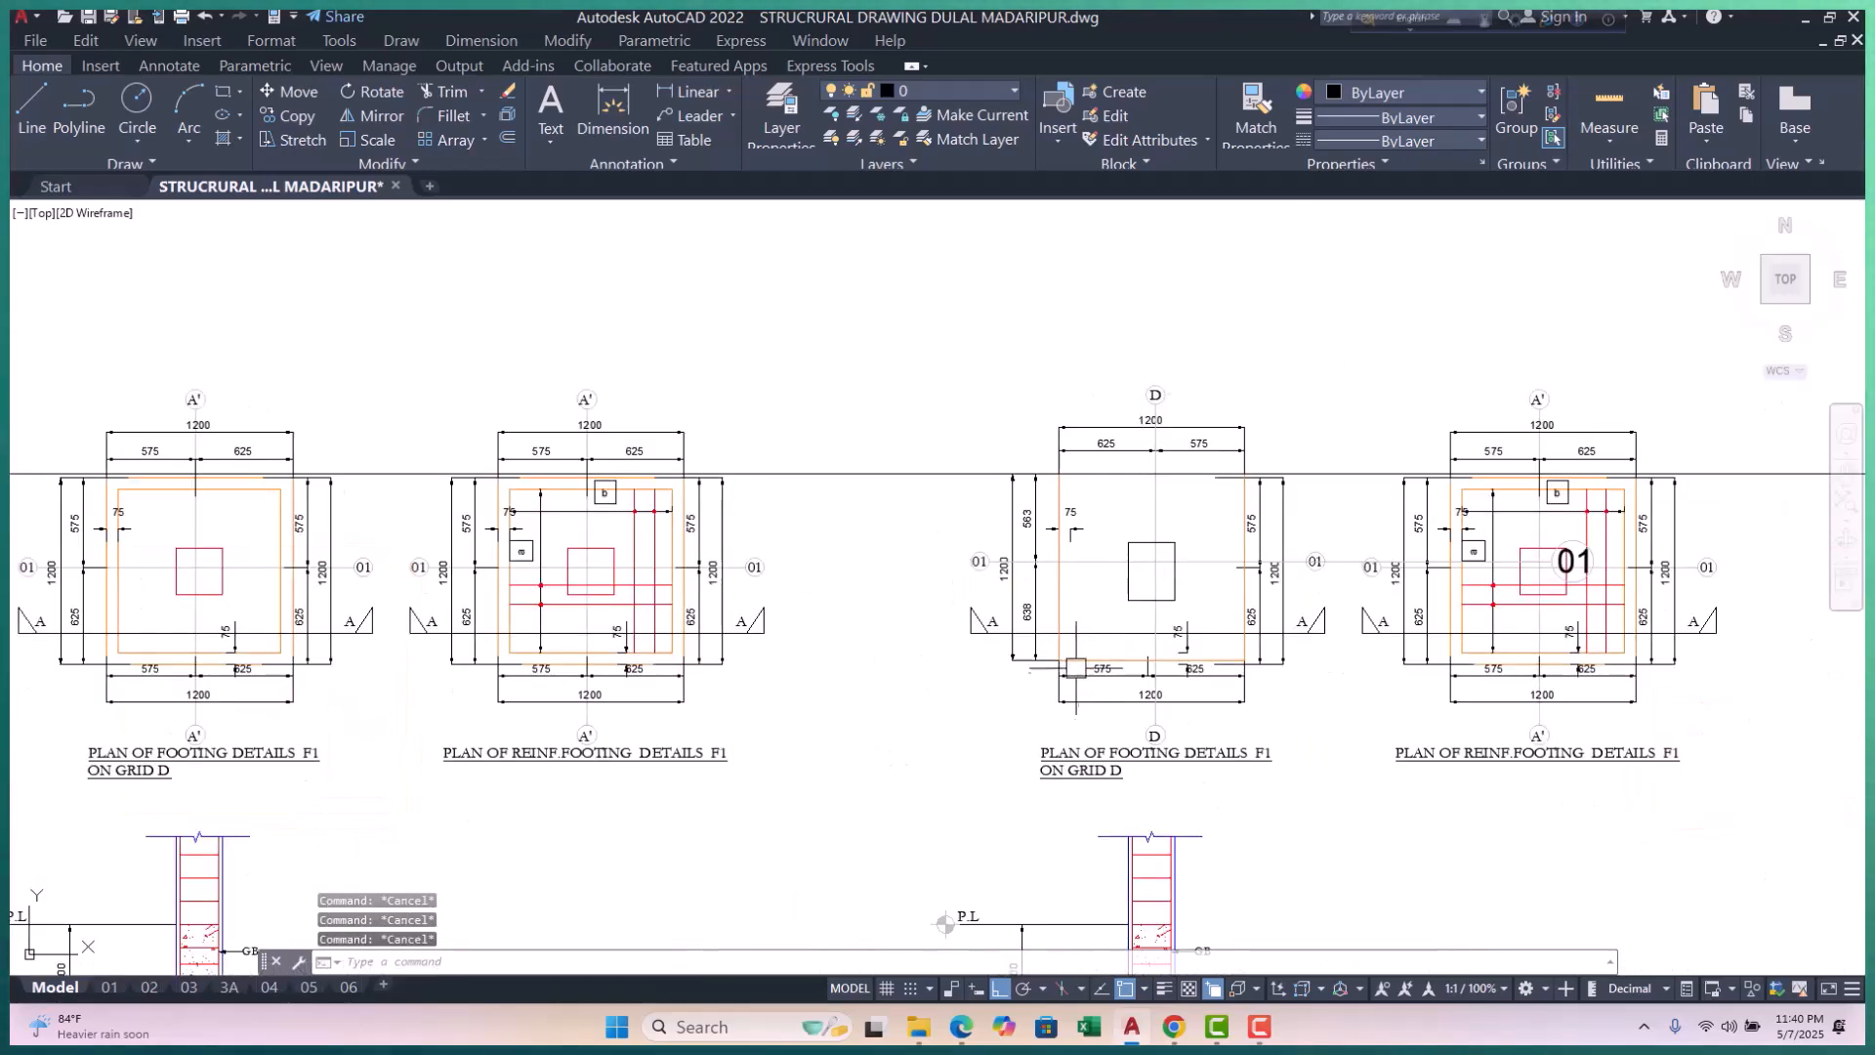
pyautogui.scroll(3, 1004, 691)
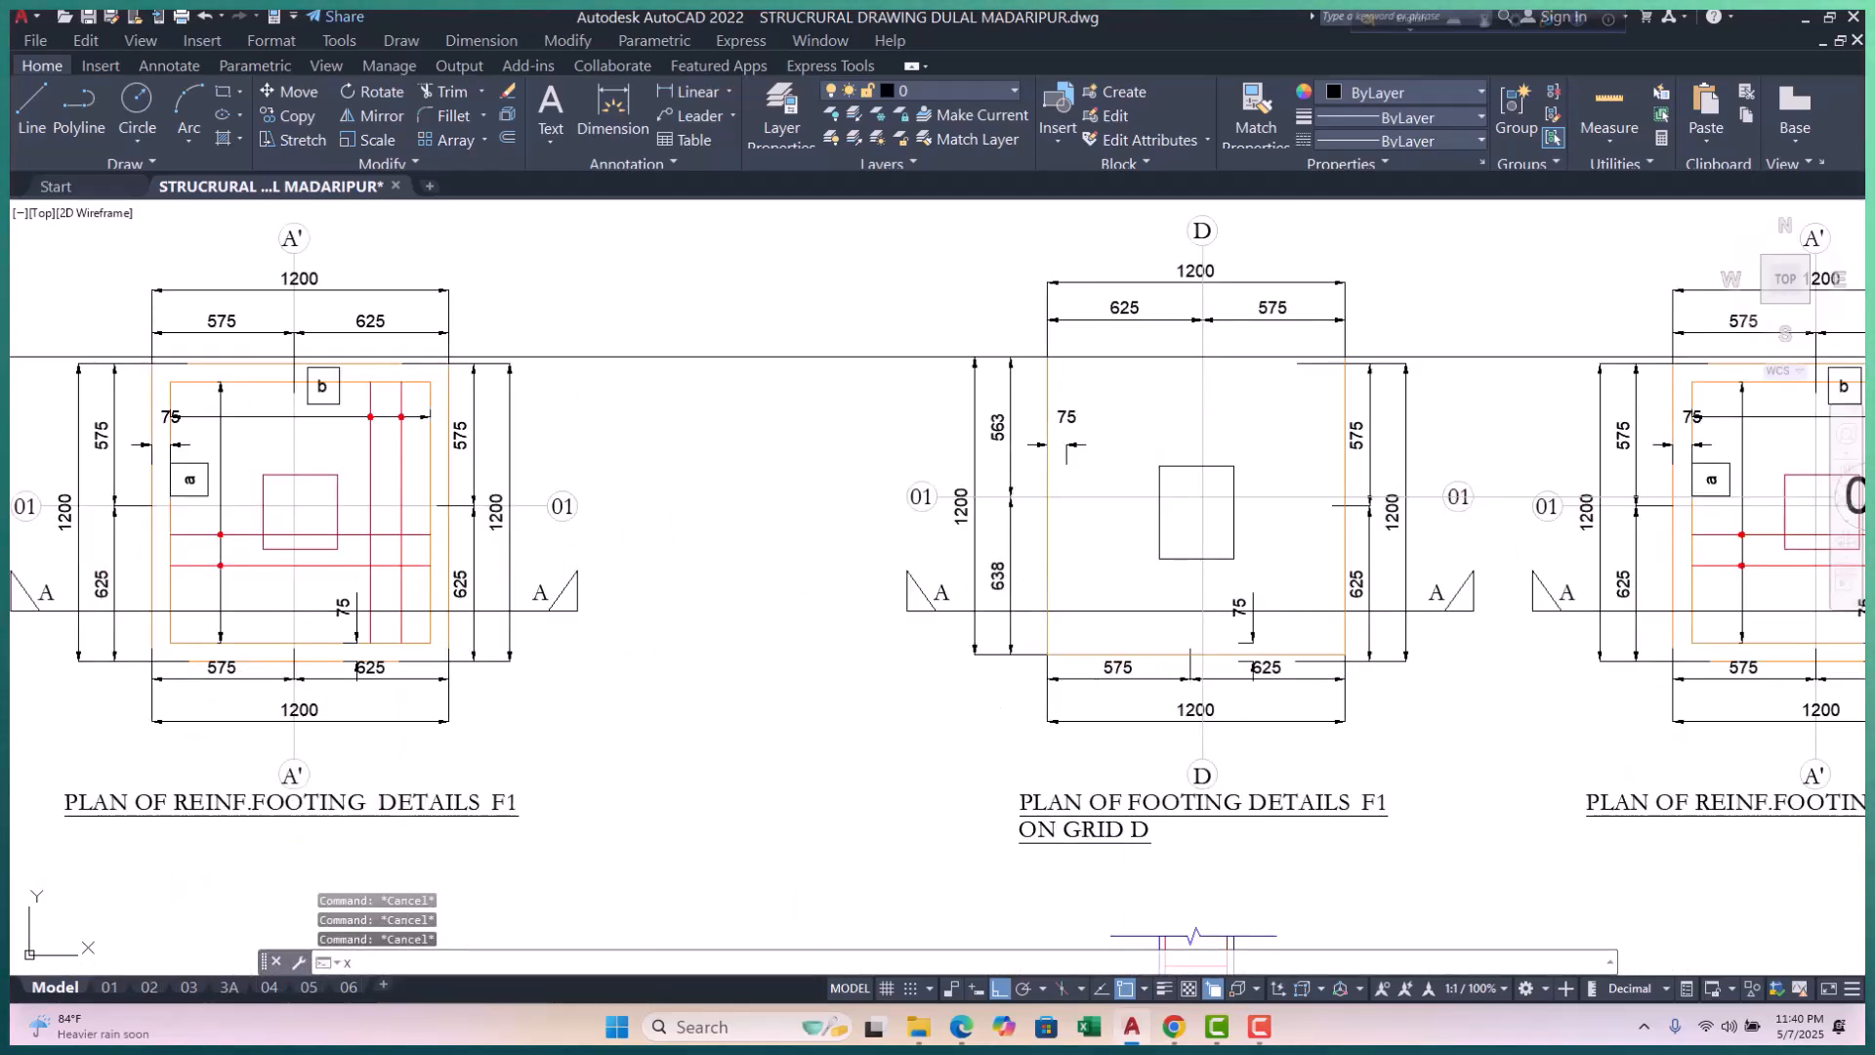
pyautogui.write('l')
pyautogui.press('Return')
pyautogui.write('v')
pyautogui.press('Return')
pyautogui.scroll(4, 1064, 655)
pyautogui.press('Escape')
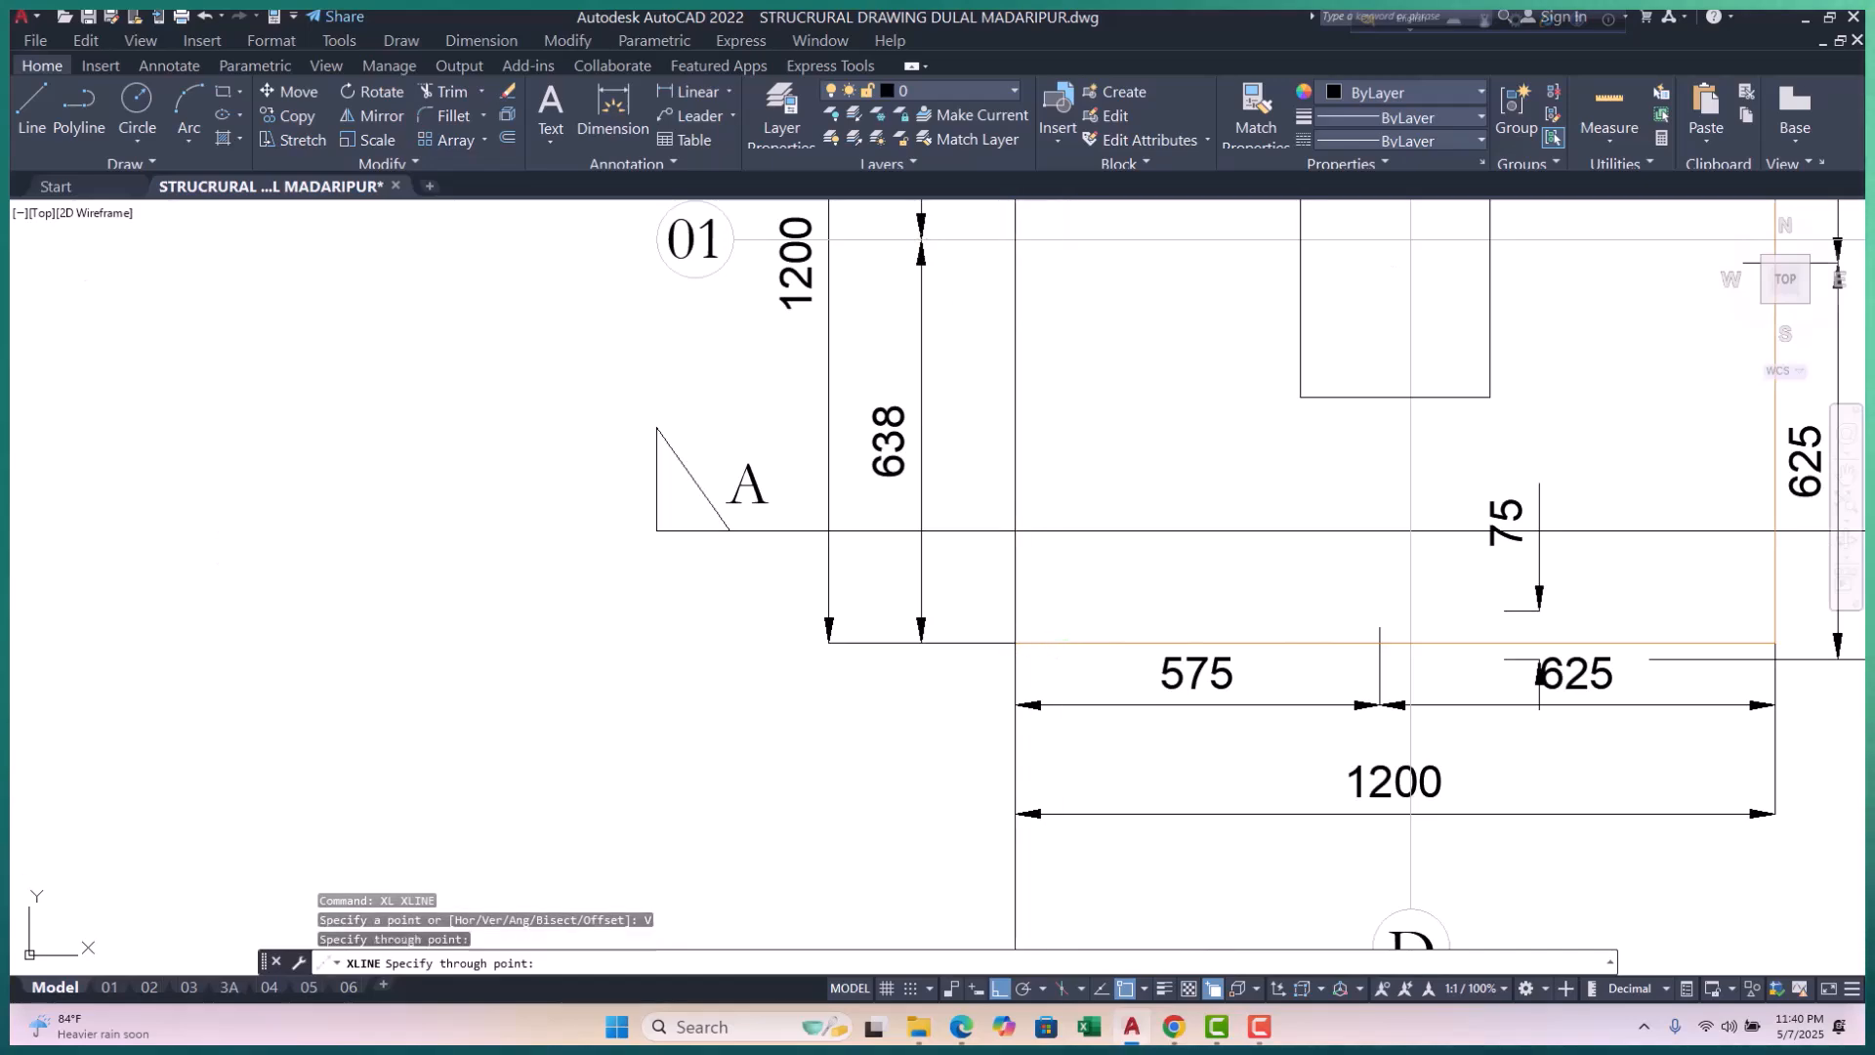
pyautogui.scroll(-5, 994, 597)
pyautogui.scroll(3, 991, 596)
pyautogui.press('Escape')
pyautogui.press('Escape')
pyautogui.press('Escape')
# Step: Offset the vertical construction line to the left three times in succession, each 150 from the previous line
pyautogui.moveTo(989, 615); pyautogui.dragTo(1001, 649, button='middle')
pyautogui.write('o')
pyautogui.press('Return')
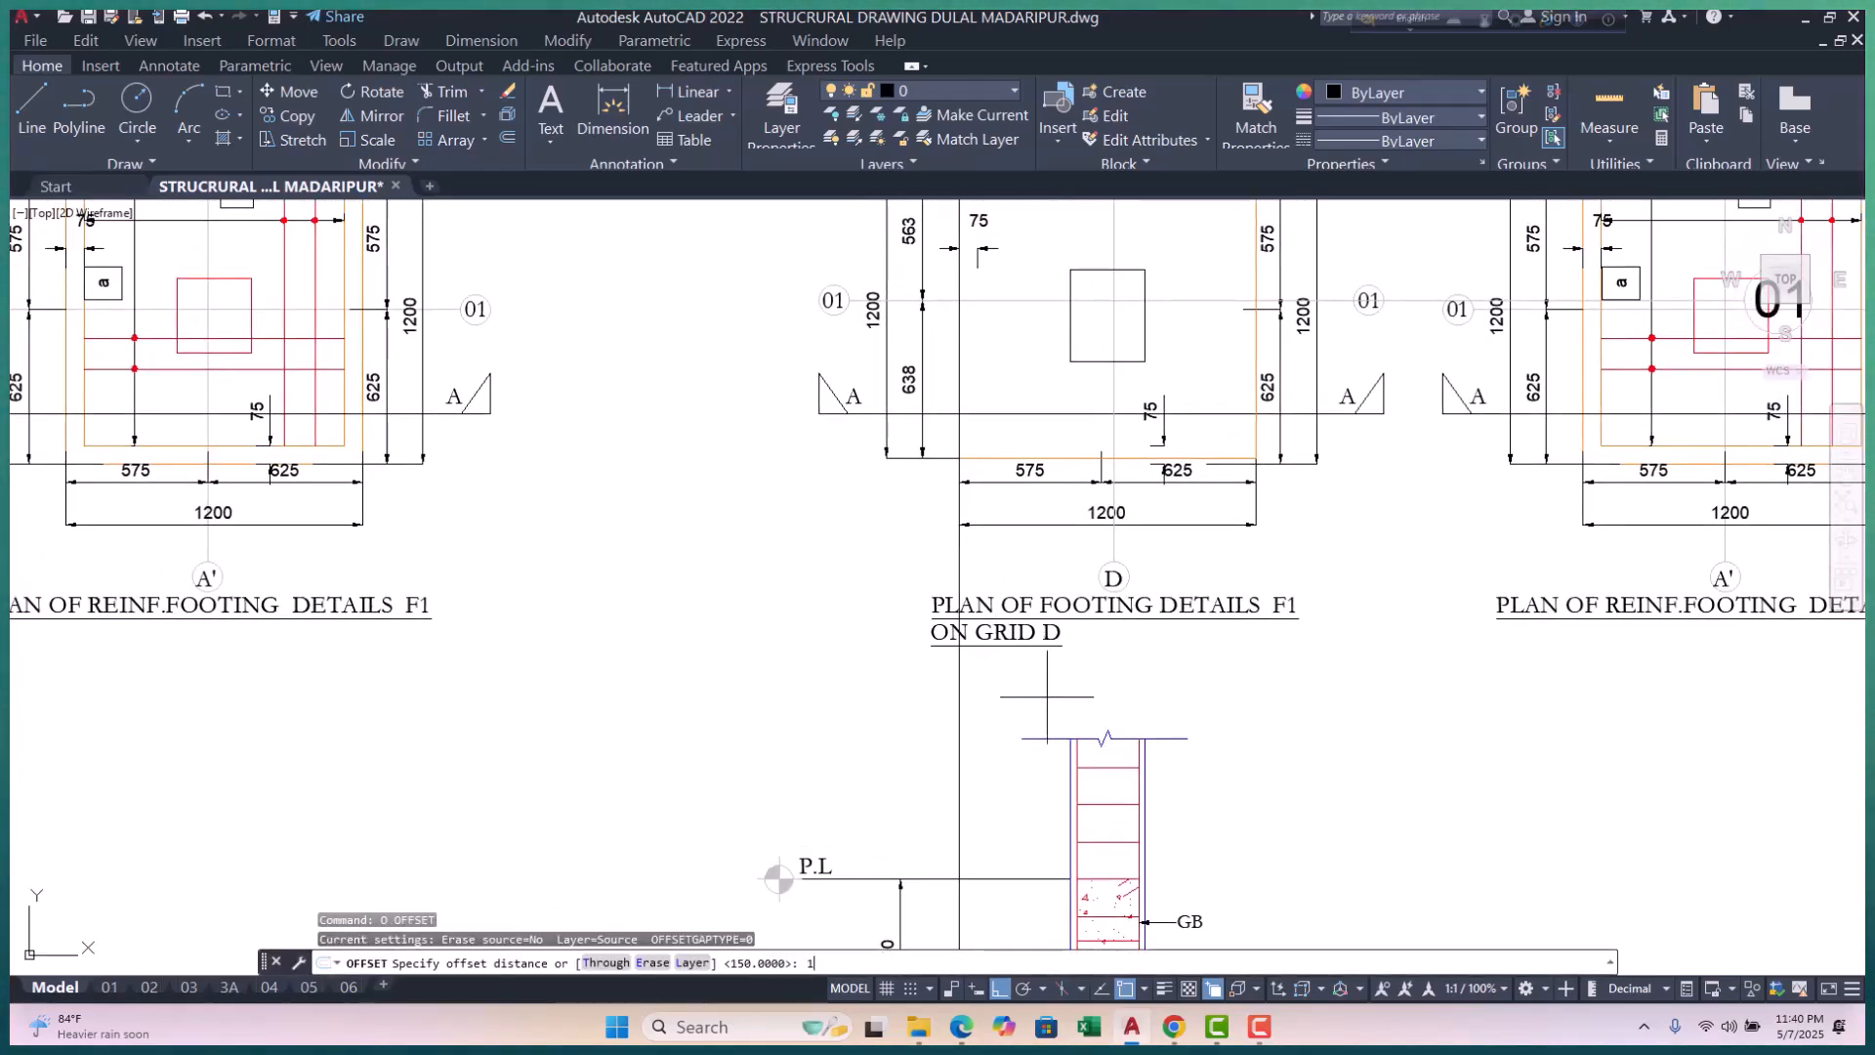
pyautogui.press('Return')
pyautogui.click(959, 706)
pyautogui.click(839, 681)
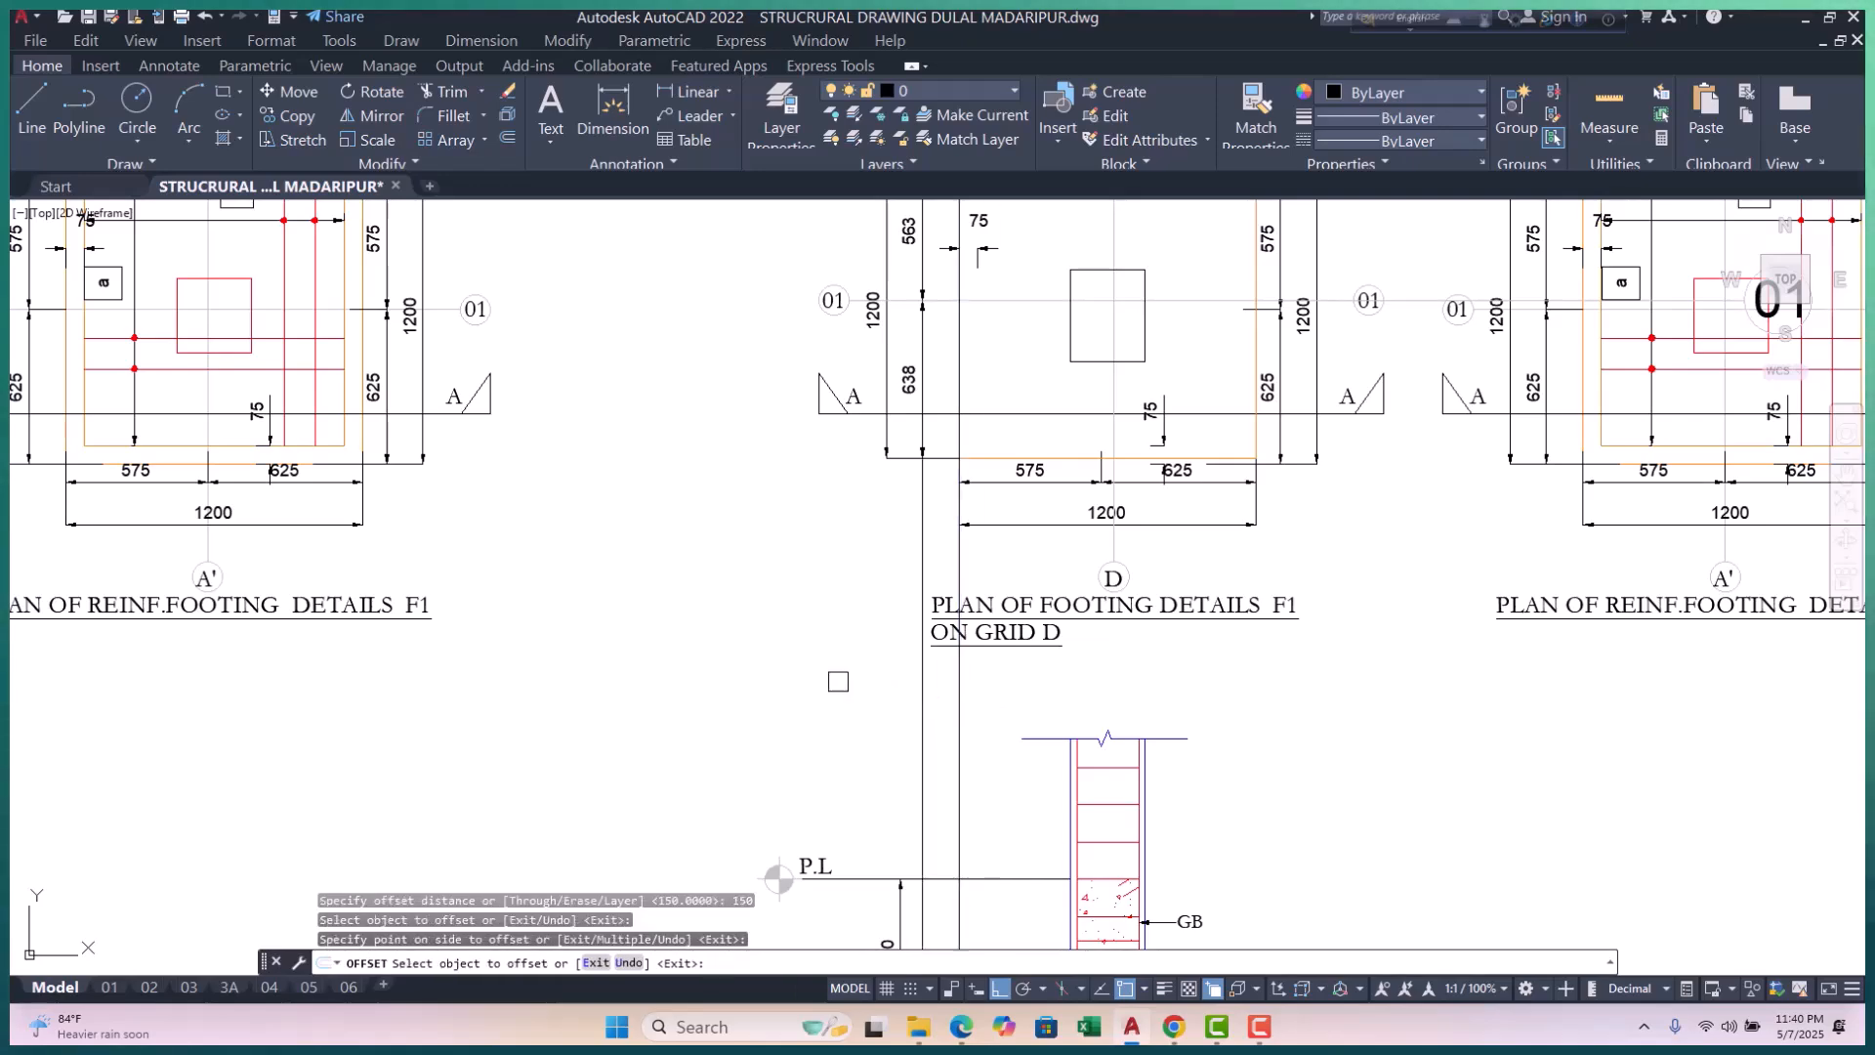
pyautogui.click(937, 640)
pyautogui.click(924, 676)
pyautogui.click(771, 632)
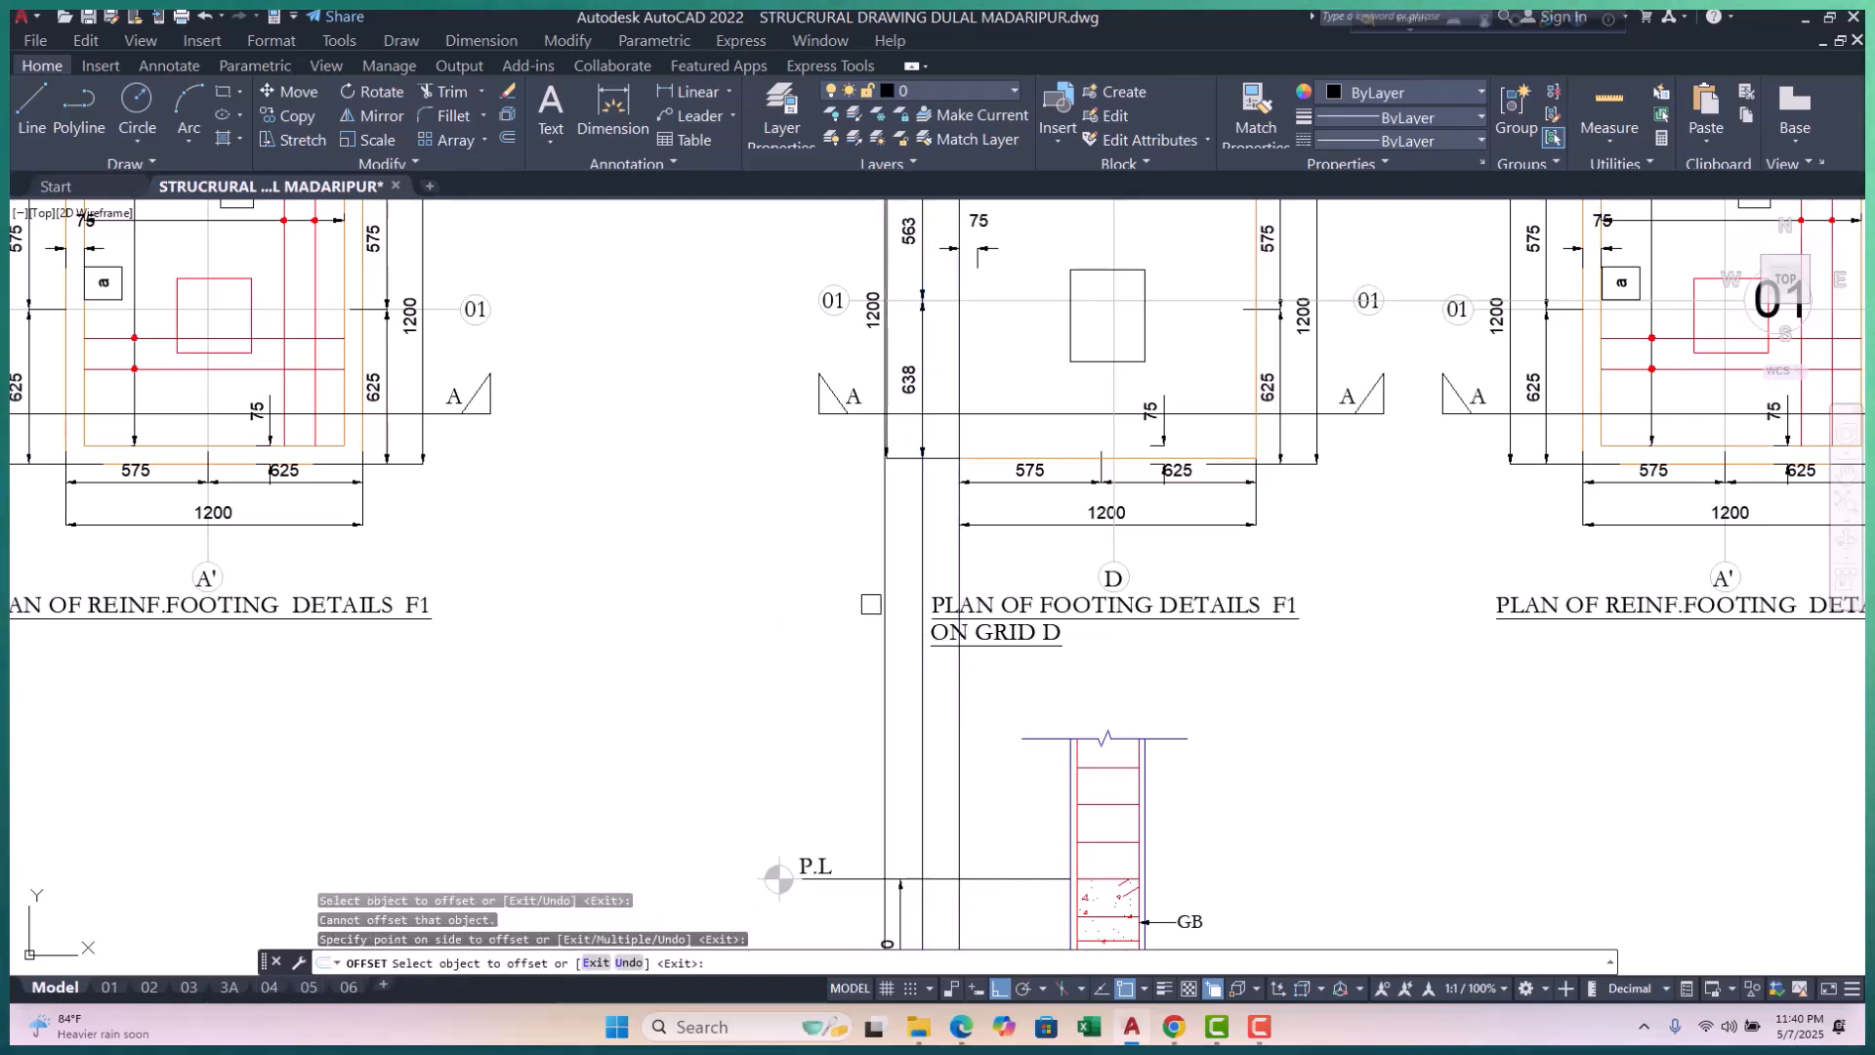
pyautogui.press('Escape')
pyautogui.press('Escape')
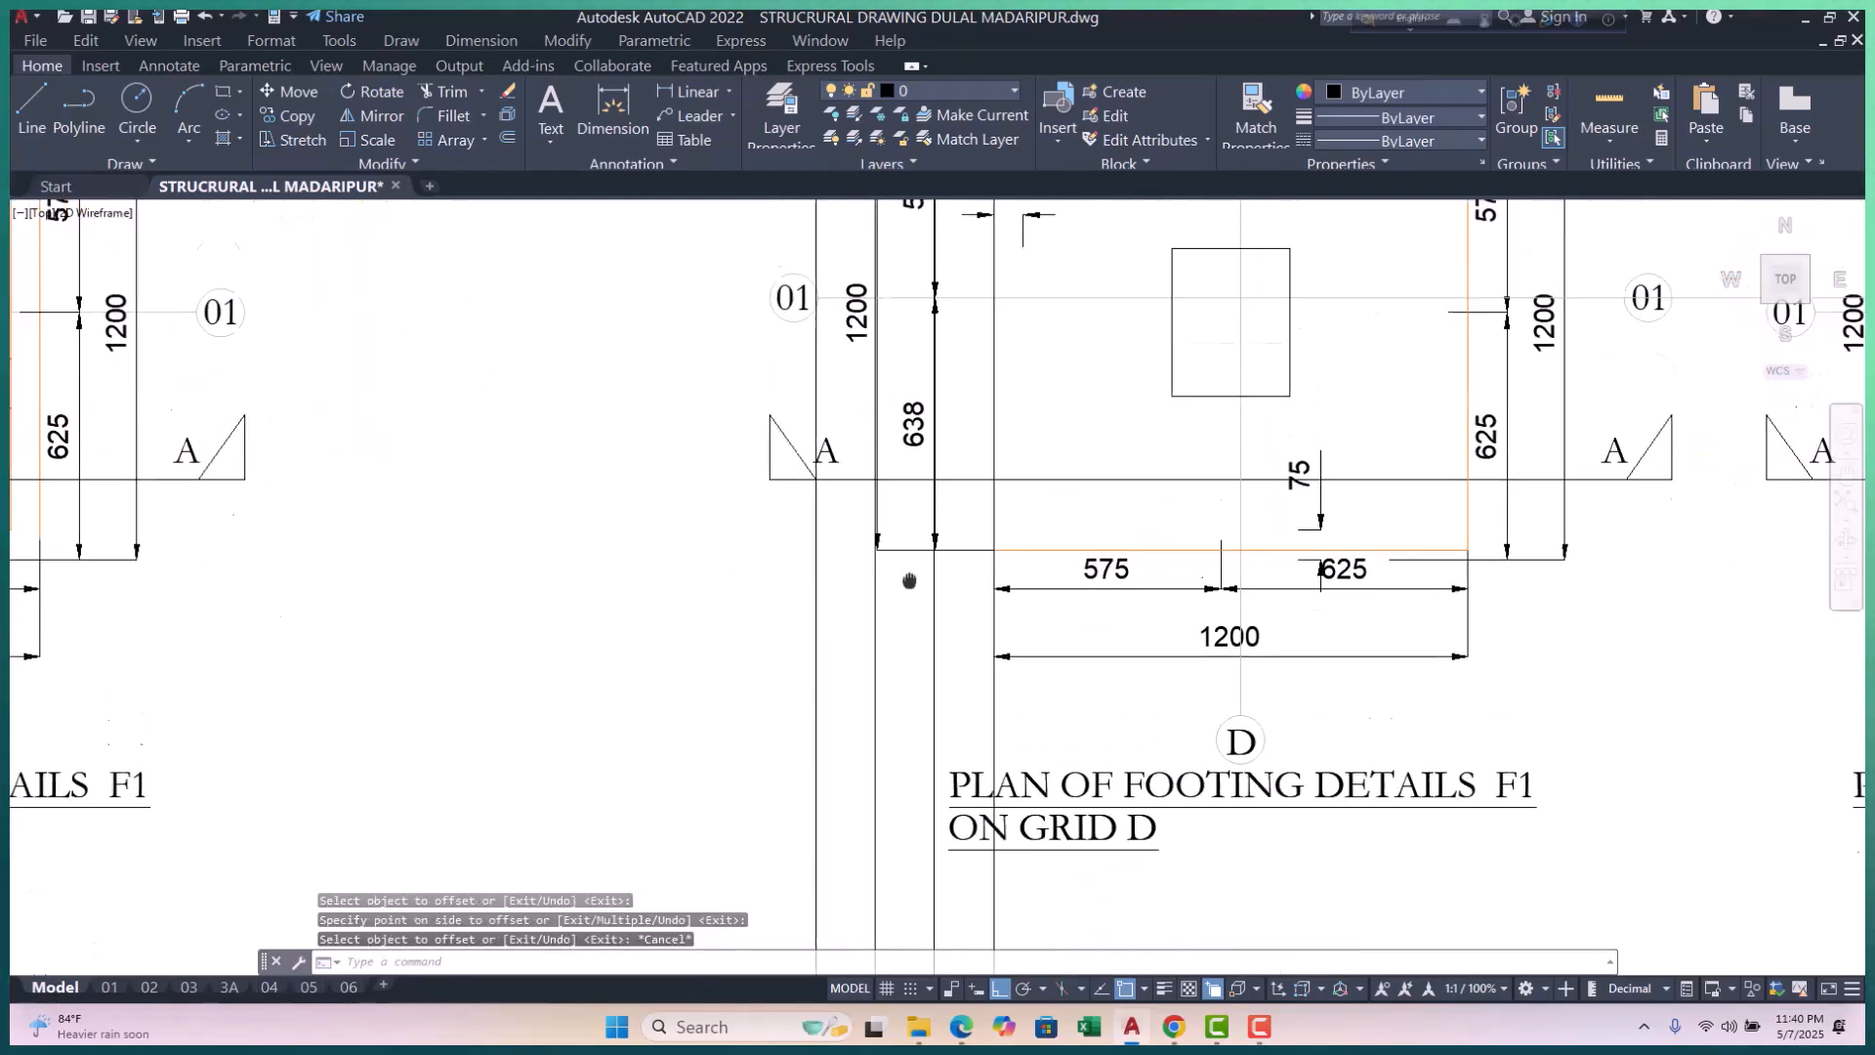
# Step: Stretch the grid 01 bubble and its line left of the grid D footing to the third vertical offset line
pyautogui.scroll(4, 871, 225)
pyautogui.moveTo(853, 469); pyautogui.dragTo(851, 610, button='middle')
pyautogui.scroll(-2, 851, 610)
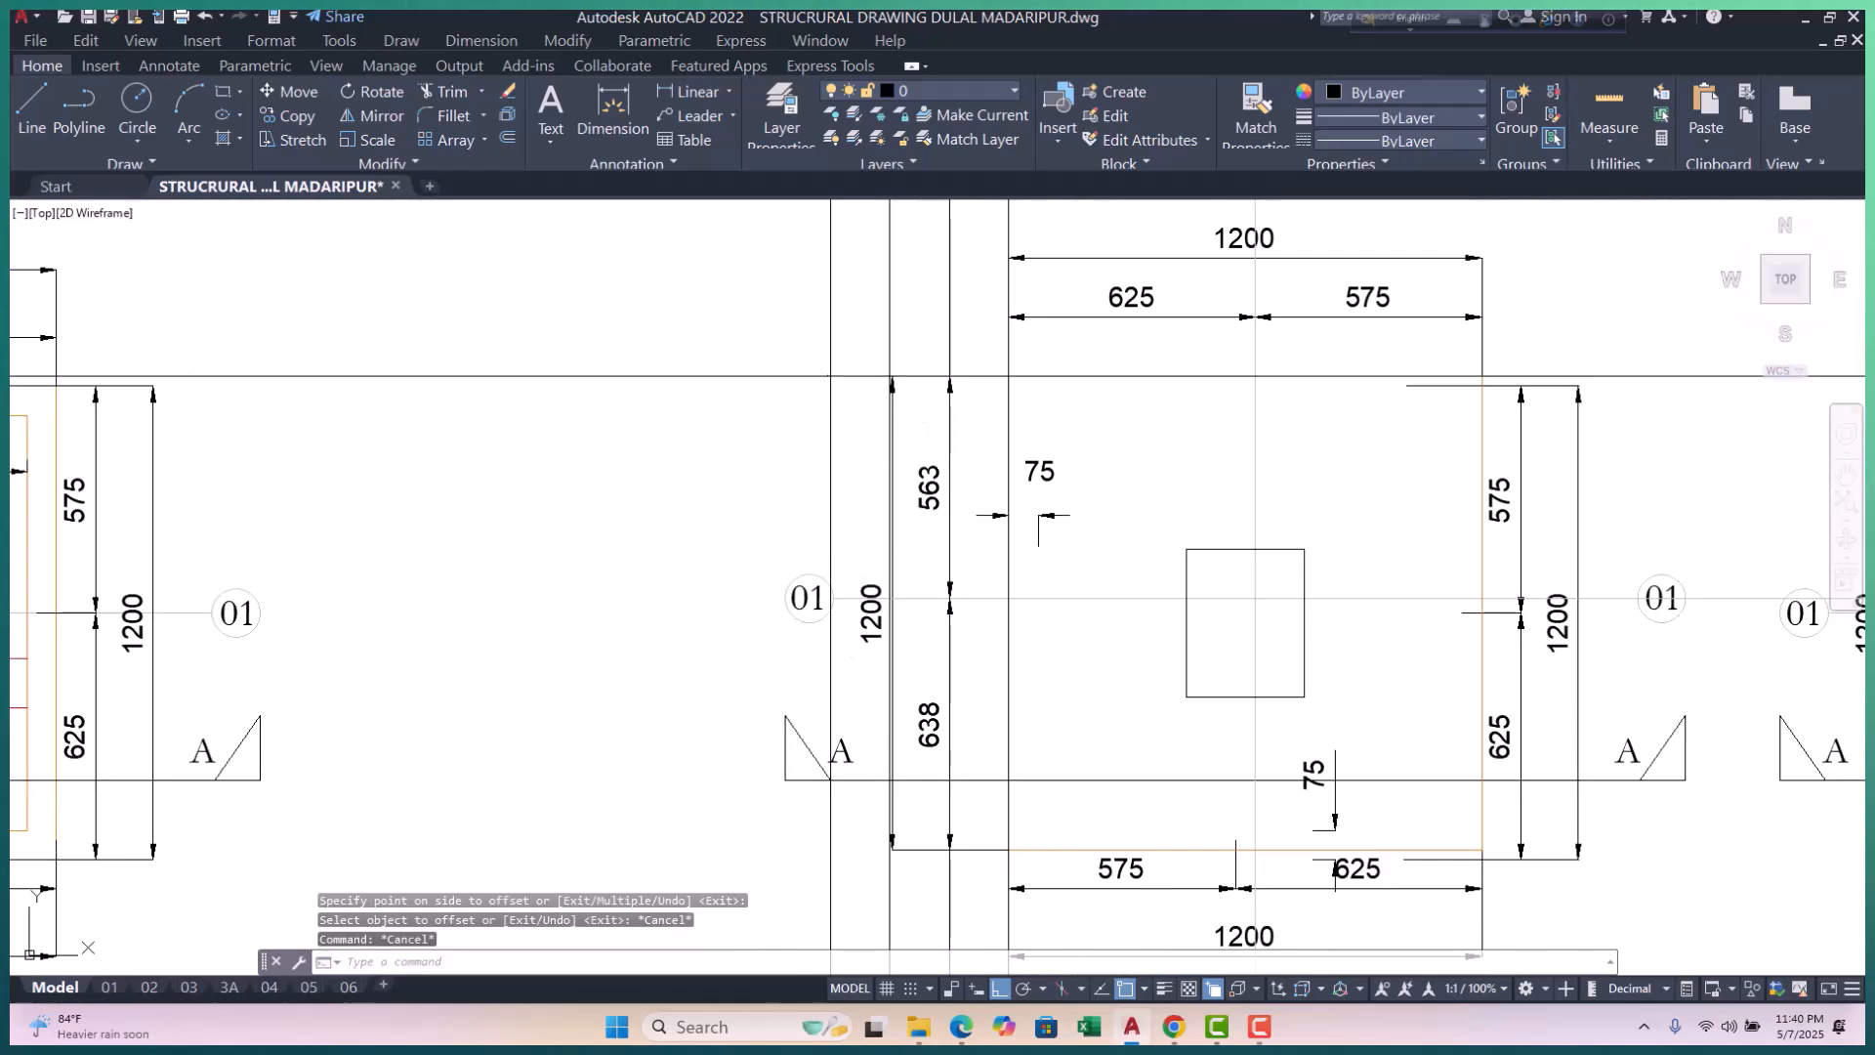
pyautogui.moveTo(913, 243); pyautogui.dragTo(929, 406, button='middle')
pyautogui.scroll(-2, 929, 406)
pyautogui.scroll(8, 890, 620)
pyautogui.click(960, 413)
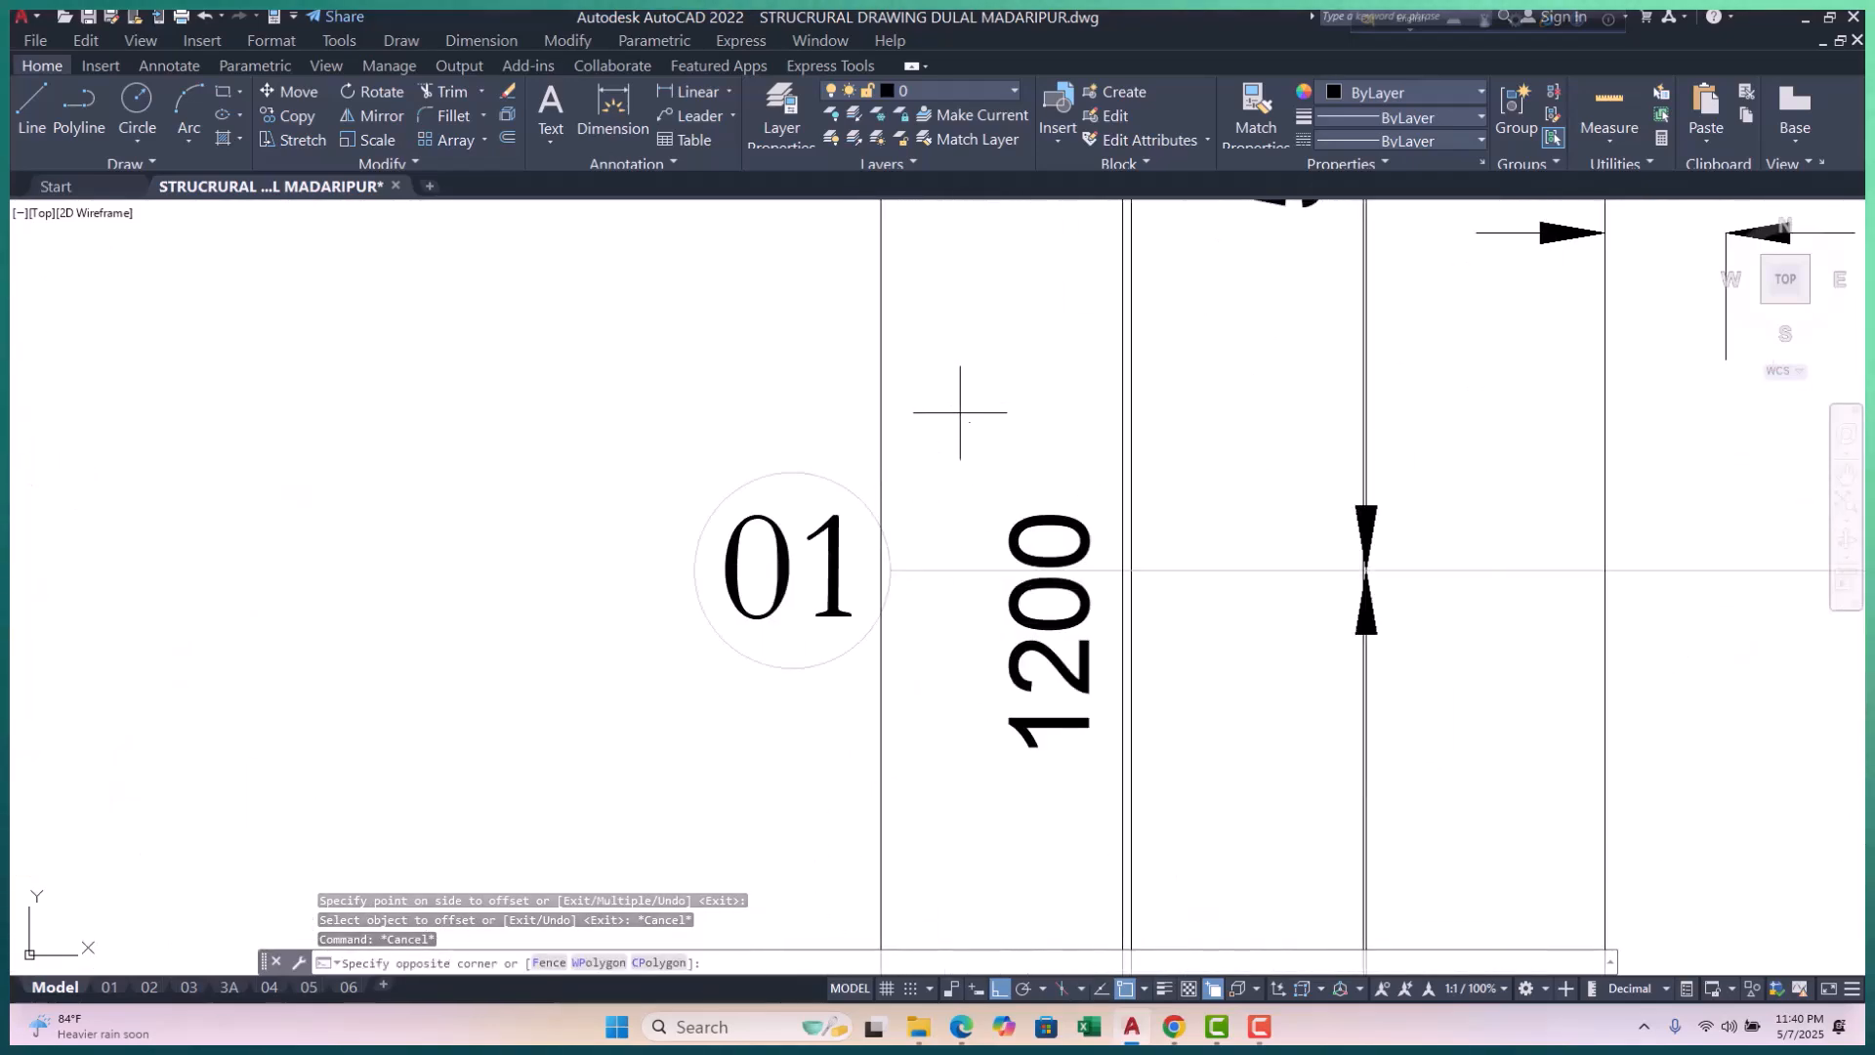
pyautogui.click(625, 717)
pyautogui.scroll(-4, 896, 636)
pyautogui.scroll(3, 934, 500)
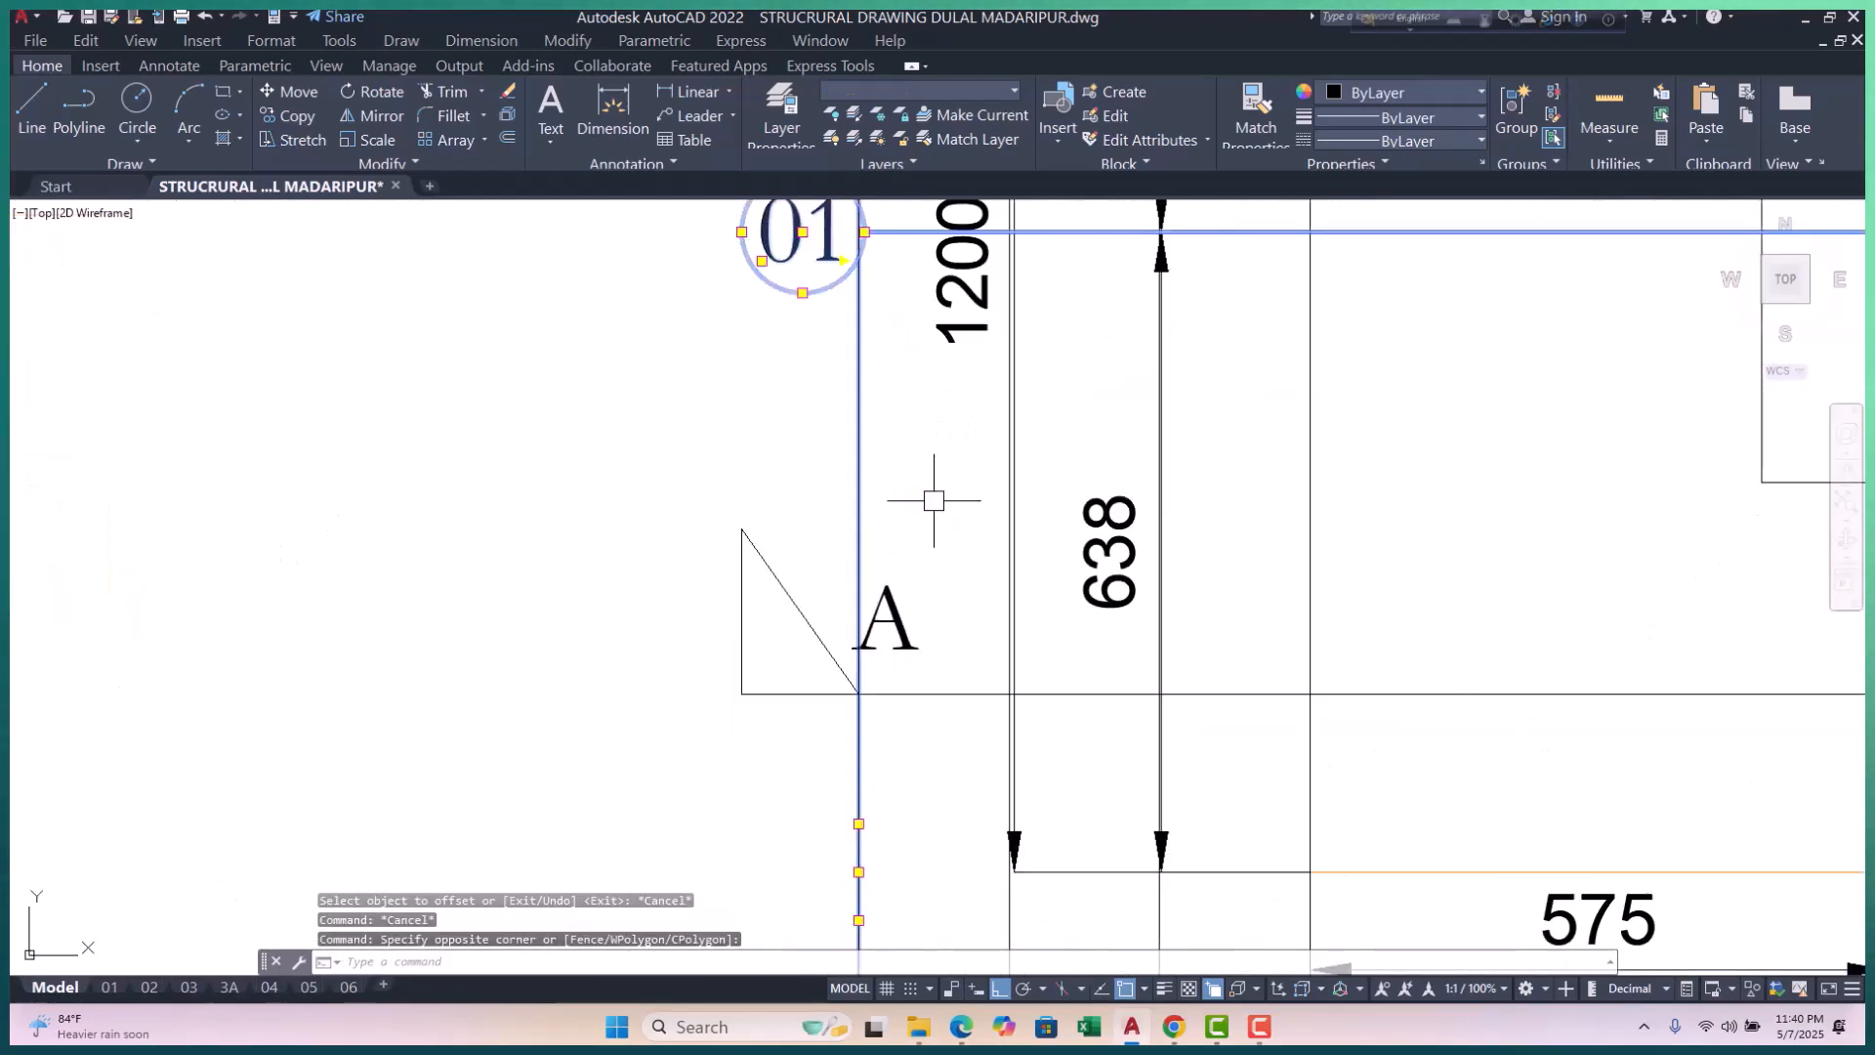
pyautogui.scroll(-3, 934, 492)
pyautogui.write('s')
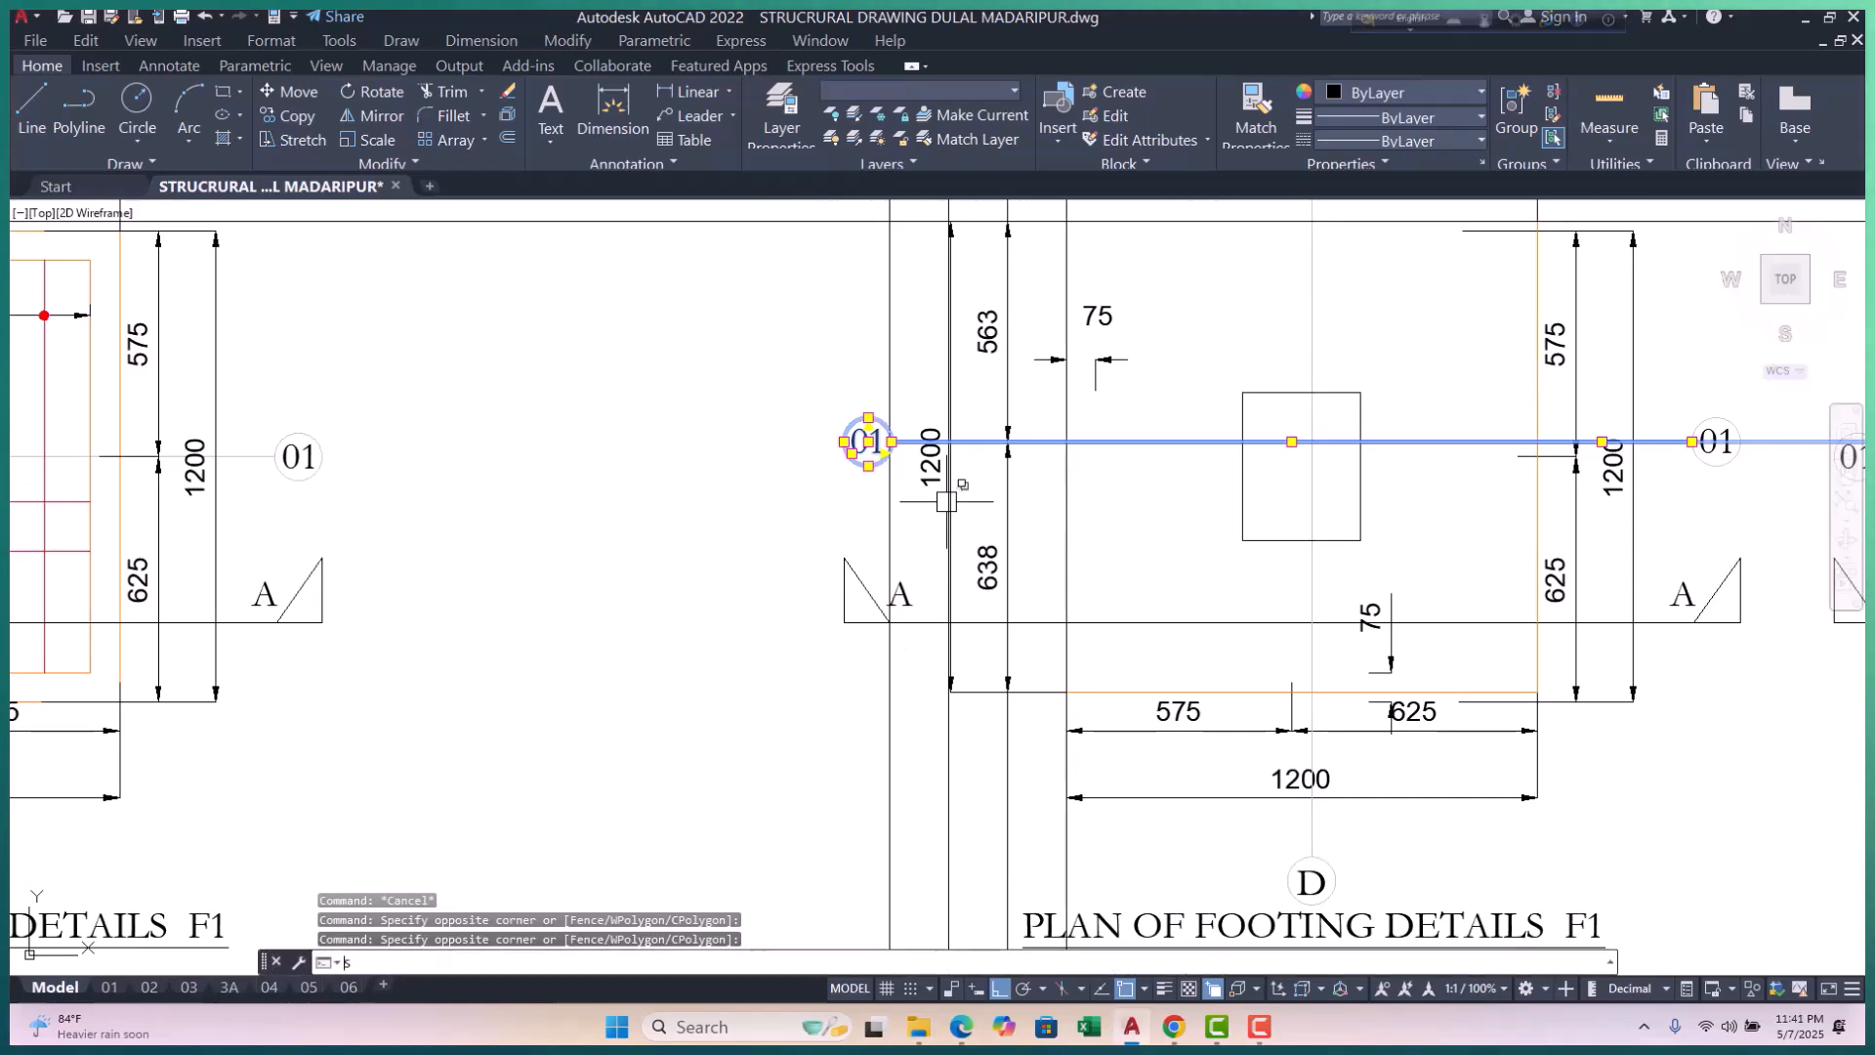
pyautogui.press('Return')
pyautogui.scroll(6, 889, 420)
pyautogui.click(872, 564)
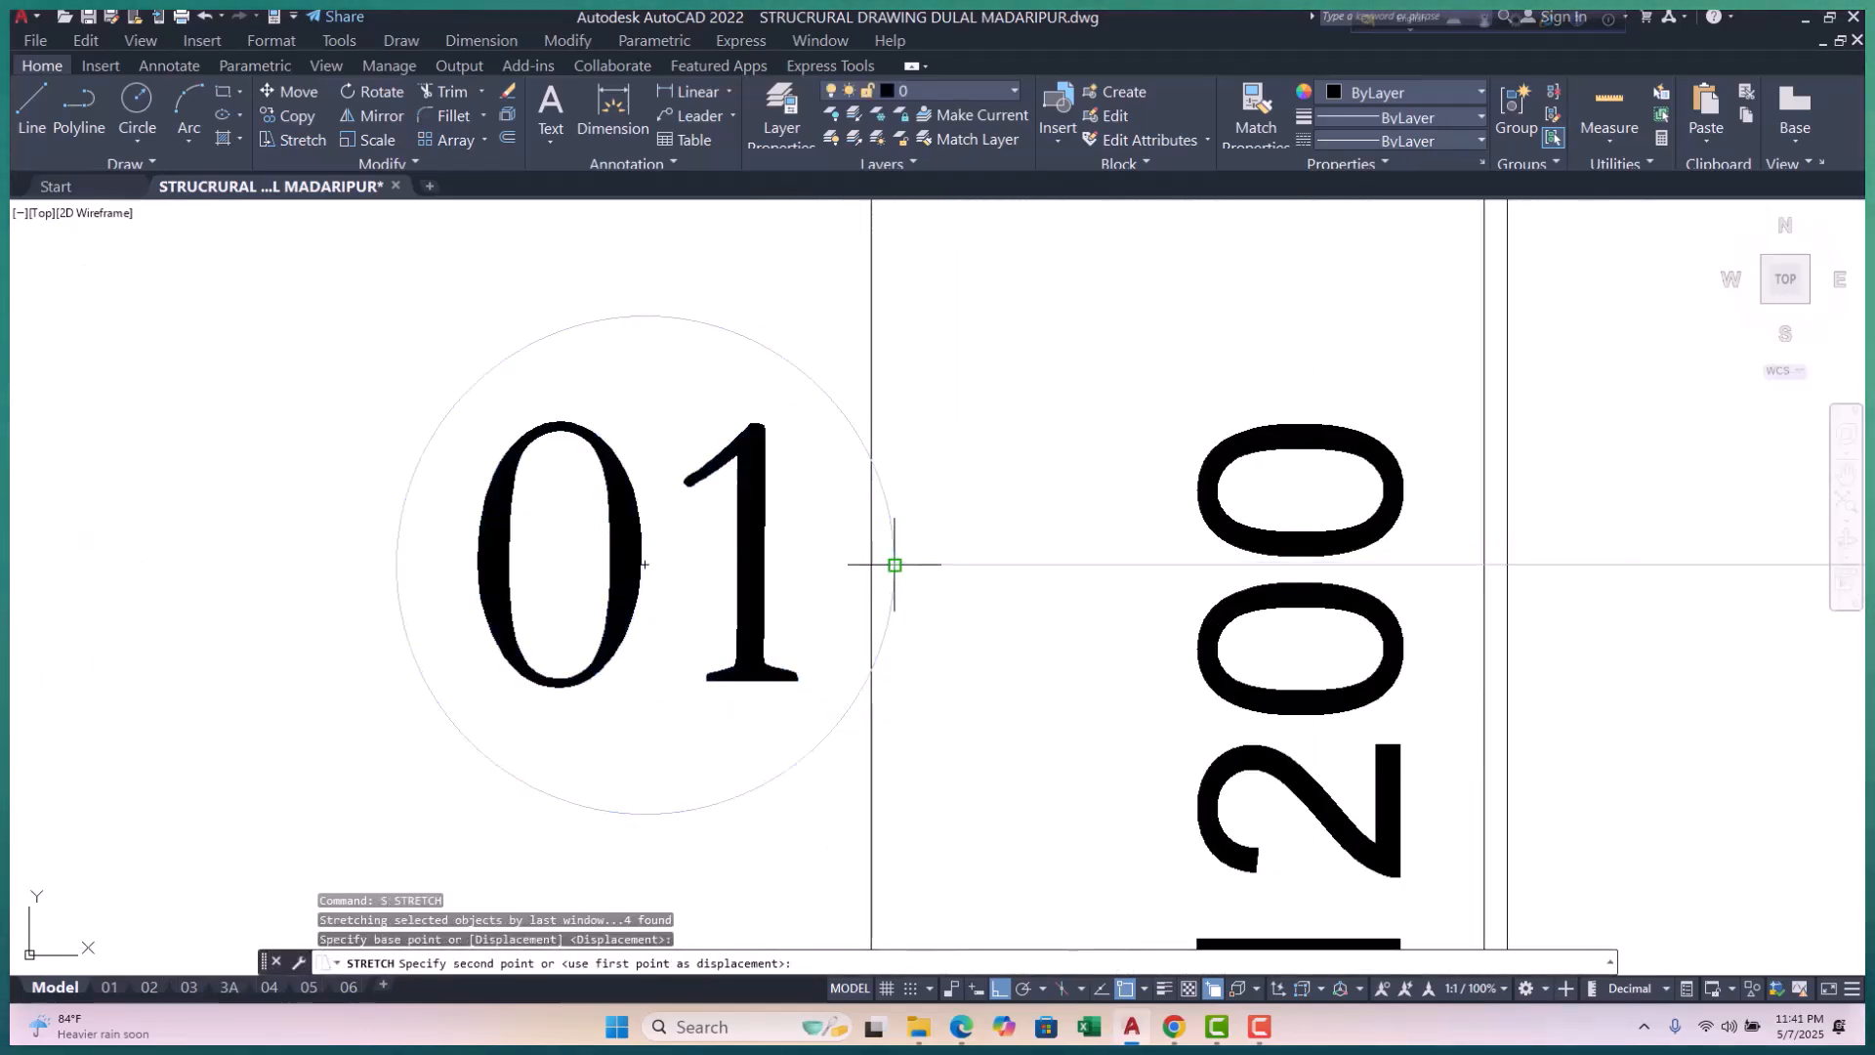
# Step: Move the overall 1200 dimension line left of the grid D footing onto the second vertical offset line
pyautogui.scroll(-6, 955, 406)
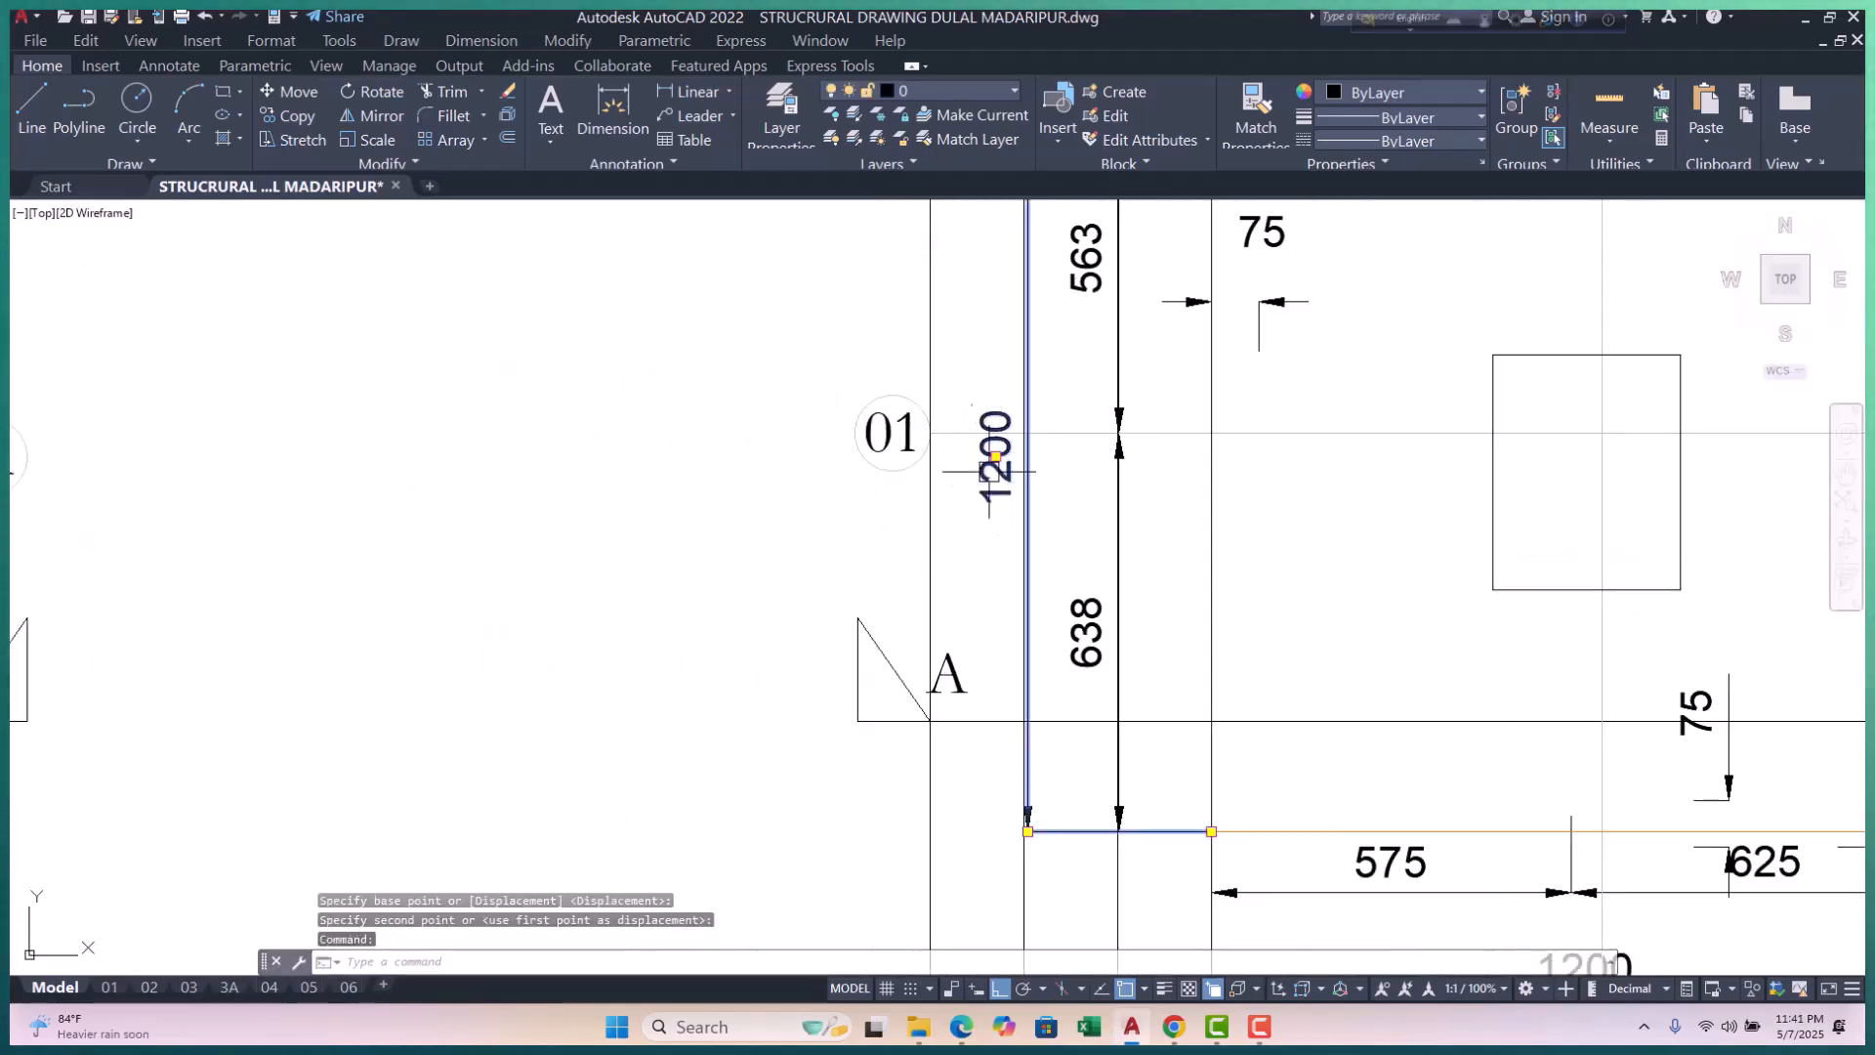
pyautogui.click(1009, 581)
pyautogui.scroll(8, 1009, 581)
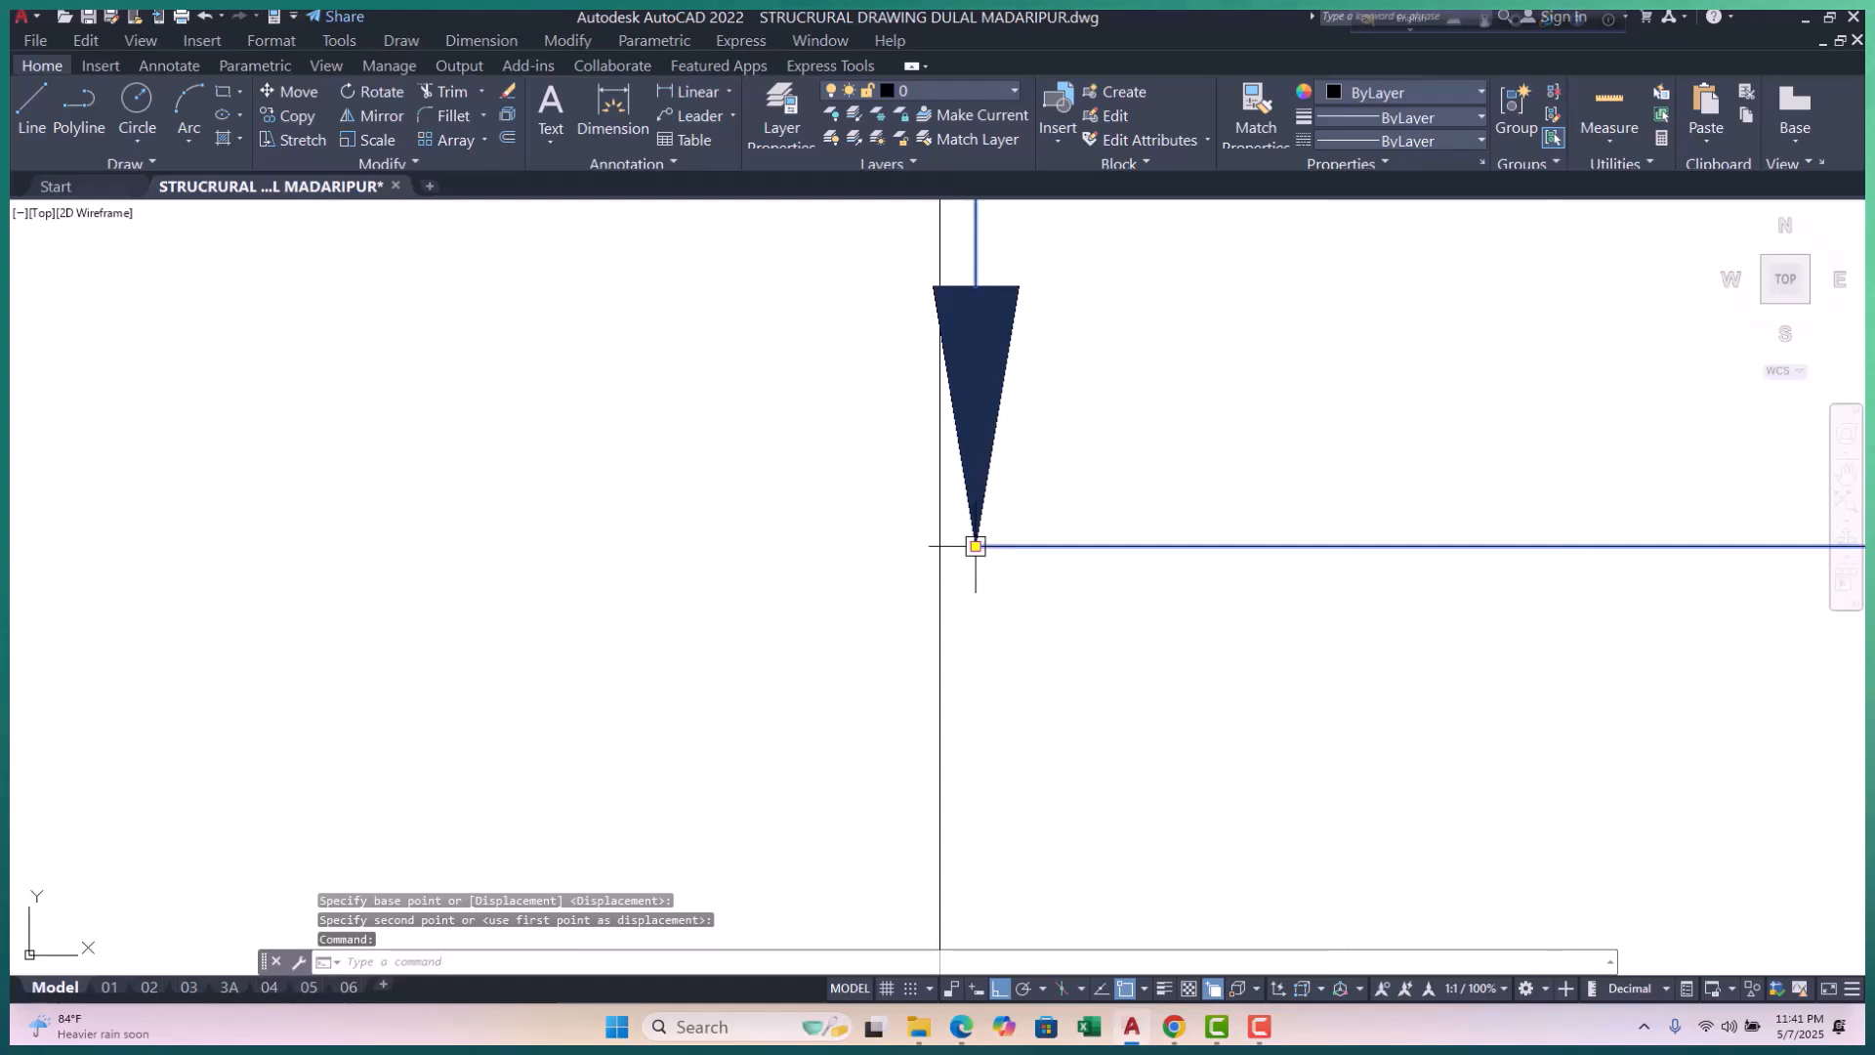
pyautogui.click(975, 546)
pyautogui.scroll(-8, 946, 612)
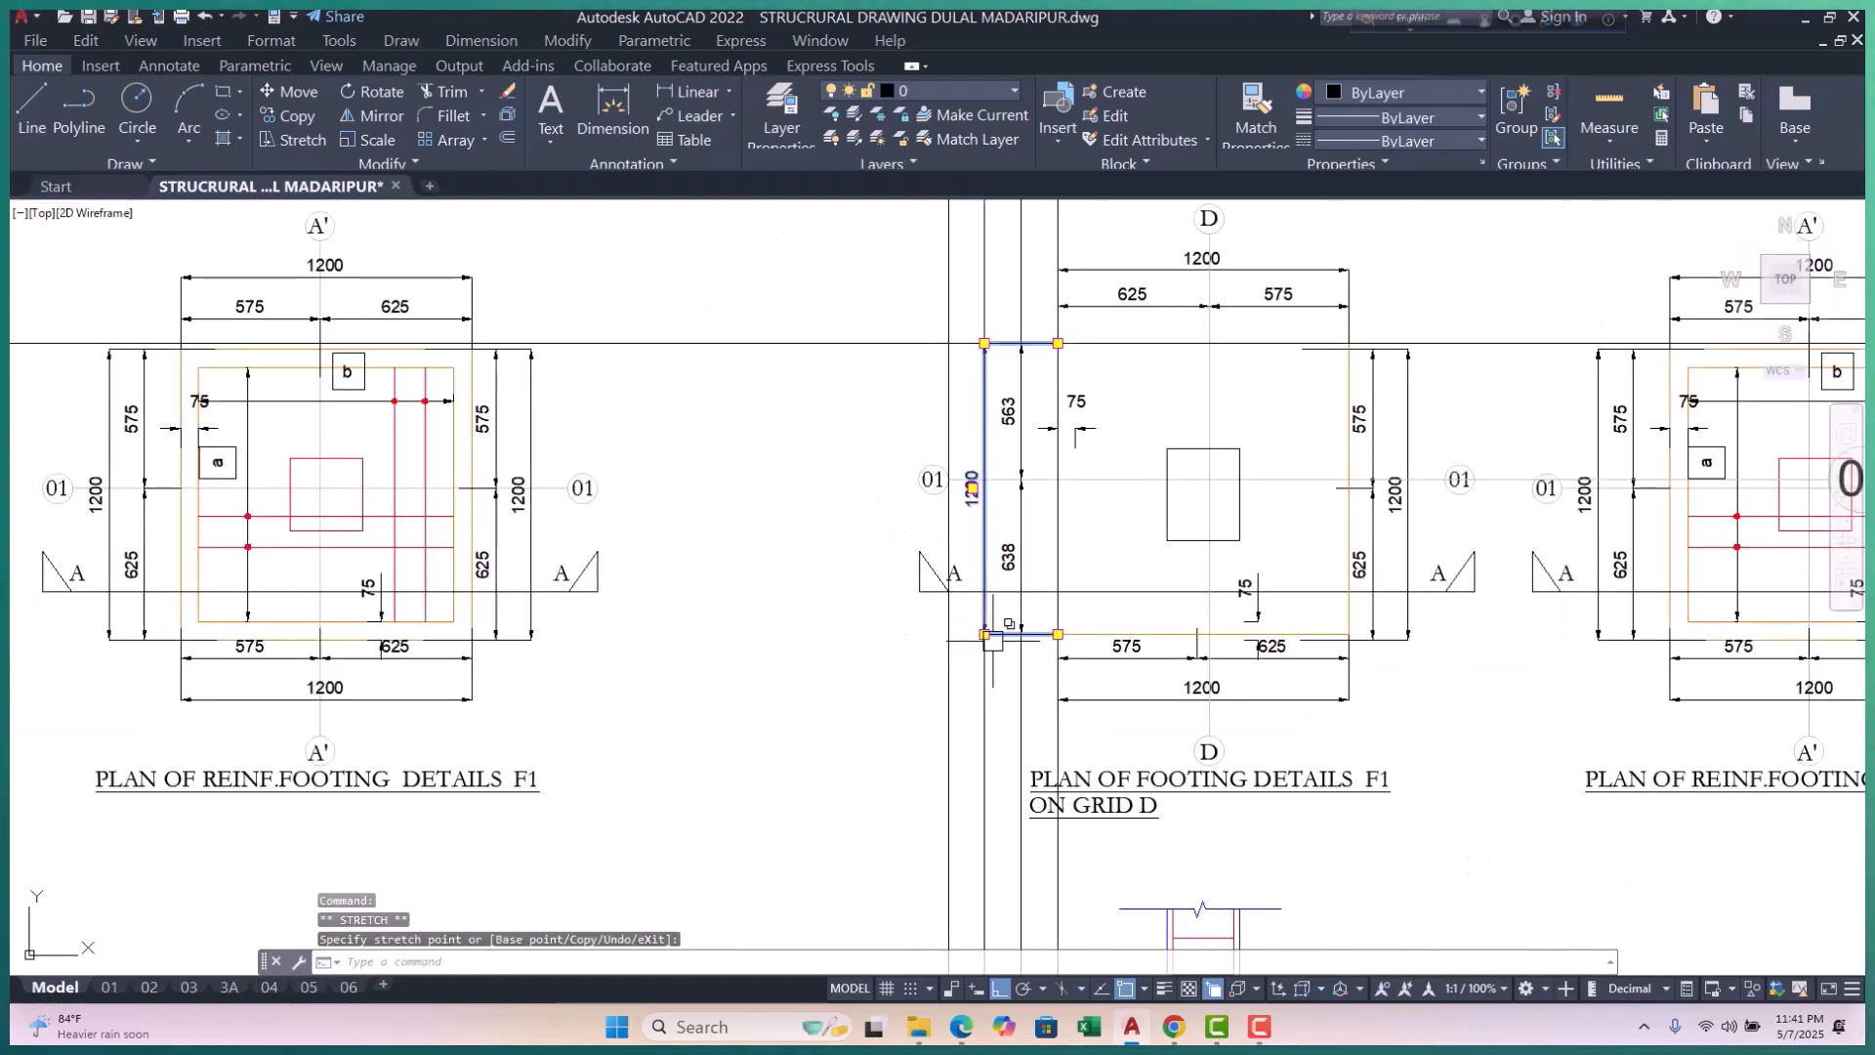
pyautogui.press('Escape')
pyautogui.press('Escape')
# Step: Move the 638 and 563 partial dimension lines left of the grid D footing onto the first vertical offset line
pyautogui.scroll(4, 1031, 535)
pyautogui.click(975, 593)
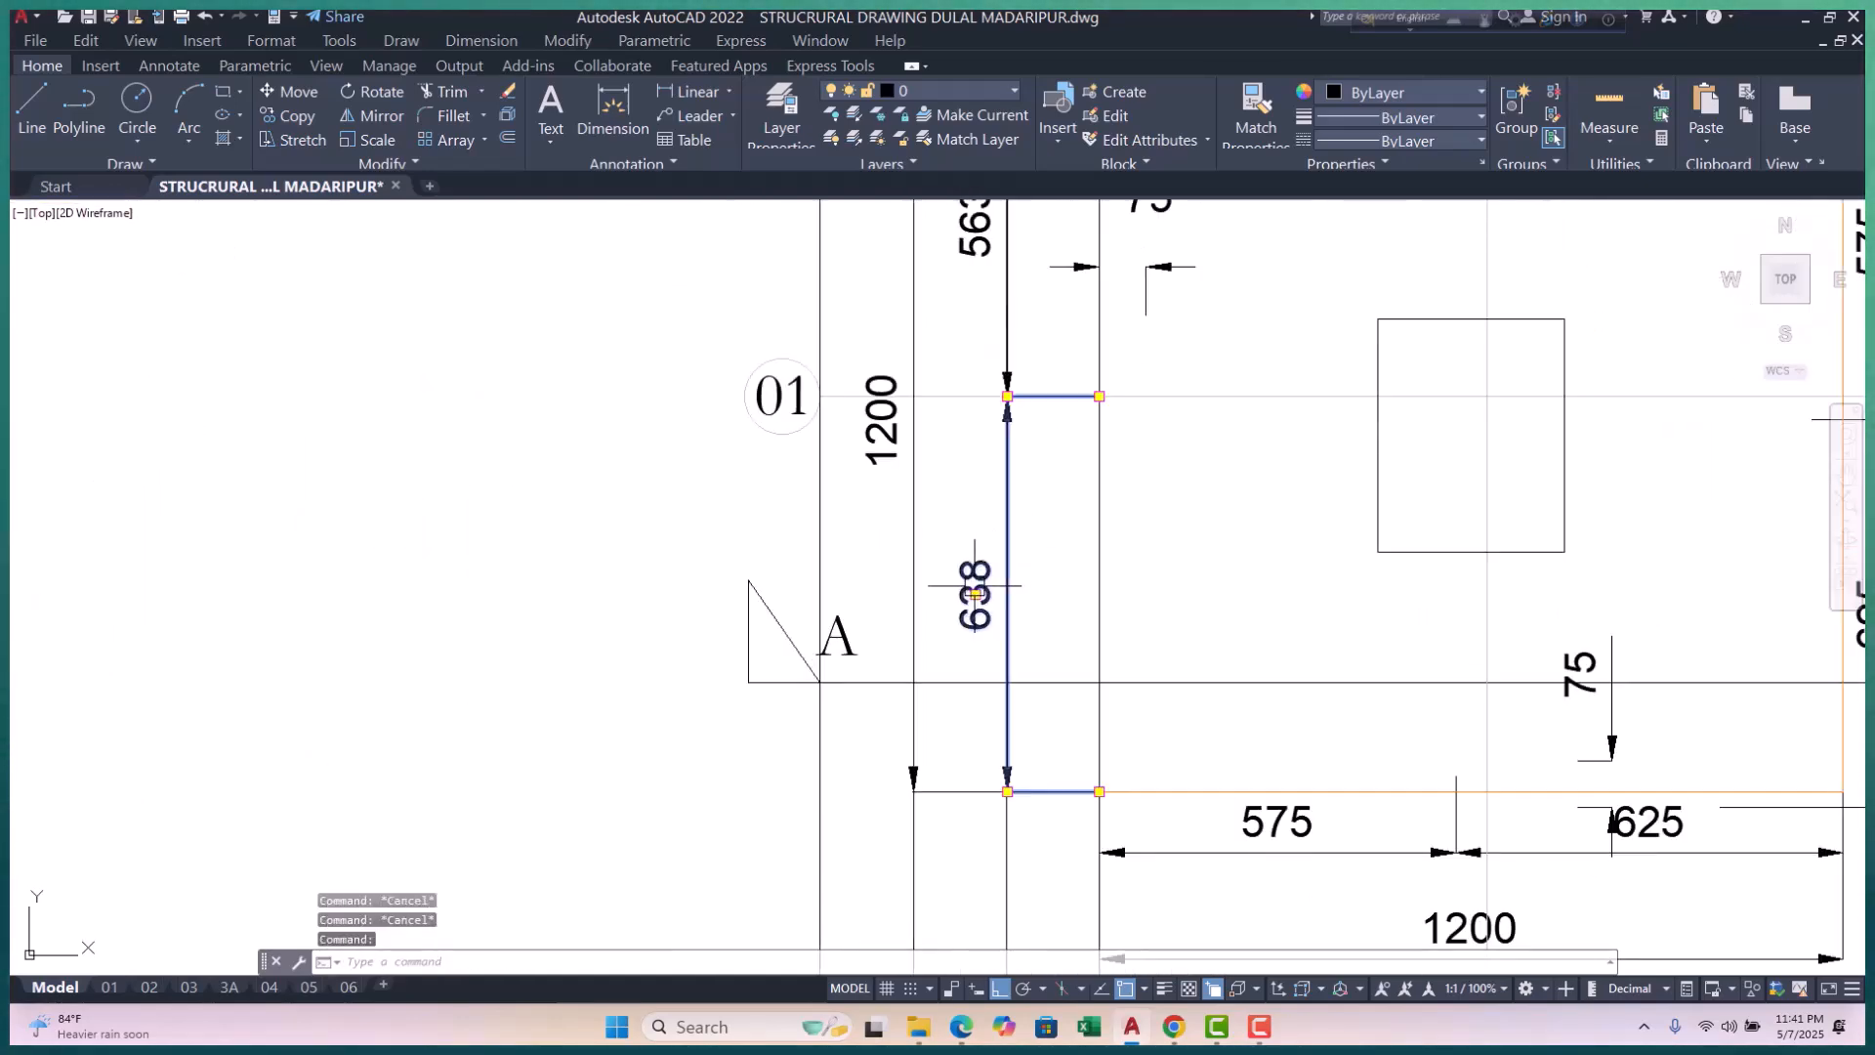
pyautogui.scroll(10, 1040, 508)
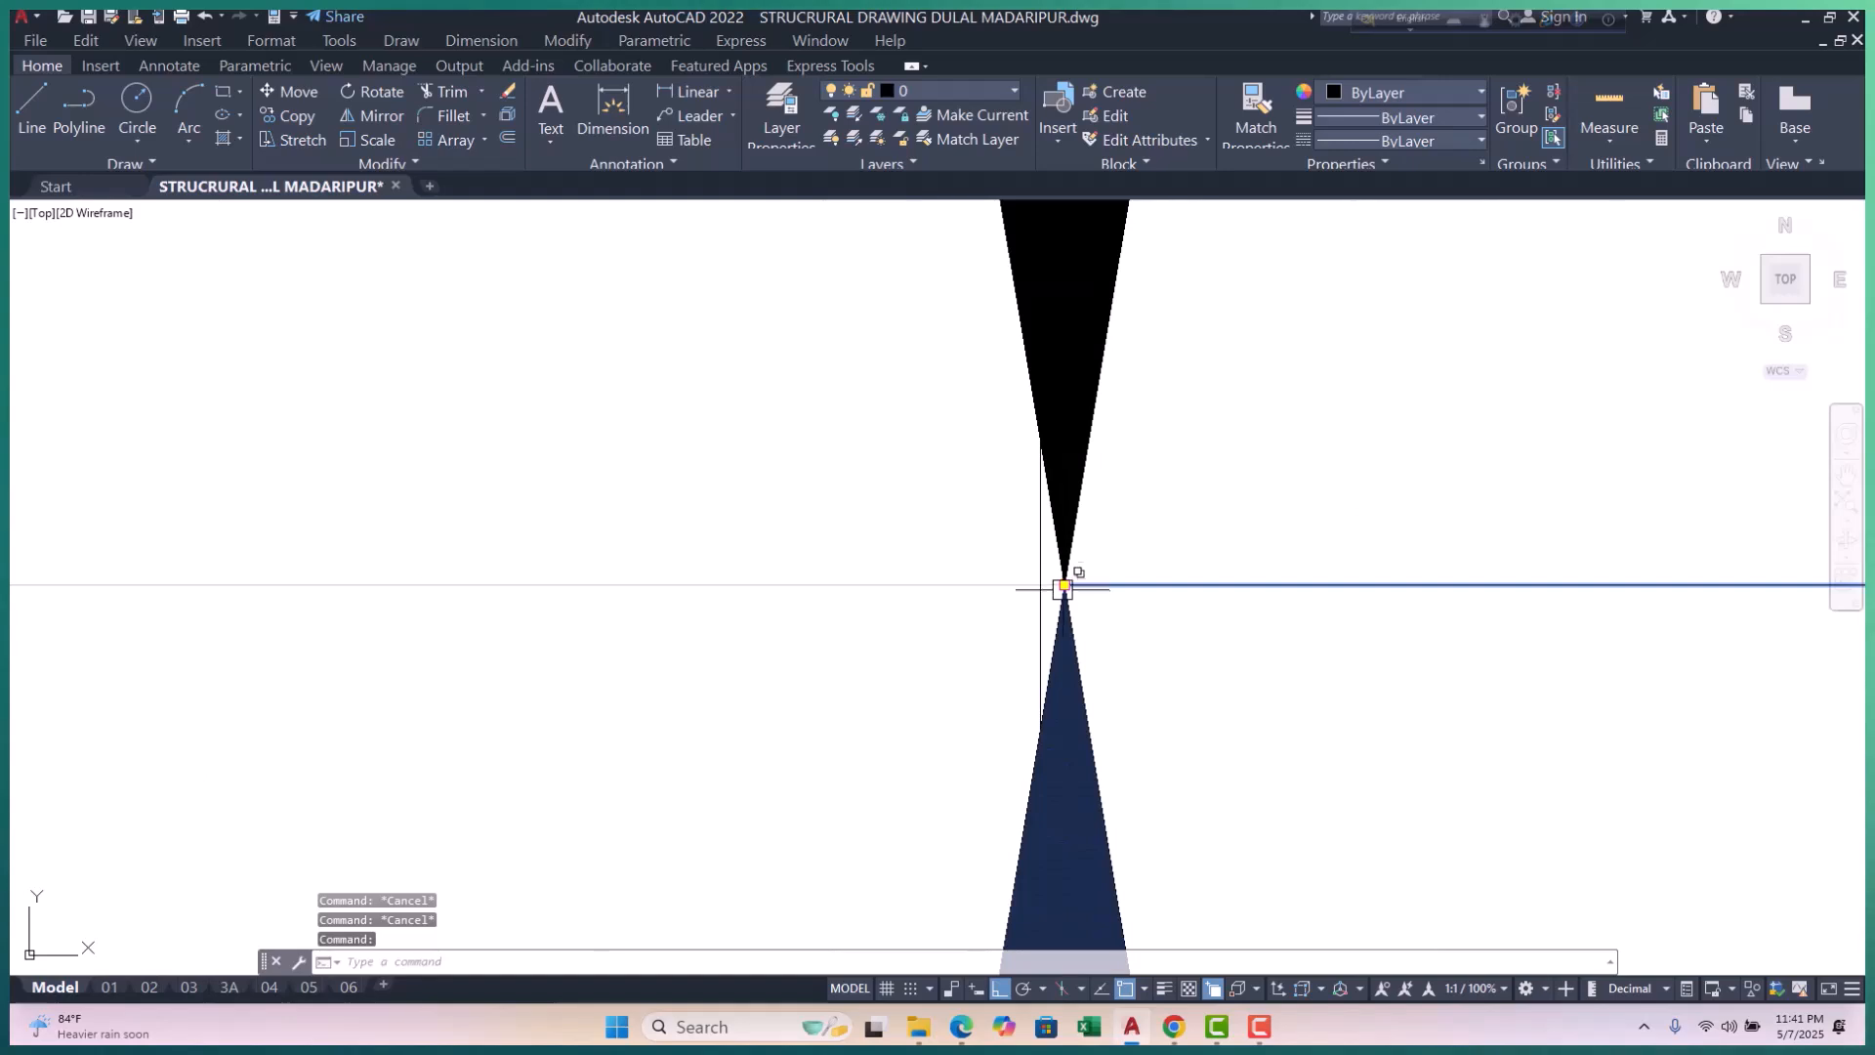
pyautogui.click(1065, 585)
pyautogui.click(1041, 585)
pyautogui.scroll(-2, 1005, 619)
pyautogui.scroll(4, 1022, 590)
pyautogui.press('Escape')
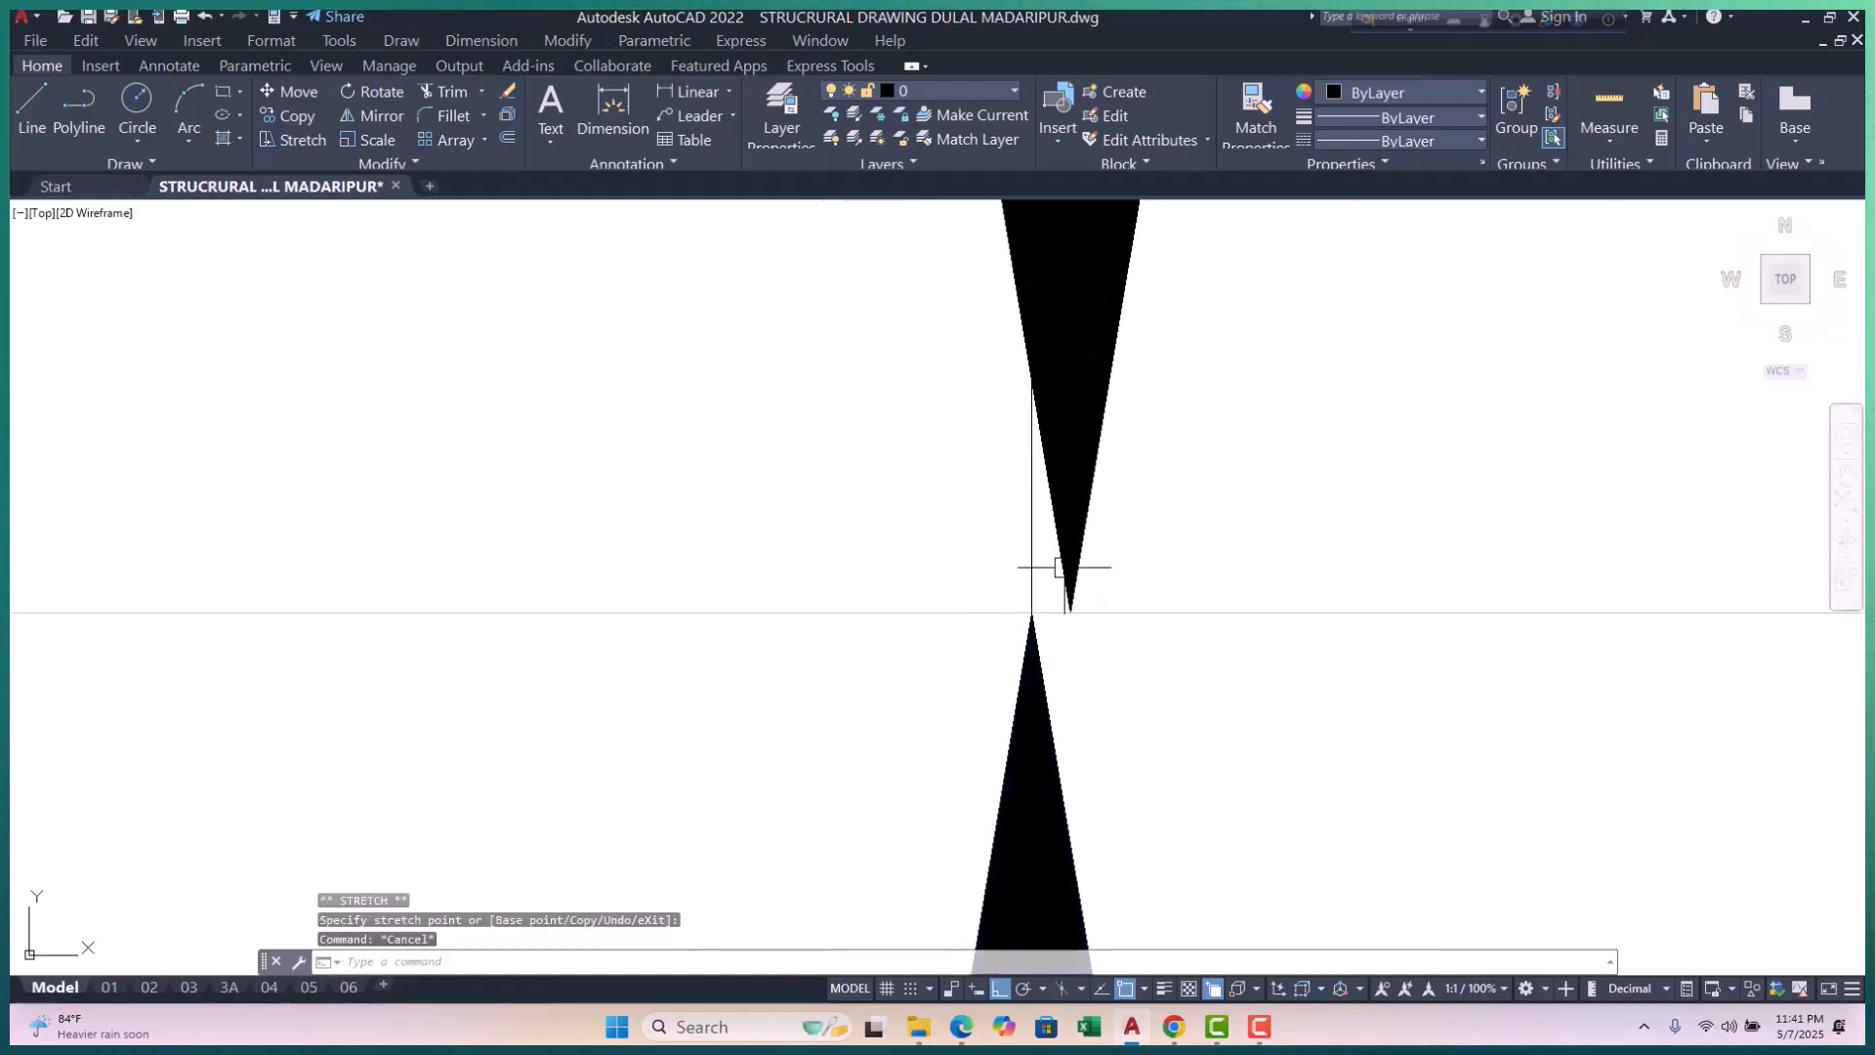
pyautogui.click(1082, 607)
pyautogui.press('Escape')
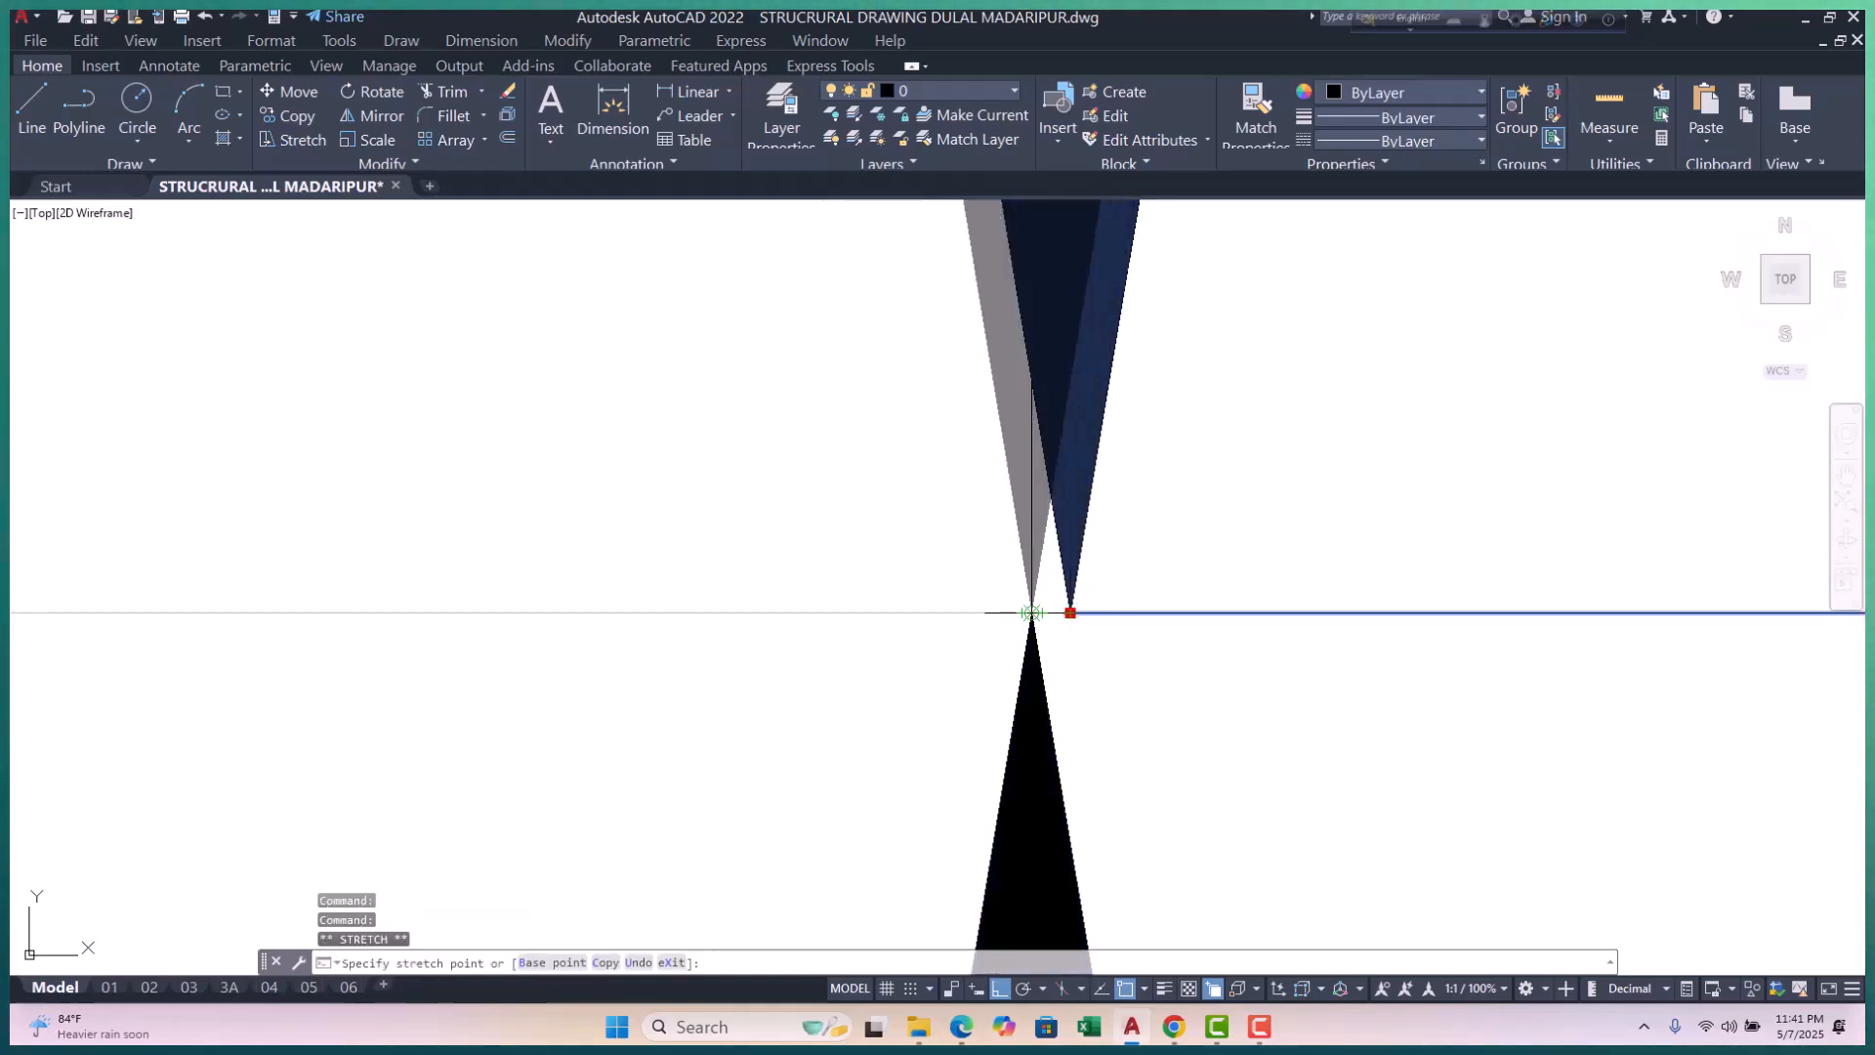
# Step: Erase the four vertical construction lines along and left of the grid D footing
pyautogui.scroll(-8, 977, 586)
pyautogui.moveTo(1258, 569); pyautogui.dragTo(1155, 548, button='middle')
pyautogui.click(990, 720)
pyautogui.click(802, 721)
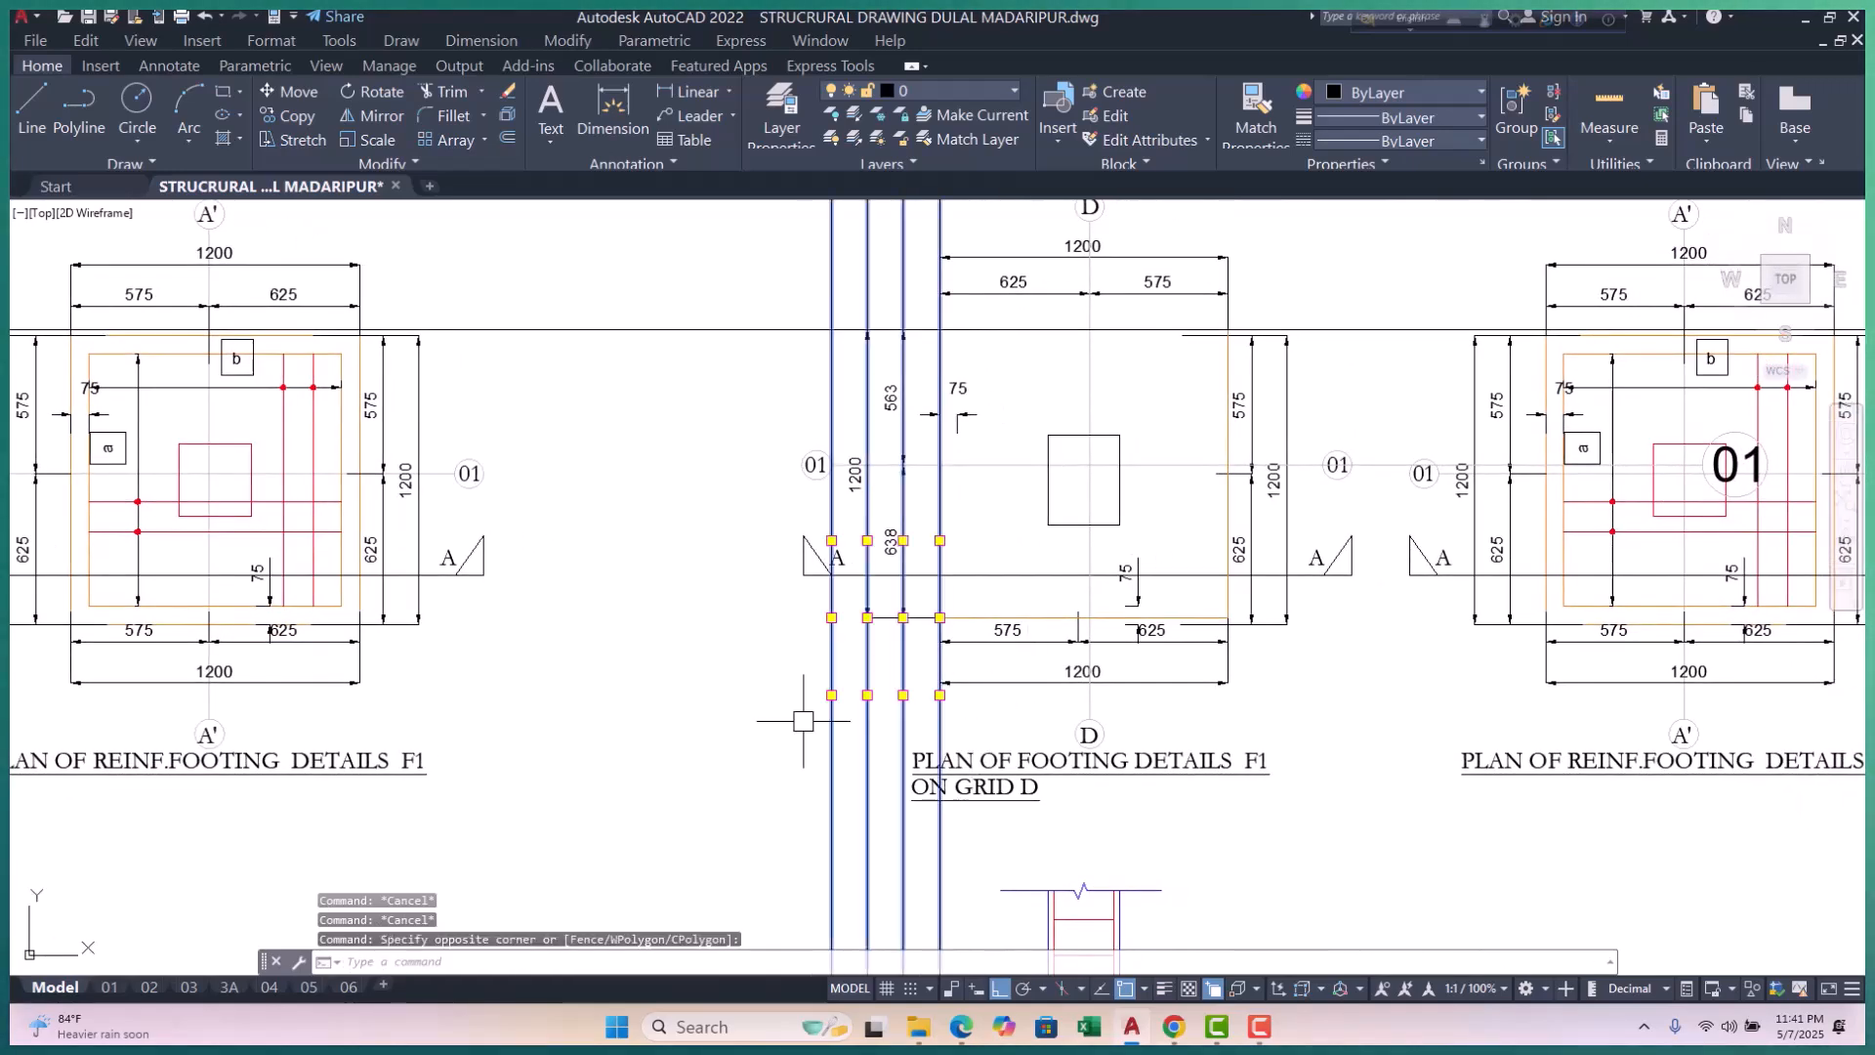
pyautogui.write('e')
pyautogui.press('Return')
pyautogui.press('Escape')
pyautogui.moveTo(996, 654); pyautogui.dragTo(954, 654, button='middle')
pyautogui.press('Escape')
pyautogui.press('Escape')
# Step: Draw a horizontal construction line through the bottom edge of the grid D footing
pyautogui.scroll(2, 1260, 772)
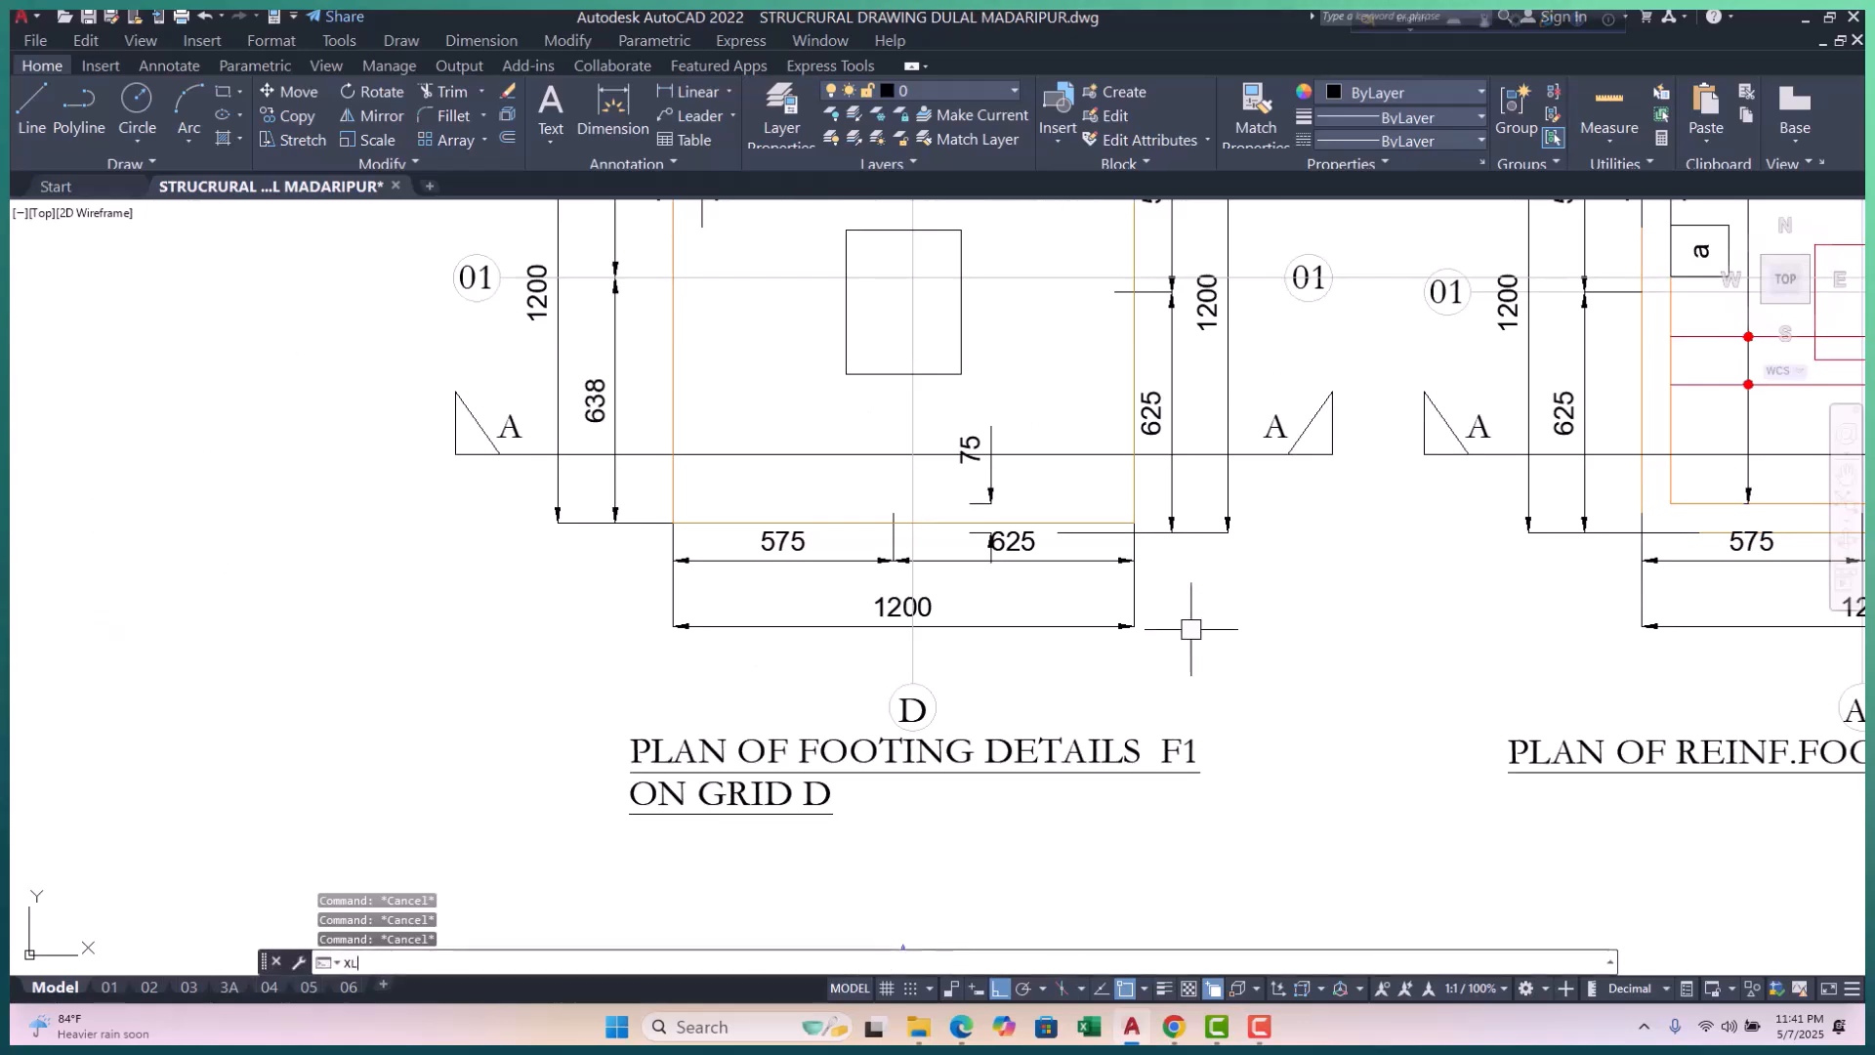
pyautogui.press('Return')
pyautogui.scroll(3, 1142, 532)
pyautogui.click(1118, 536)
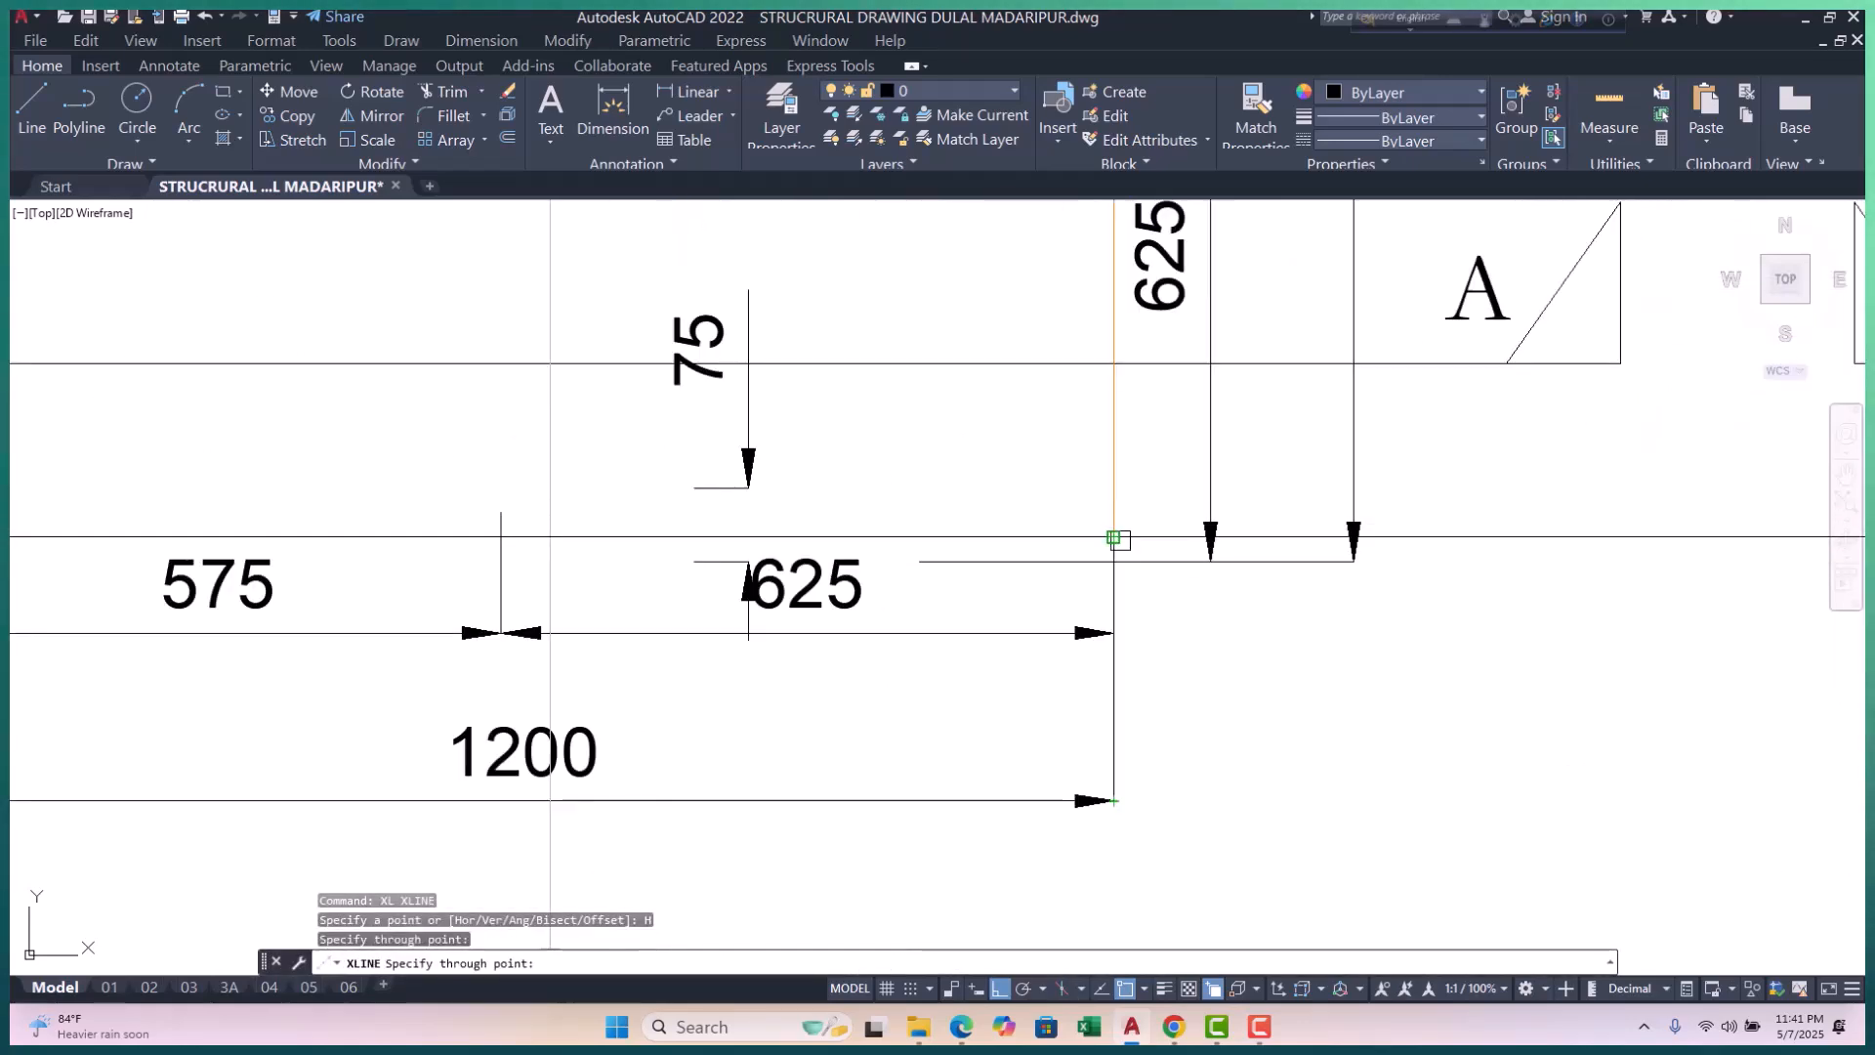
pyautogui.scroll(-4, 1209, 633)
pyautogui.press('Escape')
pyautogui.press('Escape')
# Step: Offset the bottom-edge construction line downward three times in succession, each 150 from the previous line
pyautogui.write('o')
pyautogui.press('Return')
pyautogui.write('1')
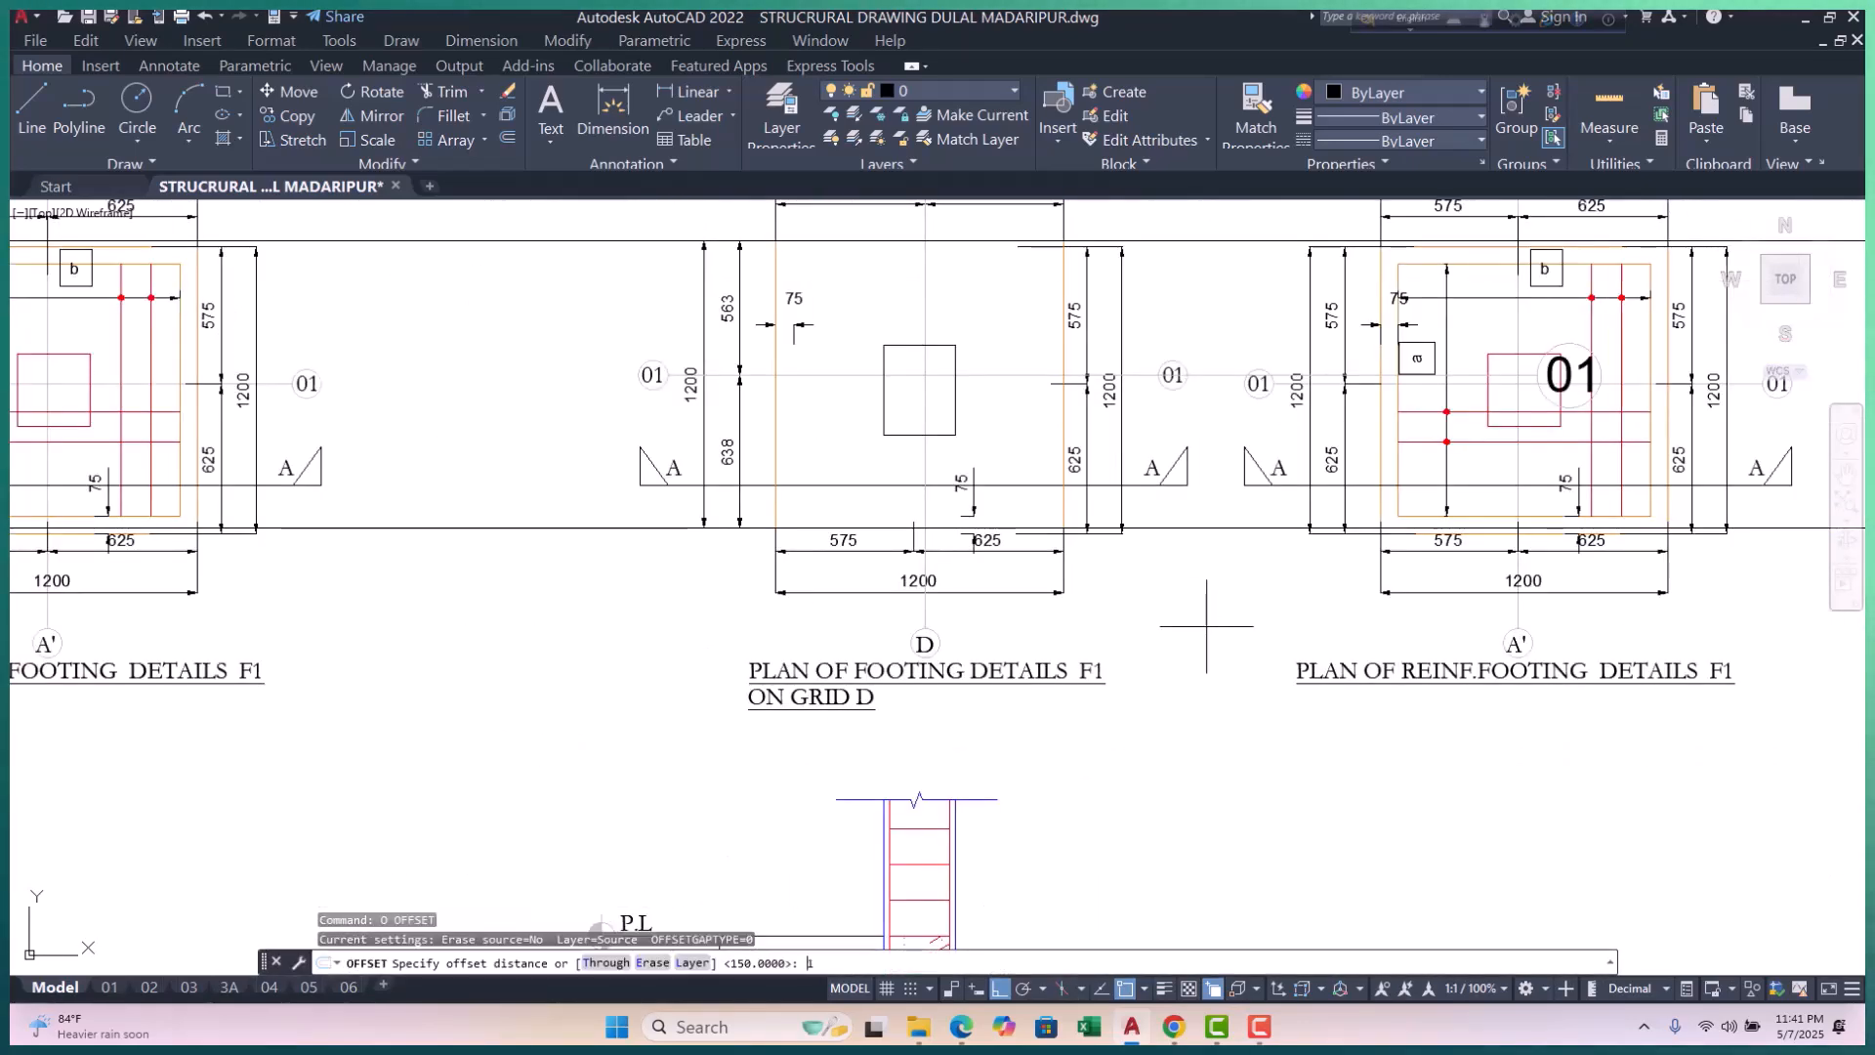
pyautogui.press('Return')
pyautogui.click(1197, 530)
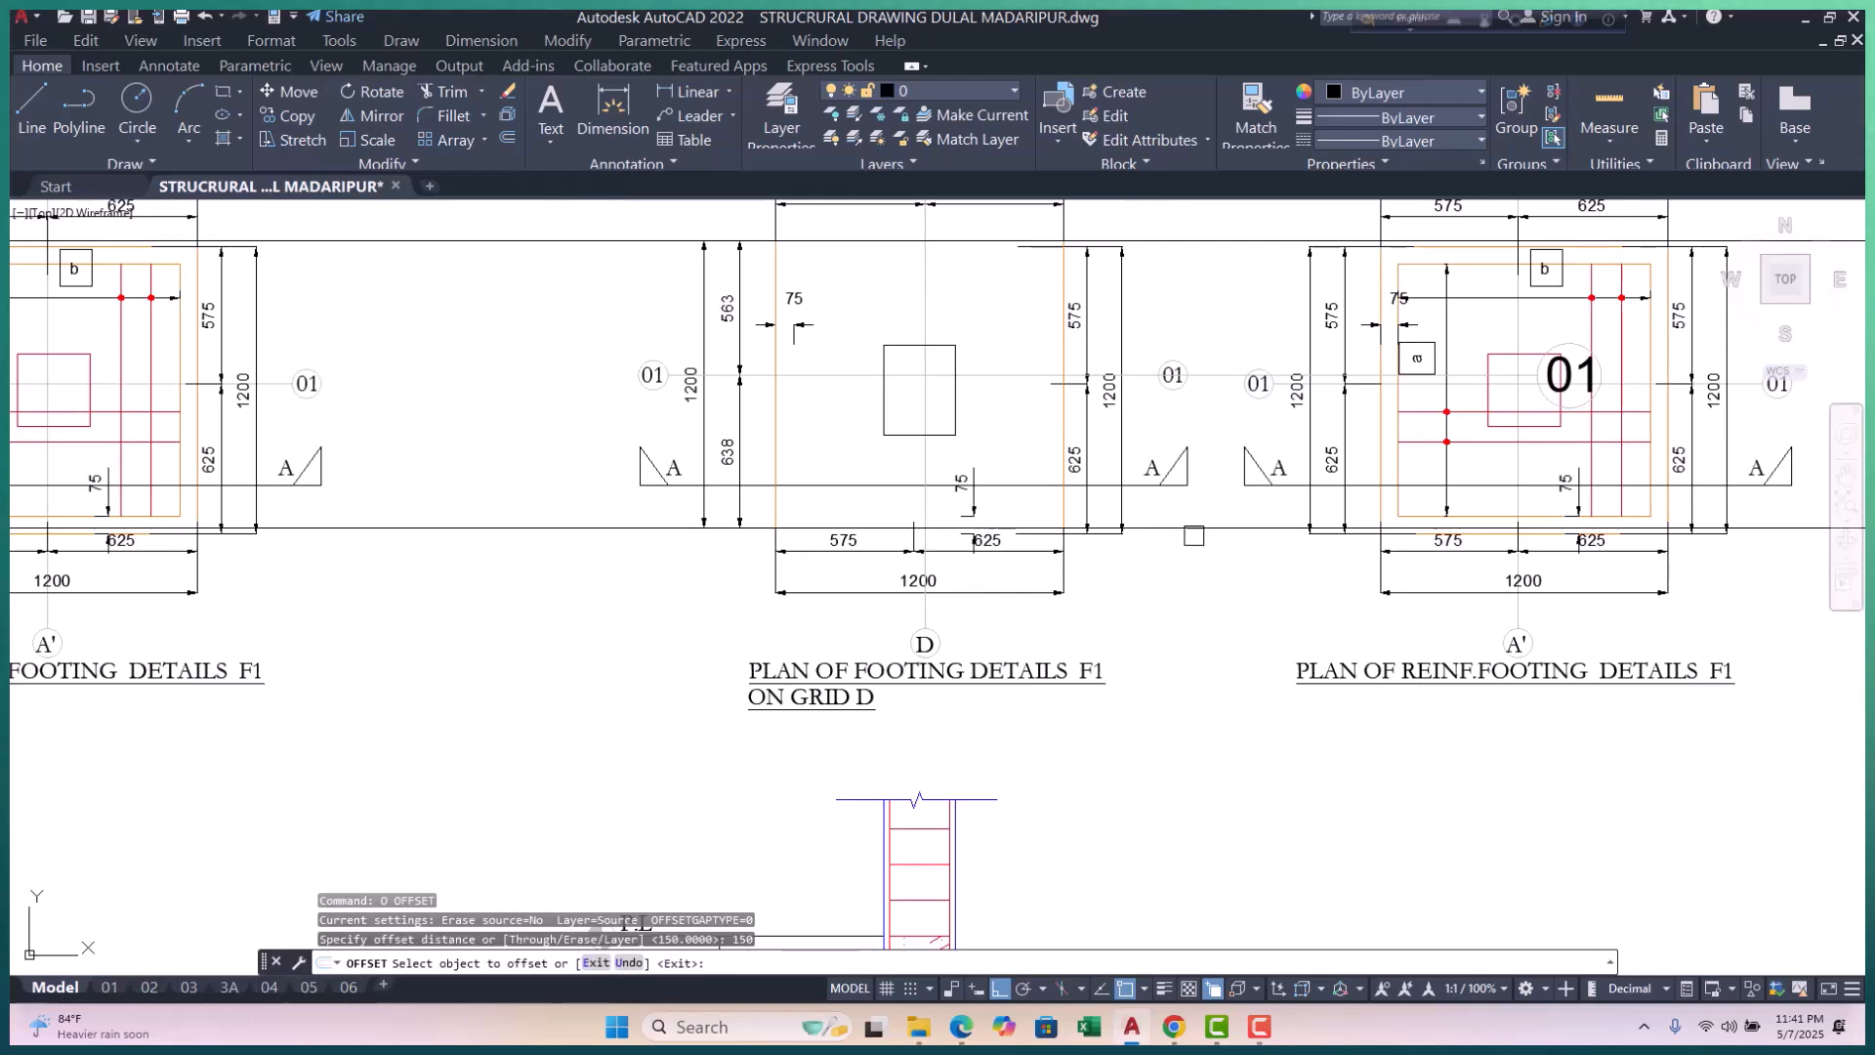
pyautogui.click(1193, 575)
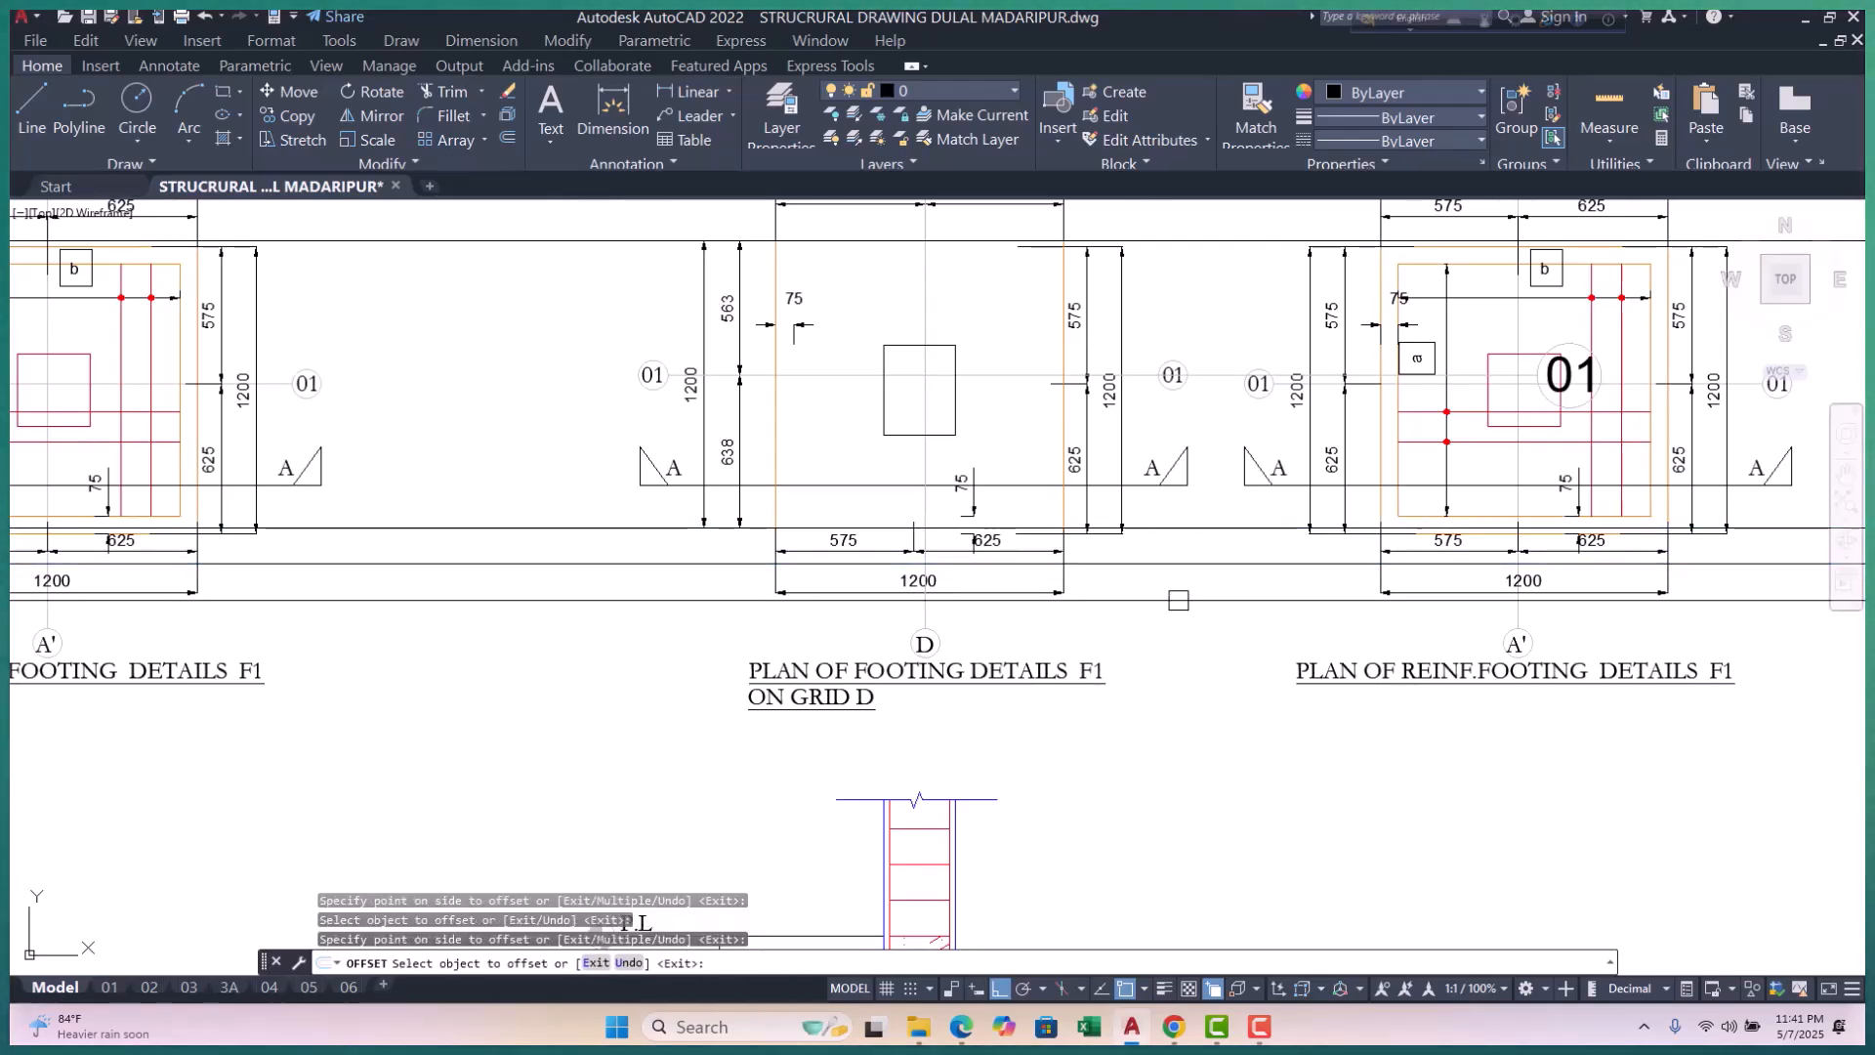
pyautogui.press('Escape')
pyautogui.scroll(2, 911, 653)
pyautogui.press('Escape')
pyautogui.press('Escape')
# Step: Stretch the D bubble and its grid line below the footing down to the third horizontal offset line
pyautogui.scroll(4, 913, 661)
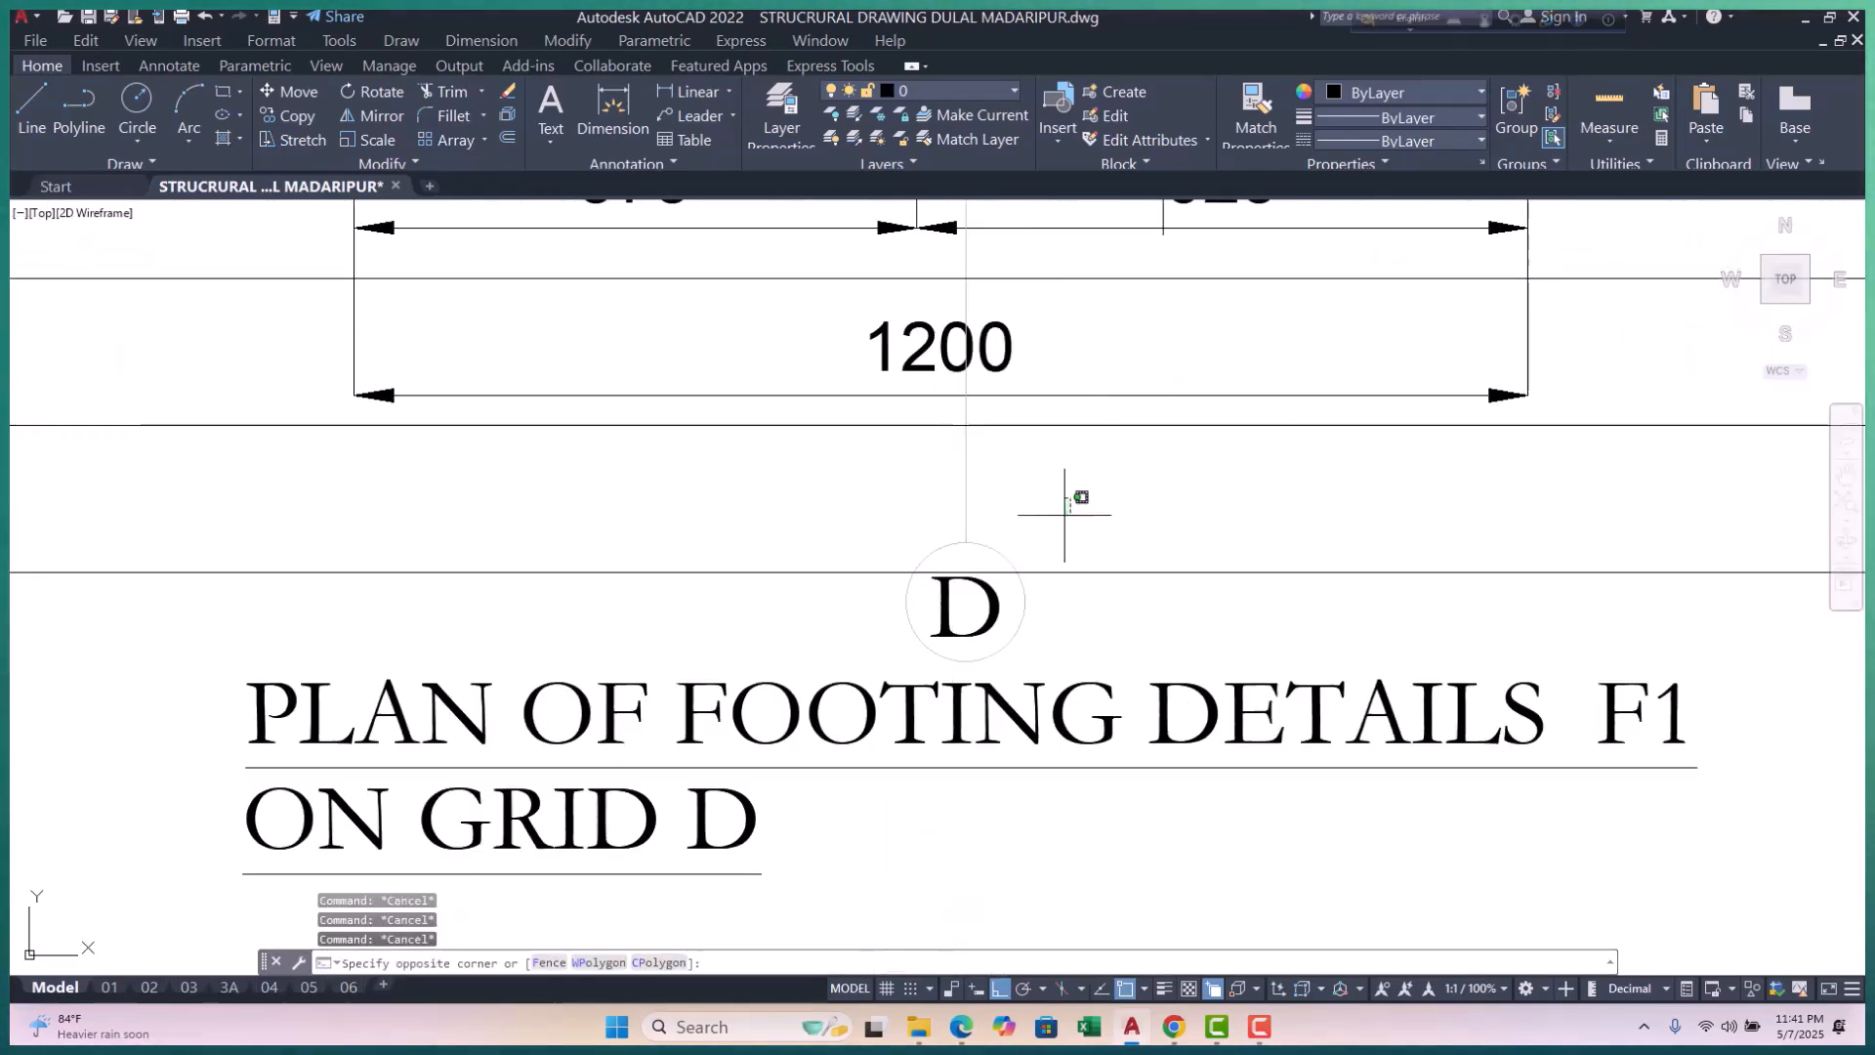
pyautogui.scroll(2, 998, 593)
pyautogui.click(735, 754)
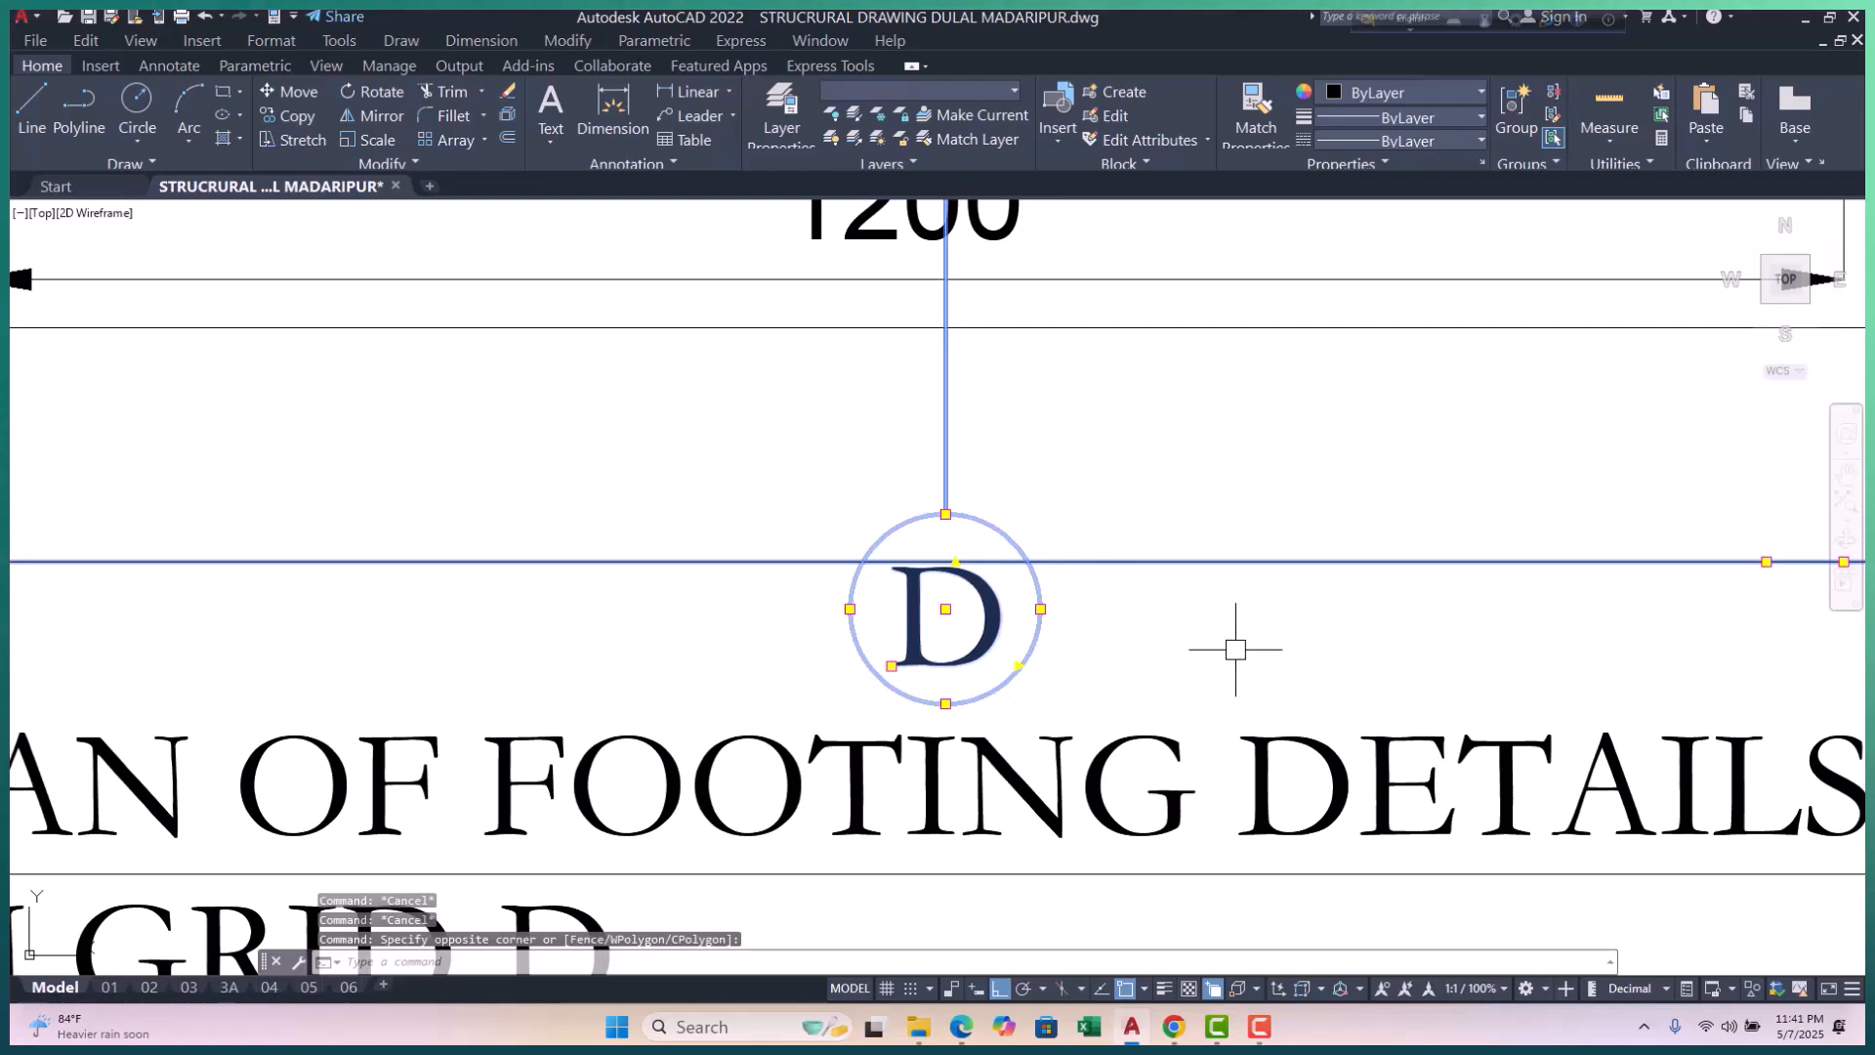
pyautogui.write('s')
pyautogui.press('Return')
pyautogui.click(945, 514)
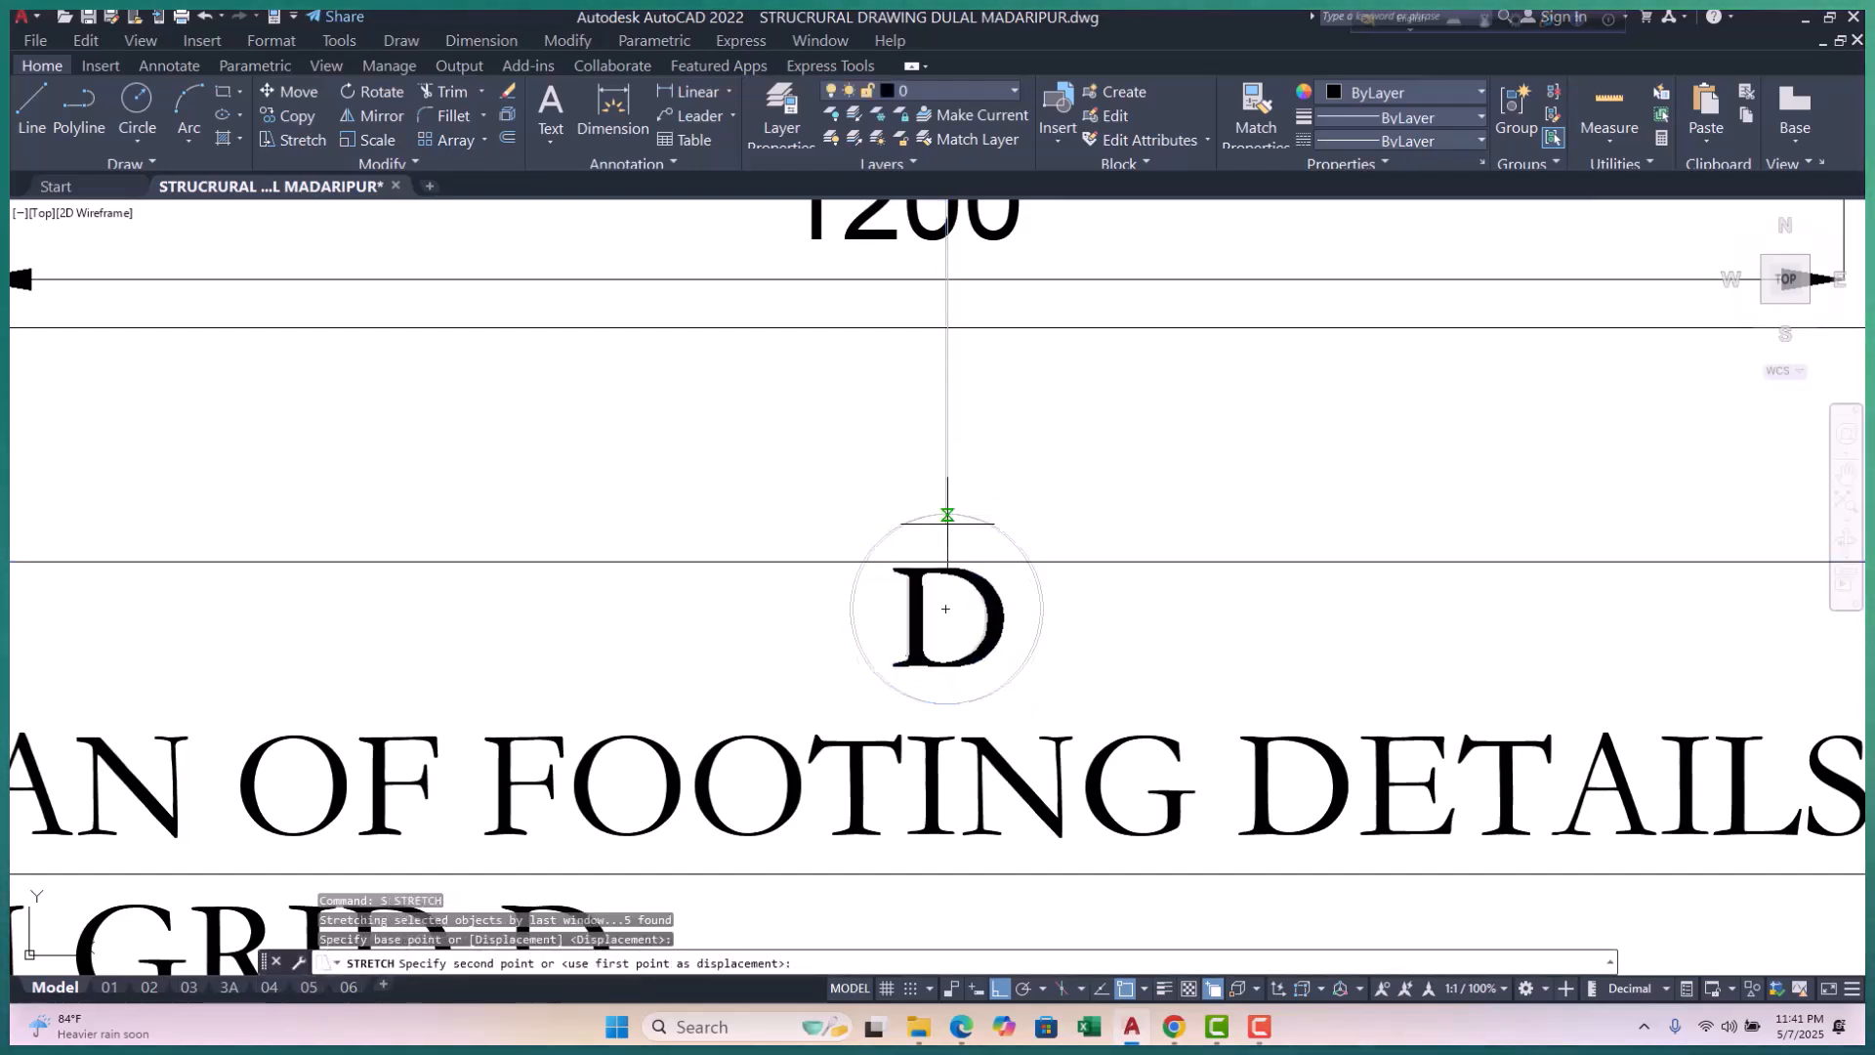
pyautogui.click(945, 562)
# Step: Move the overall 1200 dimension line below the grid D footing onto the second offset line
pyautogui.scroll(-4, 1061, 579)
pyautogui.scroll(-2, 1068, 594)
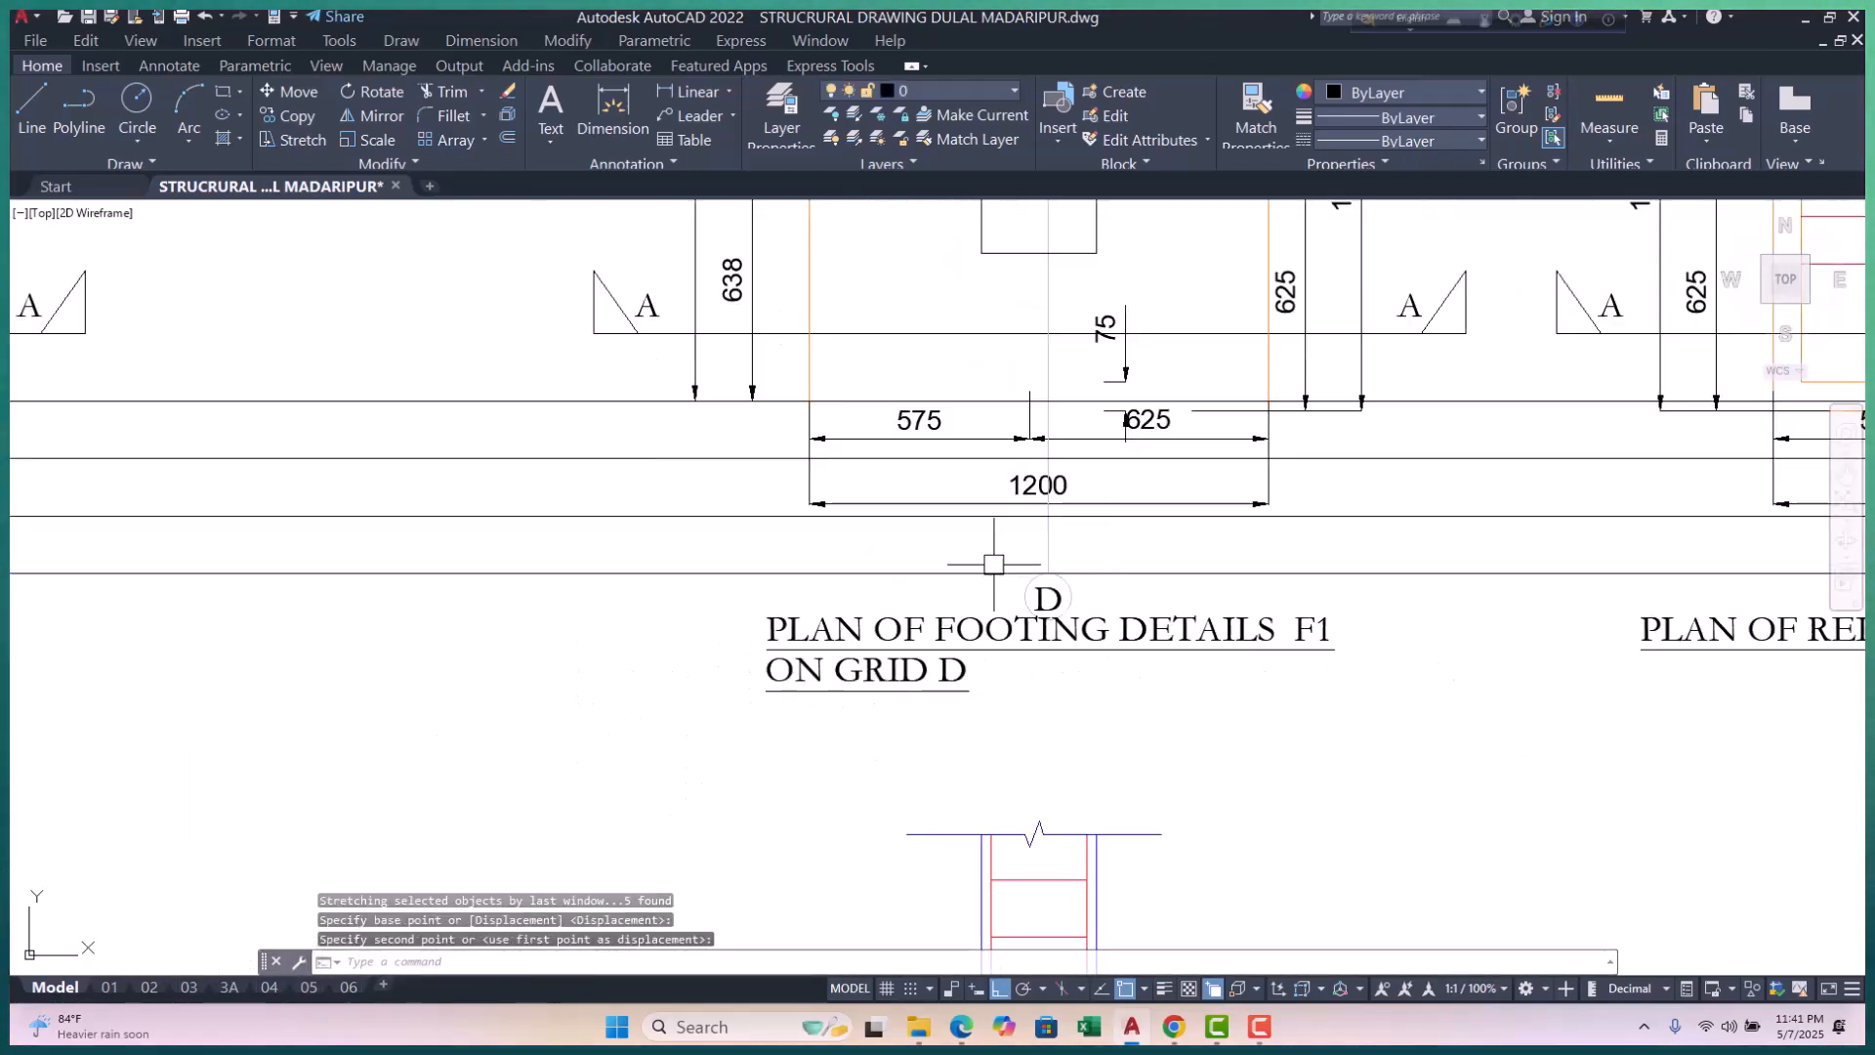
pyautogui.scroll(4, 846, 523)
pyautogui.click(760, 477)
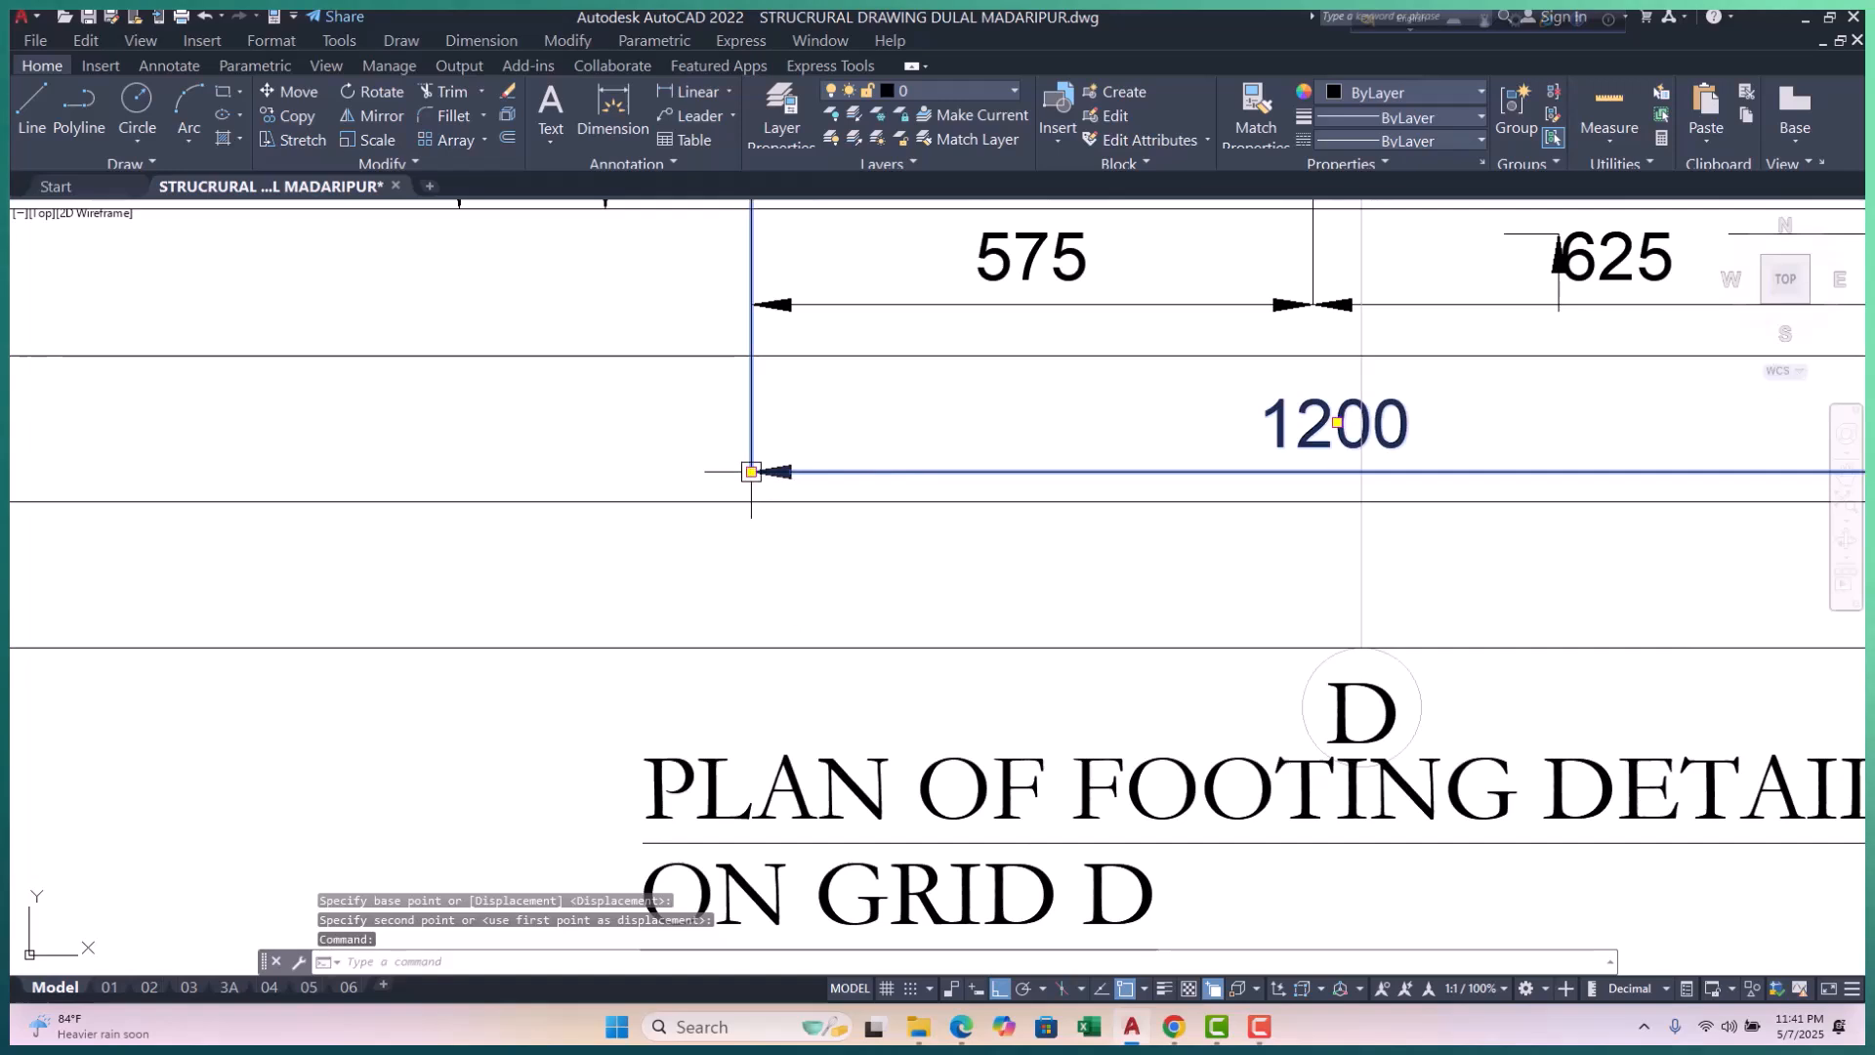
pyautogui.click(751, 472)
pyautogui.press('Escape')
pyautogui.scroll(-3, 854, 549)
pyautogui.scroll(1, 829, 454)
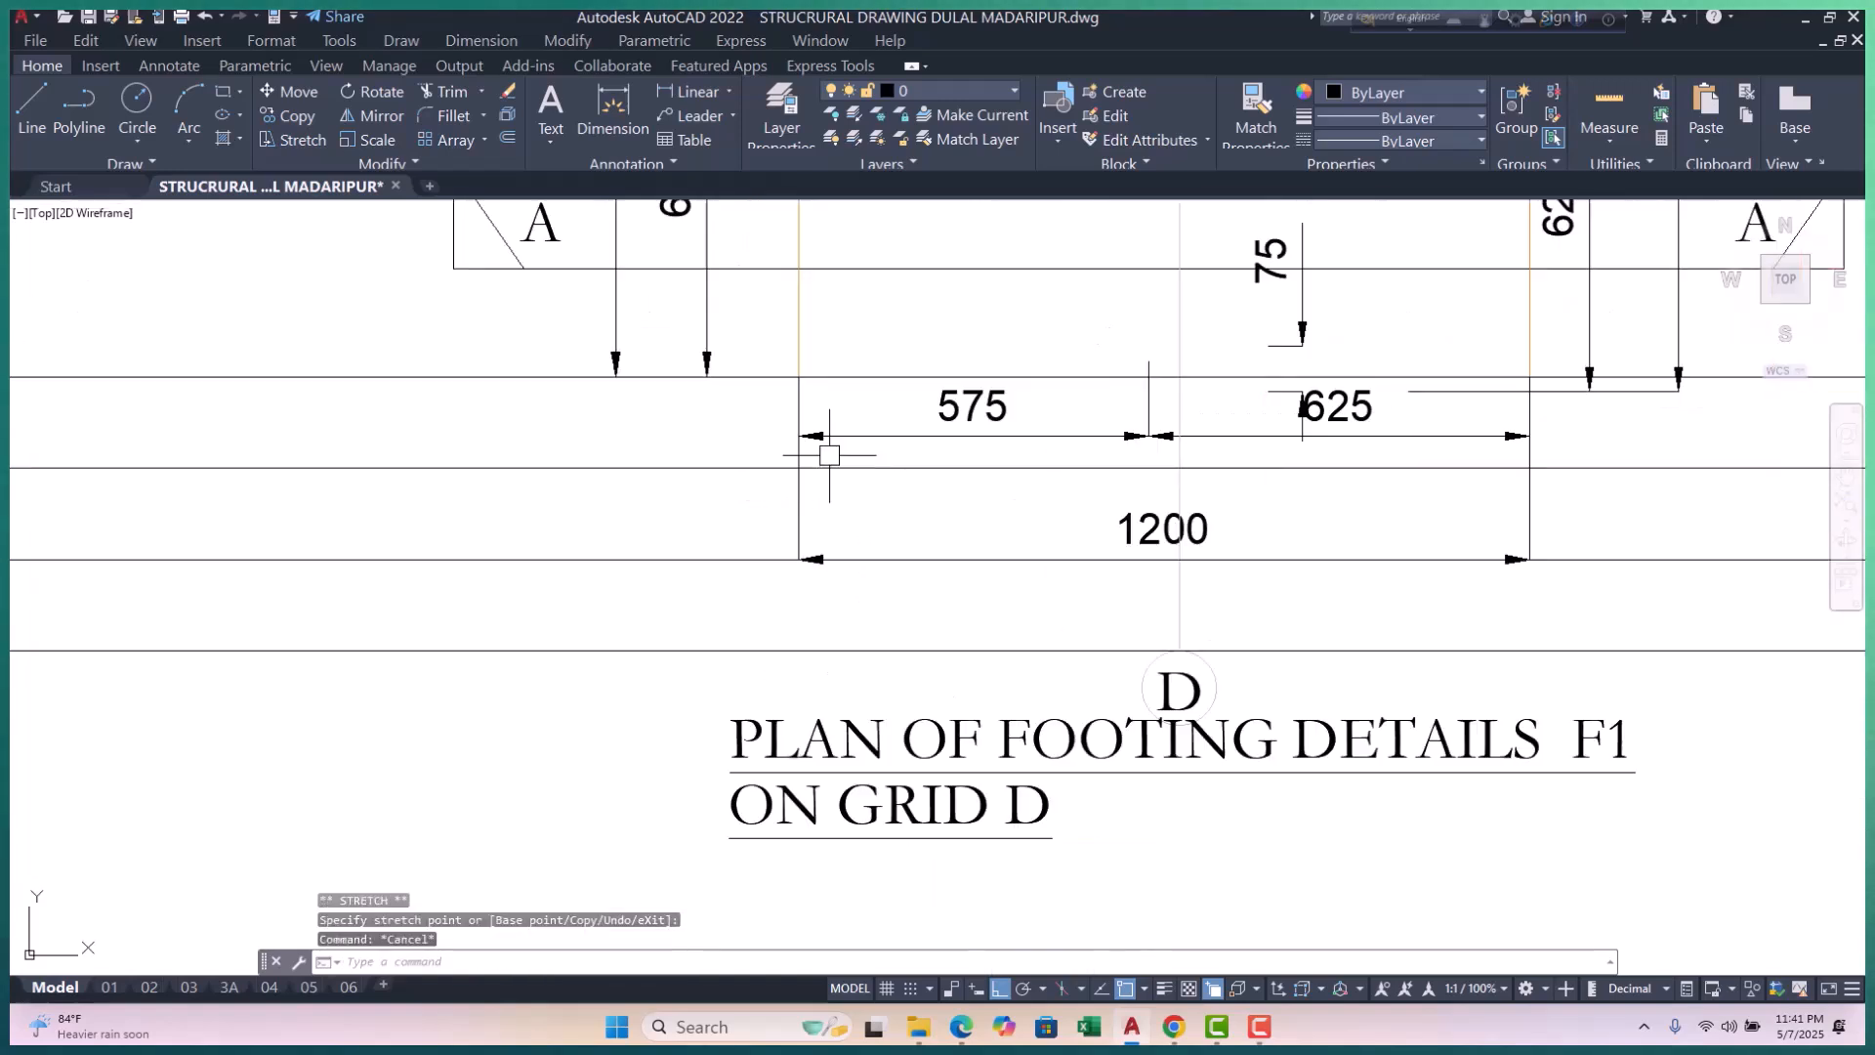
pyautogui.press('Escape')
# Step: Move the 575 and 625 partial dimension lines below the grid D footing onto the first offset line
pyautogui.click(829, 437)
pyautogui.scroll(3, 796, 469)
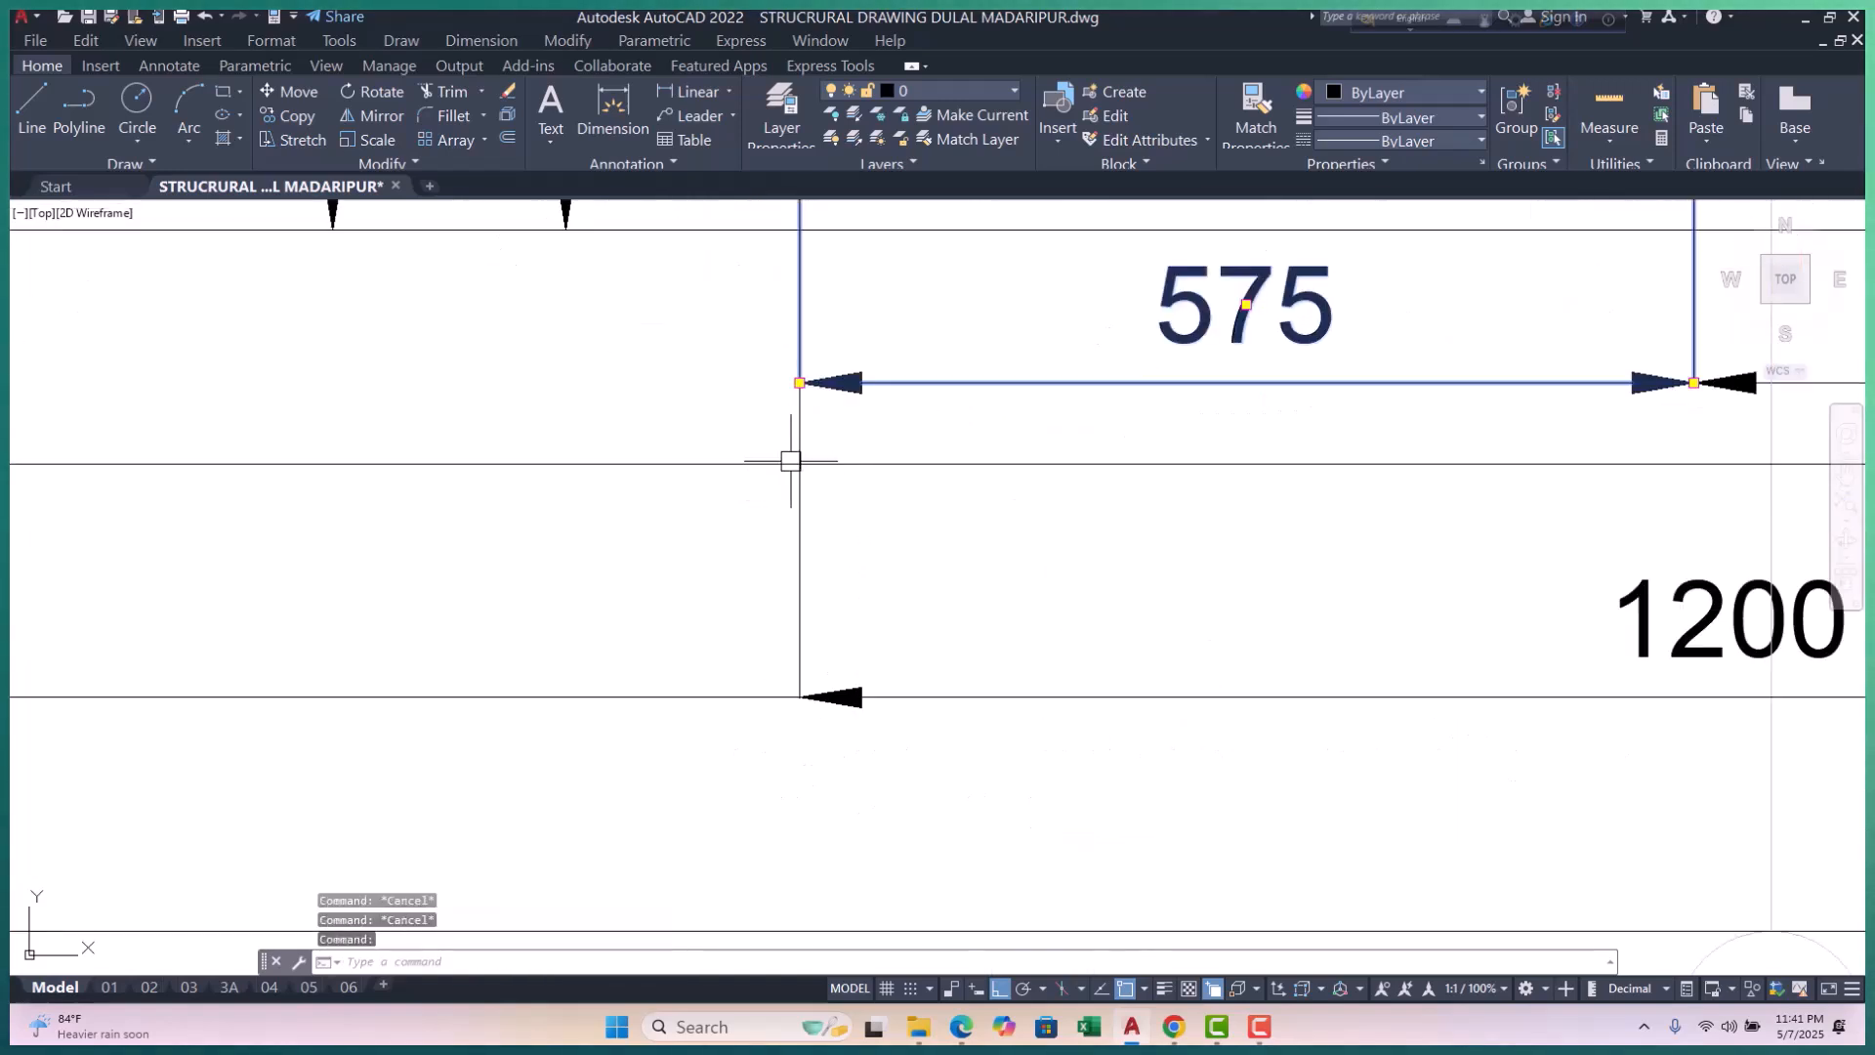
pyautogui.click(800, 382)
pyautogui.click(795, 463)
pyautogui.press('Escape')
pyautogui.scroll(-2, 1184, 468)
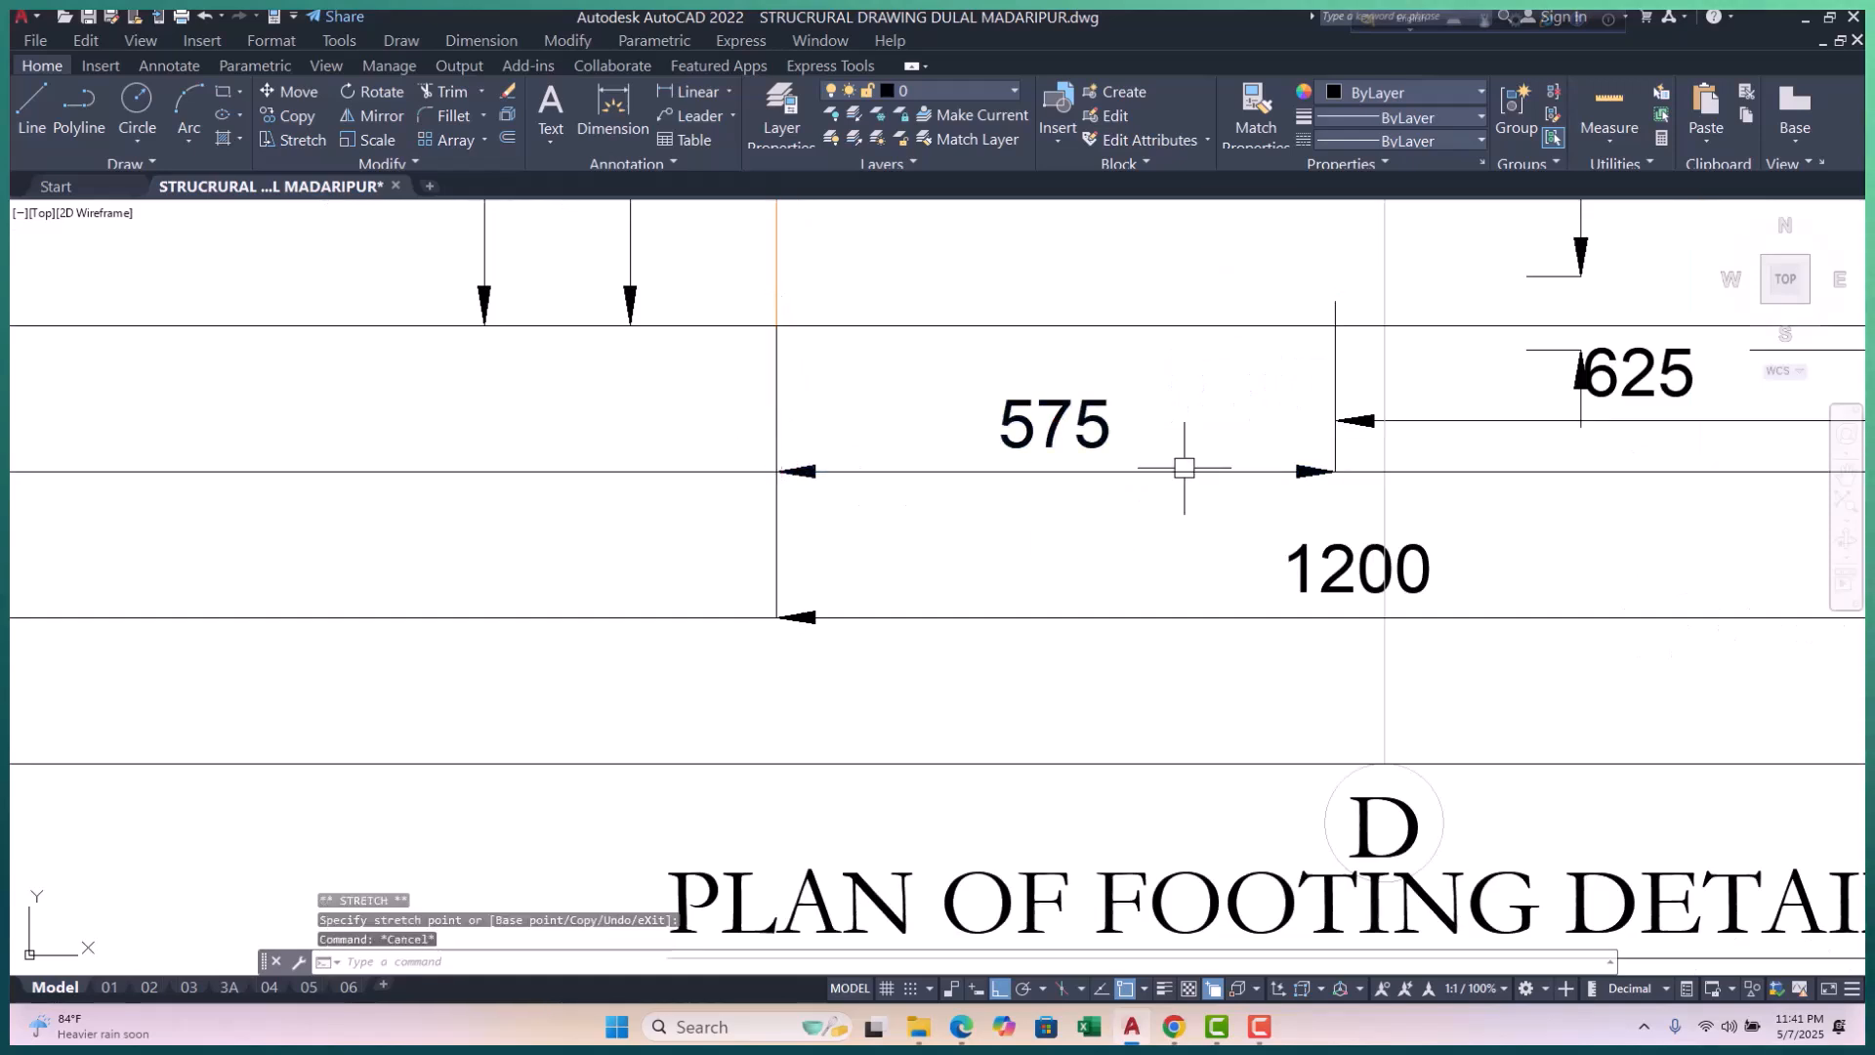
pyautogui.press('Escape')
pyautogui.moveTo(1295, 448); pyautogui.dragTo(824, 531, button='middle')
pyautogui.click(1175, 466)
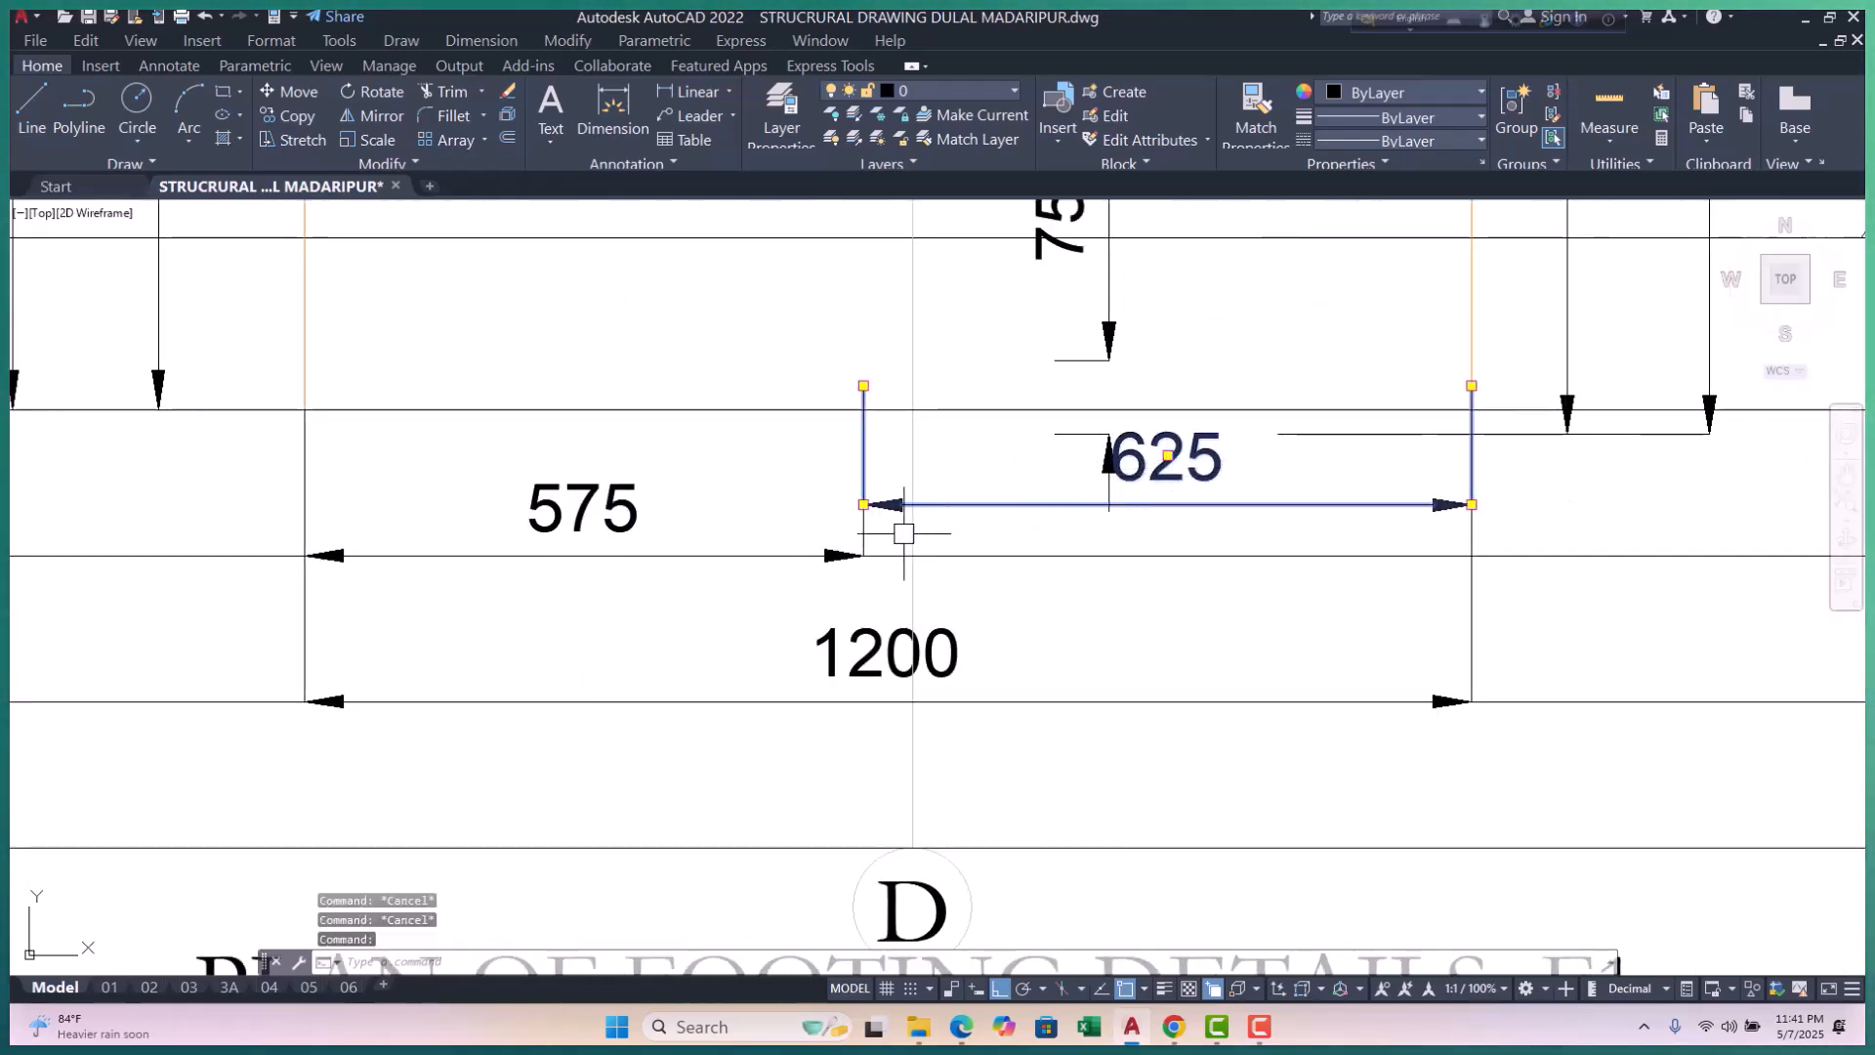
pyautogui.click(864, 504)
pyautogui.scroll(4, 866, 559)
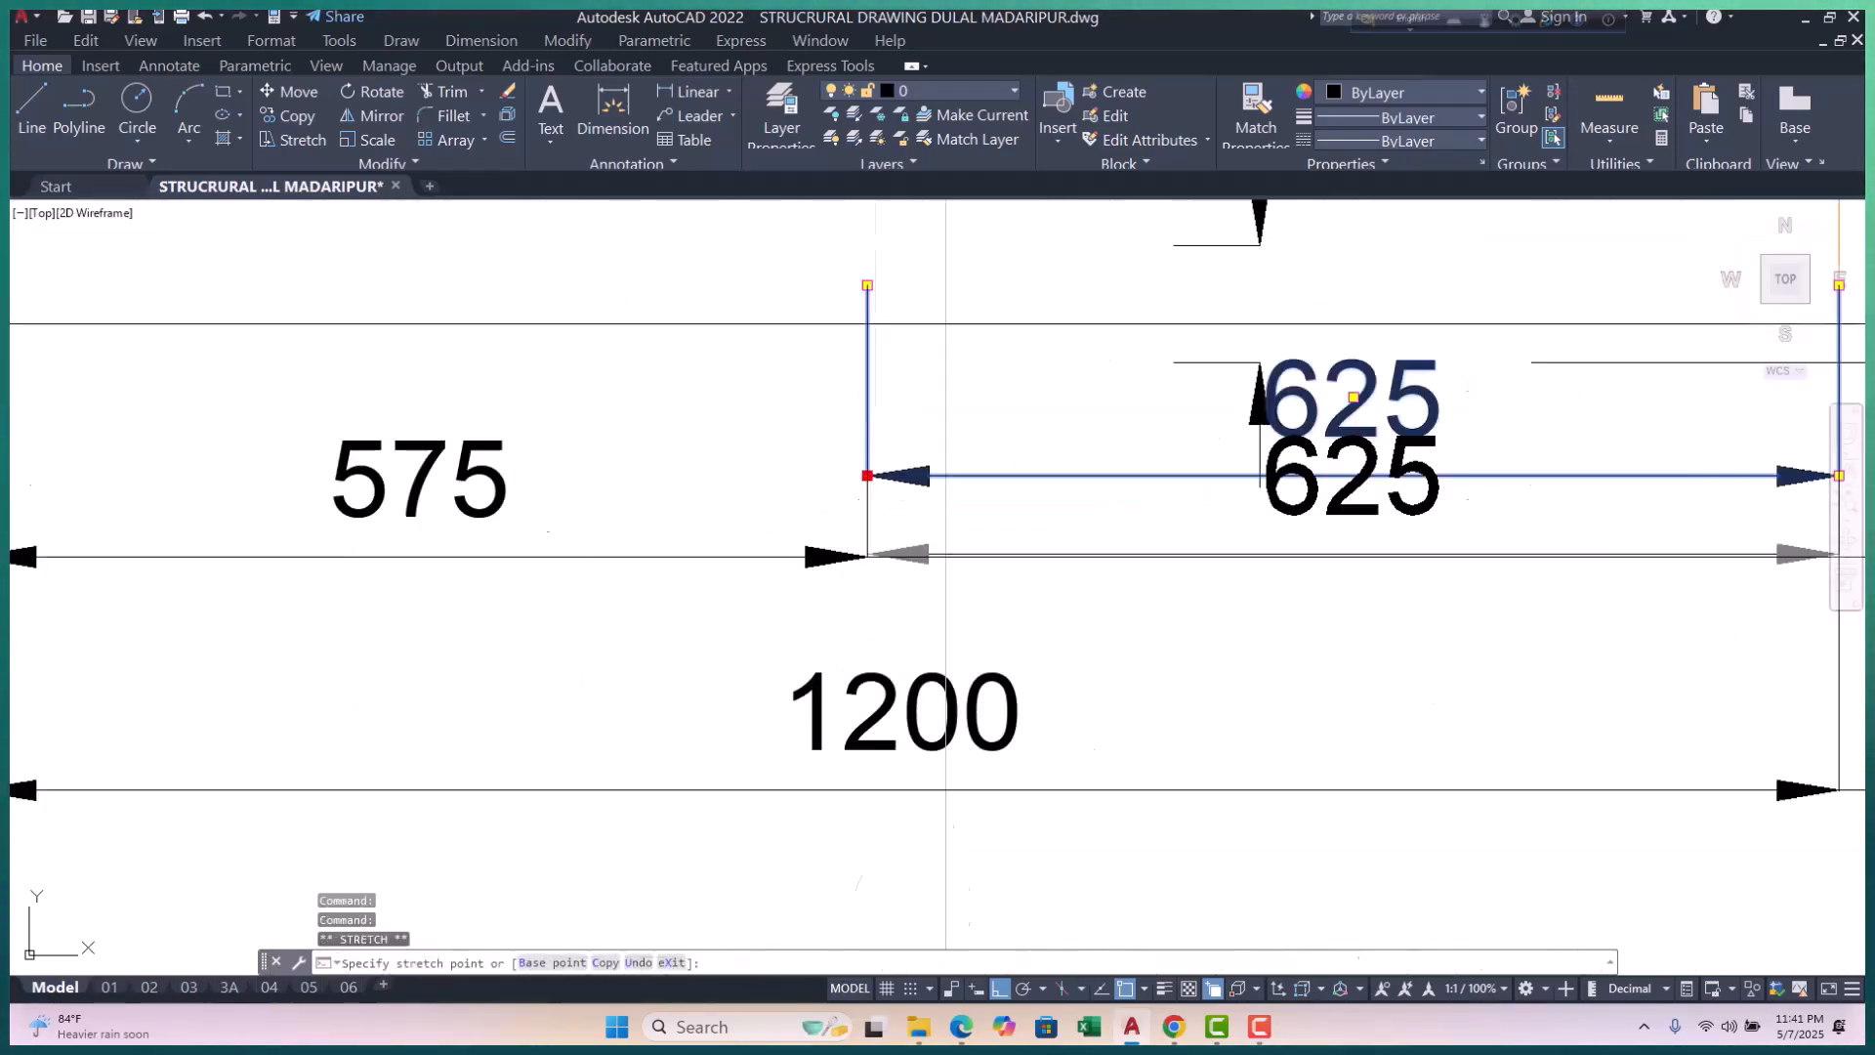
pyautogui.click(872, 559)
pyautogui.press('Escape')
pyautogui.press('Escape')
pyautogui.scroll(-4, 914, 592)
pyautogui.scroll(2, 910, 532)
pyautogui.press('Escape')
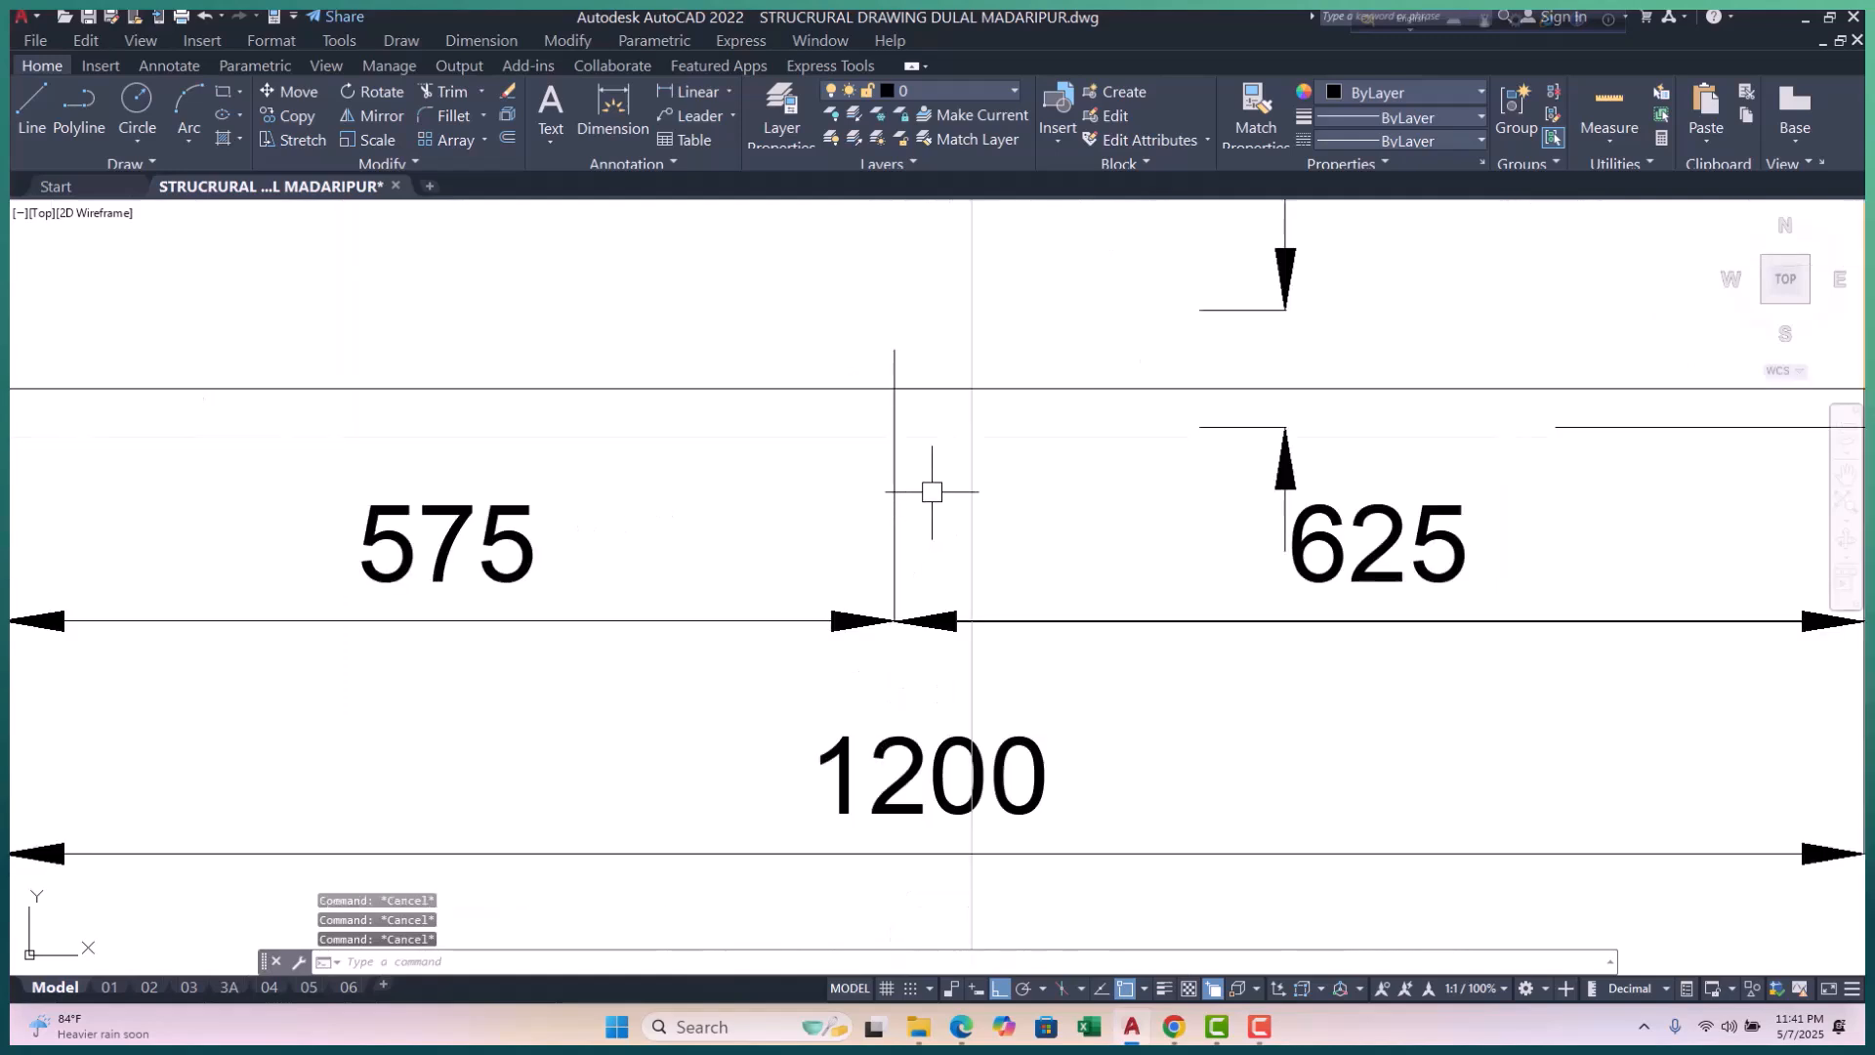
# Step: Stretch the lower partial dimensions' shared origin to grid line D on the footing's bottom edge, and the right-hand origin to the footing corner
pyautogui.click(932, 494)
pyautogui.click(837, 503)
pyautogui.click(895, 350)
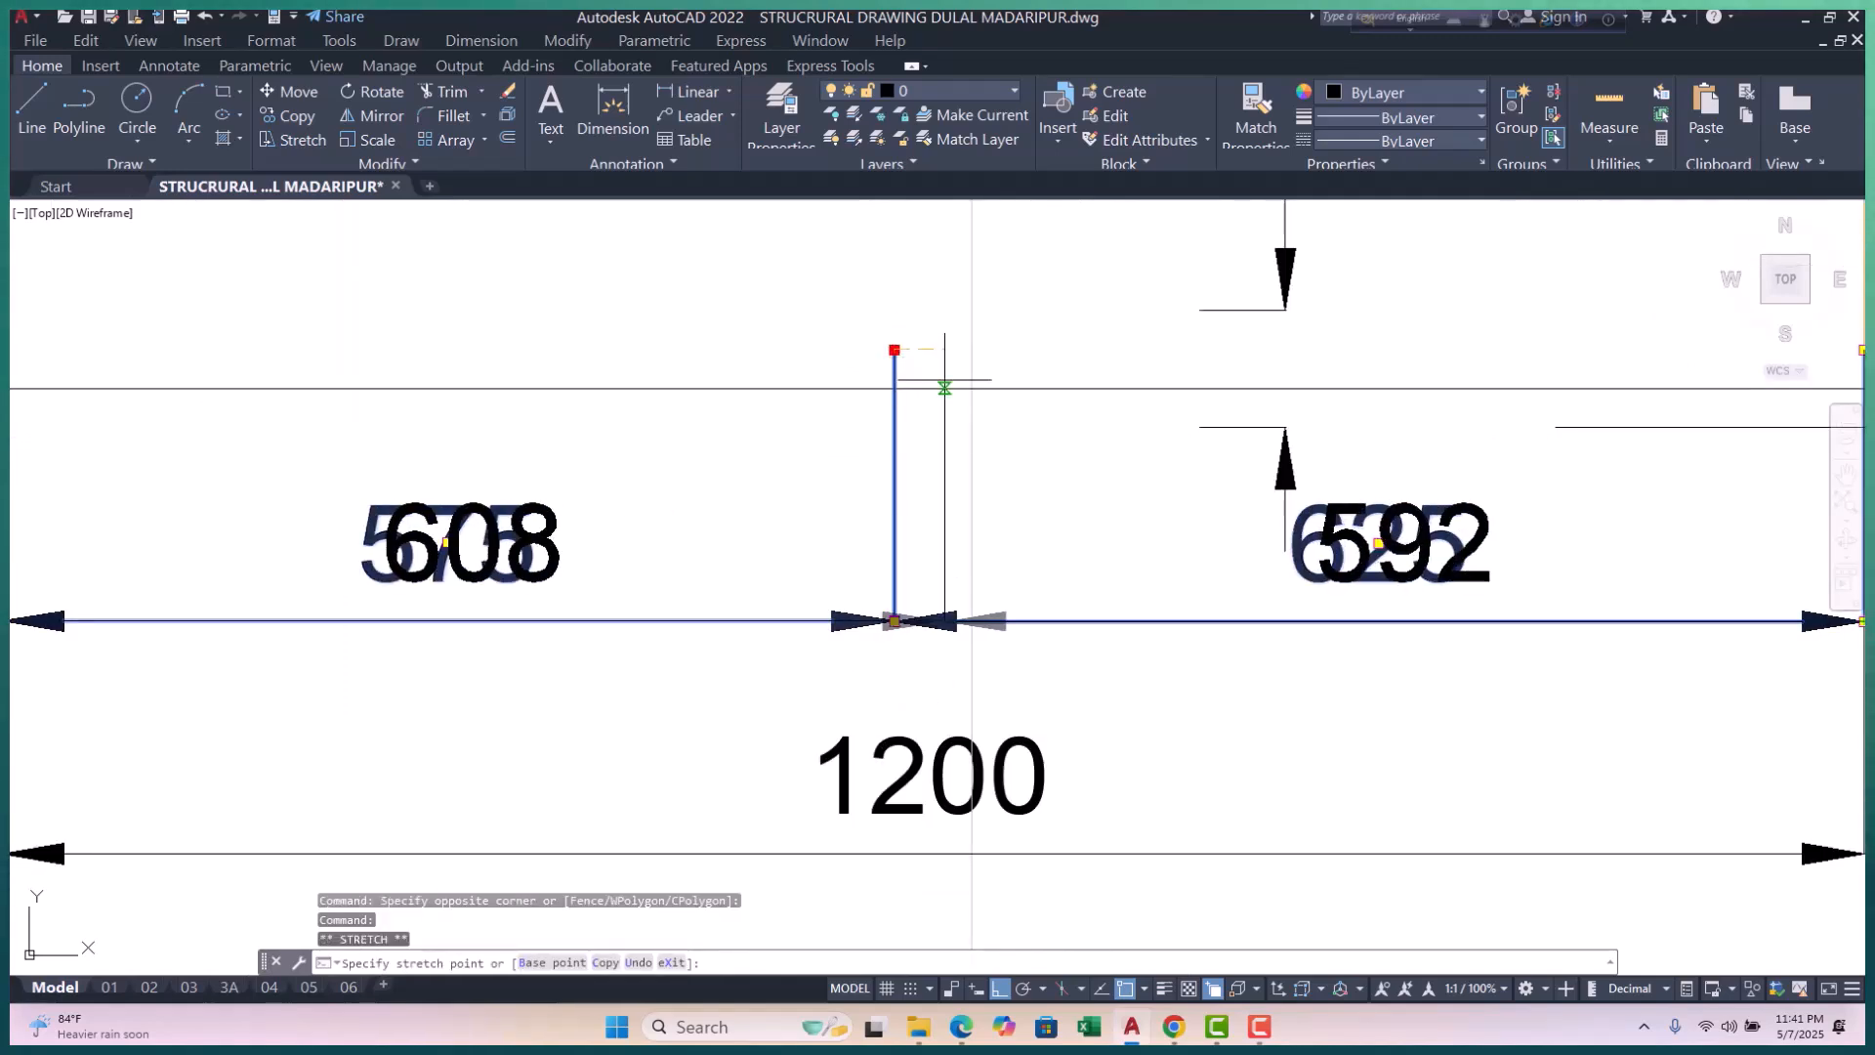
pyautogui.click(971, 389)
pyautogui.scroll(-4, 896, 450)
pyautogui.moveTo(1134, 526); pyautogui.dragTo(998, 565, button='middle')
pyautogui.scroll(4, 1123, 485)
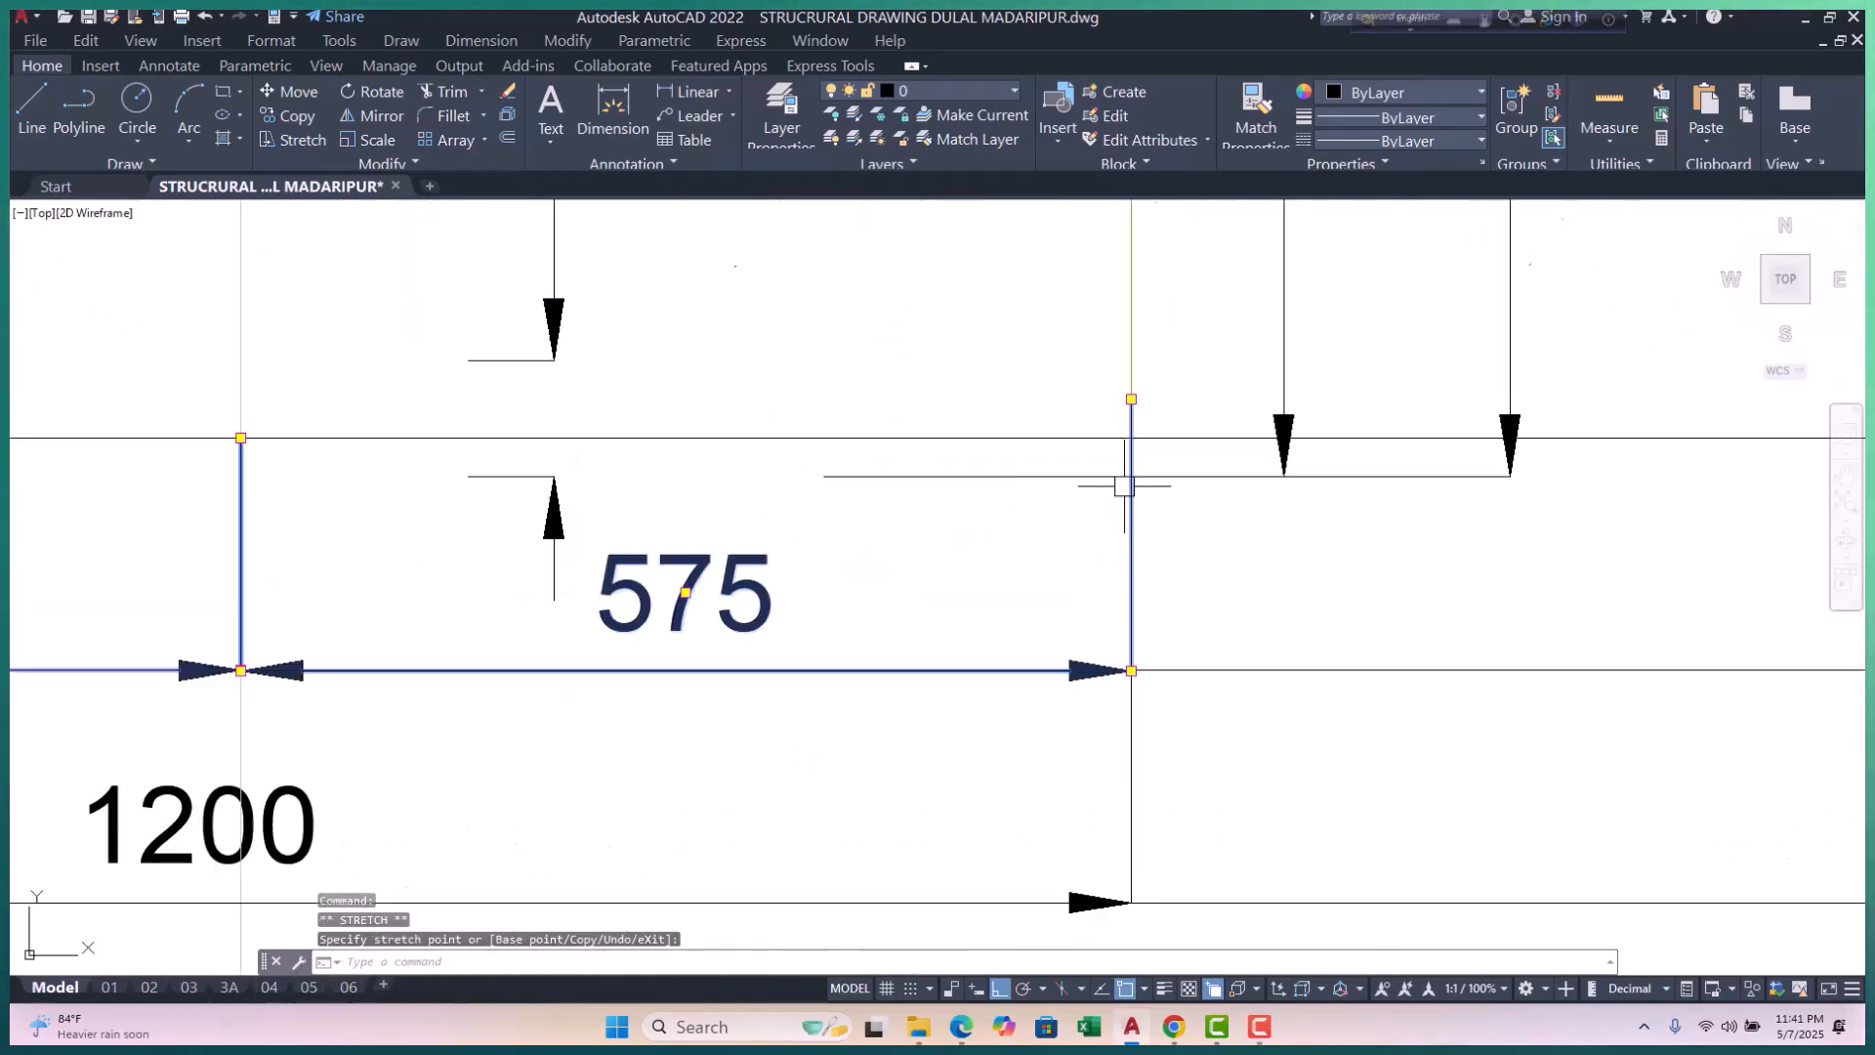
pyautogui.press('Escape')
pyautogui.press('Escape')
pyautogui.press('Escape')
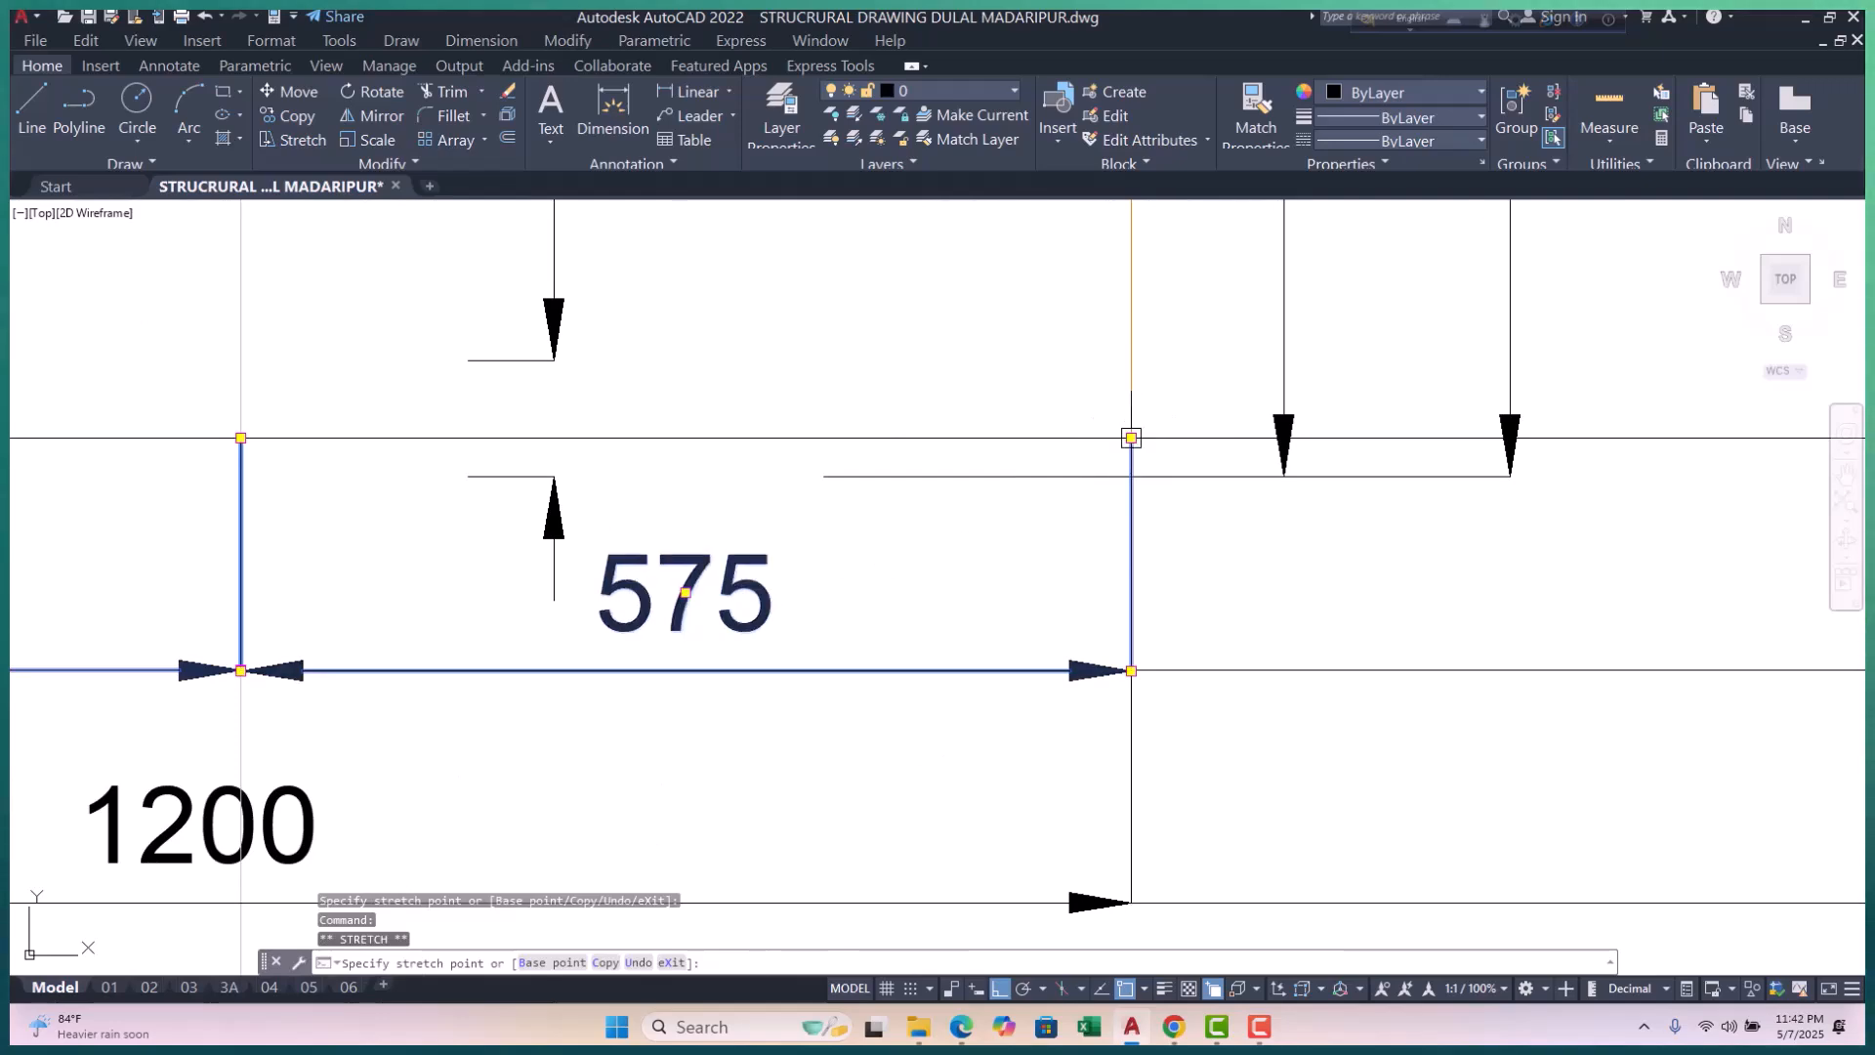
# Step: Erase the 75 cover dimension near the bottom edge of the grid D footing
pyautogui.scroll(-5, 1055, 544)
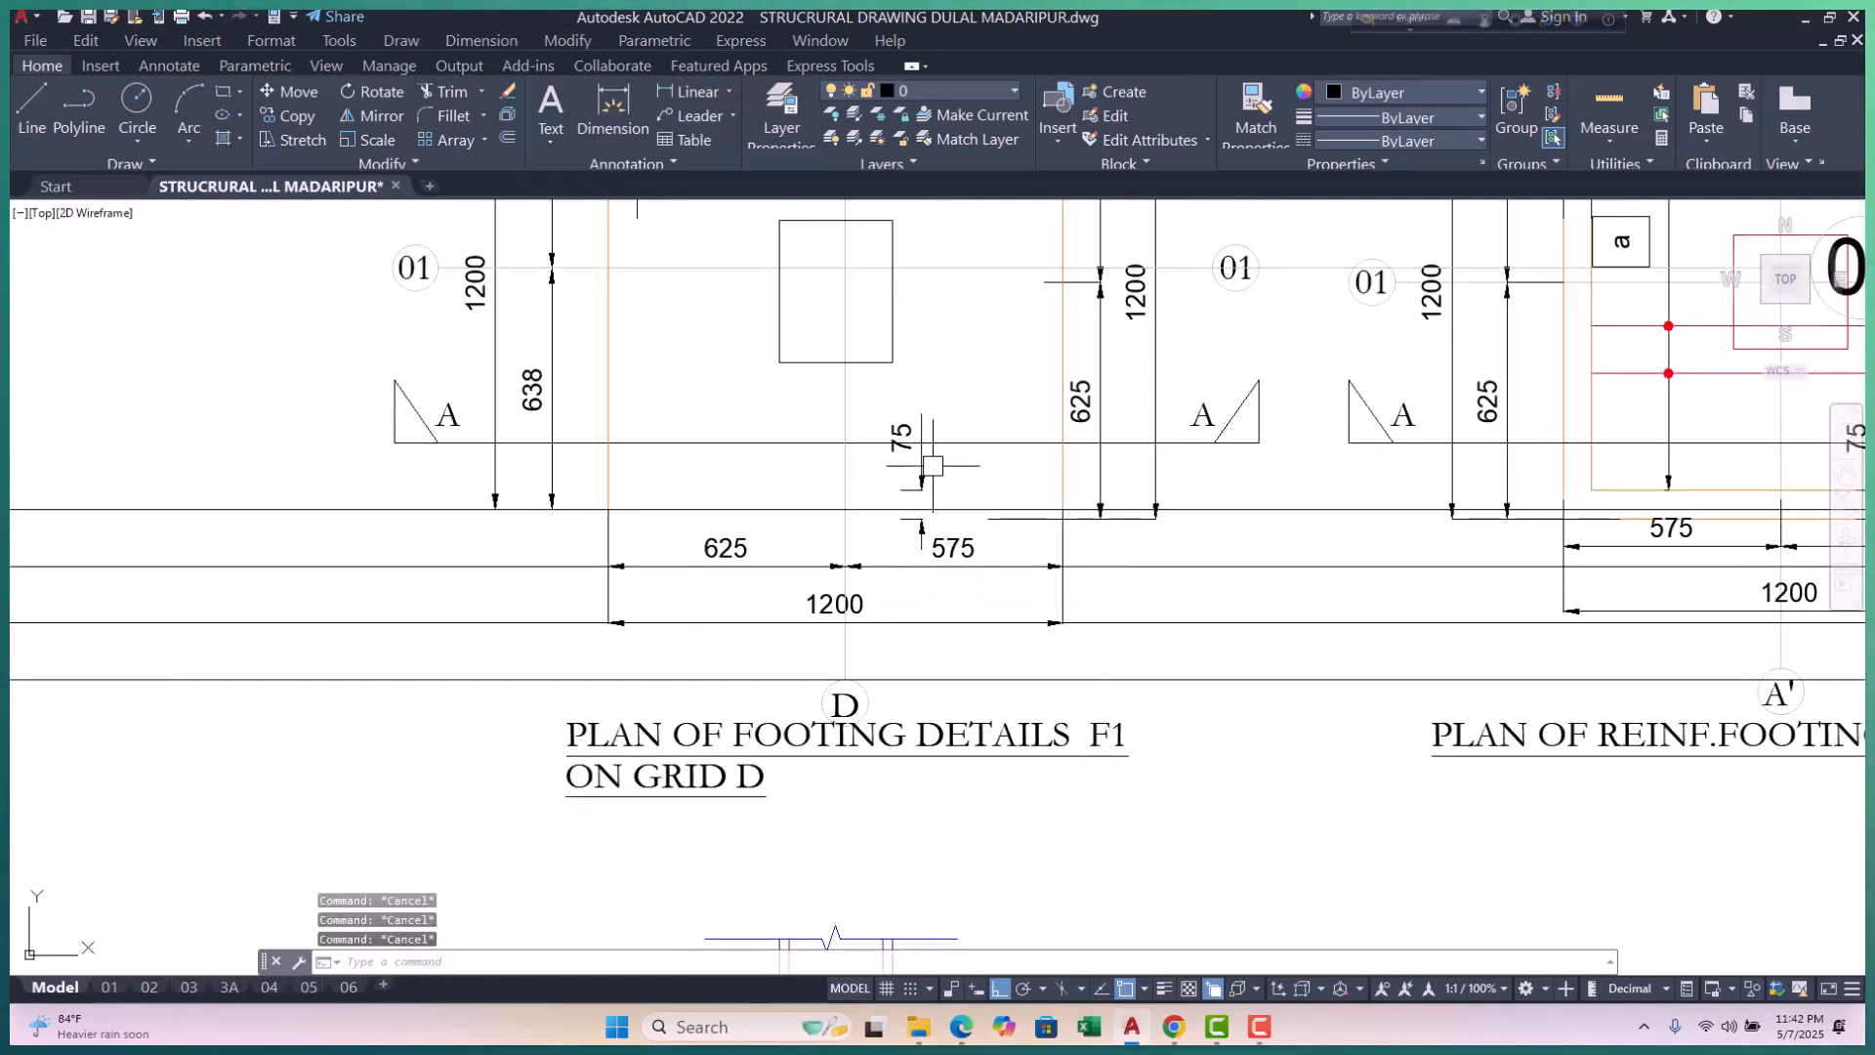
pyautogui.click(921, 459)
pyautogui.write('e')
pyautogui.press('Return')
pyautogui.scroll(4, 927, 603)
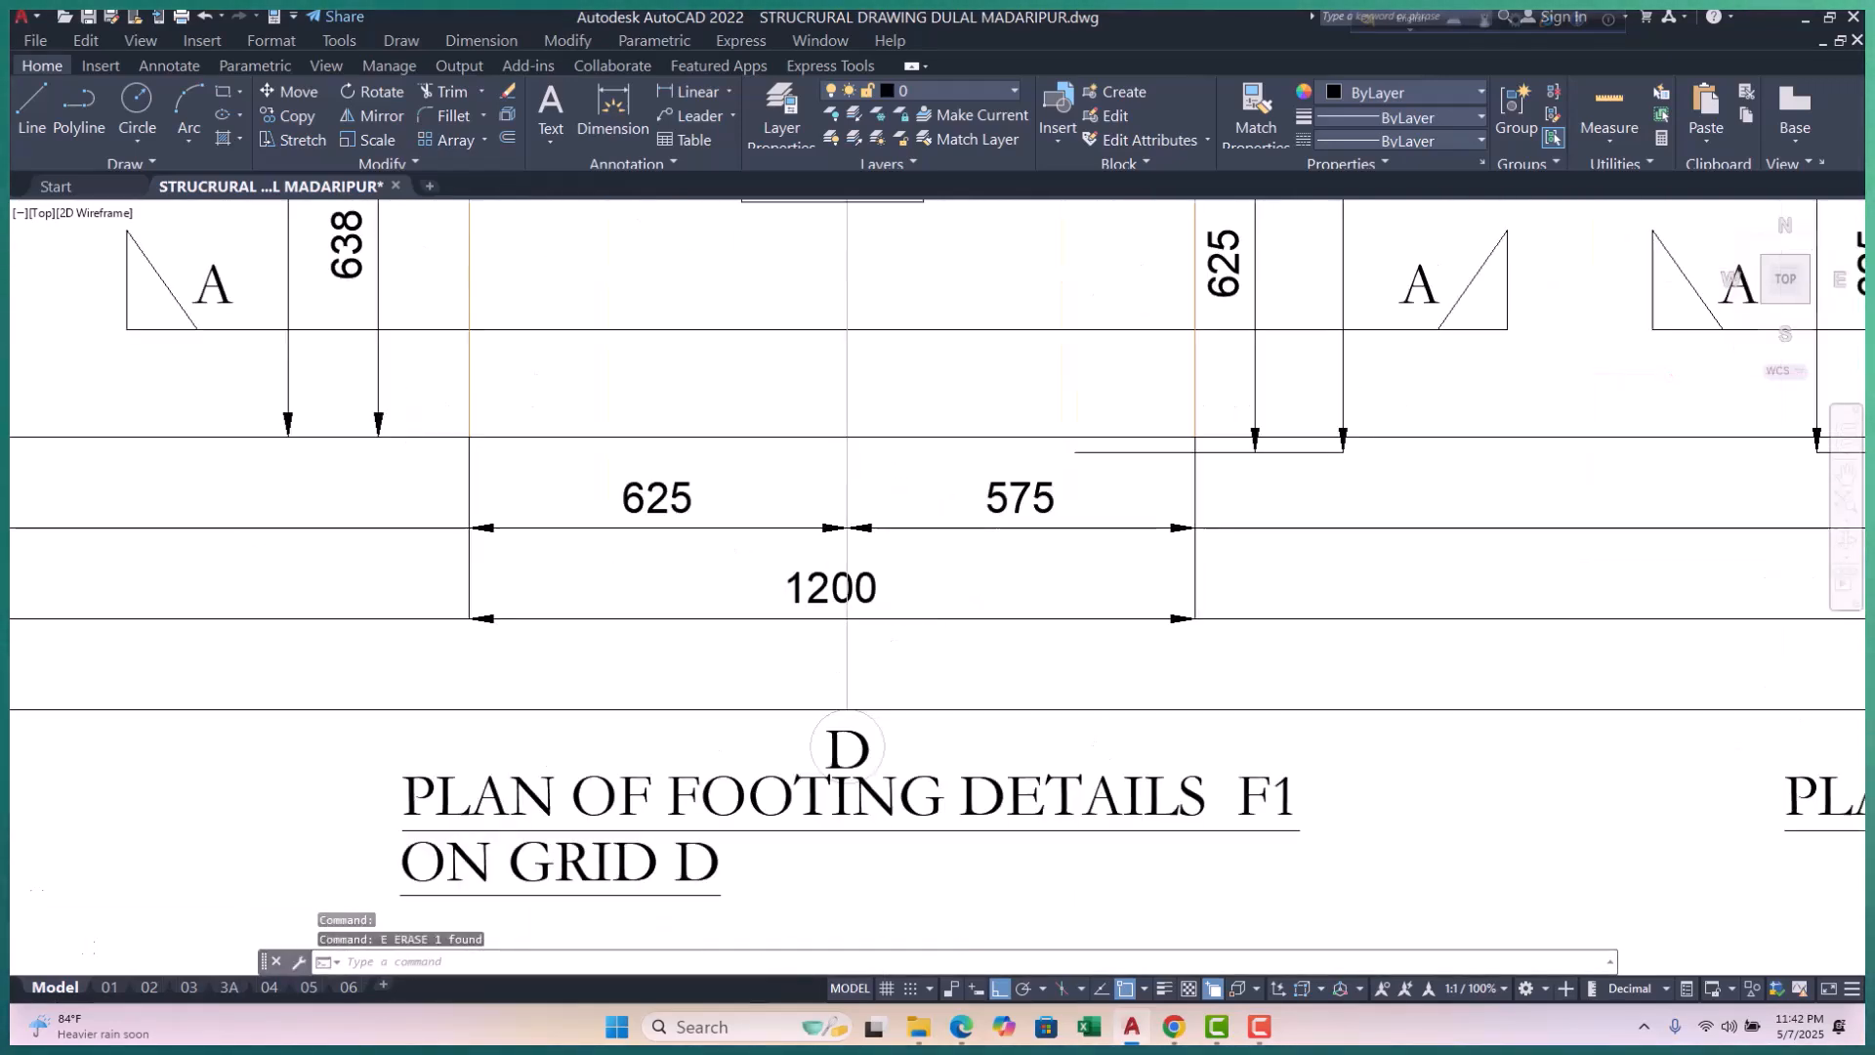
pyautogui.click(913, 532)
pyautogui.scroll(-4, 912, 531)
pyautogui.scroll(4, 1065, 547)
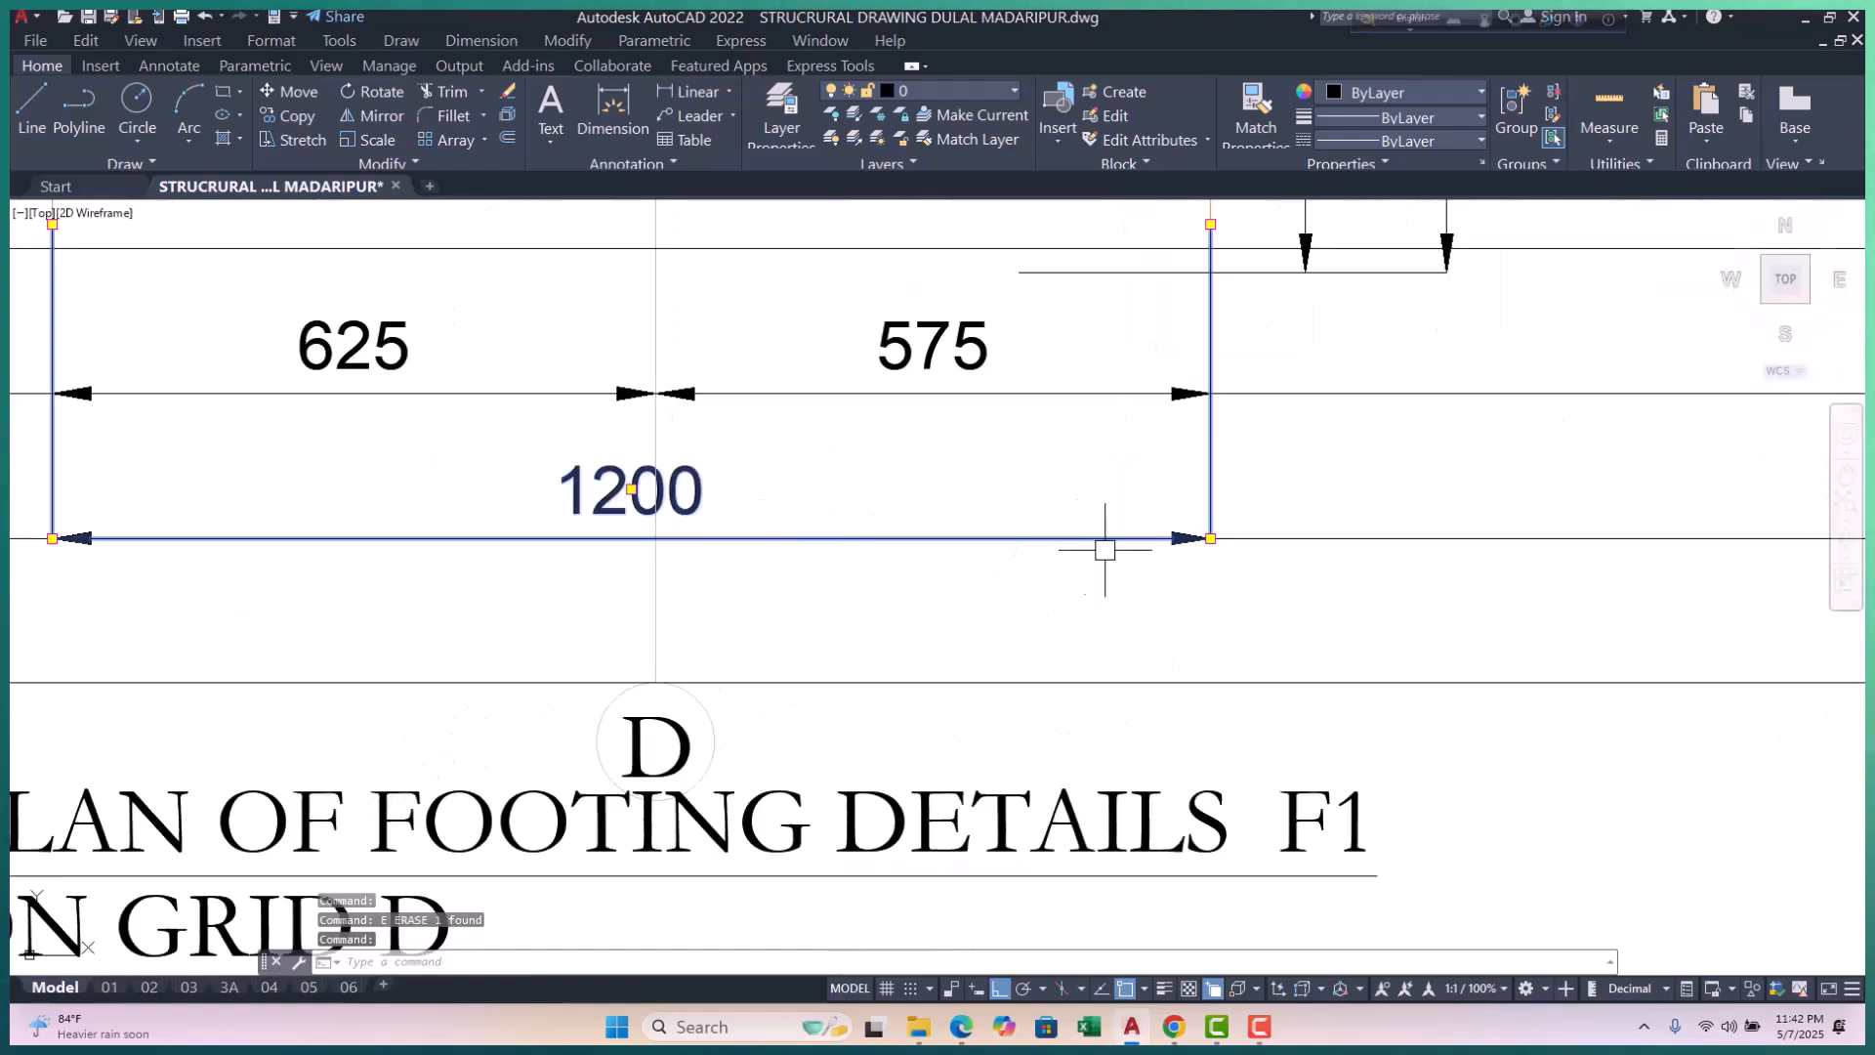
pyautogui.press('Escape')
pyautogui.press('Escape')
pyautogui.press('Escape')
pyautogui.moveTo(1113, 556); pyautogui.dragTo(997, 644, button='middle')
pyautogui.scroll(-4, 995, 643)
pyautogui.moveTo(1156, 590); pyautogui.dragTo(1148, 605, button='middle')
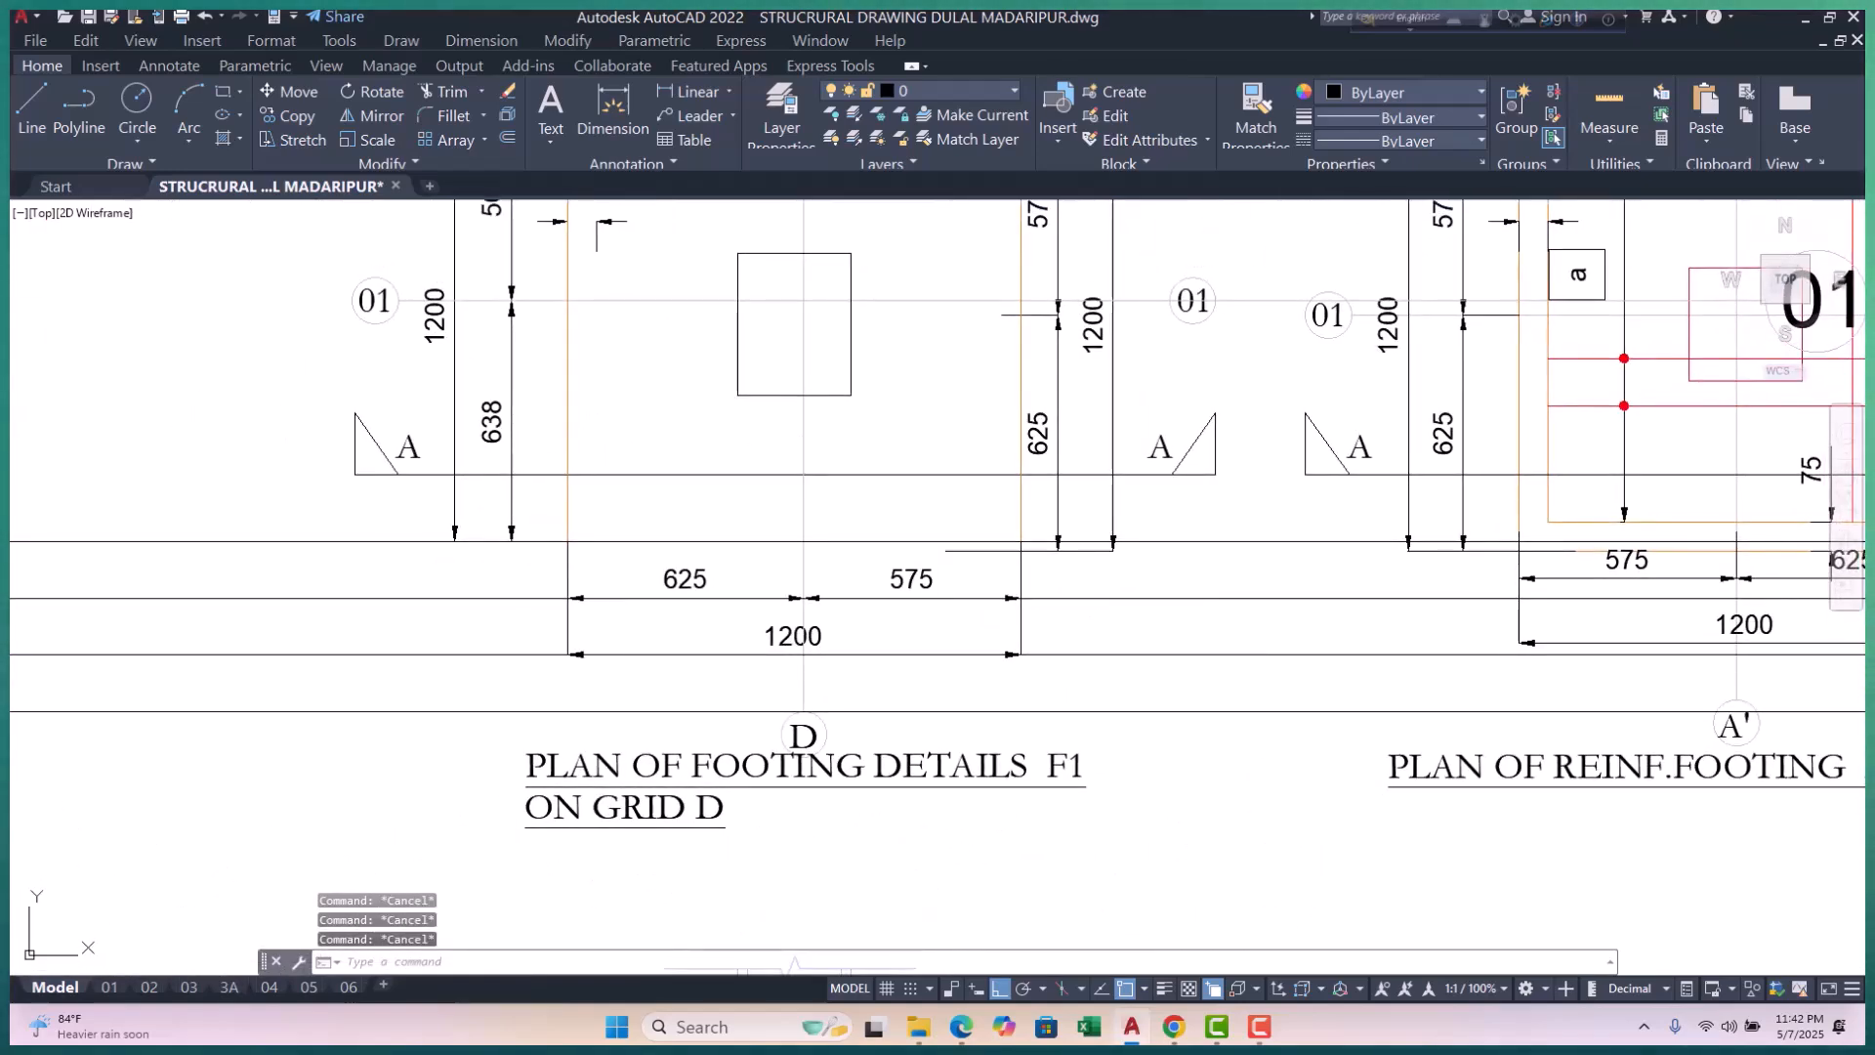
# Step: Draw a vertical construction line along the right edge of the grid D footing
pyautogui.write('xl')
pyautogui.press('Return')
pyautogui.write('v')
pyautogui.press('Return')
pyautogui.scroll(4, 1034, 560)
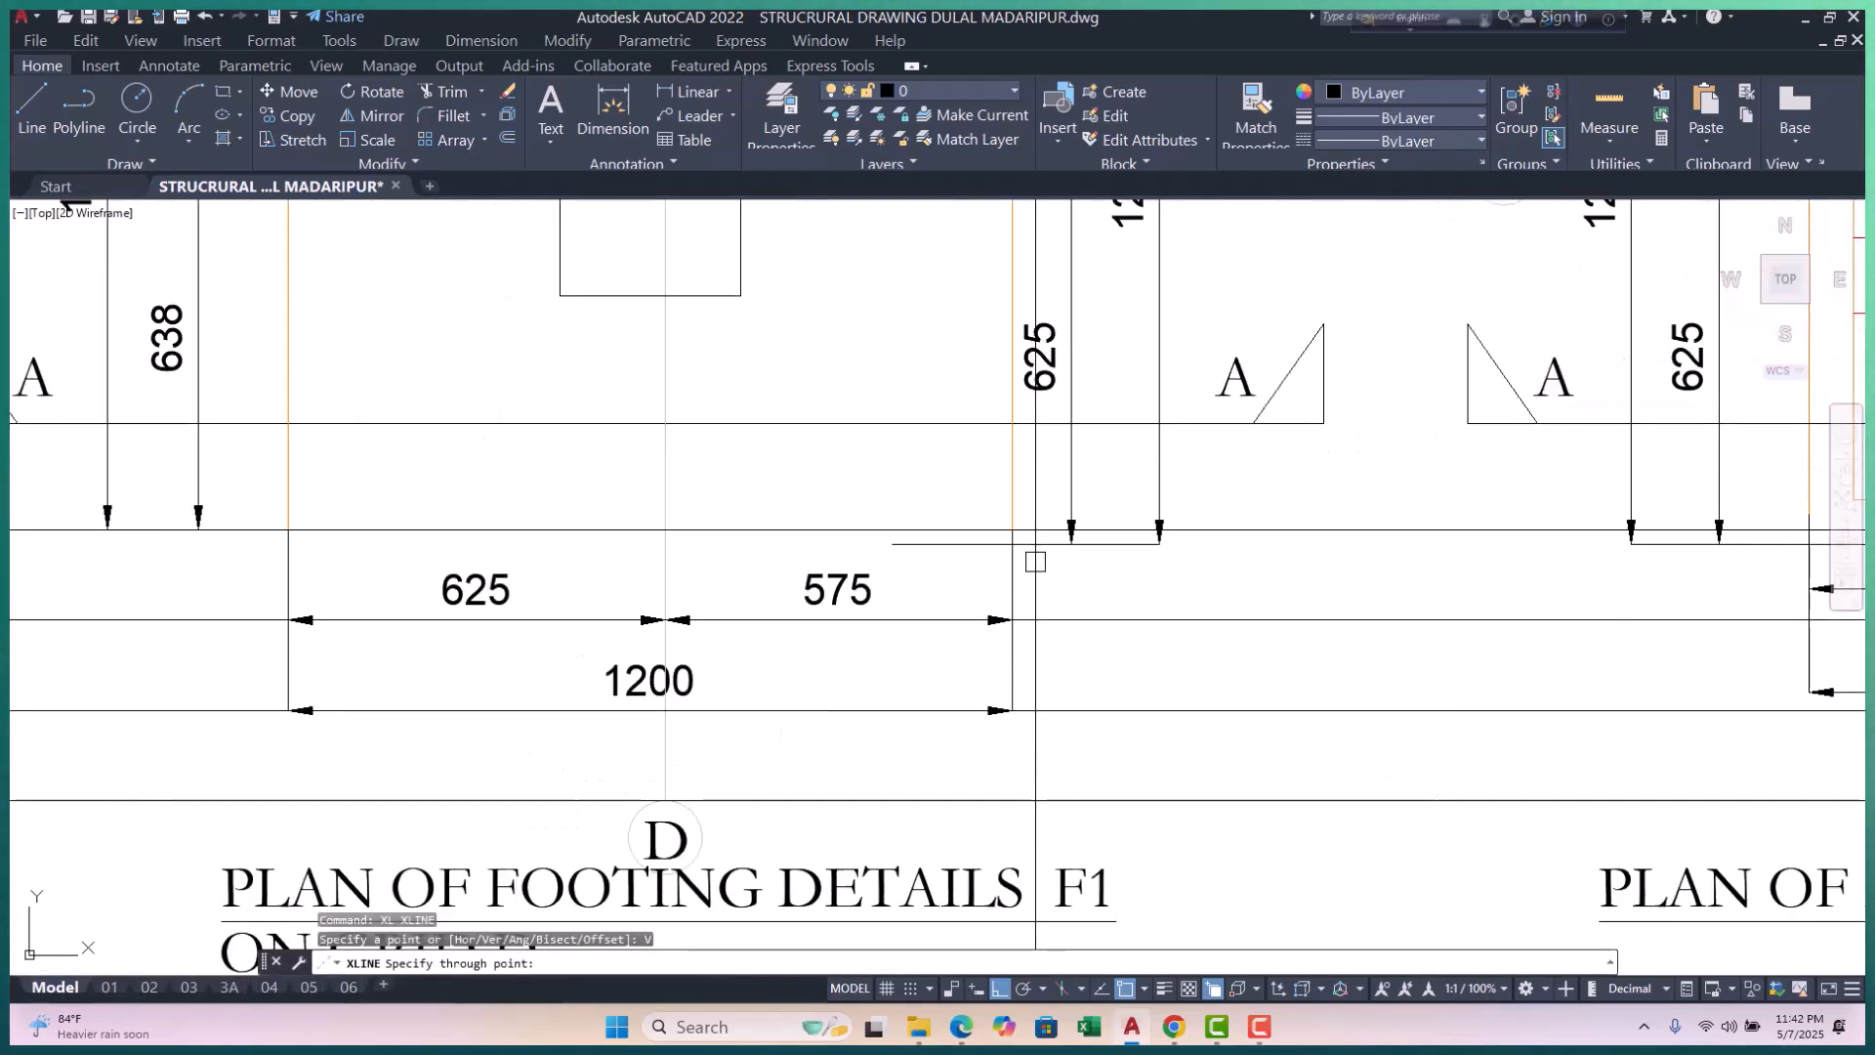
pyautogui.click(998, 511)
pyautogui.scroll(-4, 1058, 510)
pyautogui.press('Escape')
pyautogui.press('Escape')
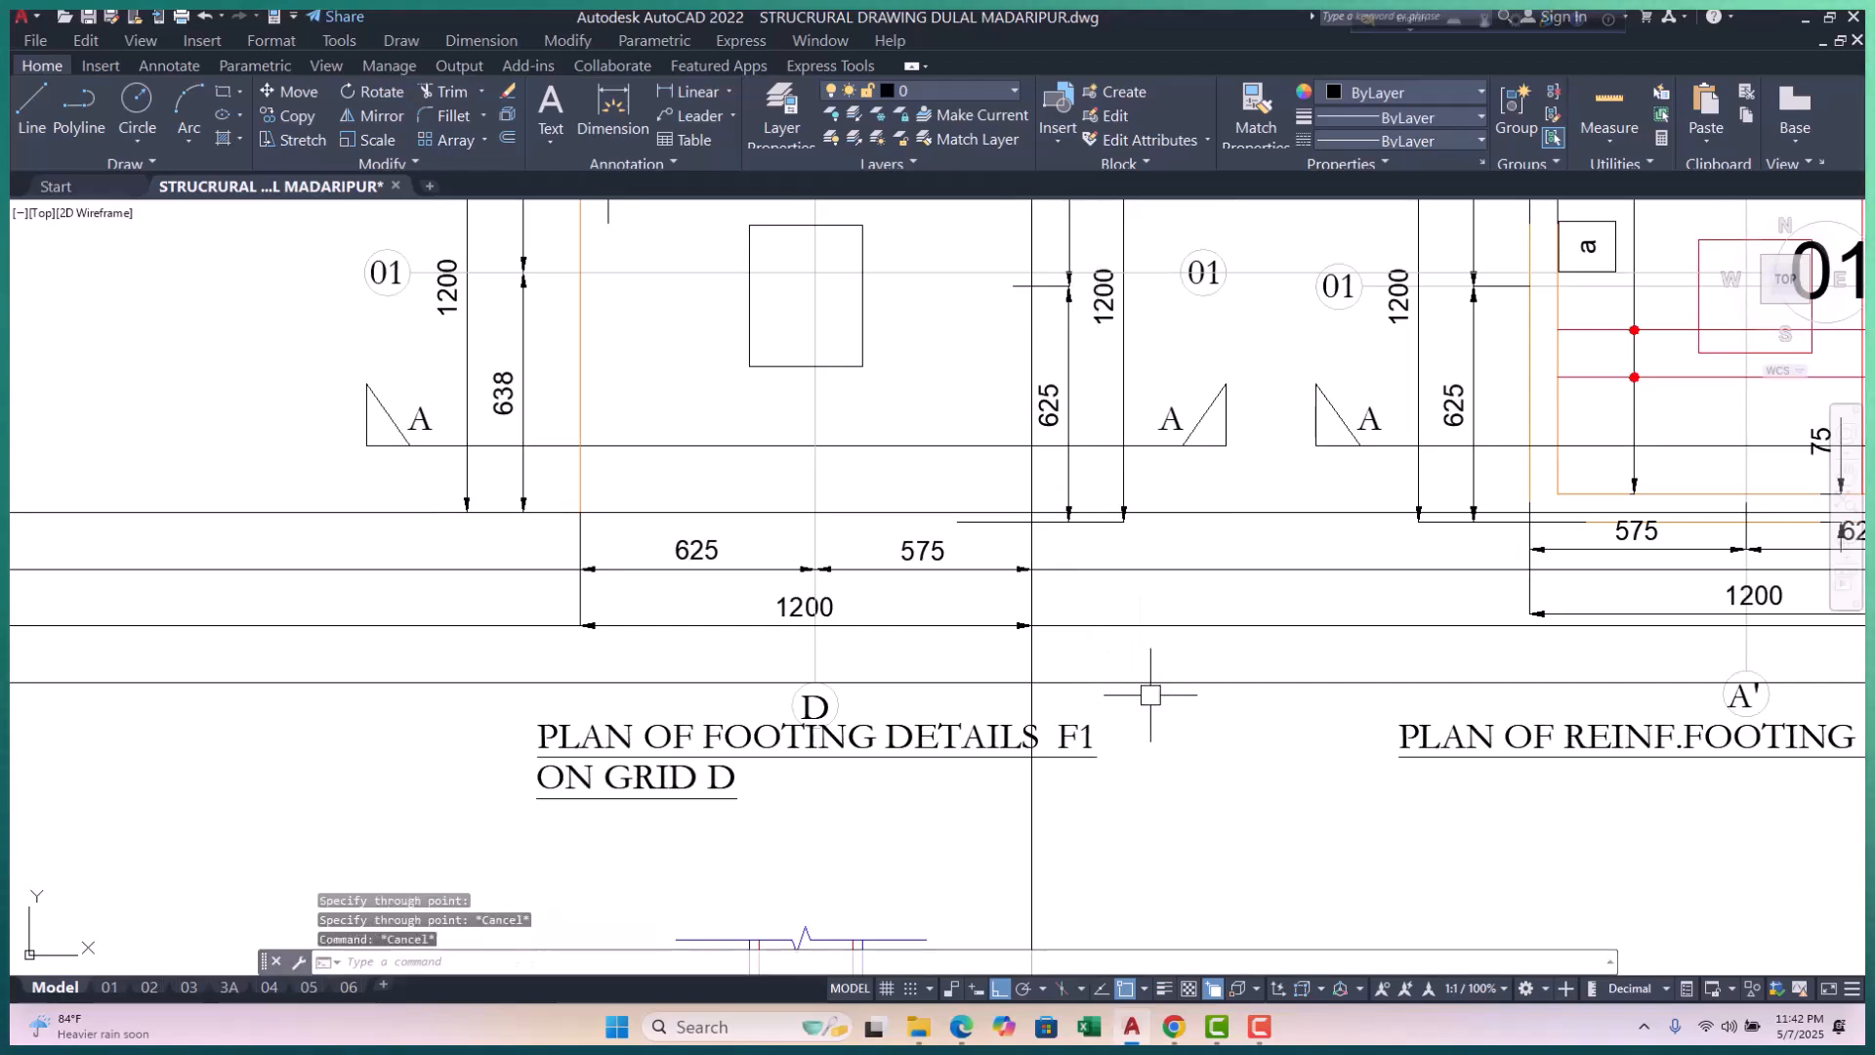
# Step: Offset the vertical construction line outward from the grid D footing three times at 150 spacing
pyautogui.moveTo(1186, 842); pyautogui.dragTo(1152, 627, button='middle')
pyautogui.press('Escape')
pyautogui.write('o')
pyautogui.press('Return')
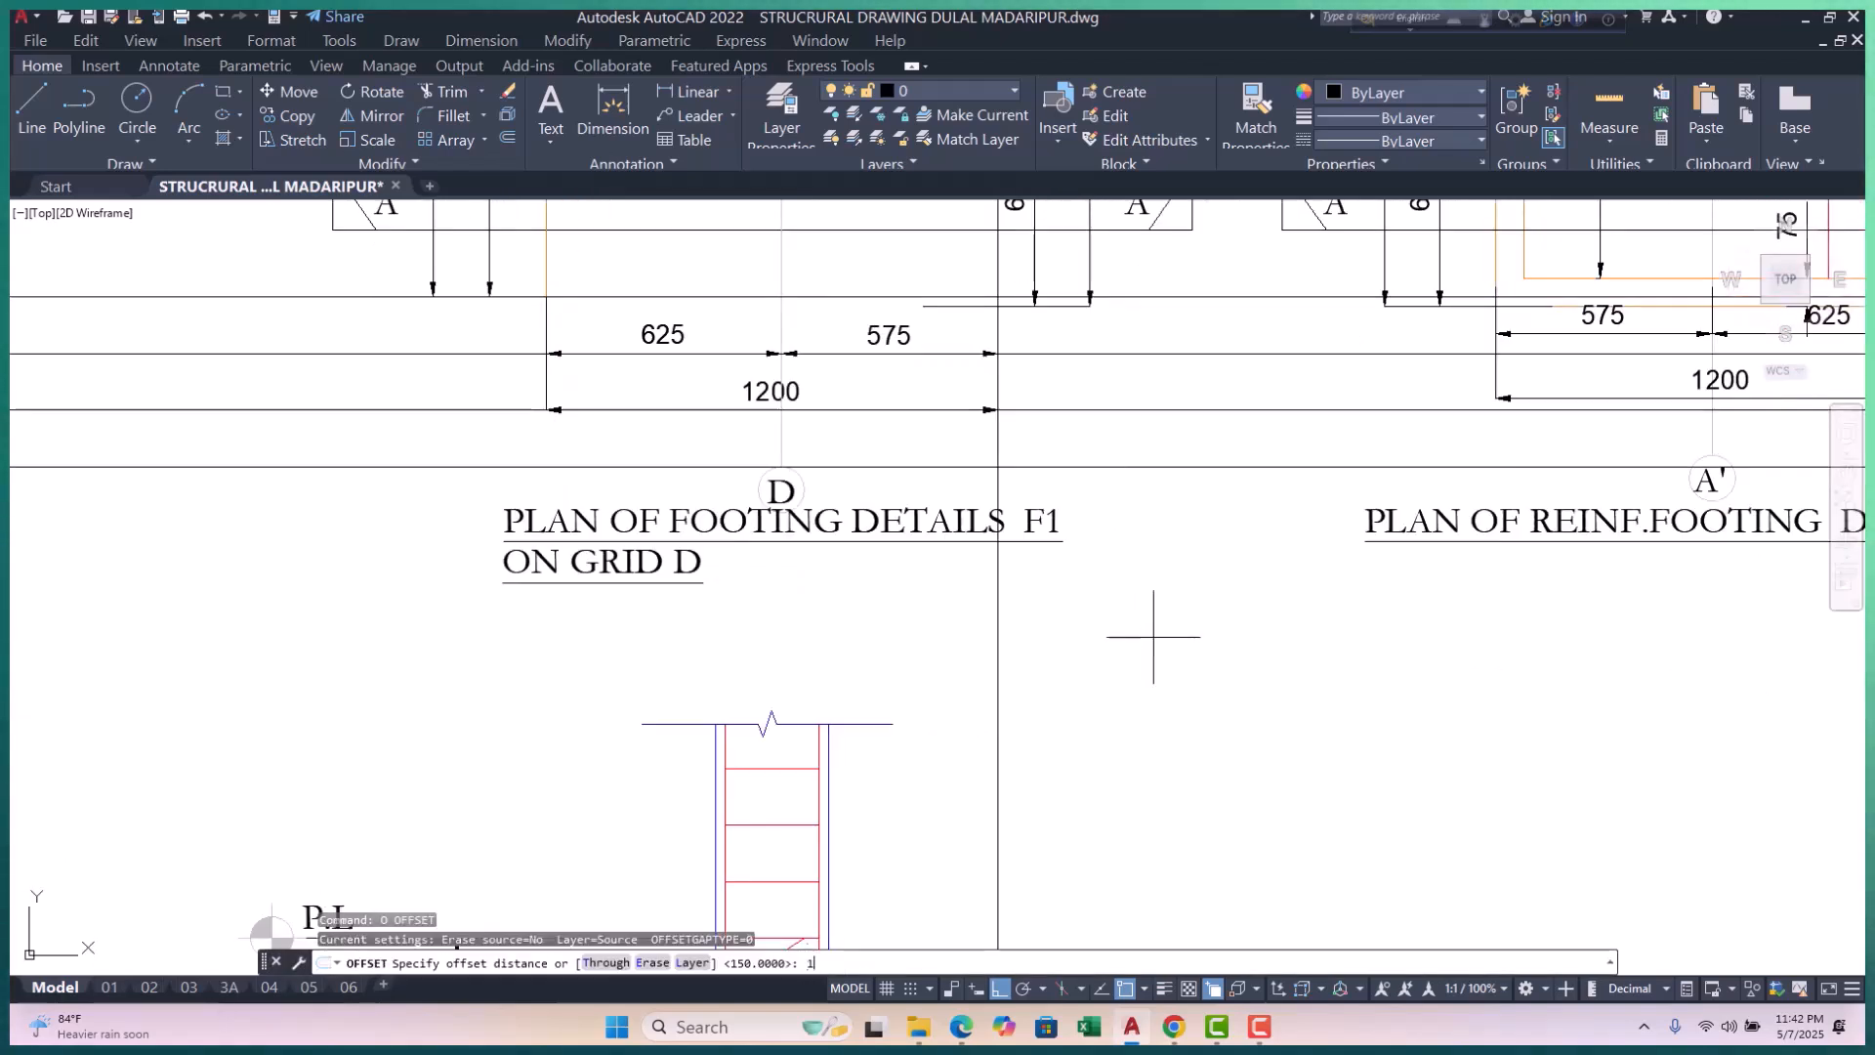
pyautogui.press('Return')
pyautogui.click(1000, 637)
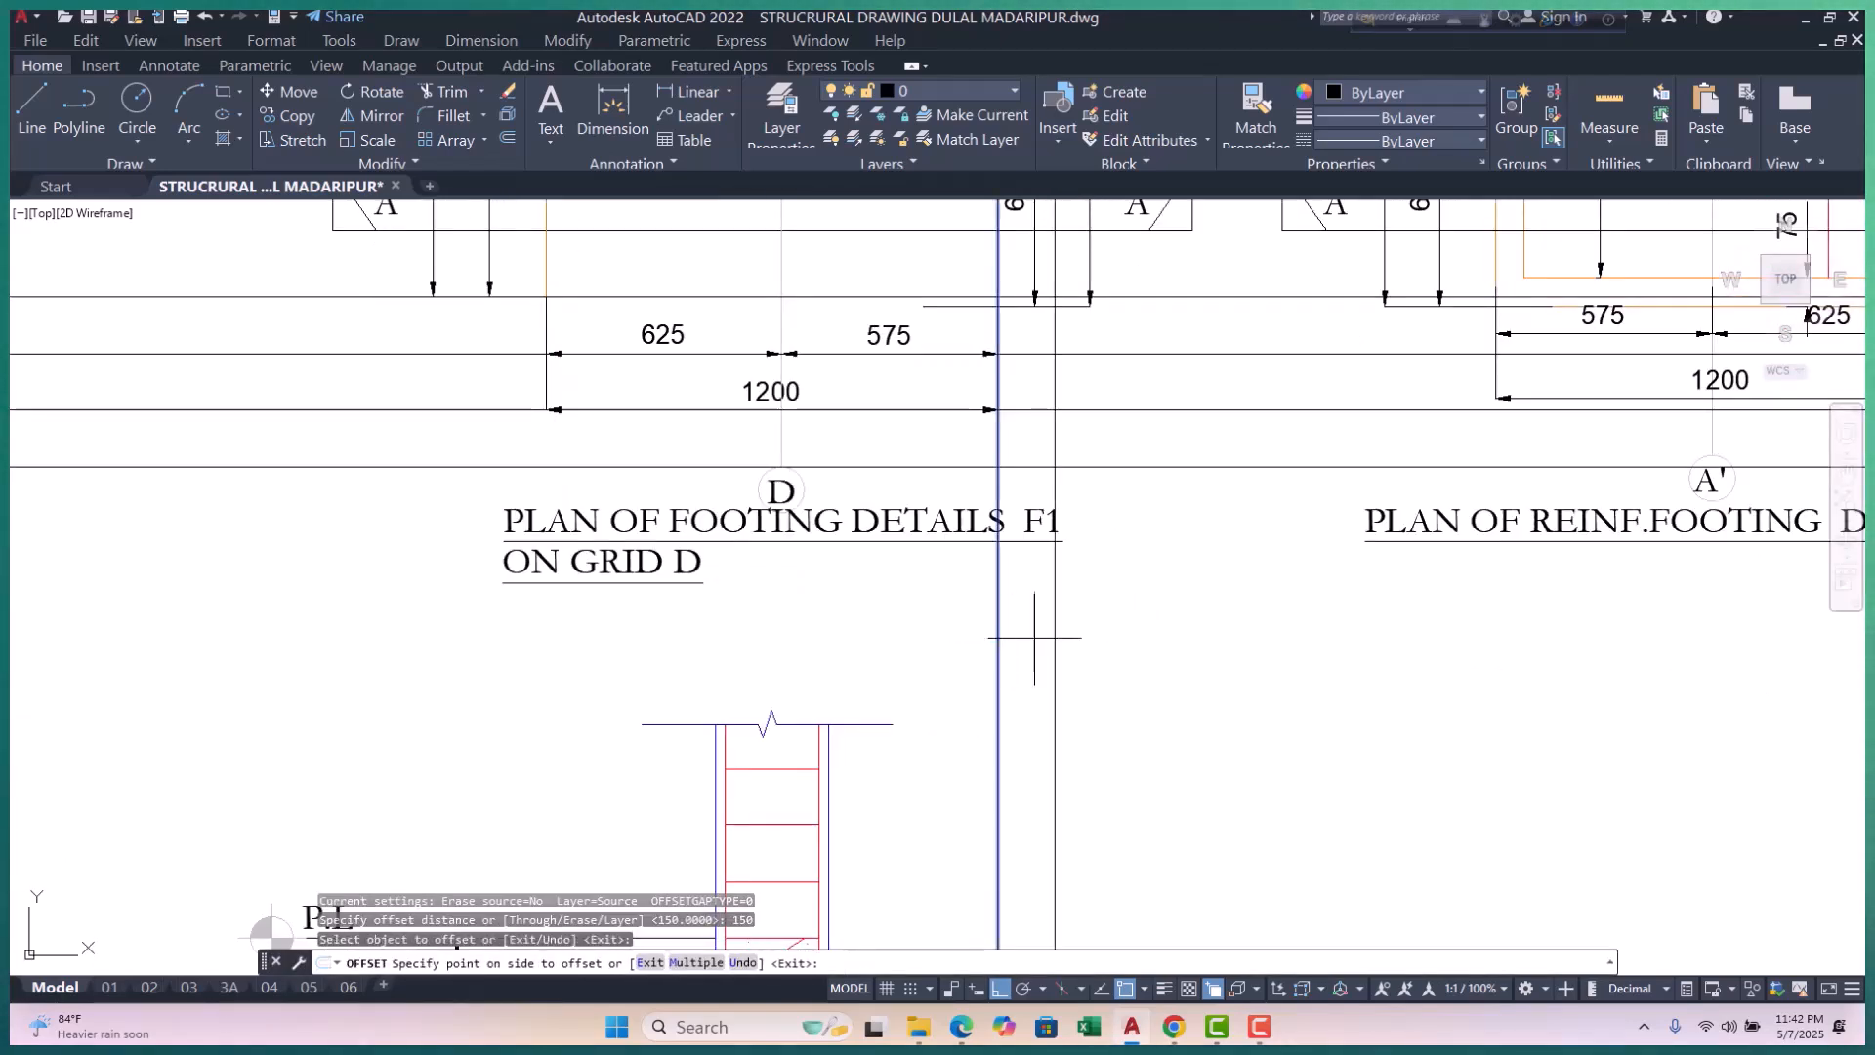
pyautogui.click(1114, 626)
pyautogui.click(1050, 626)
pyautogui.click(1185, 626)
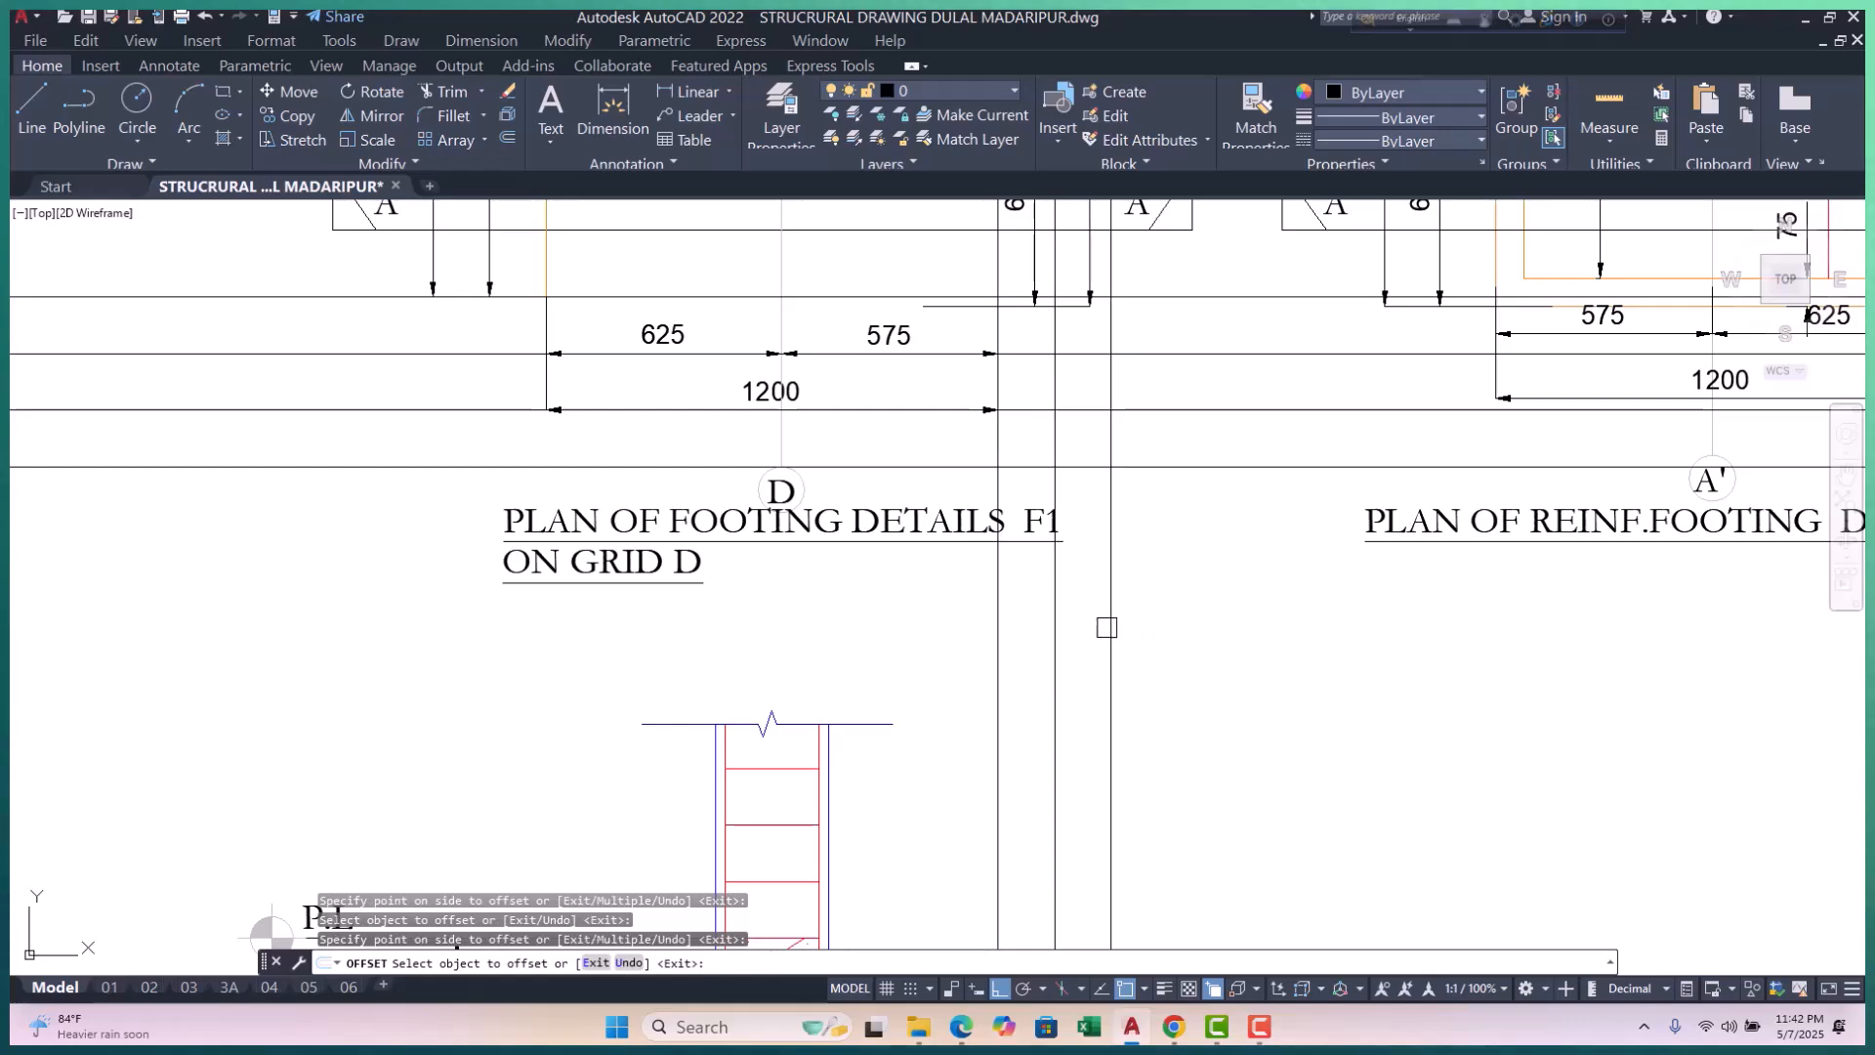
pyautogui.scroll(-5, 1234, 628)
pyautogui.press('Escape')
pyautogui.press('Escape')
pyautogui.press('Escape')
# Step: Stretch the right-hand 01 grid bubble of the grid D plan so its left quadrant sits on the third offset line
pyautogui.scroll(10, 1110, 374)
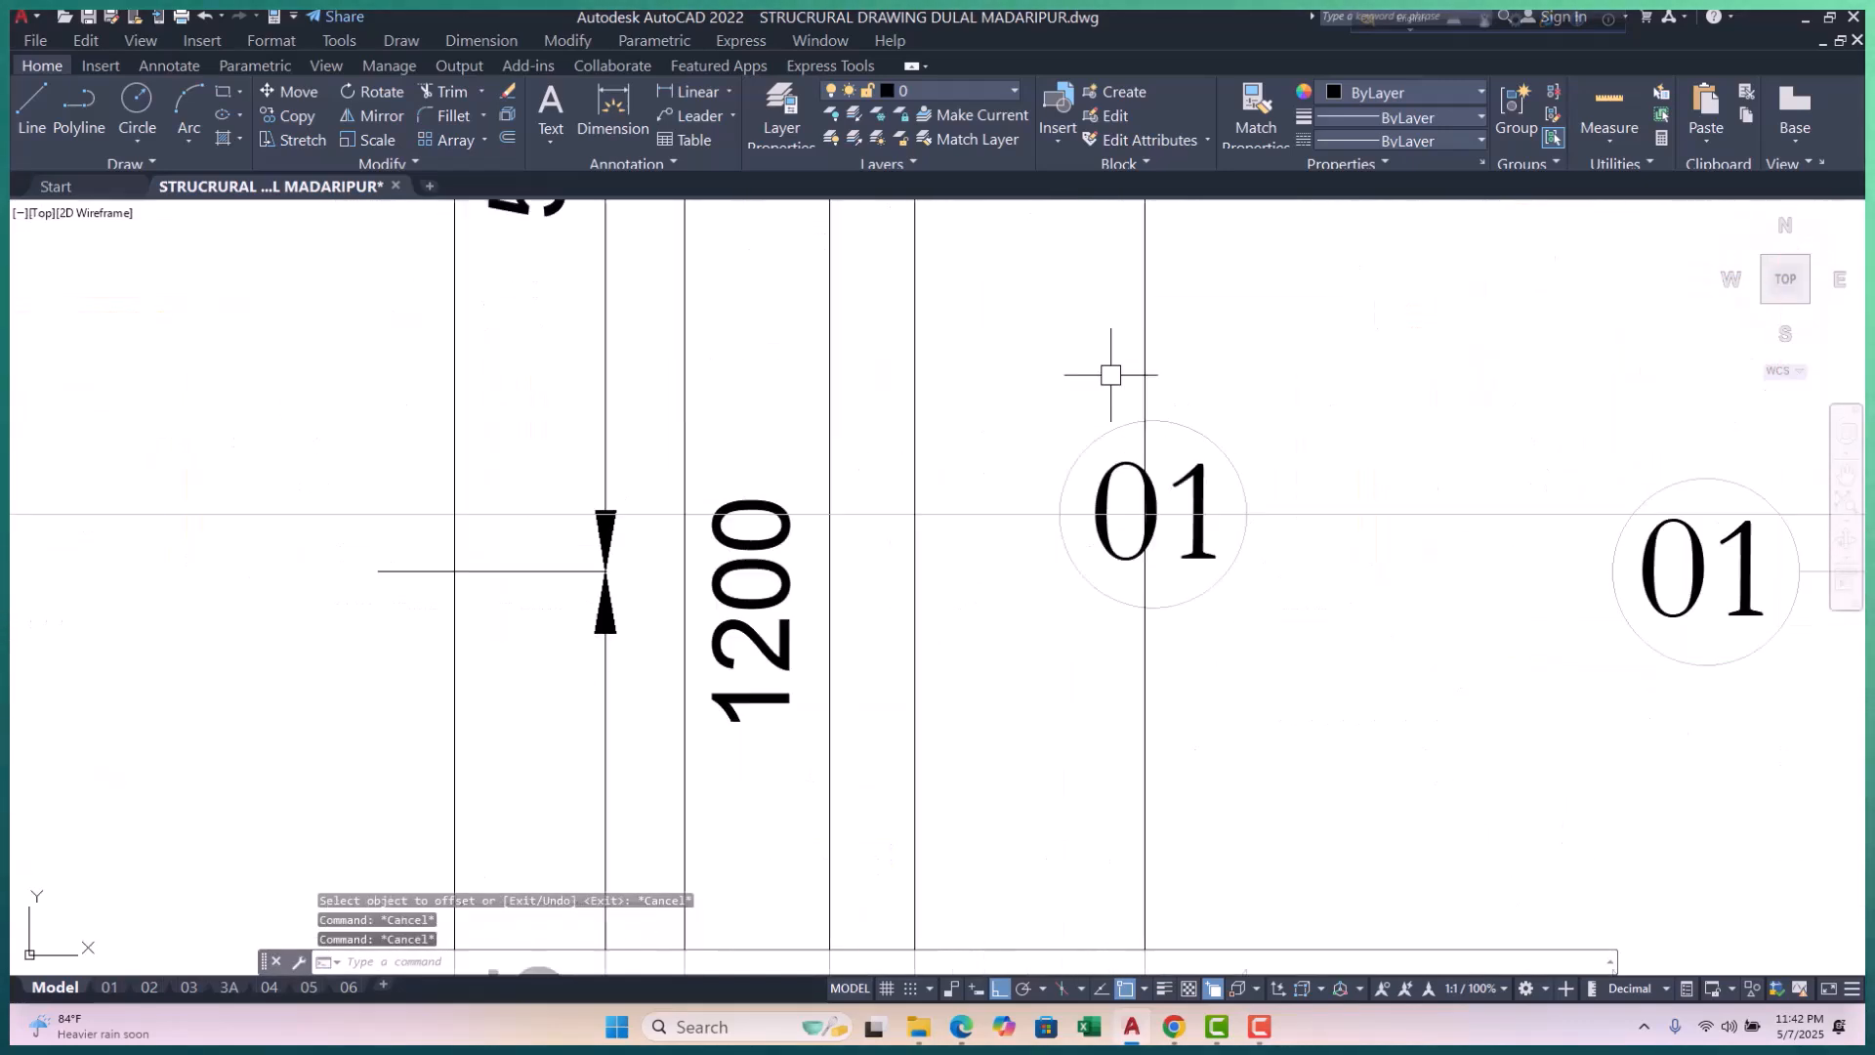
pyautogui.click(1260, 360)
pyautogui.click(992, 674)
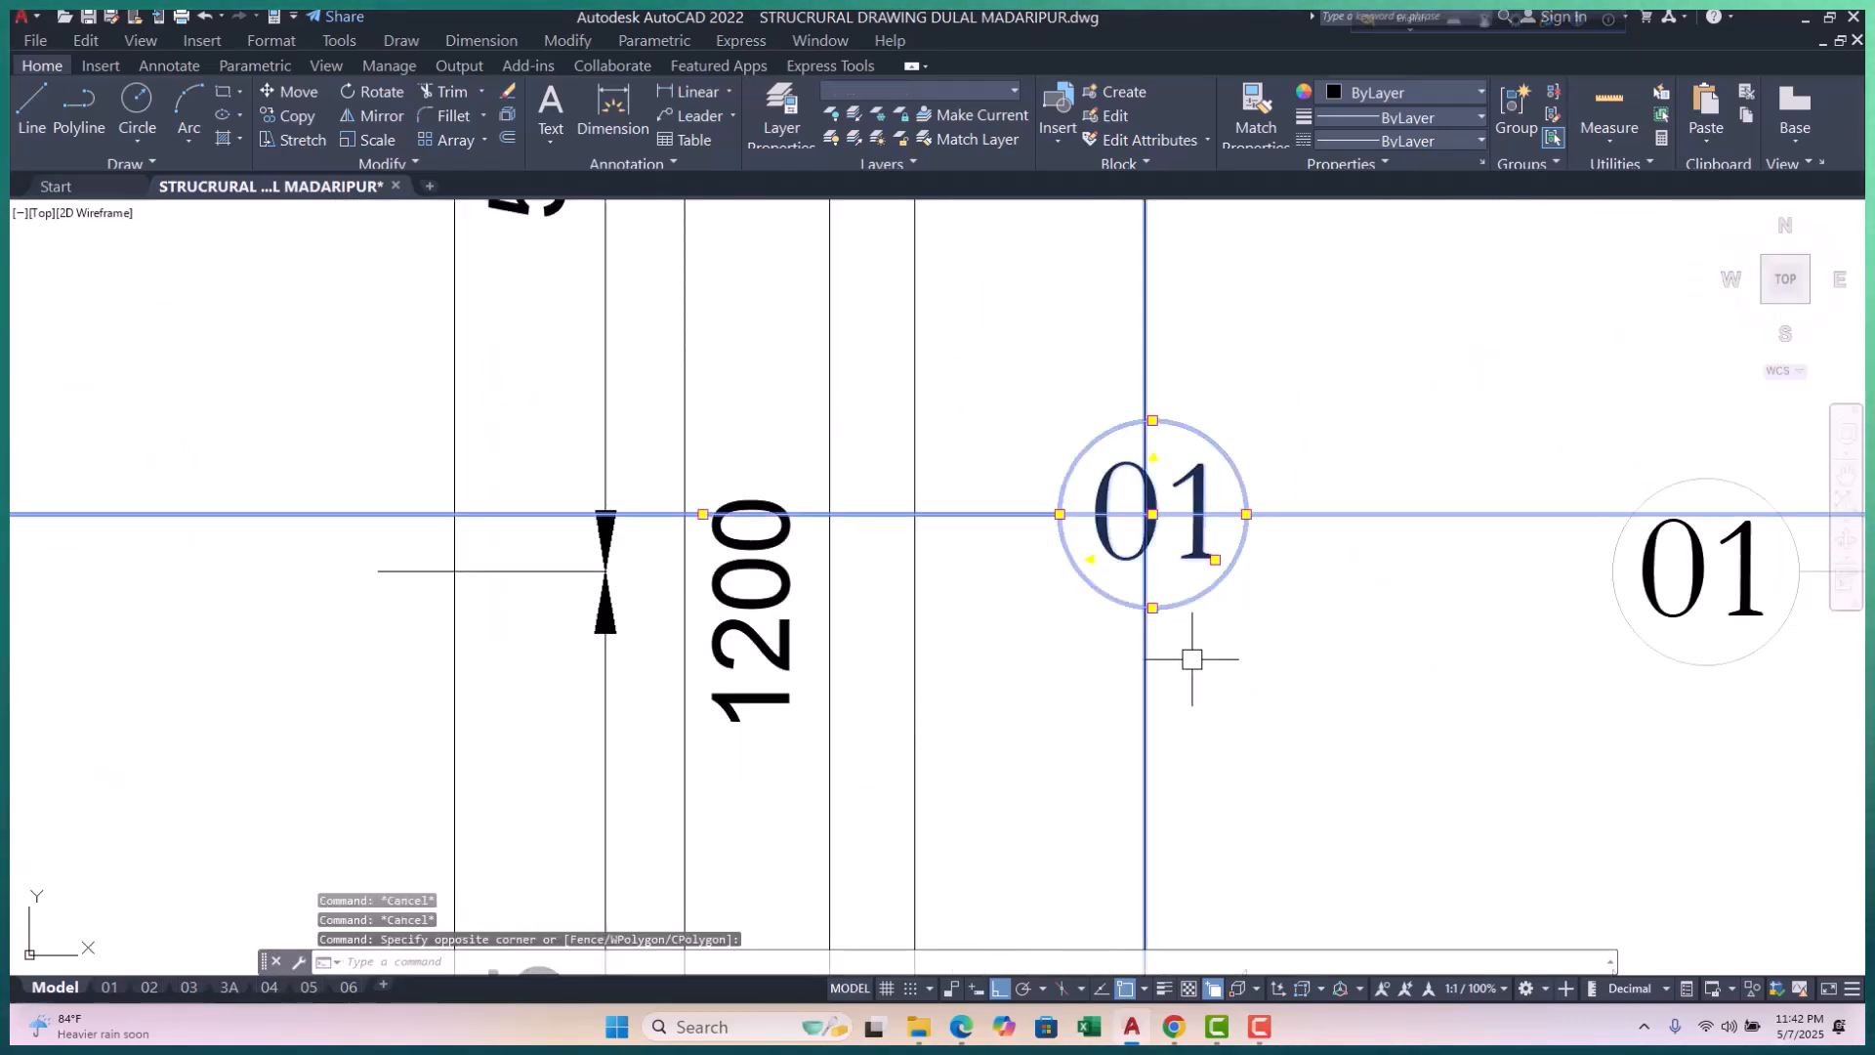
pyautogui.write('s')
pyautogui.press('Return')
pyautogui.scroll(2, 1038, 522)
pyautogui.click(1072, 509)
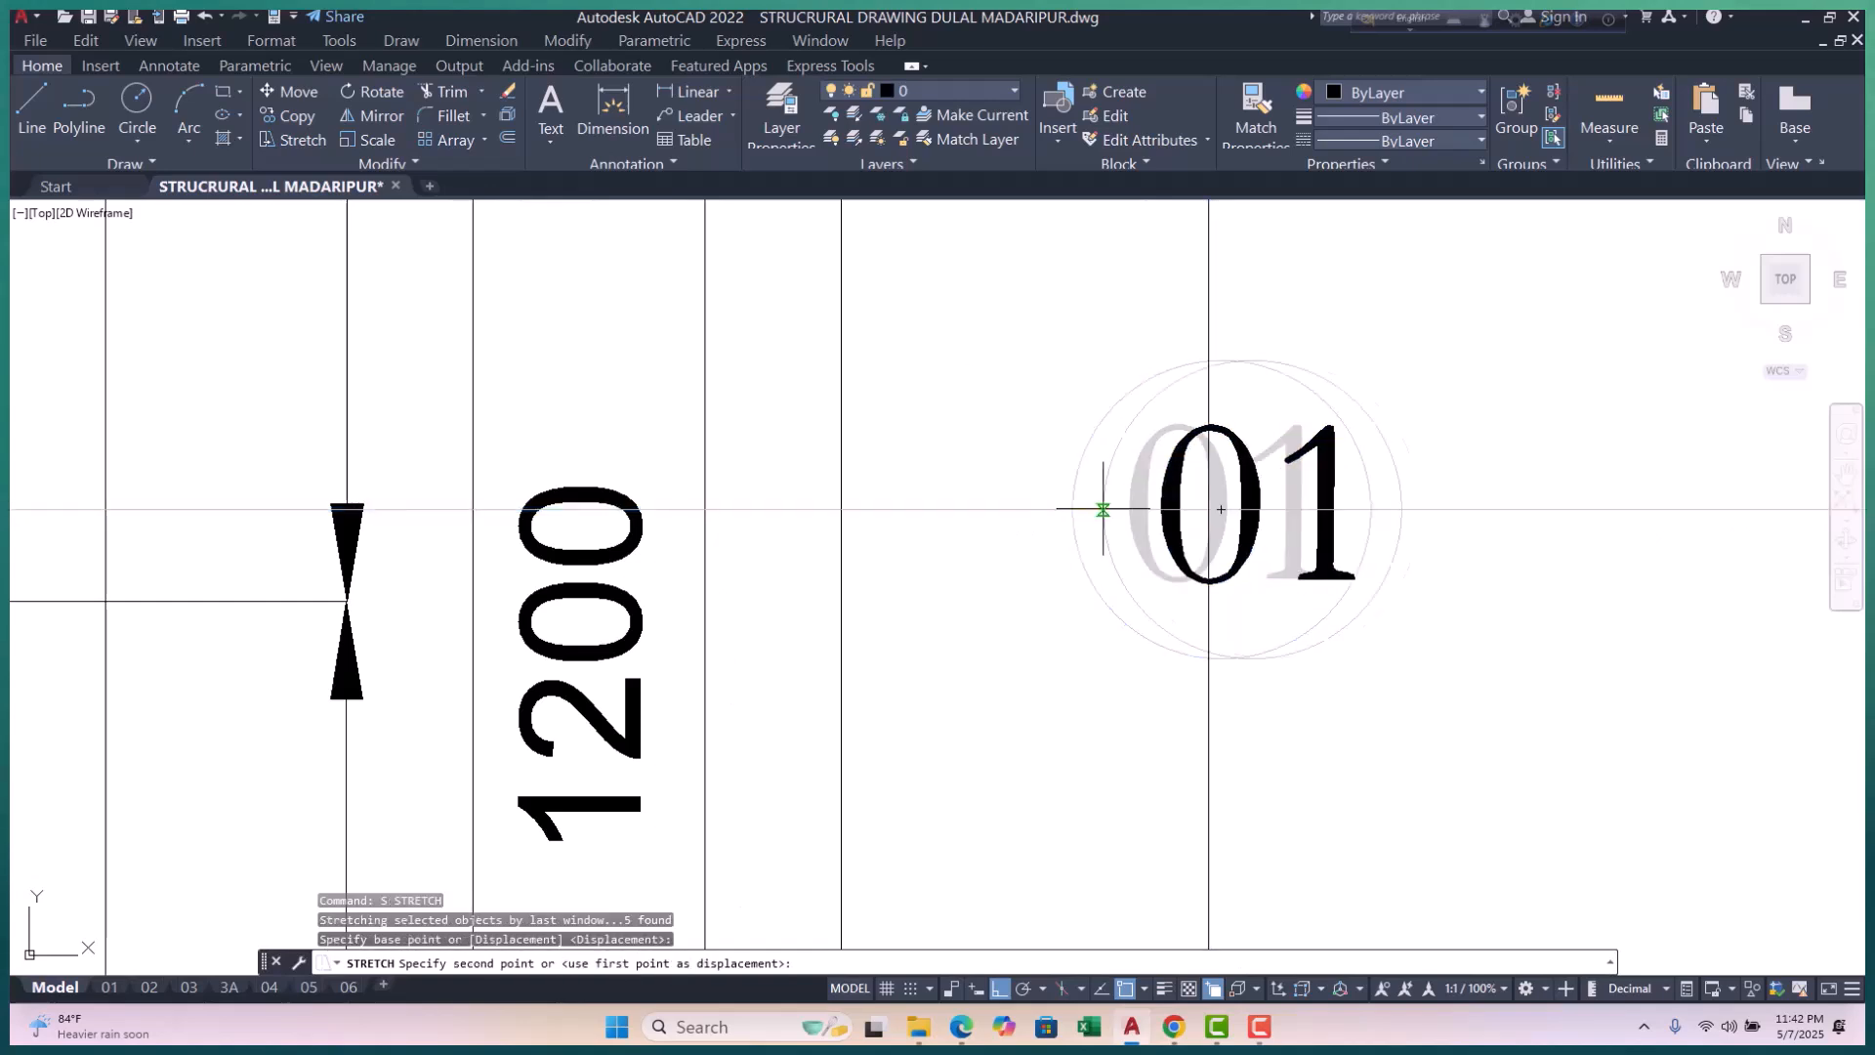
pyautogui.click(1209, 509)
pyautogui.press('Escape')
pyautogui.scroll(-3, 1182, 518)
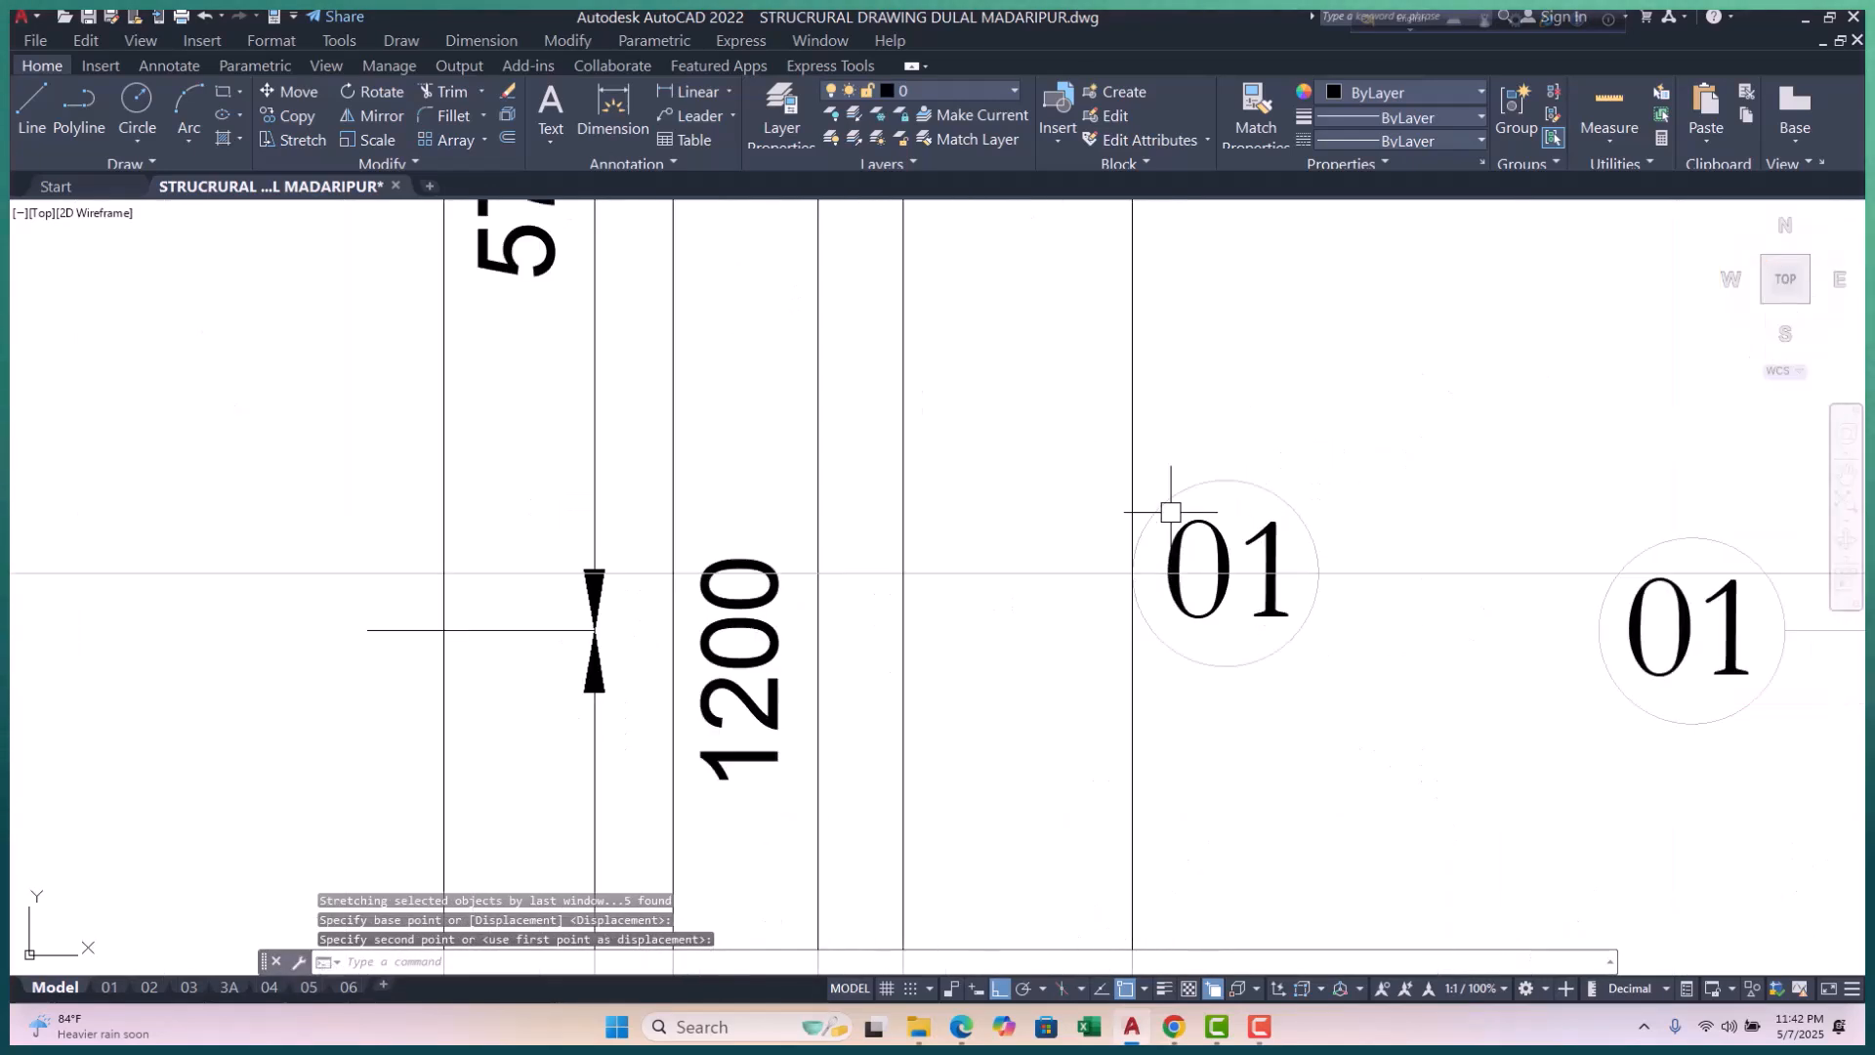
# Step: Trim grid line 01 inside the right-hand bubble and erase the leftover segment beyond it
pyautogui.scroll(5, 1172, 567)
pyautogui.press('Return')
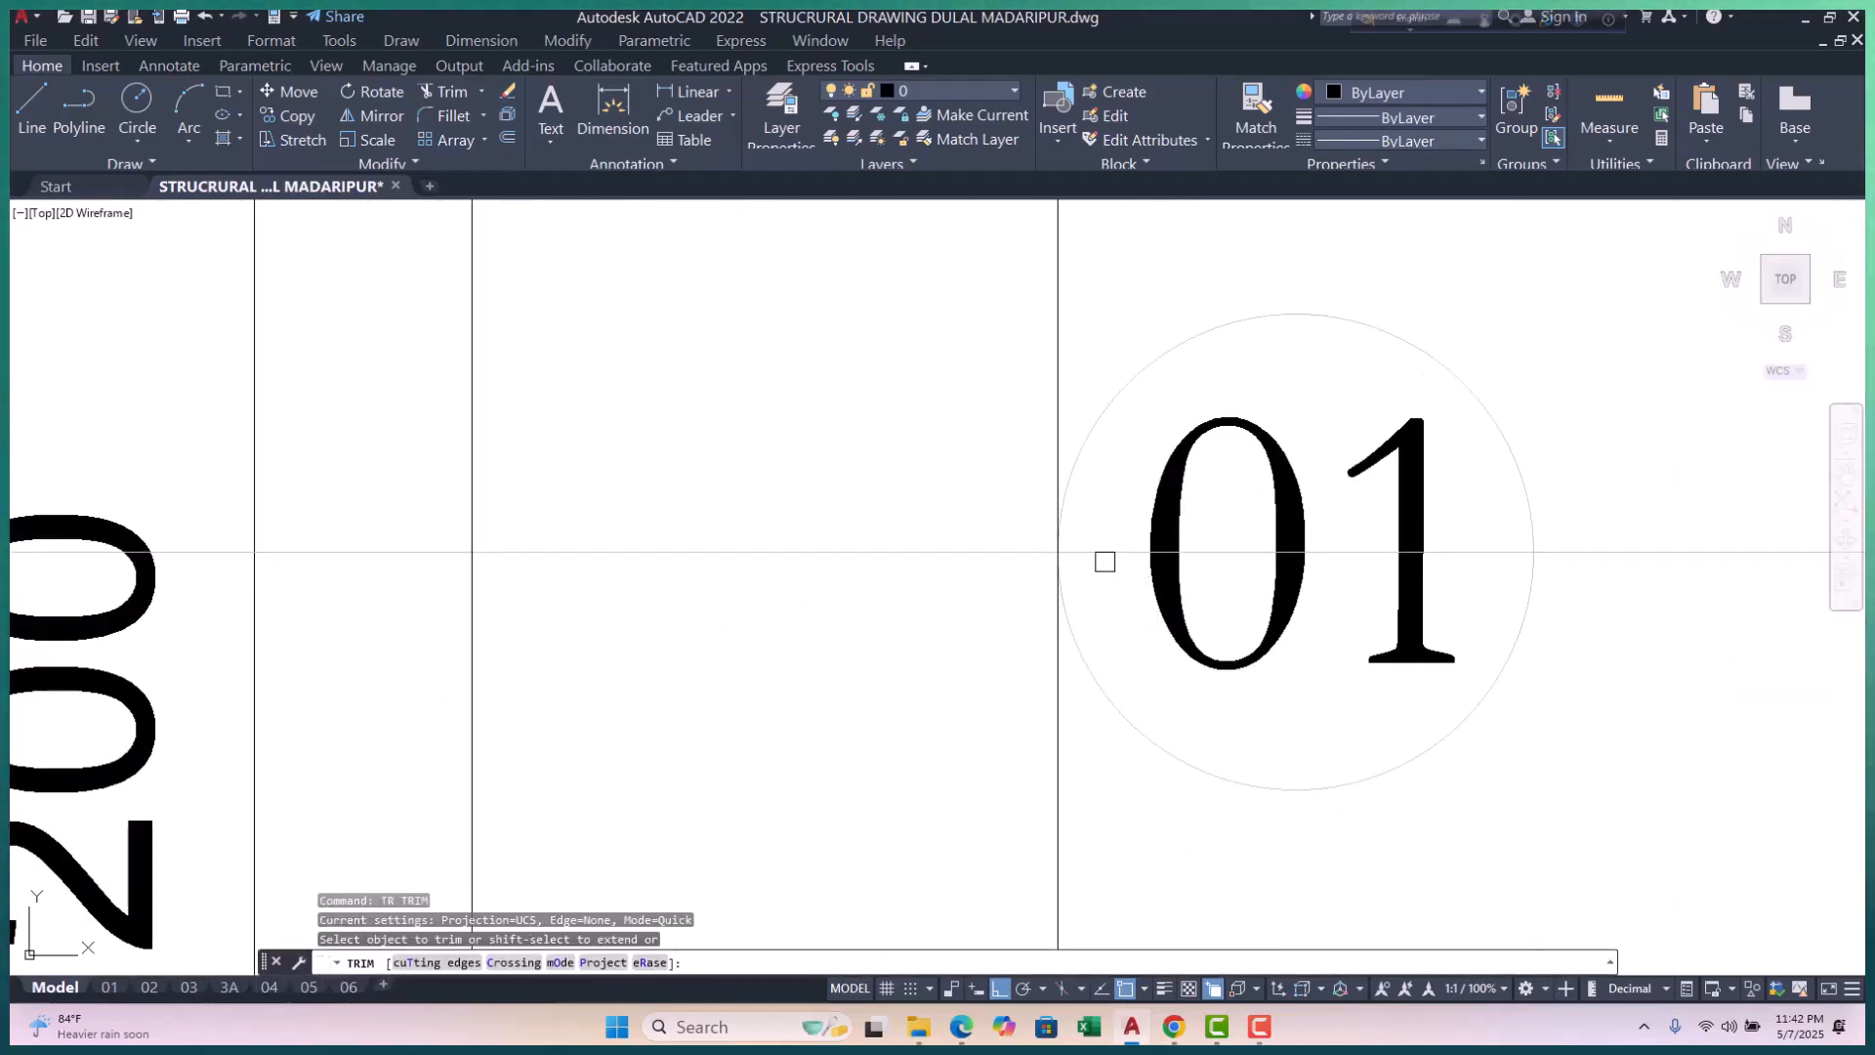
pyautogui.press('Escape')
pyautogui.press('Escape')
pyautogui.scroll(-3, 1063, 573)
pyautogui.click(1359, 519)
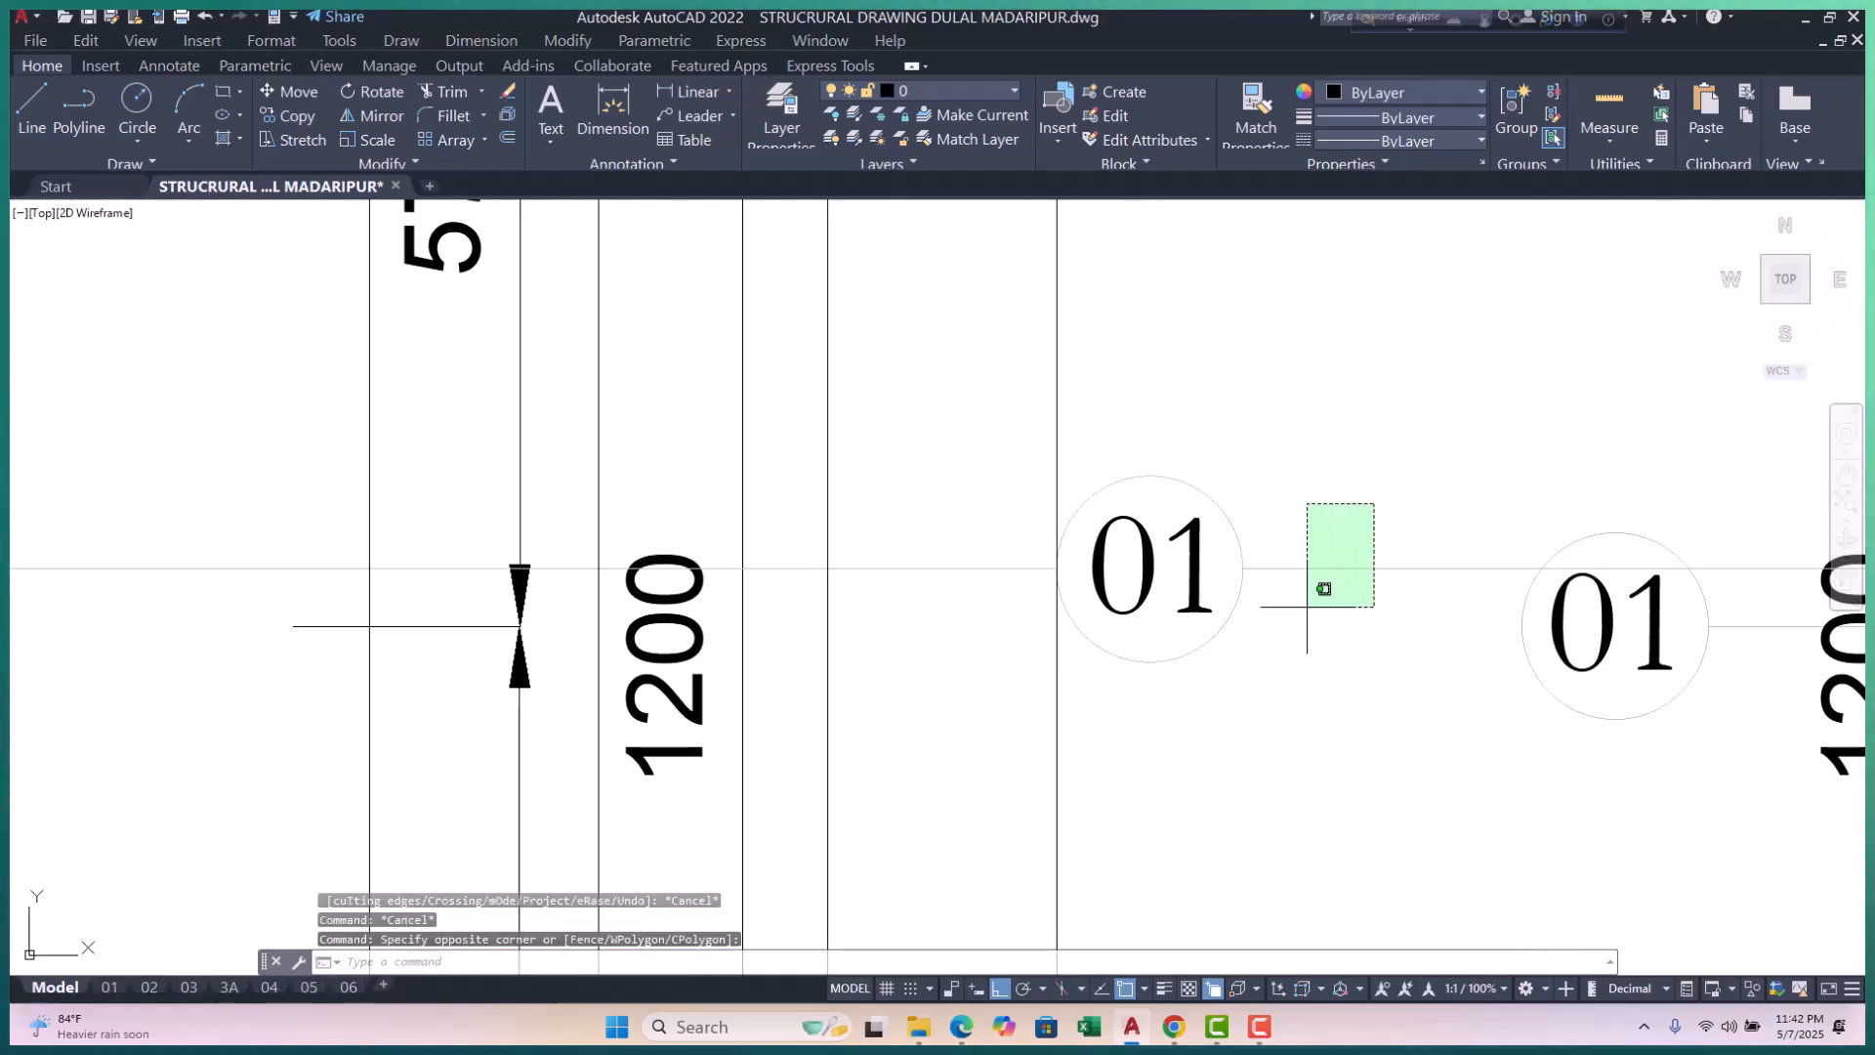
pyautogui.click(1317, 597)
pyautogui.write('e')
pyautogui.press('Return')
# Step: Erase the outermost vertical construction line running past the right-hand 01 bubble
pyautogui.scroll(-4, 1214, 636)
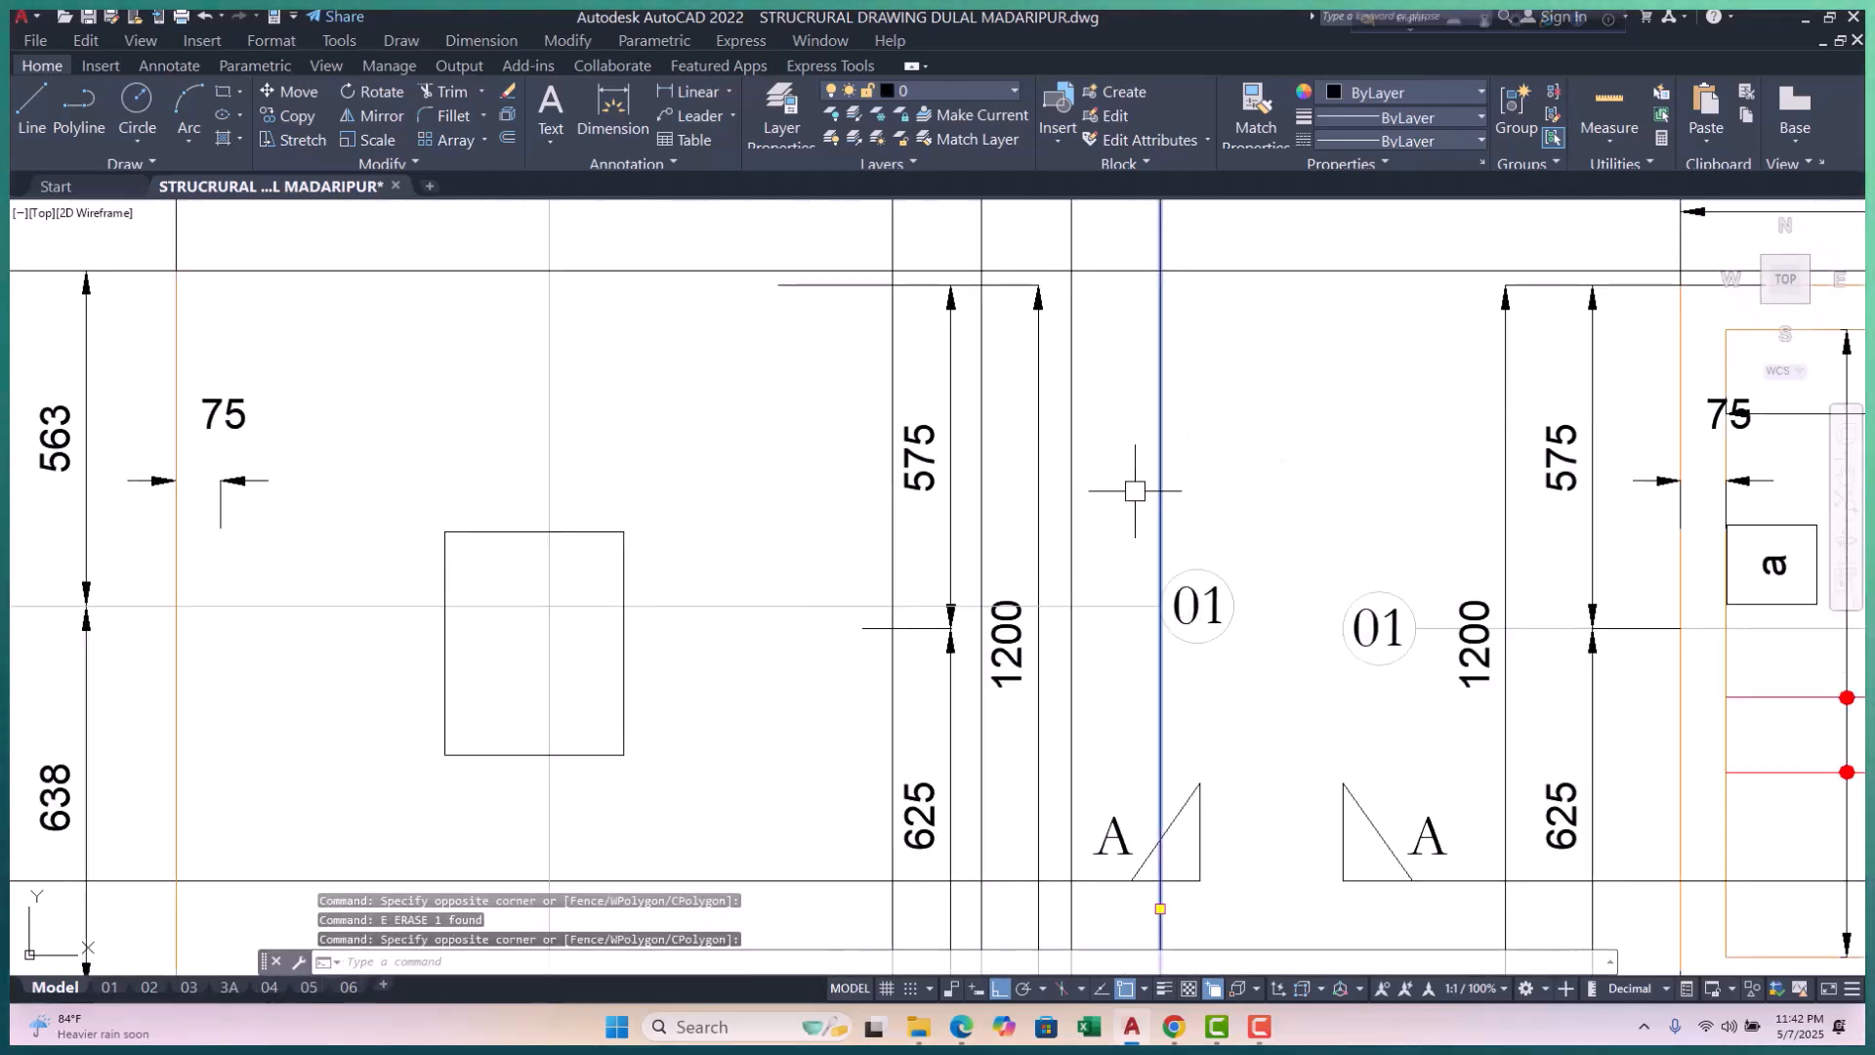
pyautogui.scroll(-3, 1183, 463)
pyautogui.moveTo(1180, 514); pyautogui.dragTo(1192, 503, button='middle')
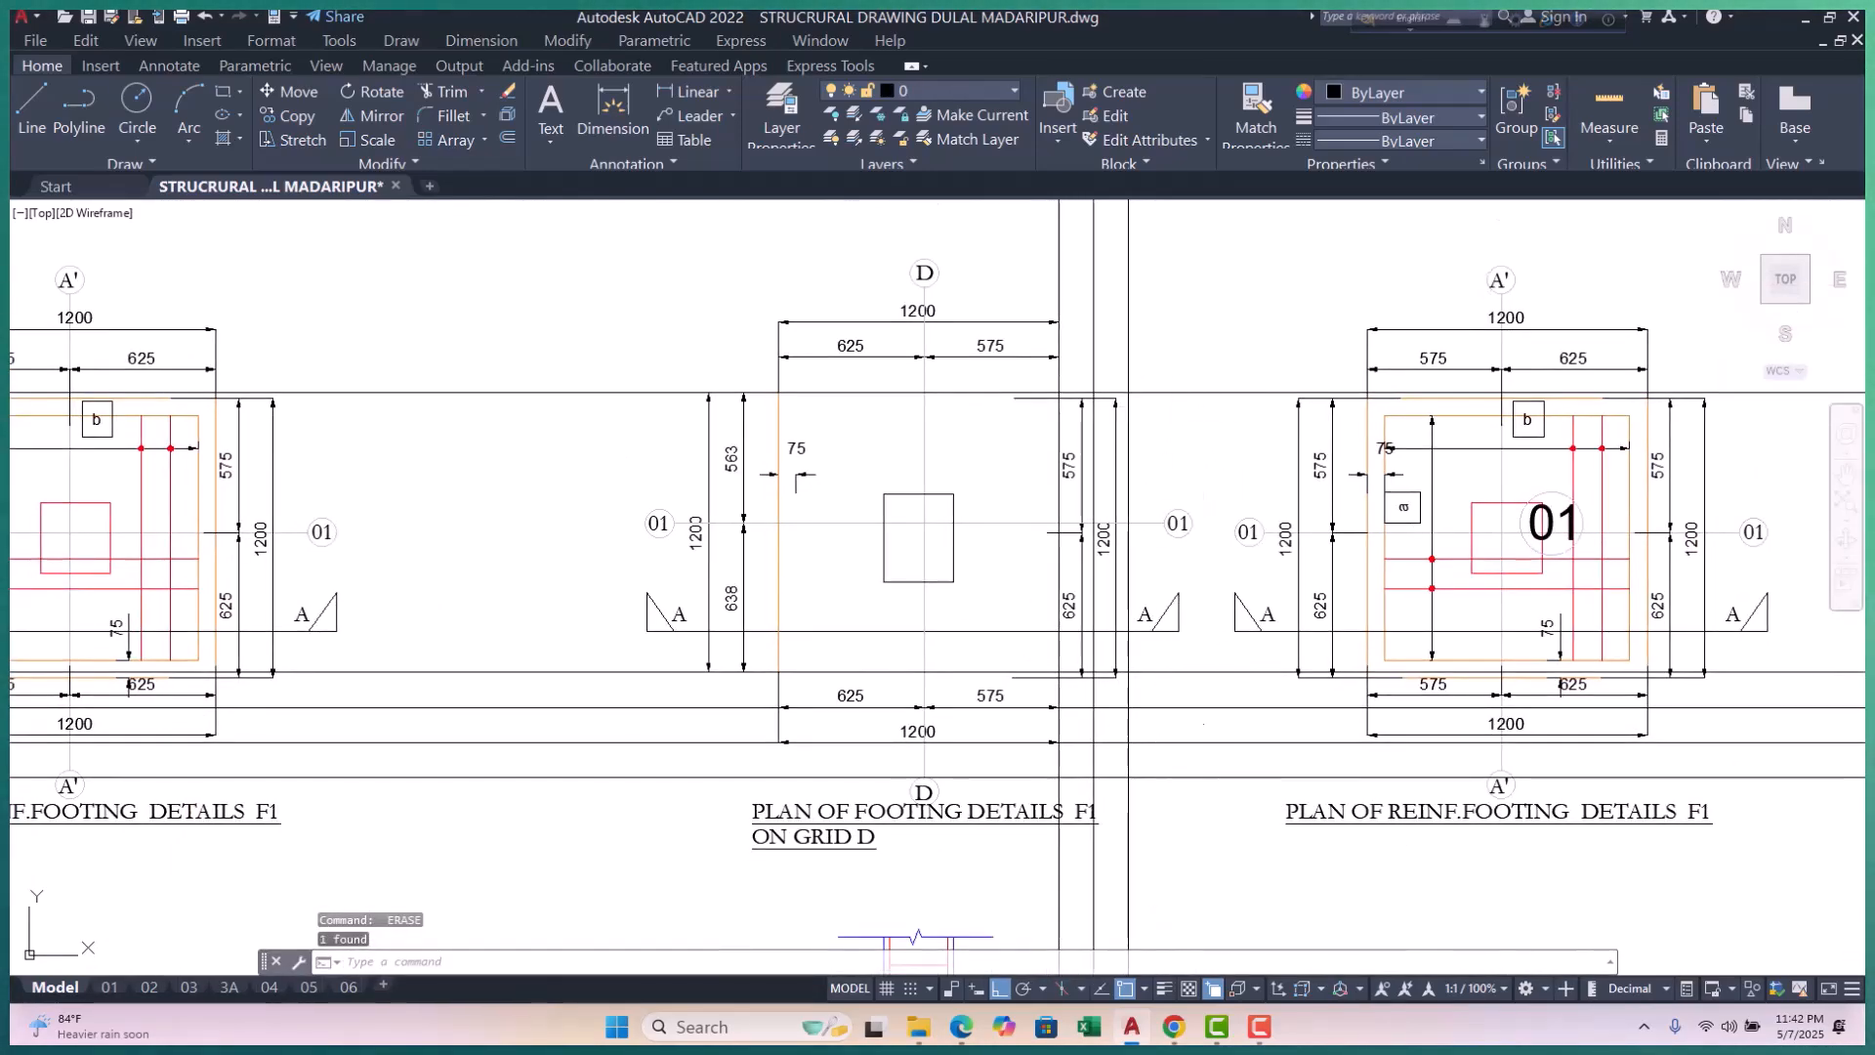
pyautogui.moveTo(1167, 925); pyautogui.dragTo(1172, 539, button='middle')
pyautogui.click(1091, 560)
pyautogui.press('Return')
pyautogui.scroll(-2, 1147, 548)
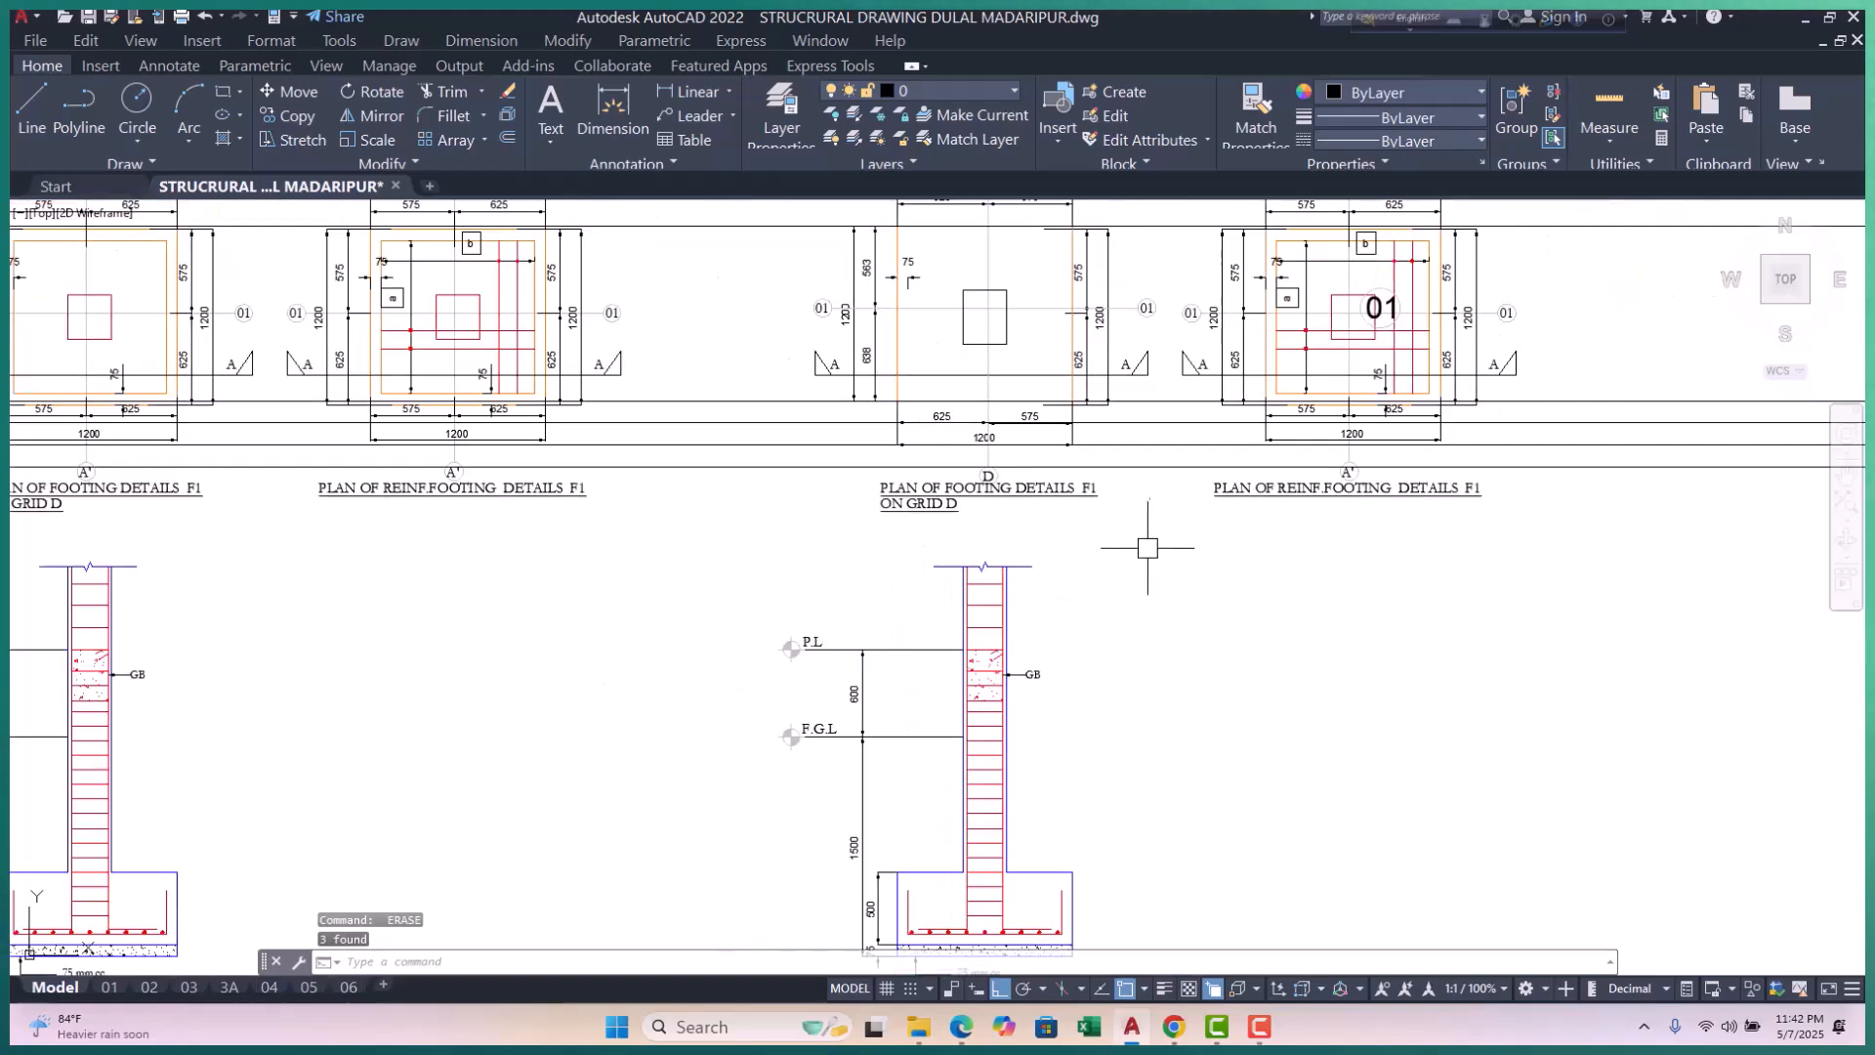
pyautogui.scroll(2, 1128, 330)
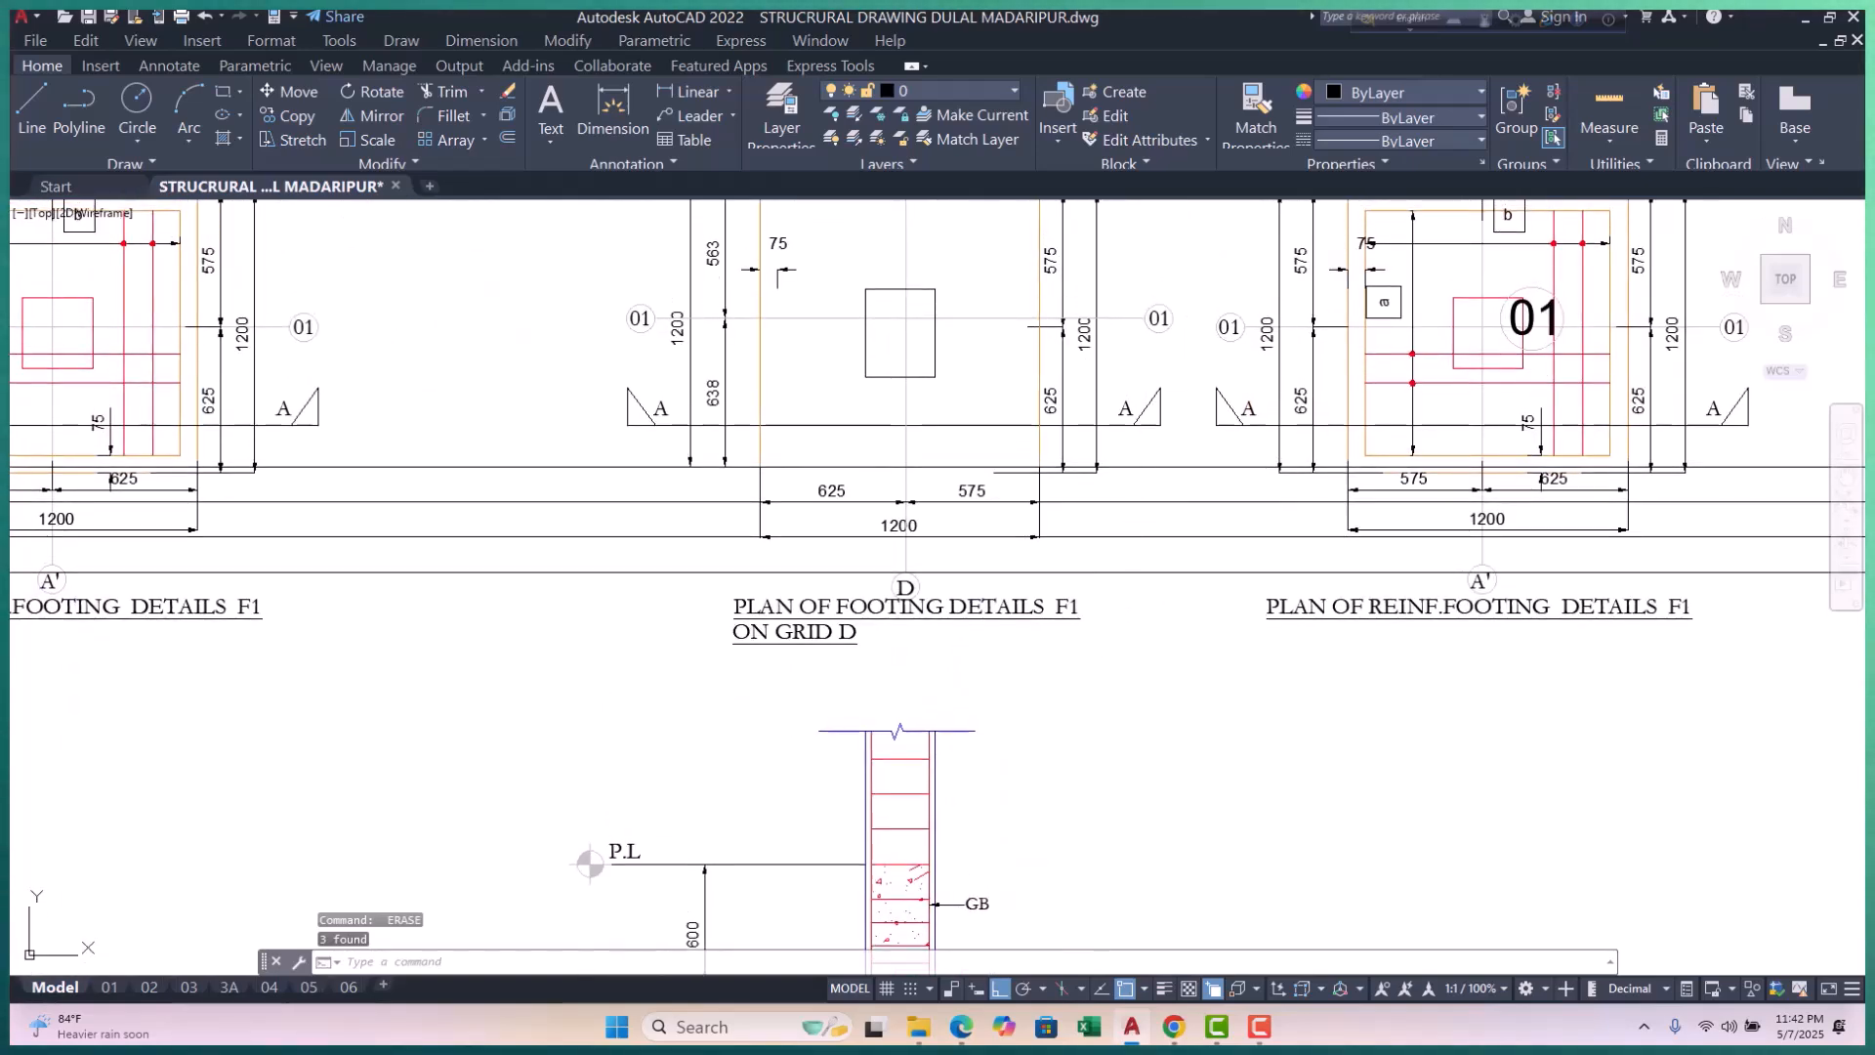
pyautogui.hotkey('ctrl', 'z')
pyautogui.hotkey('ctrl', 'z')
# Step: Move the overall 1200 dimension line beside the grid D footing's right edge onto the second vertical offset line
pyautogui.moveTo(1147, 532); pyautogui.dragTo(1125, 840, button='middle')
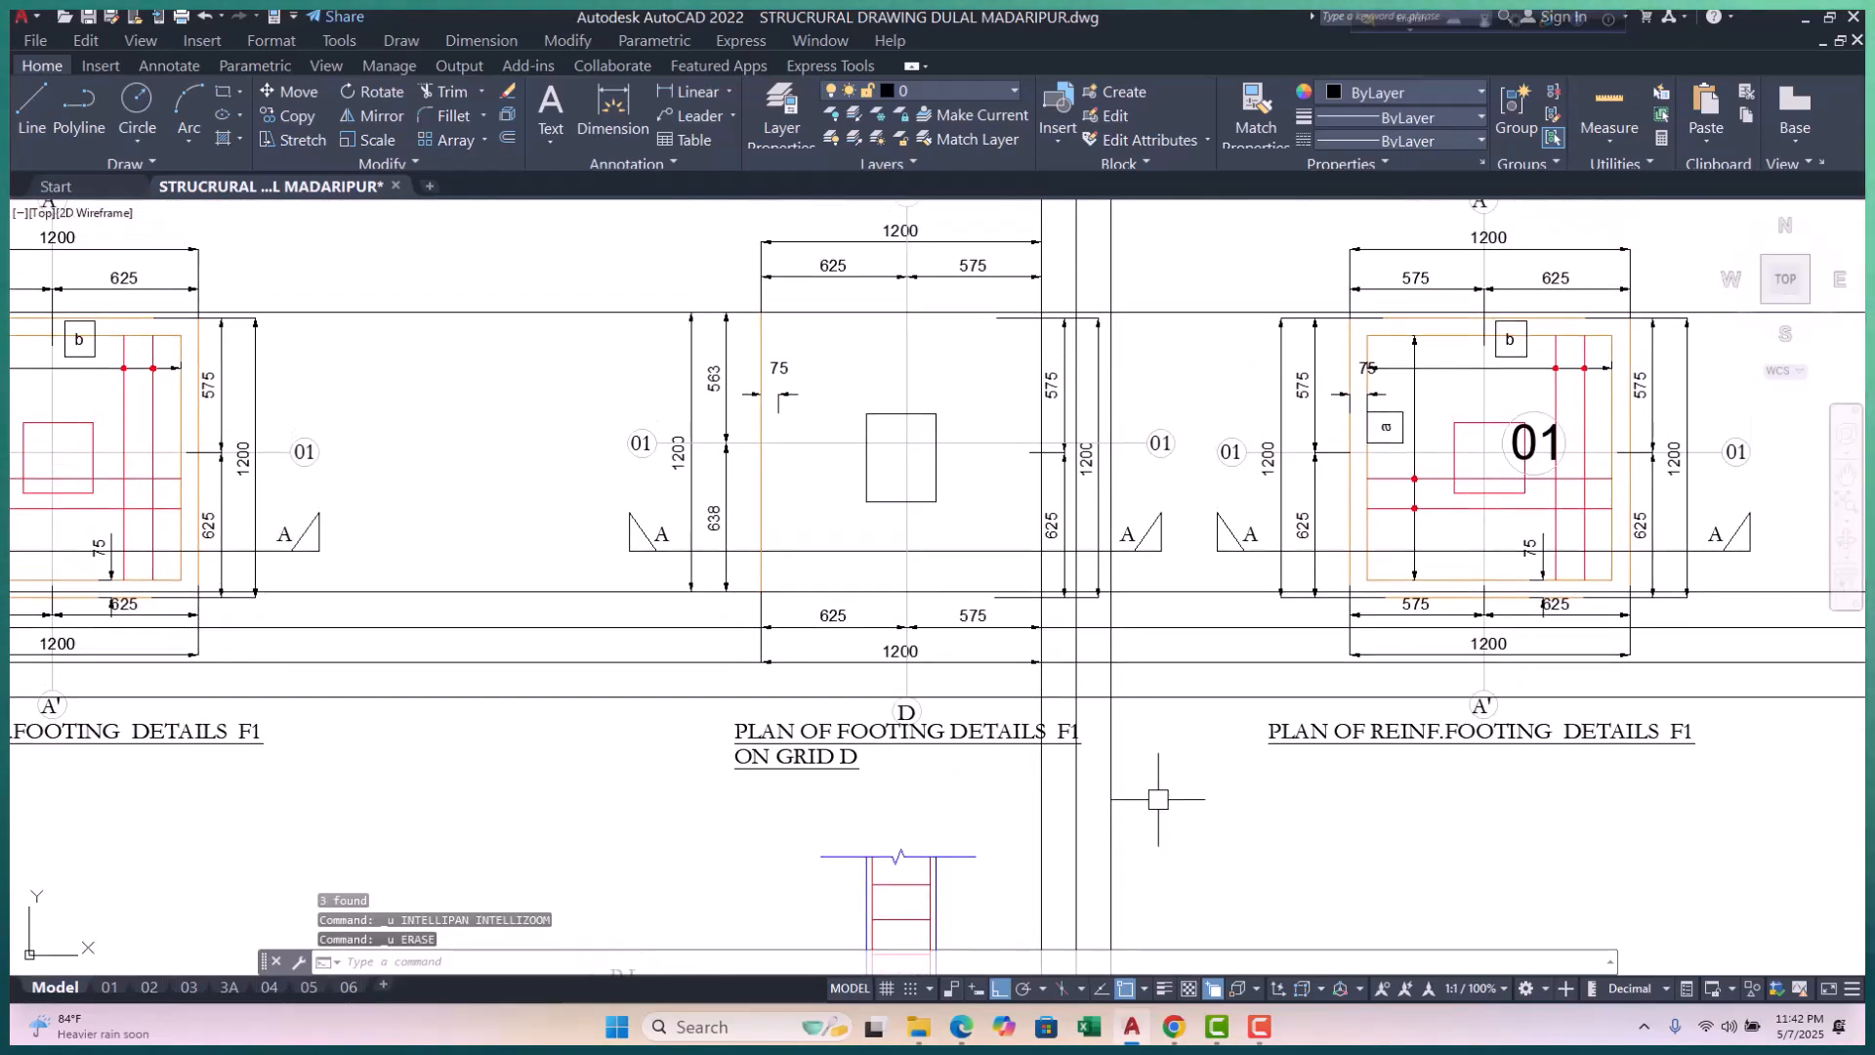
pyautogui.scroll(6, 1096, 312)
pyautogui.click(1096, 324)
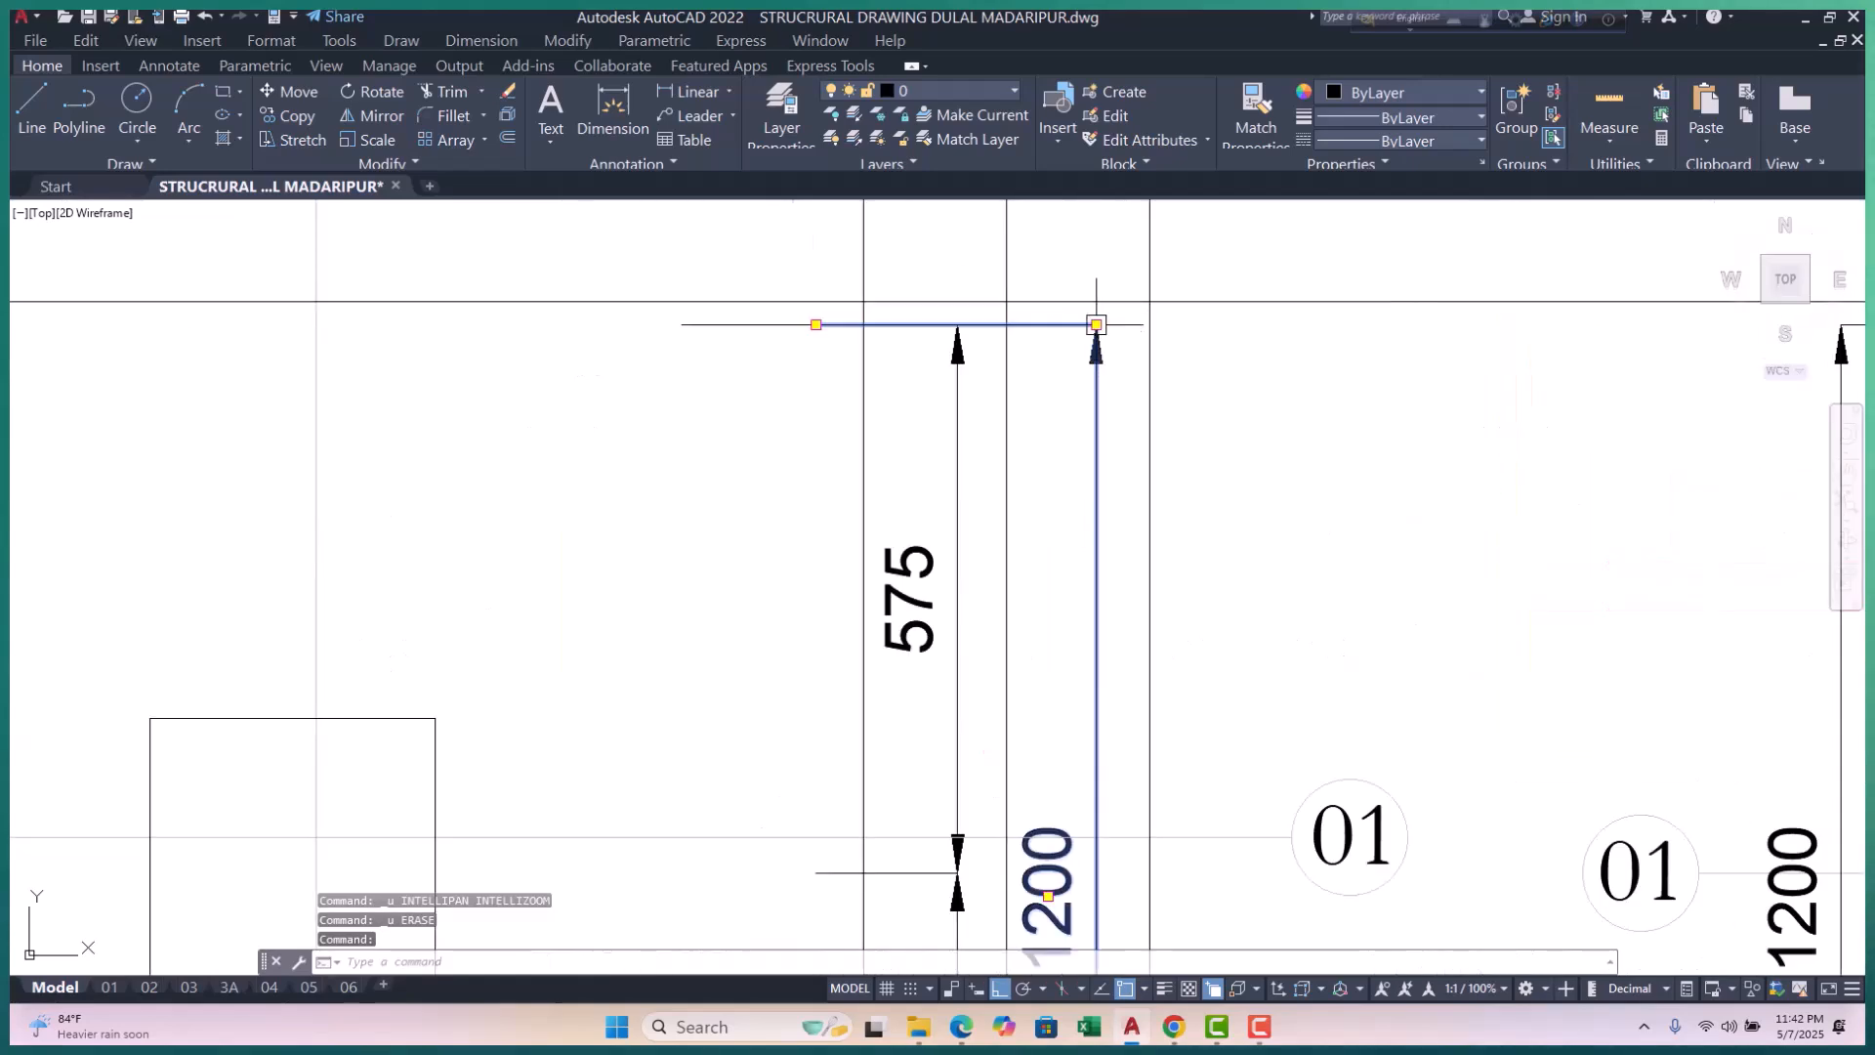
pyautogui.click(1096, 324)
pyautogui.click(1149, 325)
pyautogui.press('Escape')
pyautogui.press('Escape')
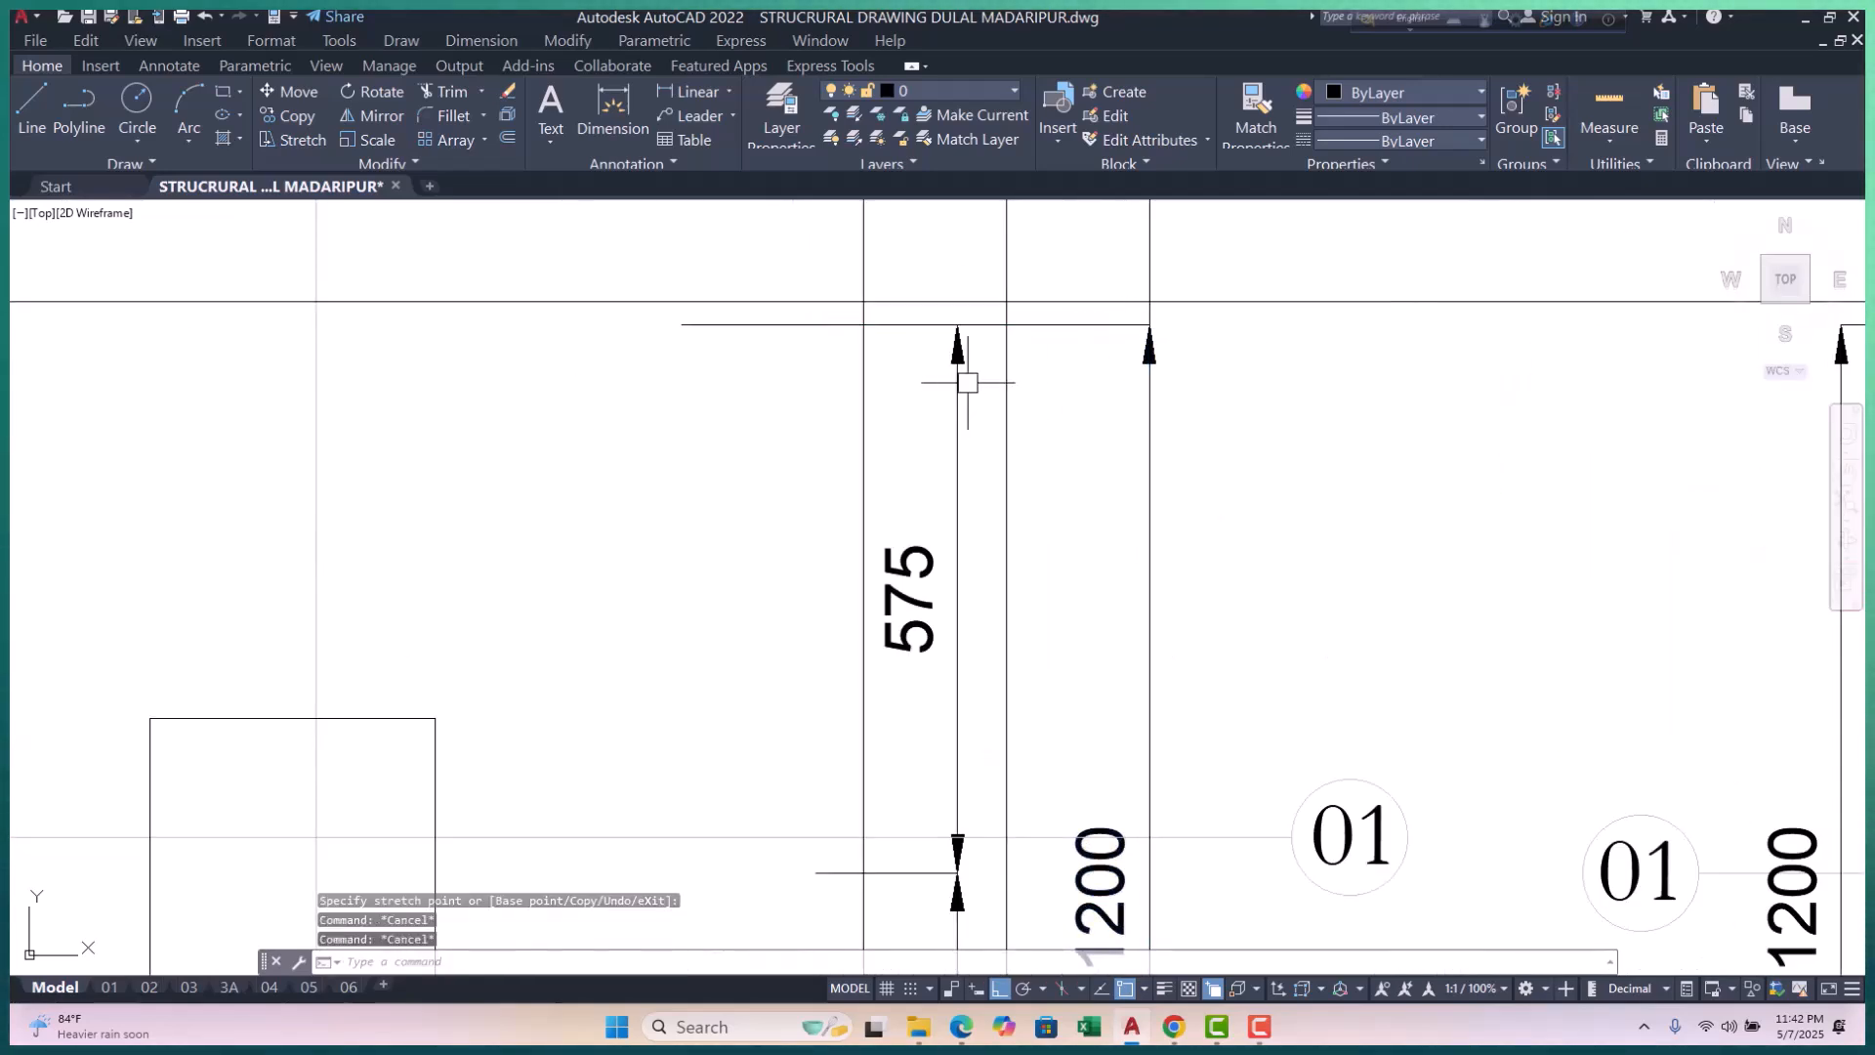
# Step: Move the 575 partial dimension line beside the grid D footing's right edge onto the first vertical offset line
pyautogui.click(965, 358)
pyautogui.click(958, 324)
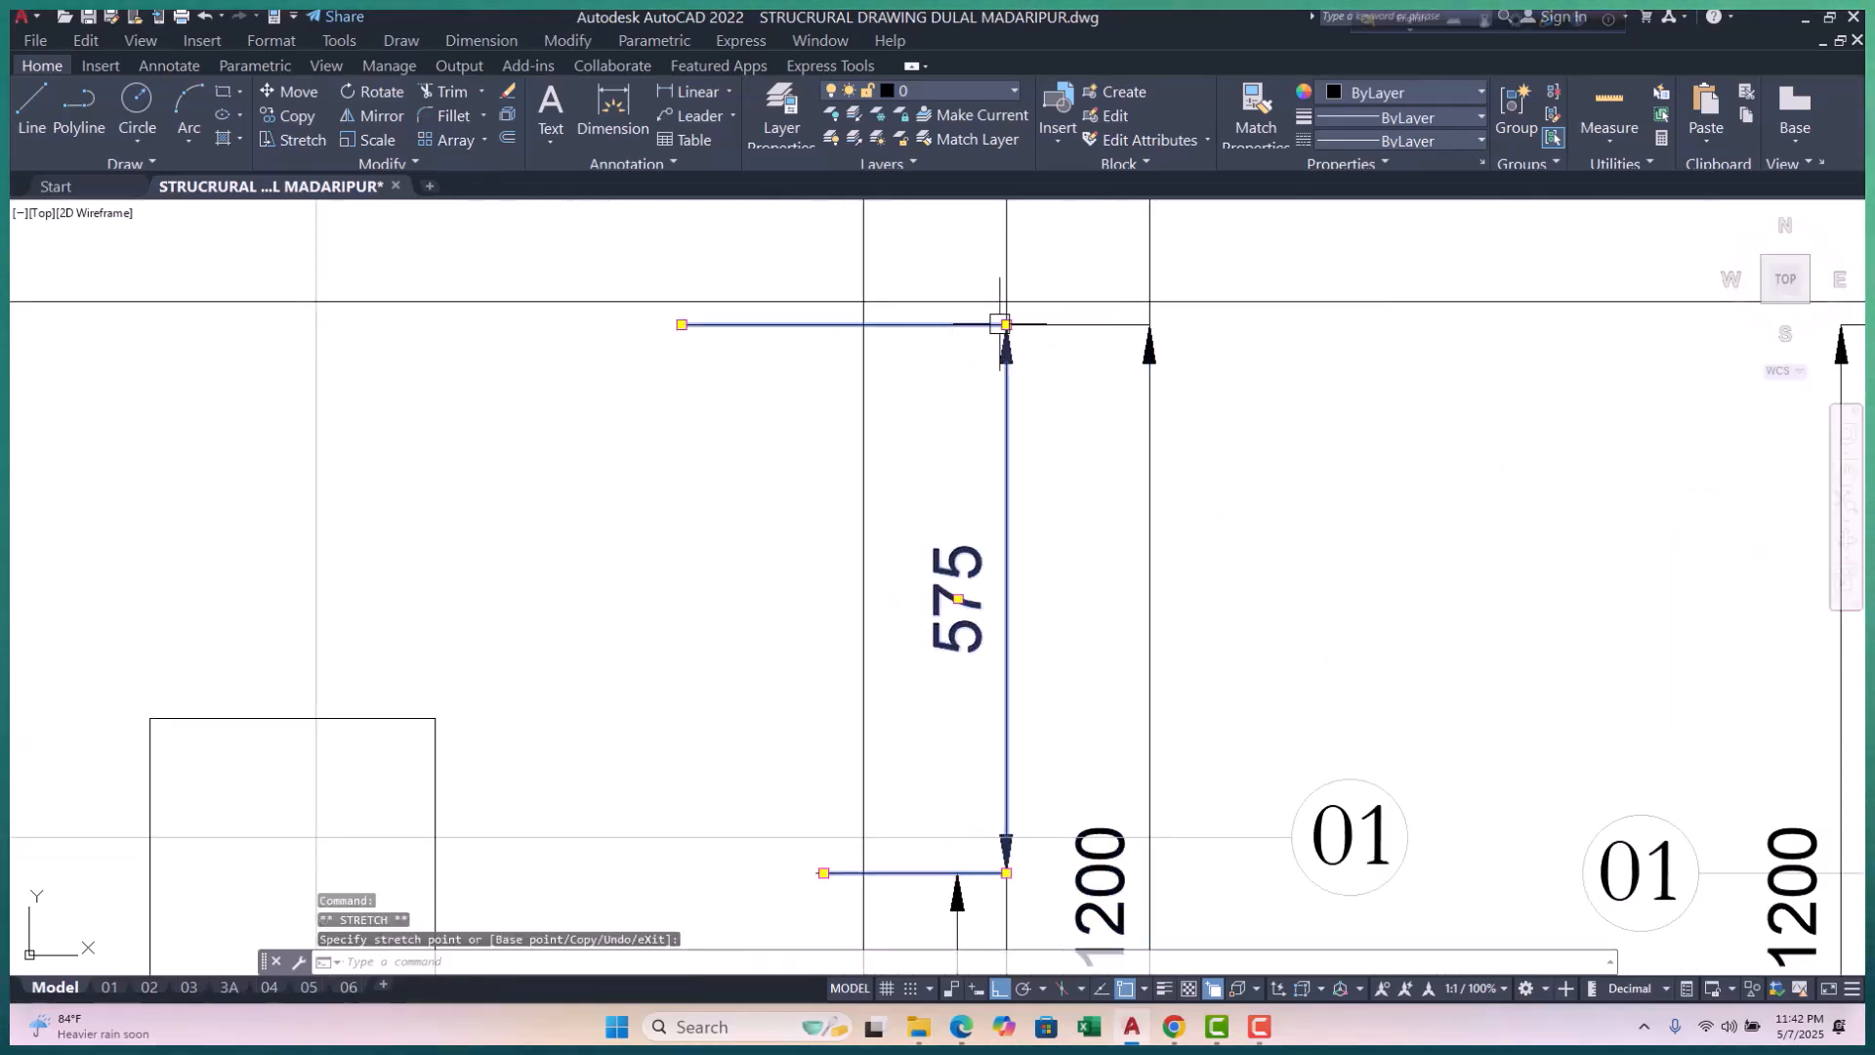
pyautogui.scroll(-5, 1054, 360)
pyautogui.press('Escape')
pyautogui.press('Escape')
pyautogui.press('Escape')
pyautogui.scroll(3, 1009, 691)
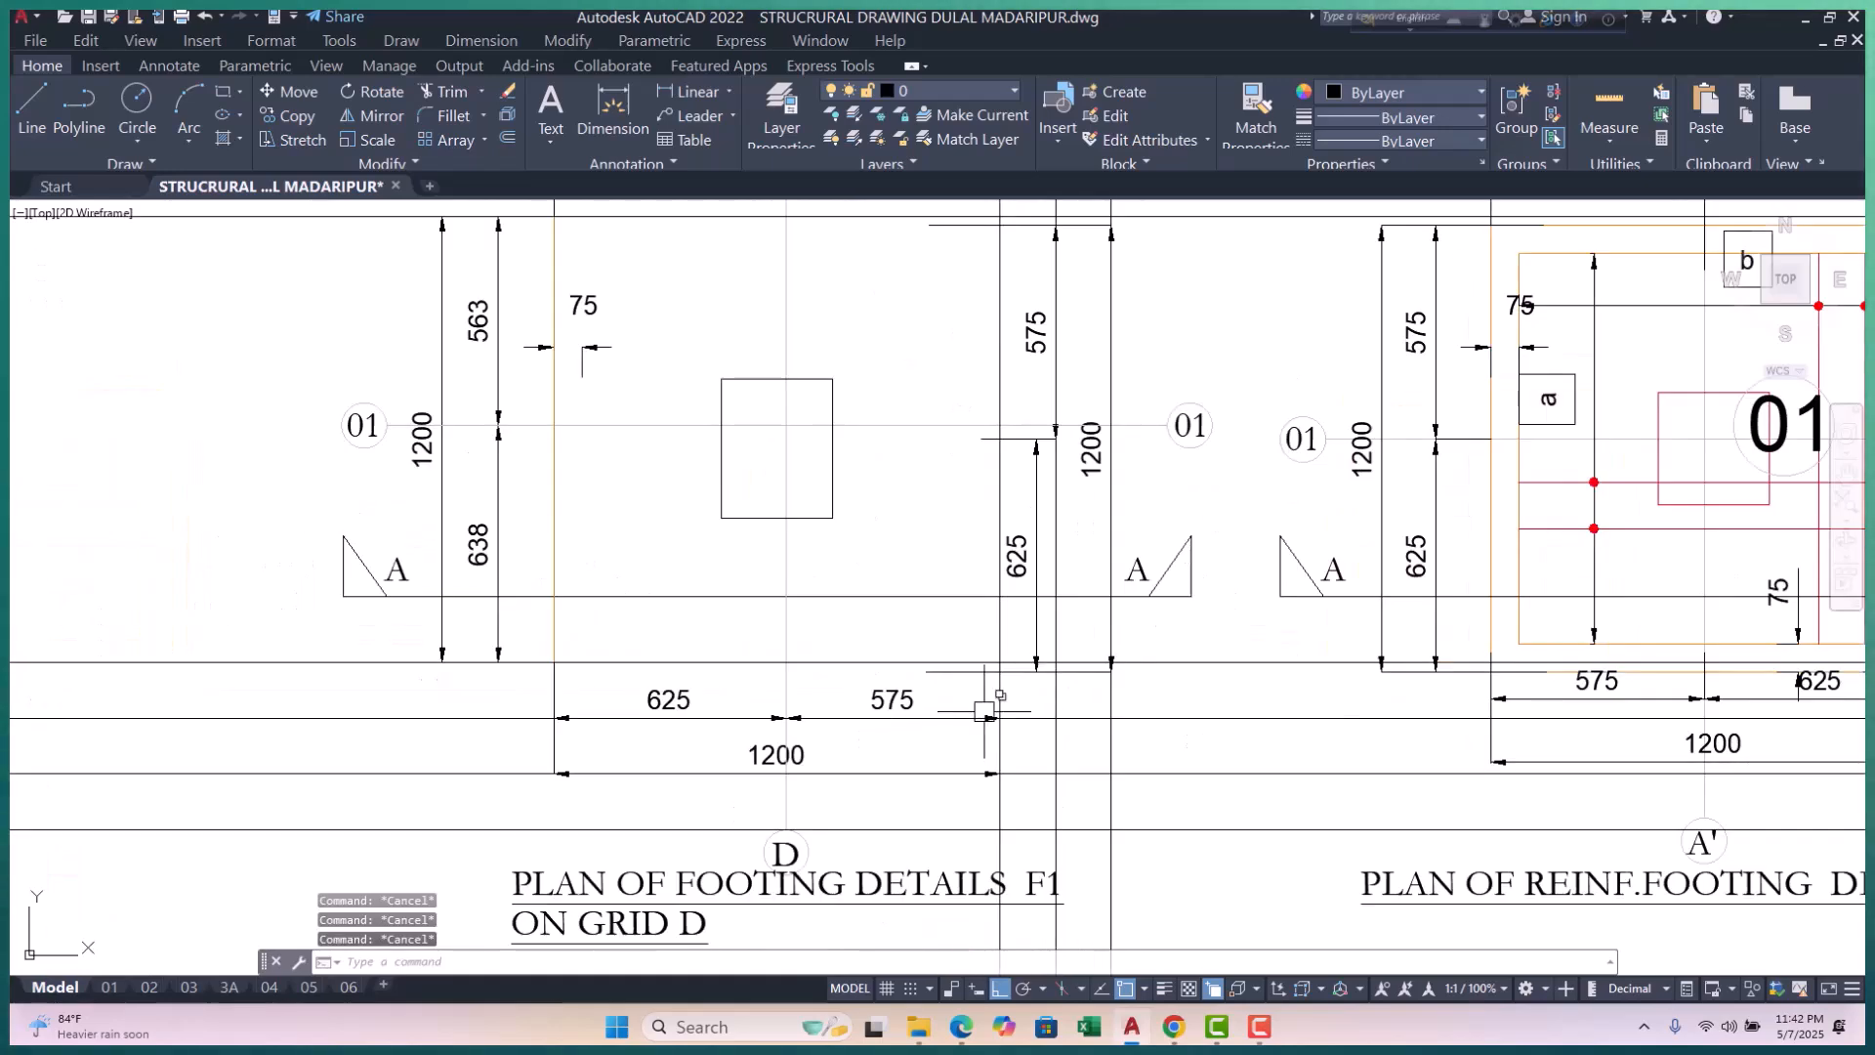
# Step: Erase the three remaining vertical construction lines at the grid D footing
pyautogui.scroll(-4, 1105, 627)
pyautogui.click(1065, 420)
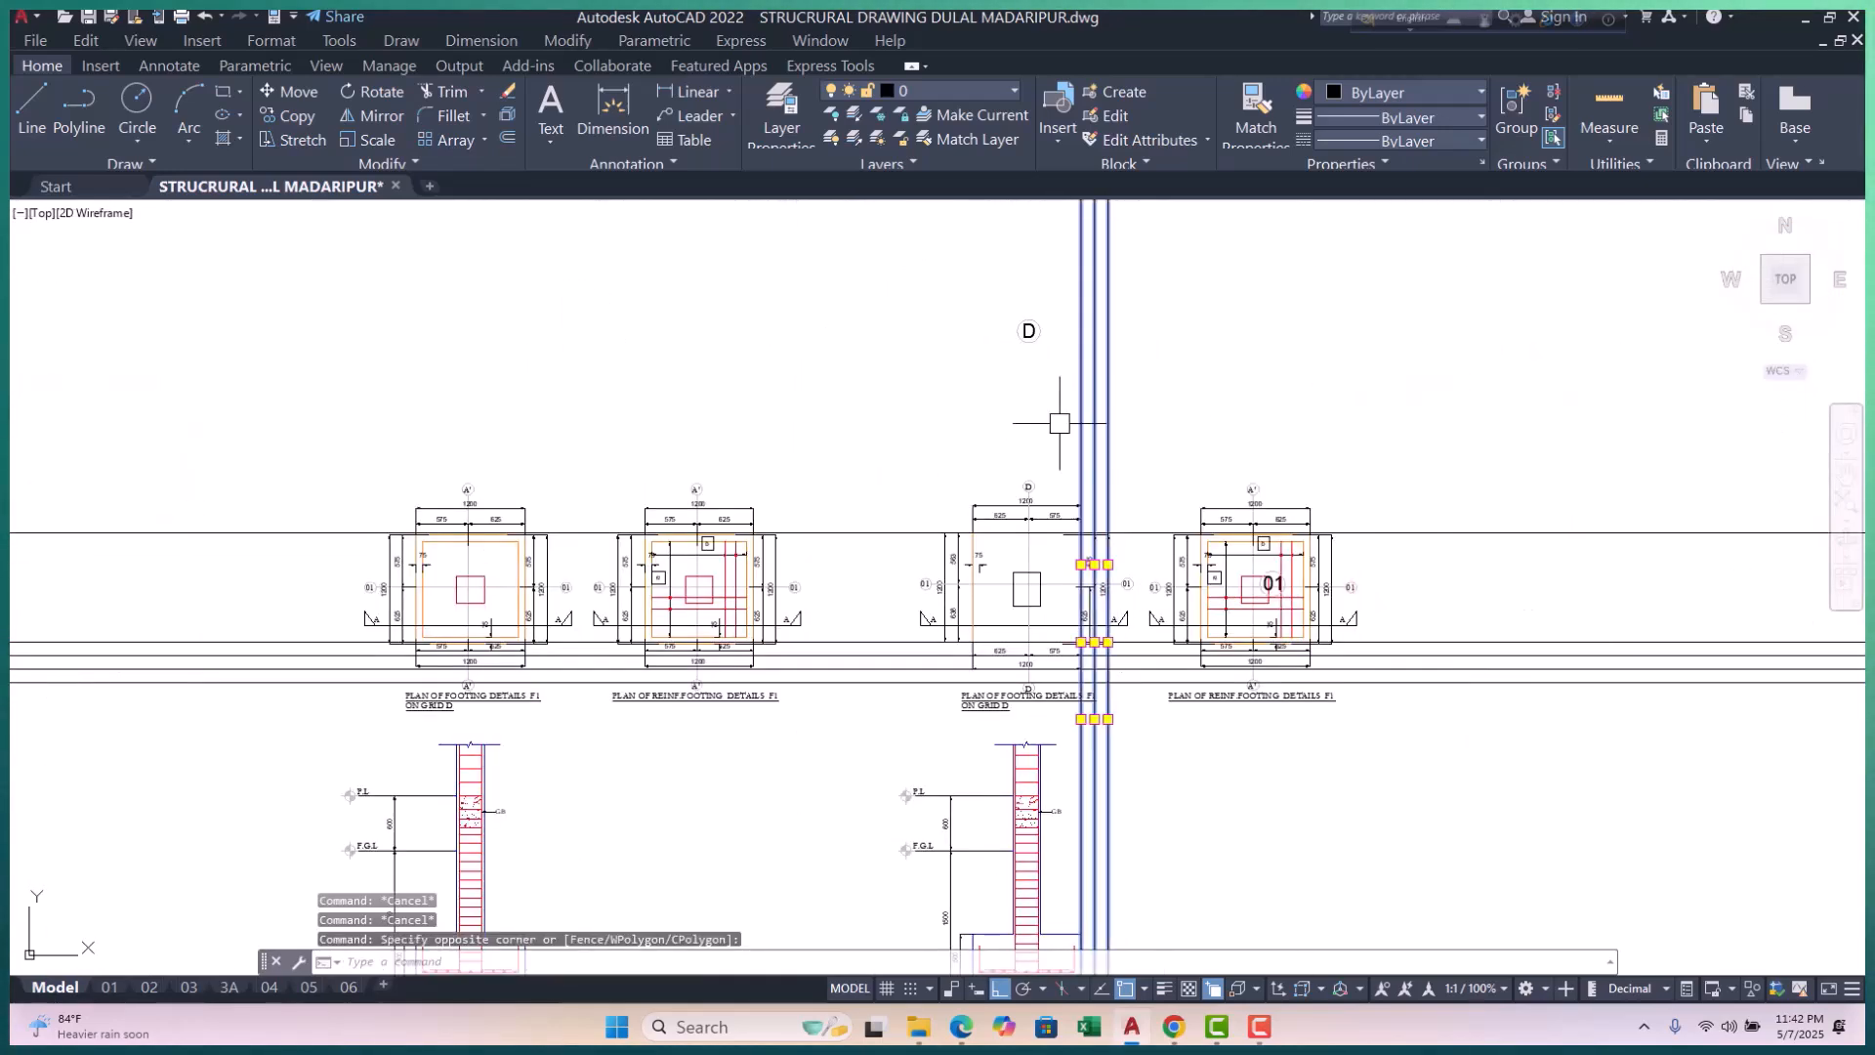
pyautogui.press('Return')
# Step: Stretch the upper origins of the right-hand overall and upper partial dimensions to the grid D footing's top-right corner
pyautogui.scroll(10, 1089, 523)
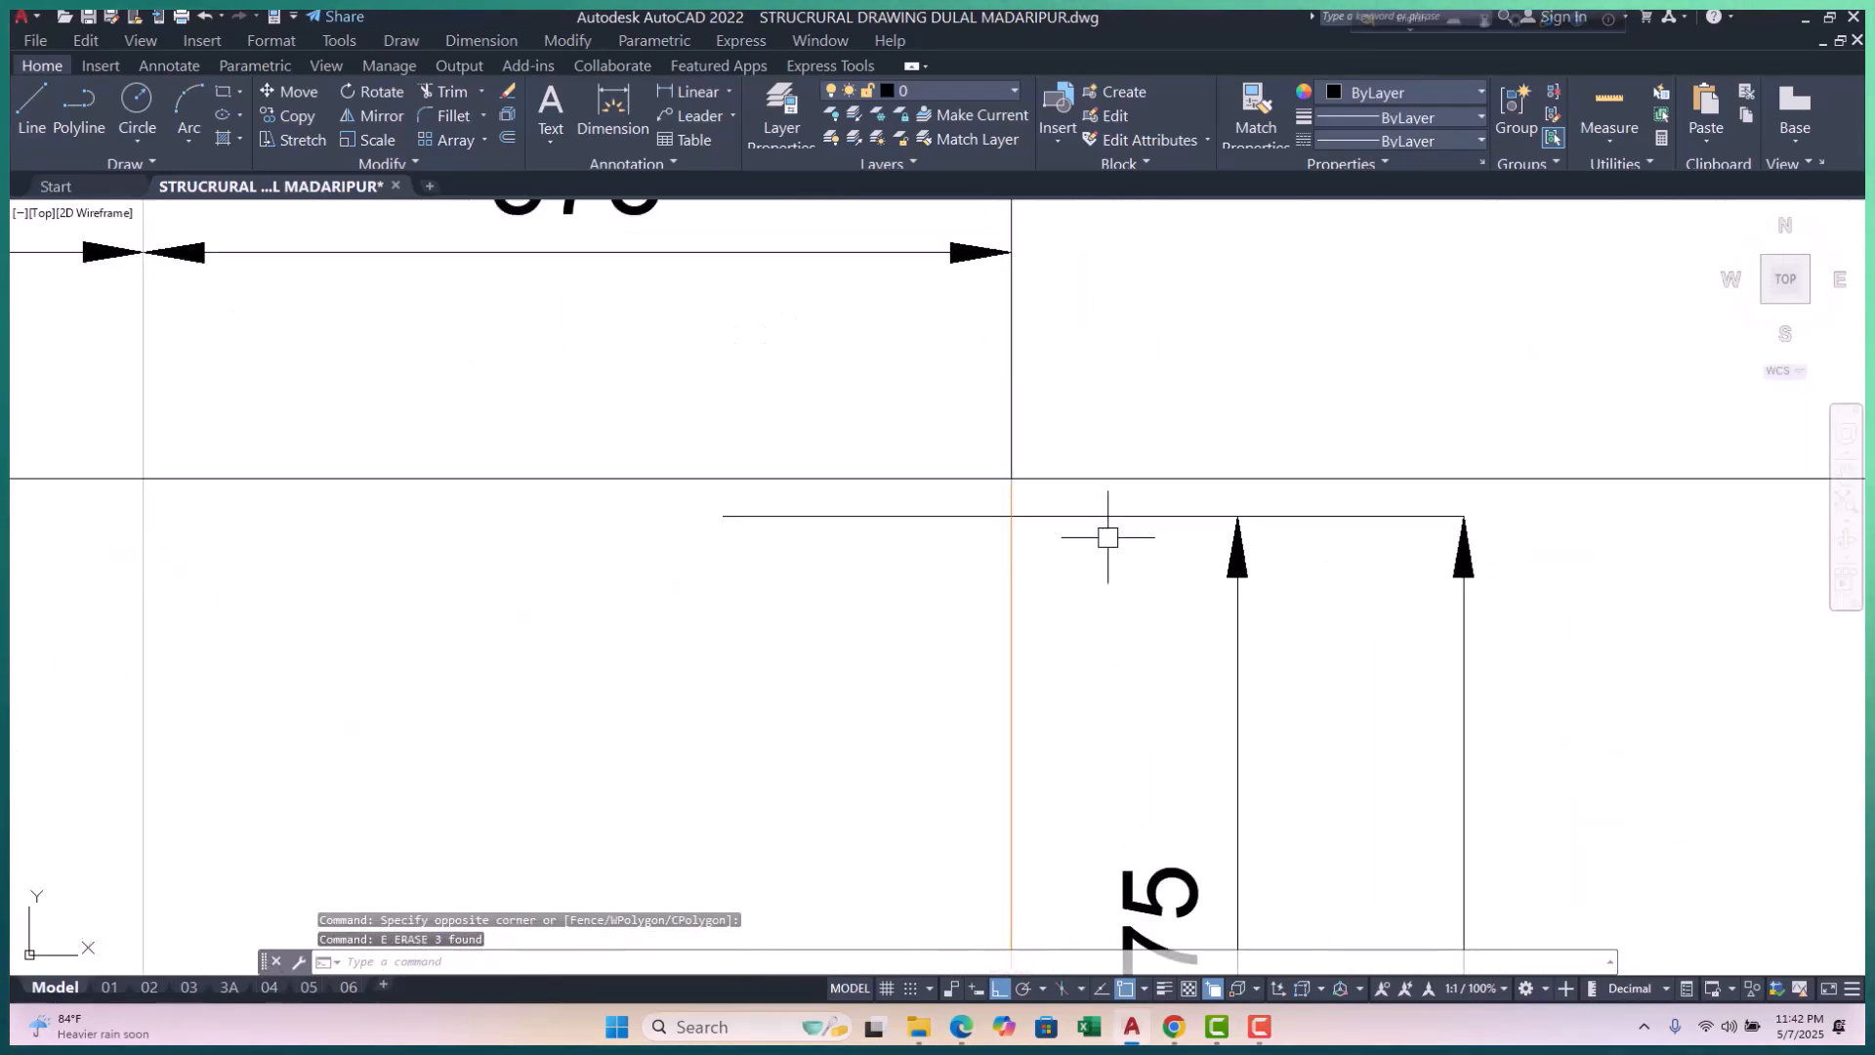
pyautogui.click(1106, 570)
pyautogui.click(1091, 509)
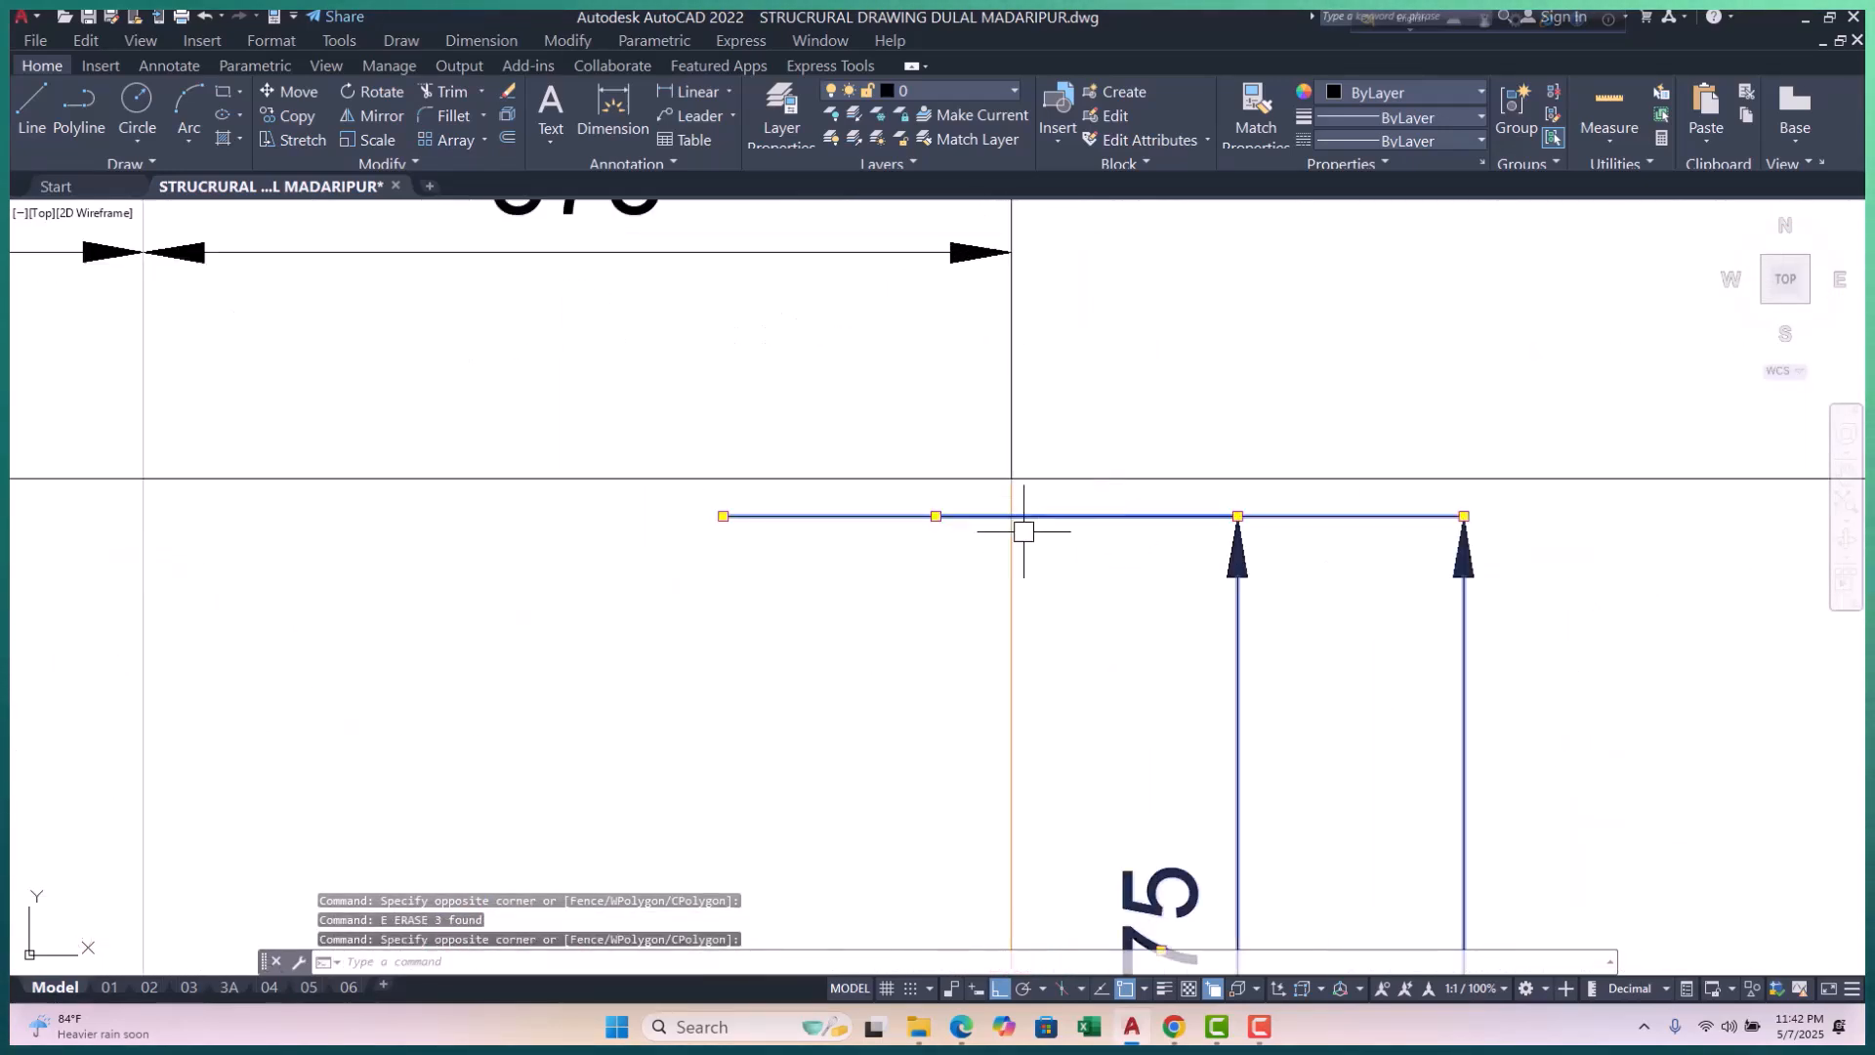
pyautogui.click(936, 515)
pyautogui.click(1011, 479)
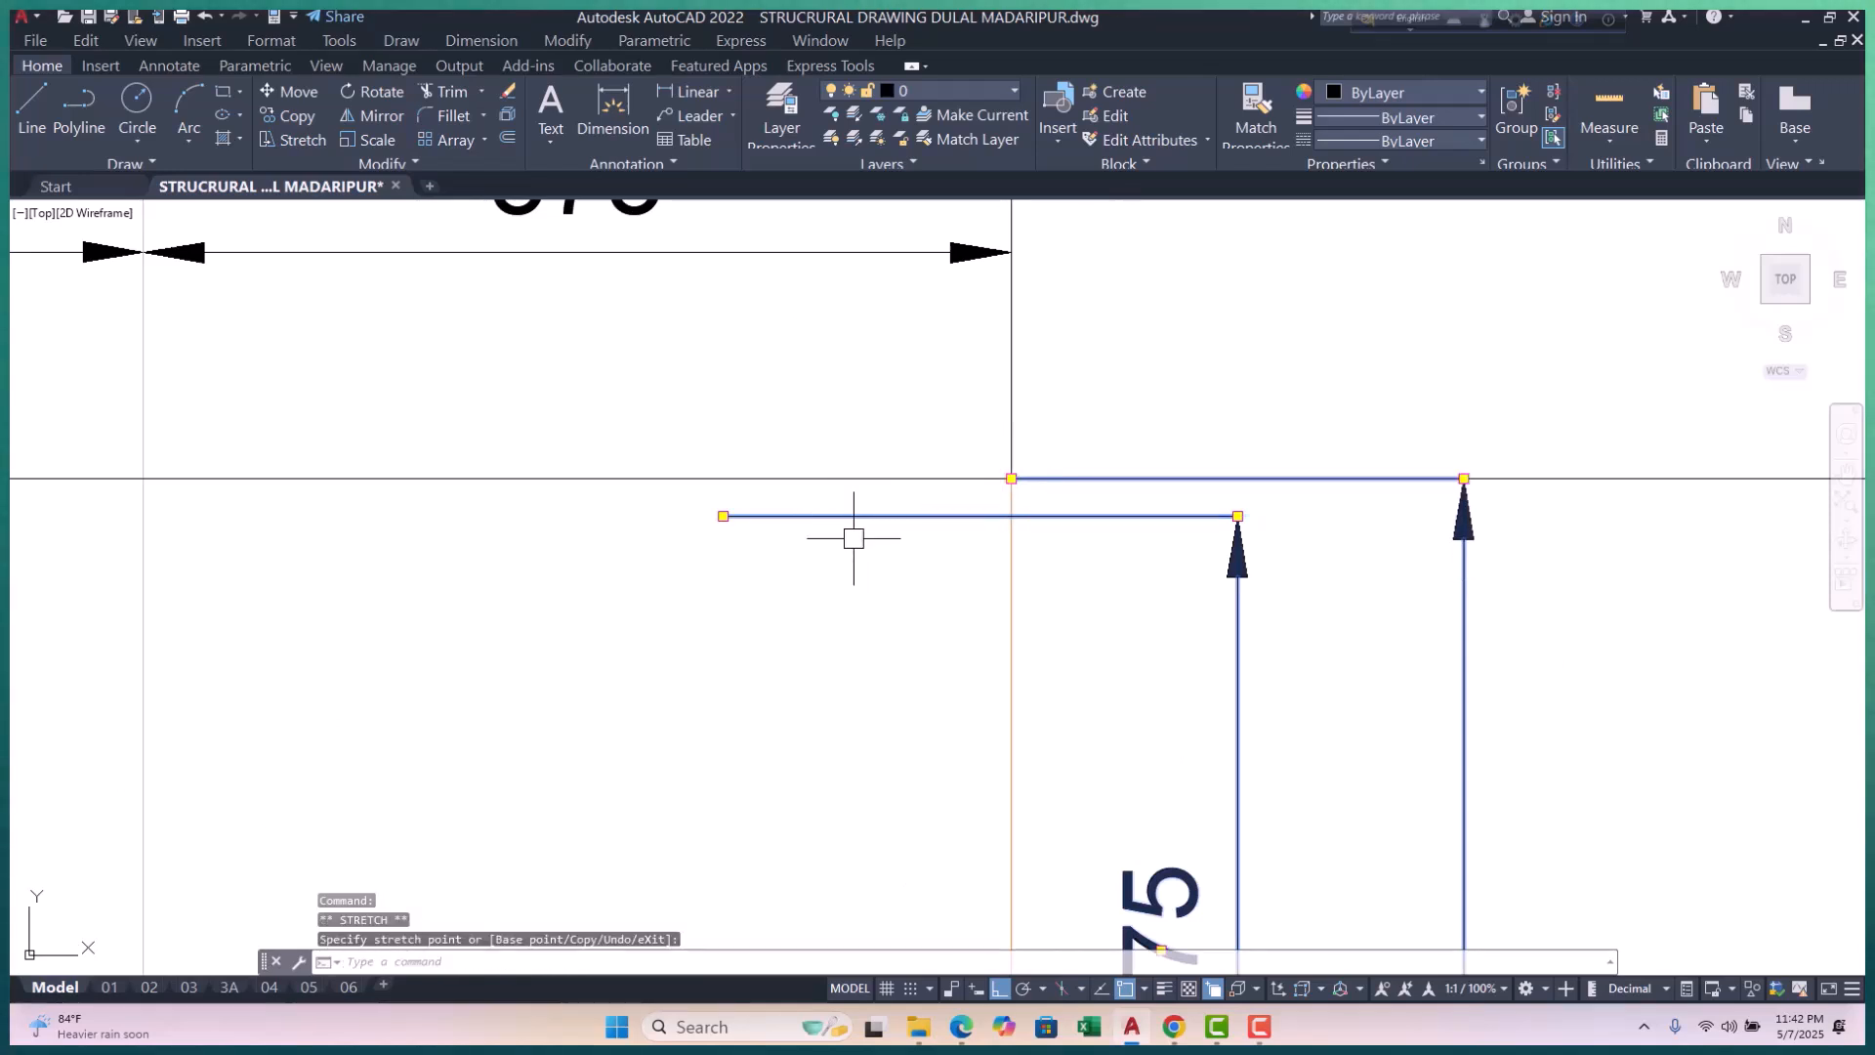
pyautogui.click(720, 517)
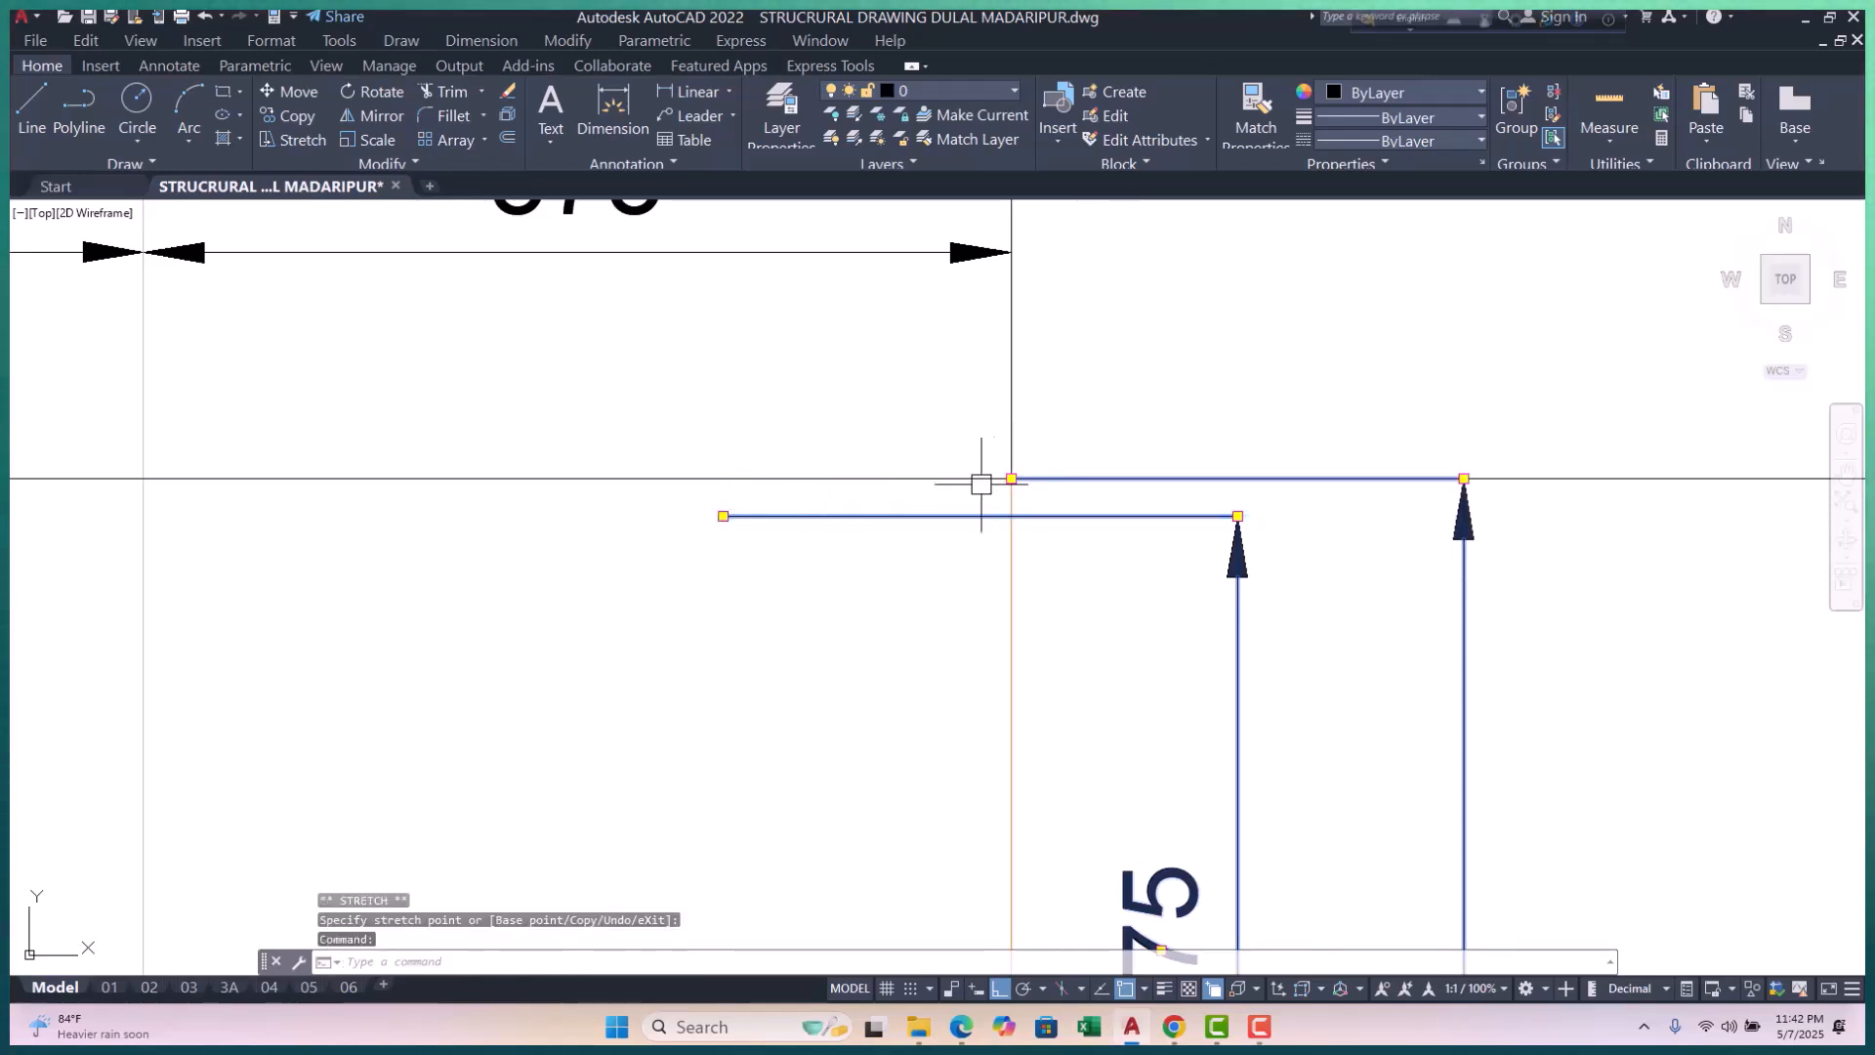
pyautogui.click(722, 516)
pyautogui.click(1011, 479)
pyautogui.scroll(-10, 1010, 479)
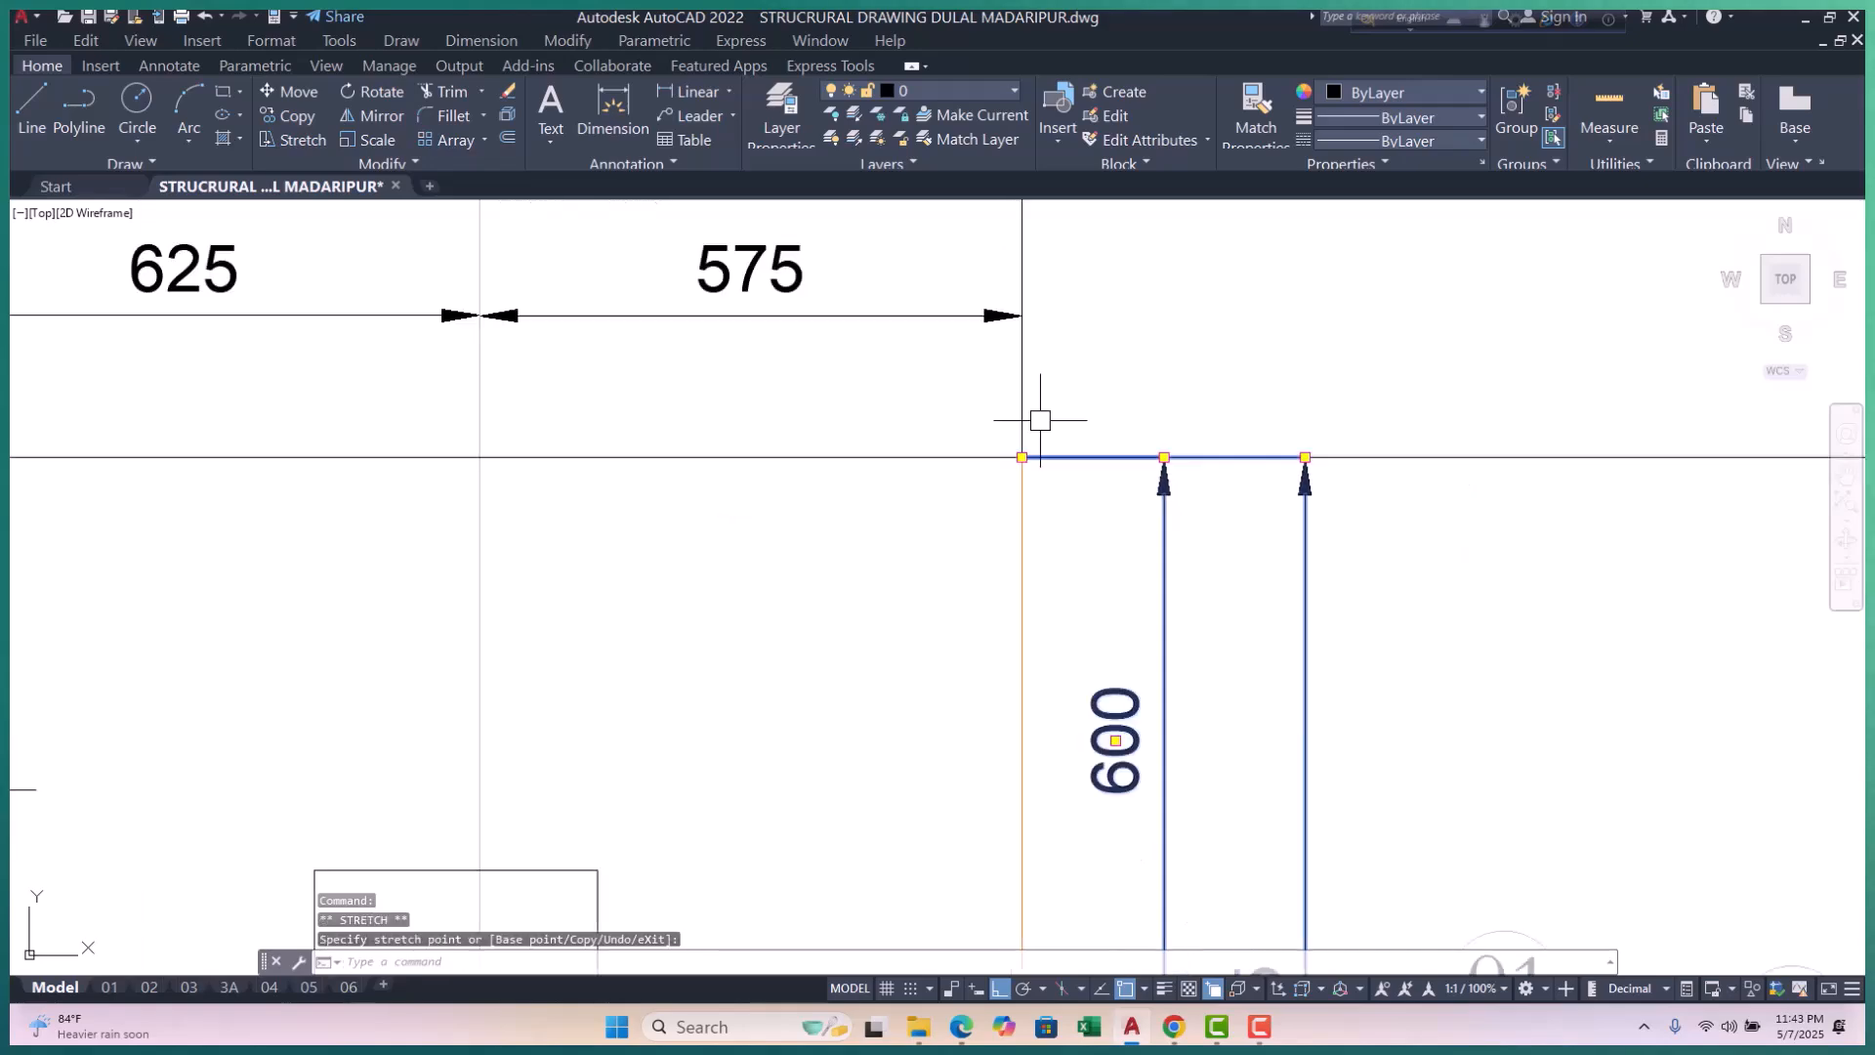
pyautogui.scroll(8, 1109, 513)
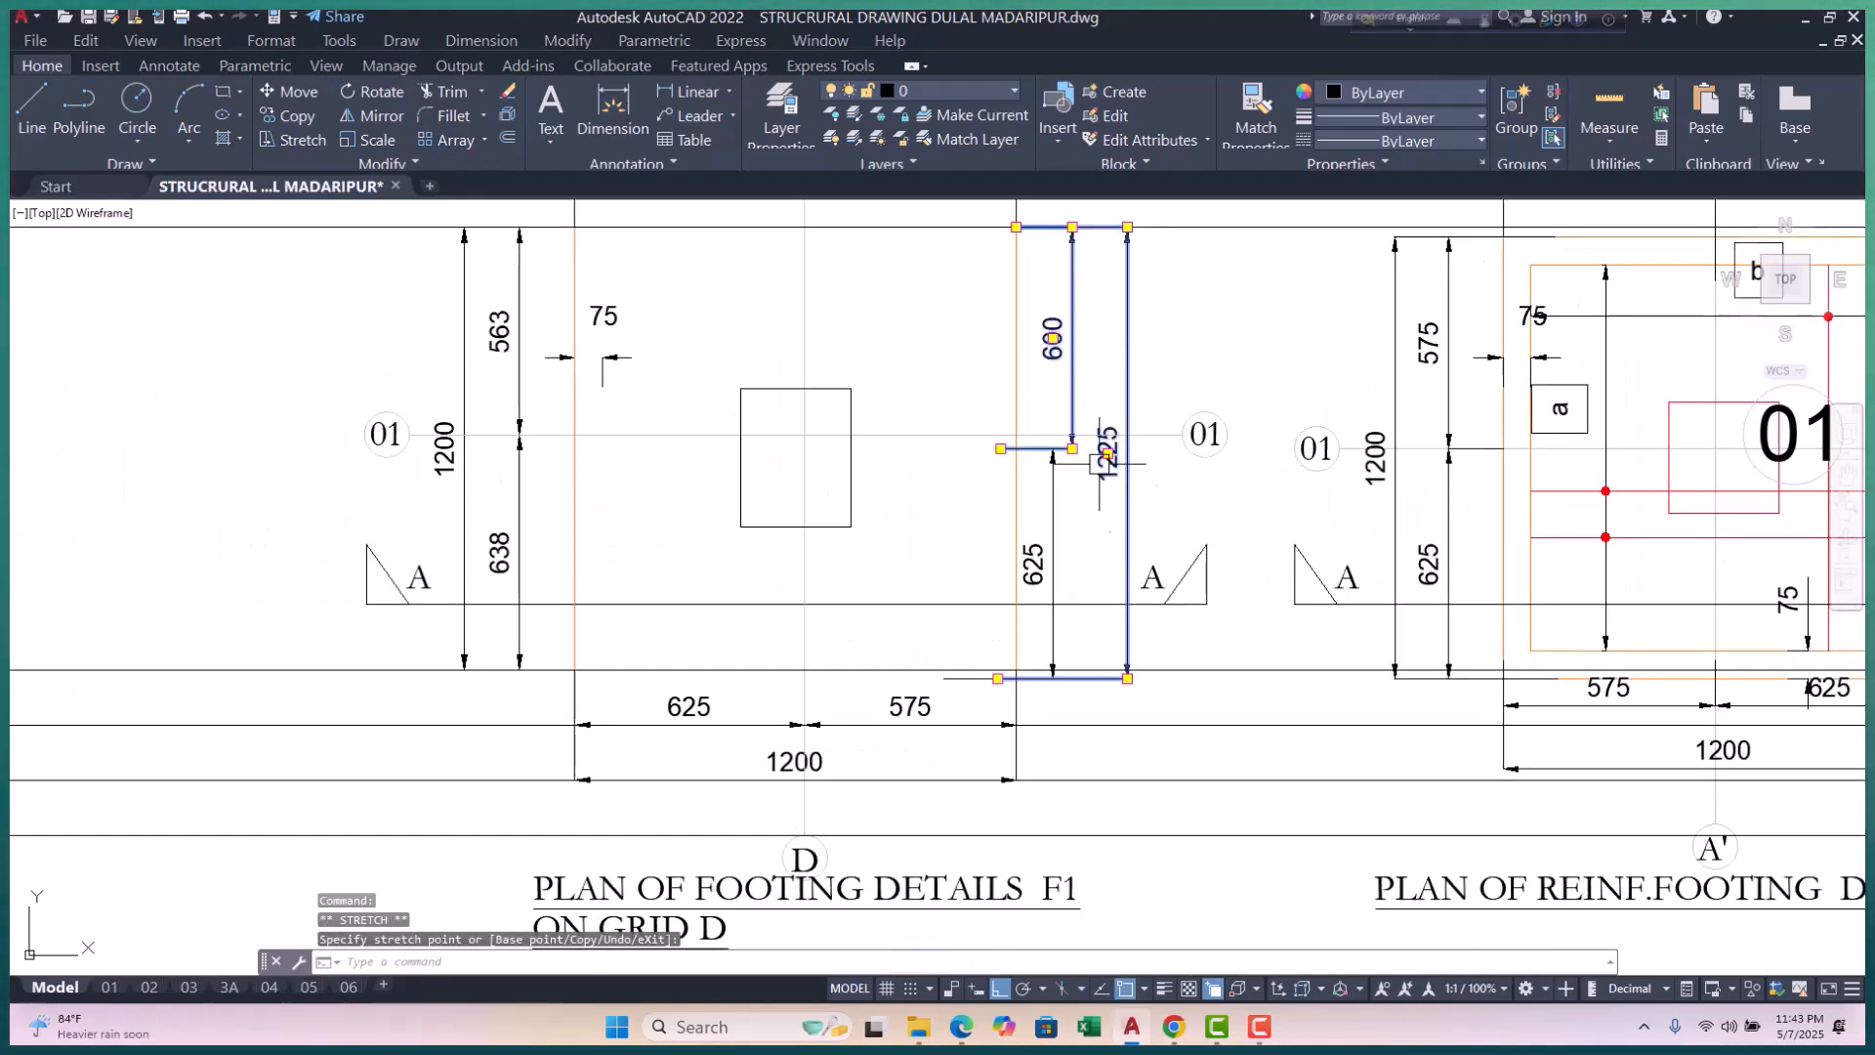
pyautogui.press('Escape')
pyautogui.press('Escape')
# Step: Move the right-hand 625 dimension line into alignment with the upper partial dimension line
pyautogui.click(984, 465)
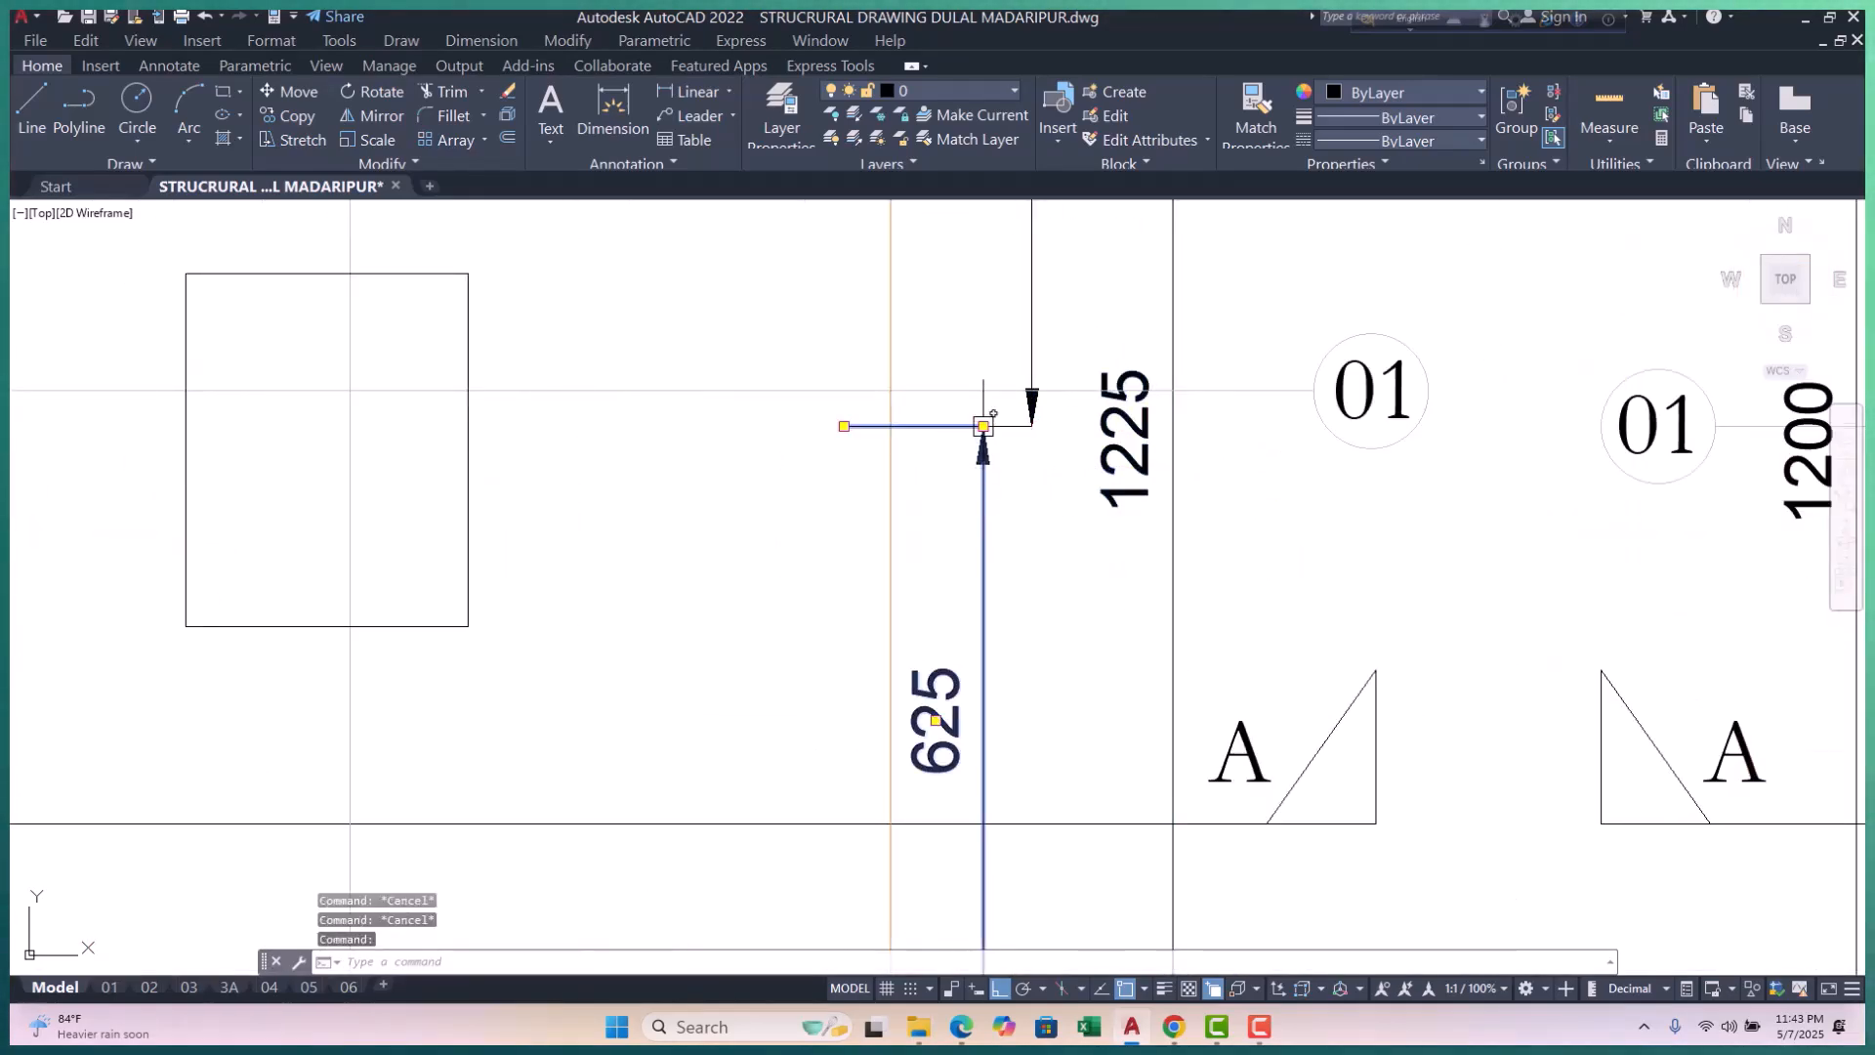
pyautogui.click(983, 426)
pyautogui.click(1031, 426)
pyautogui.press('Escape')
# Step: Stretch the shared origins of the two right-hand partial dimensions to grid line 01 on the footing's right edge
pyautogui.click(929, 435)
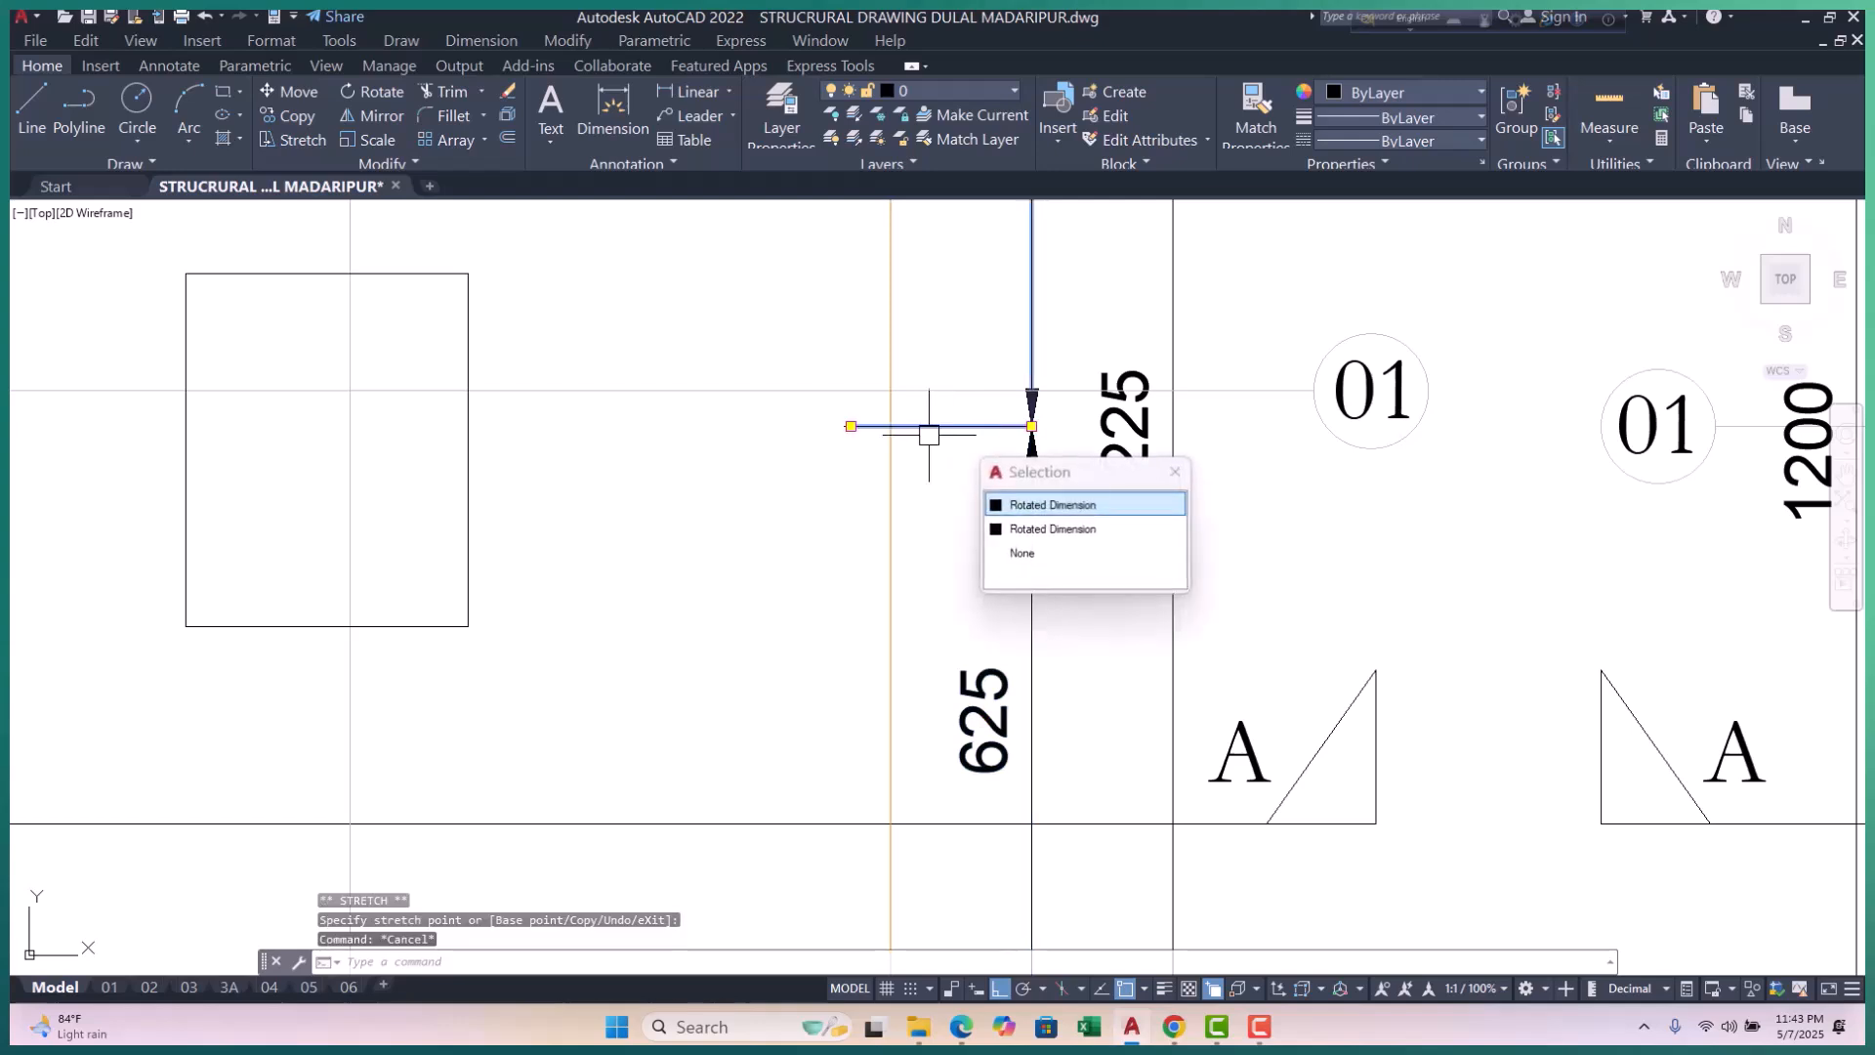
pyautogui.press('Escape')
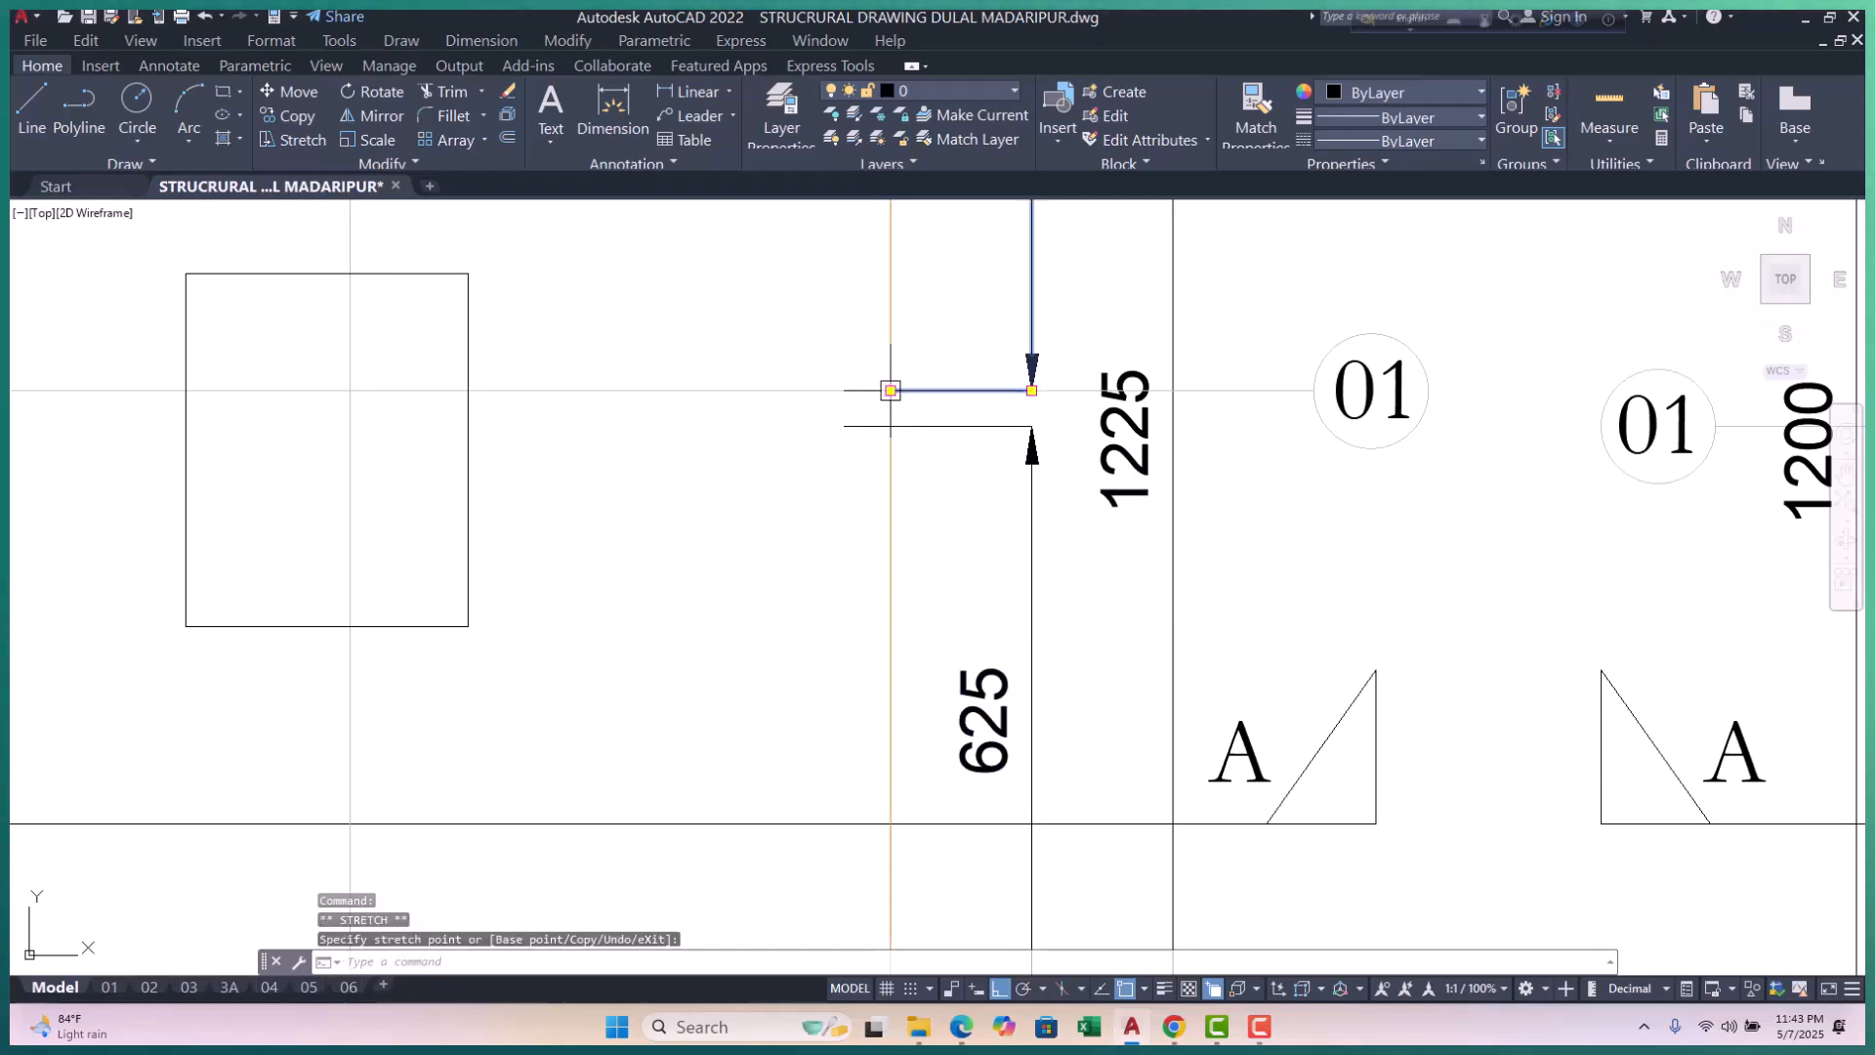
pyautogui.click(935, 426)
pyautogui.click(844, 426)
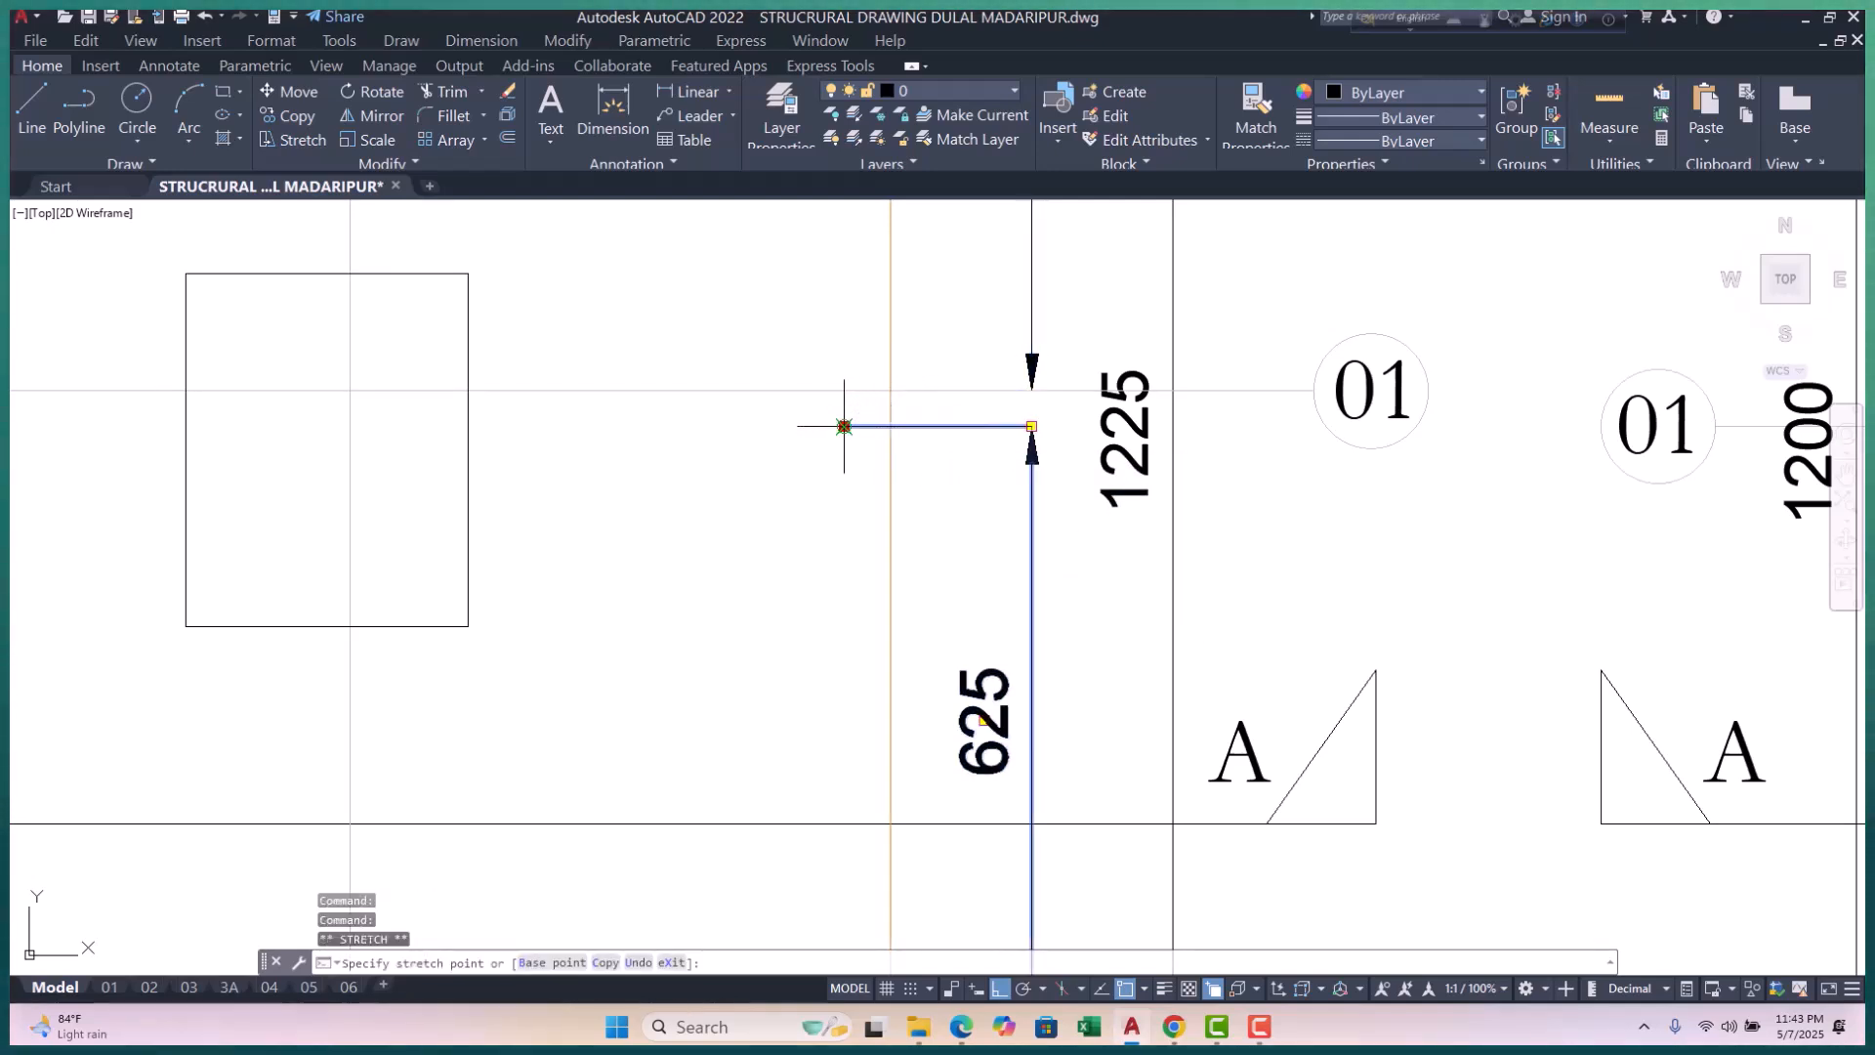
pyautogui.press('Escape')
pyautogui.press('Escape')
pyautogui.scroll(-3, 890, 390)
pyautogui.scroll(4, 1124, 592)
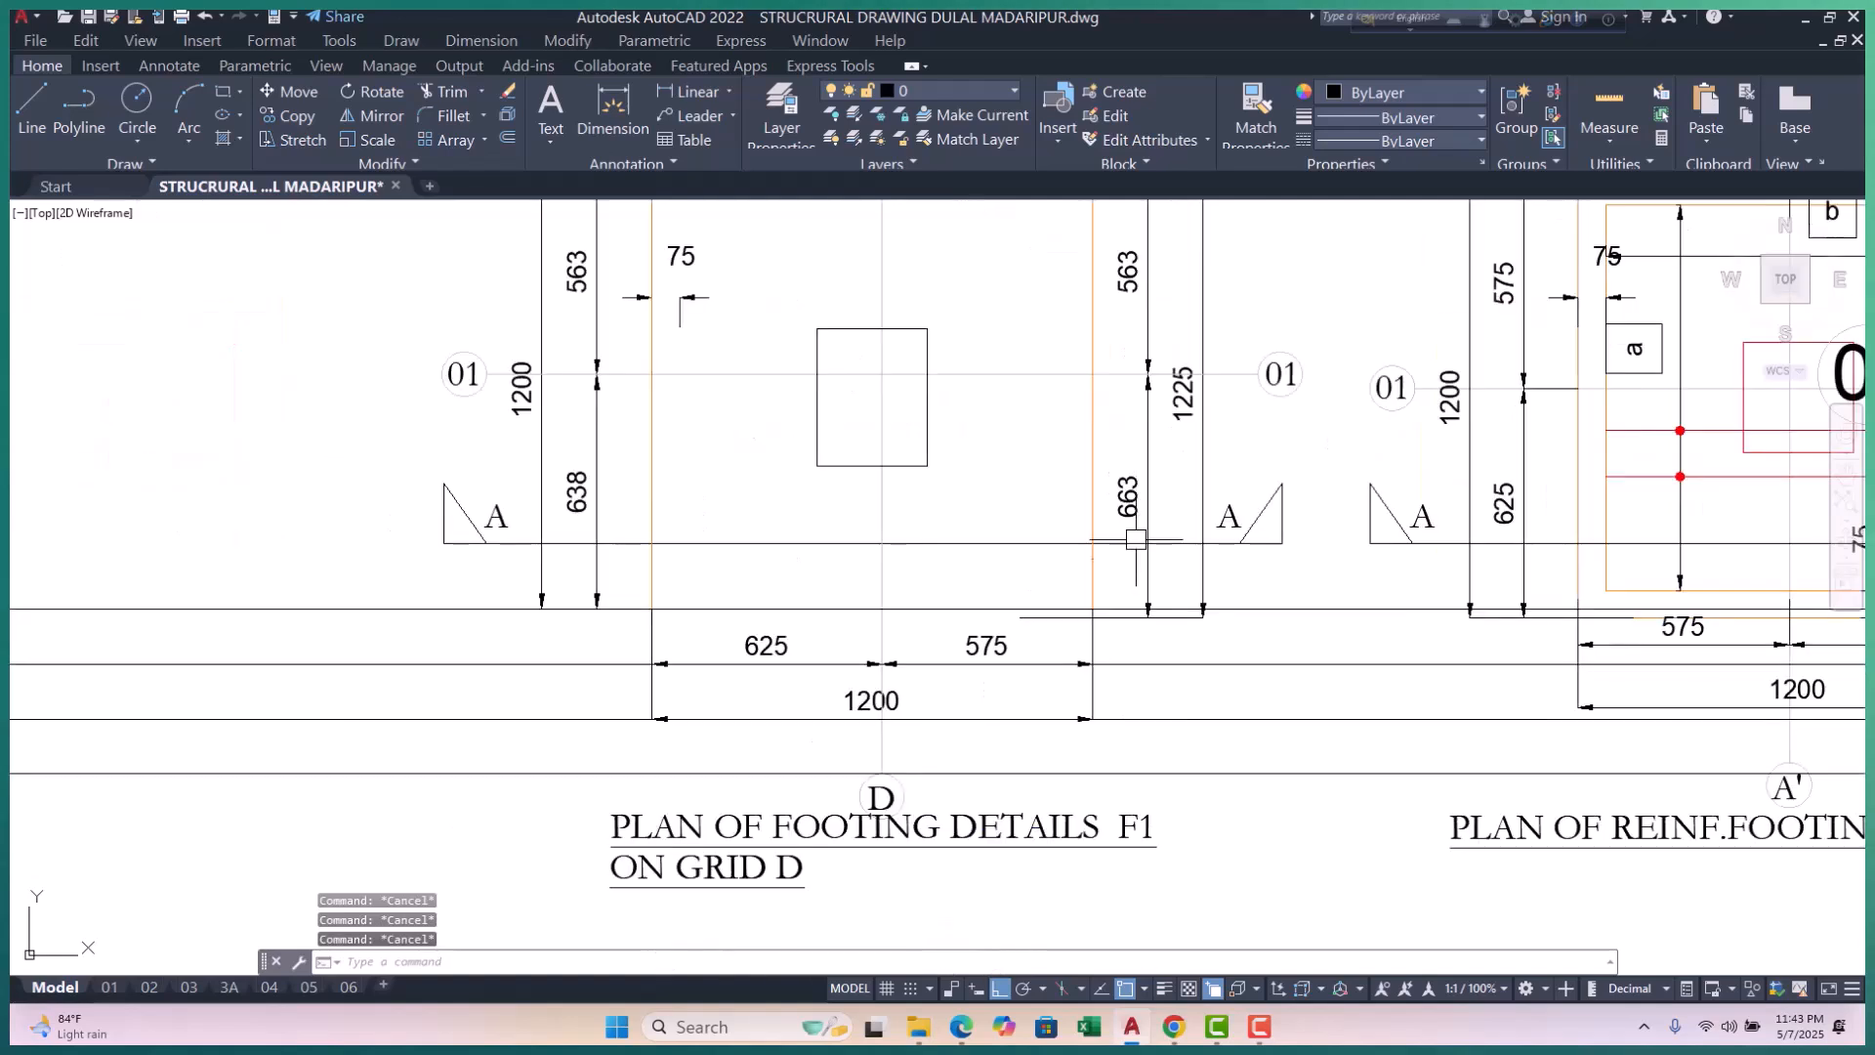
# Step: Stretch the lower origins of the right-hand lower partial and overall dimensions to the grid D footing's bottom-right corner
pyautogui.scroll(4, 1058, 603)
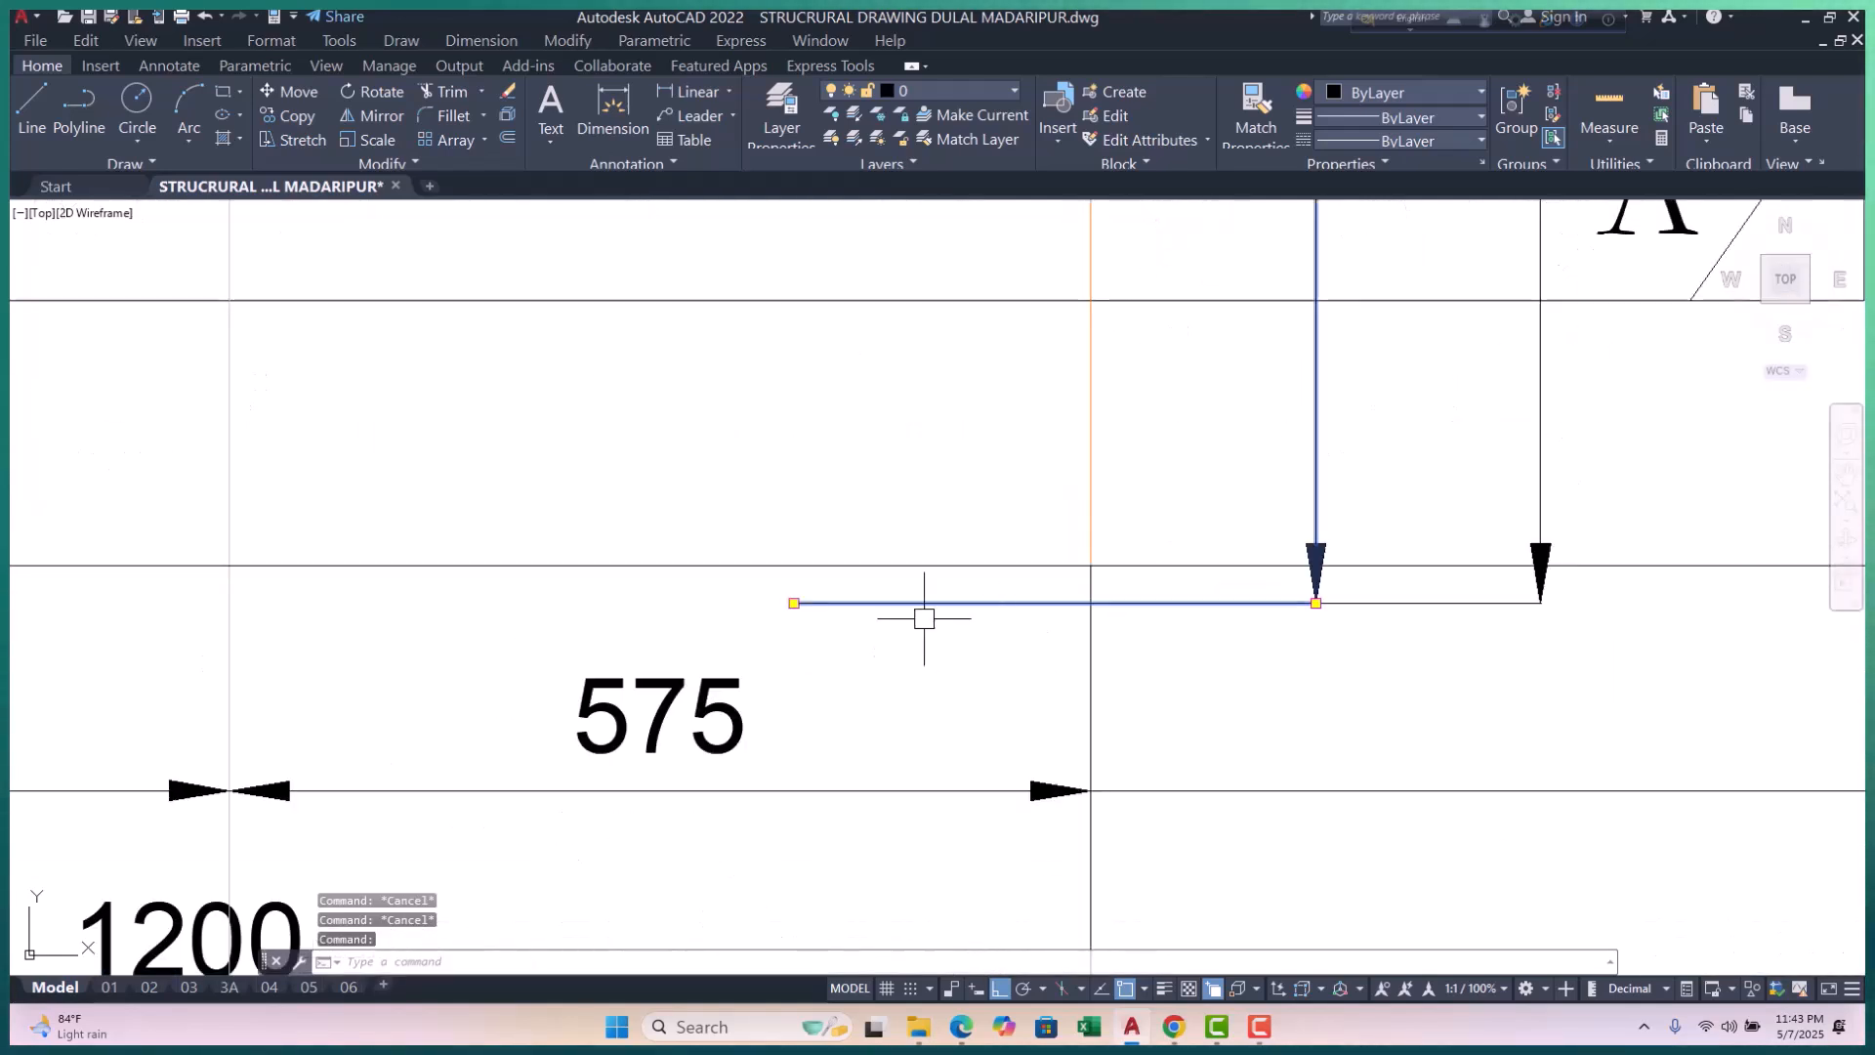
pyautogui.click(794, 602)
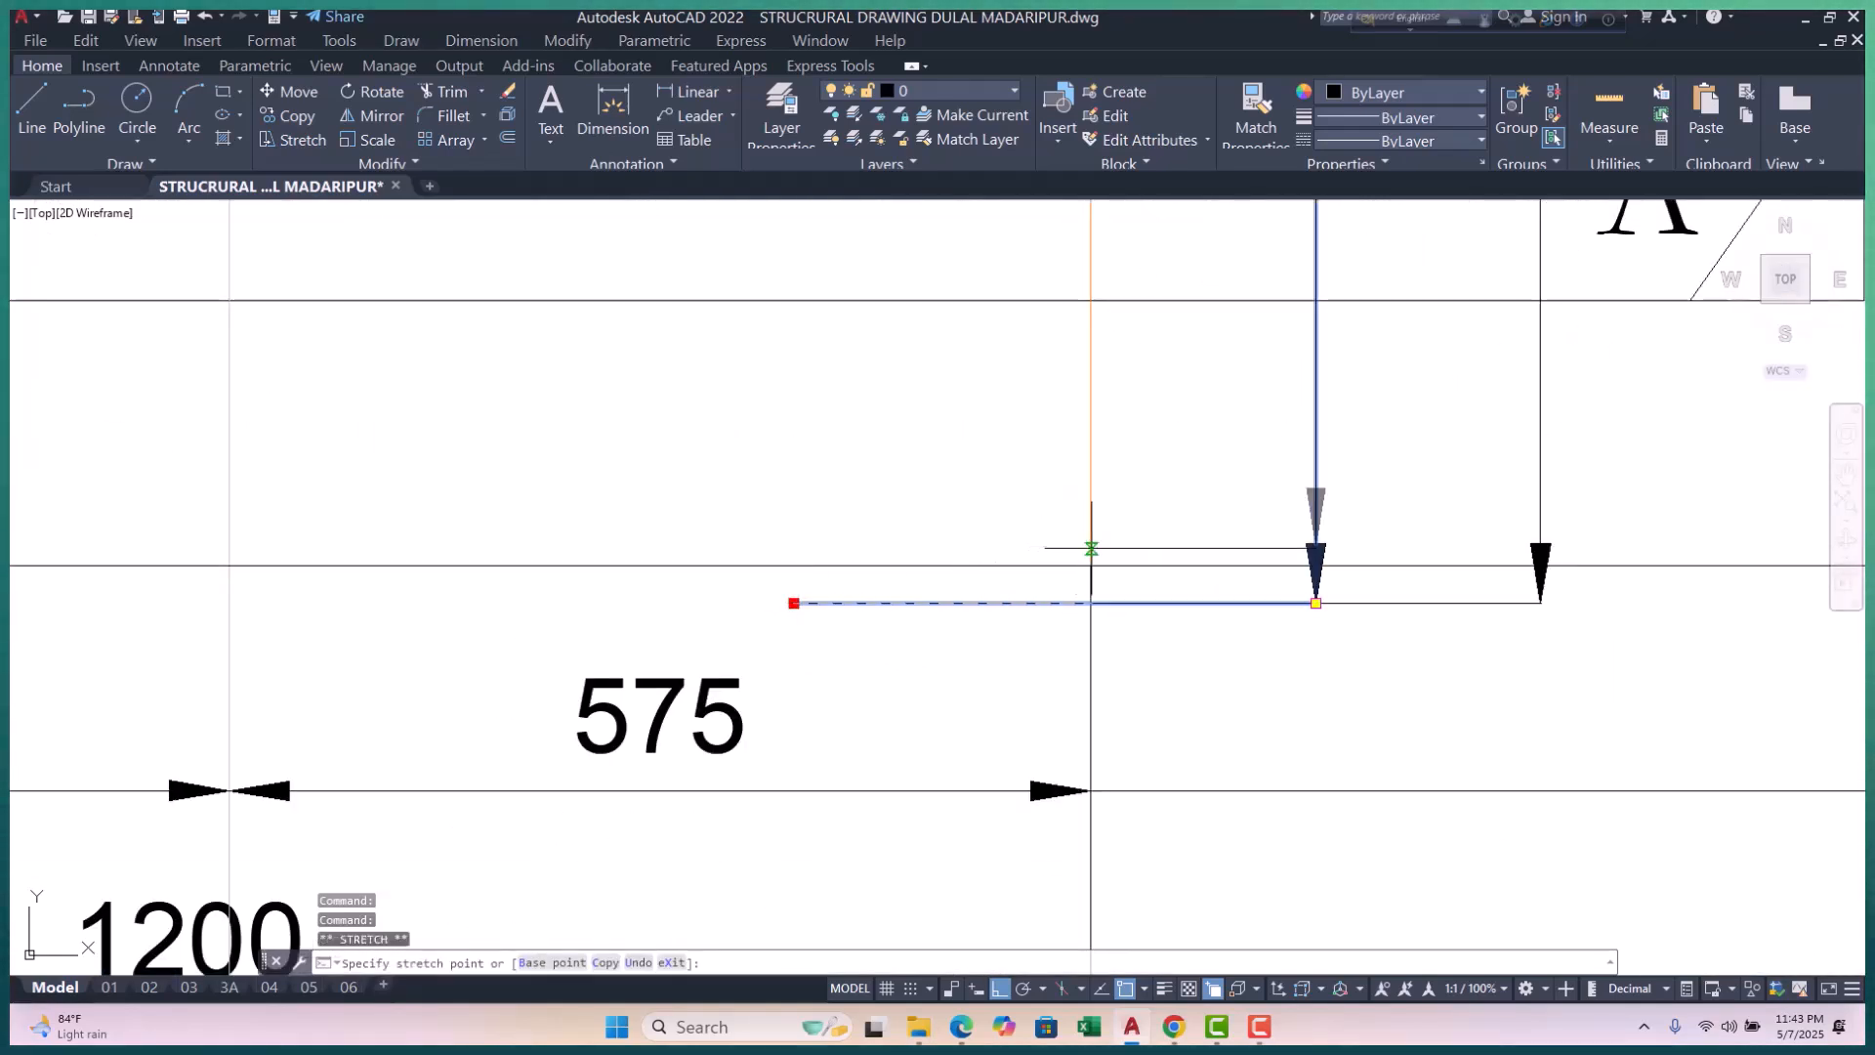
pyautogui.press('Escape')
pyautogui.press('Escape')
pyautogui.click(1407, 602)
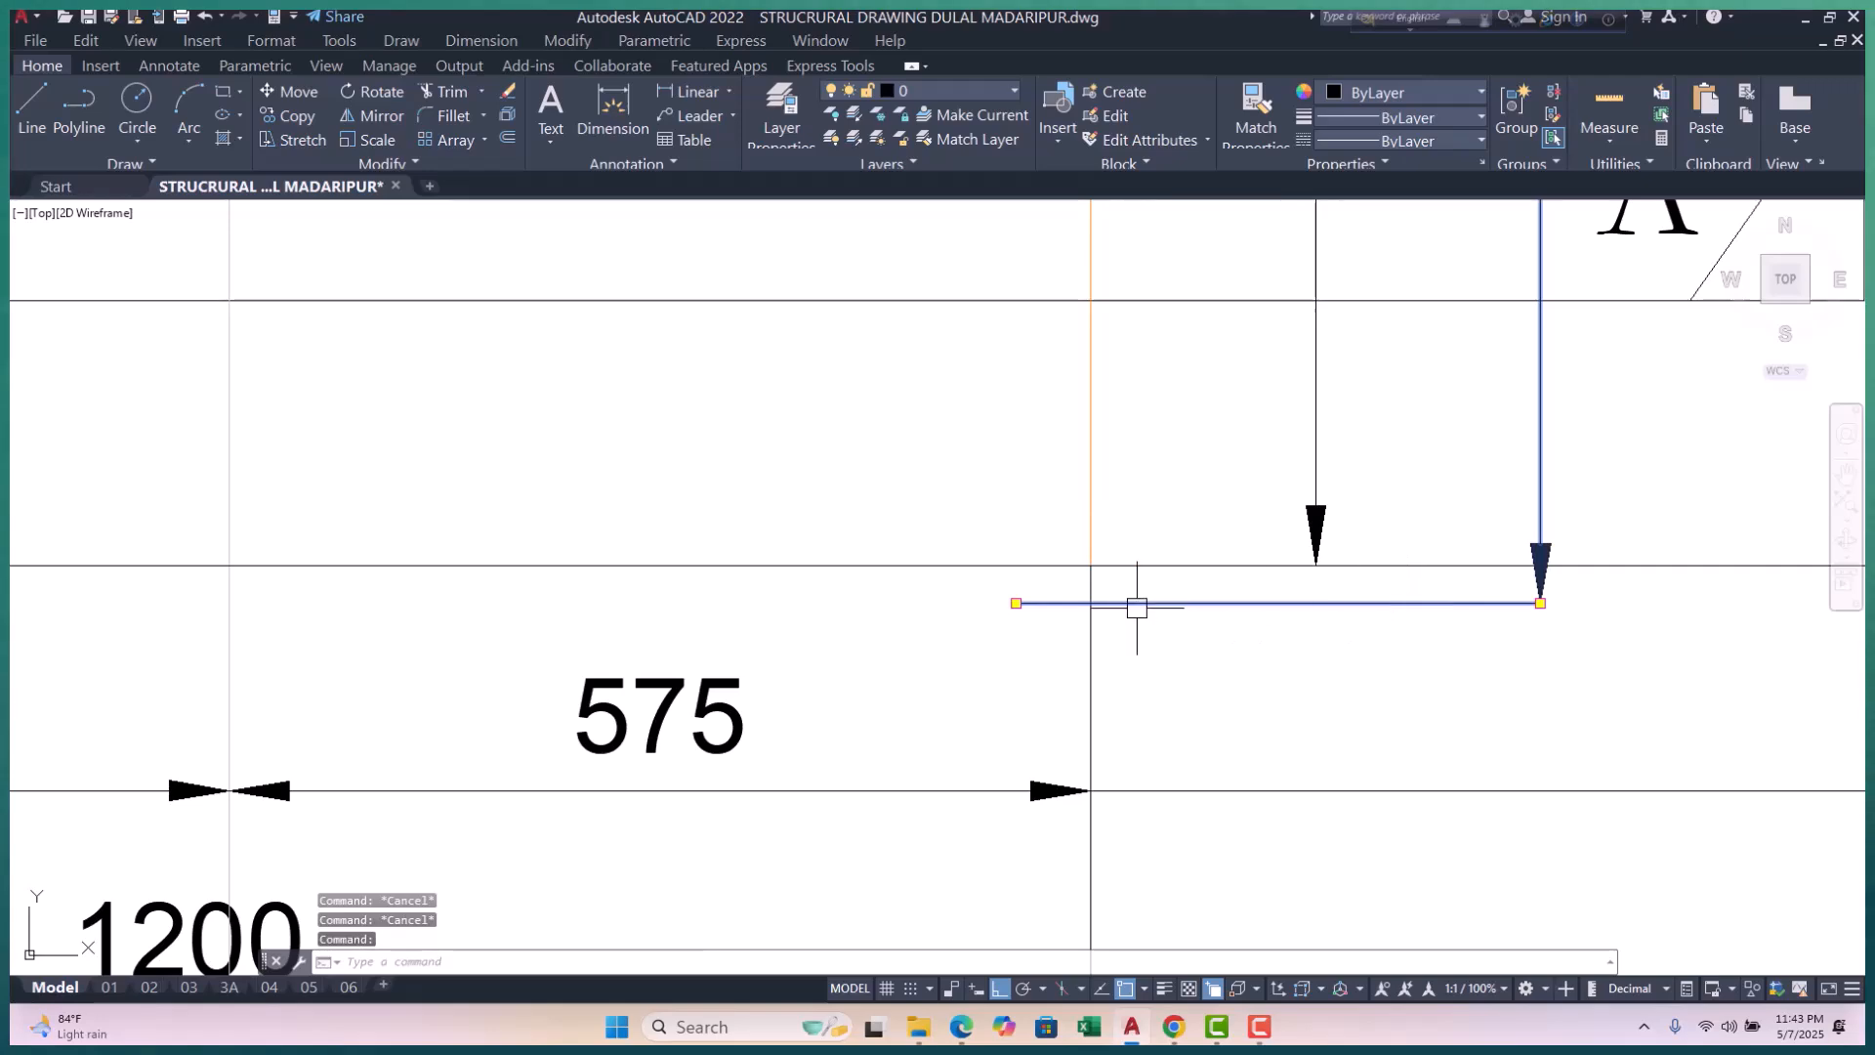
pyautogui.click(1016, 603)
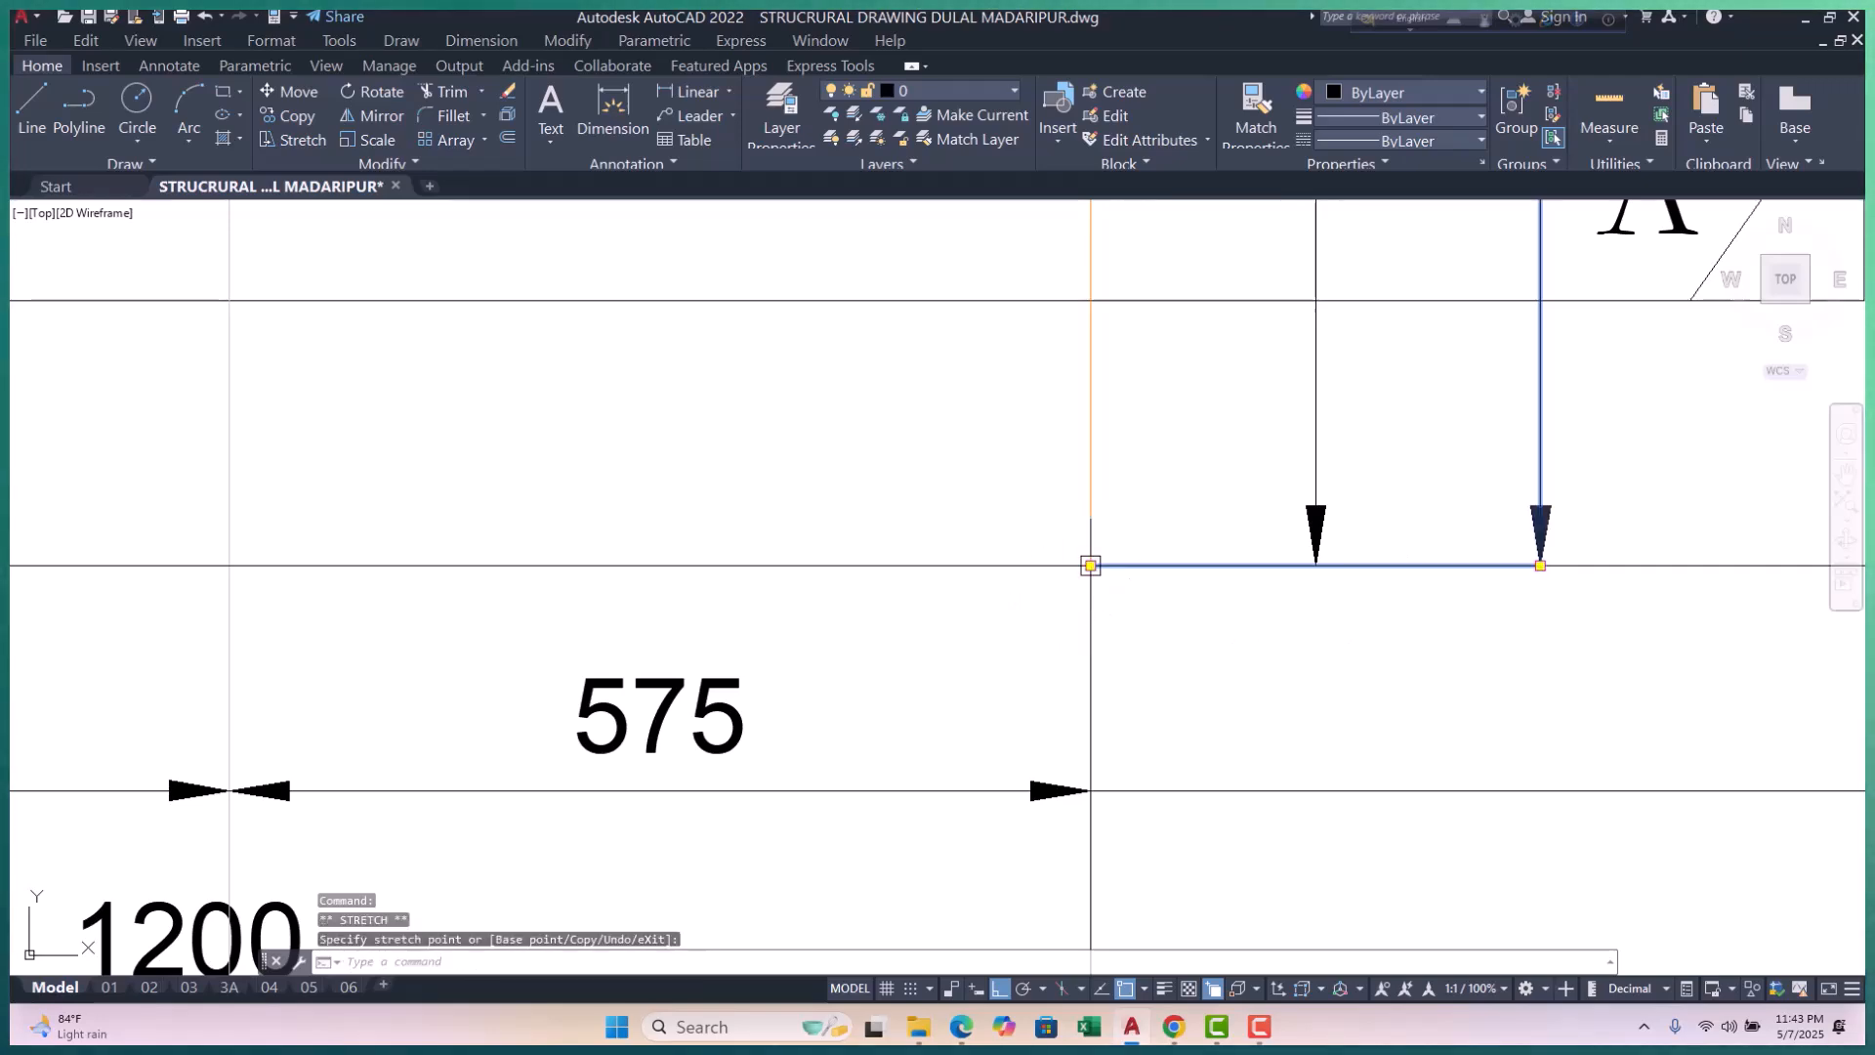
pyautogui.scroll(-3, 1047, 593)
pyautogui.press('Escape')
pyautogui.press('Escape')
pyautogui.press('Escape')
pyautogui.moveTo(1240, 588); pyautogui.dragTo(1205, 613, button='middle')
# Step: Erase the horizontal construction lines crossing the grid D footing plan
pyautogui.scroll(-1, 1204, 612)
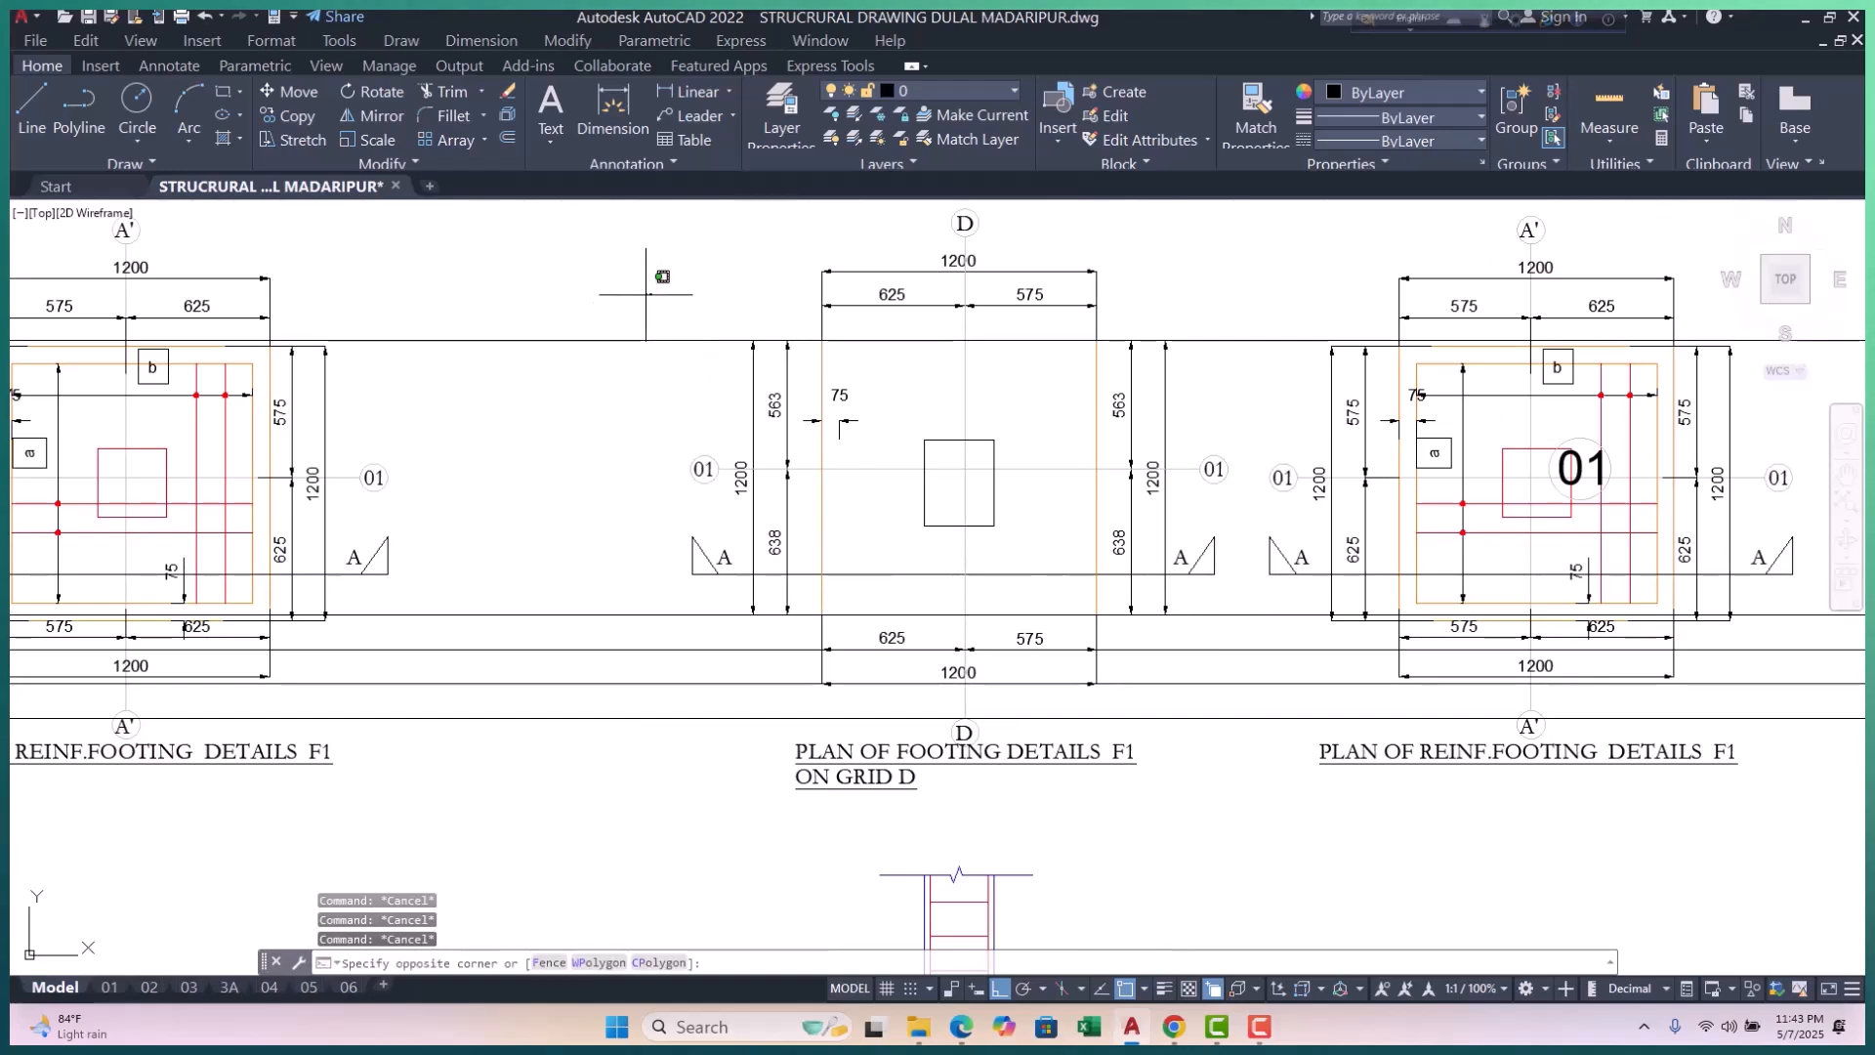
pyautogui.click(588, 375)
pyautogui.press('space')
pyautogui.click(639, 555)
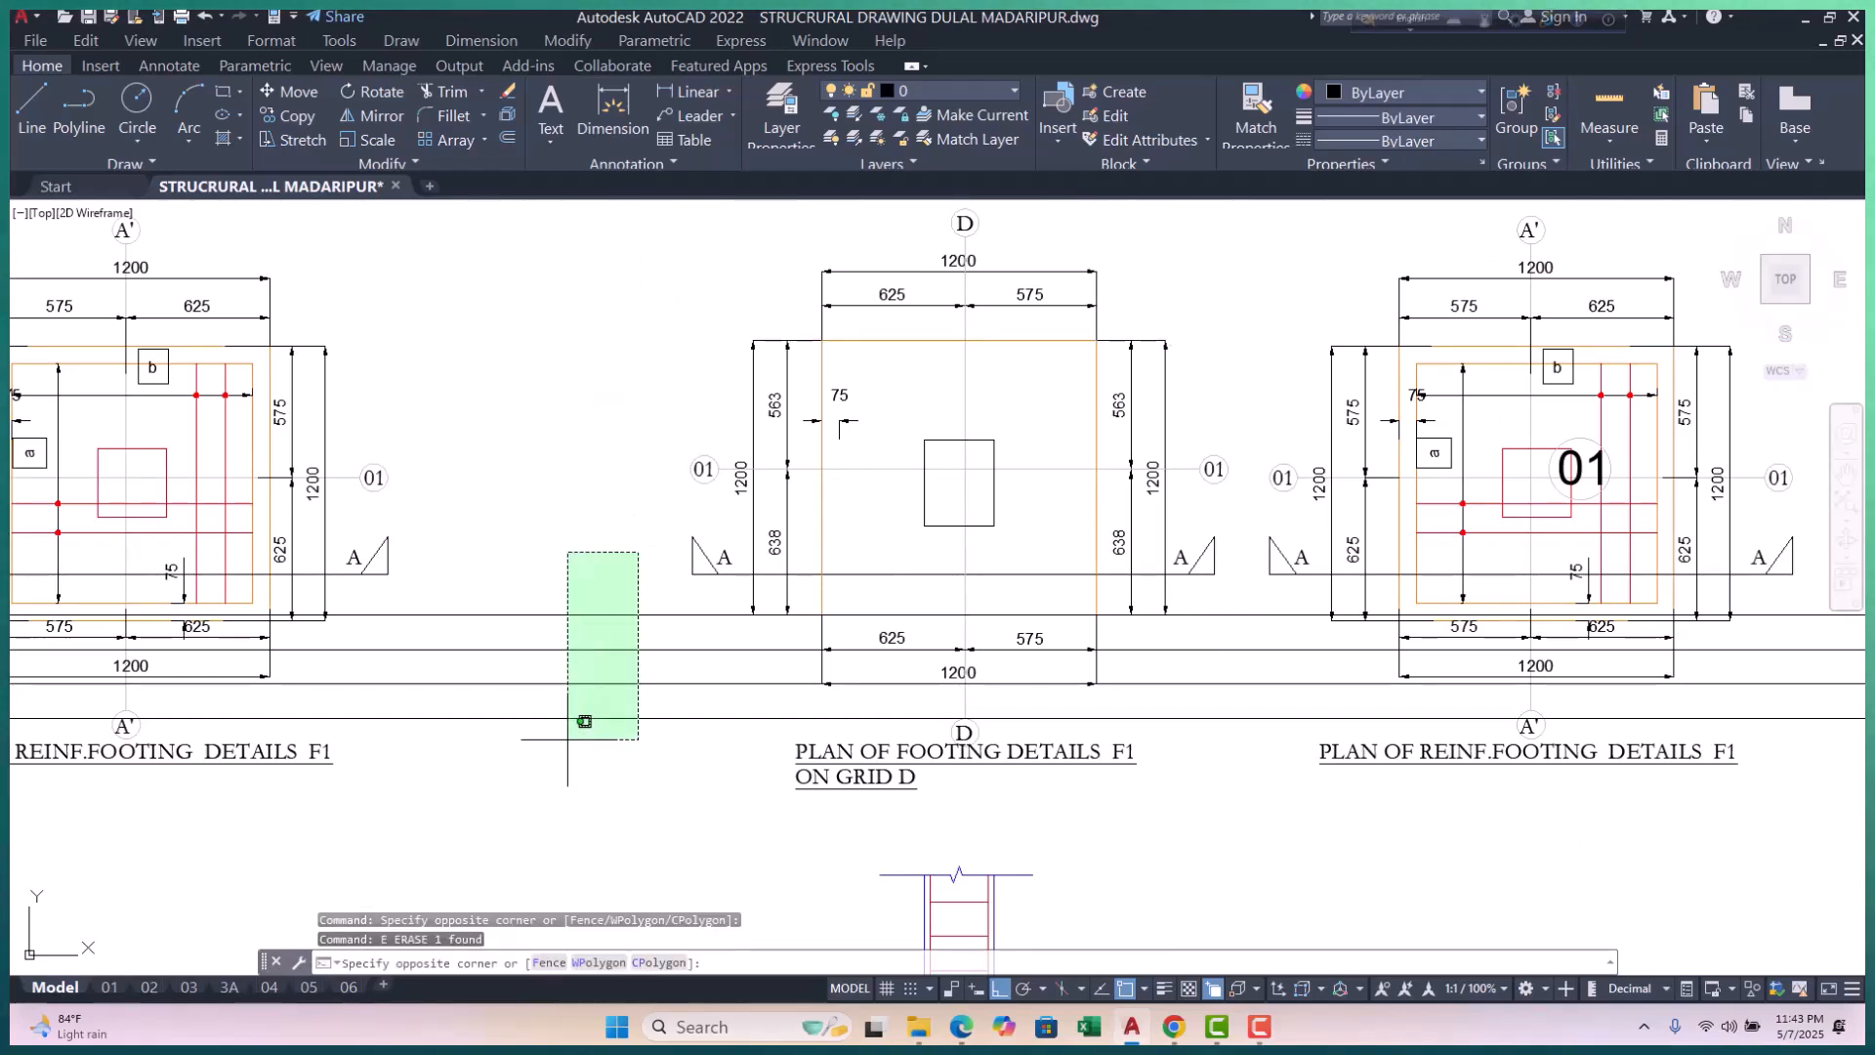
pyautogui.click(569, 741)
pyautogui.write('e')
pyautogui.press('space')
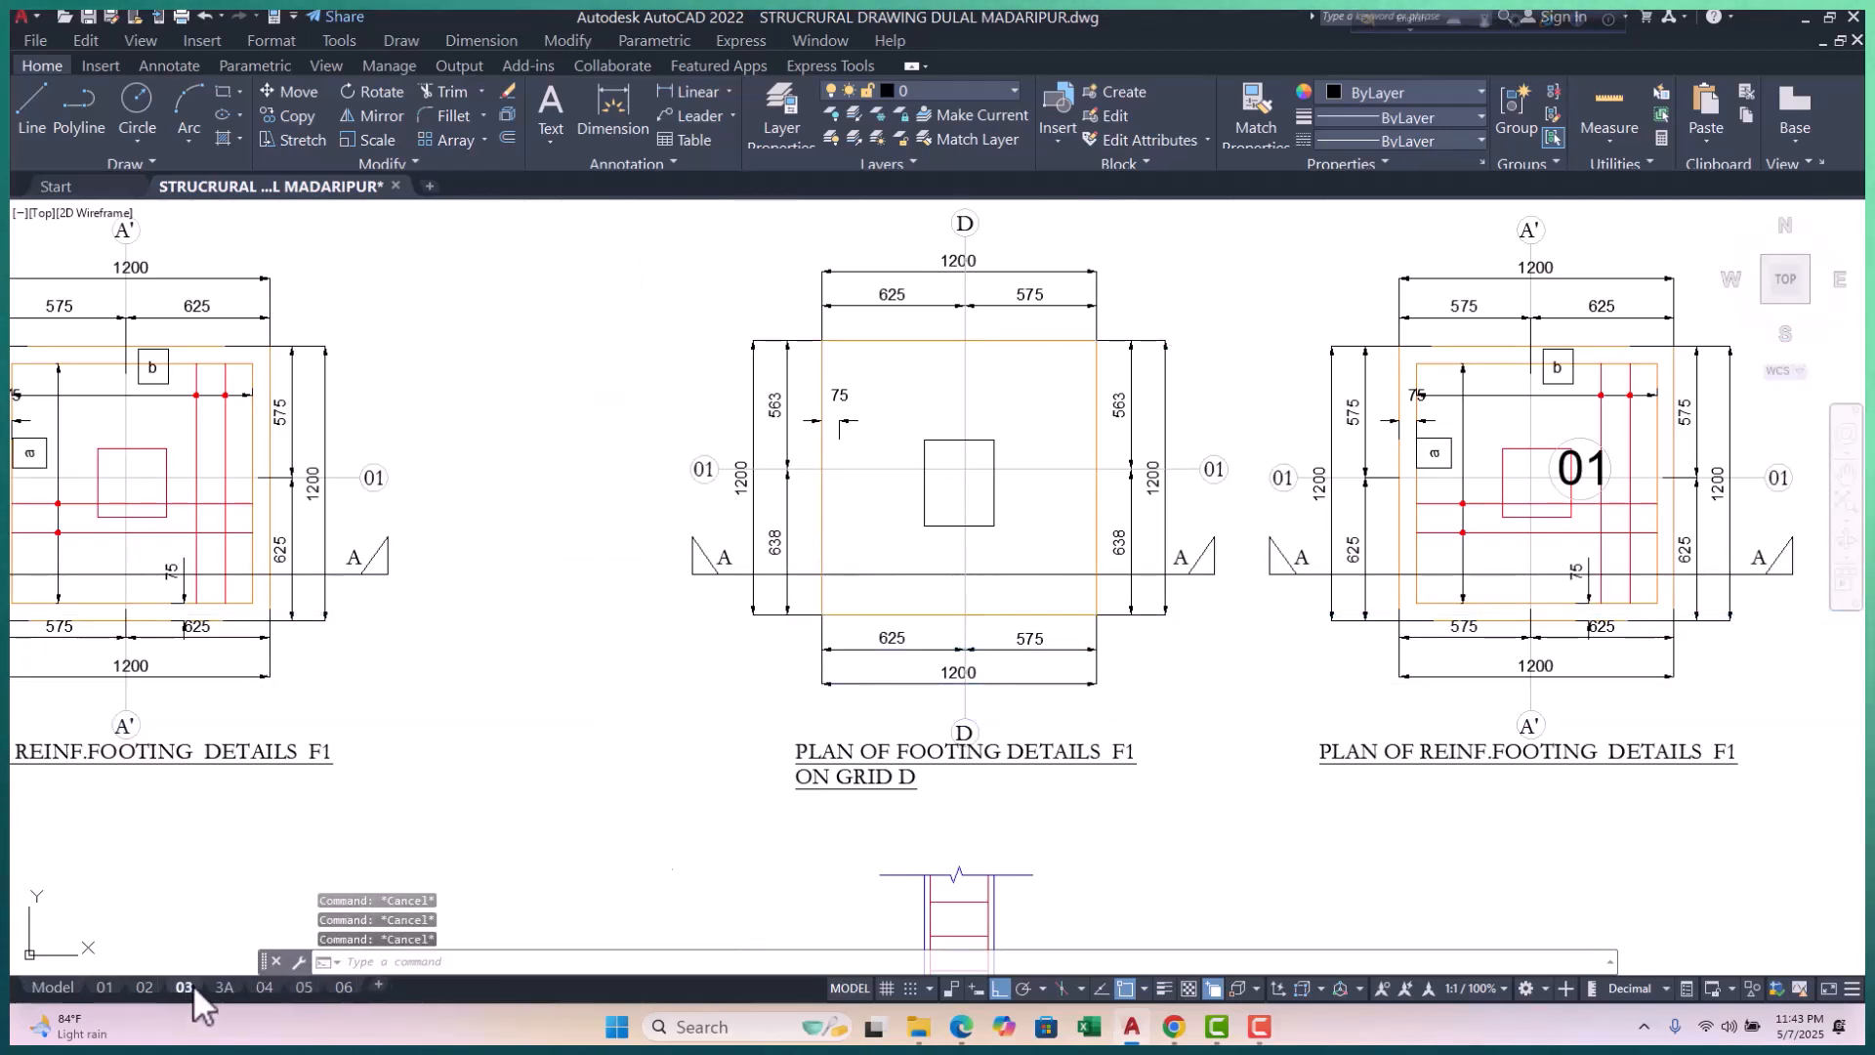
# Step: Open layout 3A and zoom its viewport to the grid D footing plan and the reinforcement plan beside it
pyautogui.click(188, 987)
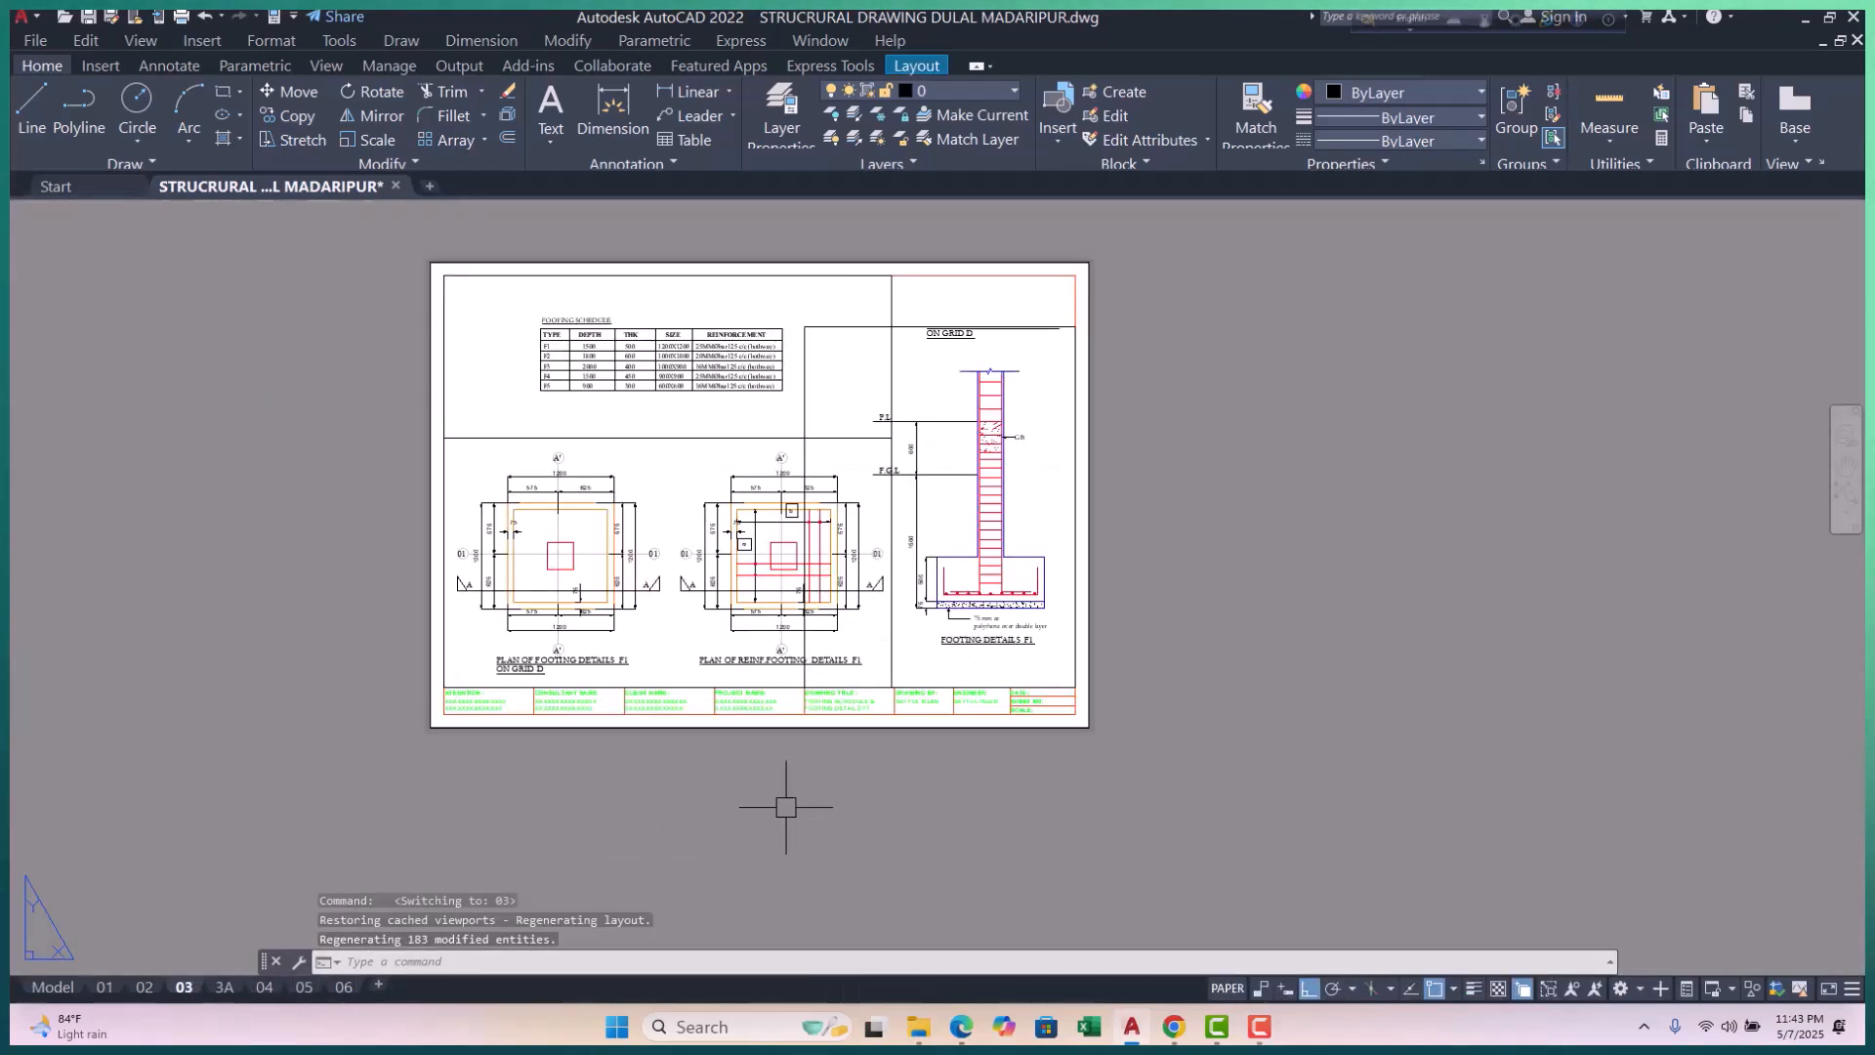
pyautogui.click(224, 986)
pyautogui.moveTo(747, 695); pyautogui.dragTo(1117, 605, button='middle')
pyautogui.doubleClick(1018, 535)
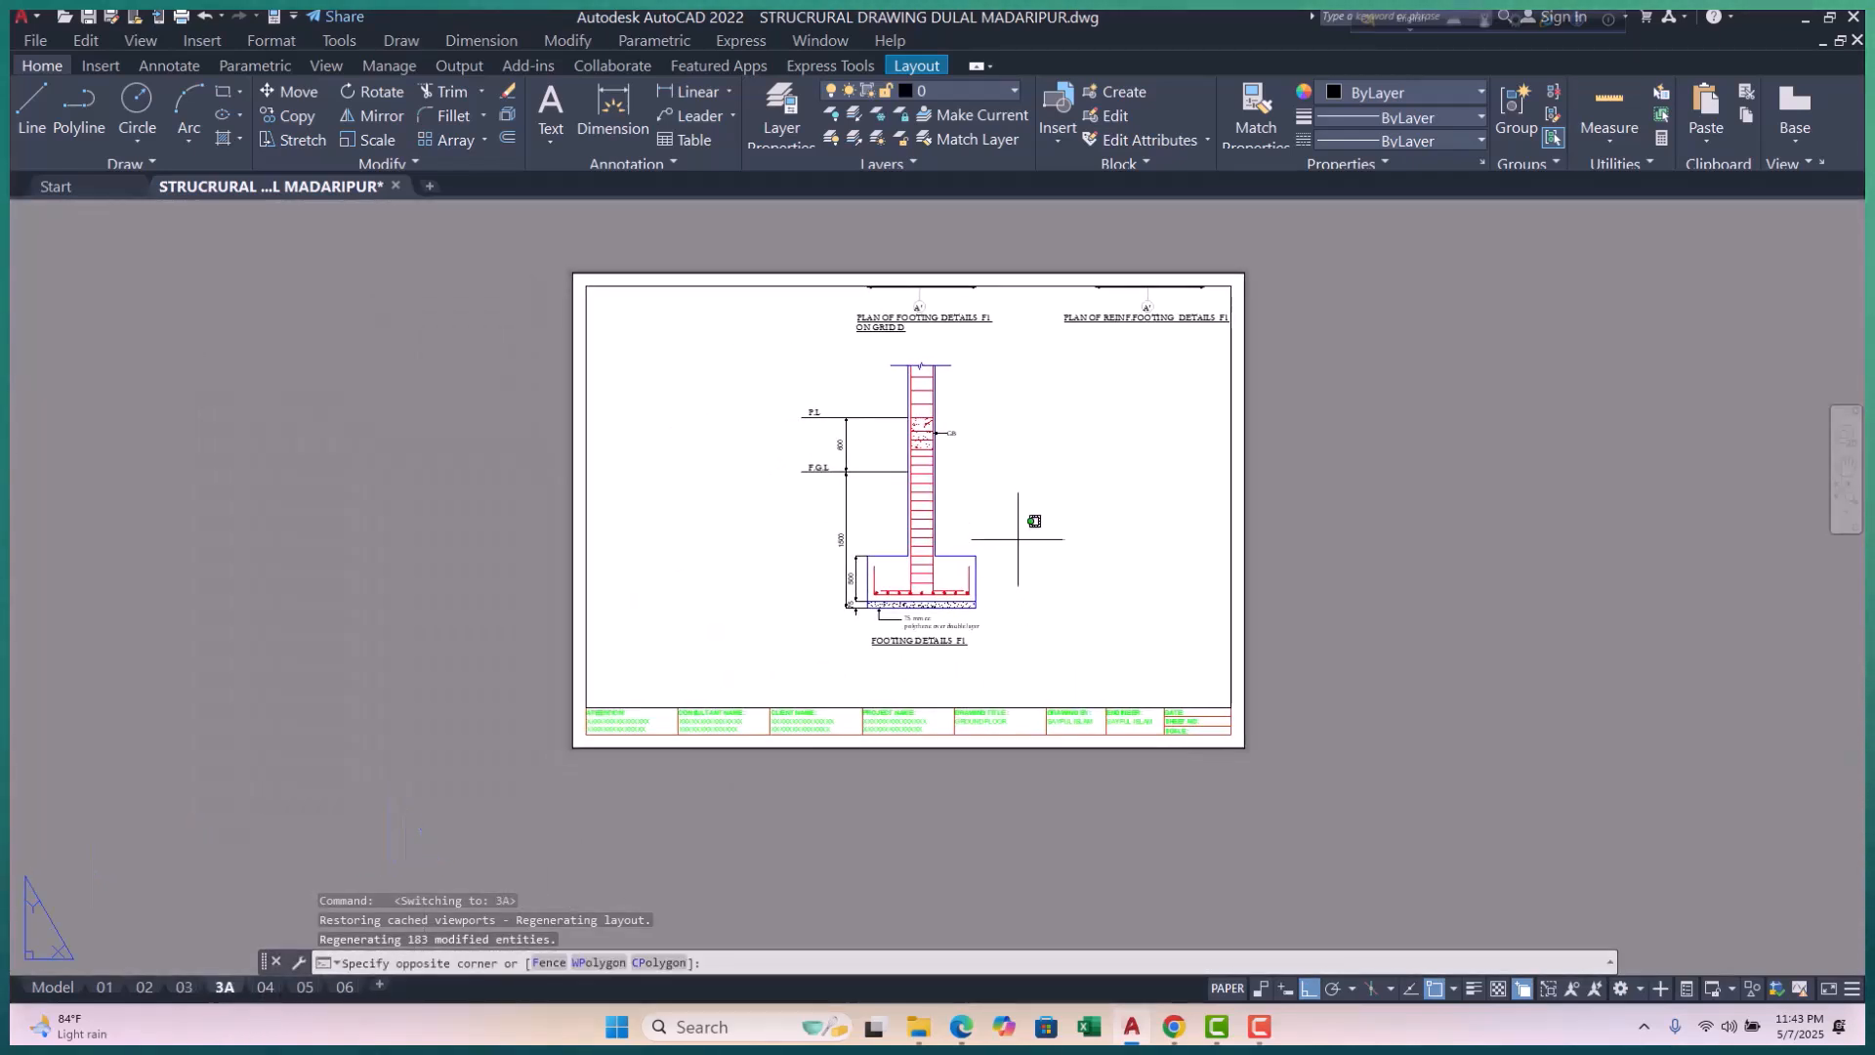
pyautogui.scroll(-4, 916, 550)
pyautogui.scroll(2, 938, 537)
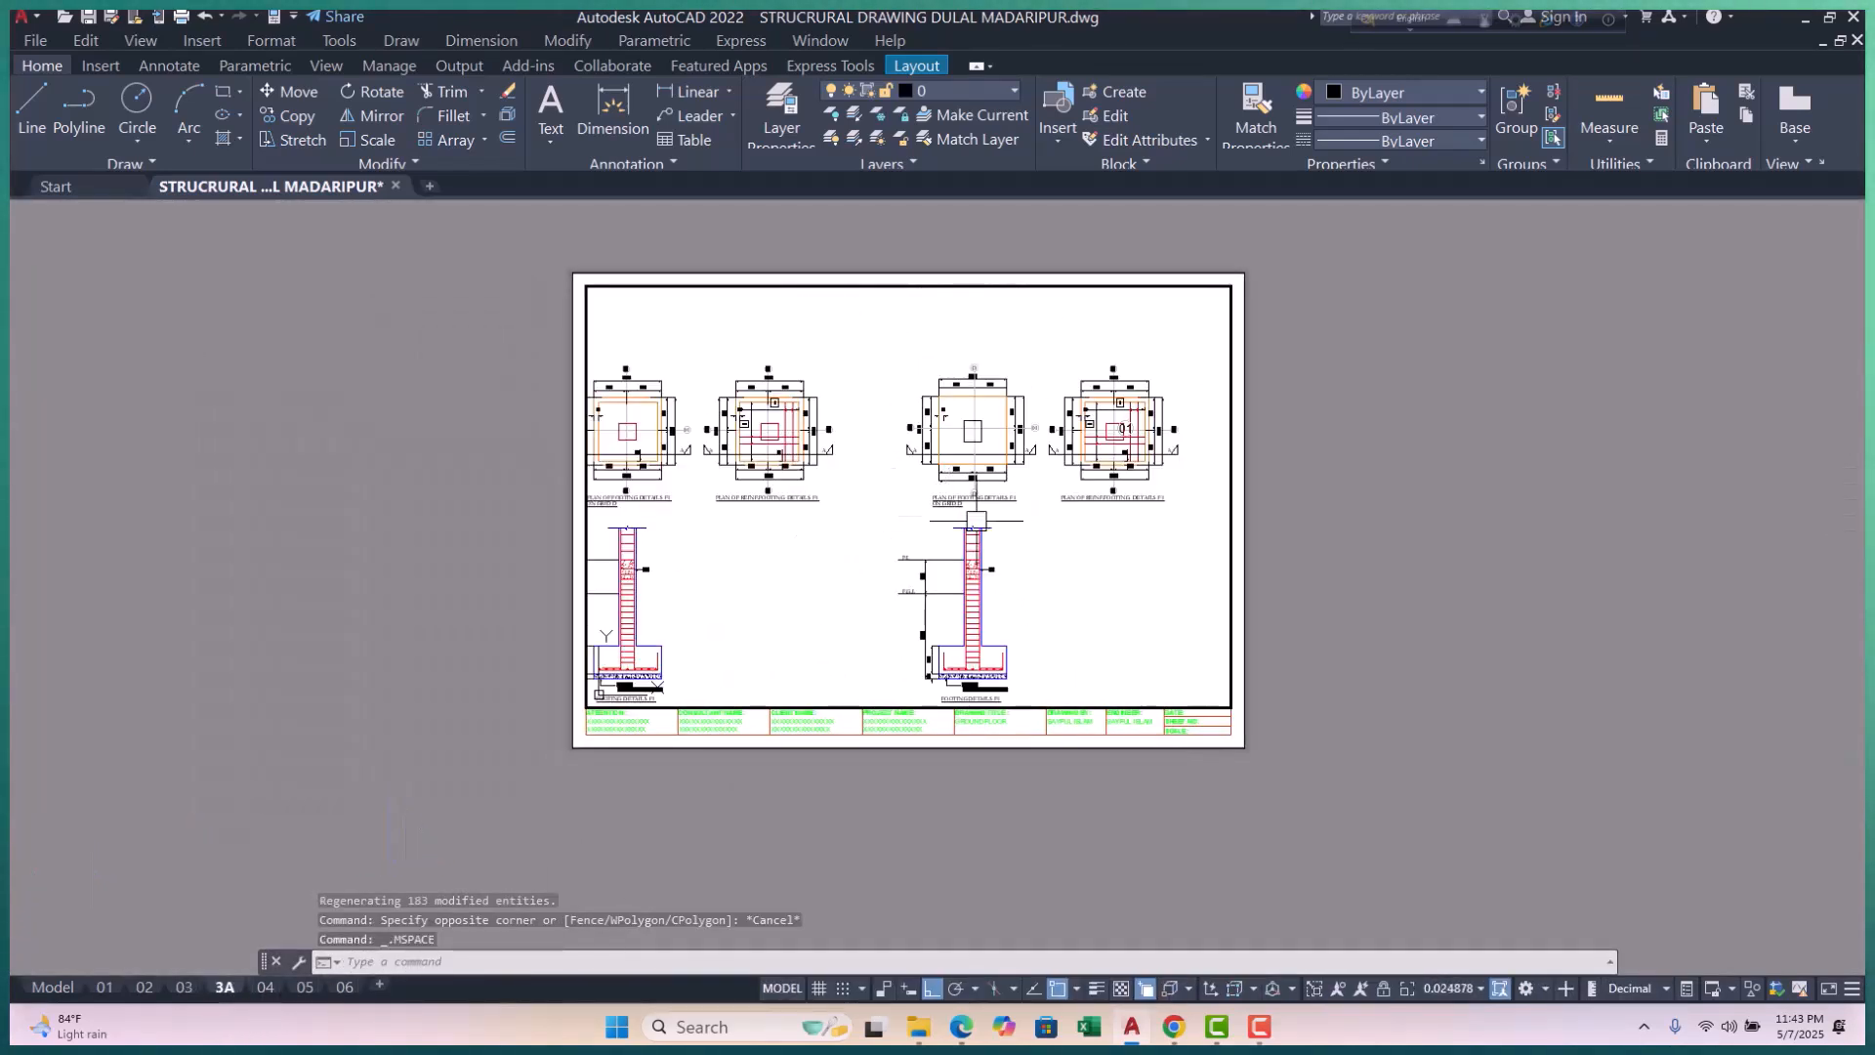
pyautogui.write('z')
pyautogui.press('Return')
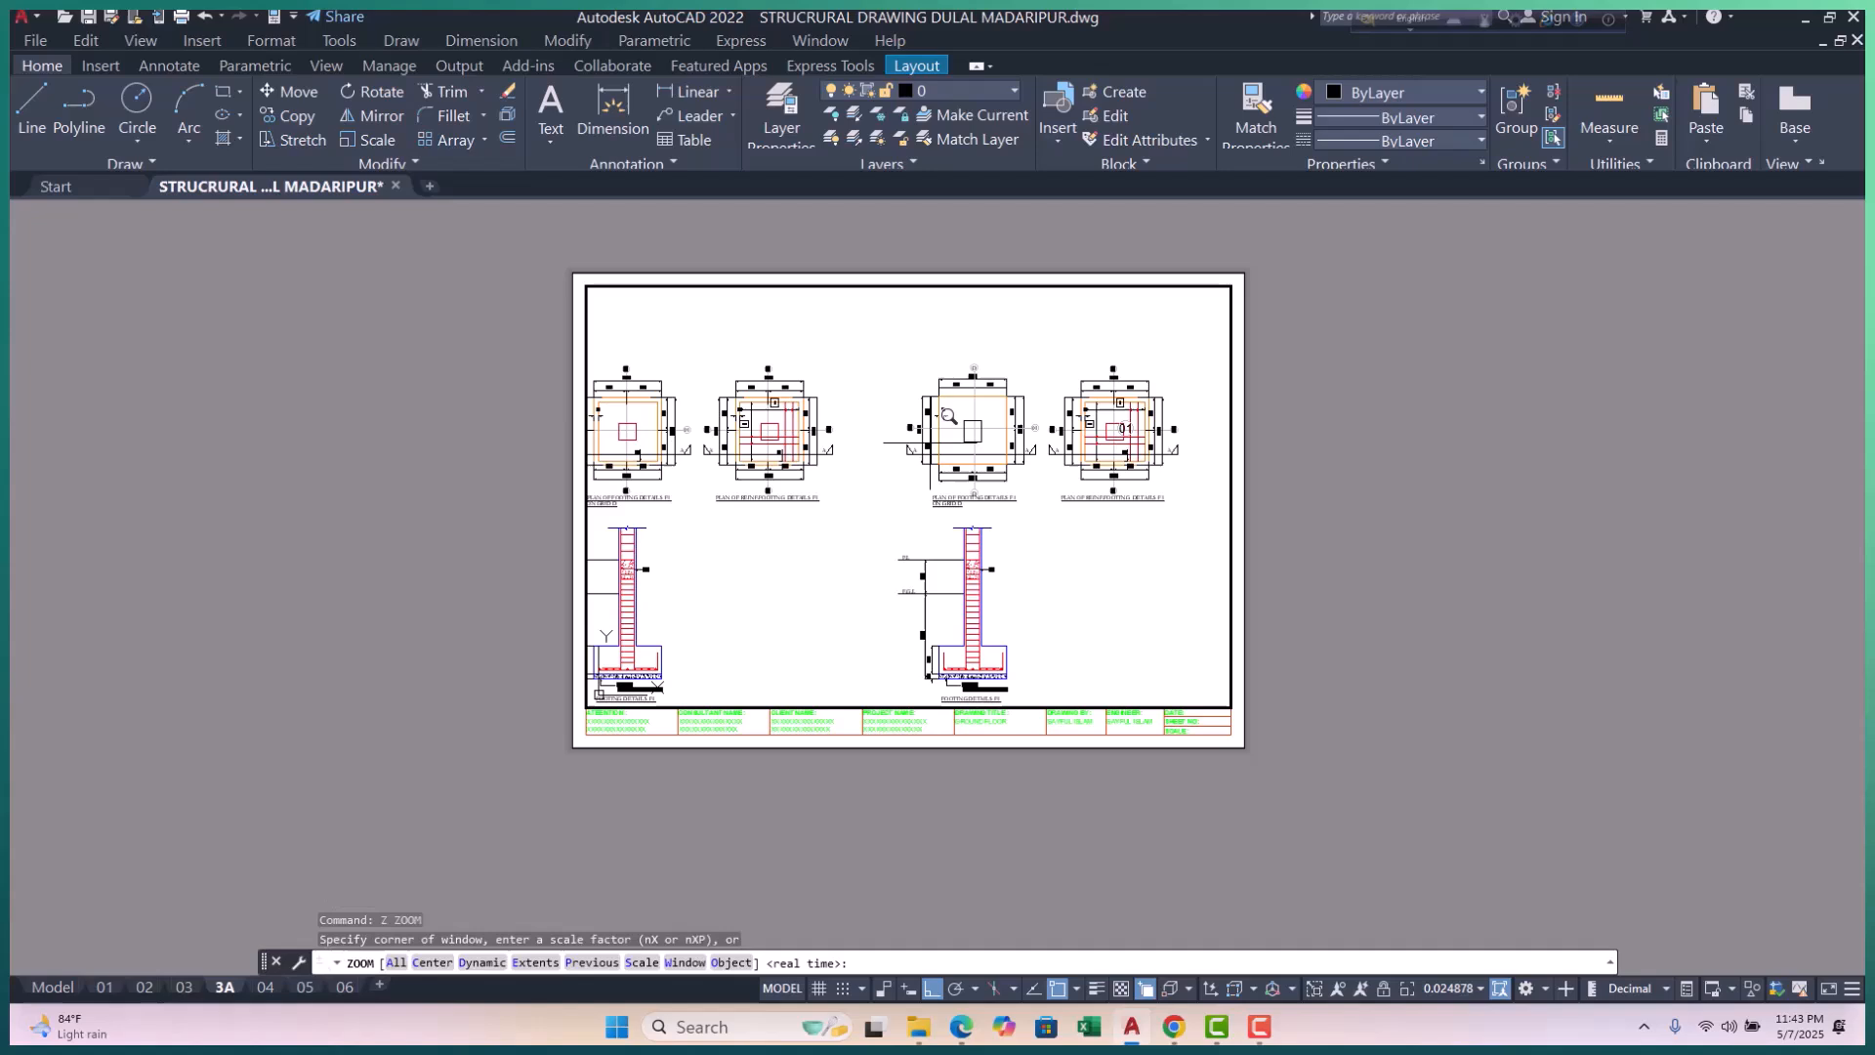
pyautogui.click(898, 359)
pyautogui.click(1184, 515)
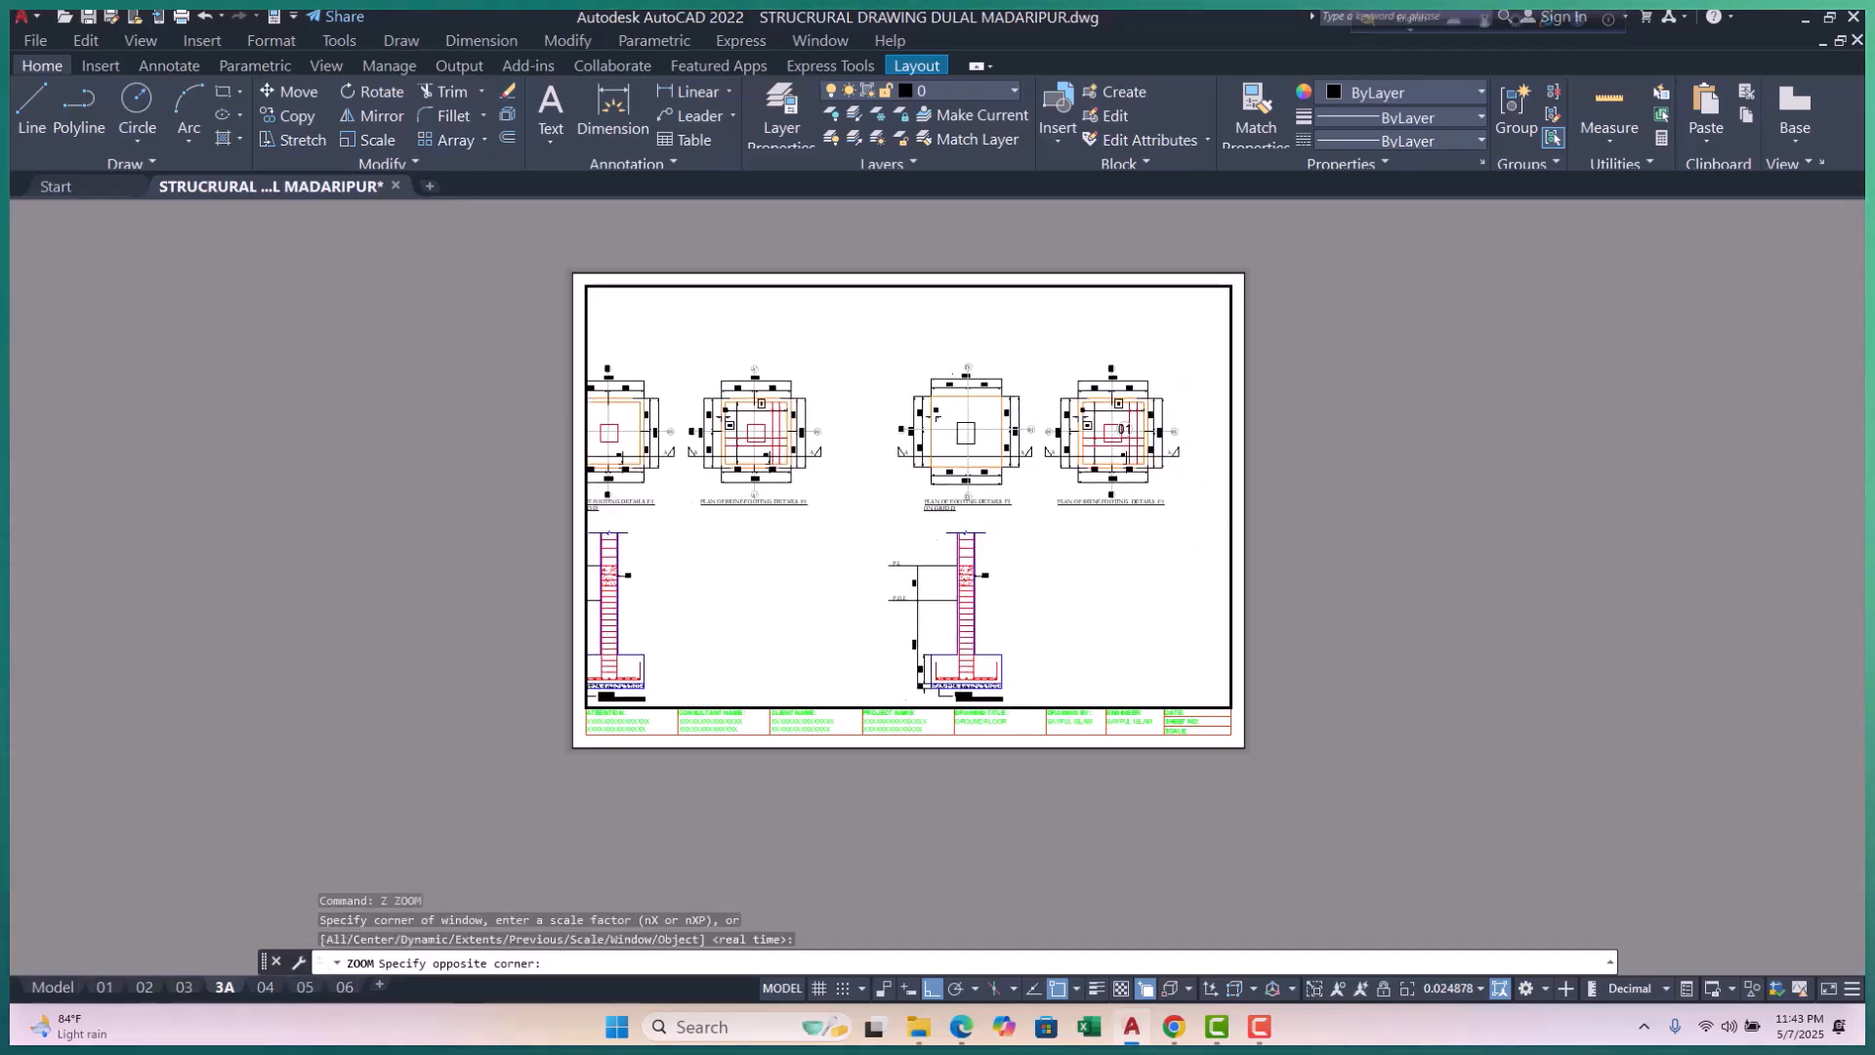
pyautogui.doubleClick(1380, 658)
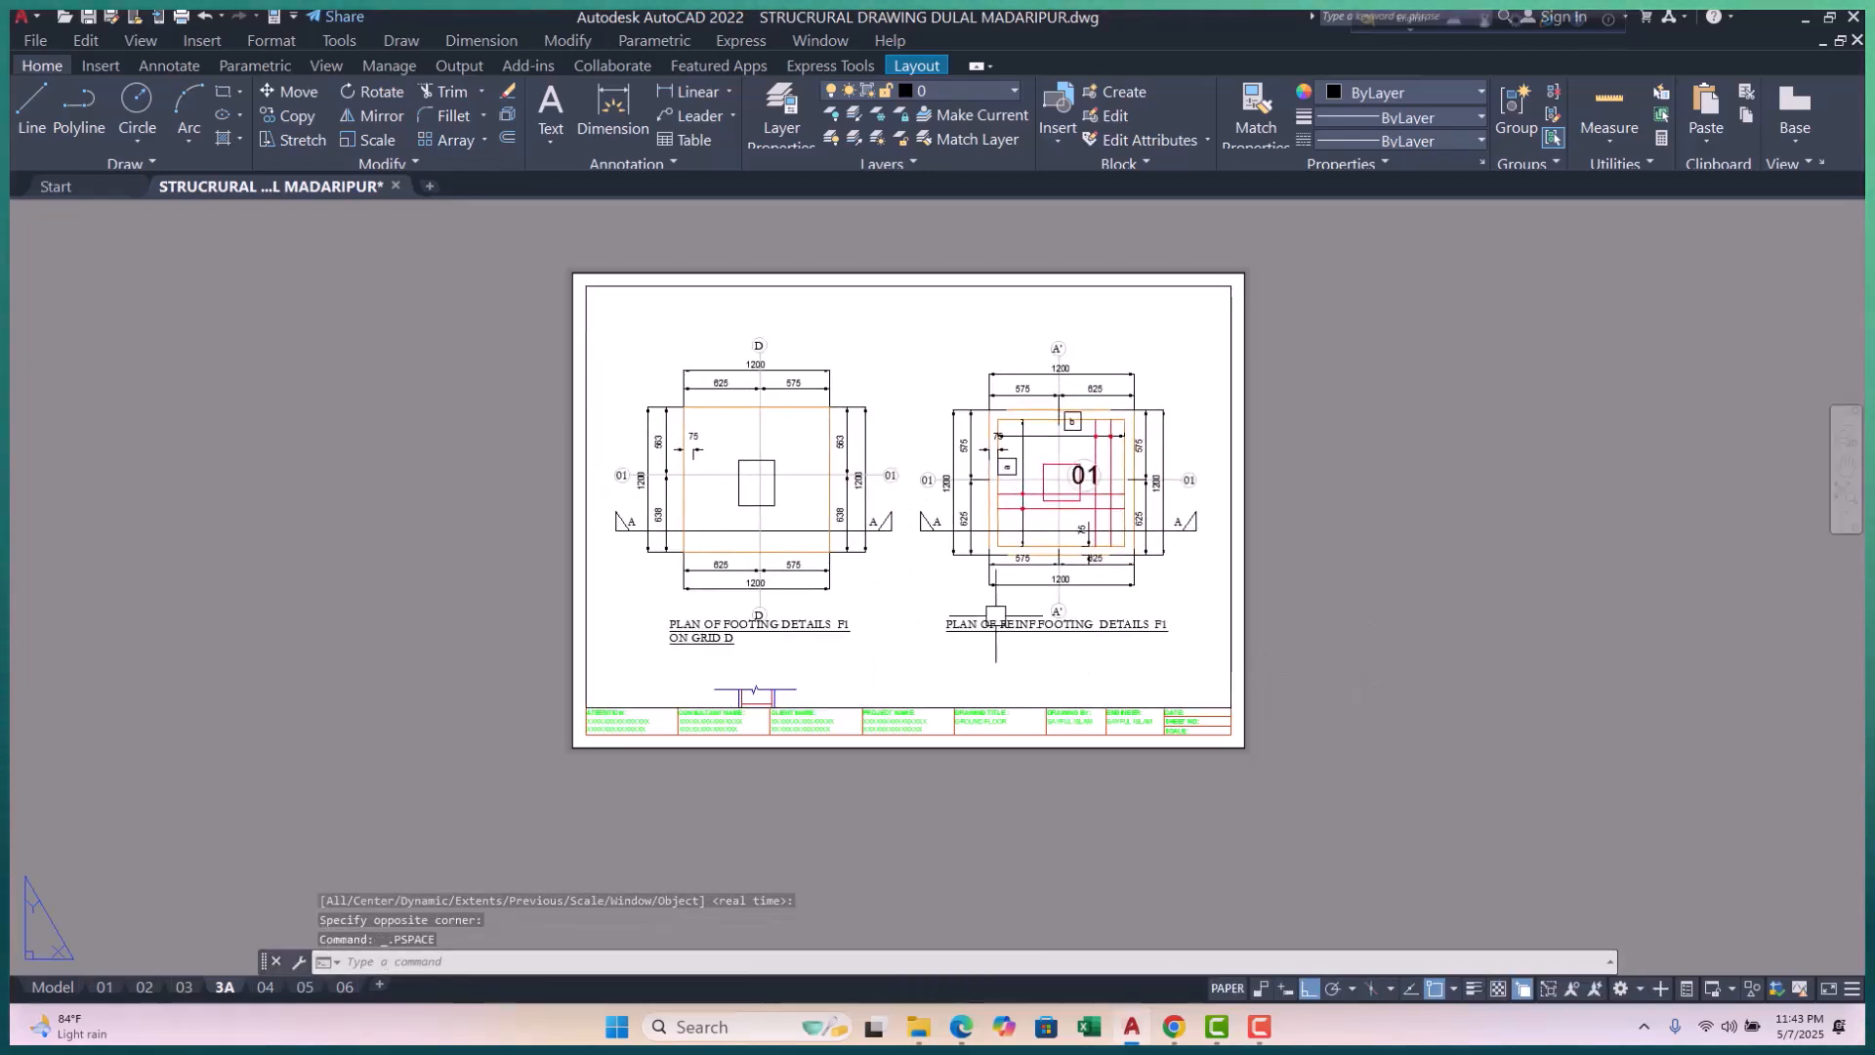
pyautogui.scroll(2, 898, 516)
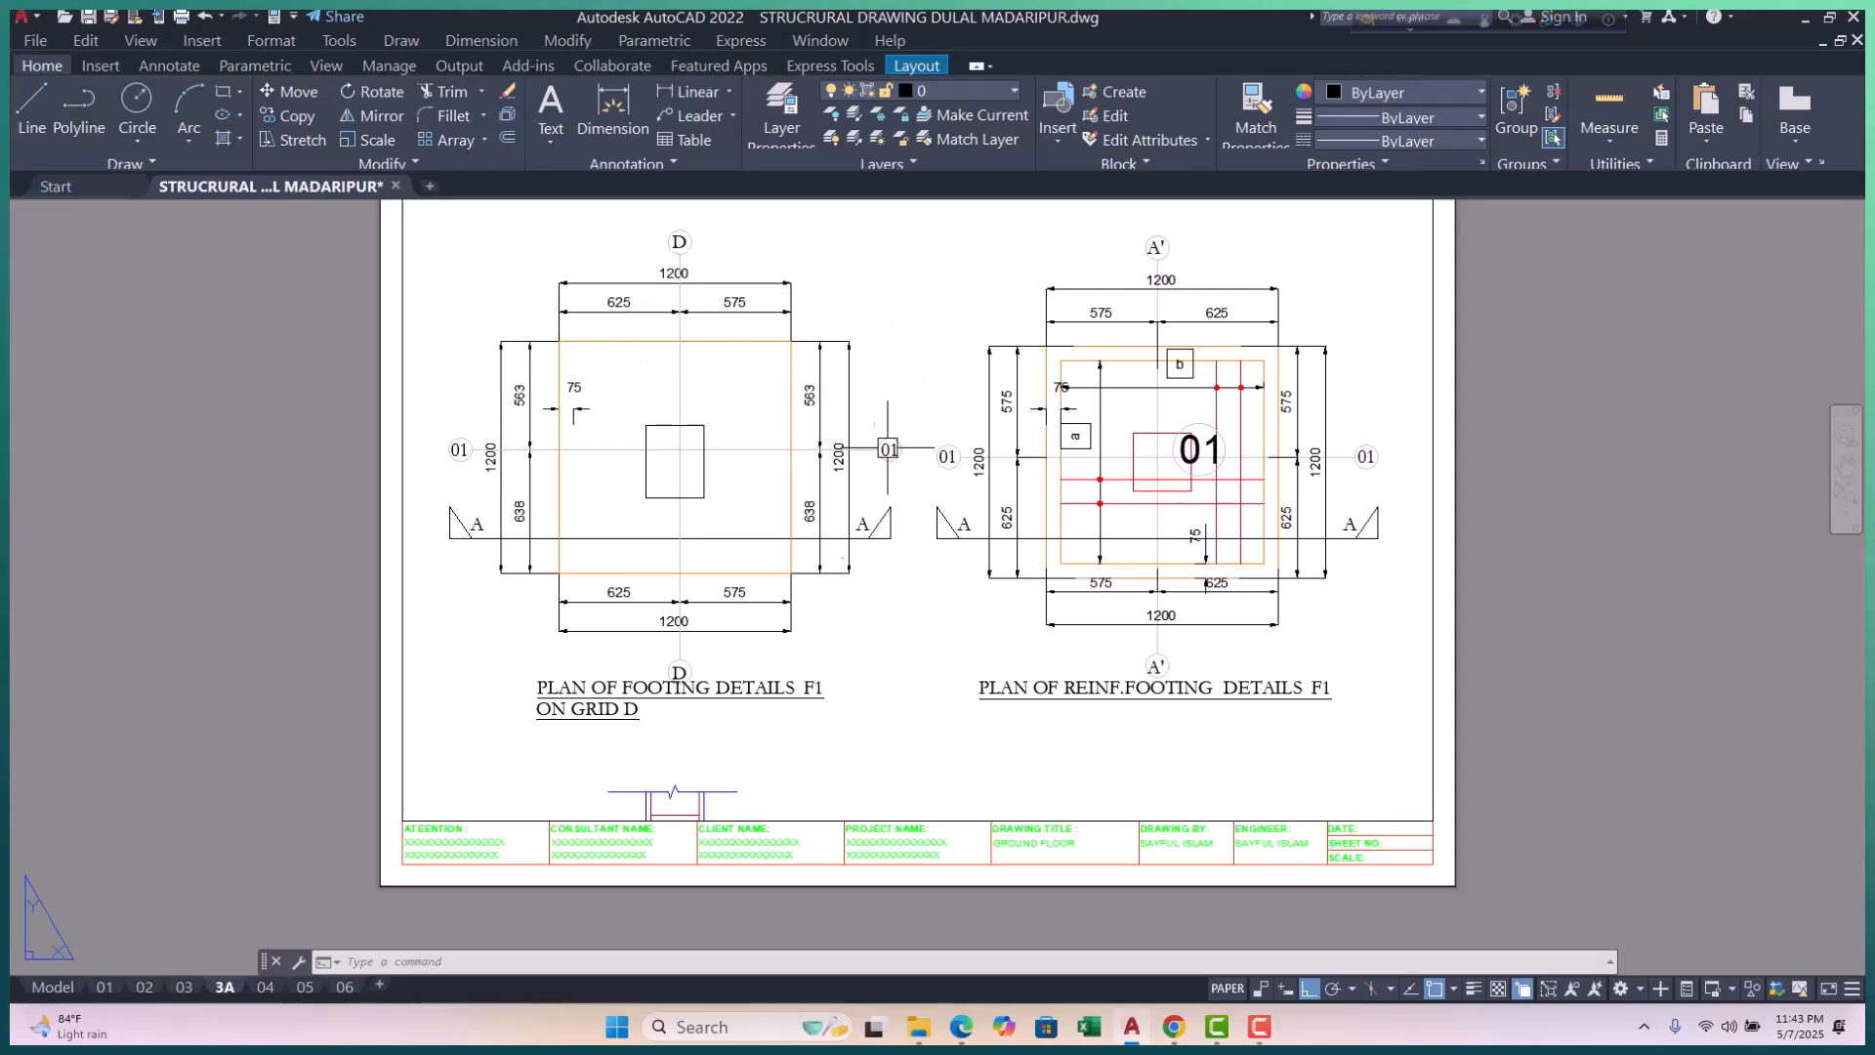
# Step: Return to model space and offset the grid D footing outline 75 inward
pyautogui.click(55, 987)
pyautogui.moveTo(1036, 452); pyautogui.dragTo(929, 421, button='middle')
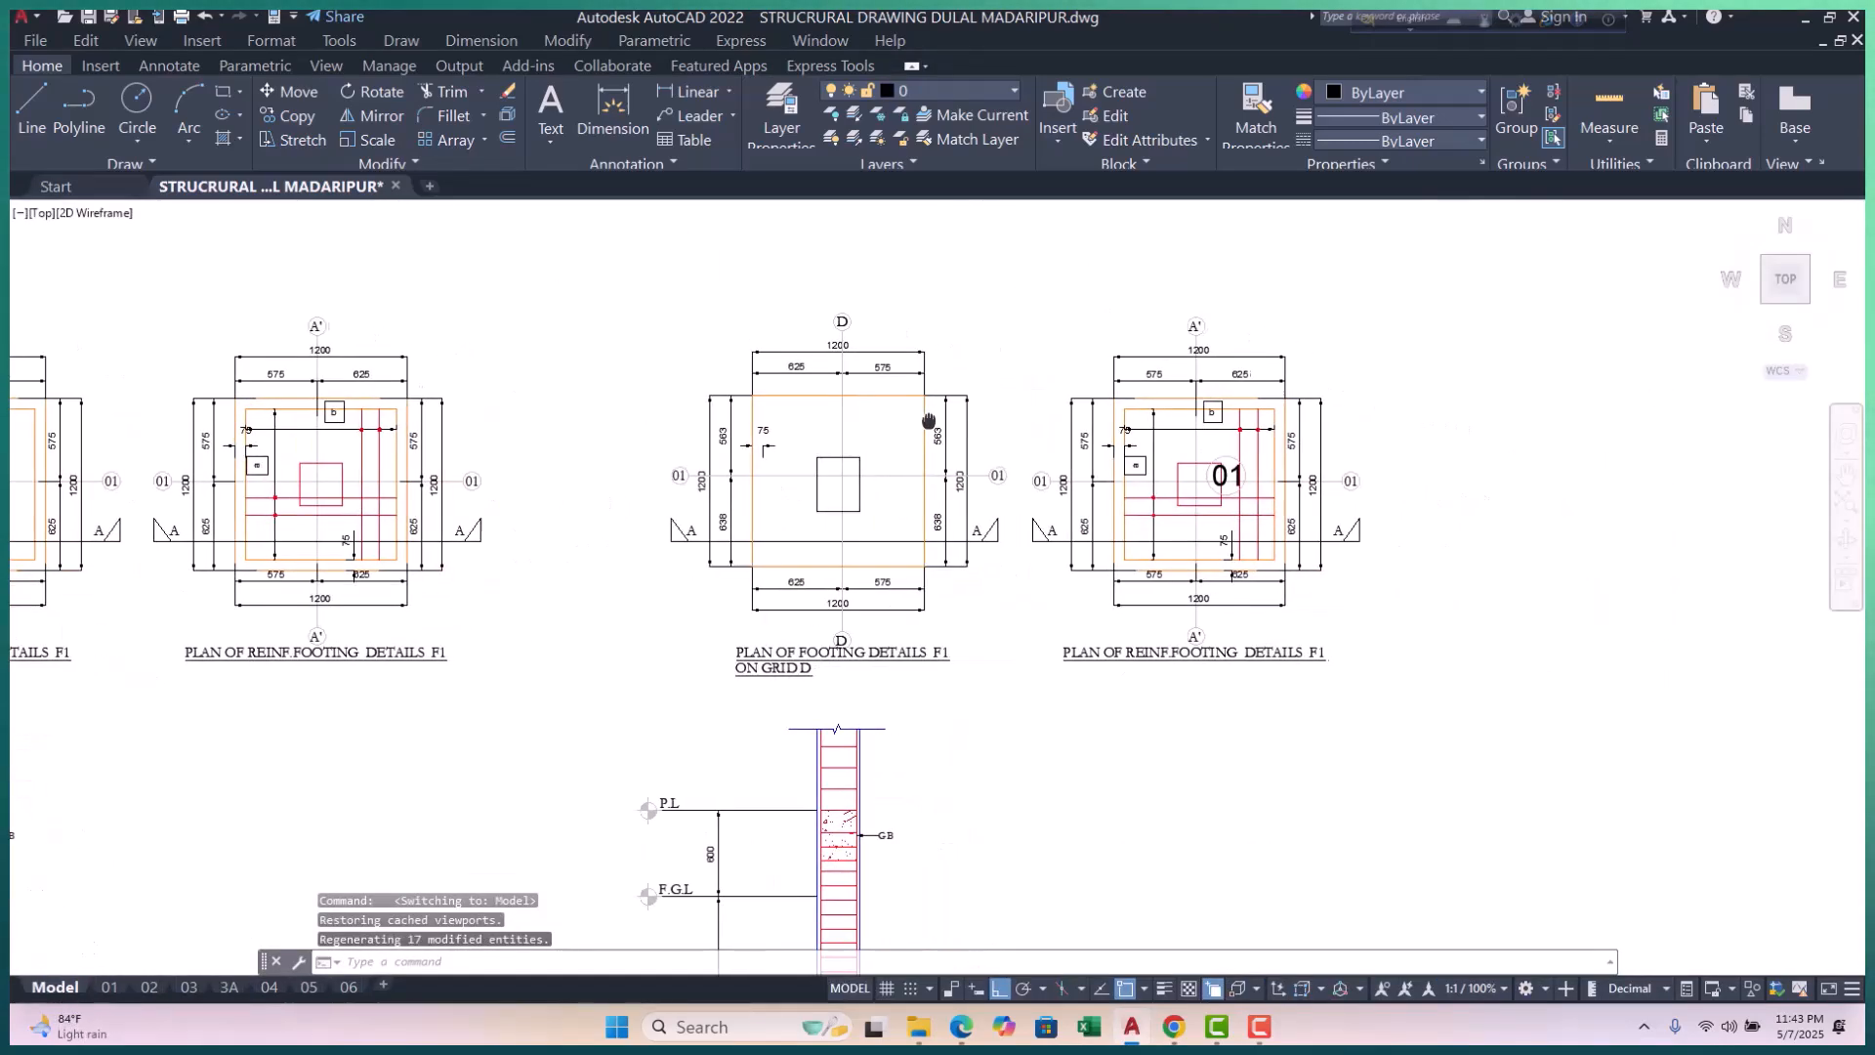
pyautogui.press('Escape')
pyautogui.press('Escape')
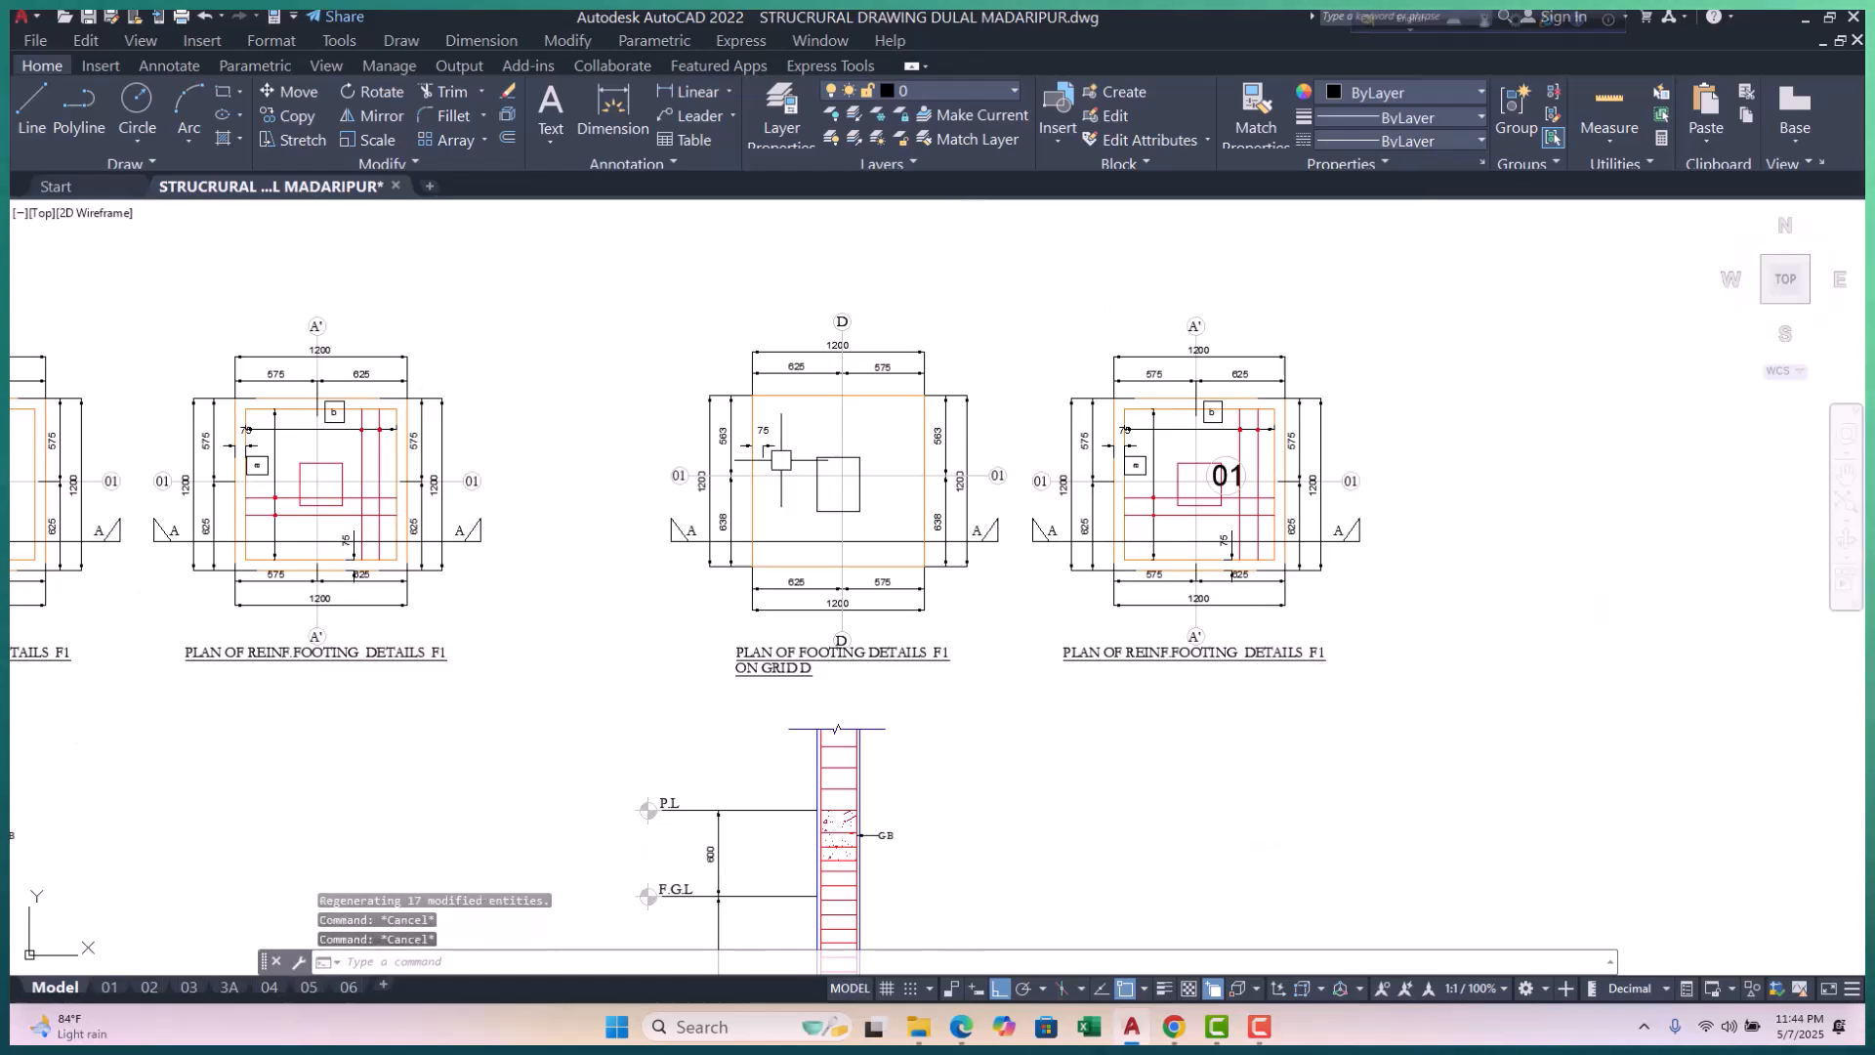
pyautogui.scroll(2, 779, 450)
pyautogui.moveTo(779, 450); pyautogui.dragTo(823, 480, button='middle')
pyautogui.press('Escape')
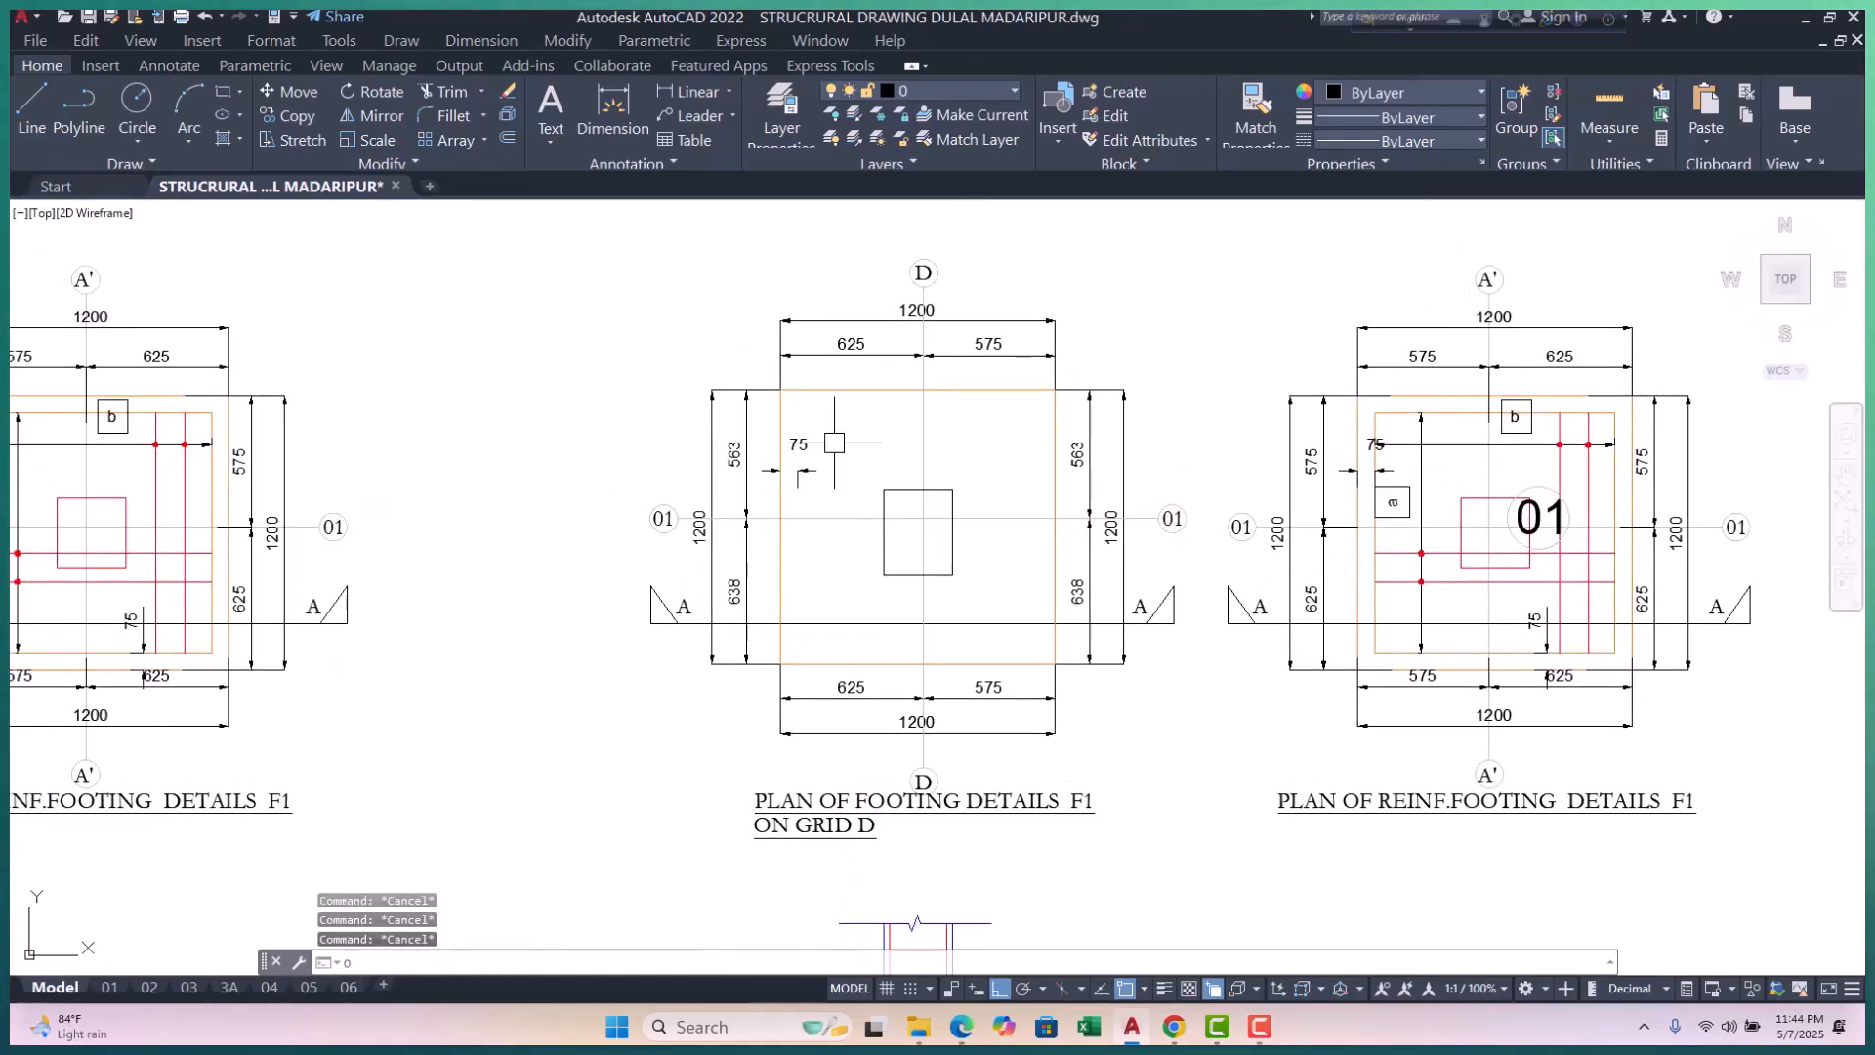
pyautogui.write('o')
pyautogui.press('Return')
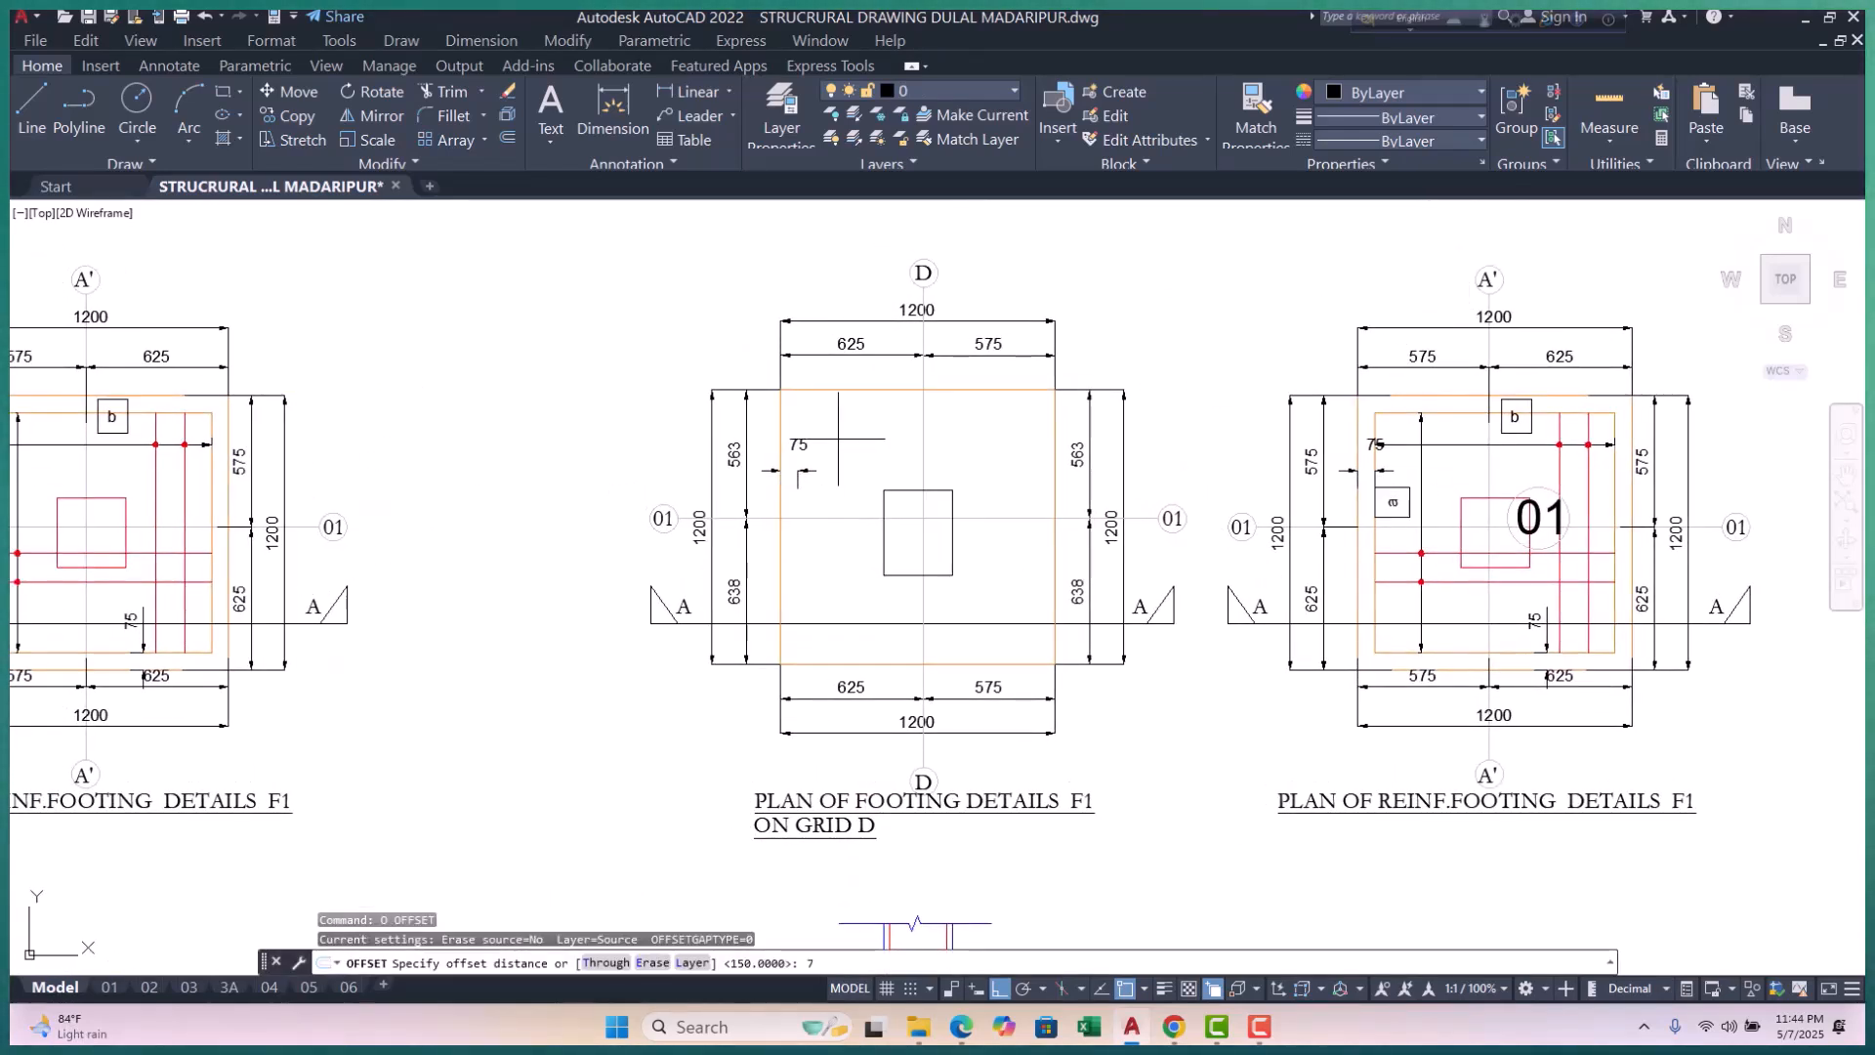
pyautogui.write('75')
pyautogui.press('Return')
pyautogui.click(843, 392)
pyautogui.click(909, 432)
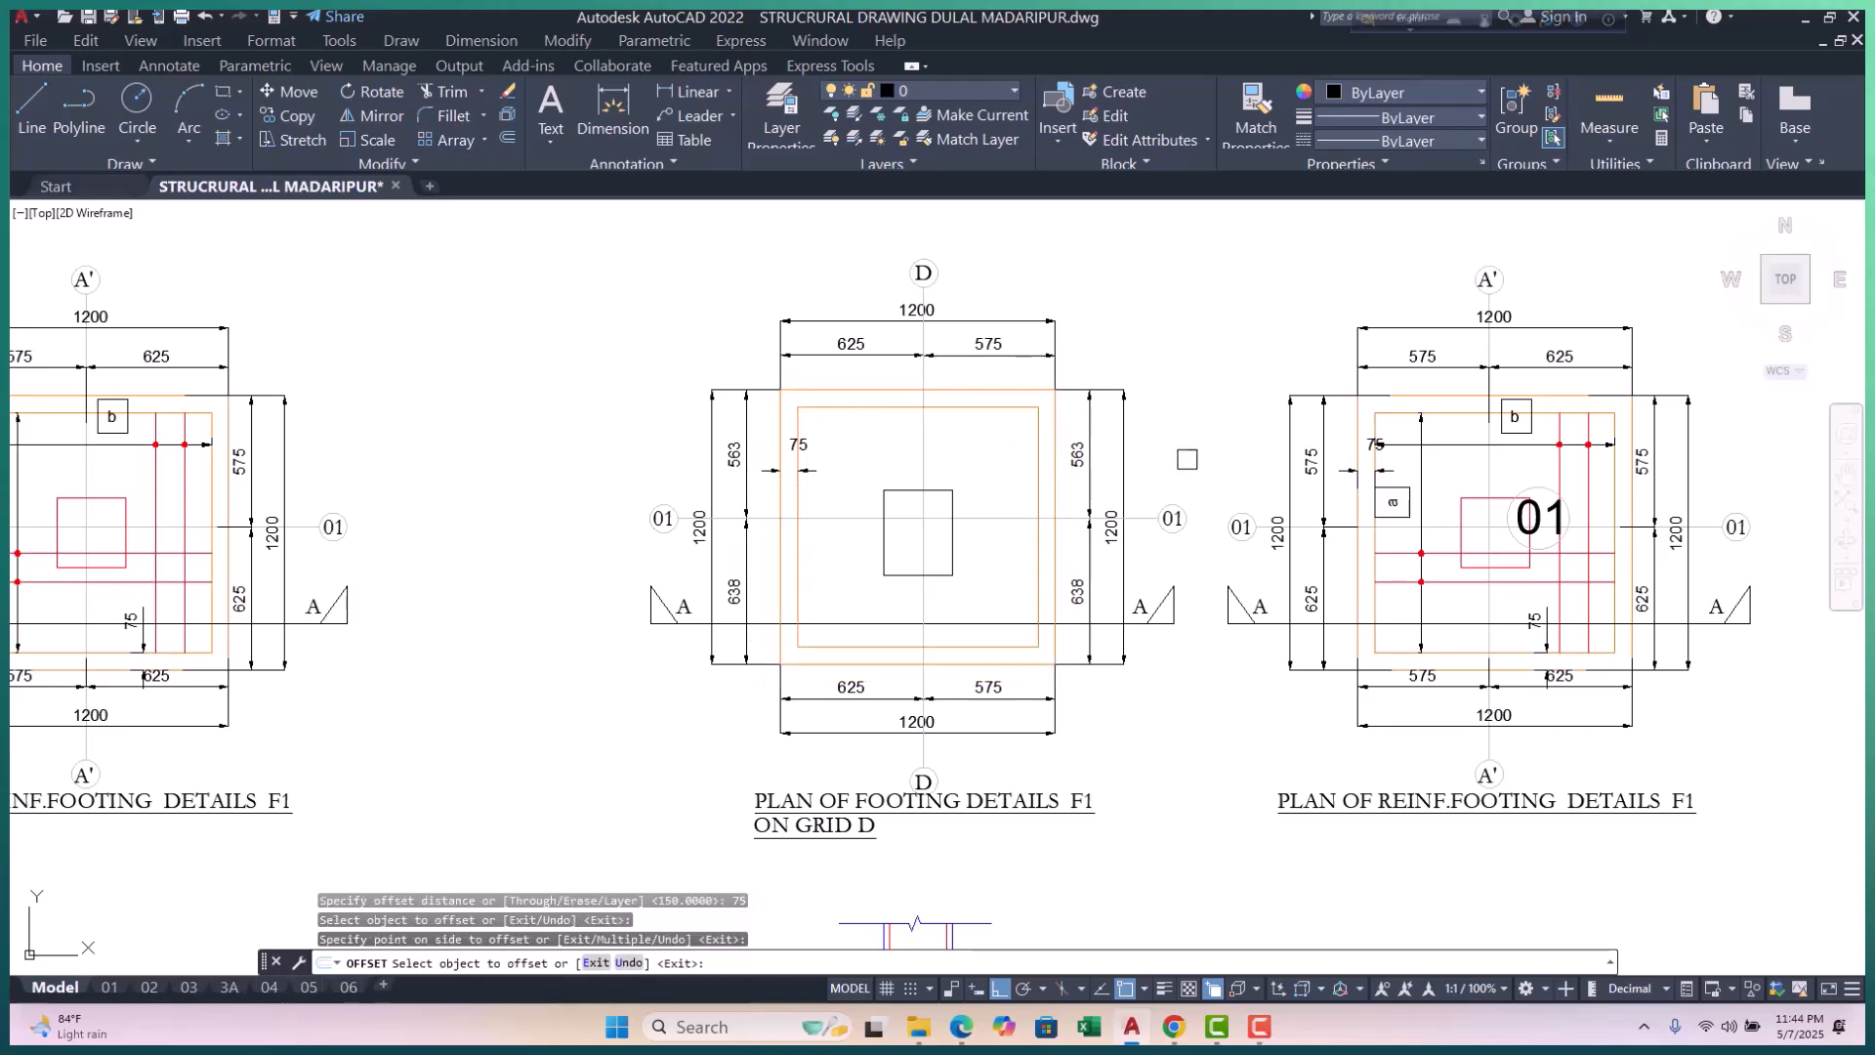
pyautogui.press('Escape')
pyautogui.press('Escape')
pyautogui.press('Escape')
pyautogui.scroll(-8, 1094, 490)
pyautogui.press('Escape')
pyautogui.scroll(-9, 1072, 558)
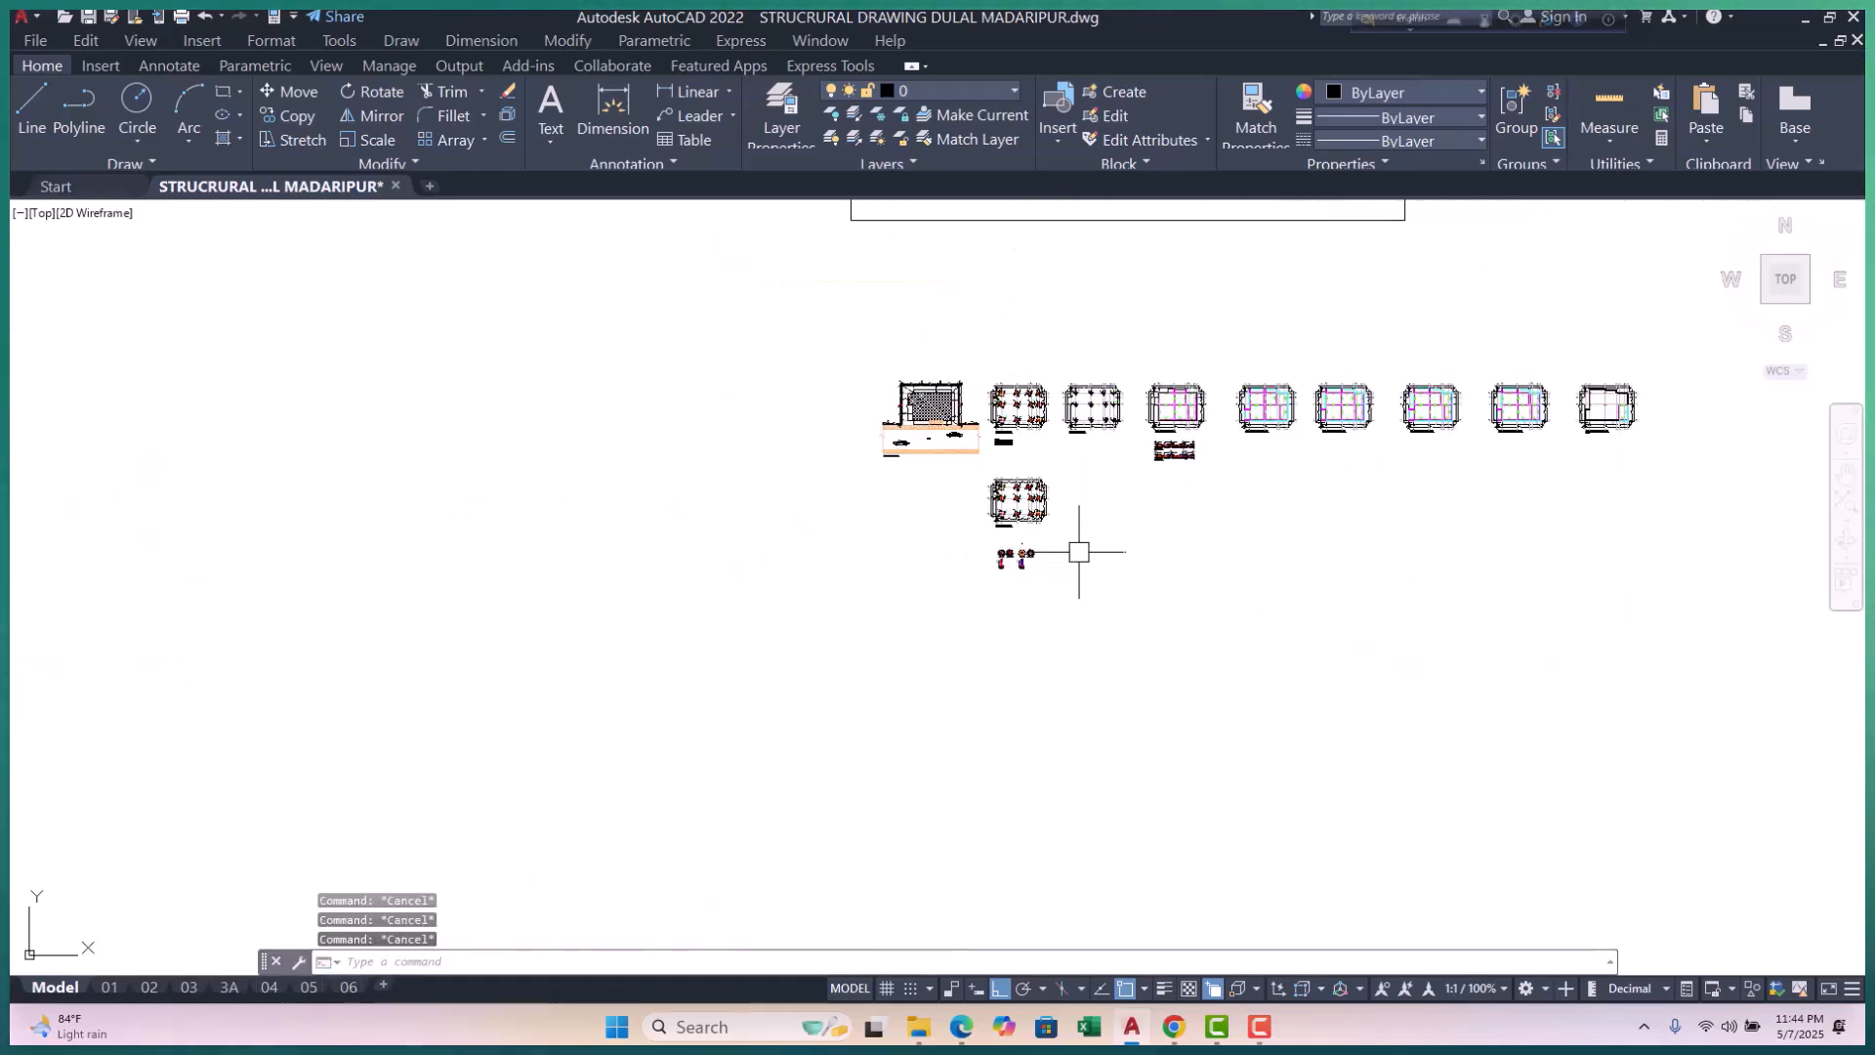
pyautogui.scroll(6, 1032, 534)
pyautogui.scroll(6, 972, 625)
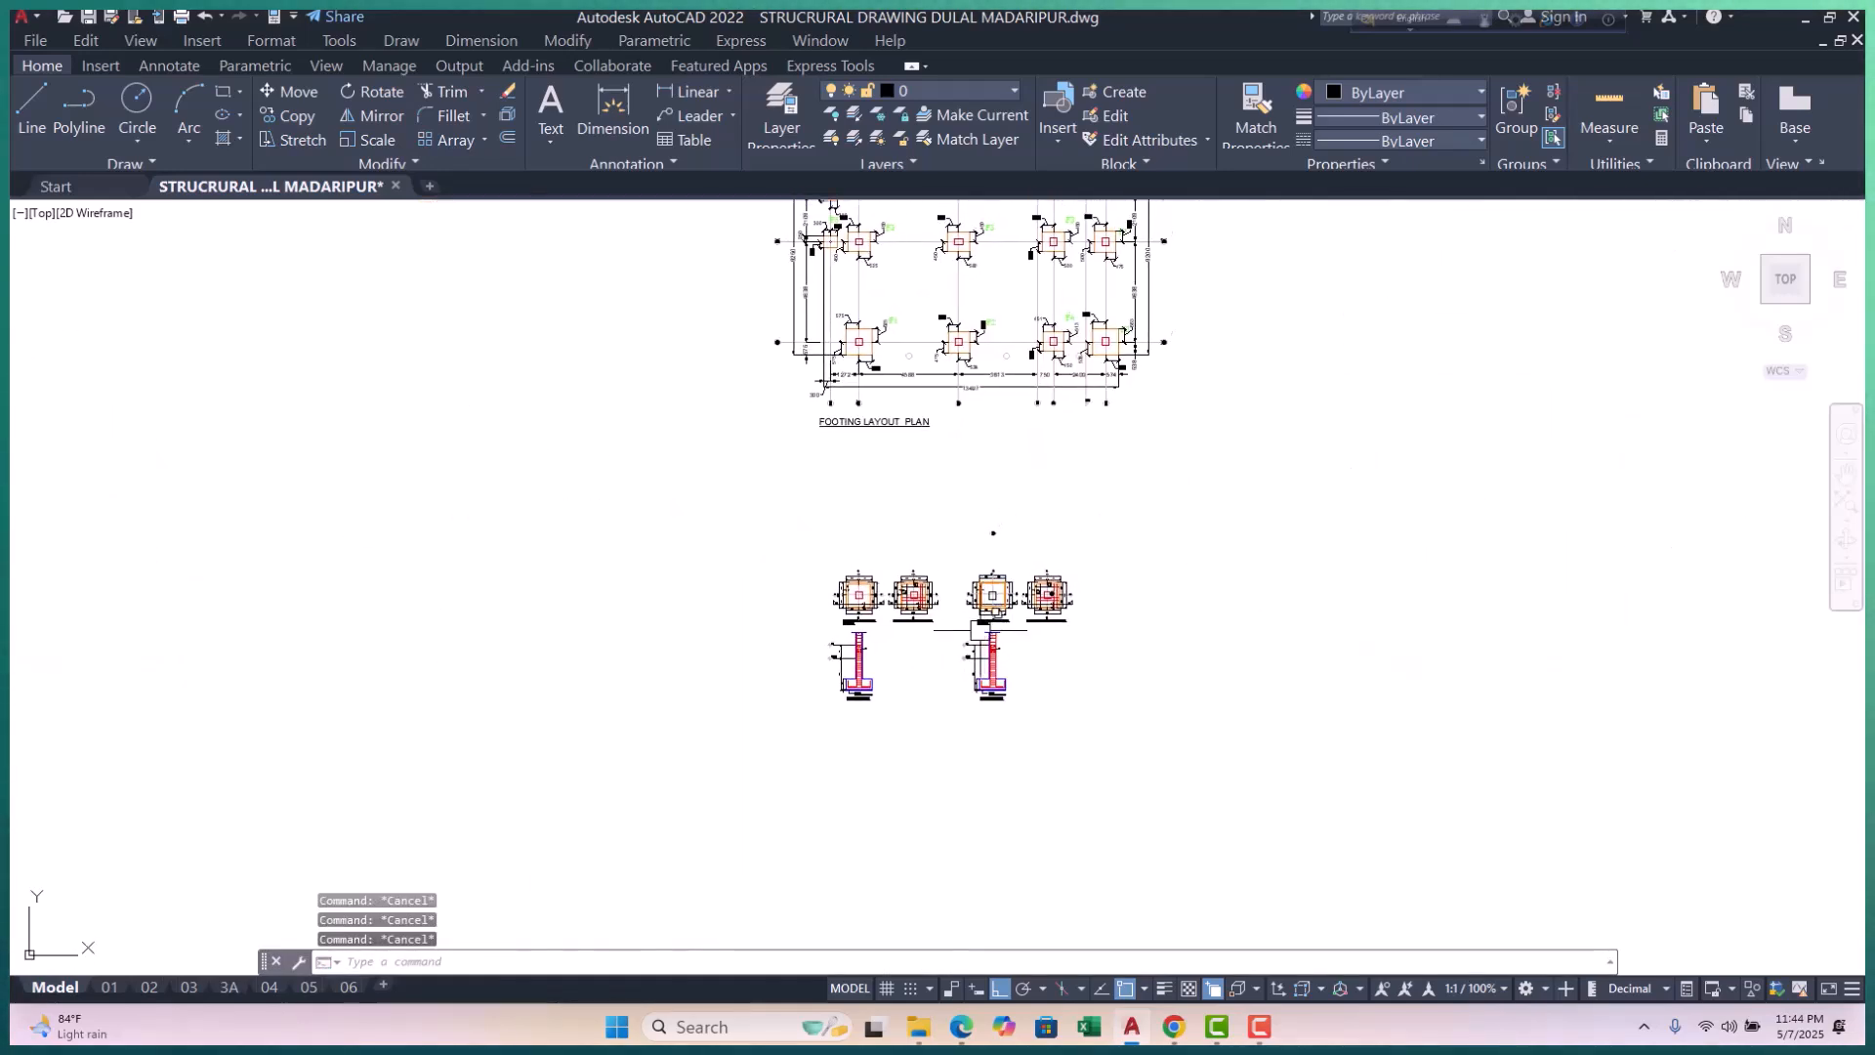
pyautogui.scroll(-6, 966, 645)
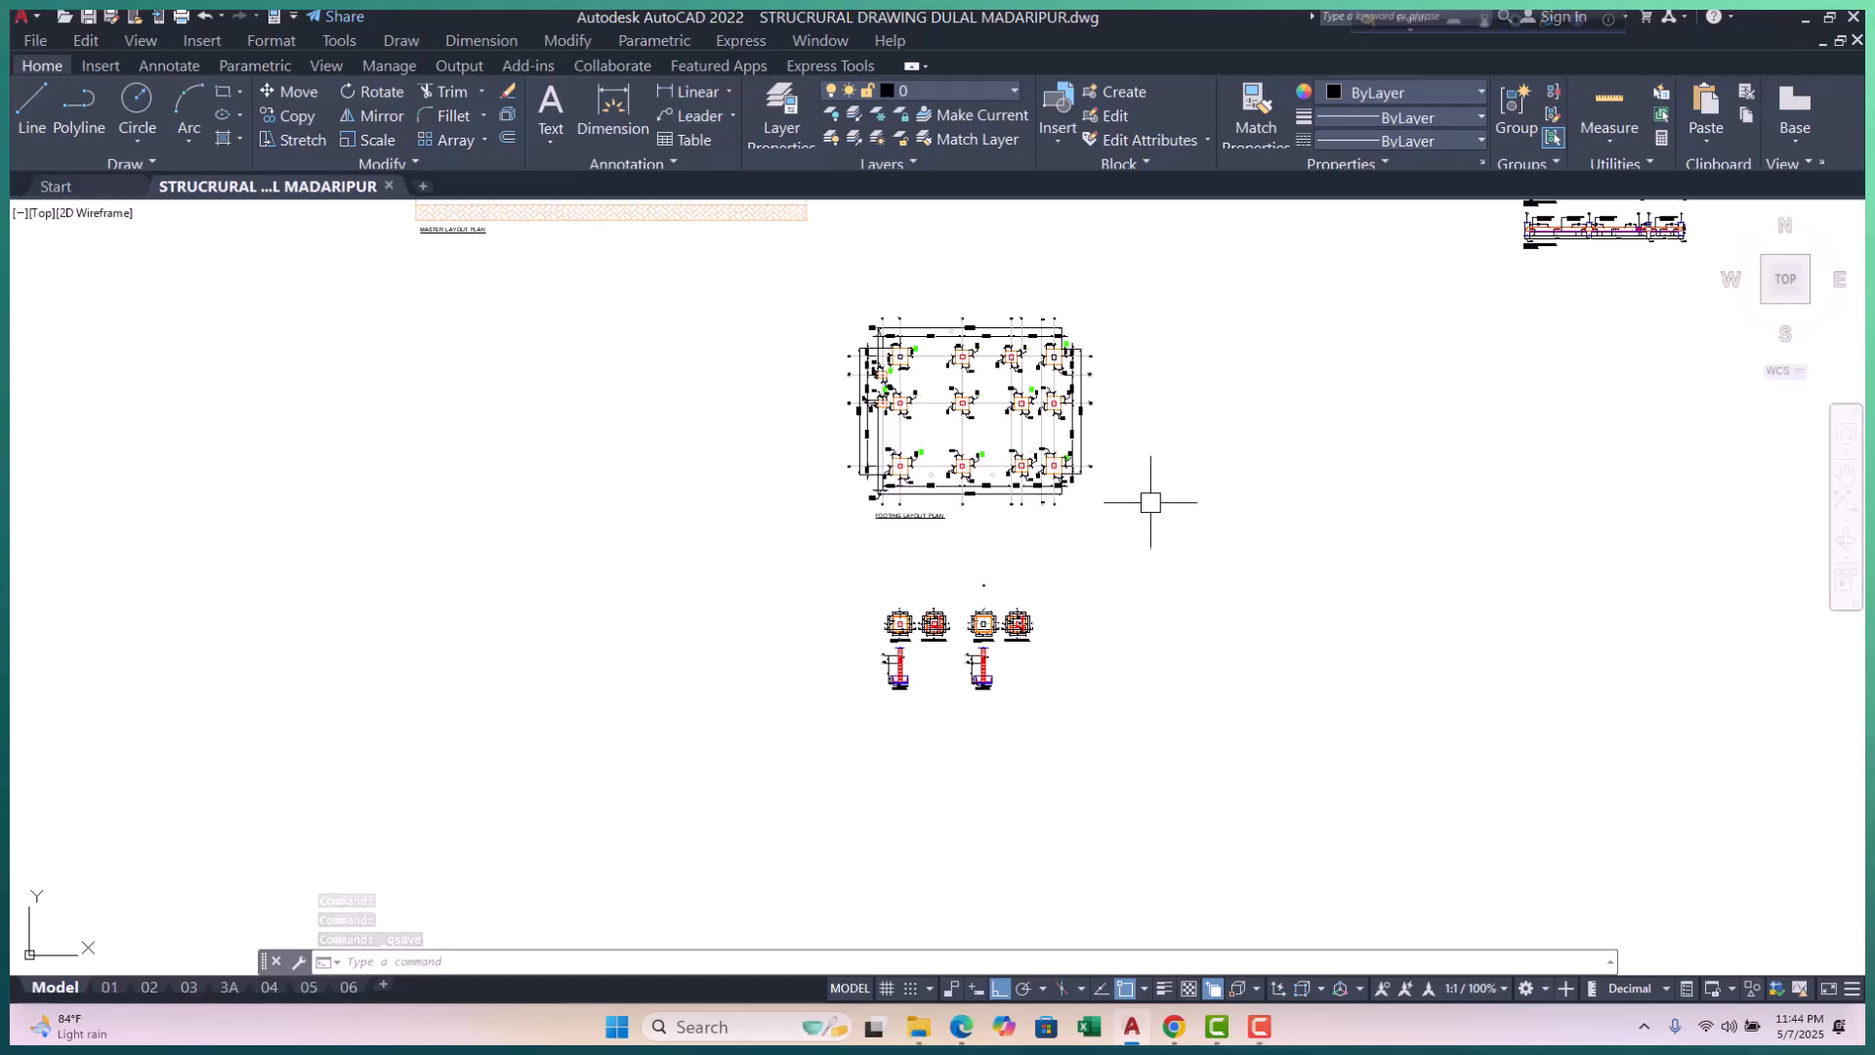
pyautogui.click(1807, 16)
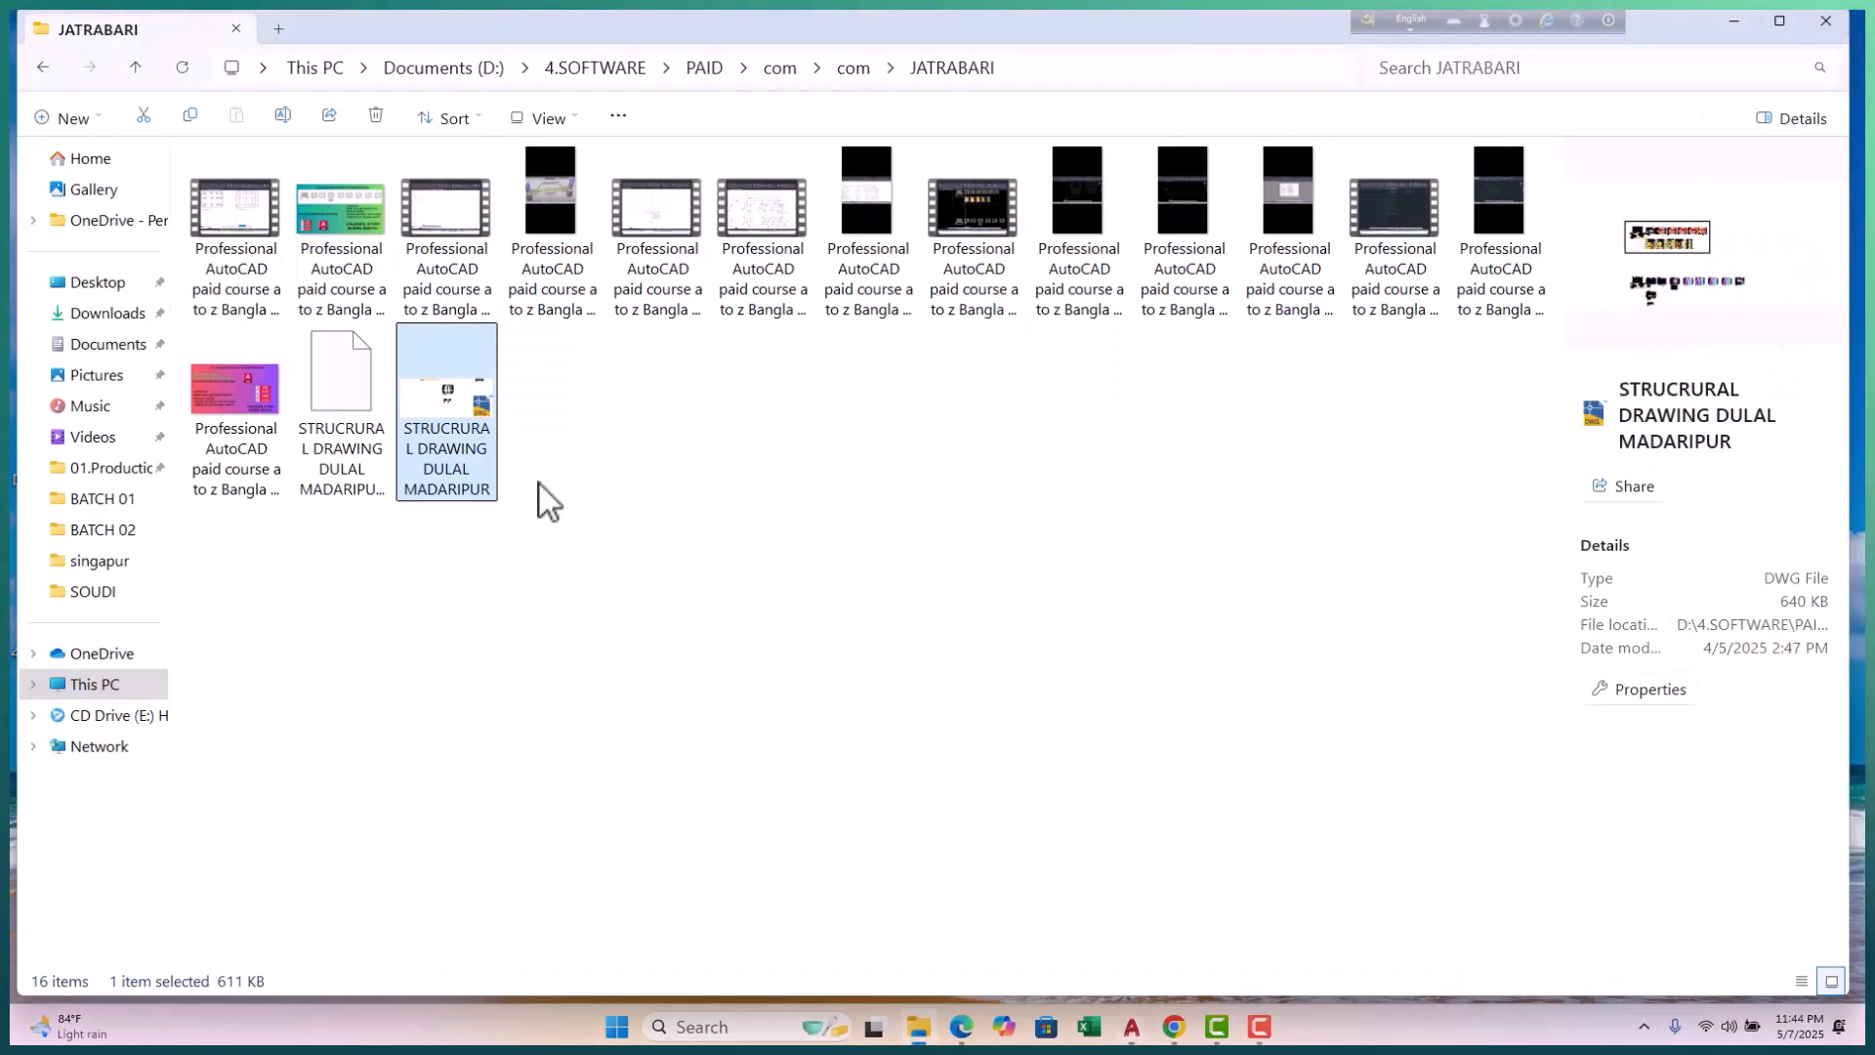
pyautogui.click(136, 69)
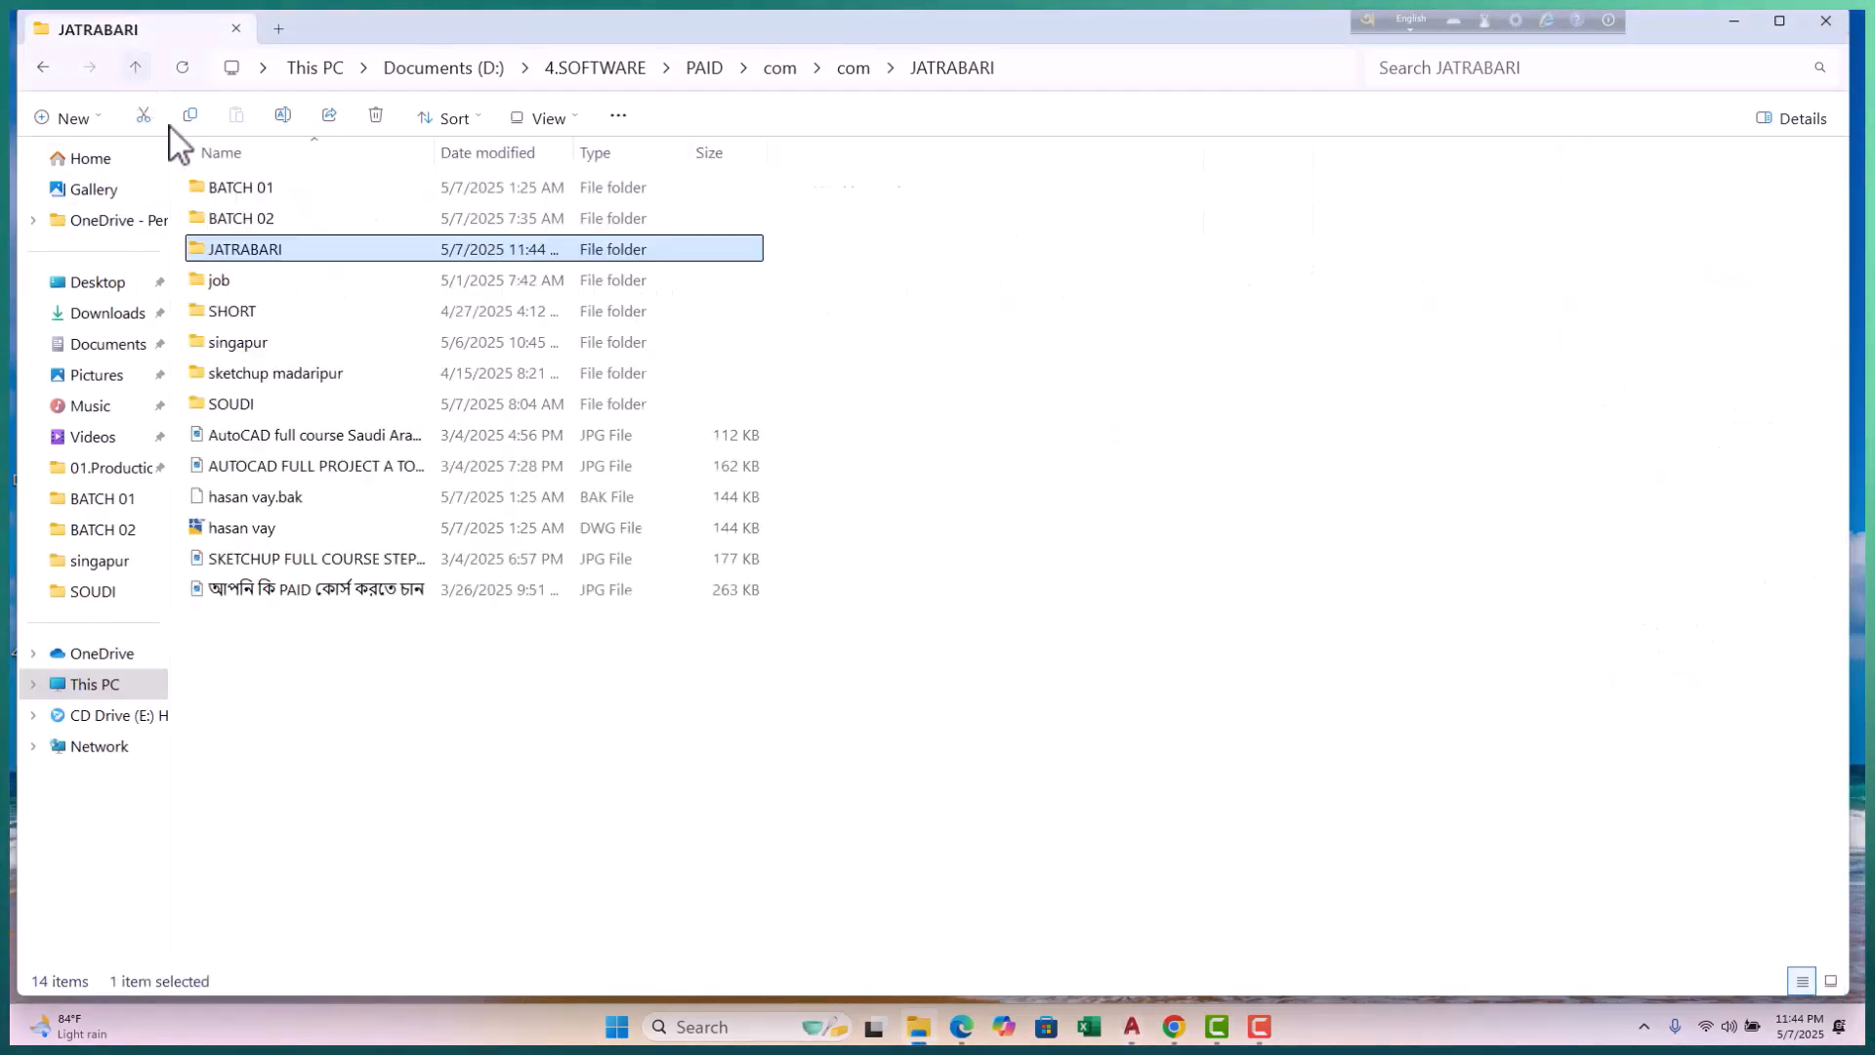
pyautogui.doubleClick(269, 528)
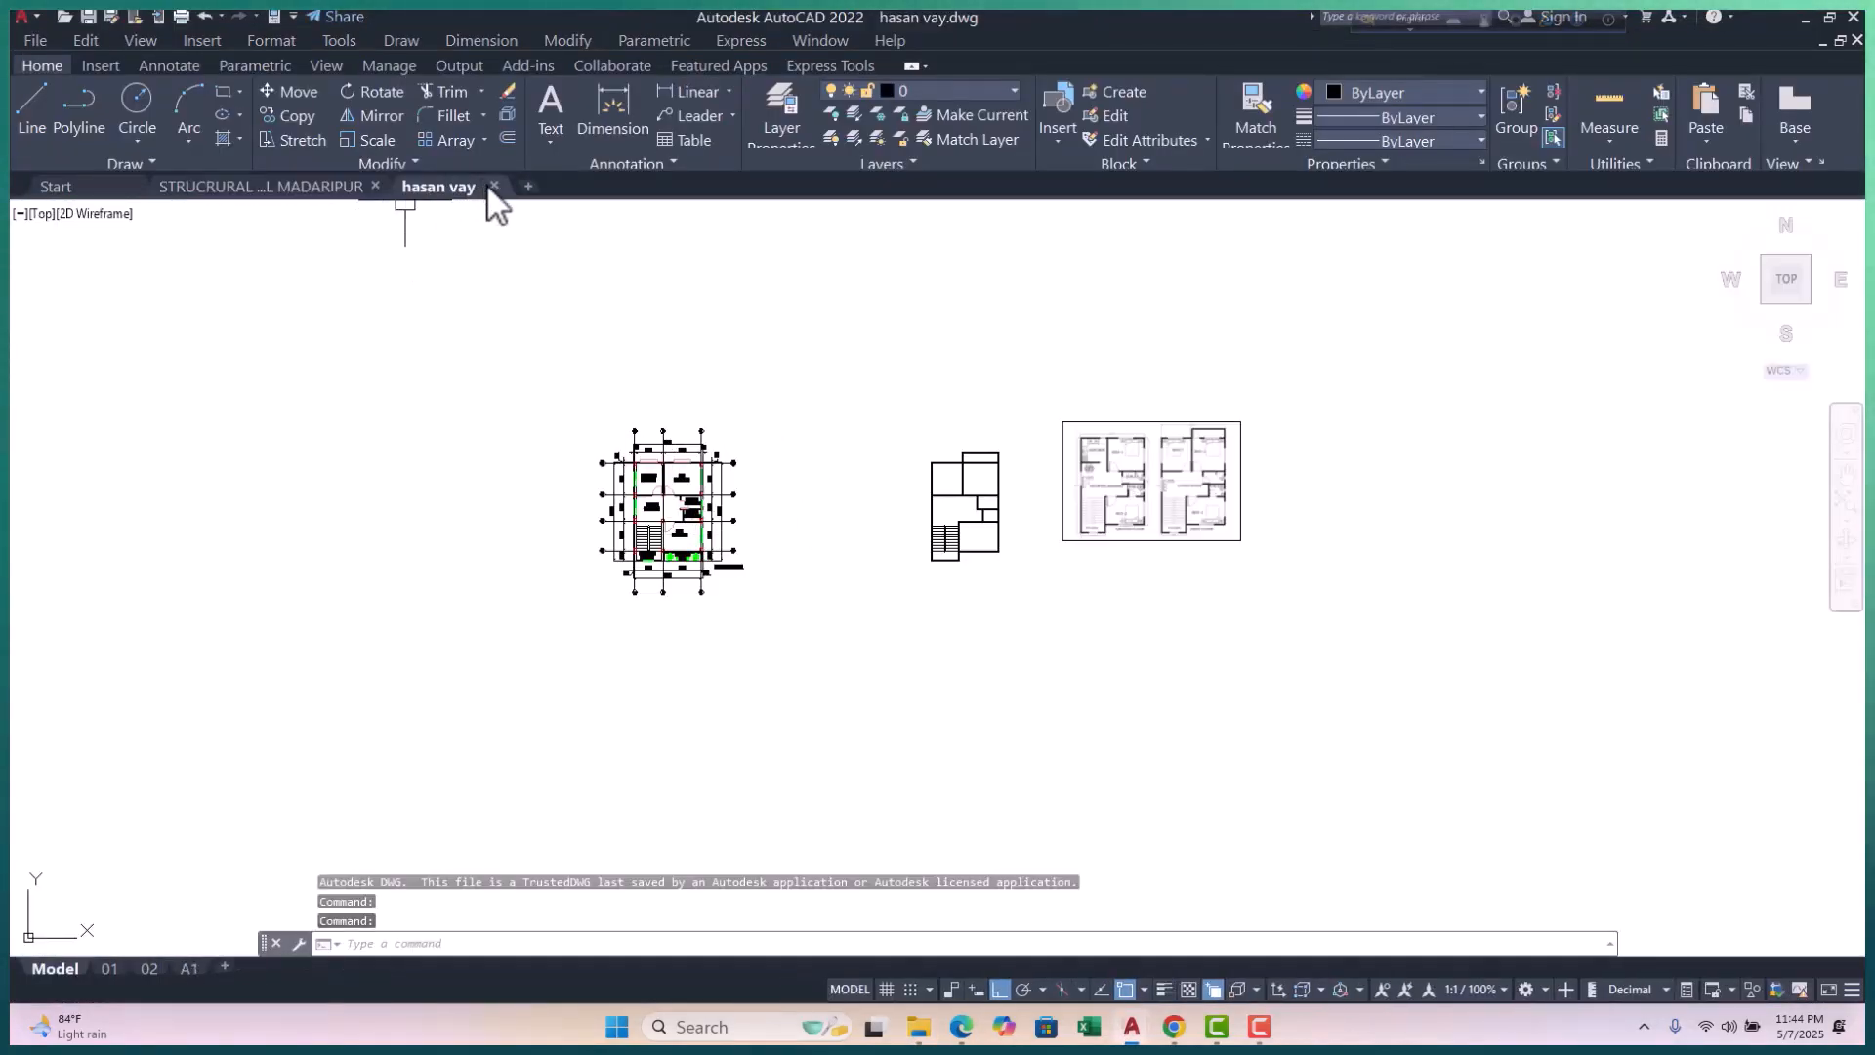
pyautogui.click(495, 187)
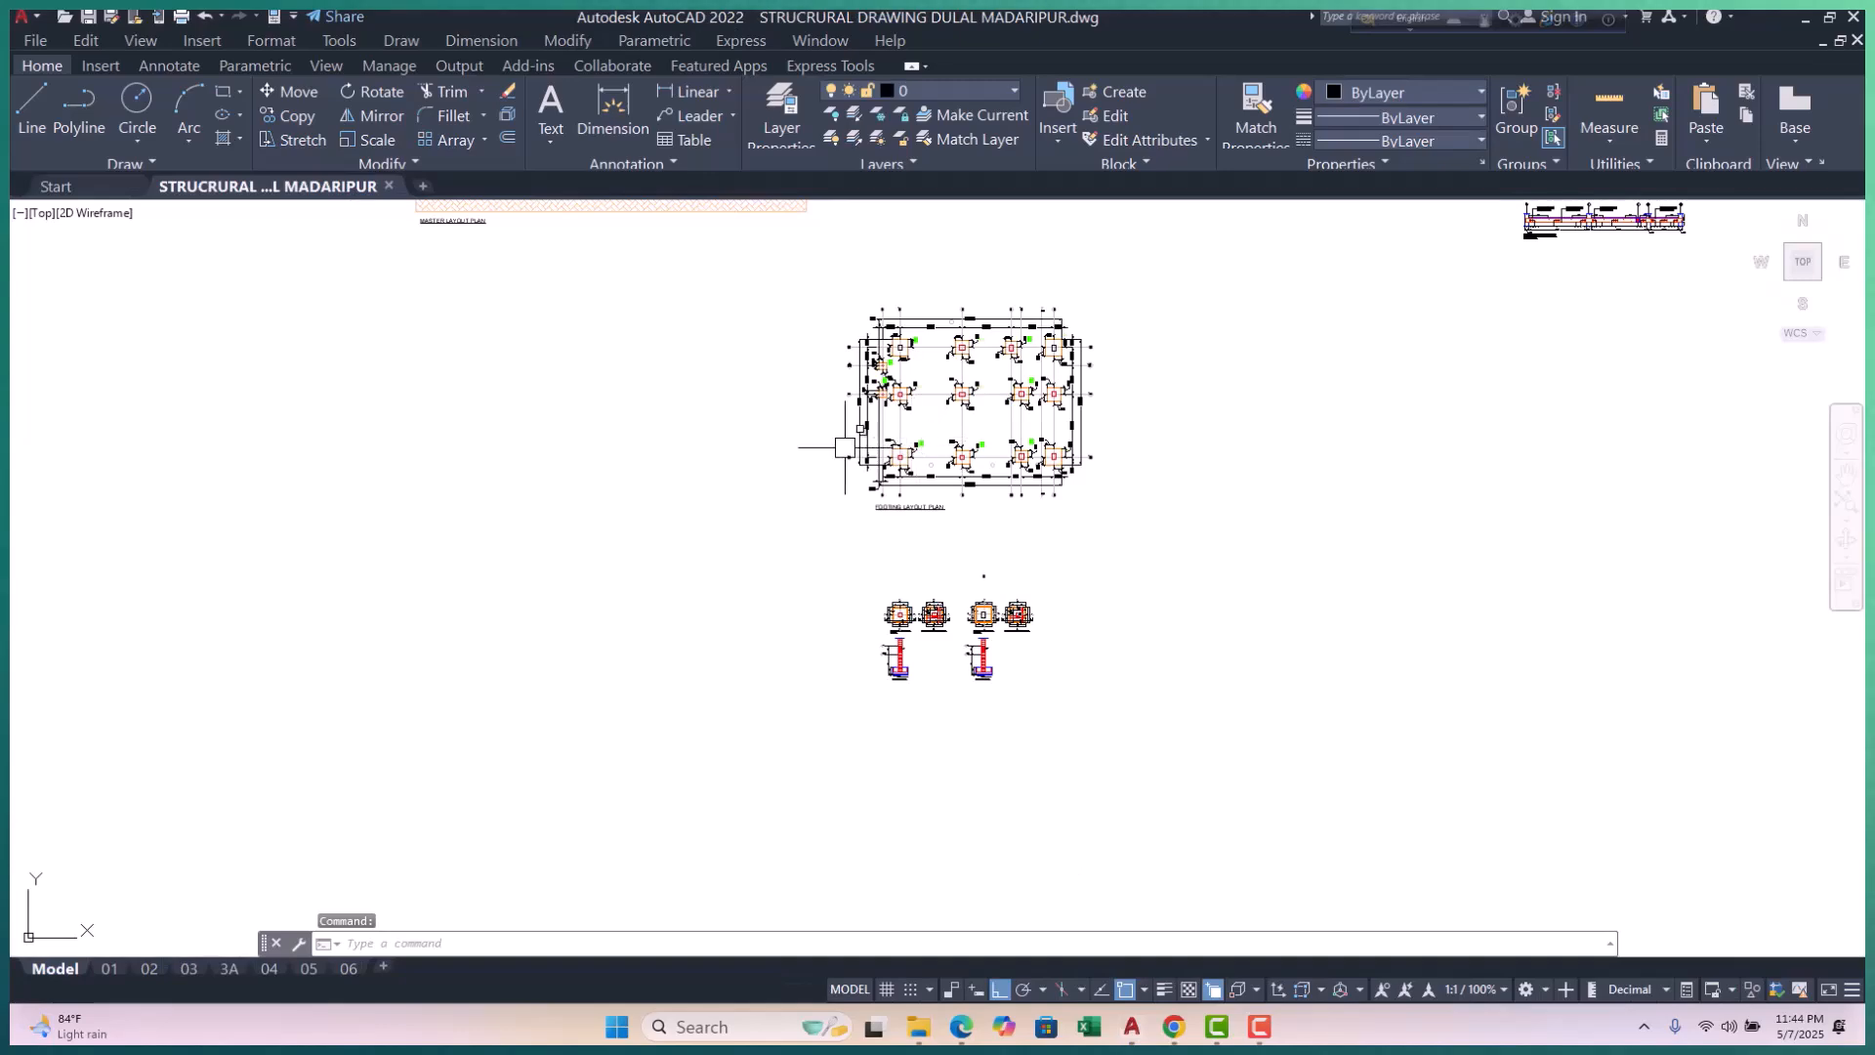
# Step: Open the 02 Singapore structure drawing (7-08-2024) from the 4.SOFTWARE folder and dismiss the missing references notice
pyautogui.click(1806, 17)
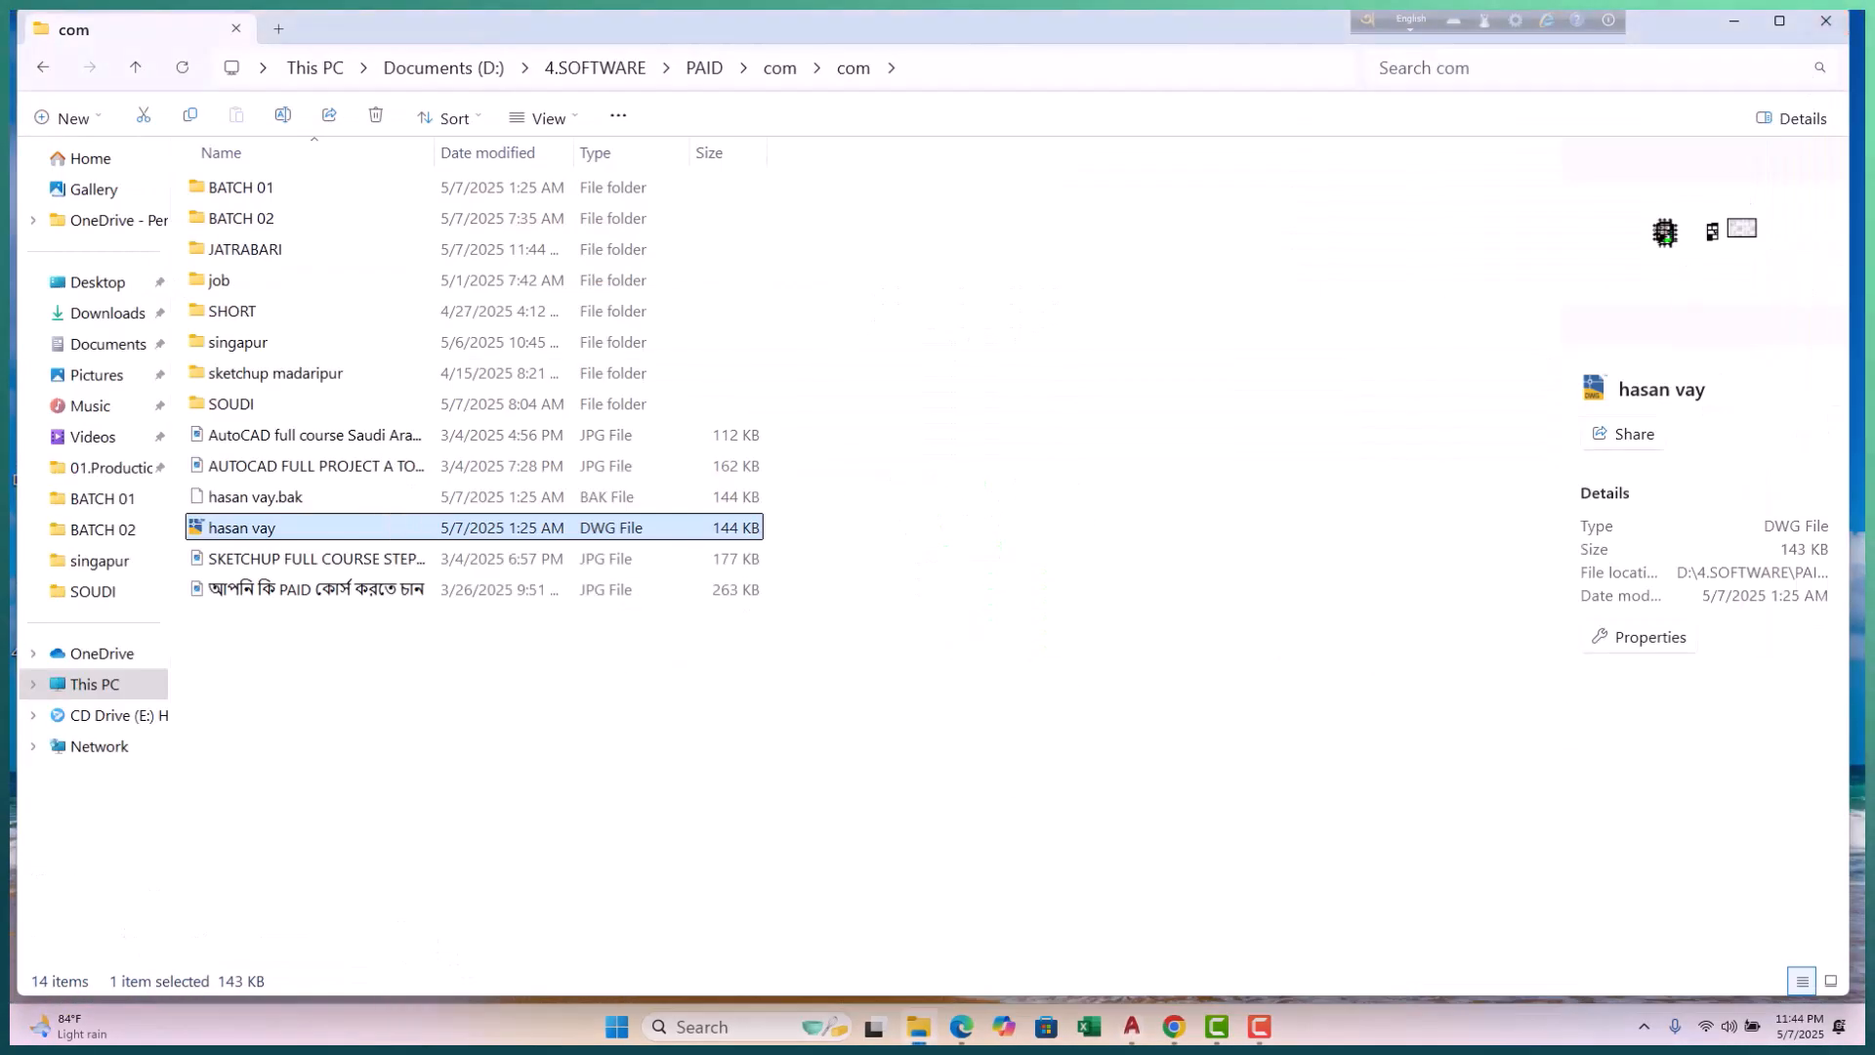
pyautogui.click(135, 68)
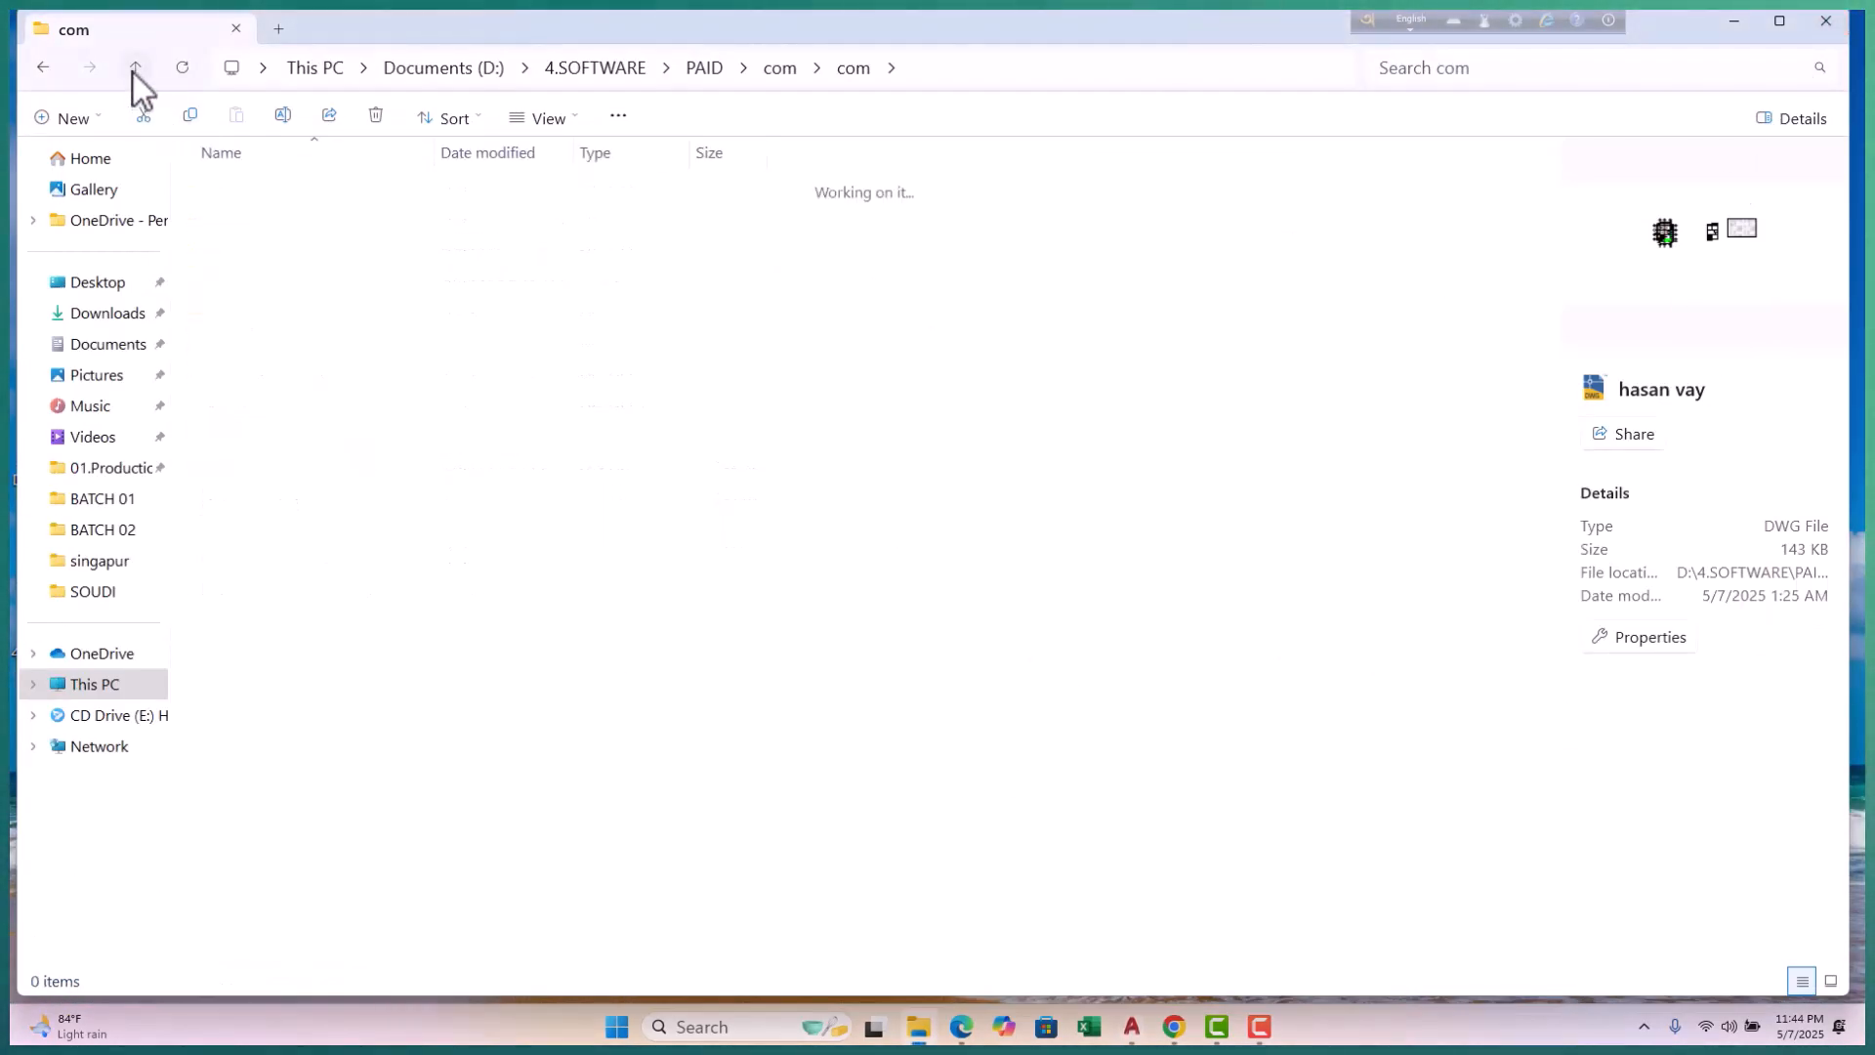
pyautogui.click(136, 68)
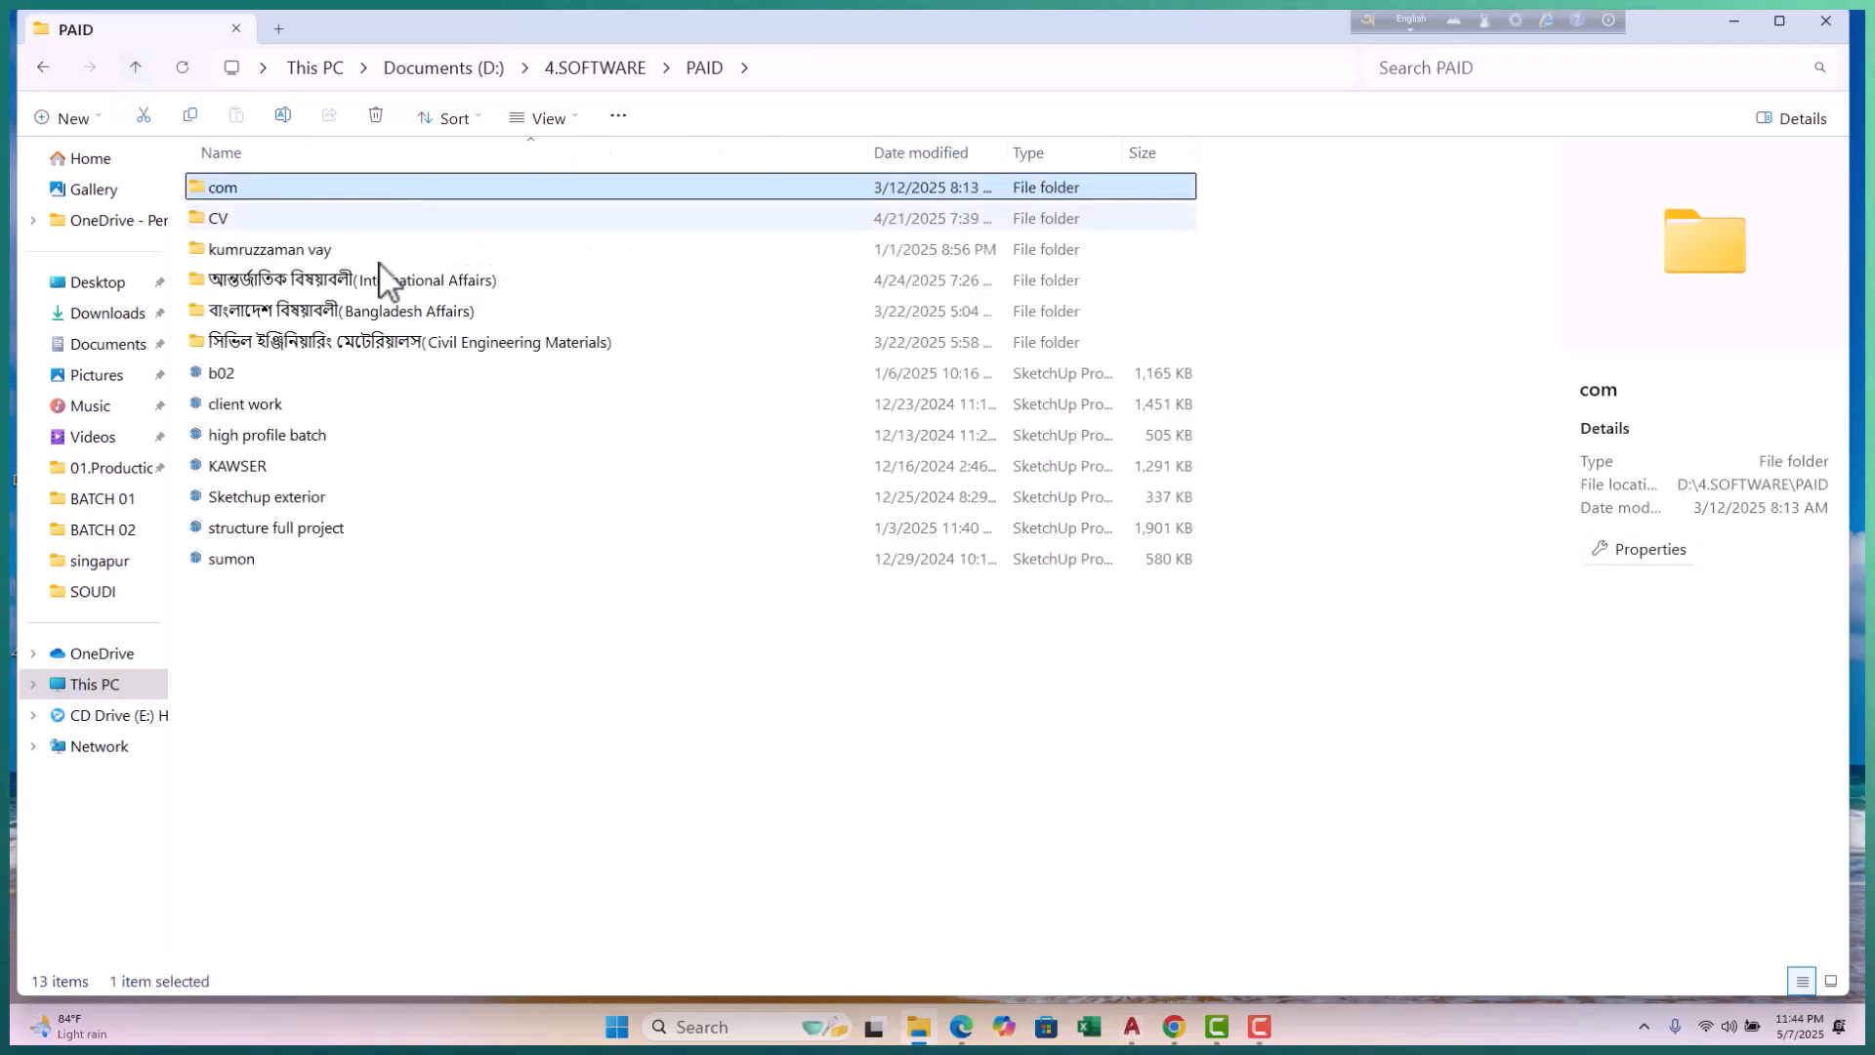
pyautogui.click(136, 69)
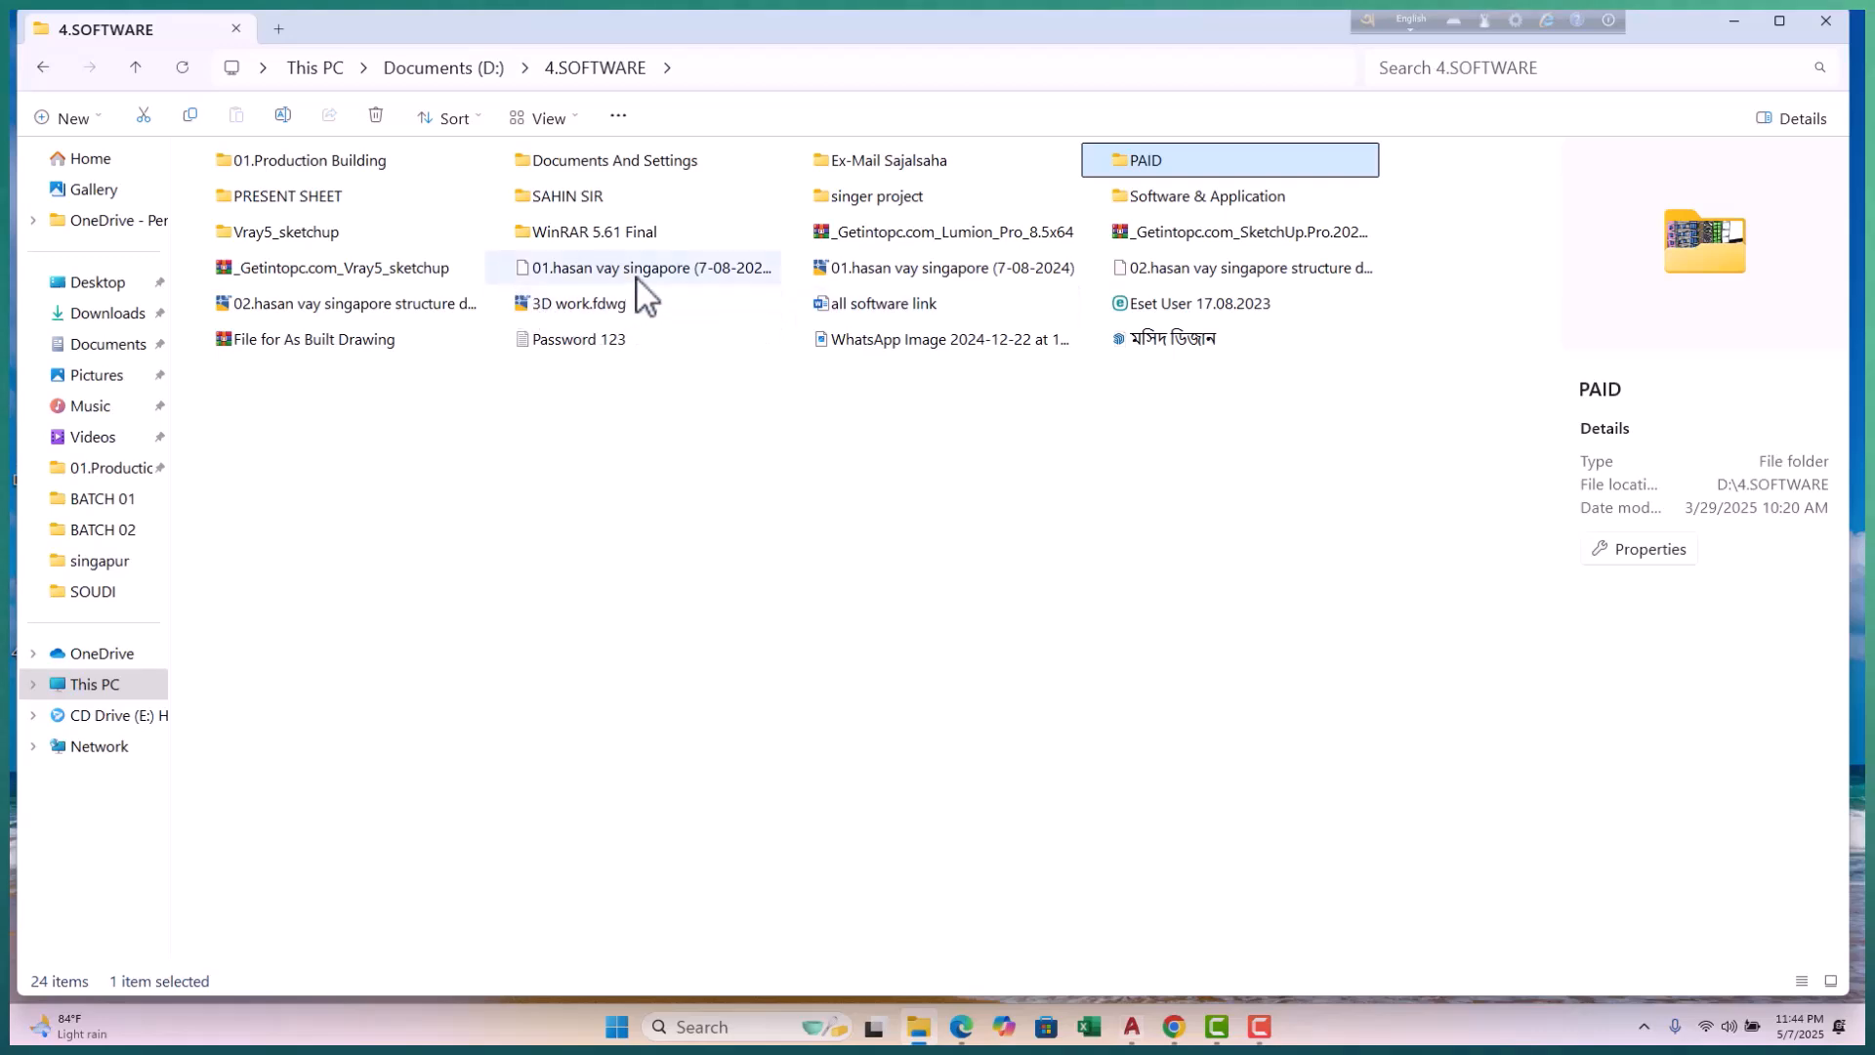
pyautogui.doubleClick(429, 313)
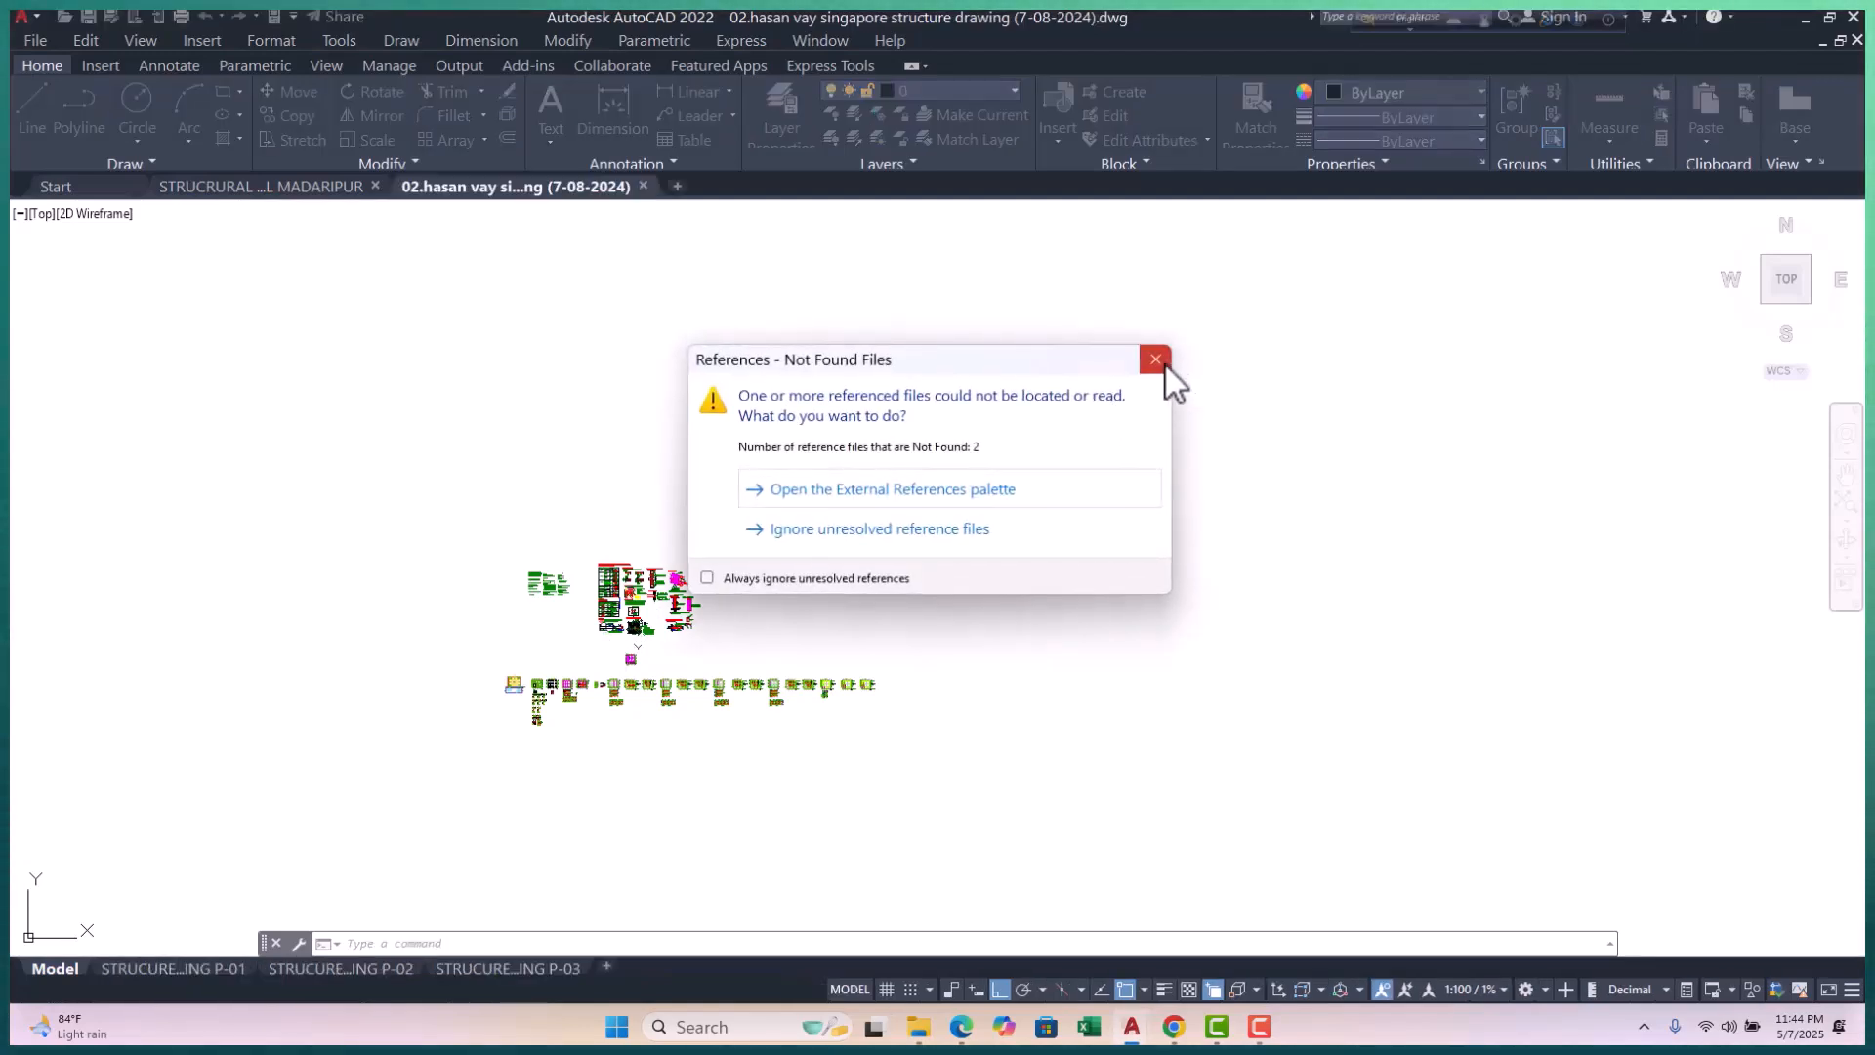
pyautogui.click(1163, 363)
# Step: Copy the notes, schedules and typical detail drawings above the row of plans to the clipboard
pyautogui.scroll(4, 742, 586)
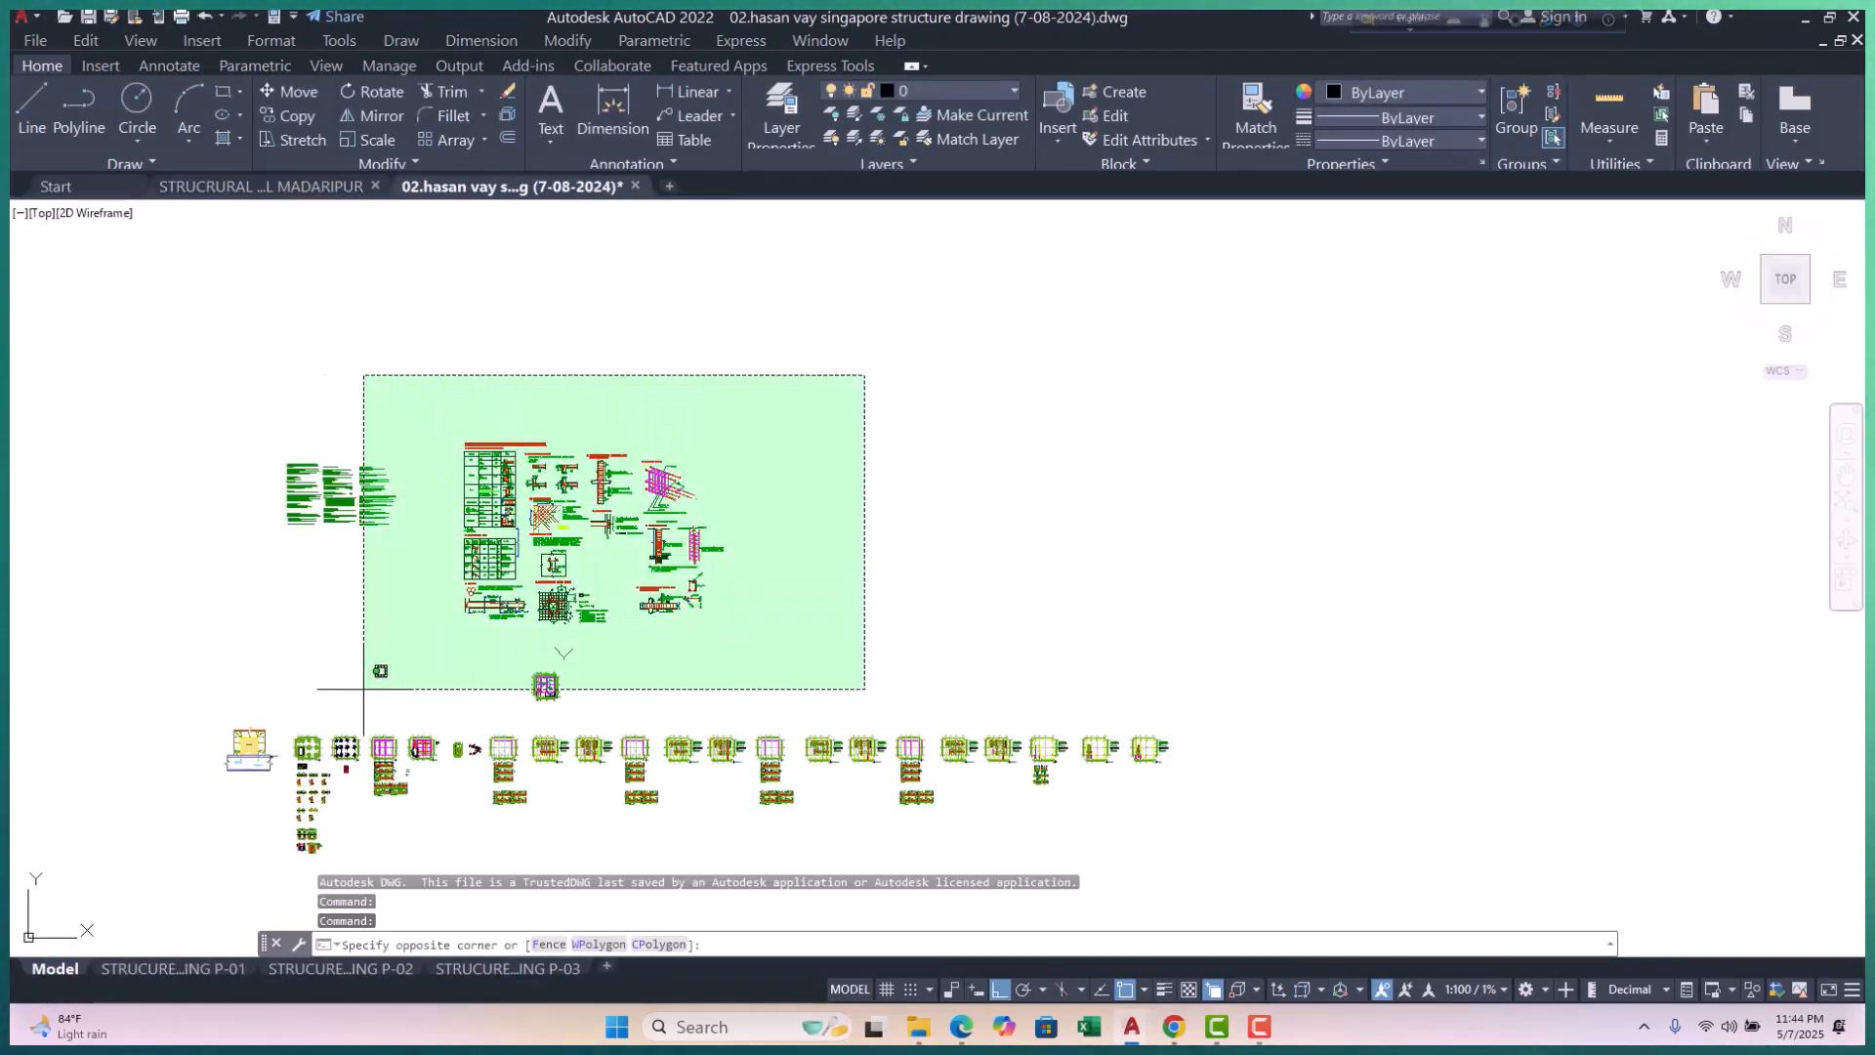
pyautogui.click(220, 632)
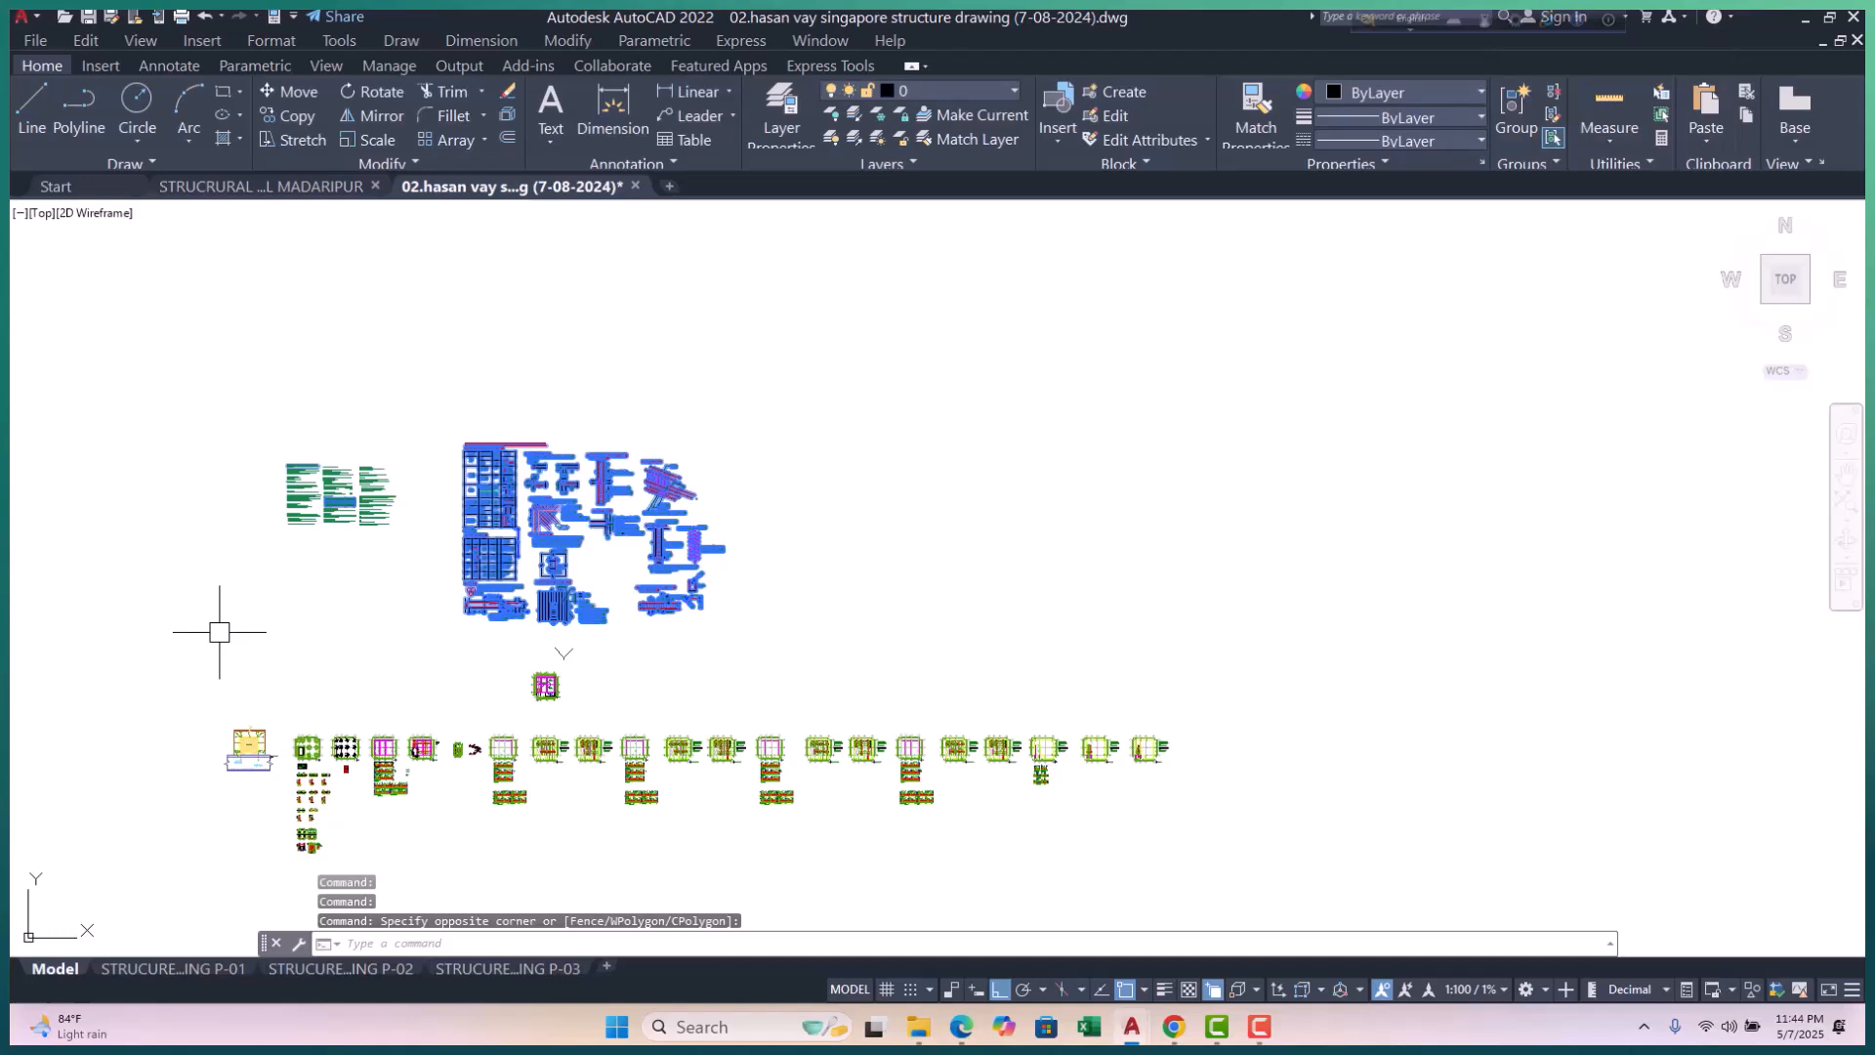
pyautogui.click(829, 377)
pyautogui.click(209, 647)
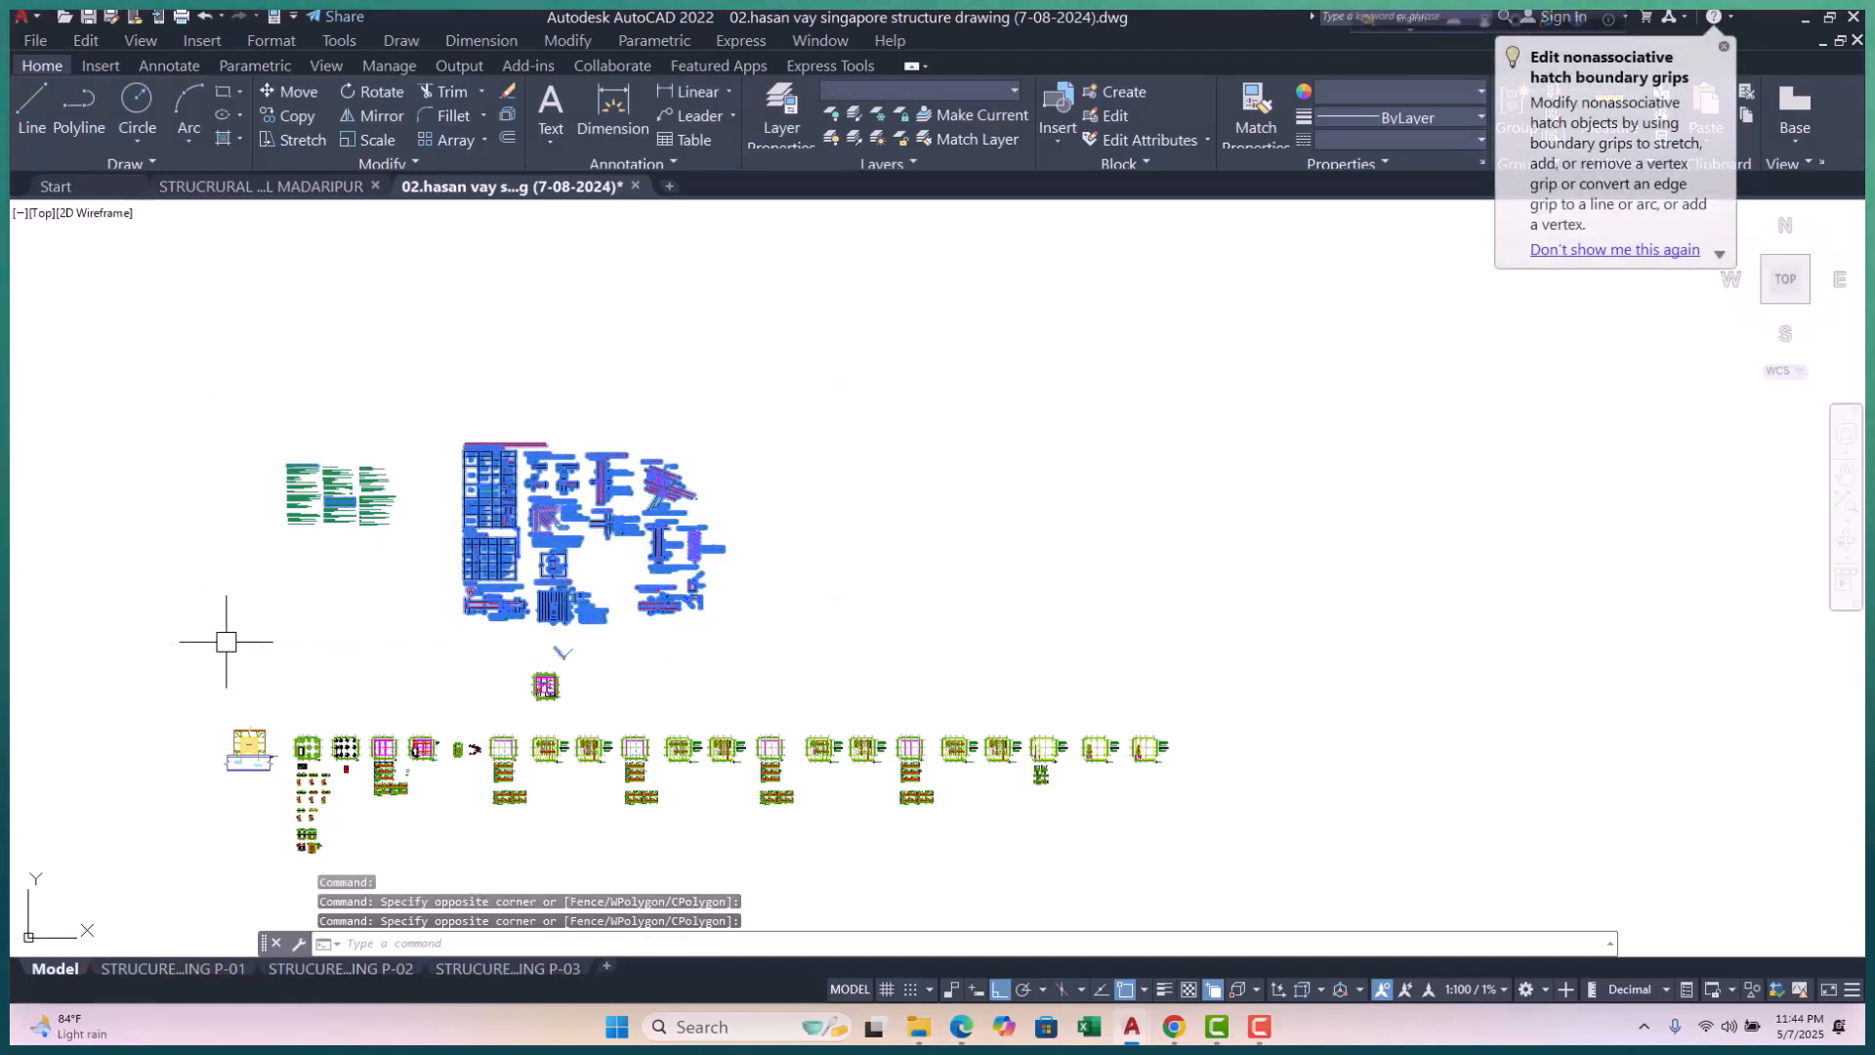
pyautogui.hotkey('ctrl', 'c')
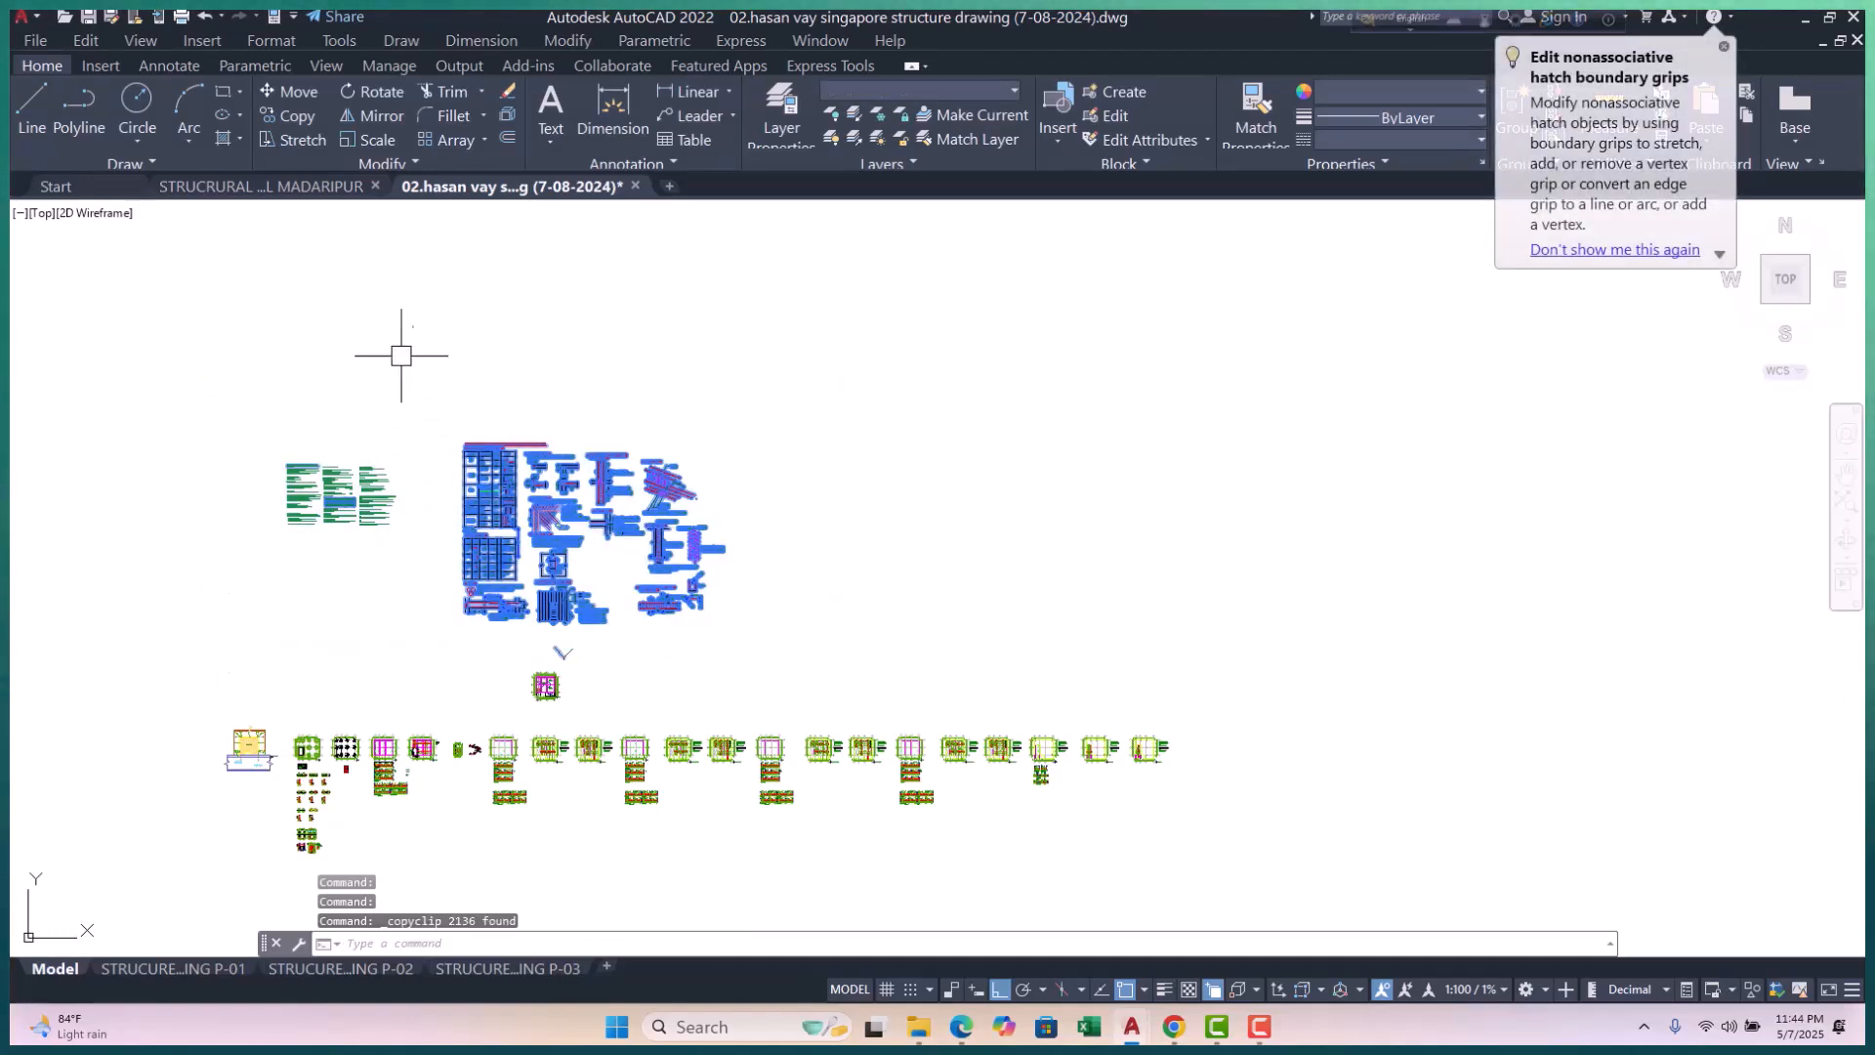
# Step: Switch to the STRUCRURAL DRAWING DULAL MADARIPUR drawing and paste the copied notes, schedules and typical details beside the framed set of plans
pyautogui.click(239, 188)
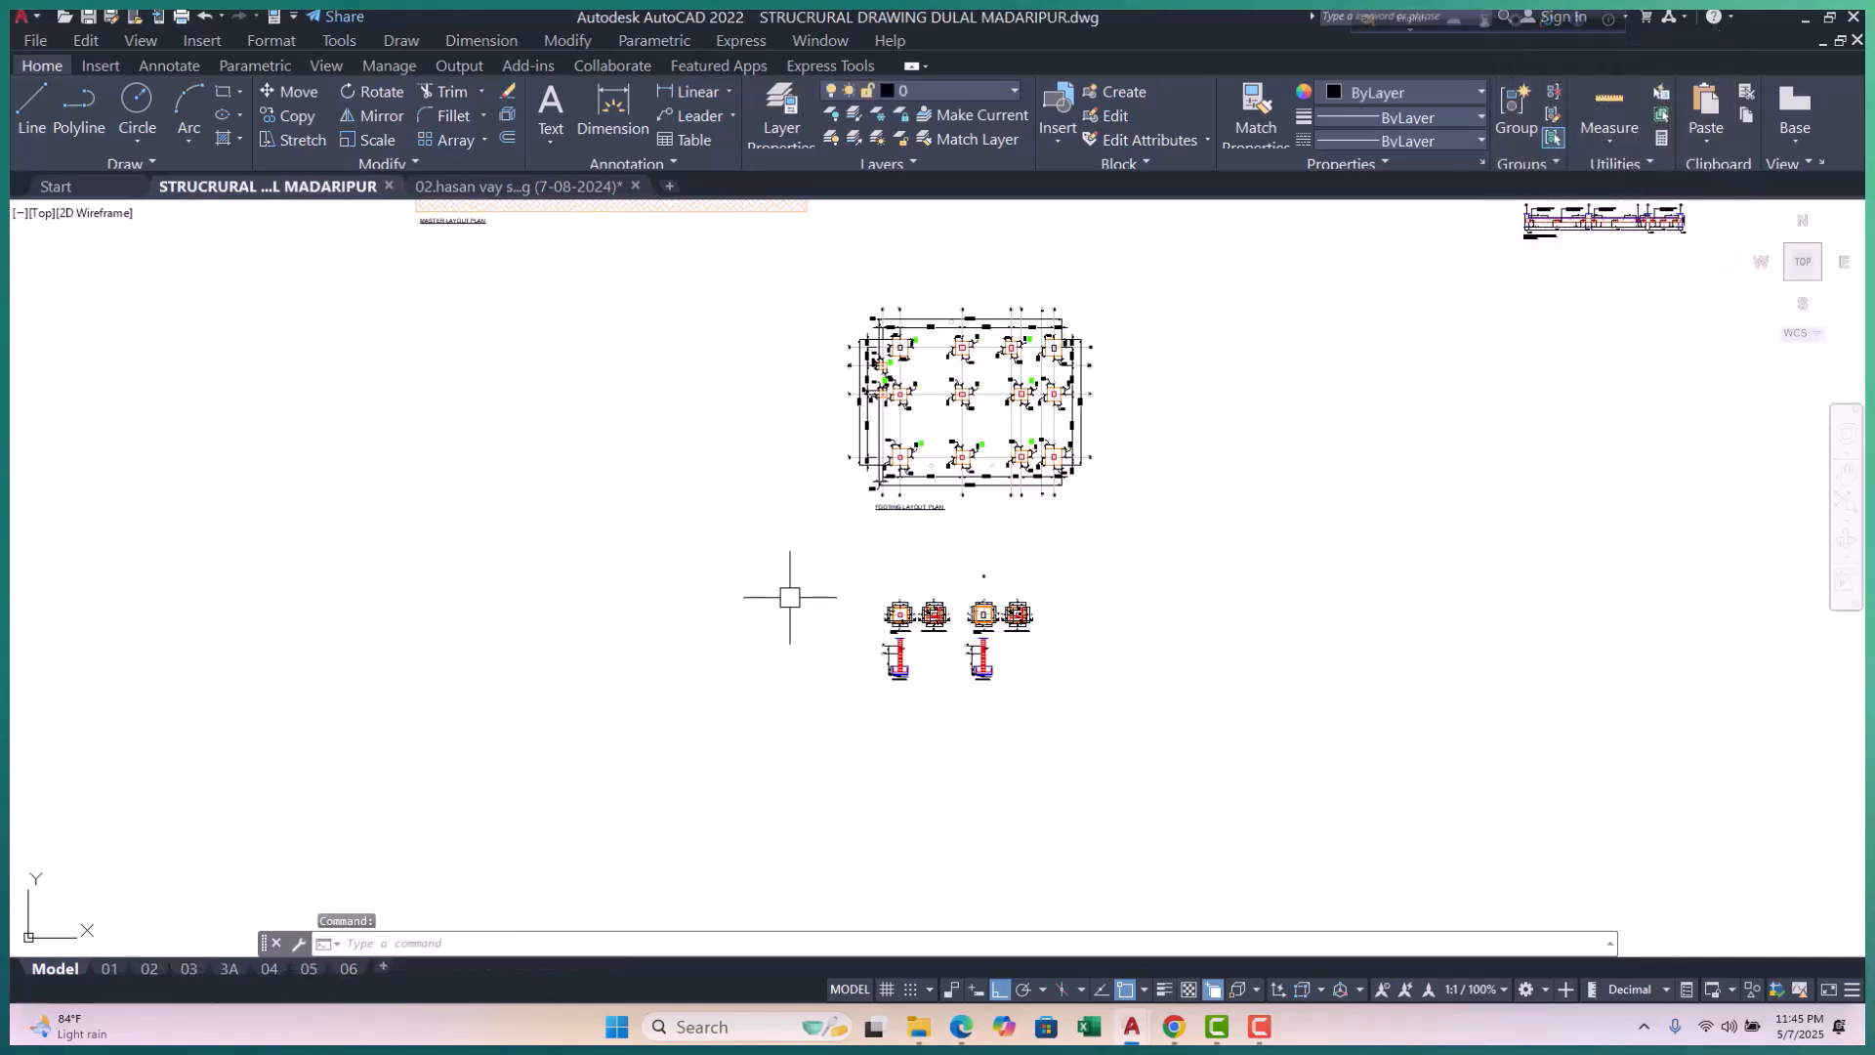
pyautogui.click(699, 532)
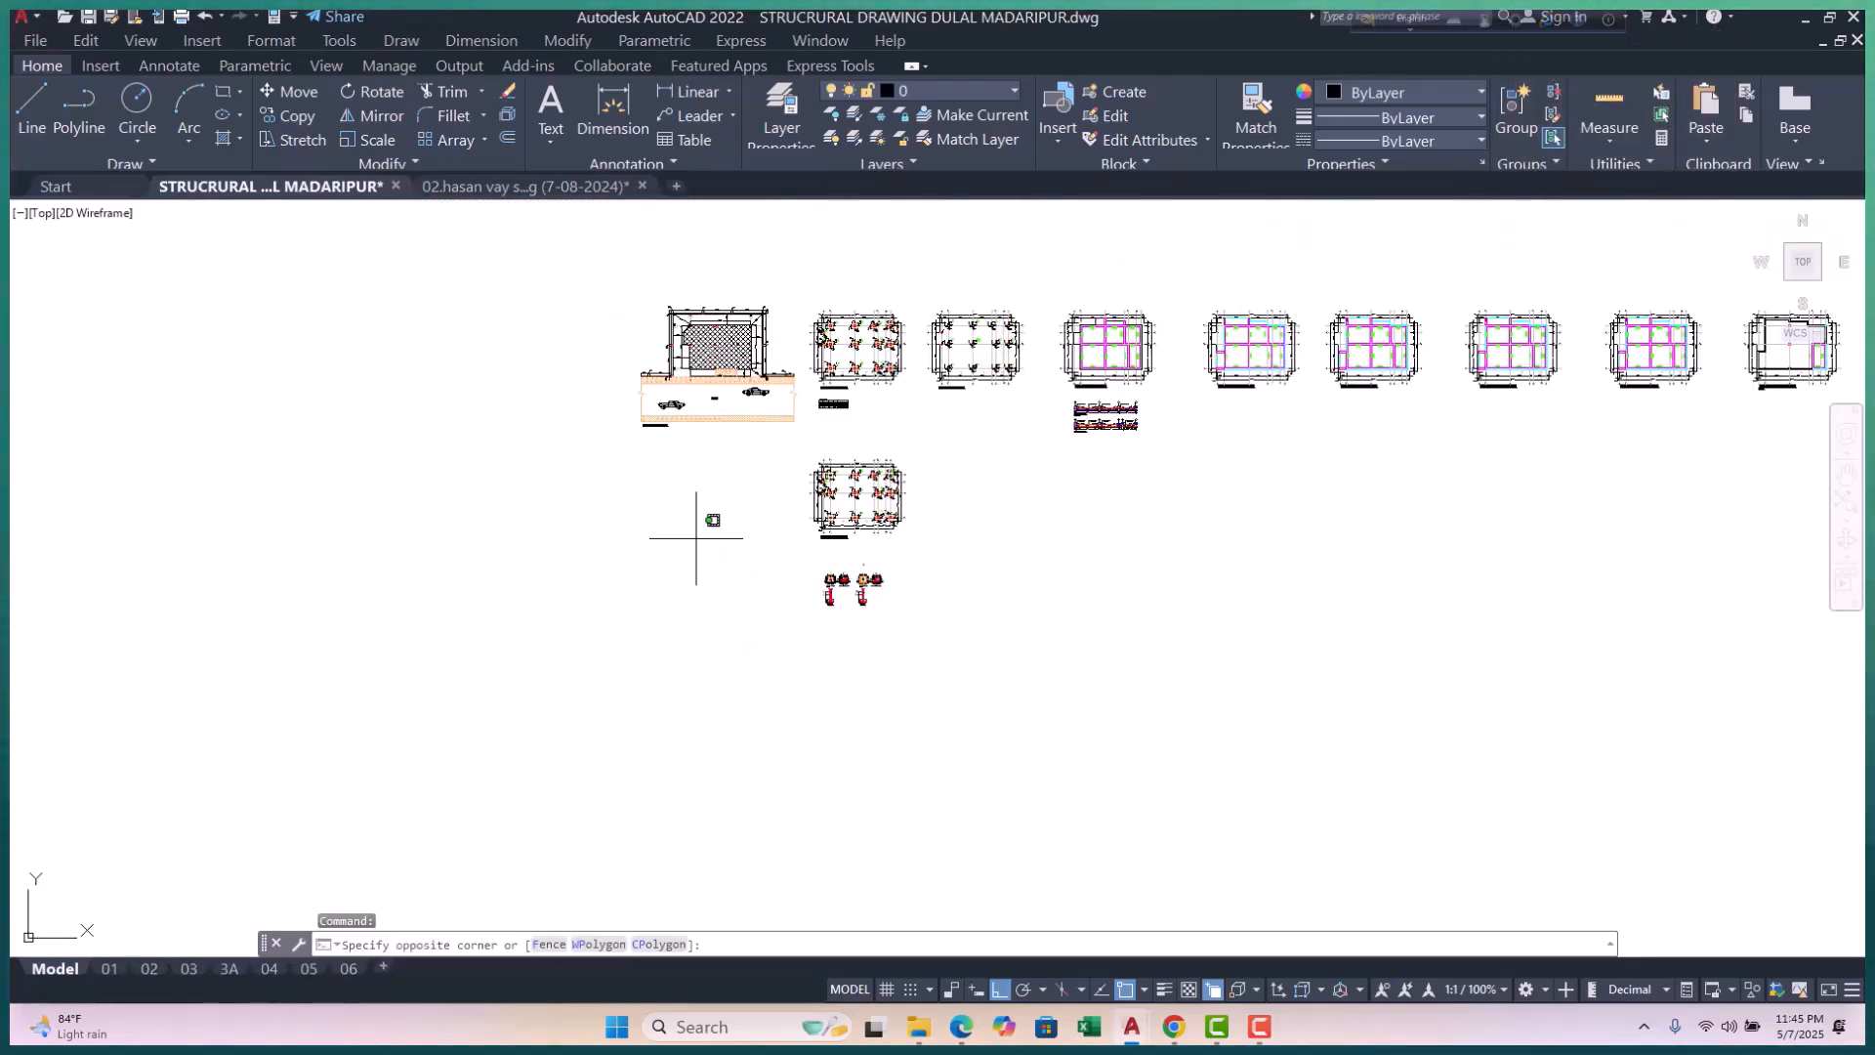
pyautogui.scroll(-4, 696, 537)
pyautogui.hotkey('ctrl', 'v')
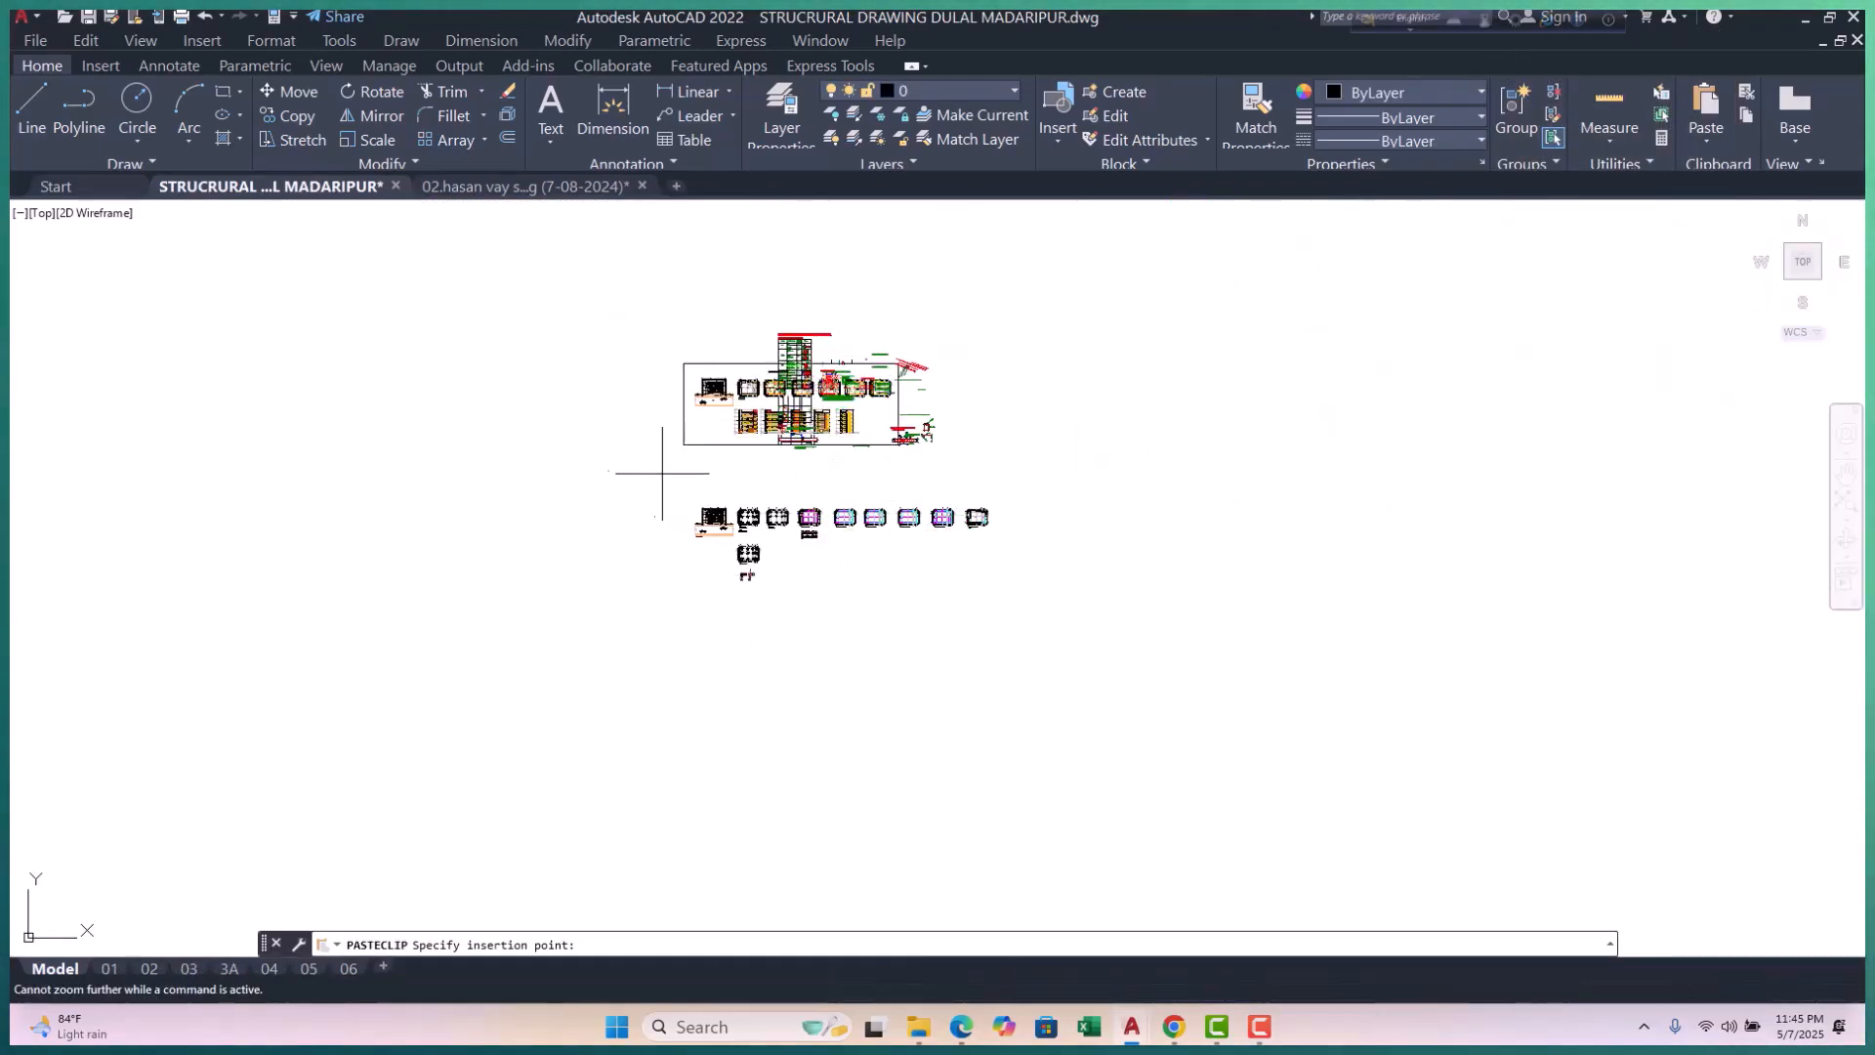
pyautogui.moveTo(599, 502); pyautogui.dragTo(467, 633, button='middle')
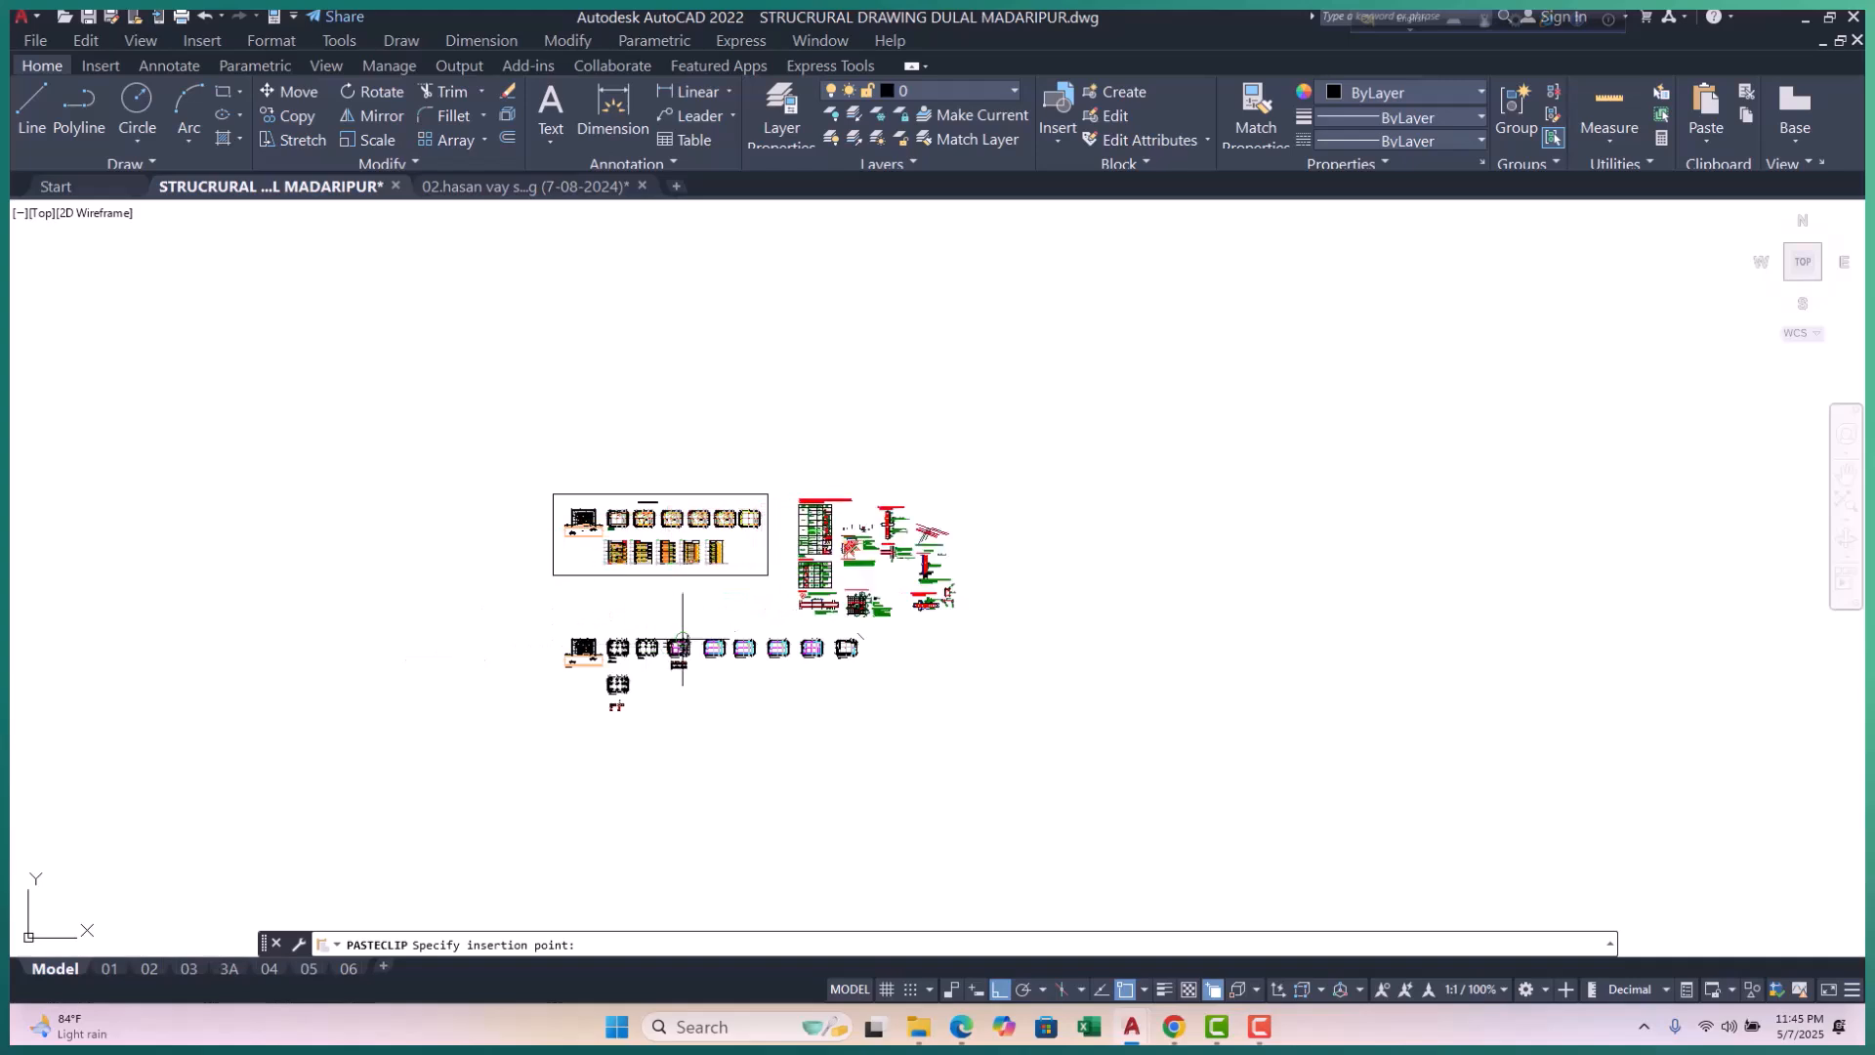
pyautogui.scroll(-2, 799, 584)
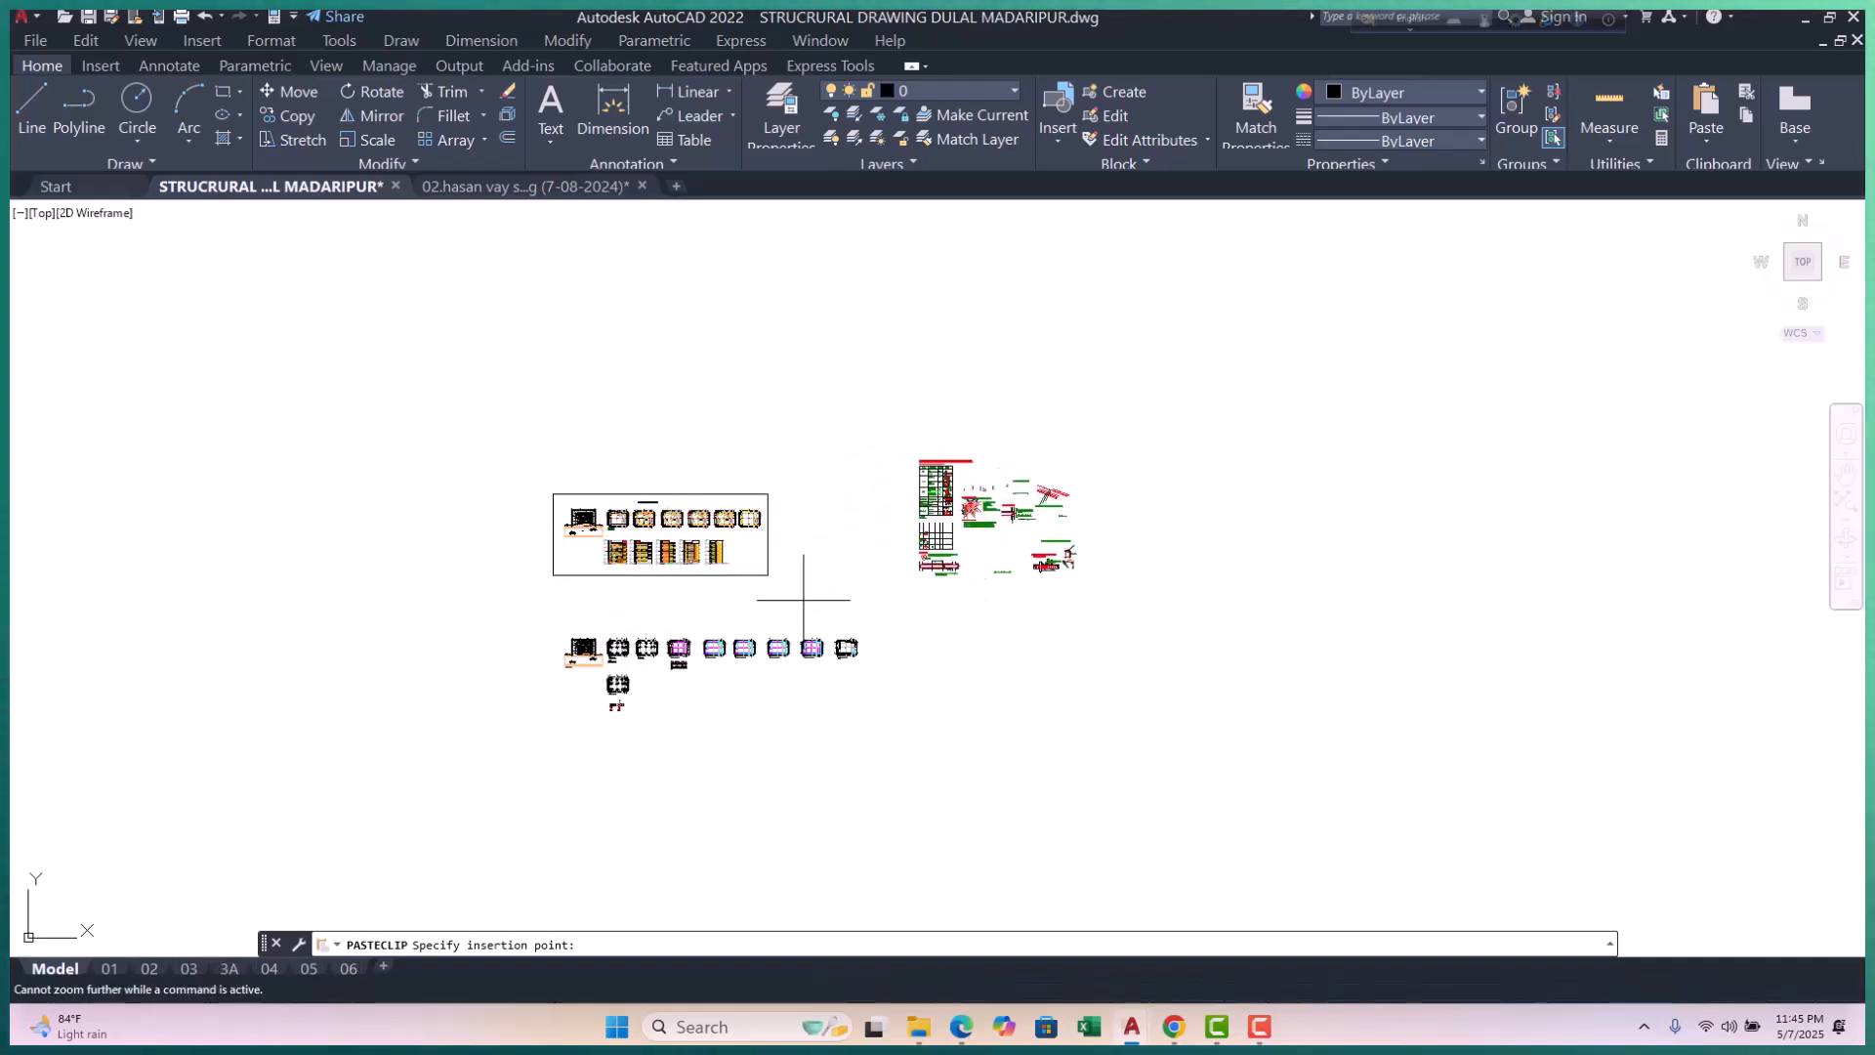
pyautogui.press('Escape')
pyautogui.press('Escape')
# Step: Move the framed set of plans straight up to free the space above the row of structural plans
pyautogui.click(510, 434)
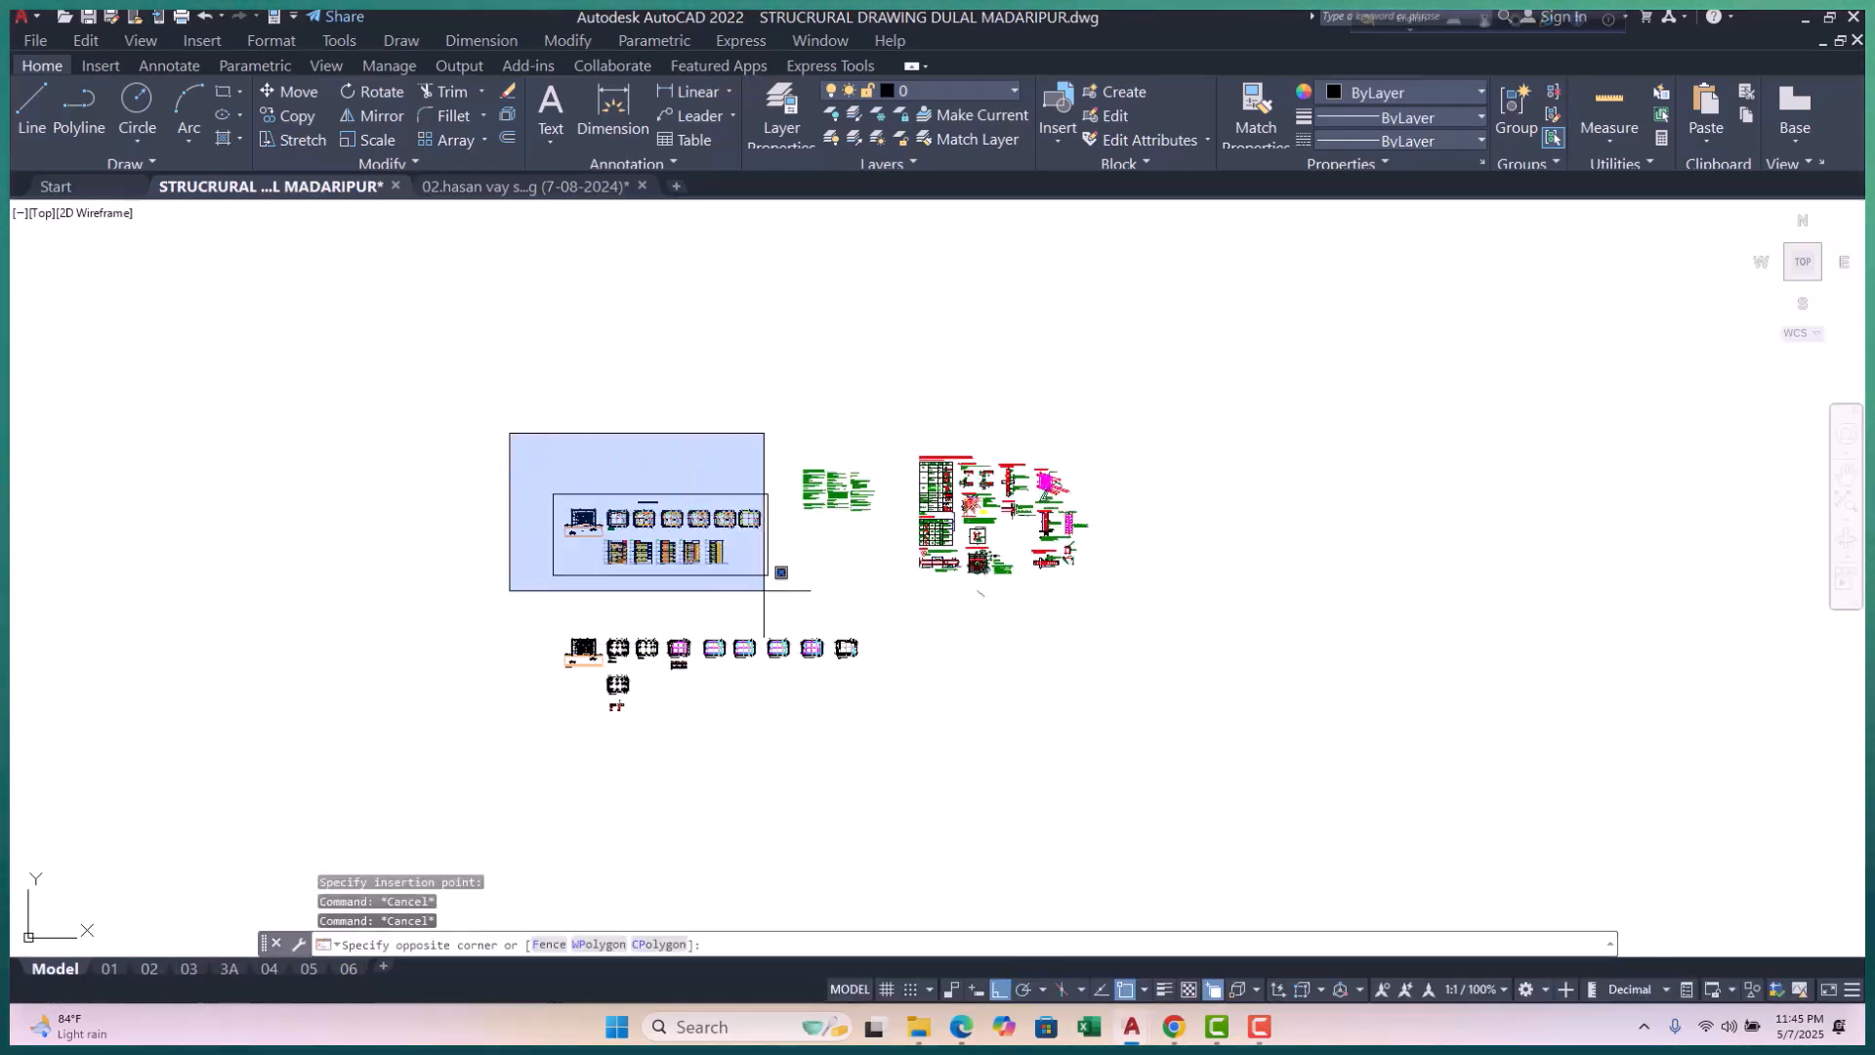
pyautogui.click(796, 596)
pyautogui.write('m')
pyautogui.press('Return')
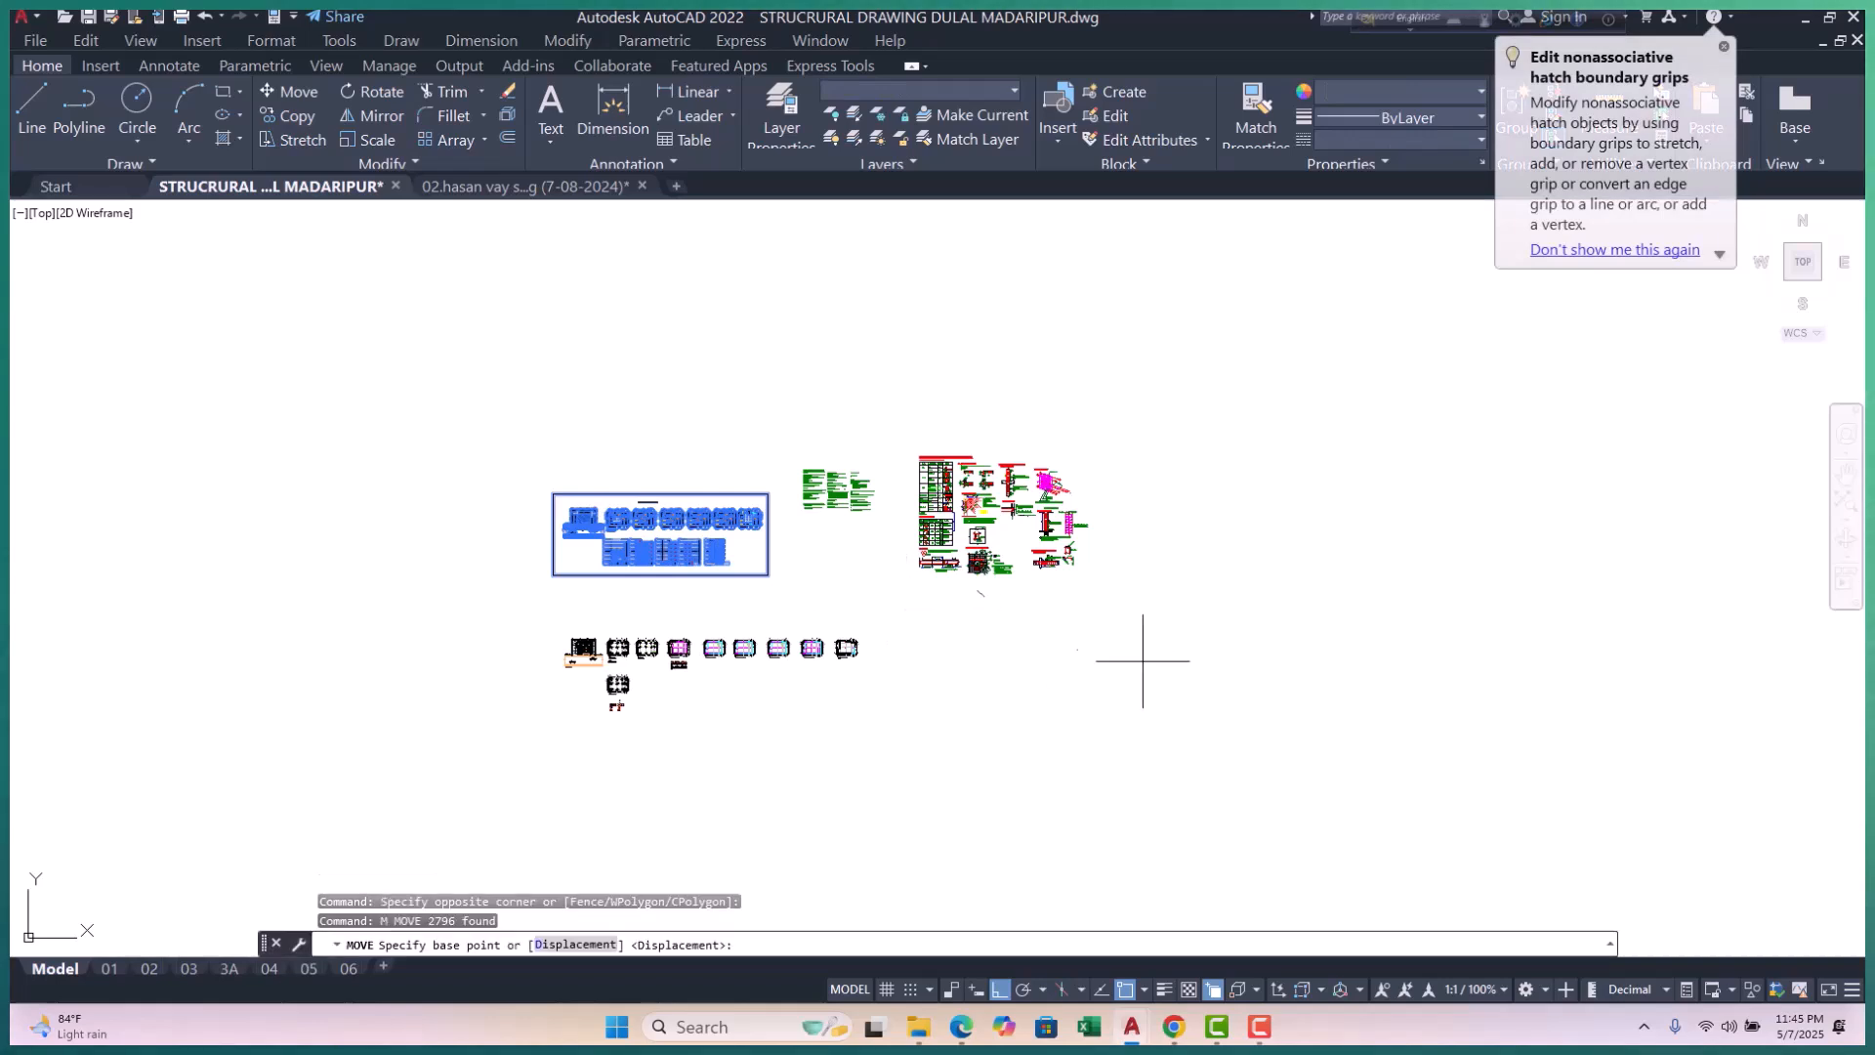
pyautogui.click(1252, 720)
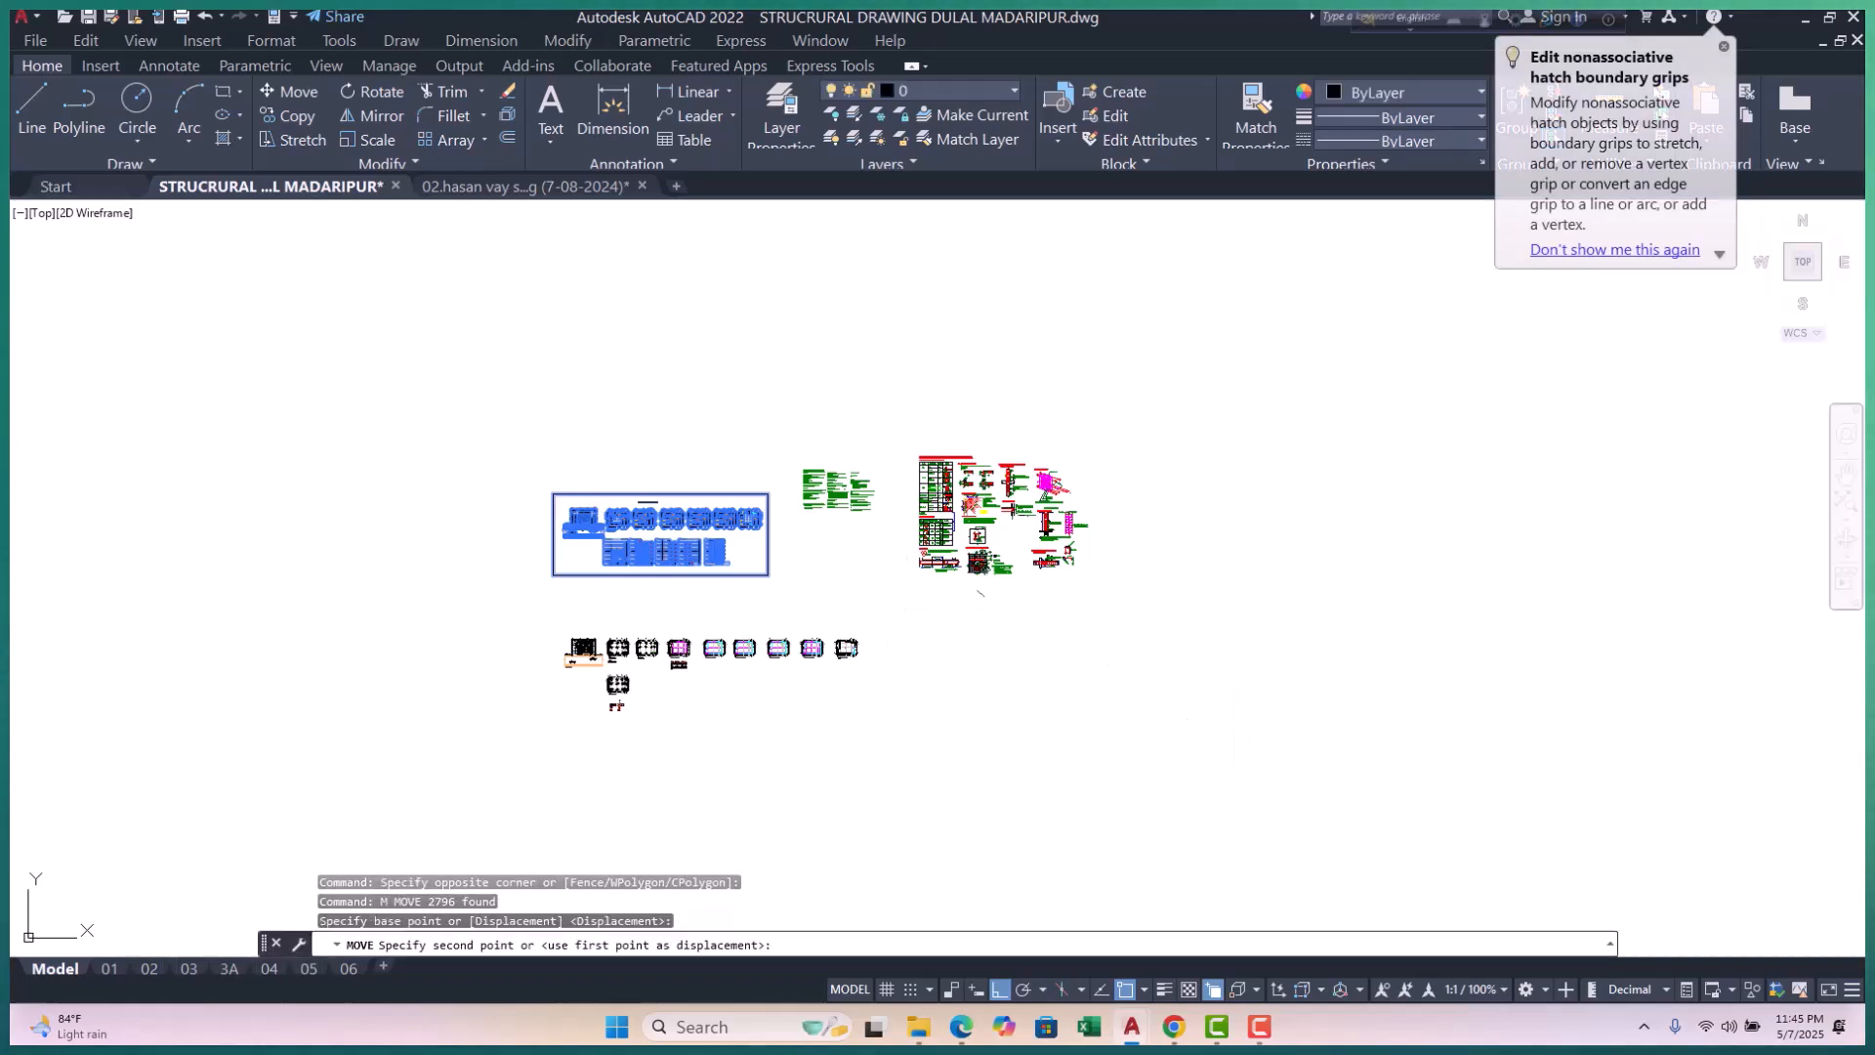
pyautogui.click(1296, 532)
pyautogui.press('Escape')
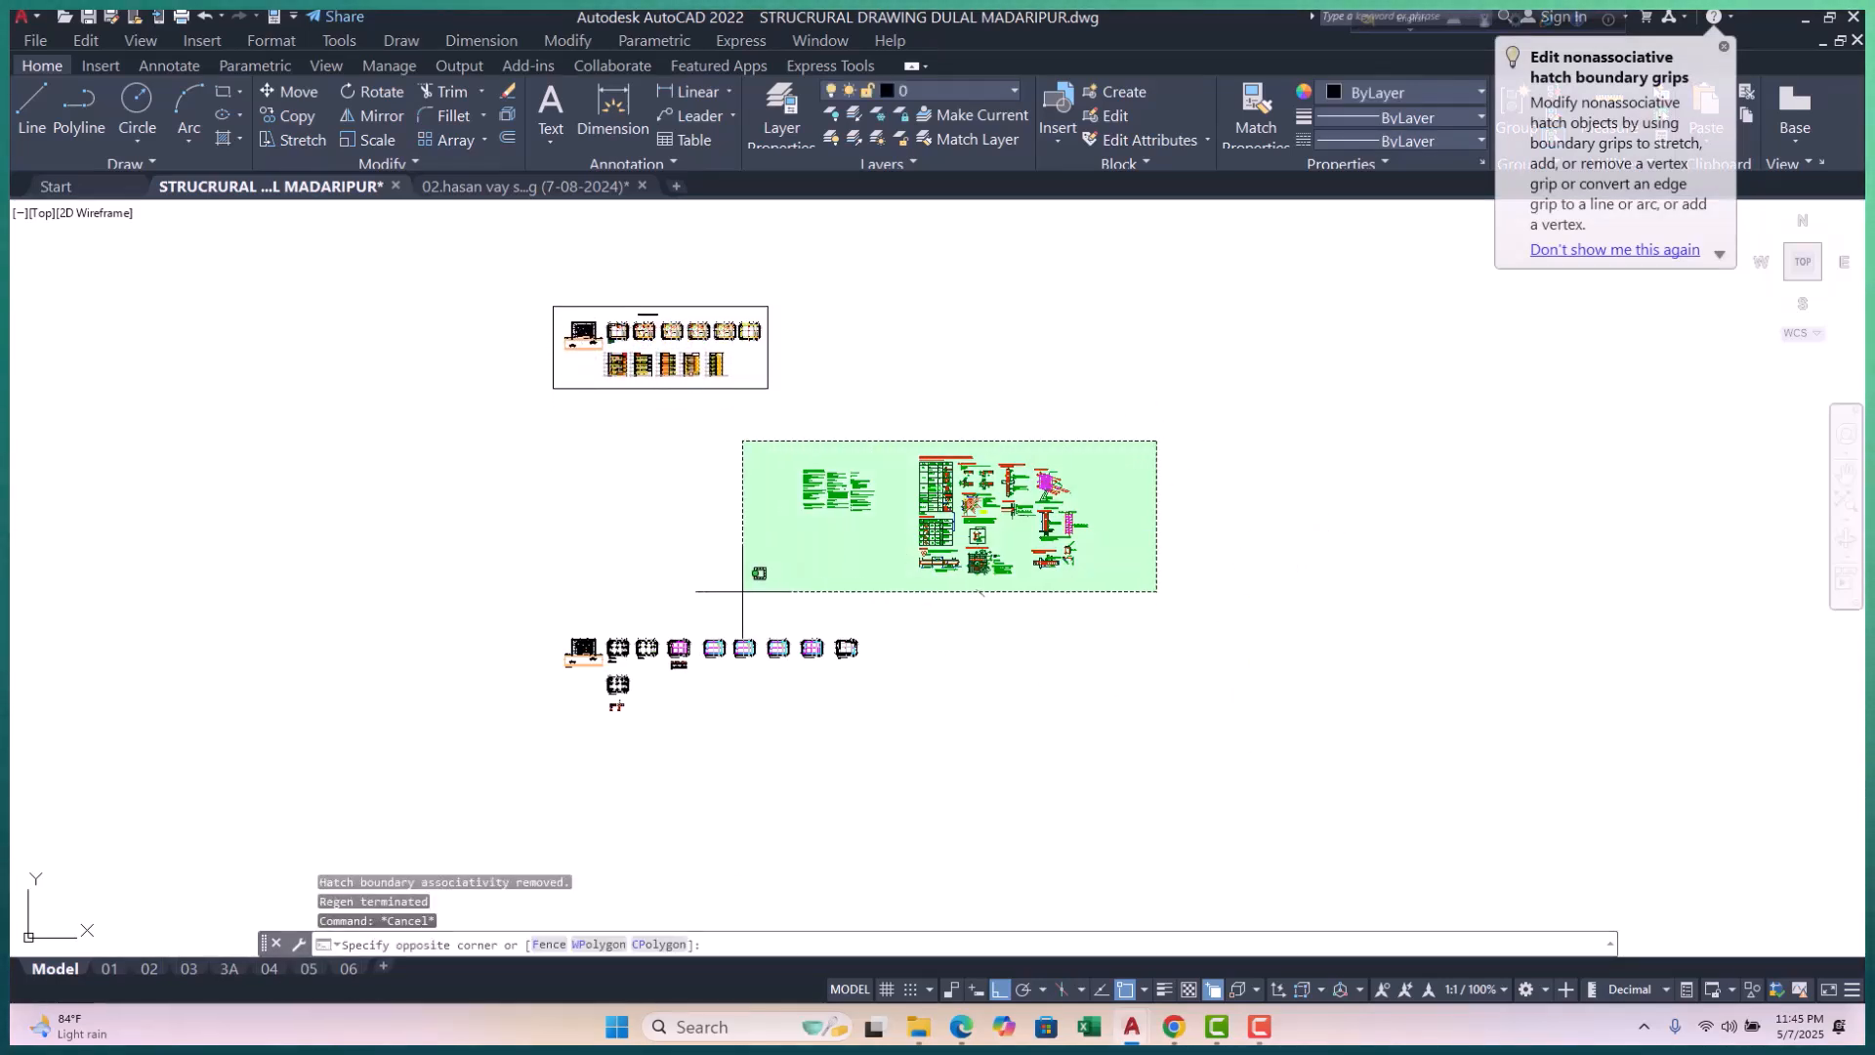
# Step: Move the pasted notes and typical details horizontally left so they sit directly above the row of structural plans
pyautogui.click(716, 590)
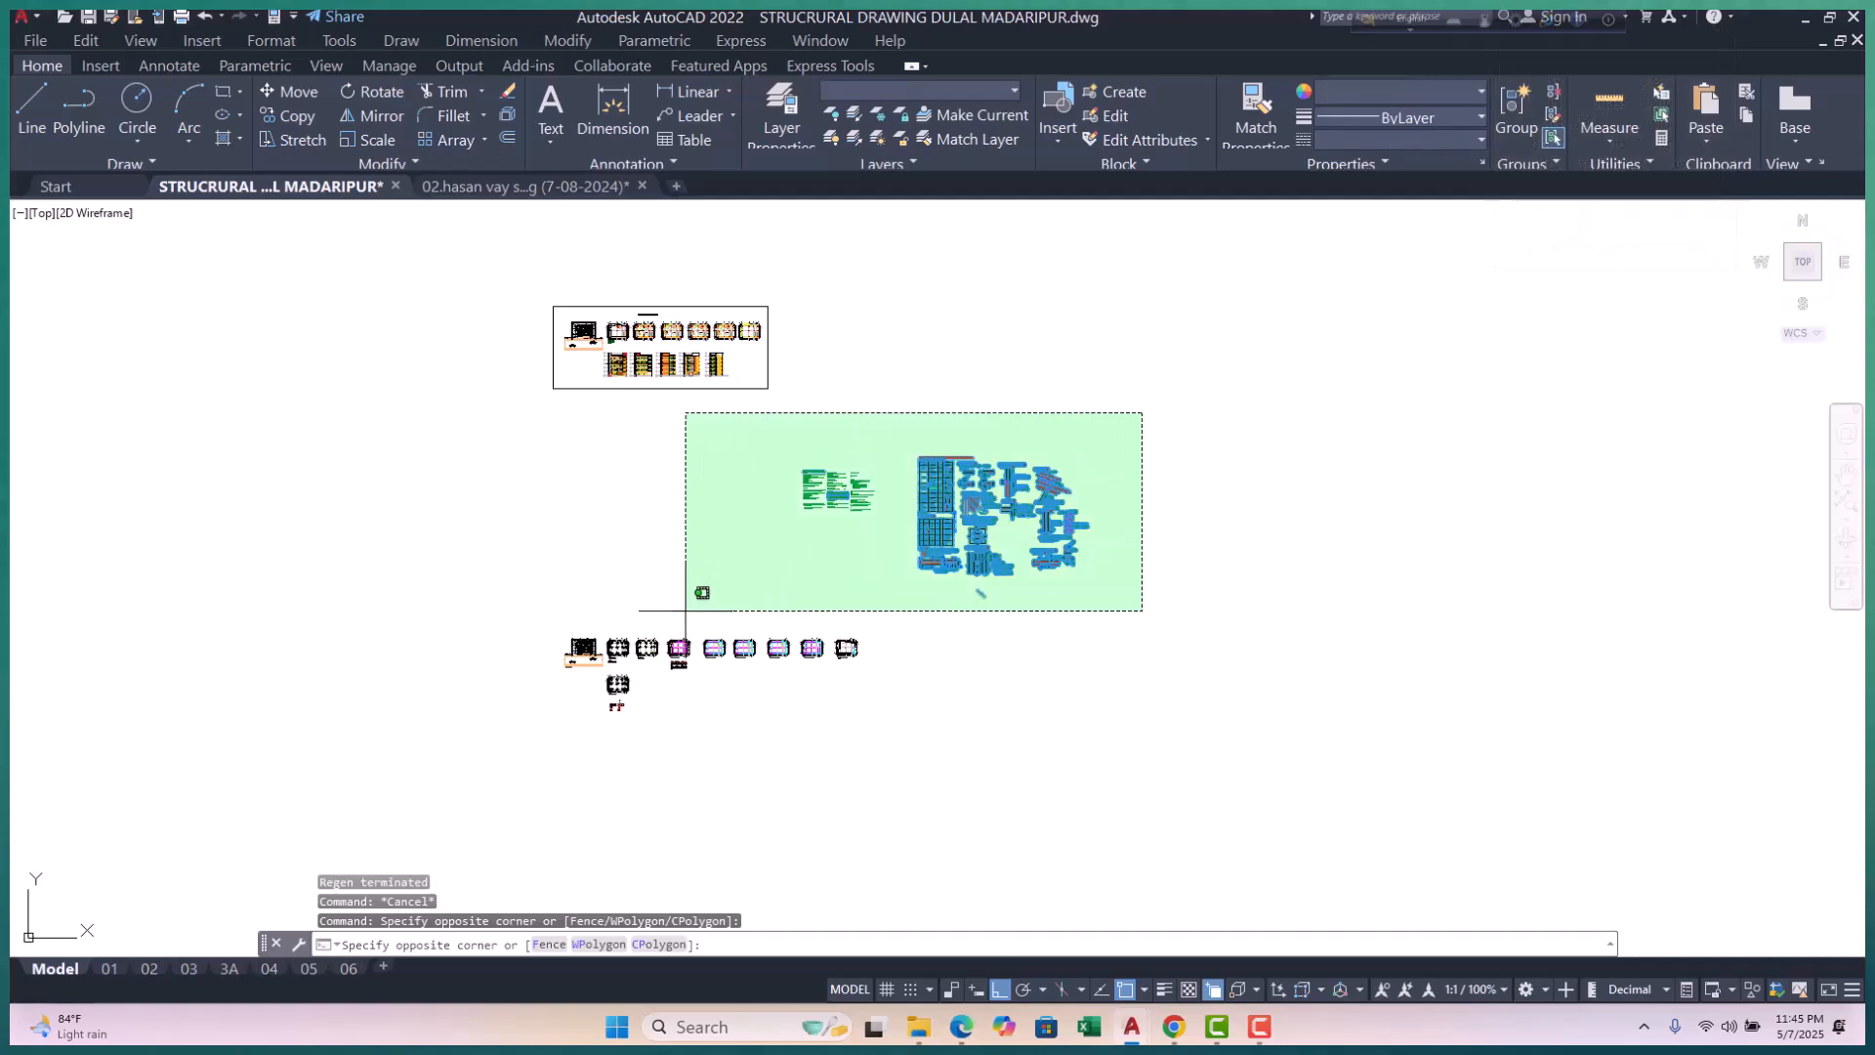
pyautogui.click(683, 611)
pyautogui.write('M')
pyautogui.press('Return')
pyautogui.click(1186, 625)
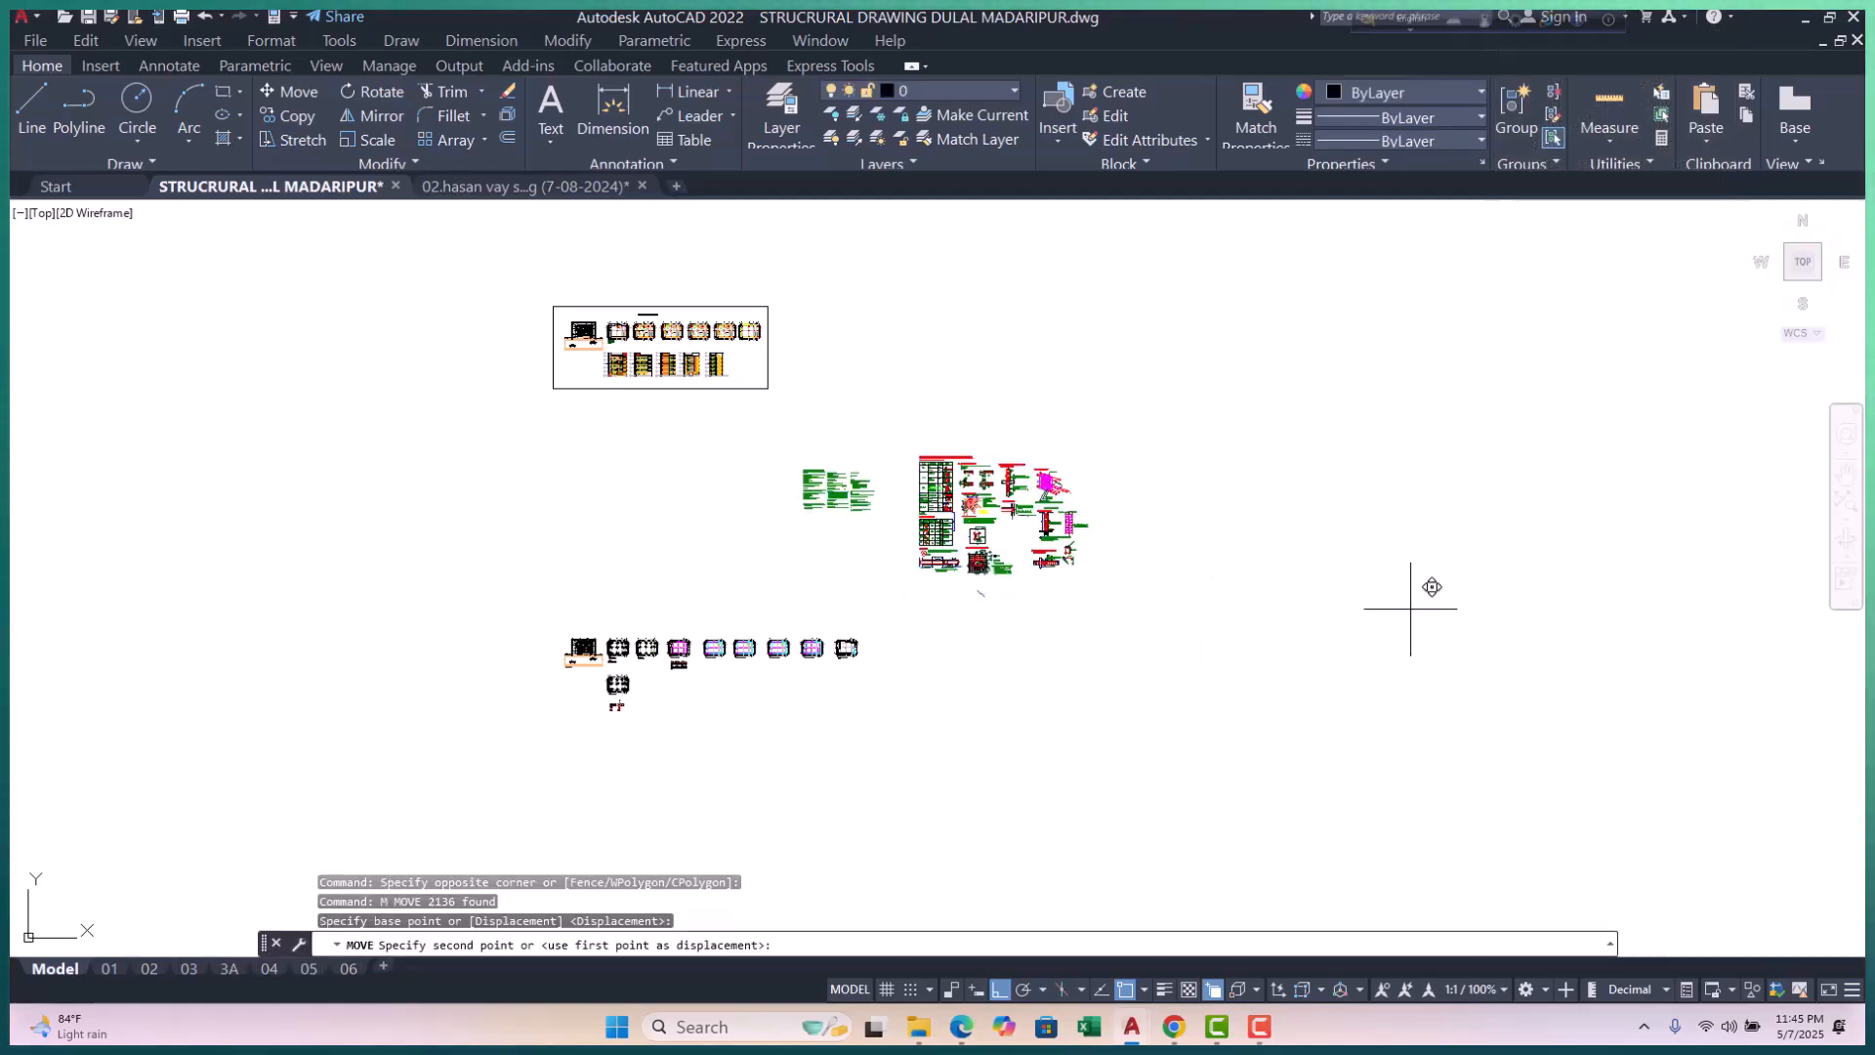
pyautogui.click(949, 614)
# Step: Erase the stray short diagonal line below the pasted typical details
pyautogui.scroll(6, 682, 481)
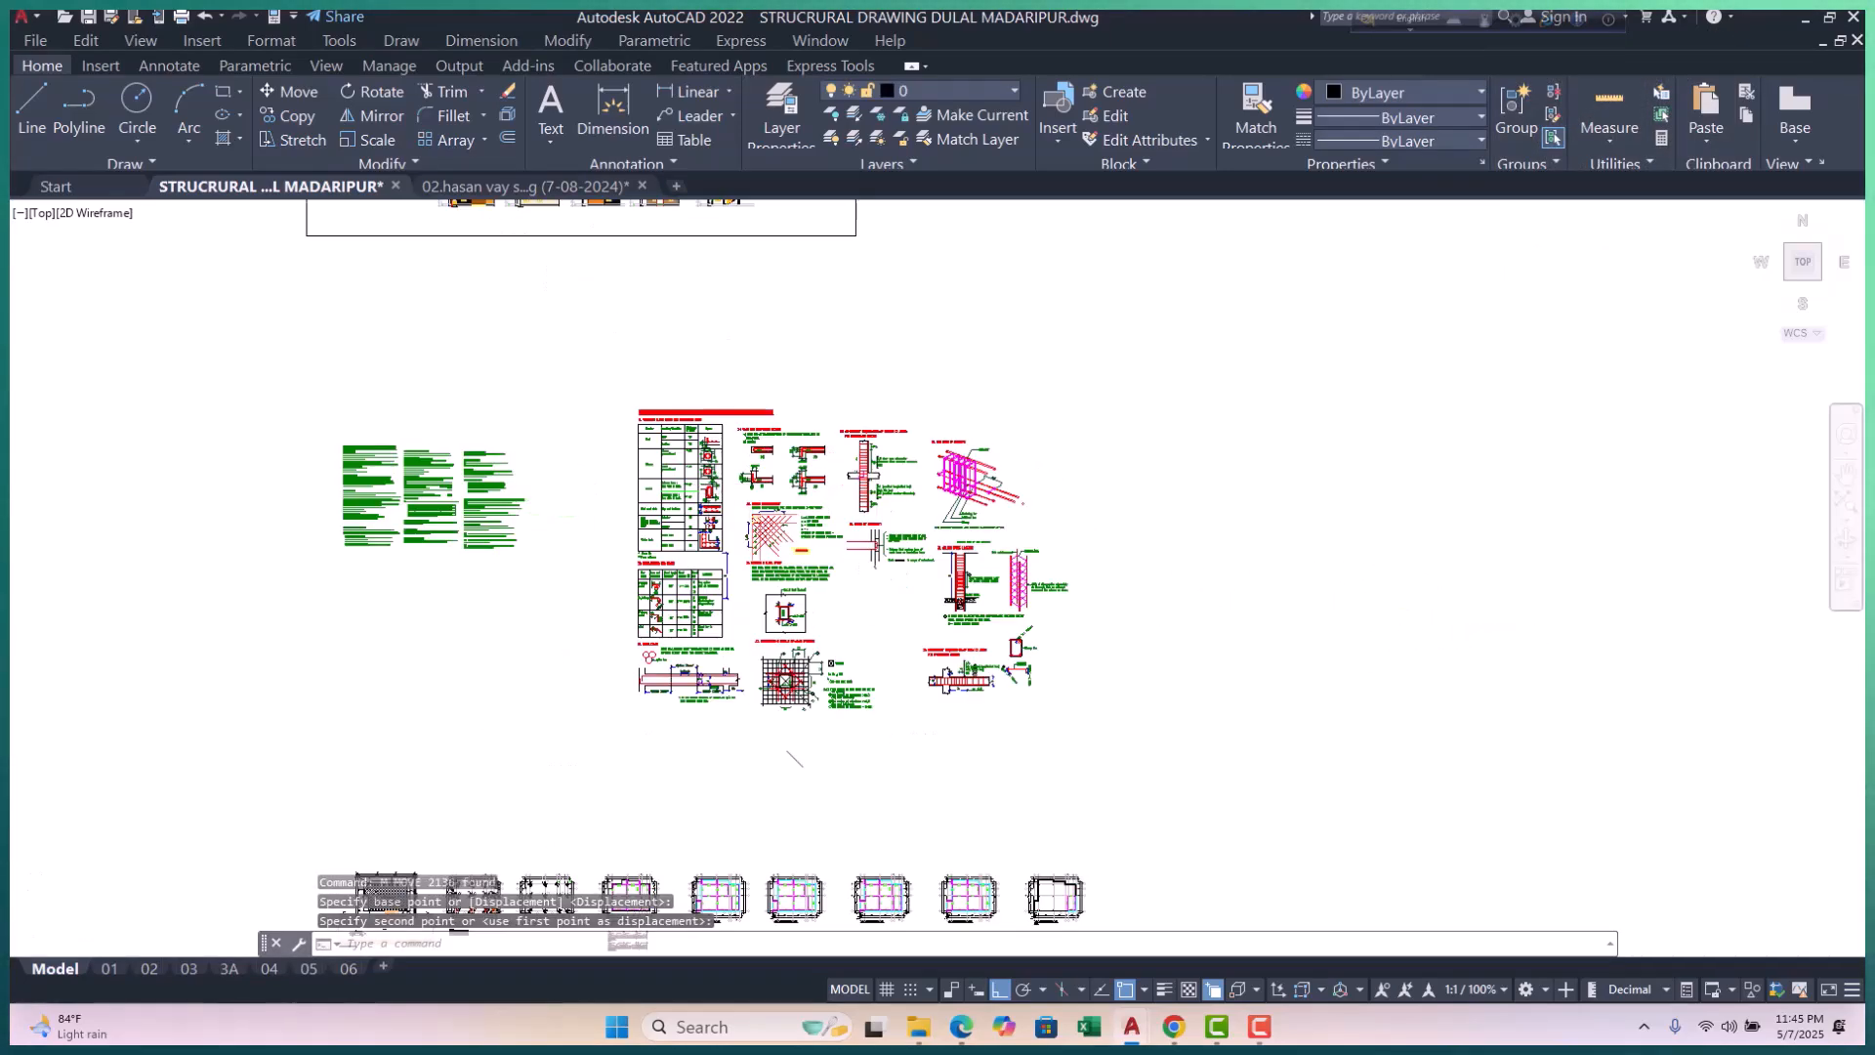
pyautogui.moveTo(1016, 924); pyautogui.dragTo(1068, 612, button='middle')
pyautogui.click(1054, 590)
pyautogui.click(866, 662)
pyautogui.write('e')
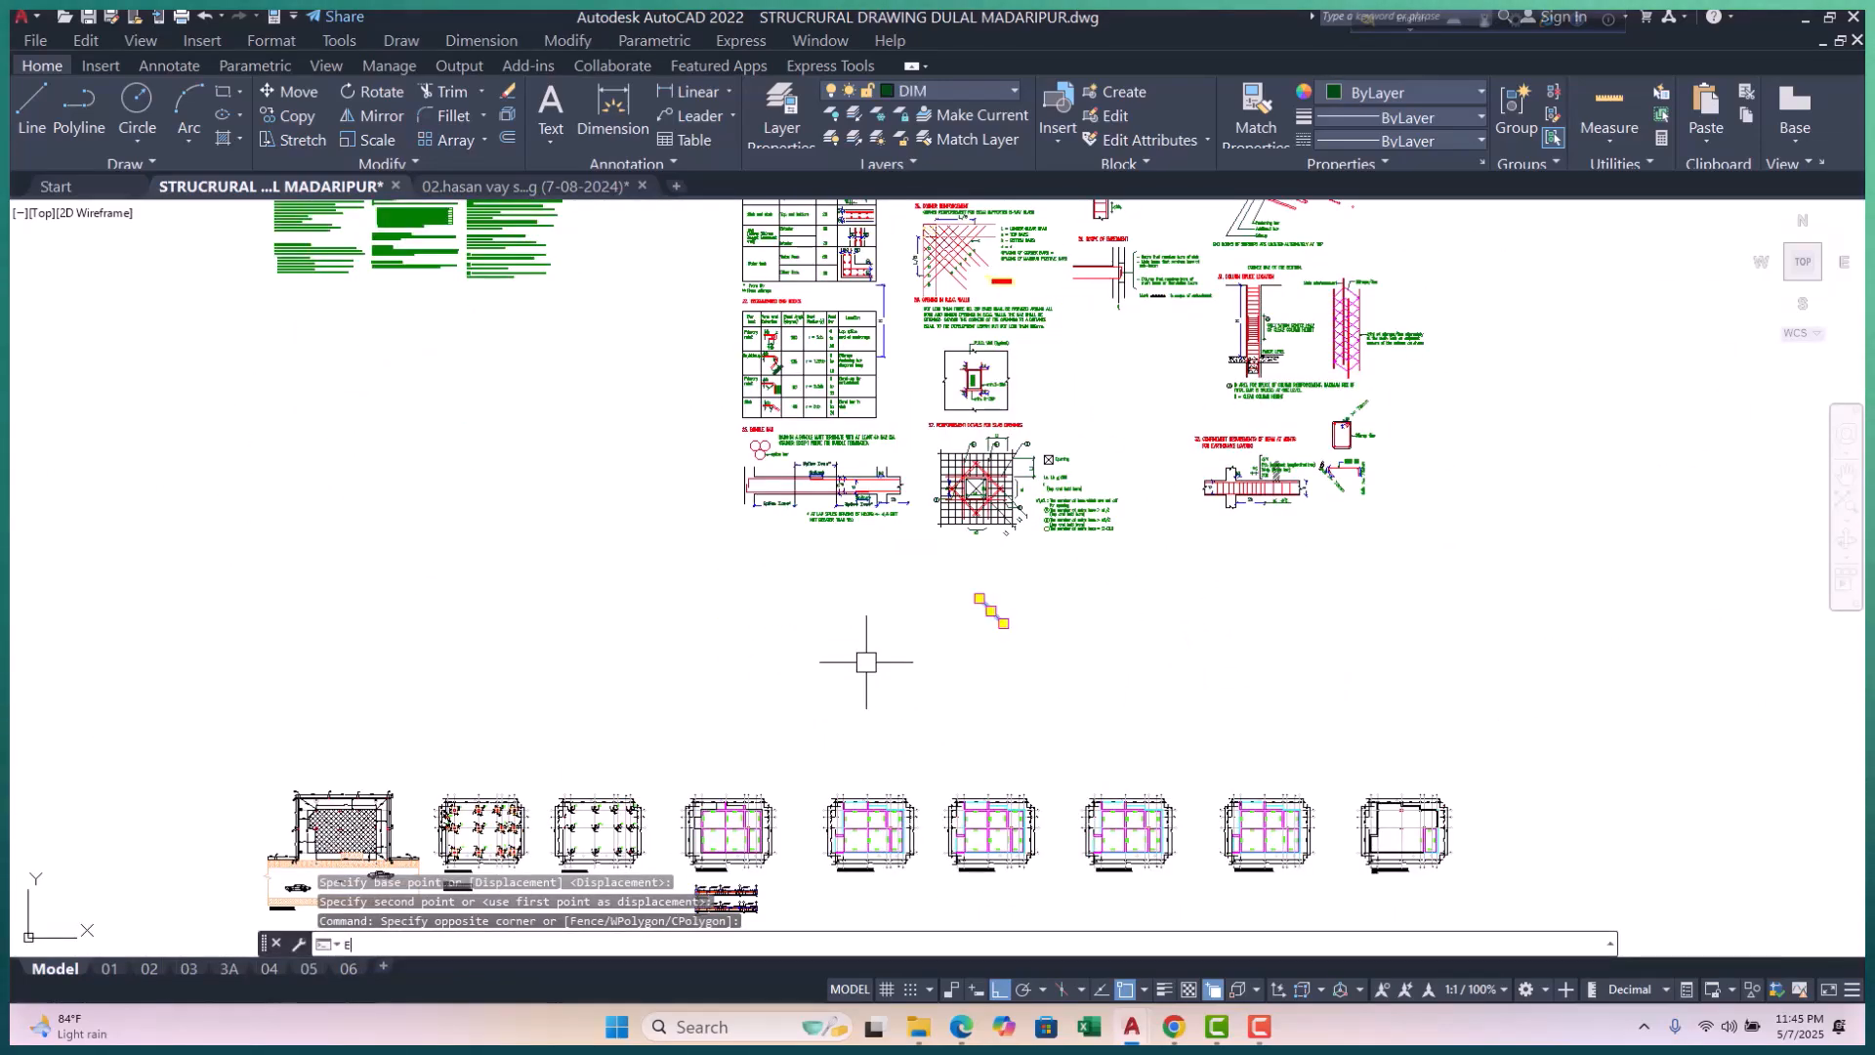
pyautogui.press('Return')
# Step: Examine the pasted General Structural Note, especially the design method and code references in section 1, General
pyautogui.scroll(-5, 862, 657)
pyautogui.scroll(6, 915, 648)
pyautogui.scroll(-8, 774, 533)
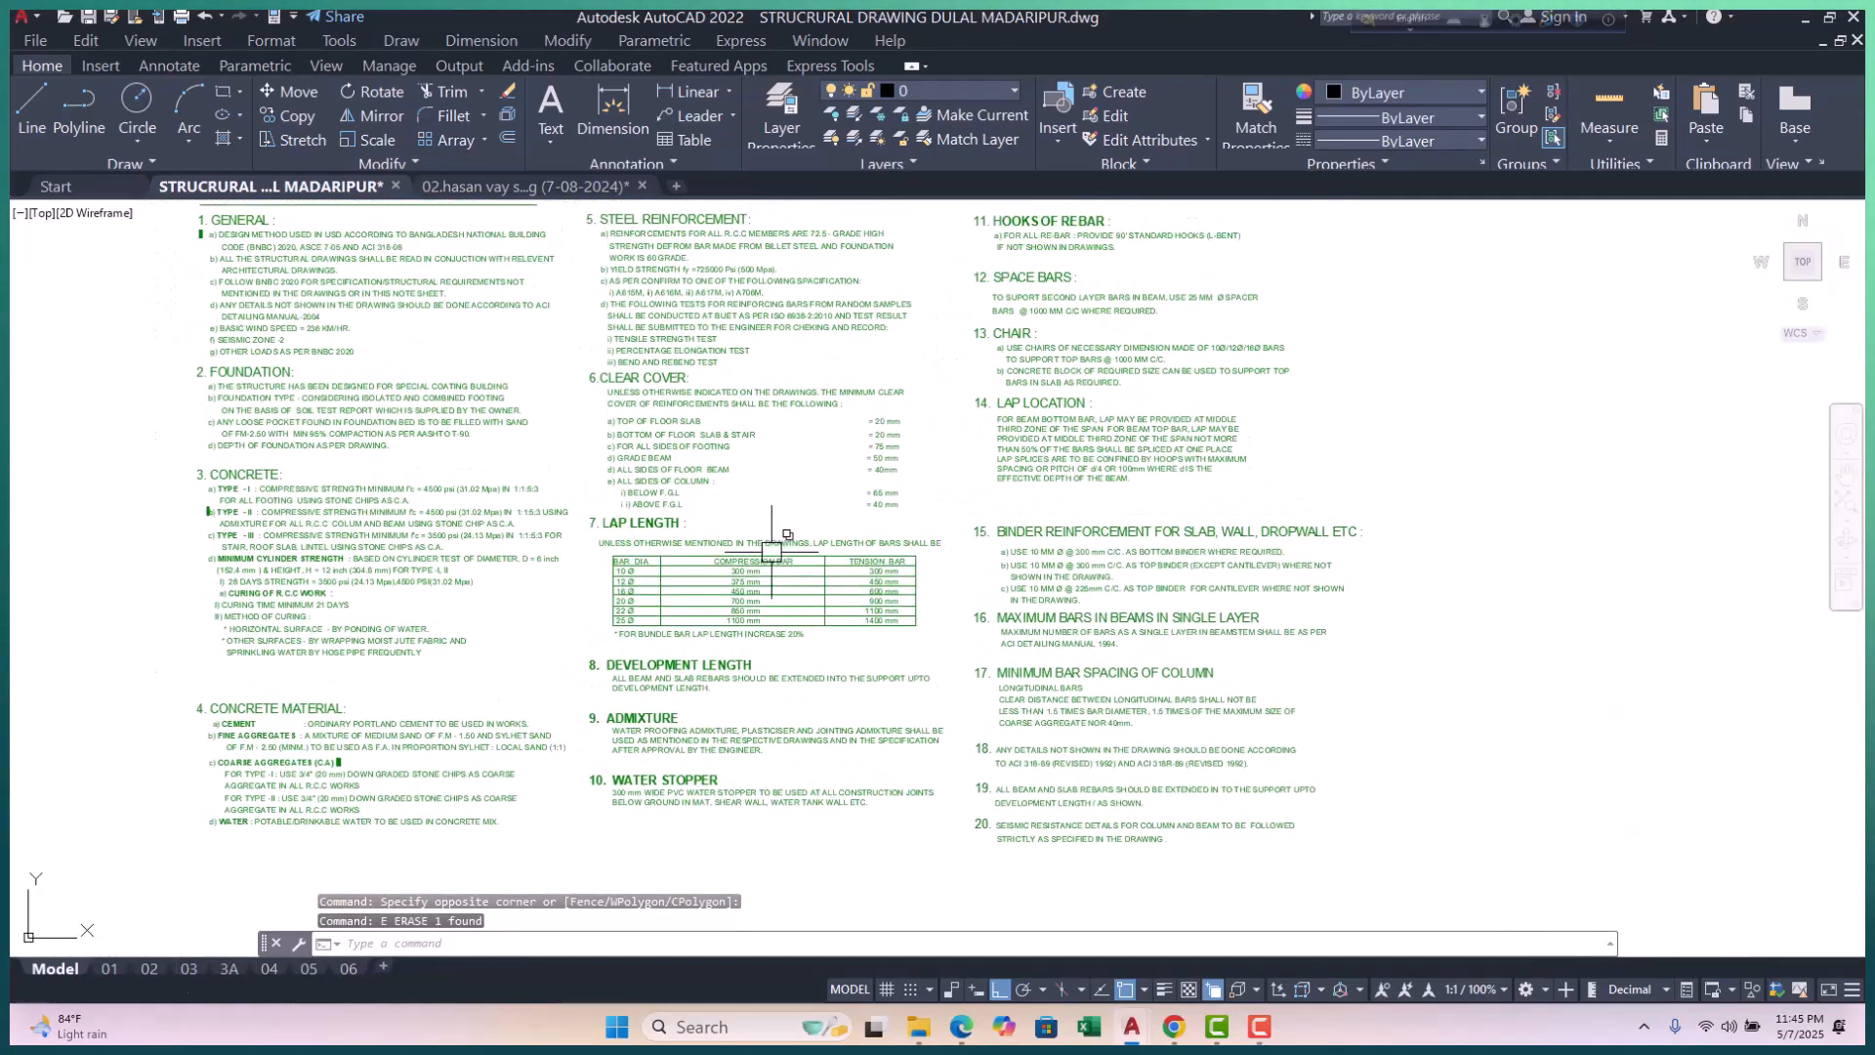
pyautogui.scroll(6, 773, 594)
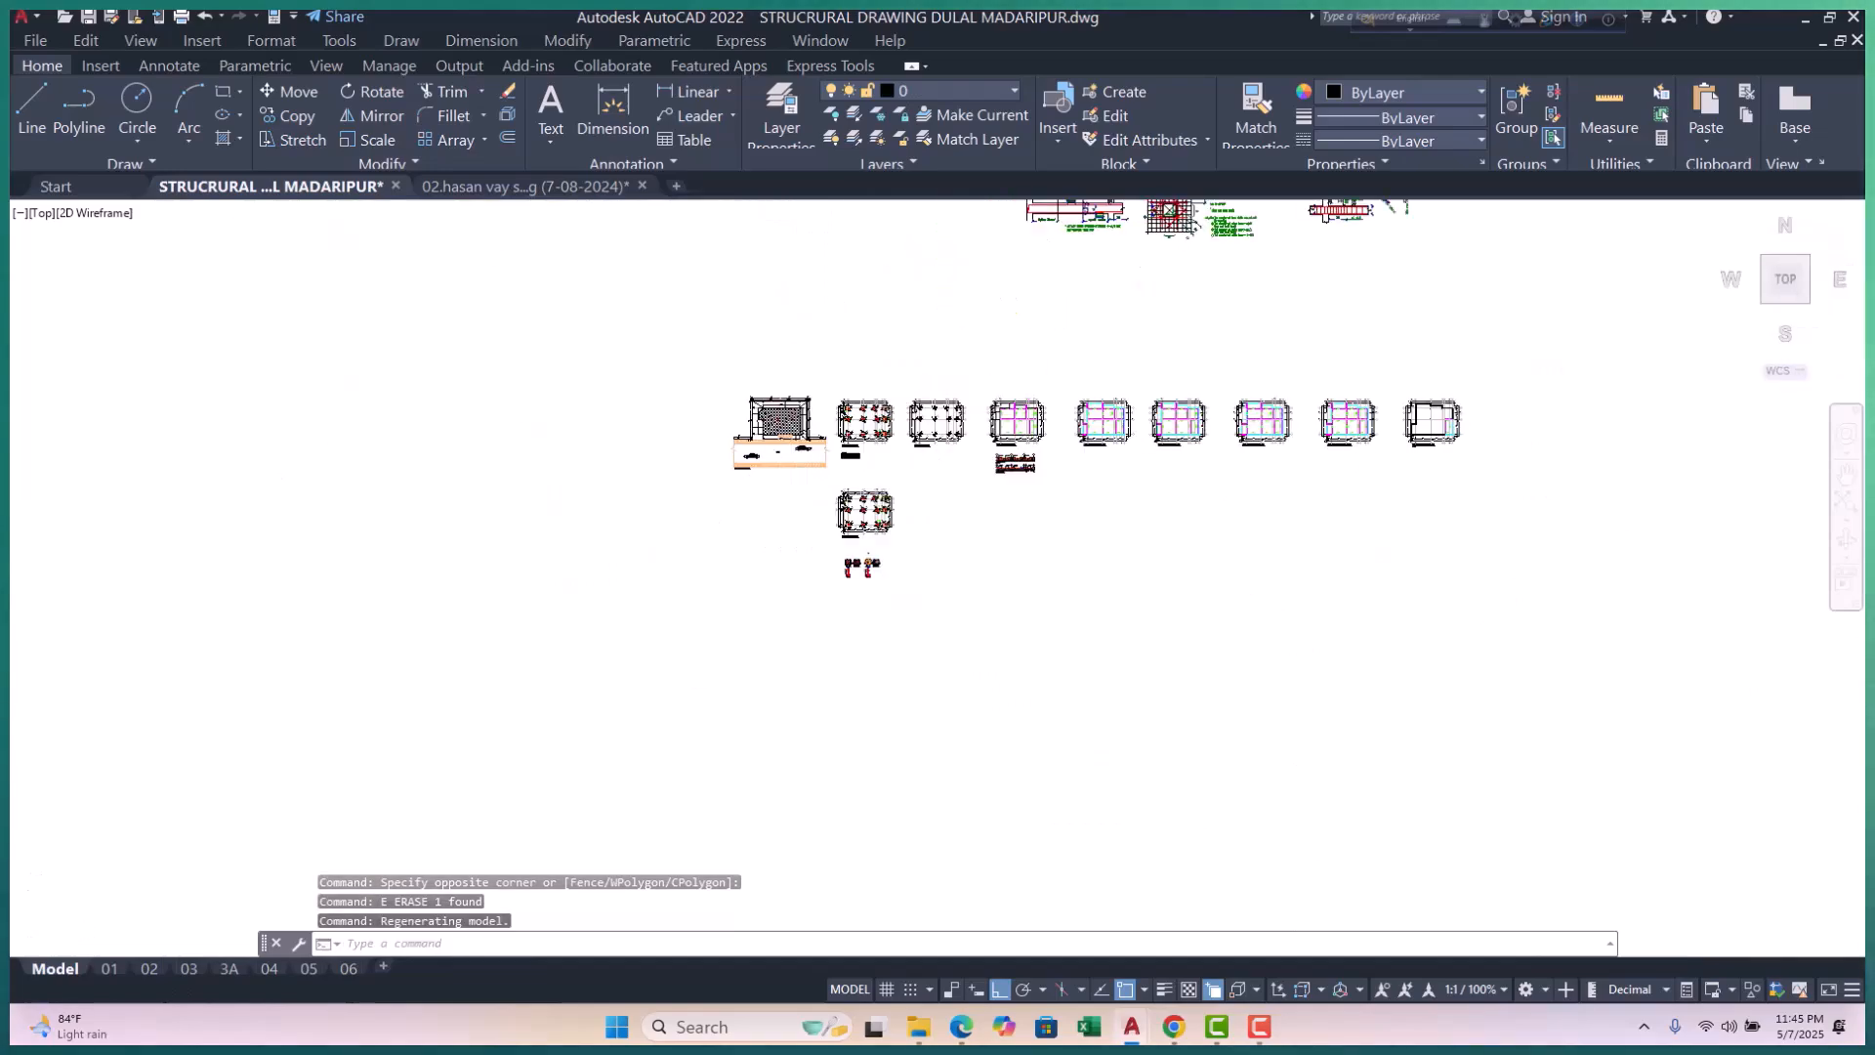
pyautogui.moveTo(809, 369); pyautogui.dragTo(773, 690, button='middle')
pyautogui.scroll(-2, 774, 690)
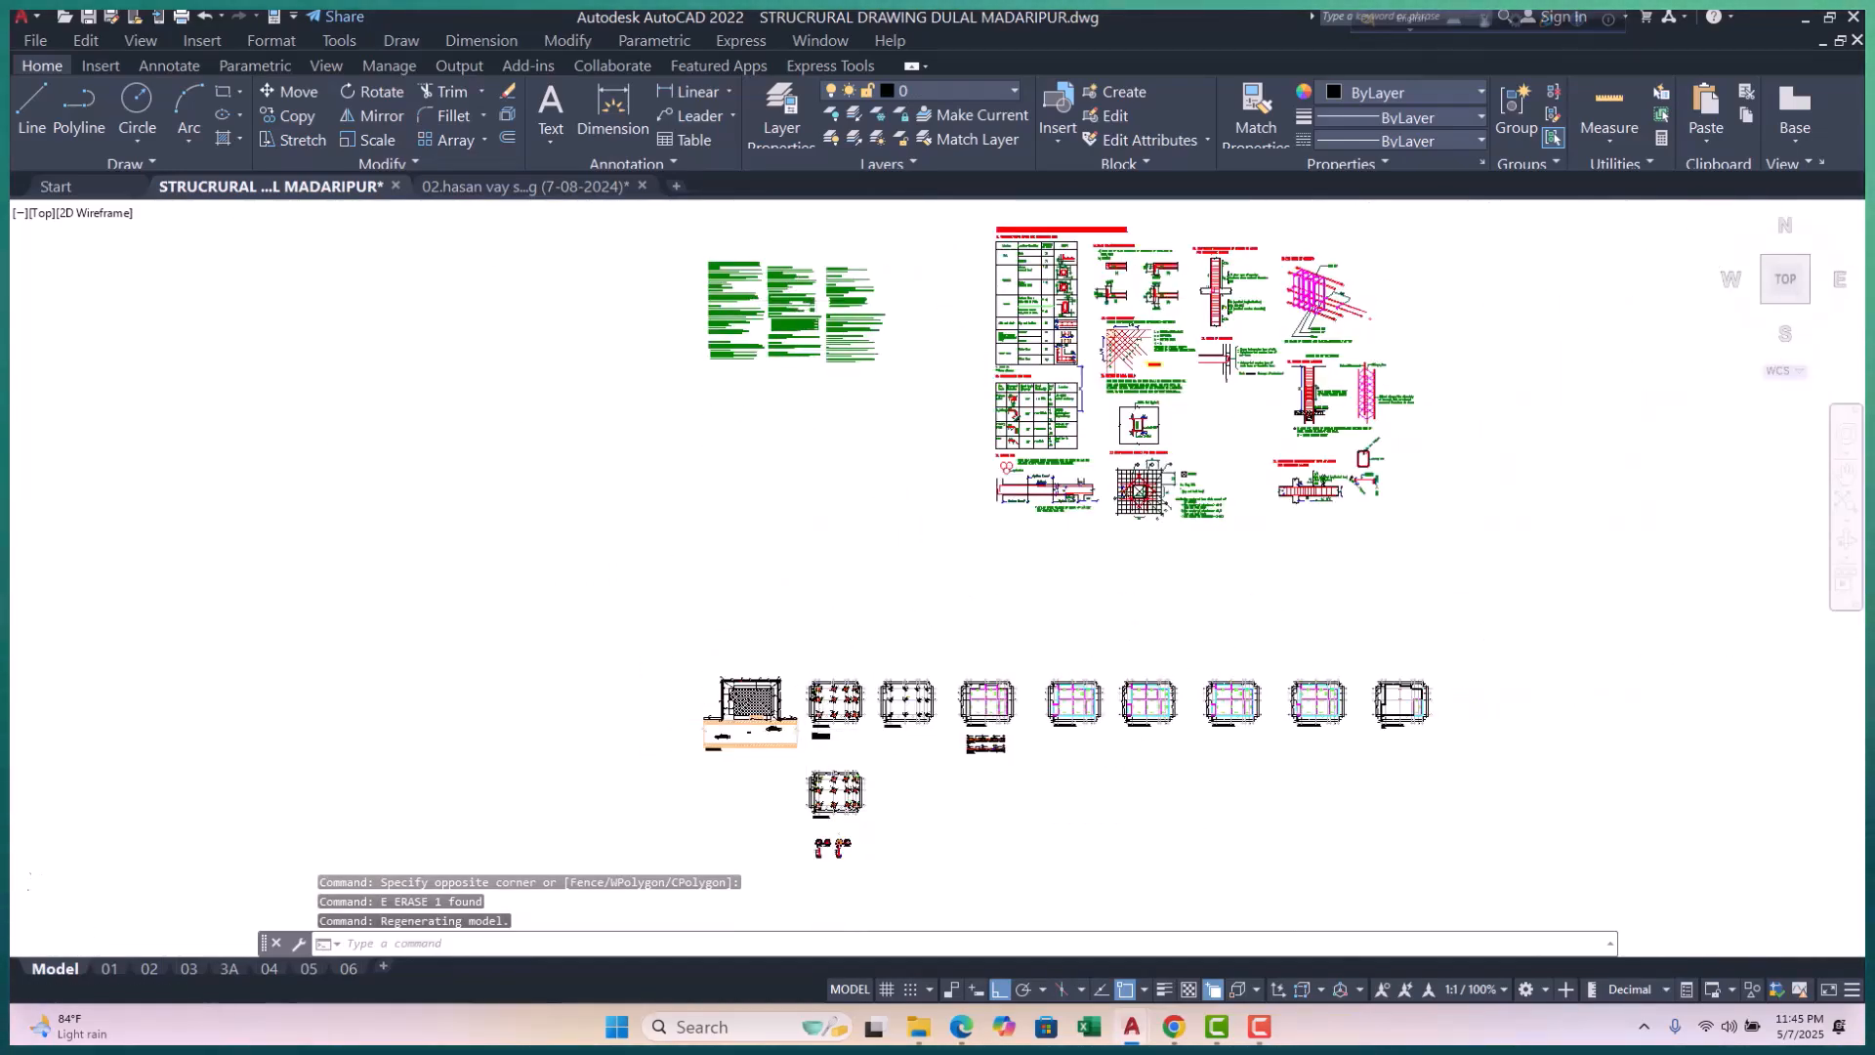
pyautogui.scroll(8, 547, 399)
pyautogui.scroll(4, 576, 429)
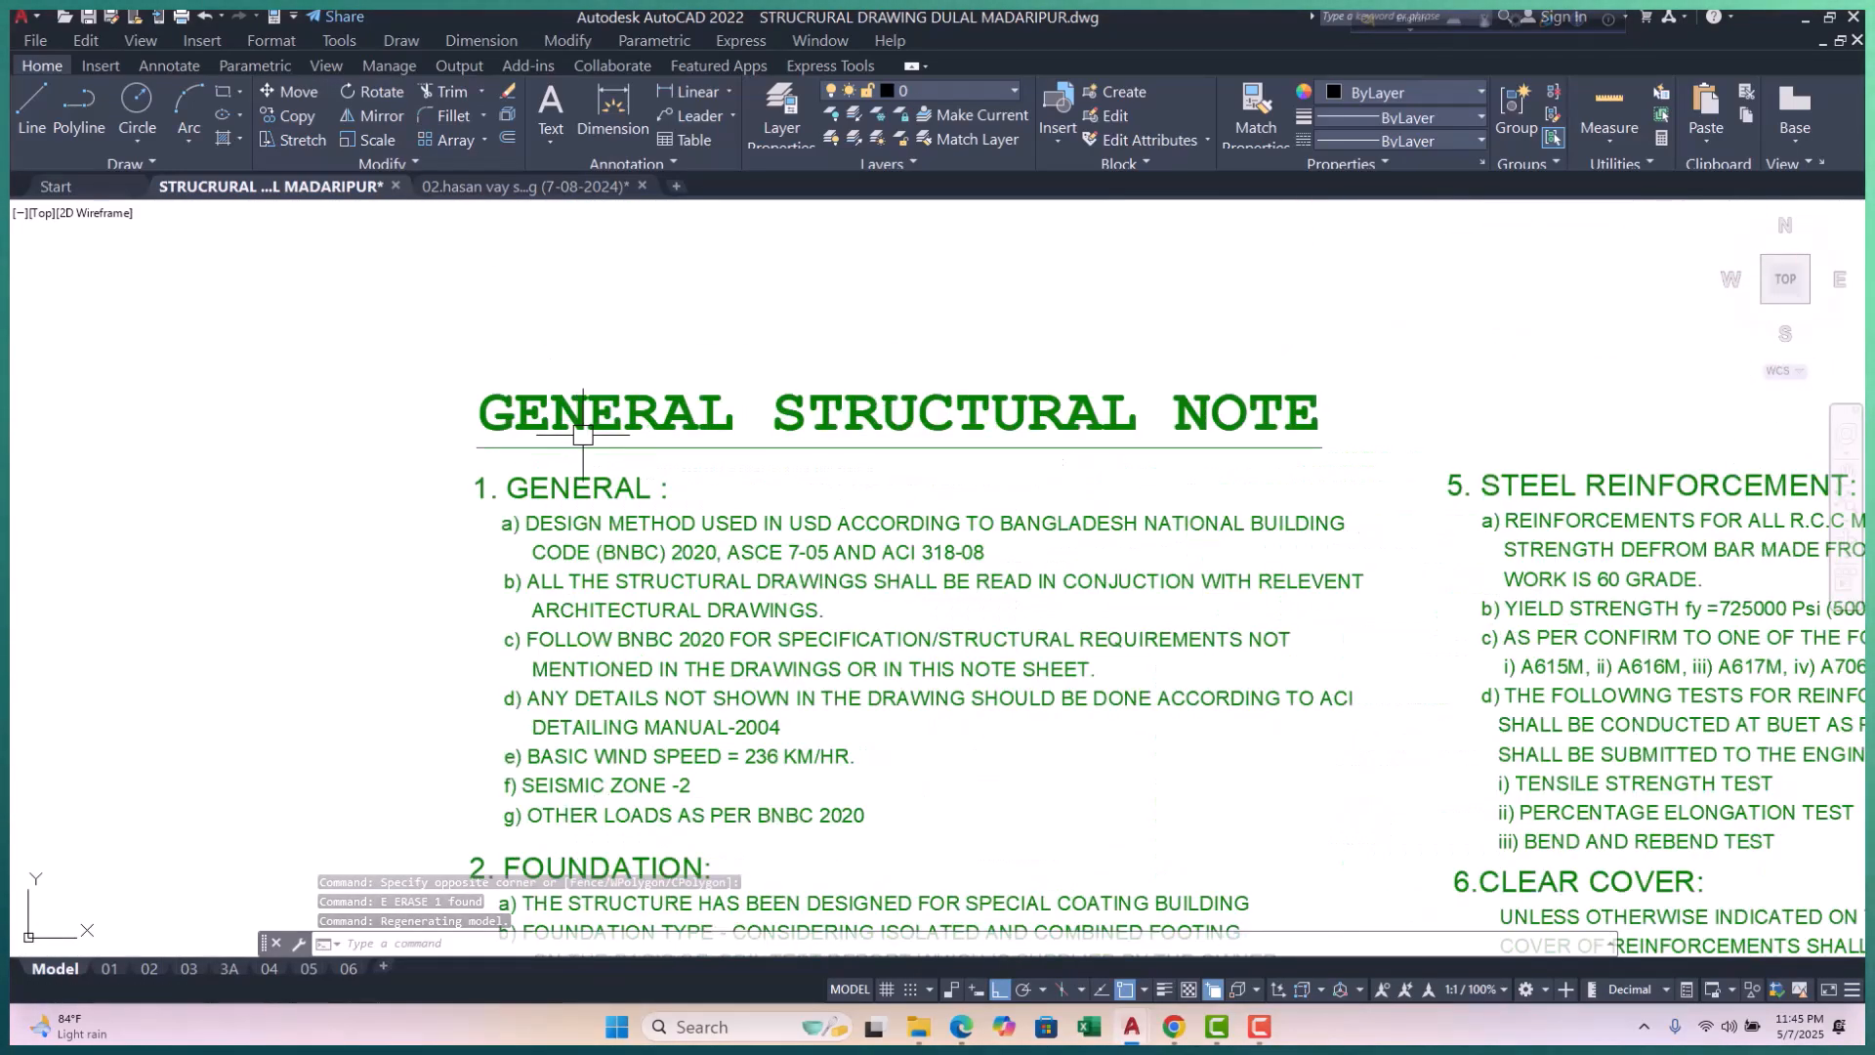
pyautogui.moveTo(1140, 453); pyautogui.dragTo(1101, 270, button='middle')
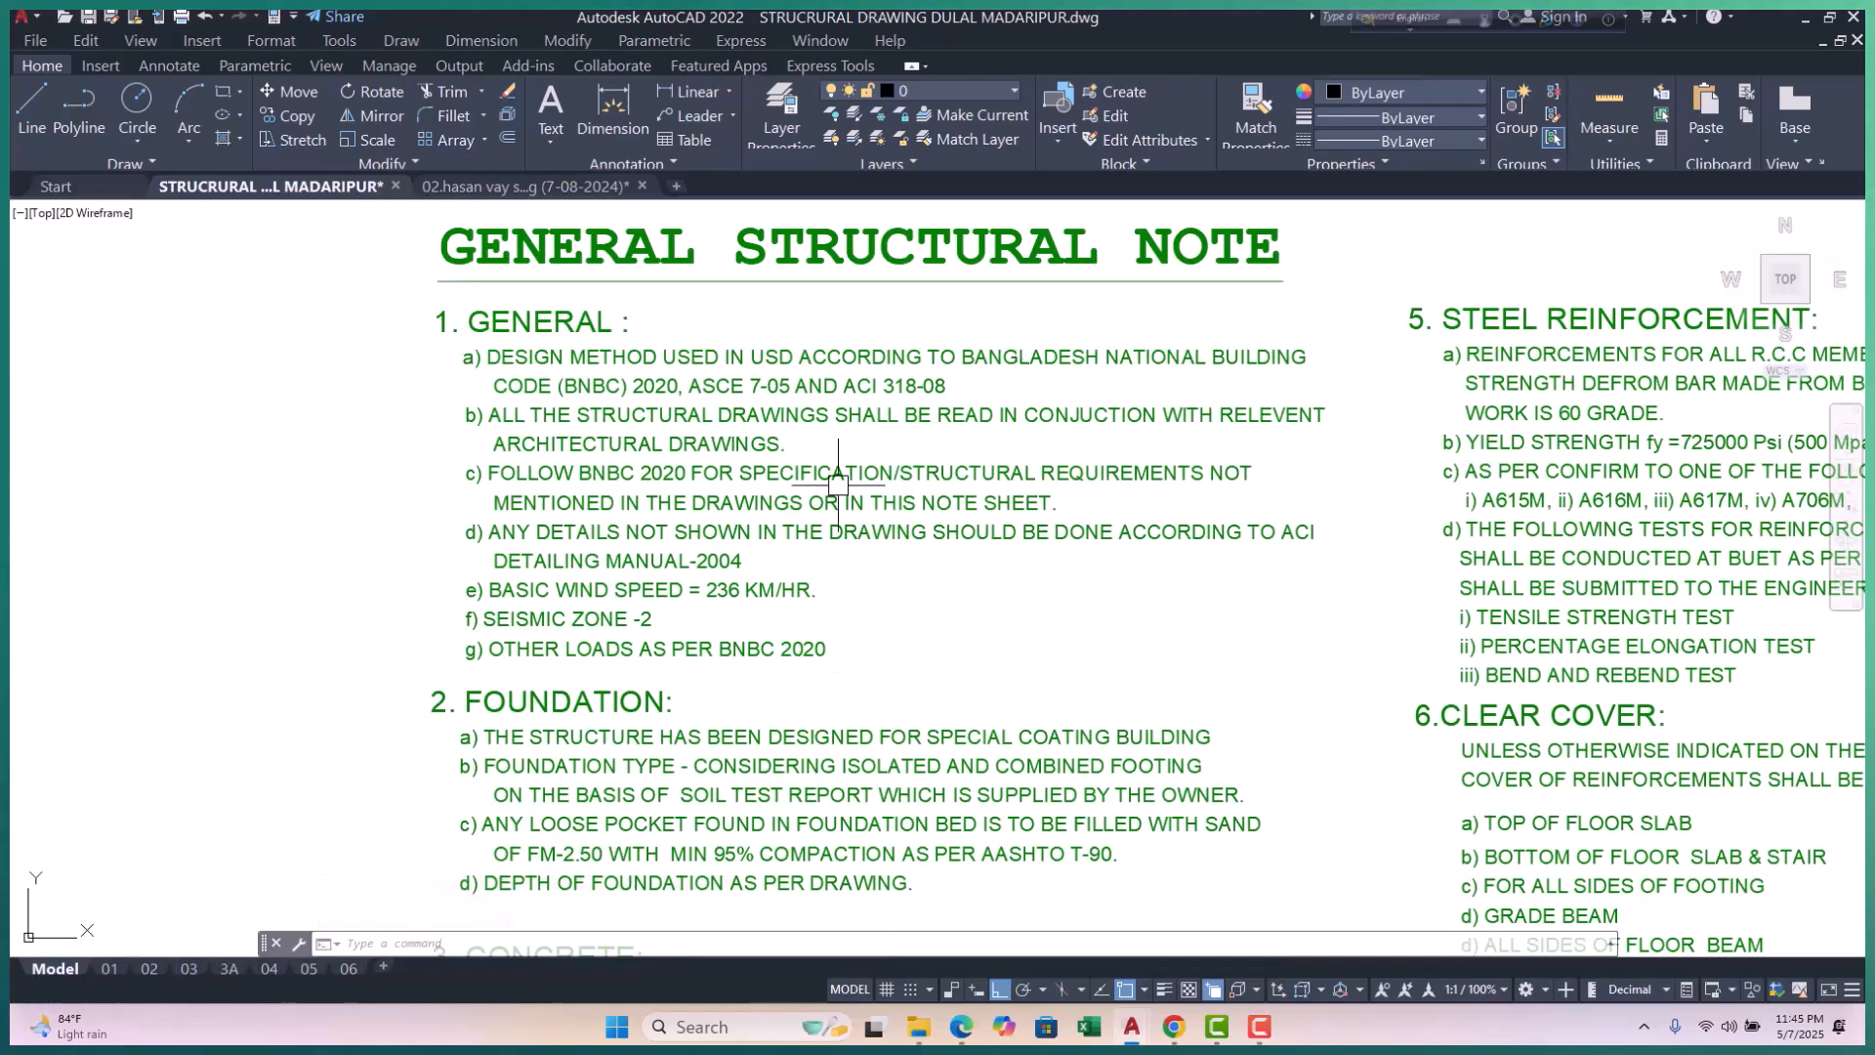
pyautogui.scroll(5, 576, 372)
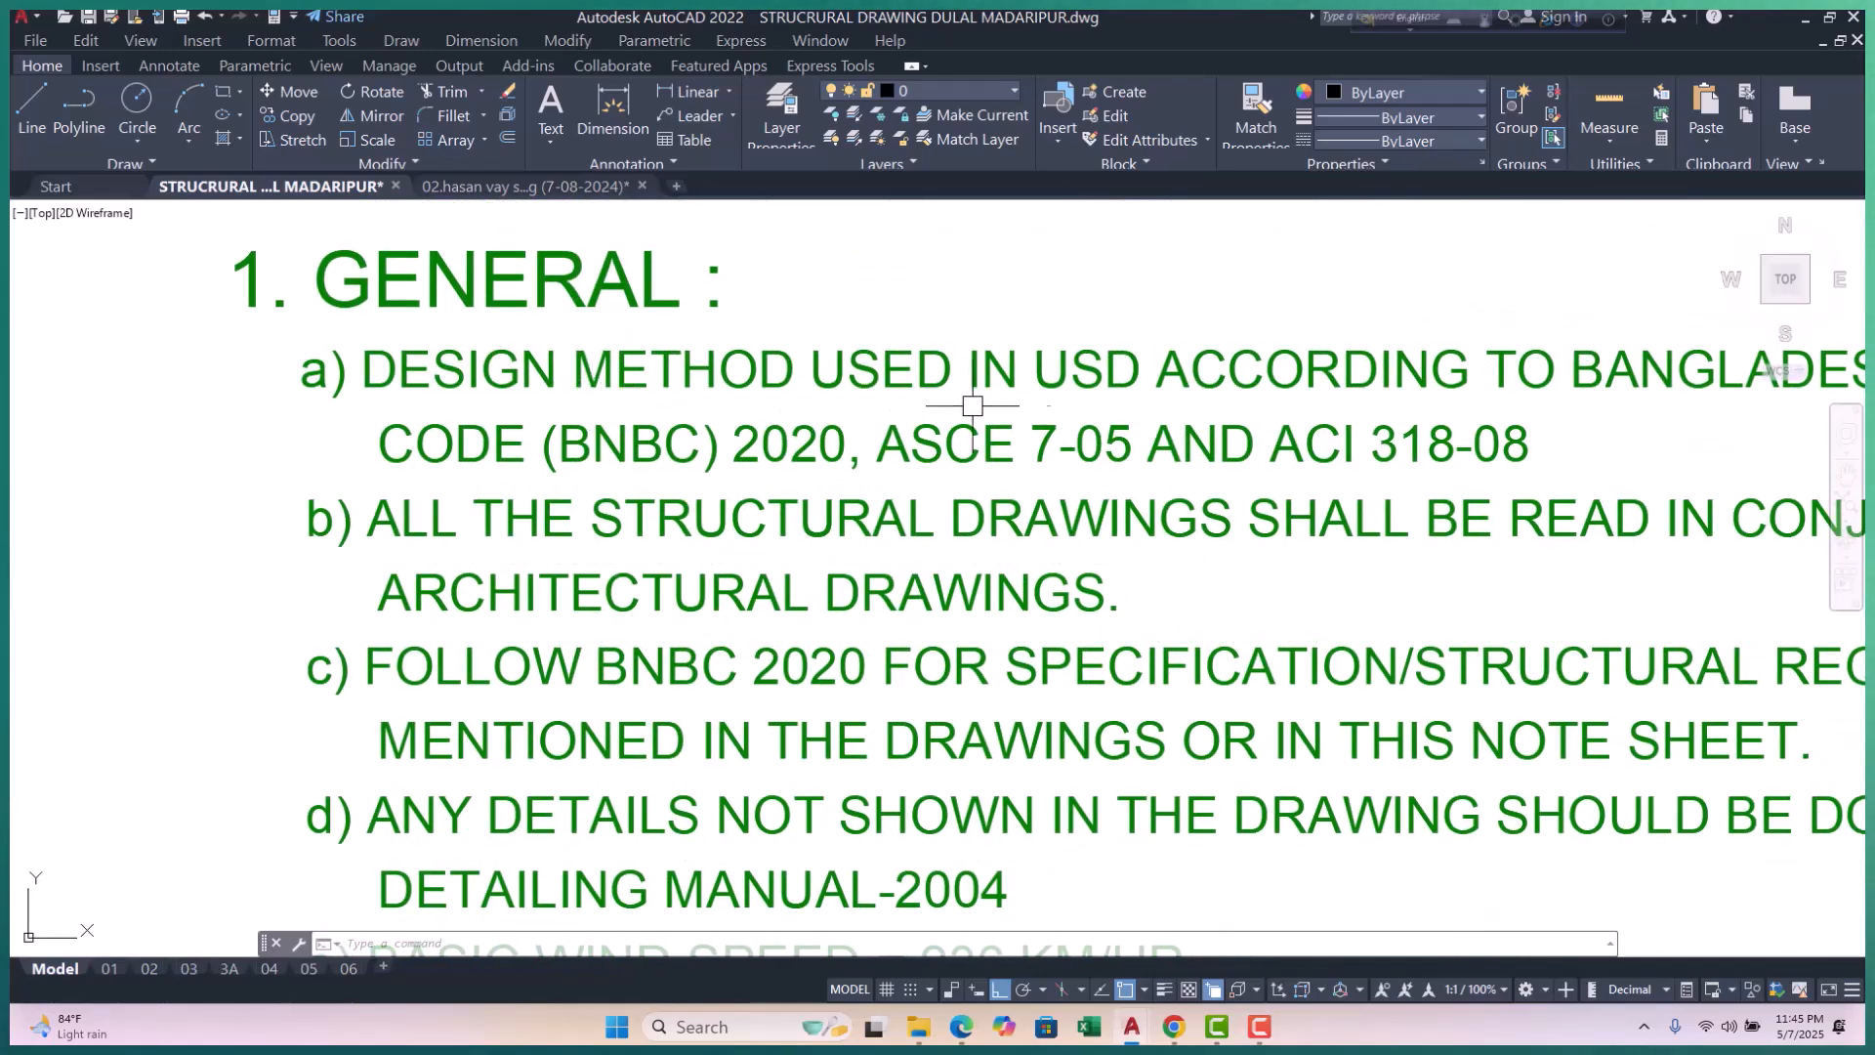
pyautogui.moveTo(1042, 411); pyautogui.dragTo(713, 443, button='middle')
pyautogui.moveTo(1139, 432); pyautogui.dragTo(872, 457, button='middle')
pyautogui.moveTo(1277, 460); pyautogui.dragTo(1267, 460, button='middle')
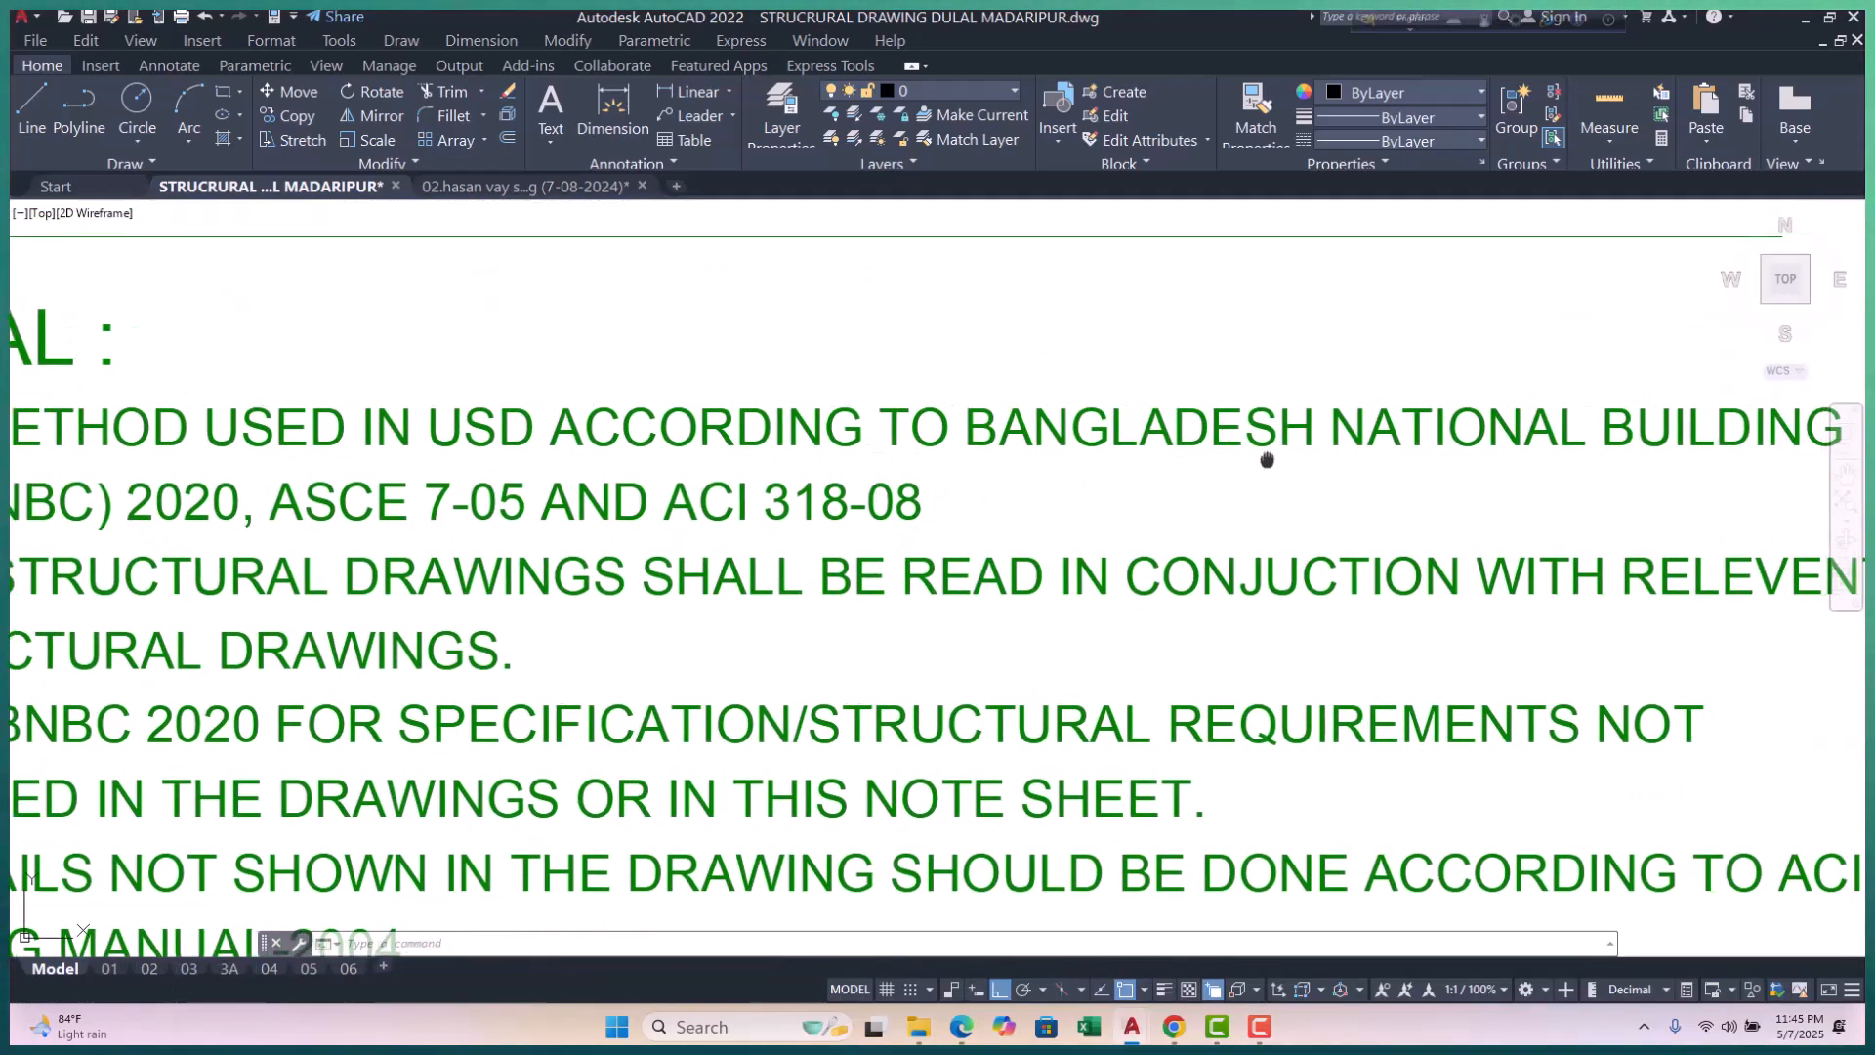
pyautogui.scroll(-4, 913, 482)
pyautogui.scroll(4, 627, 488)
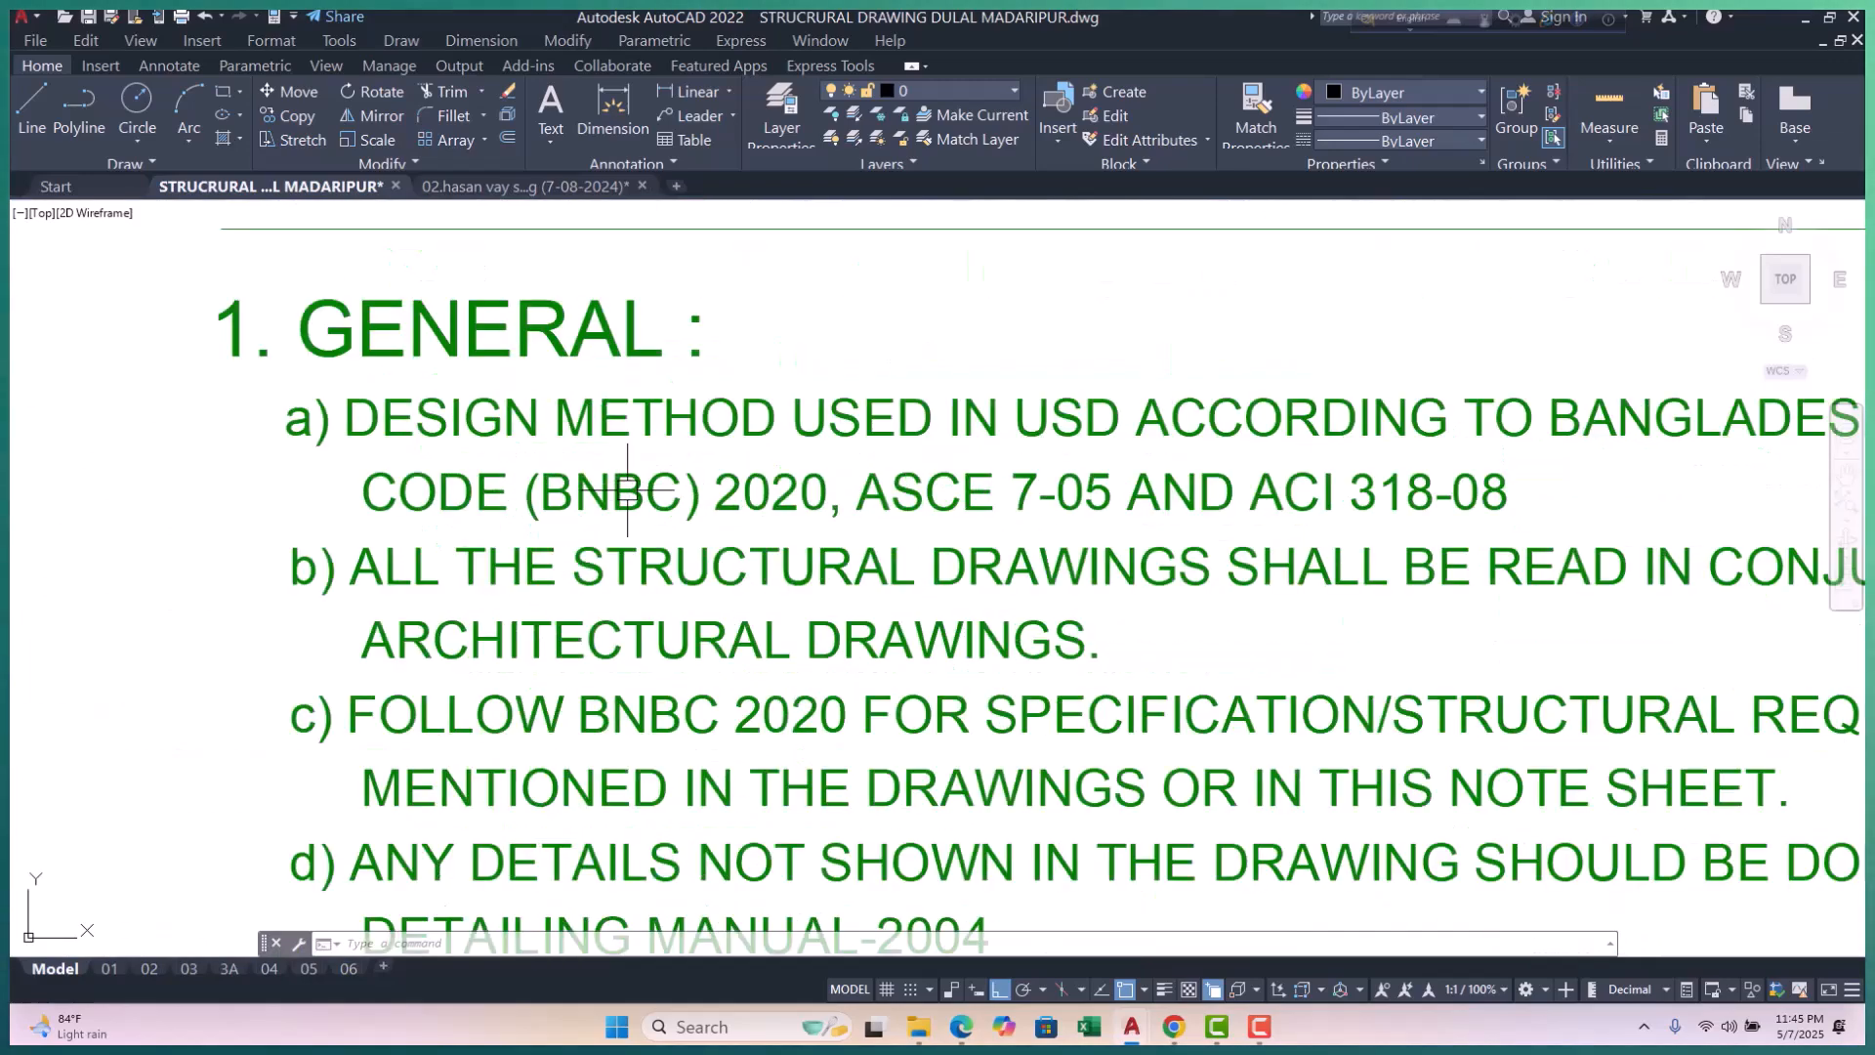
pyautogui.scroll(-4, 732, 475)
pyautogui.scroll(4, 741, 477)
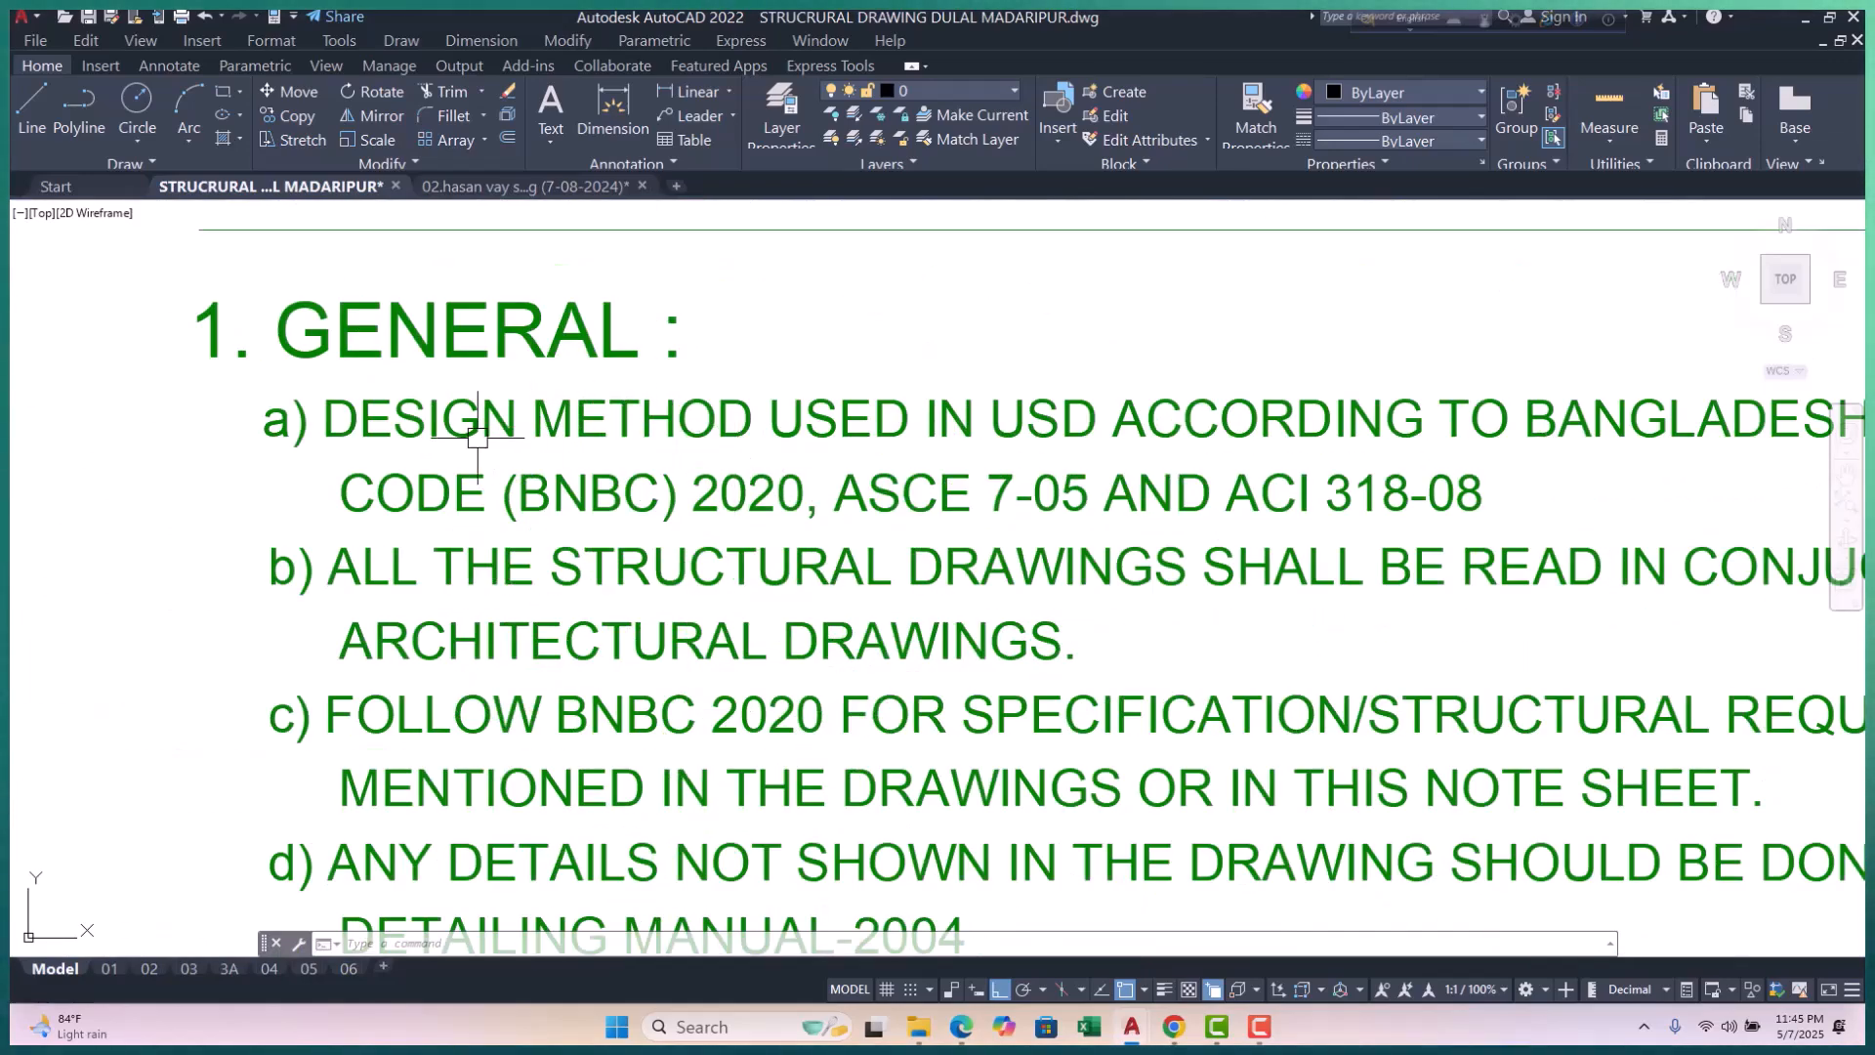
pyautogui.scroll(-5, 736, 418)
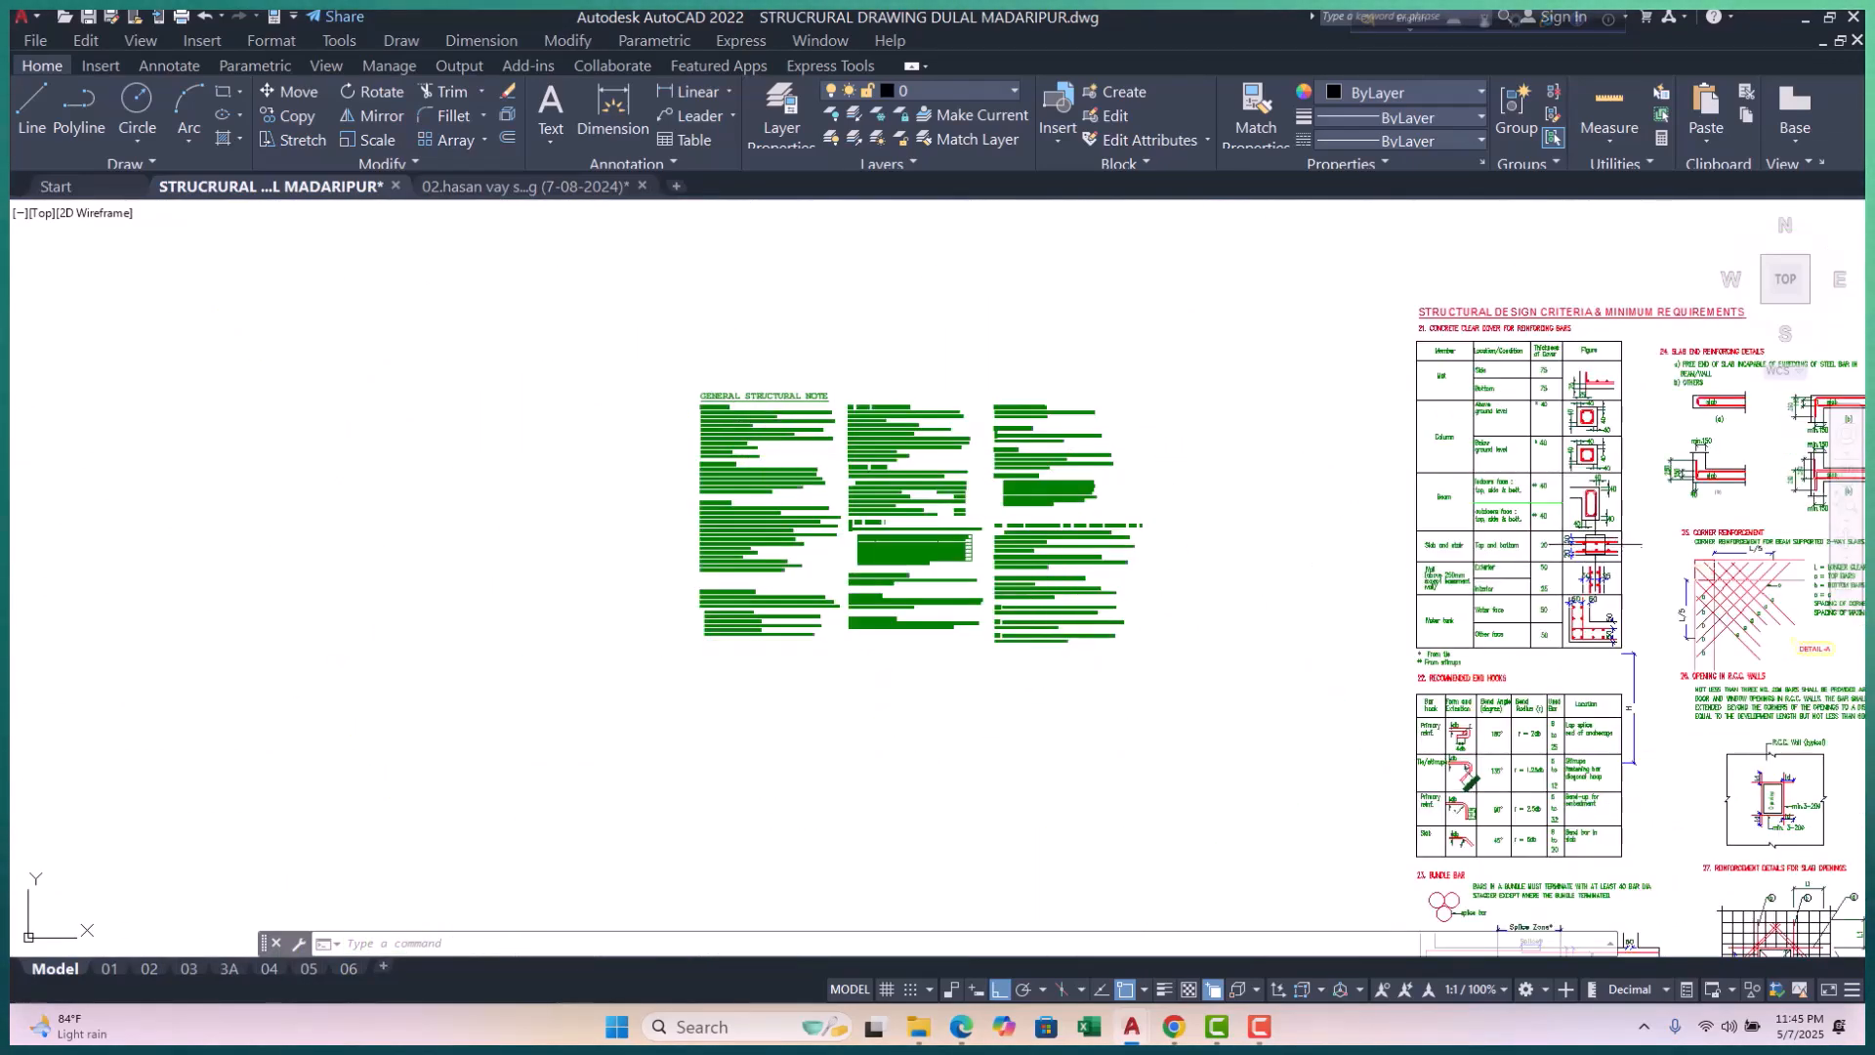
# Step: Read section 2, Foundation, and highlight the words COATING BUILDING in its first item without editing the text
pyautogui.scroll(6, 703, 459)
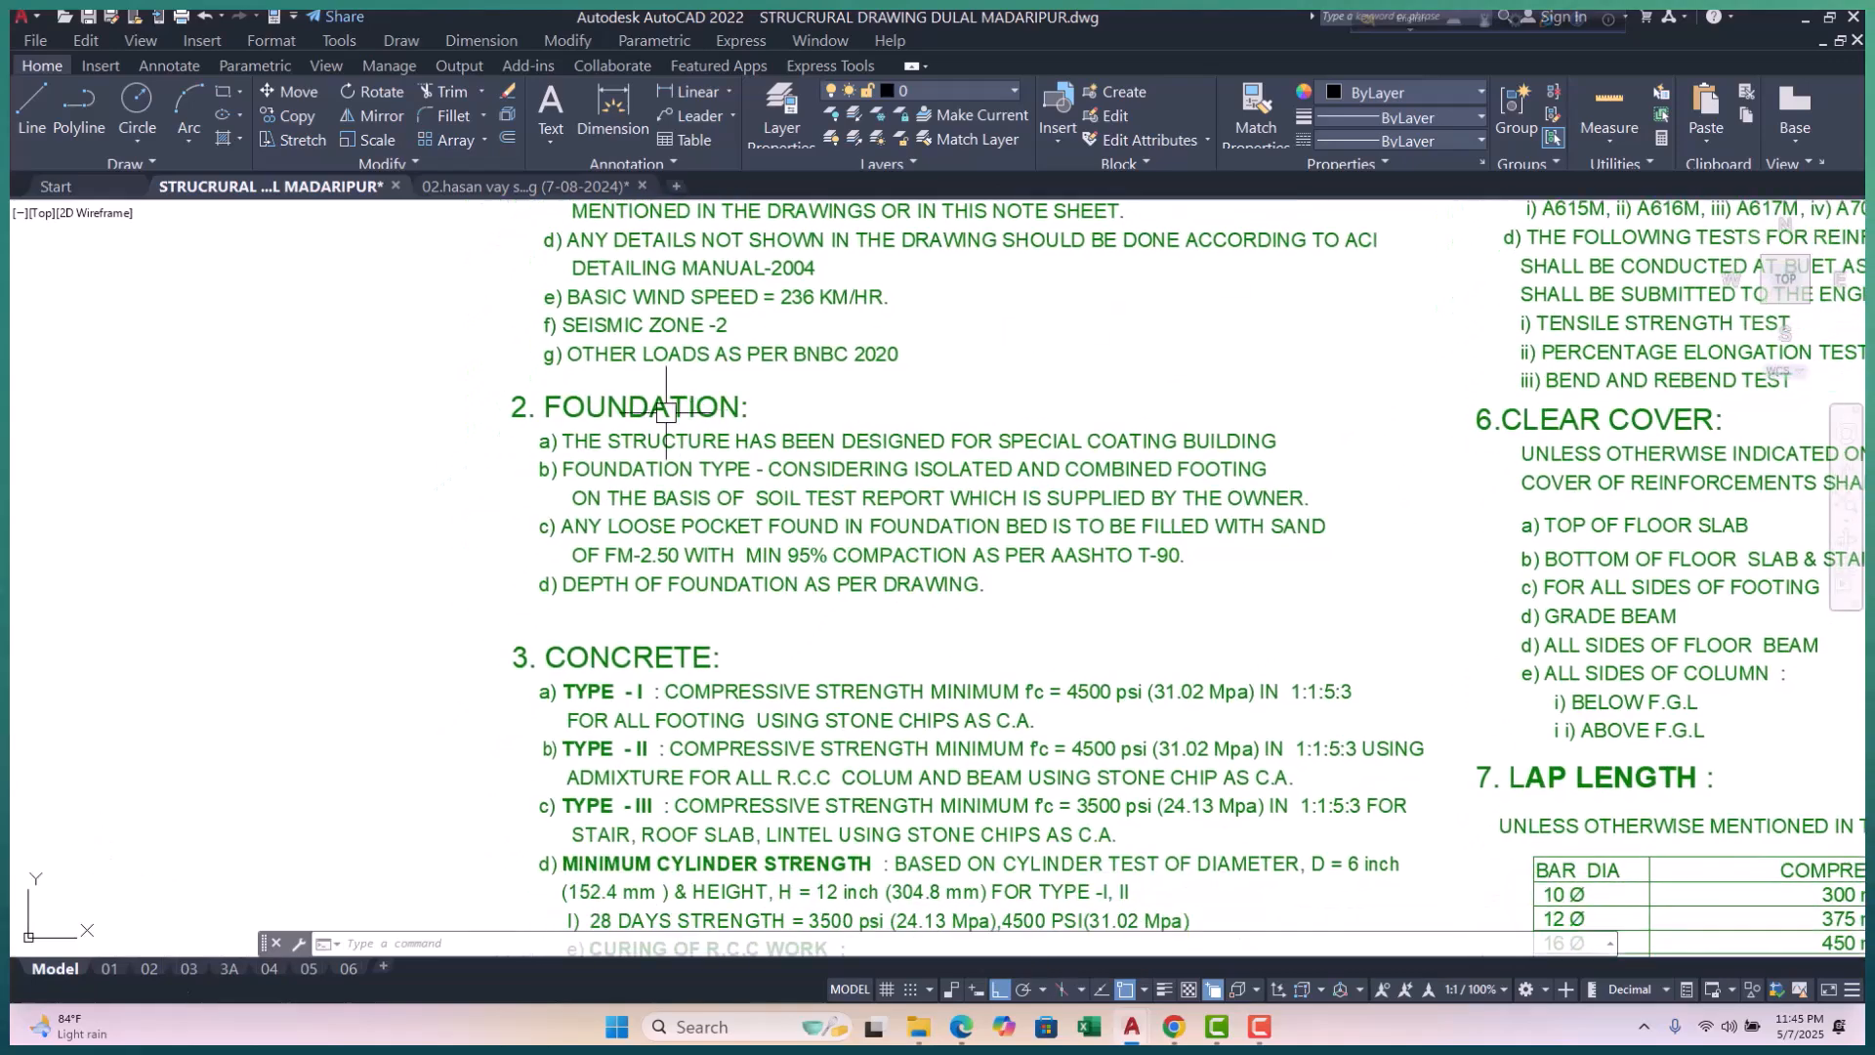
pyautogui.scroll(-2, 678, 459)
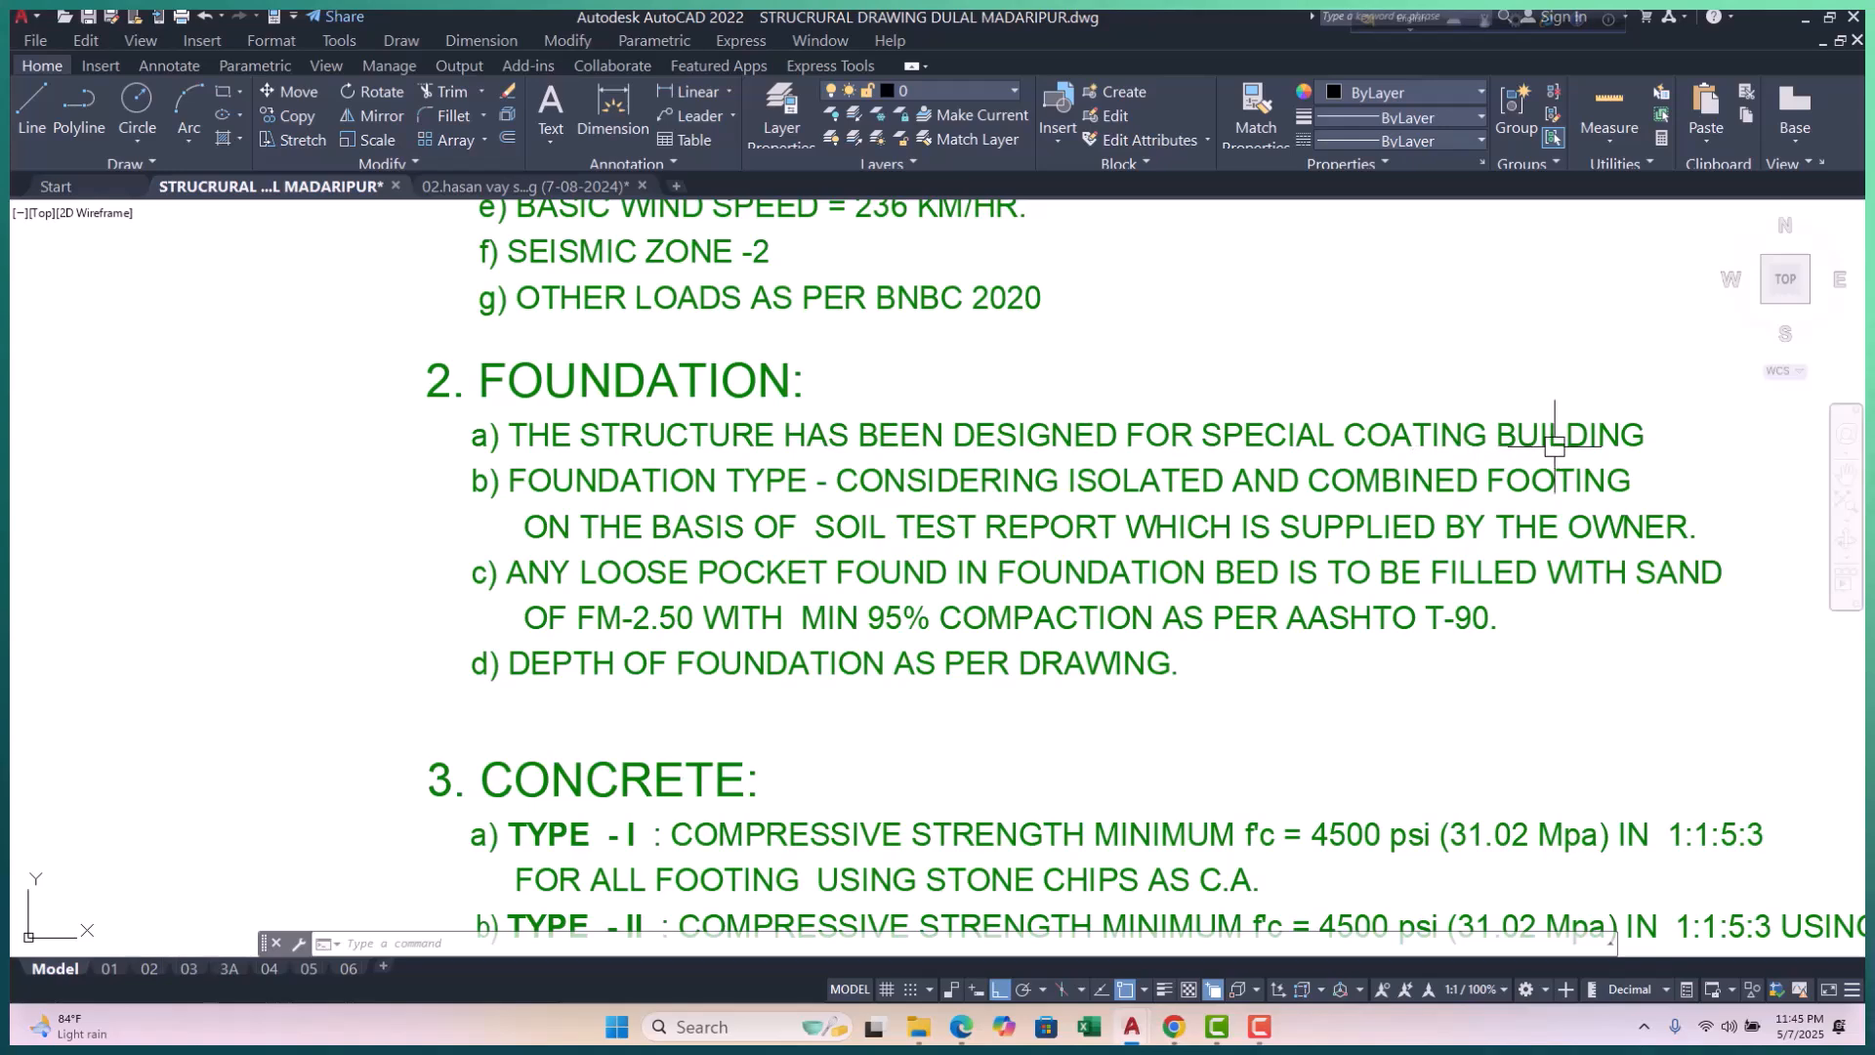
pyautogui.scroll(-2, 1150, 494)
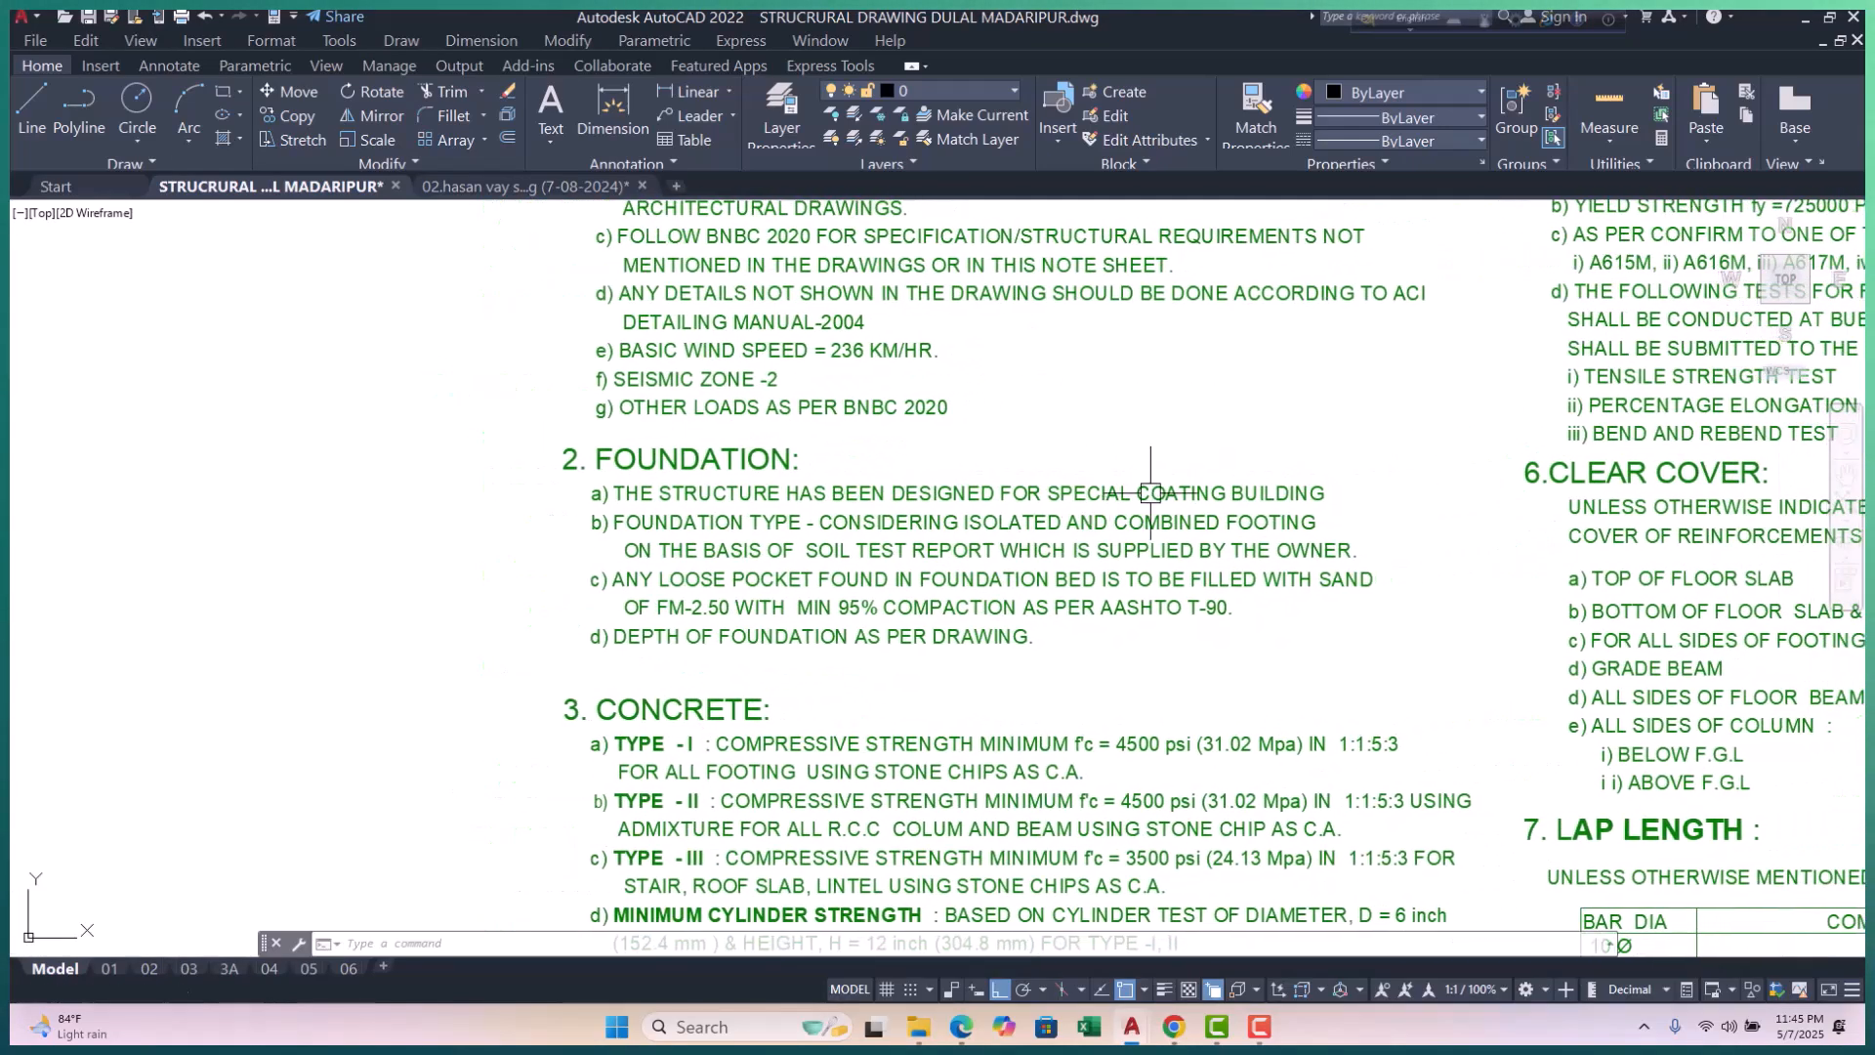
pyautogui.scroll(3, 1178, 525)
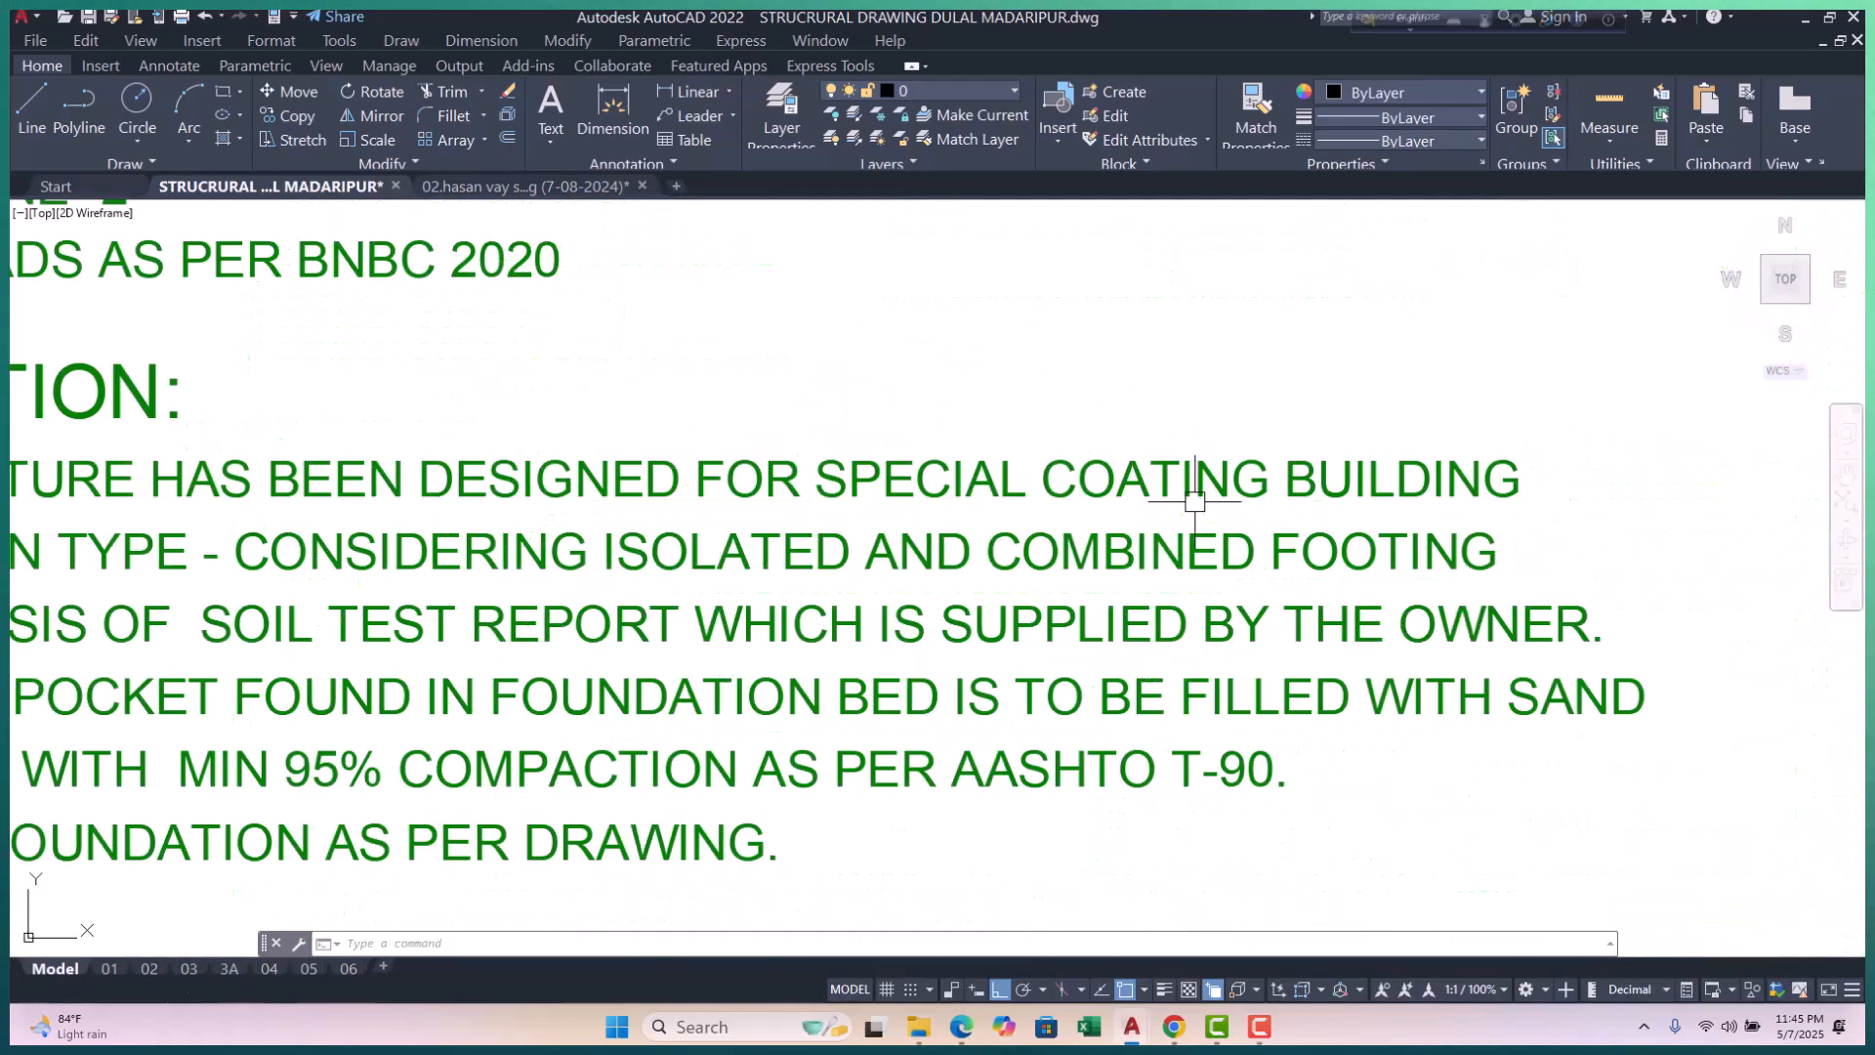
pyautogui.doubleClick(1114, 486)
pyautogui.moveTo(1043, 486); pyautogui.dragTo(1479, 486)
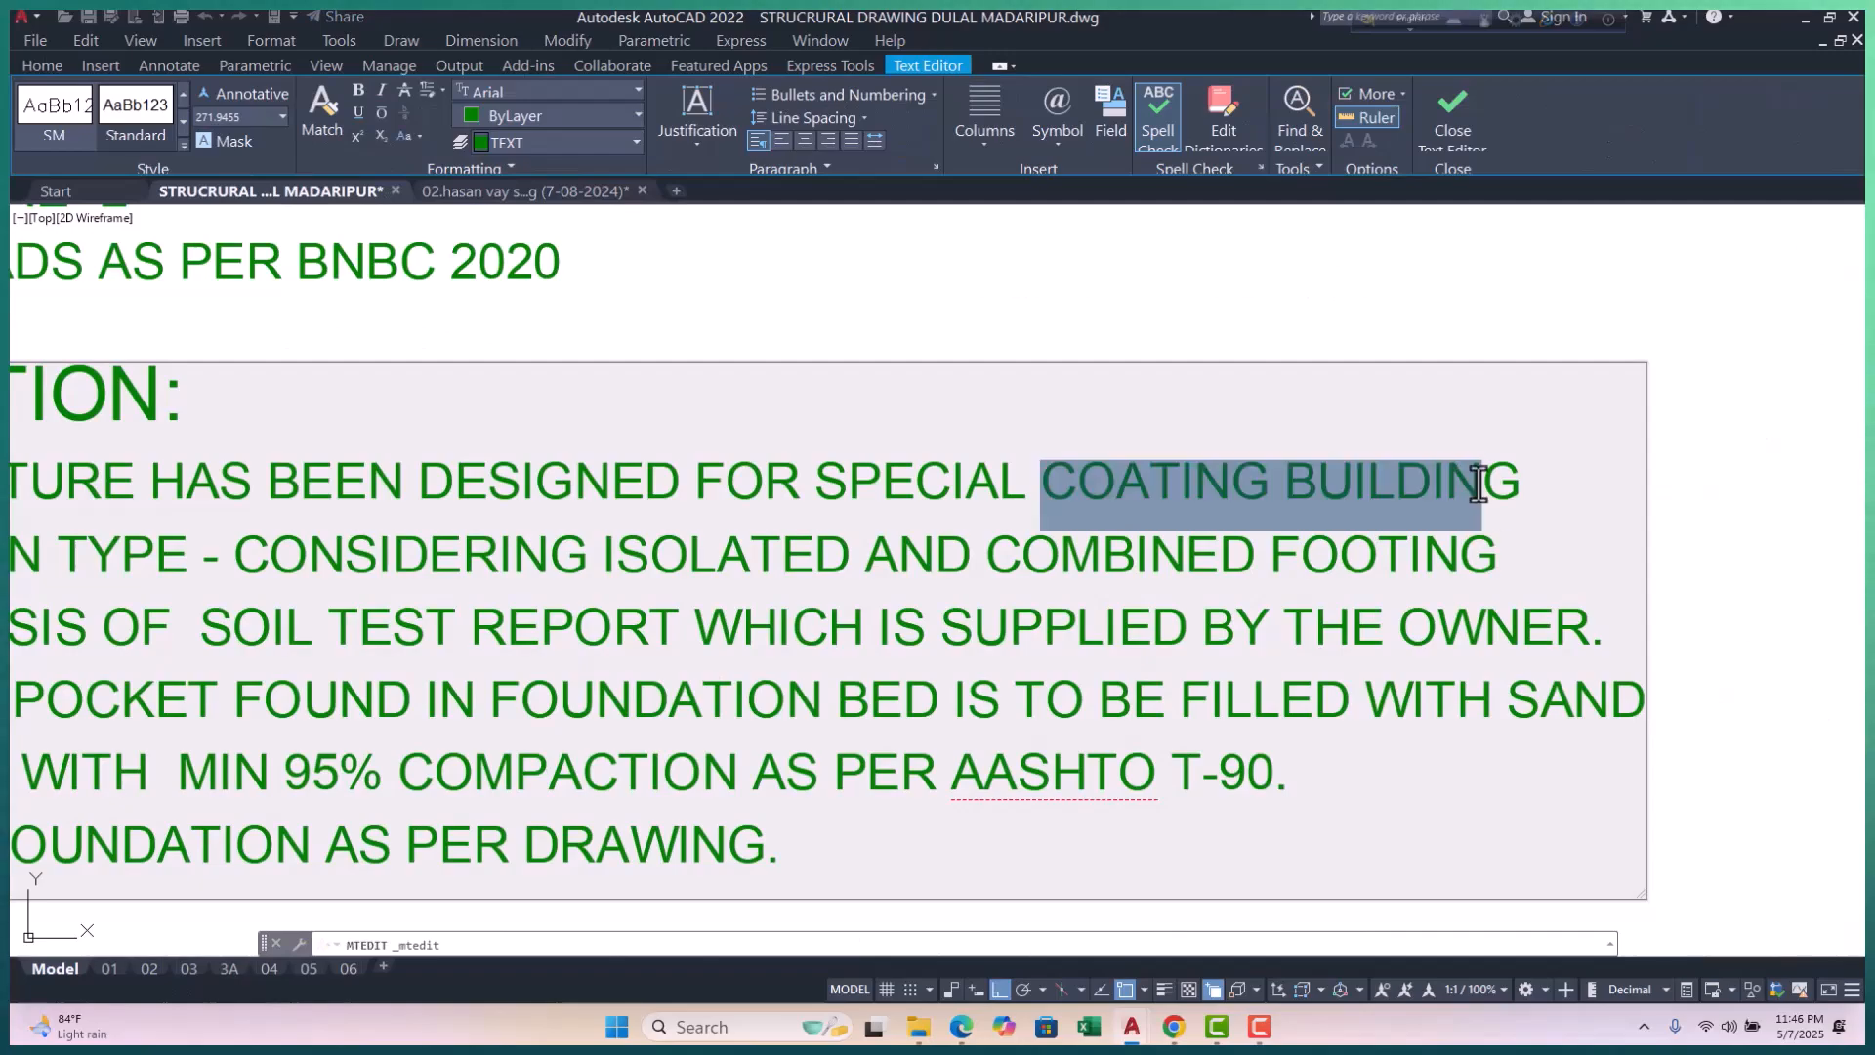
pyautogui.click(1174, 342)
pyautogui.scroll(-4, 1168, 309)
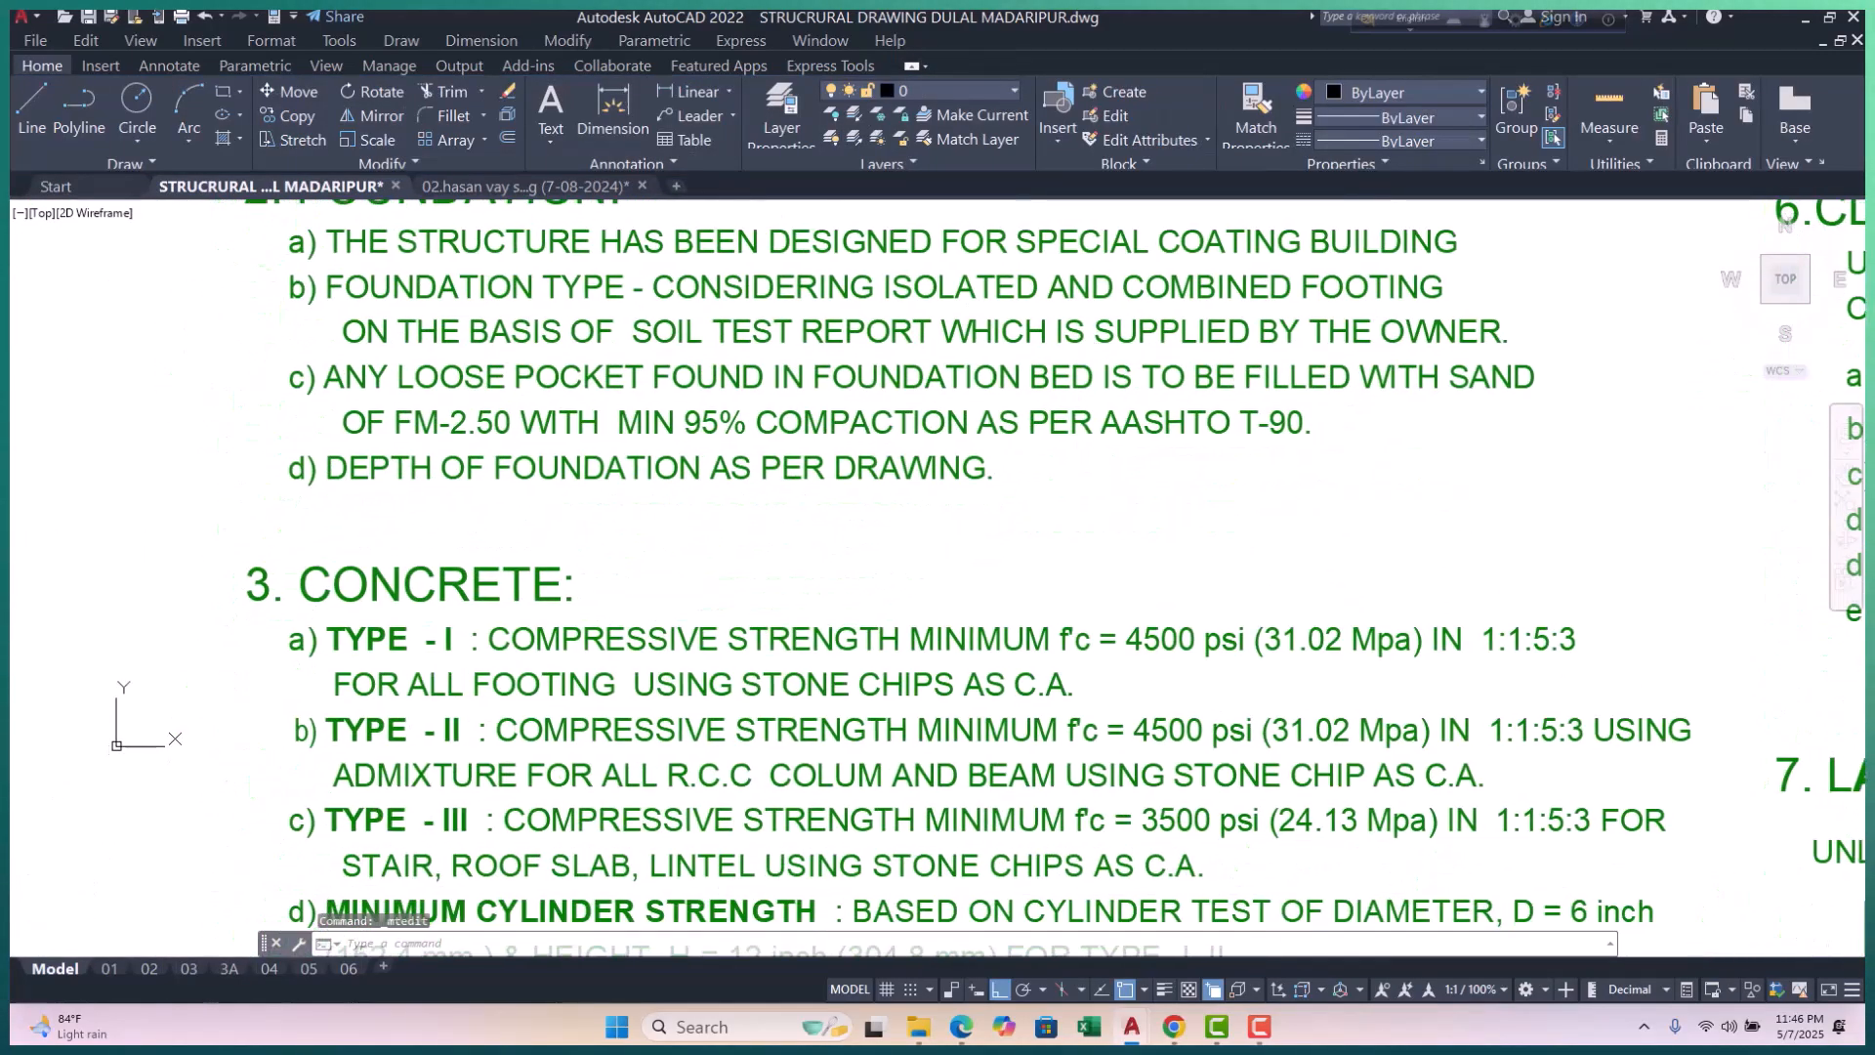
pyautogui.scroll(4, 653, 582)
# Step: Examine the Concrete and Concrete Material sections and the minimum reinforcement cover list in section 6, Clear Cover
pyautogui.scroll(-4, 777, 311)
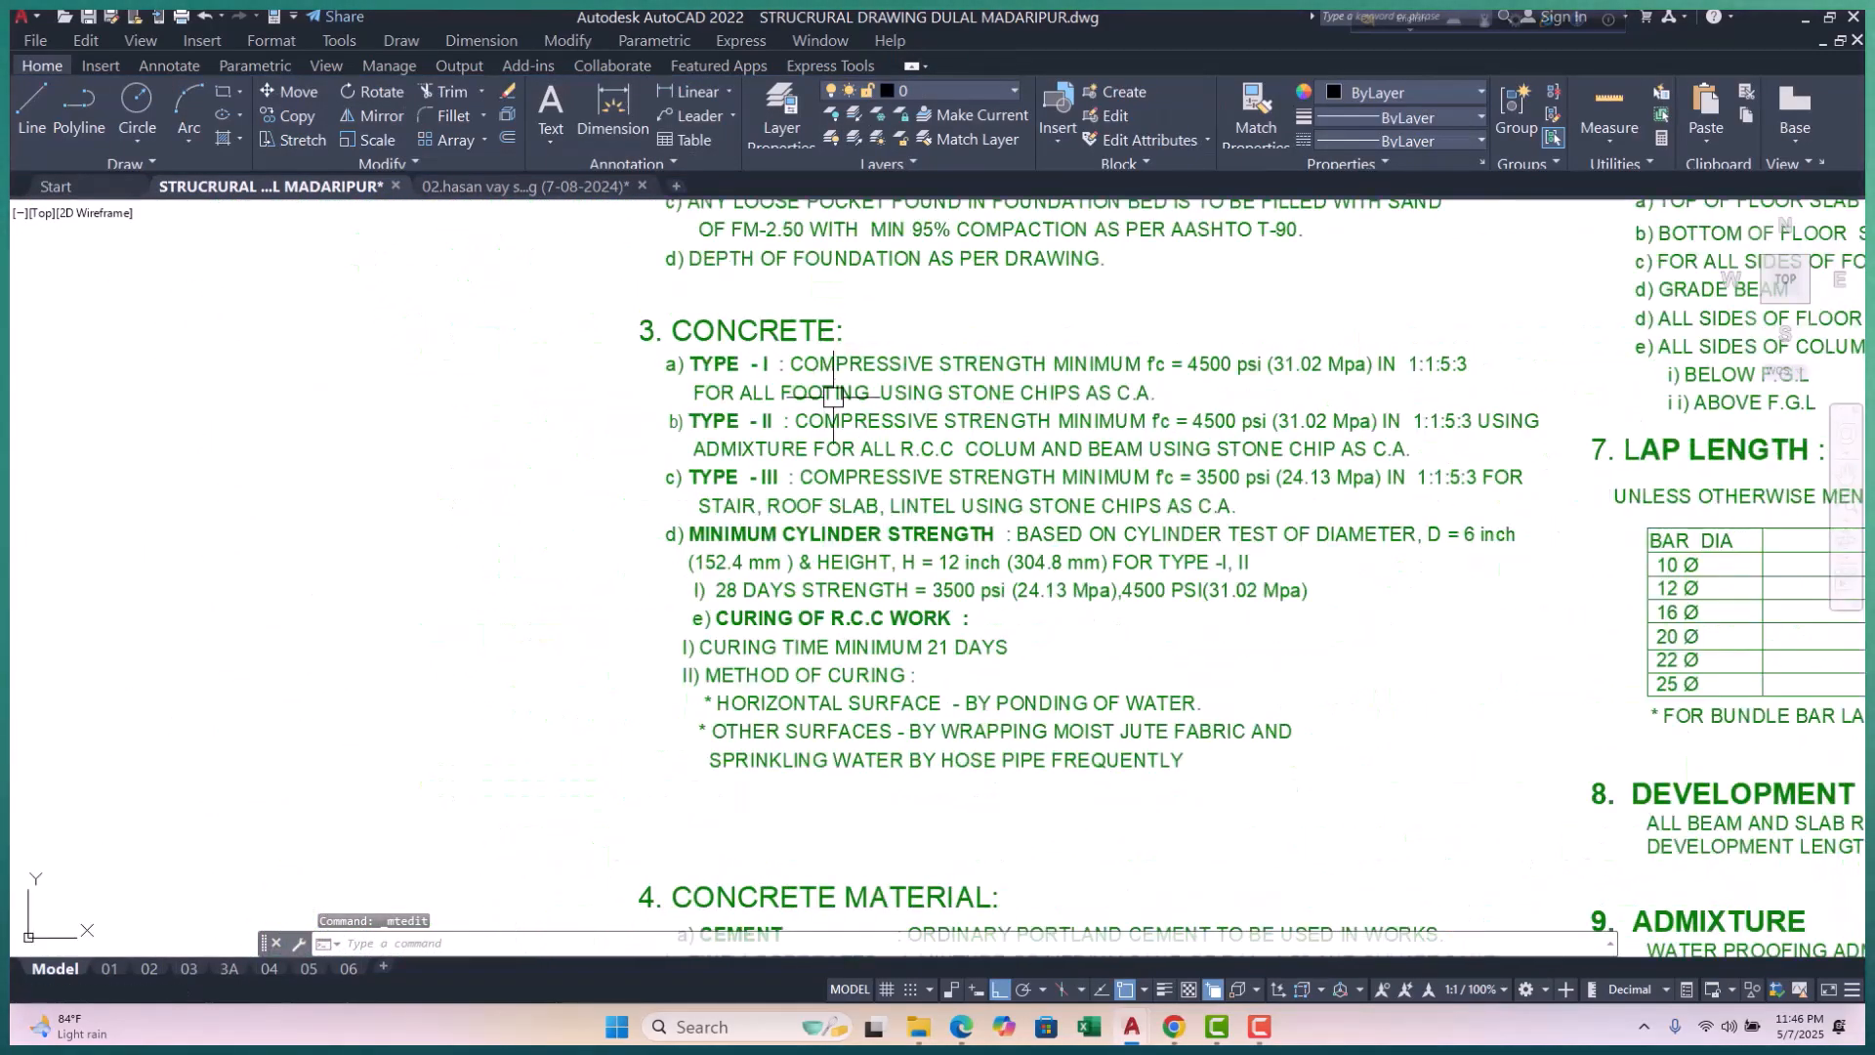
pyautogui.moveTo(848, 572); pyautogui.dragTo(795, 340, button='middle')
pyautogui.scroll(-2, 795, 340)
pyautogui.scroll(-3, 905, 609)
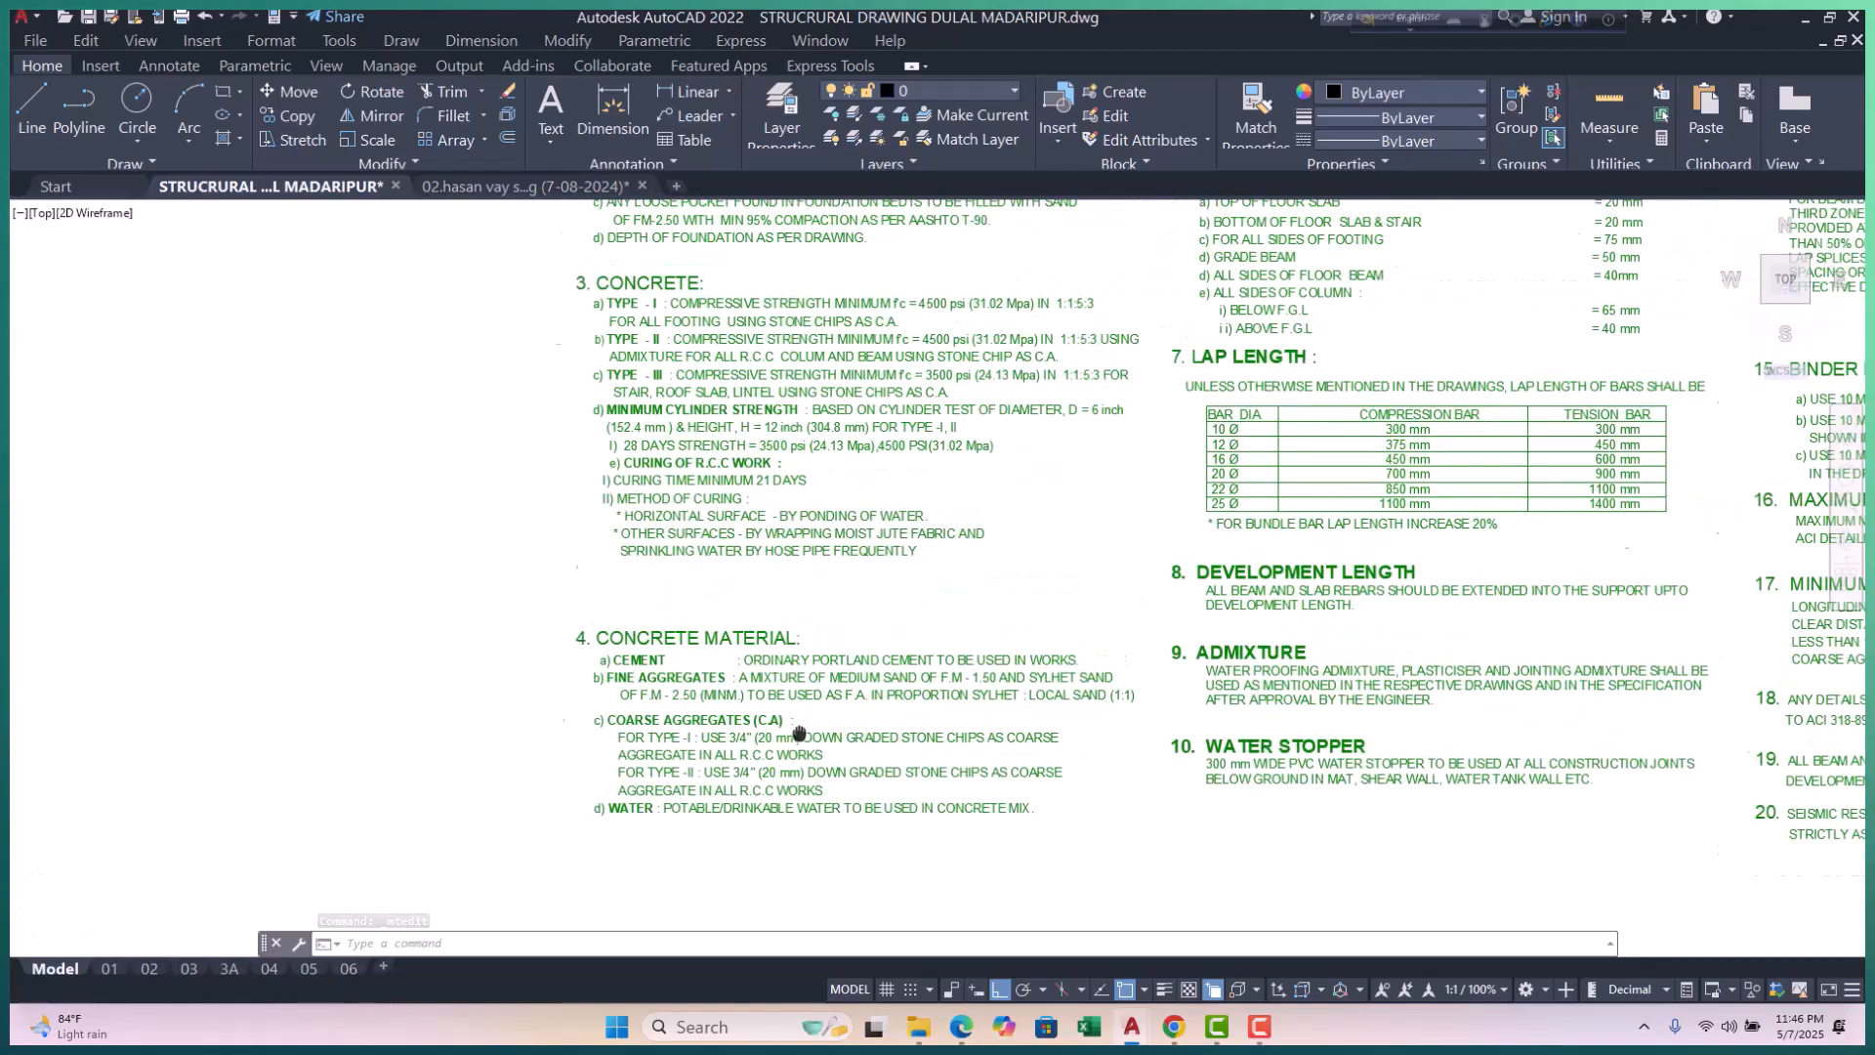
pyautogui.scroll(-1, 769, 770)
pyautogui.scroll(8, 1068, 431)
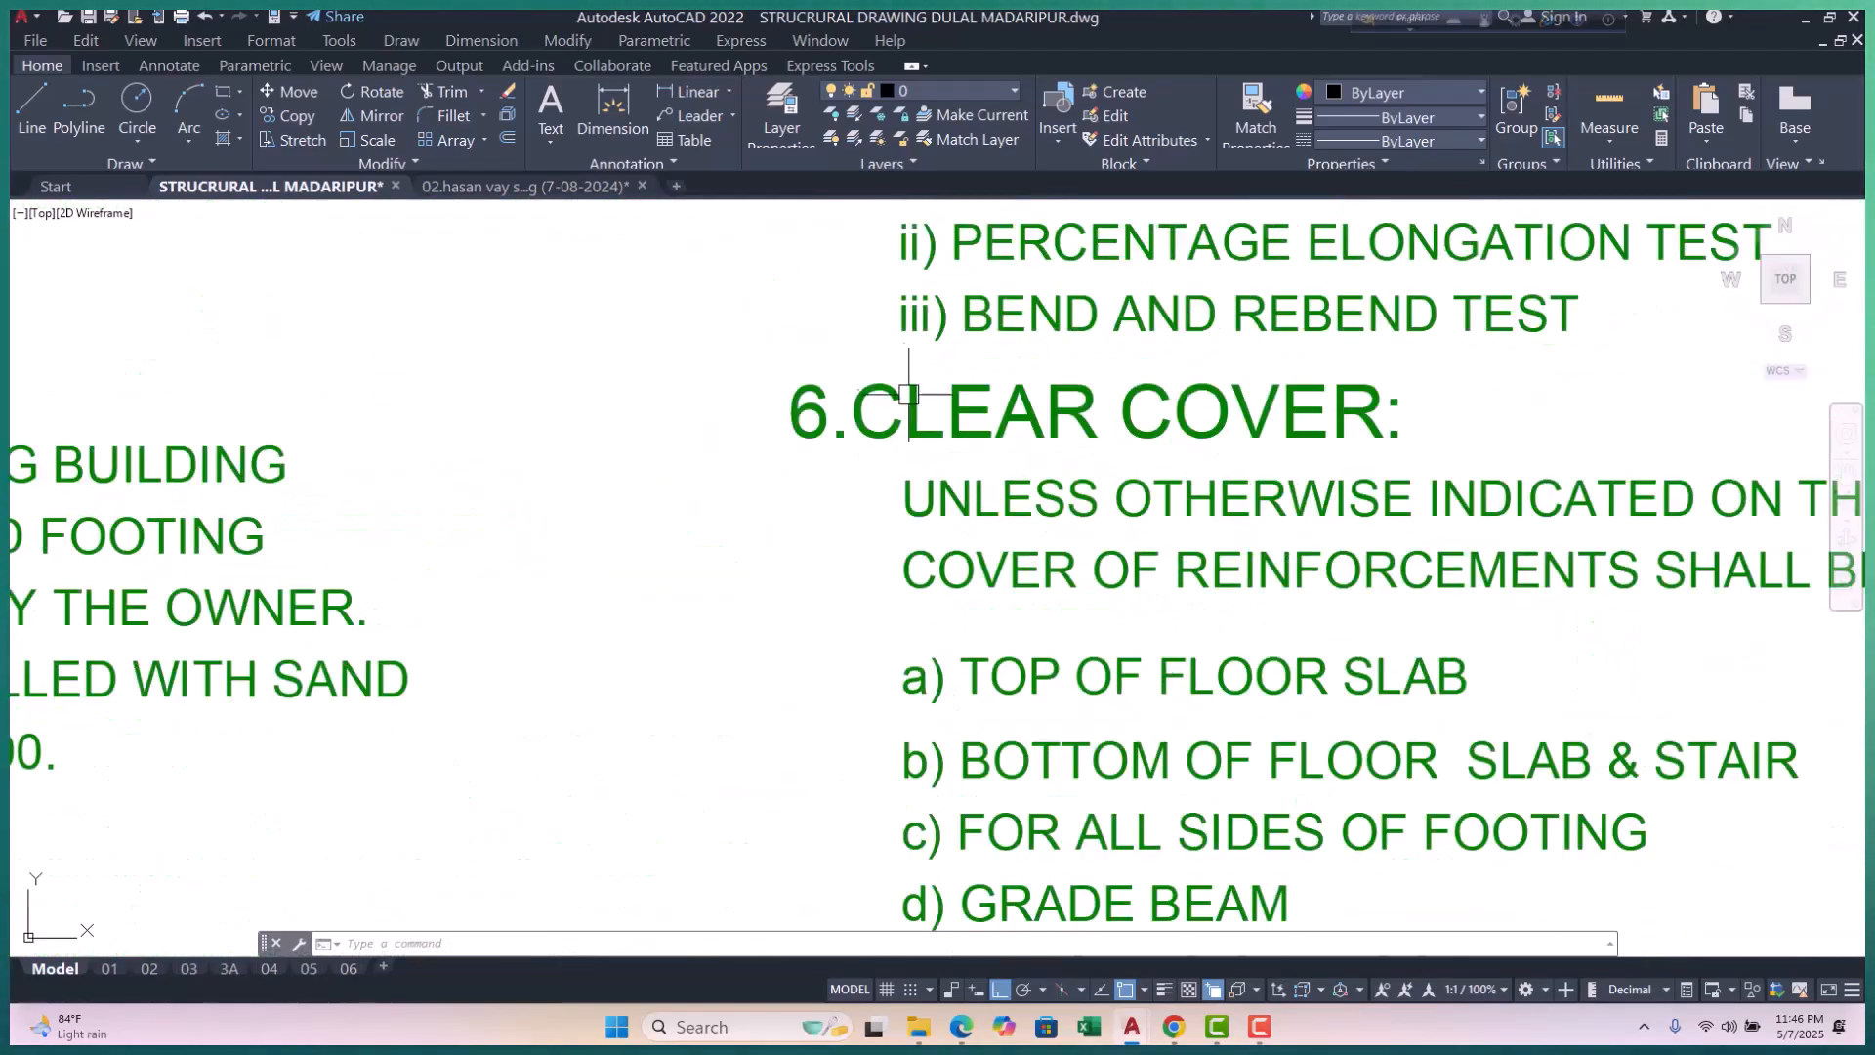
pyautogui.scroll(-5, 897, 402)
pyautogui.doubleClick(782, 455)
pyautogui.scroll(-3, 760, 502)
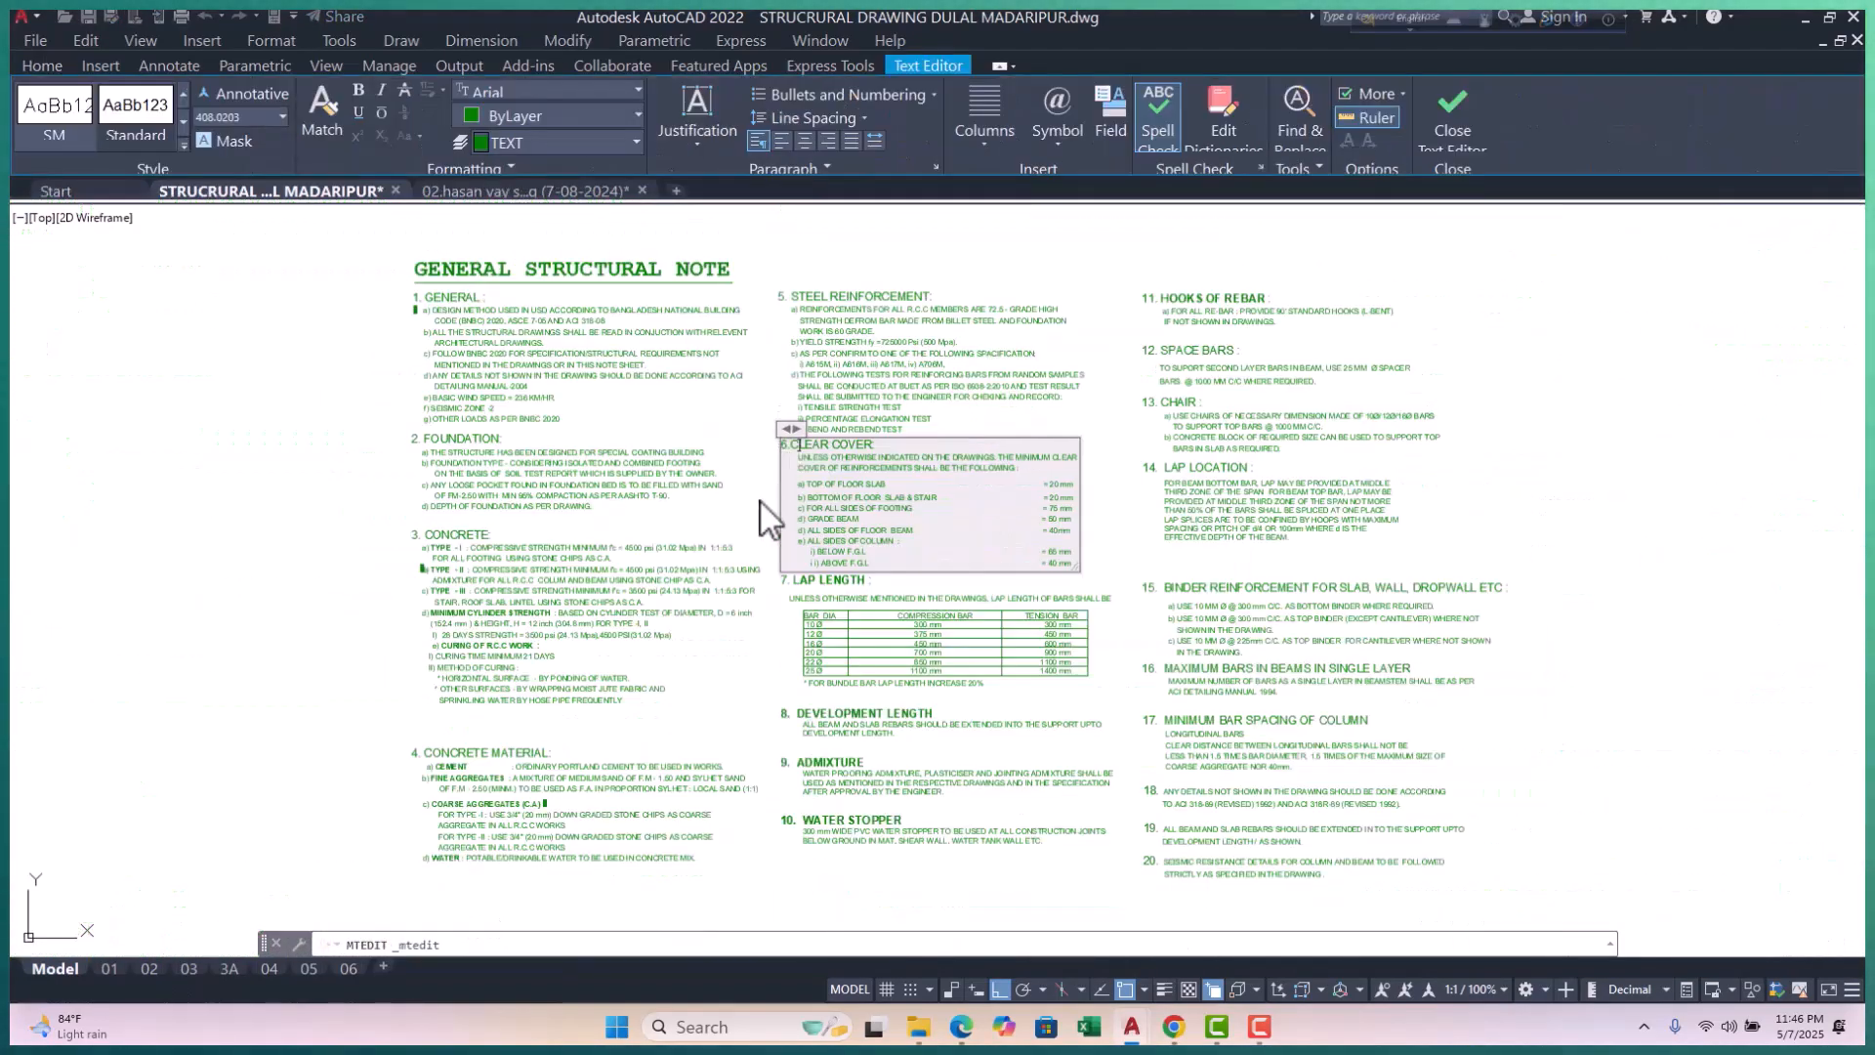
pyautogui.scroll(5, 827, 495)
pyautogui.moveTo(869, 450); pyautogui.dragTo(833, 451, button='middle')
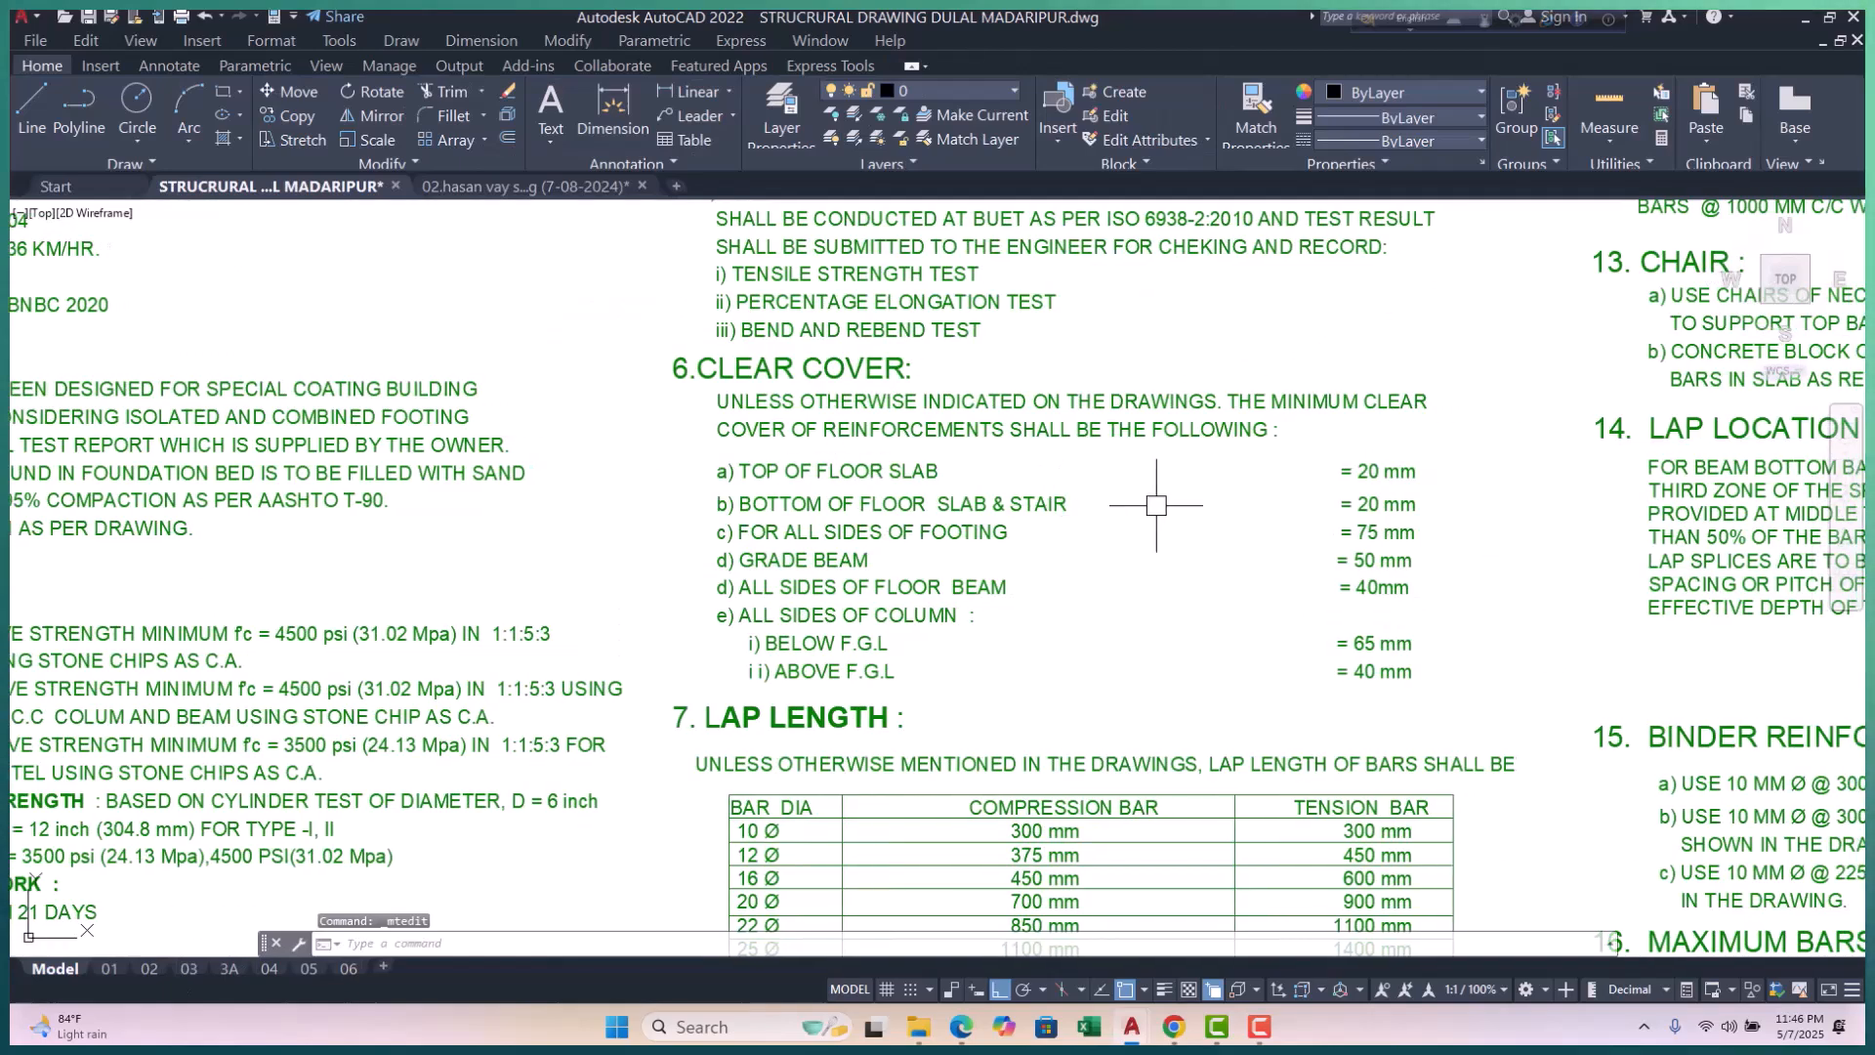
pyautogui.scroll(3, 859, 417)
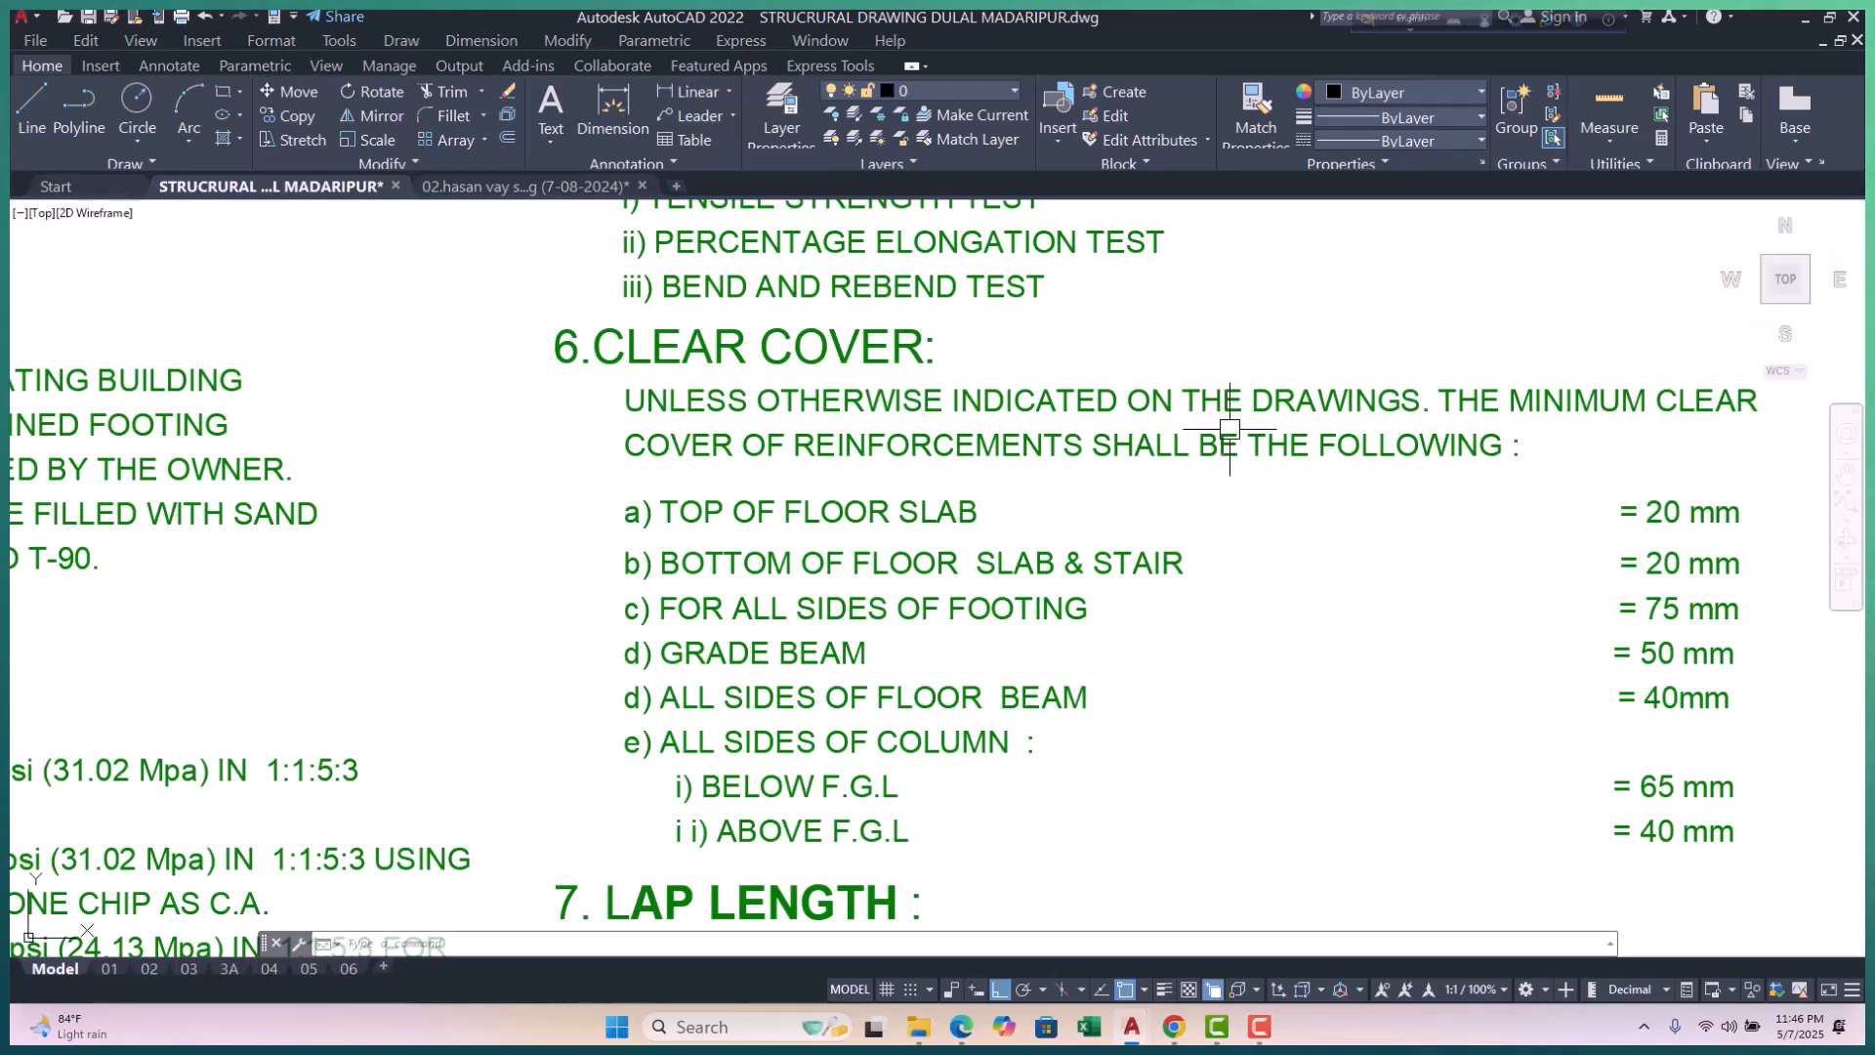
# Step: Compare the clear cover list in section 6 of the notes with the cover dimensioned in the footing plan detail
pyautogui.moveTo(1378, 446); pyautogui.dragTo(1280, 458, button='middle')
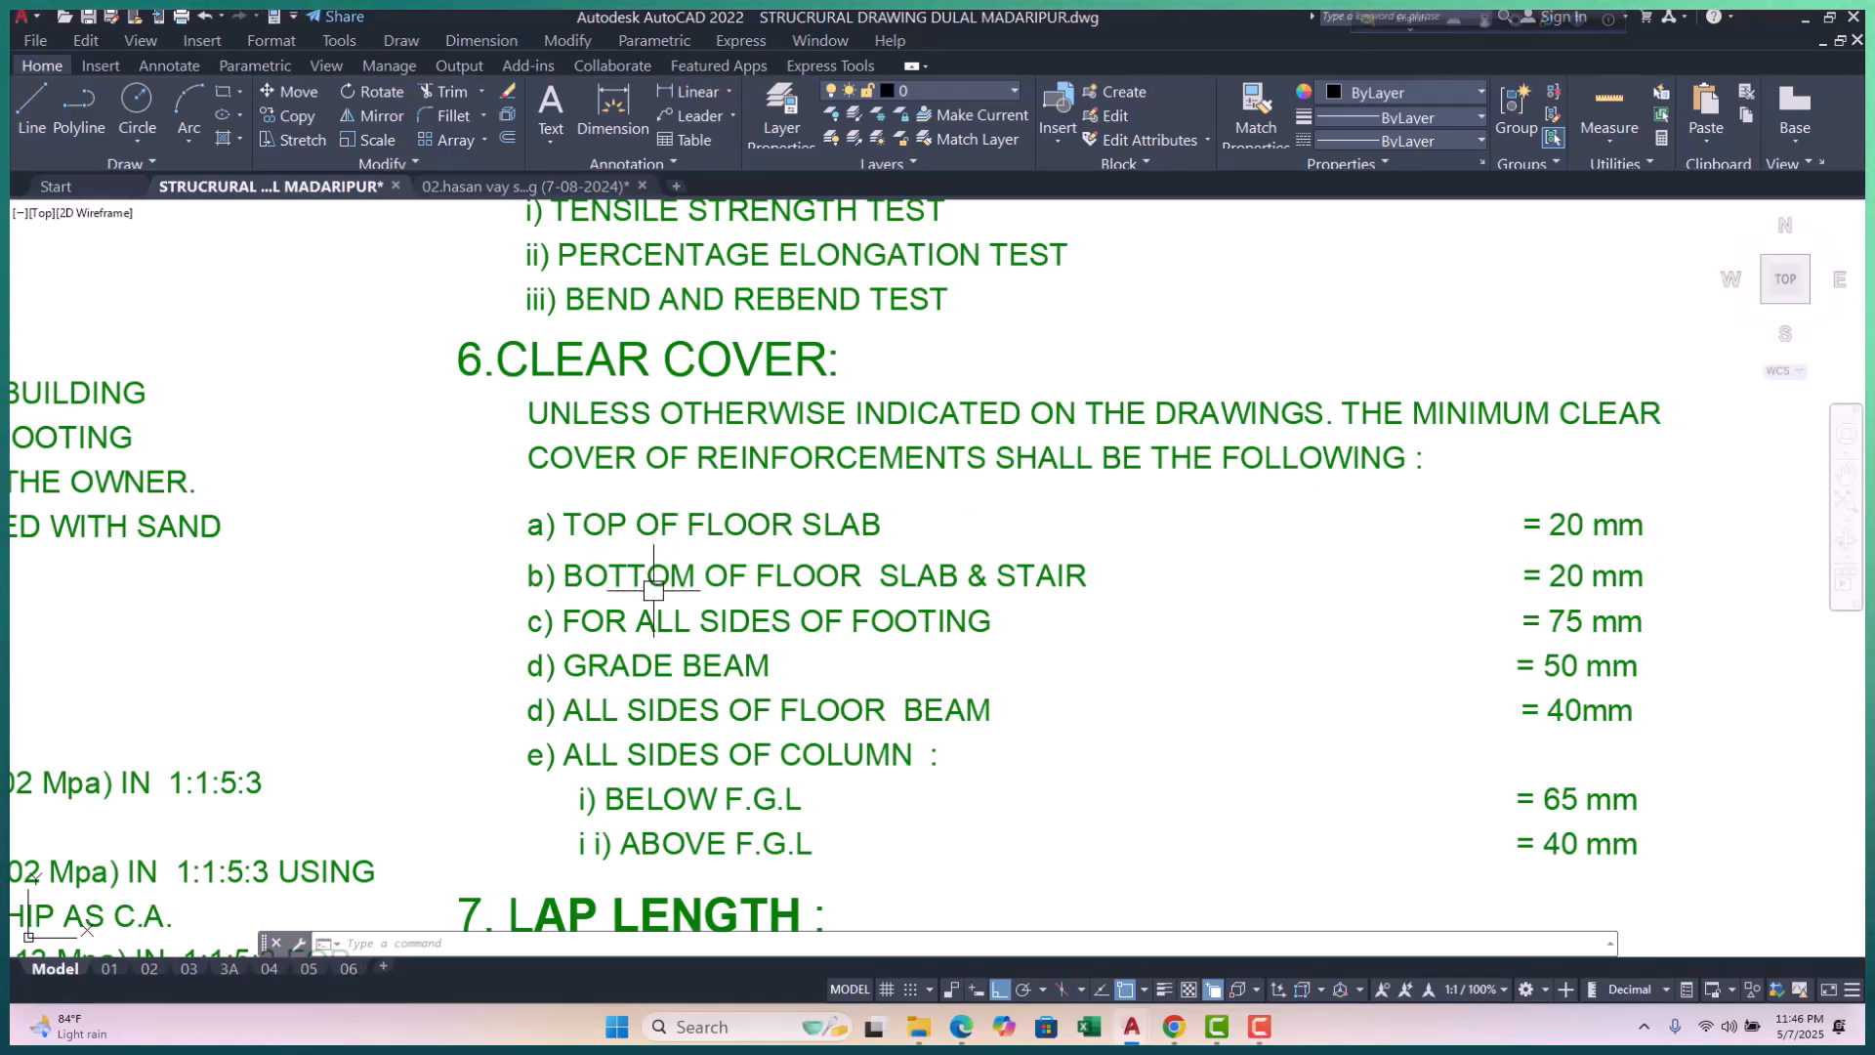
pyautogui.scroll(-3, 948, 567)
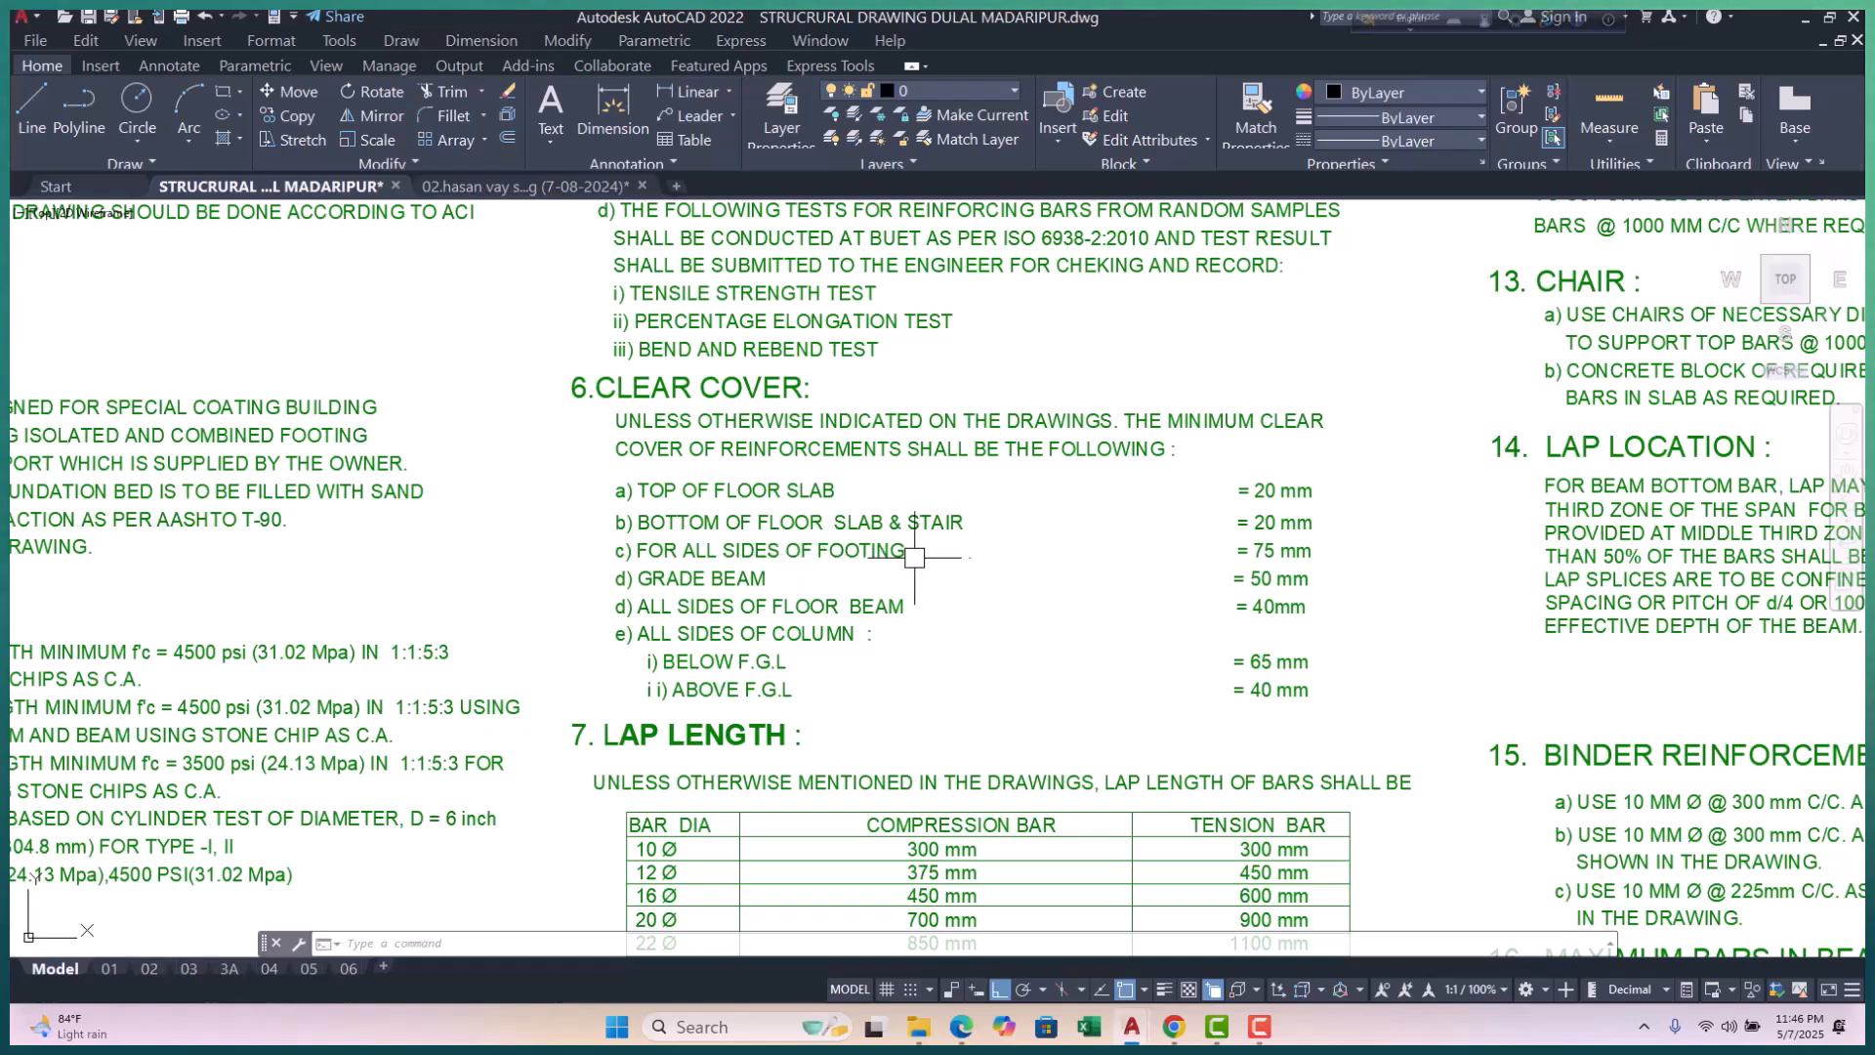
pyautogui.scroll(-10, 893, 580)
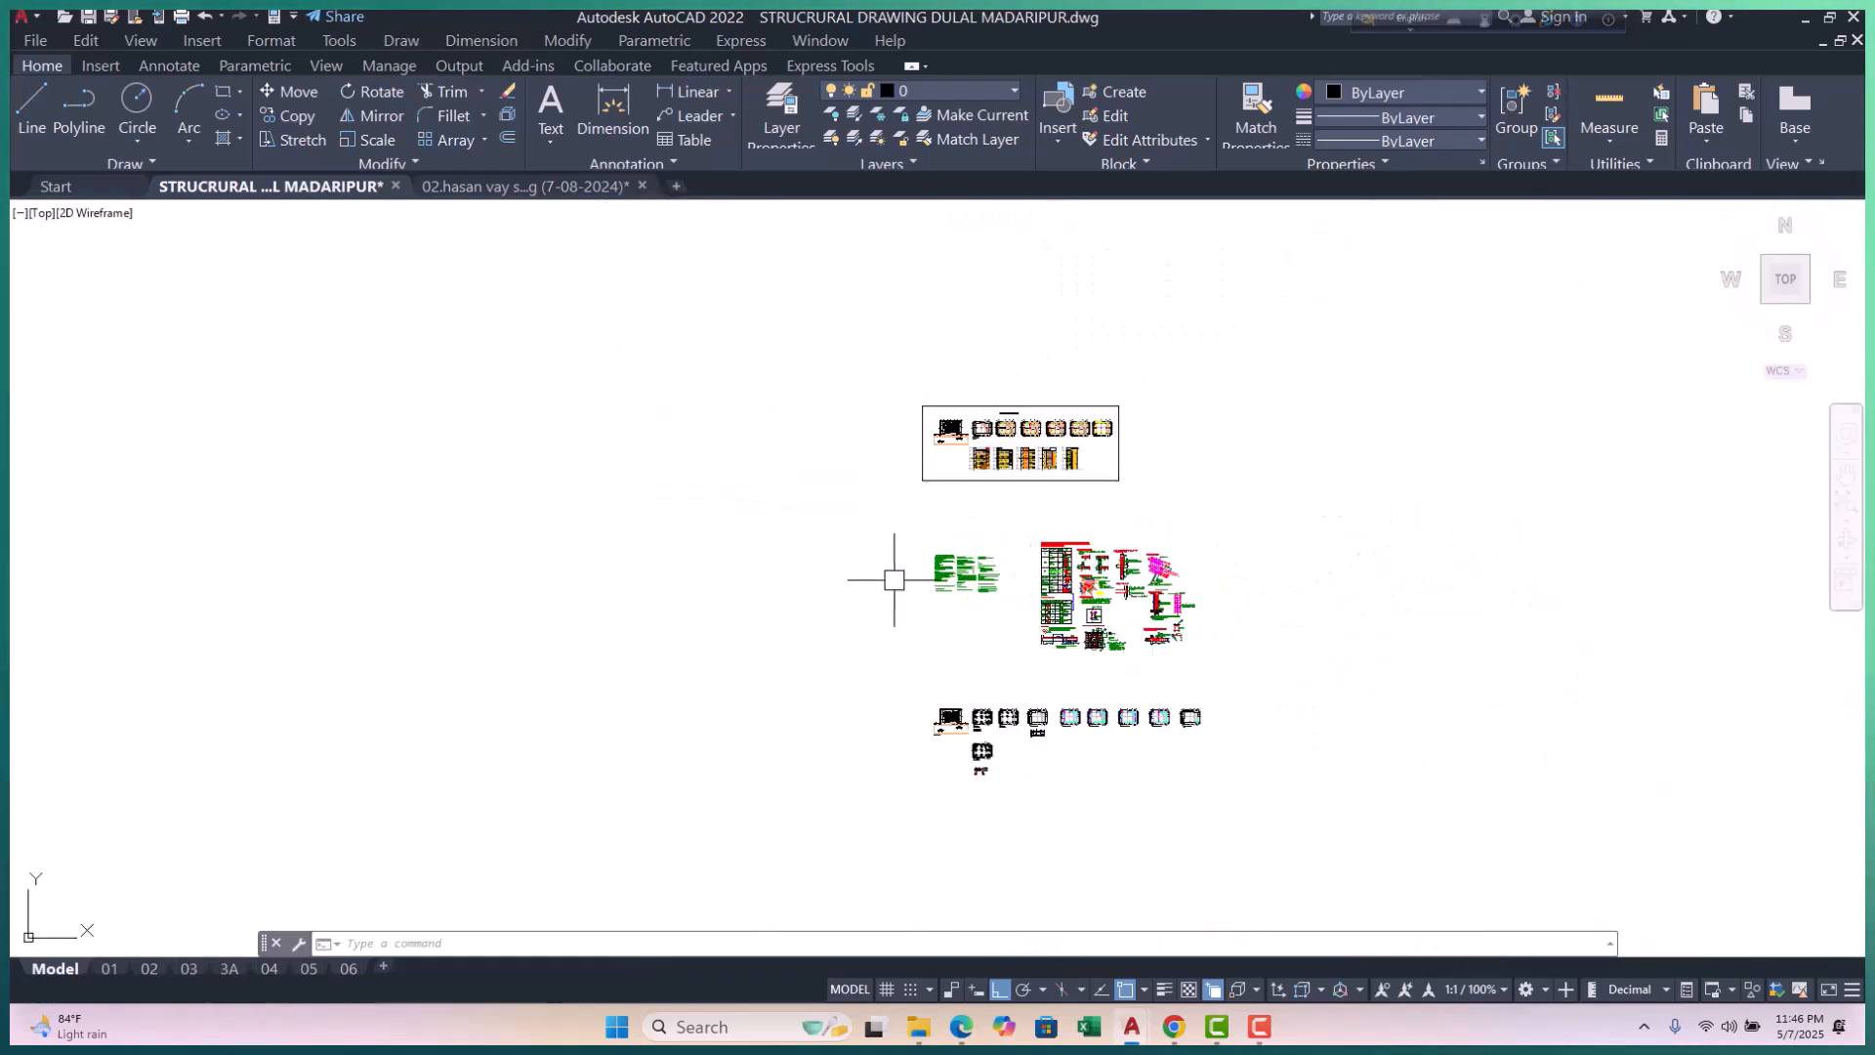
pyautogui.scroll(8, 976, 730)
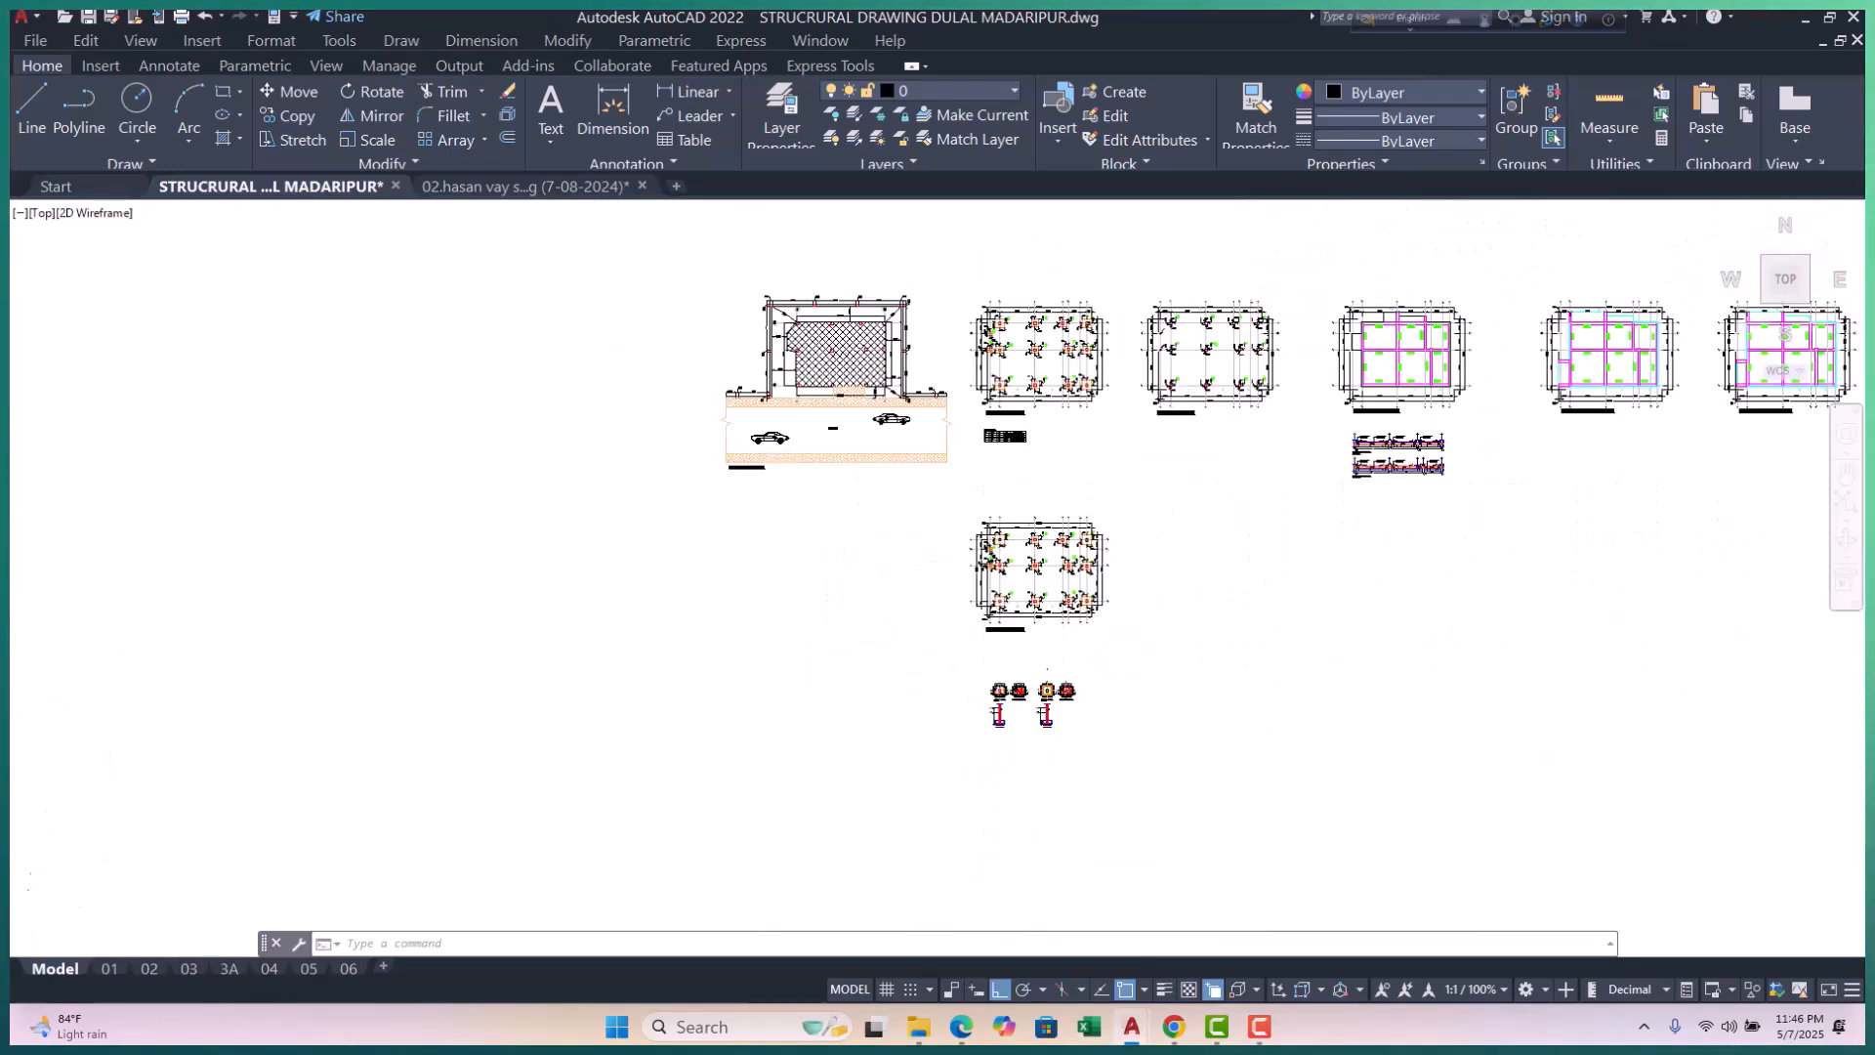
pyautogui.scroll(10, 1183, 486)
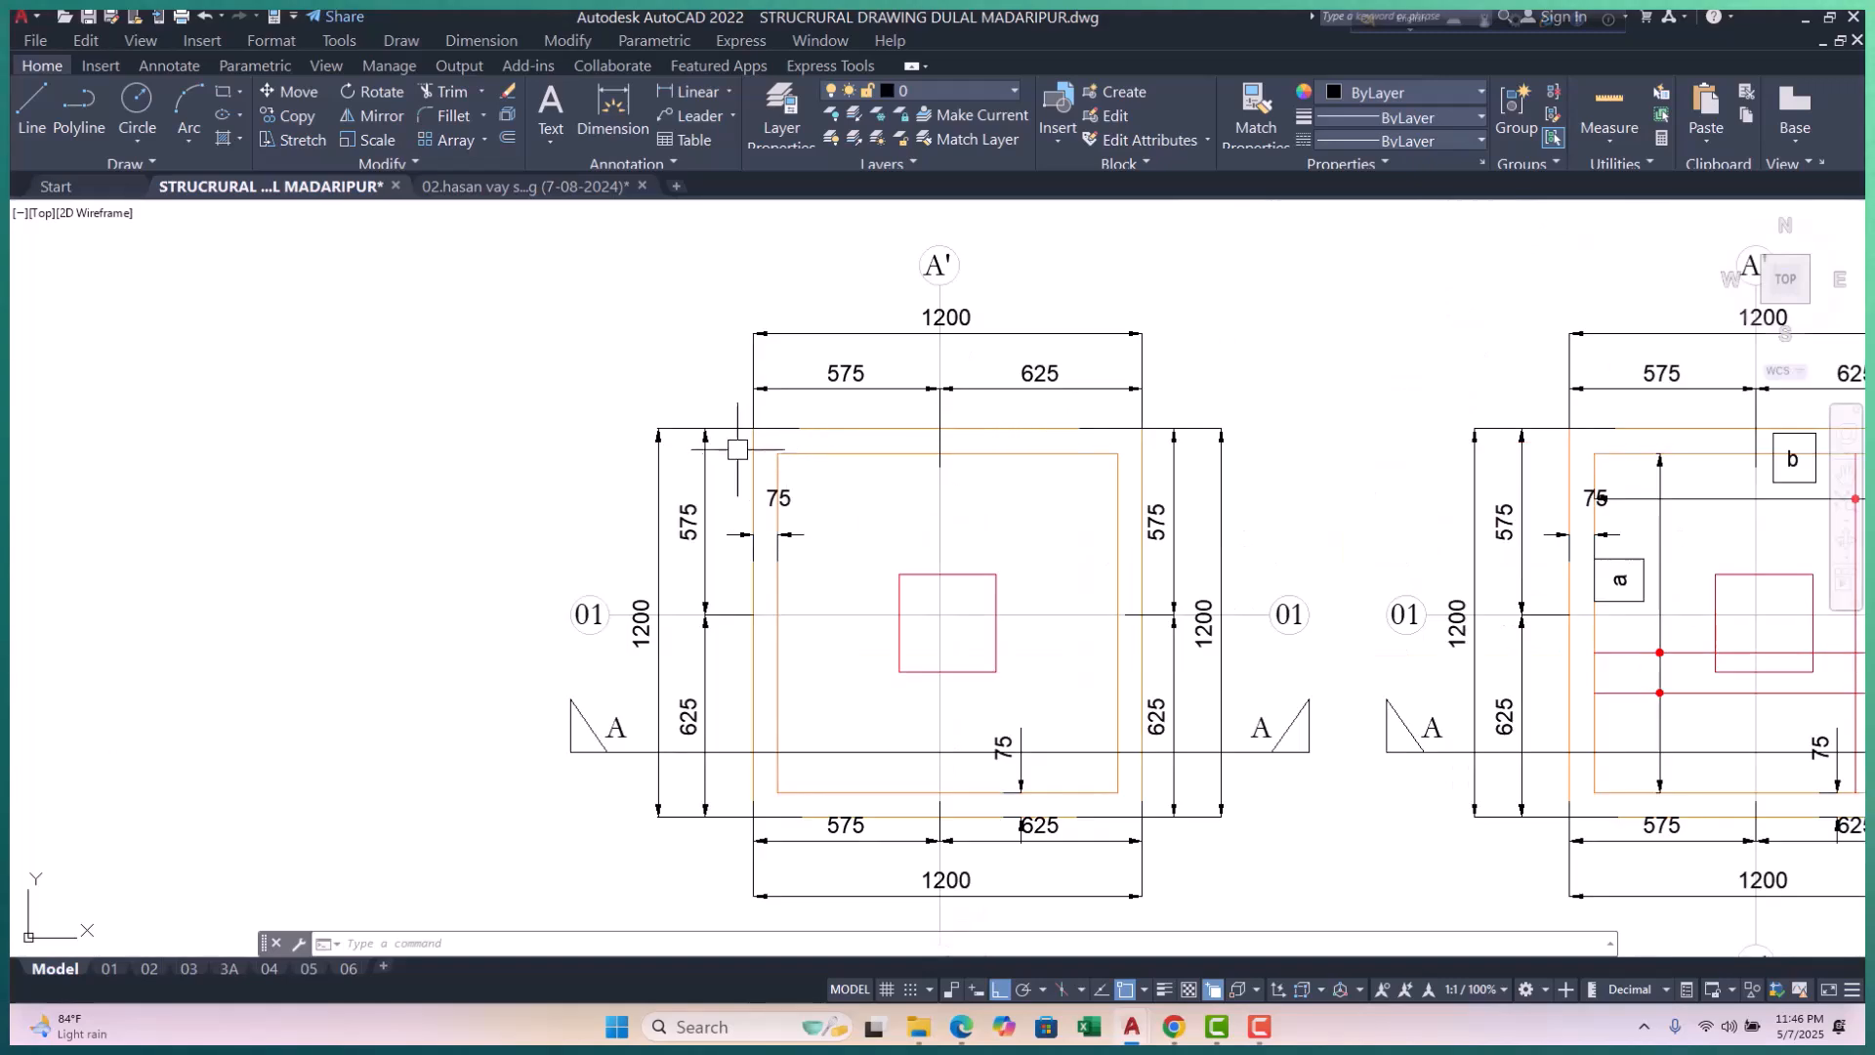
pyautogui.scroll(-10, 1161, 442)
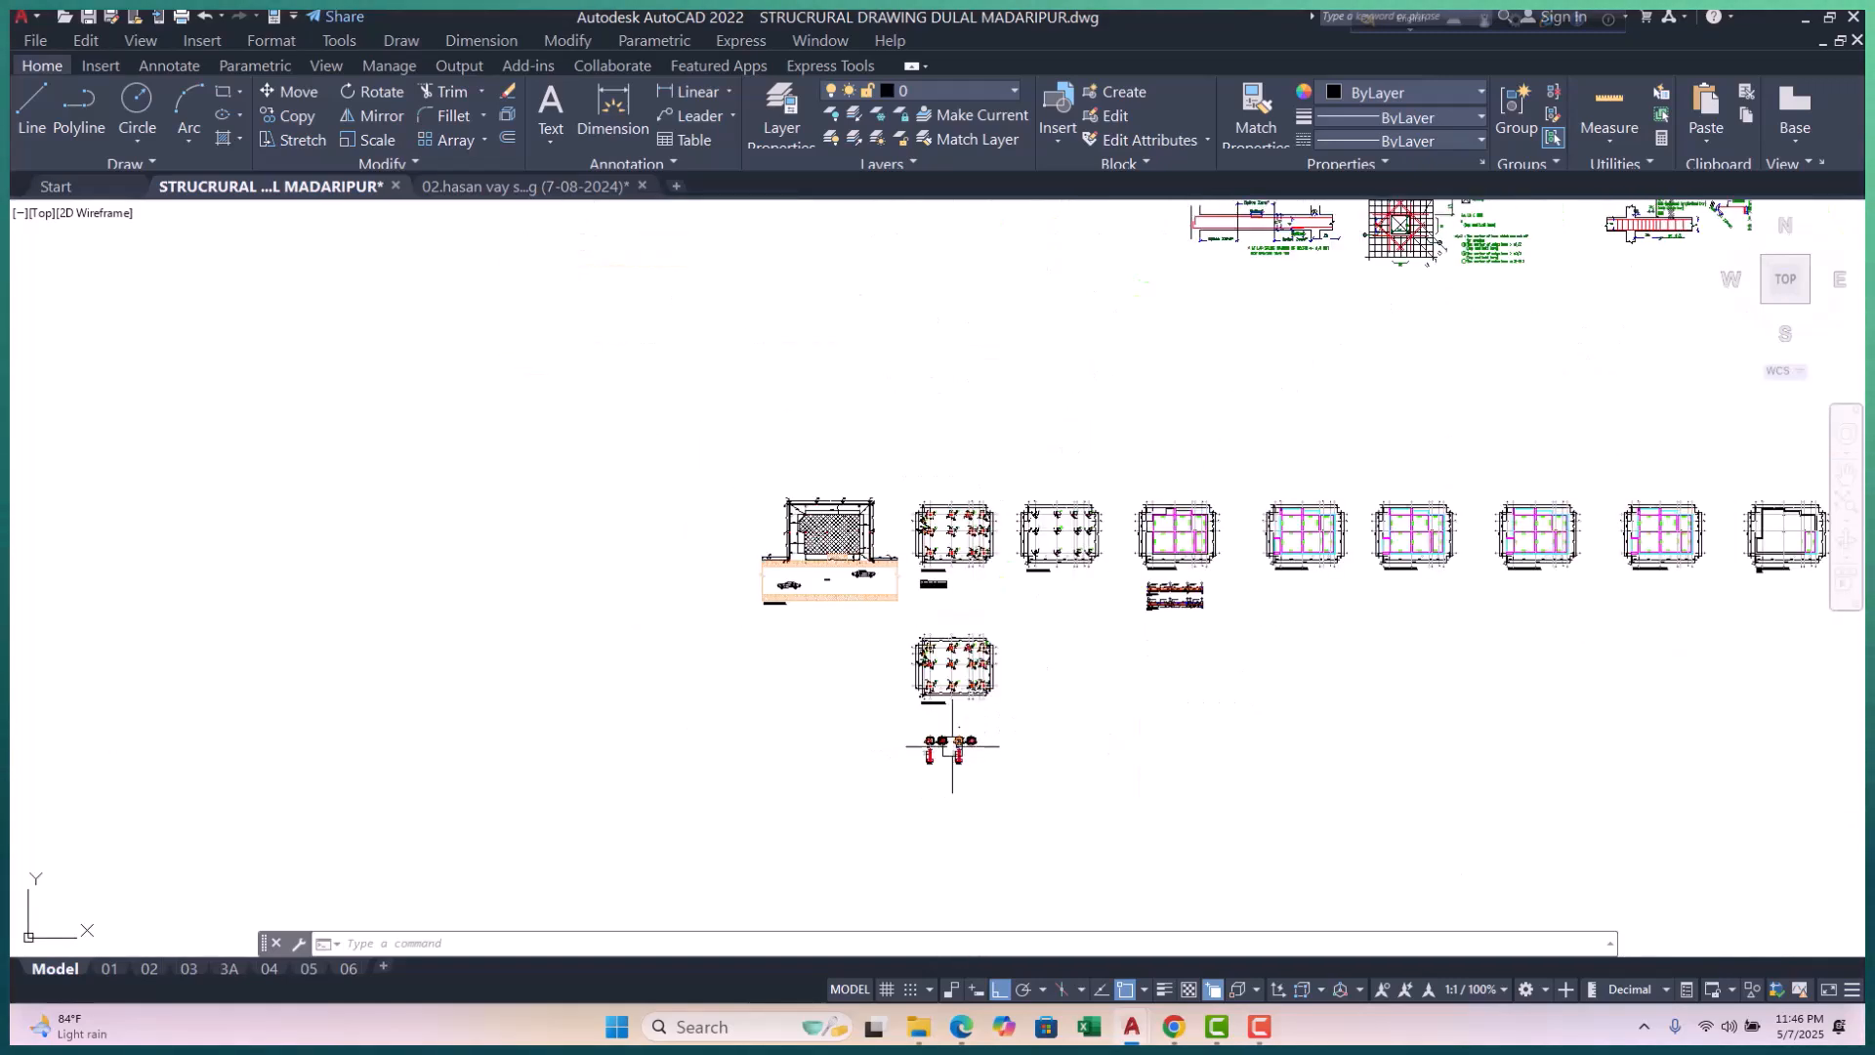
pyautogui.scroll(-4, 1046, 673)
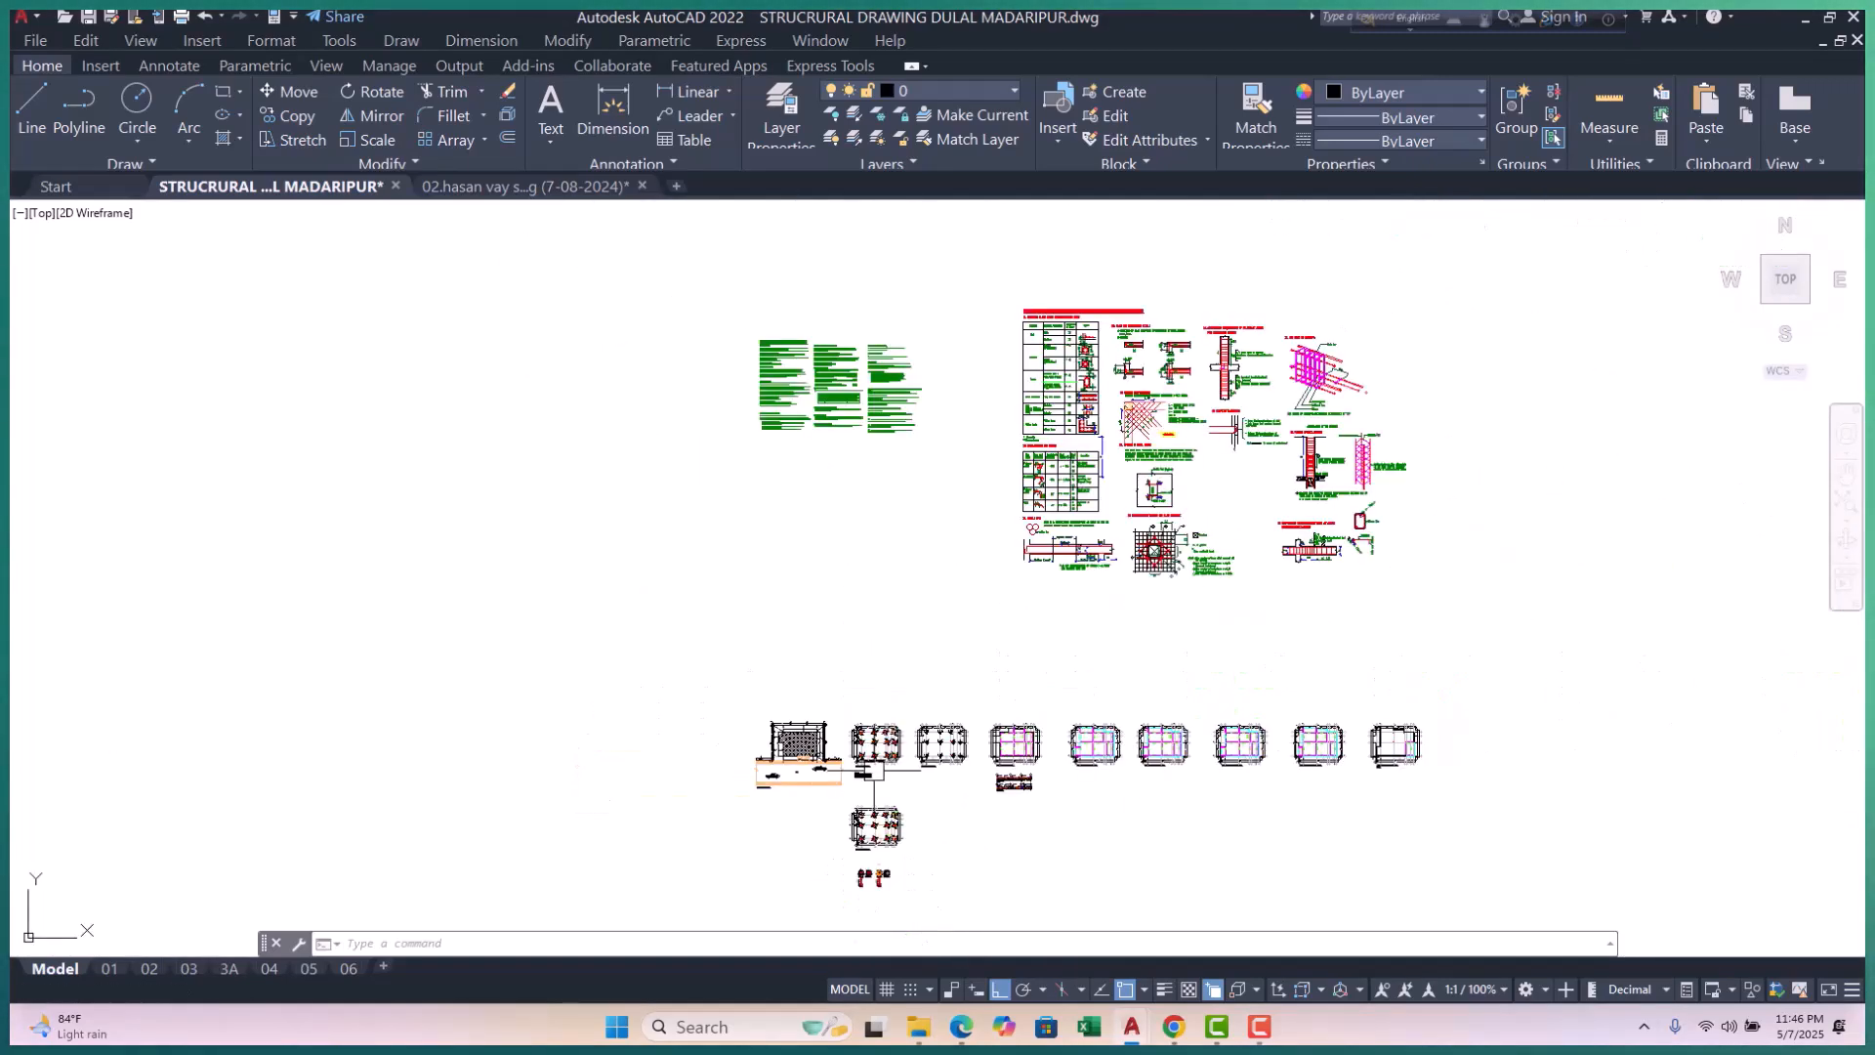
pyautogui.scroll(10, 850, 410)
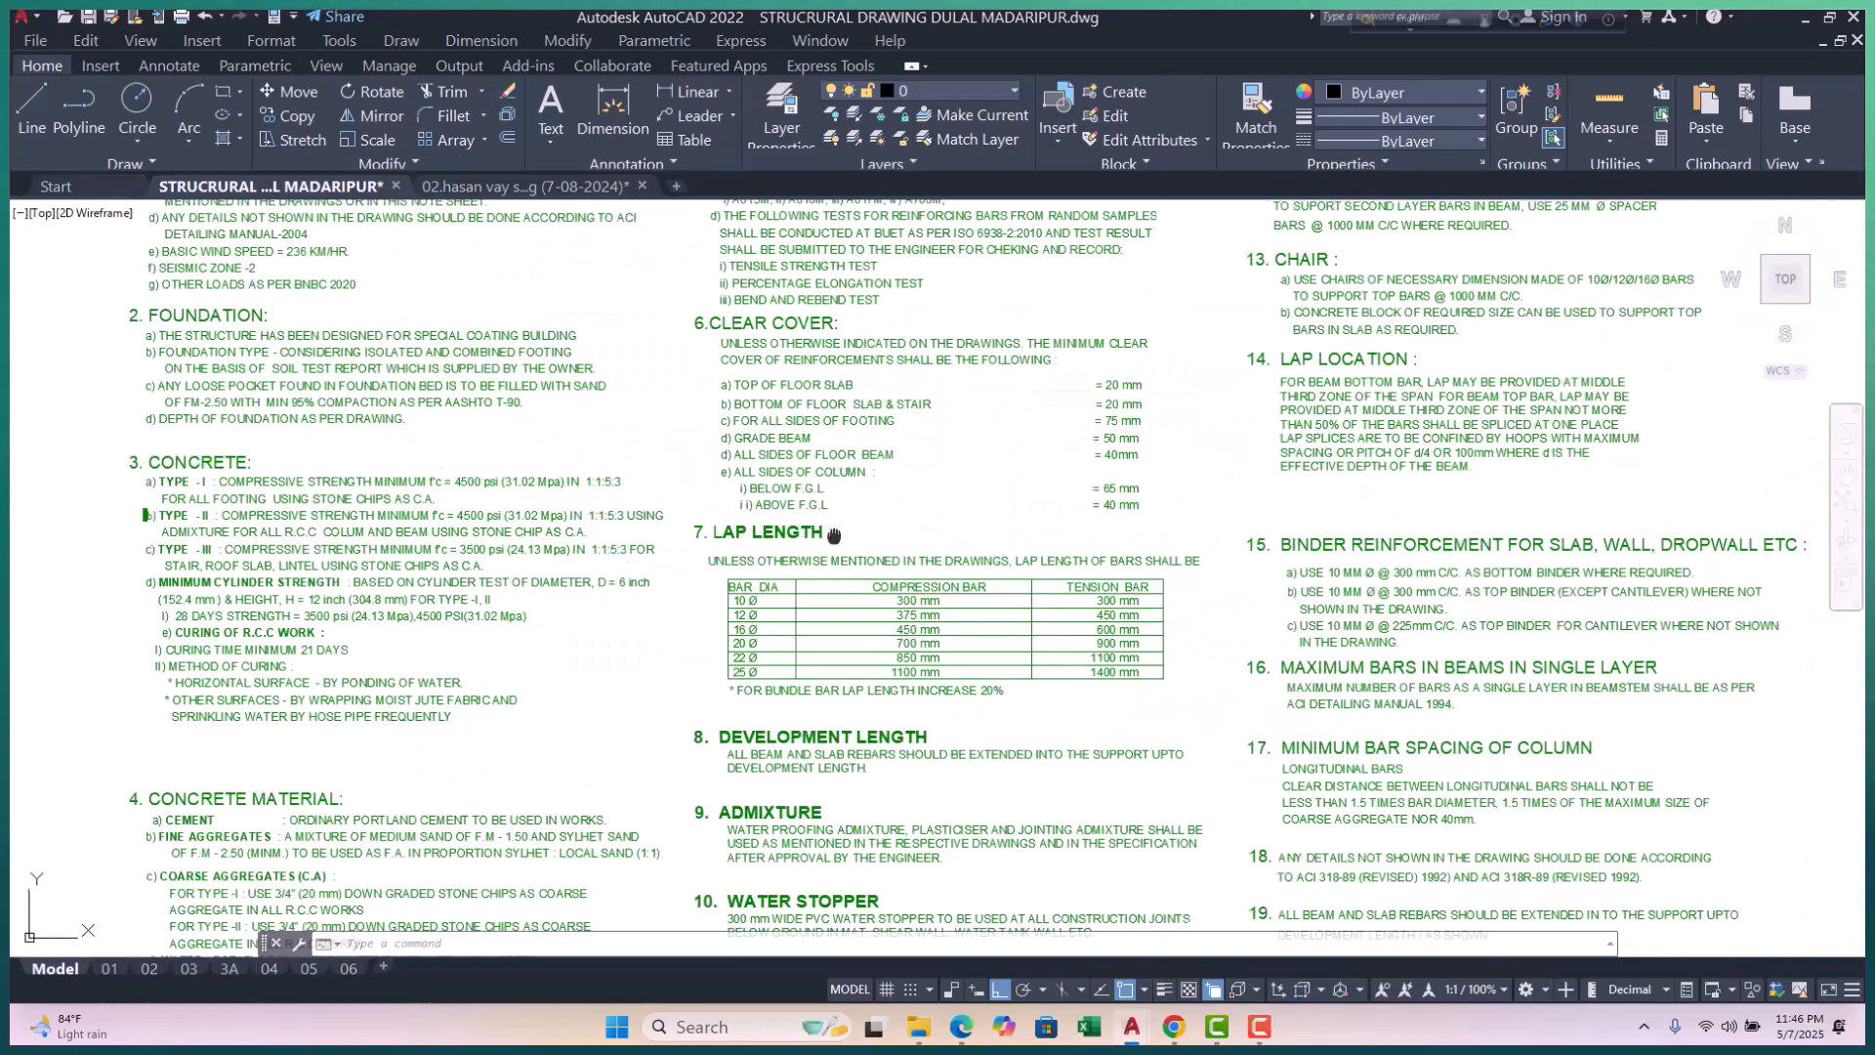
pyautogui.scroll(4, 1096, 423)
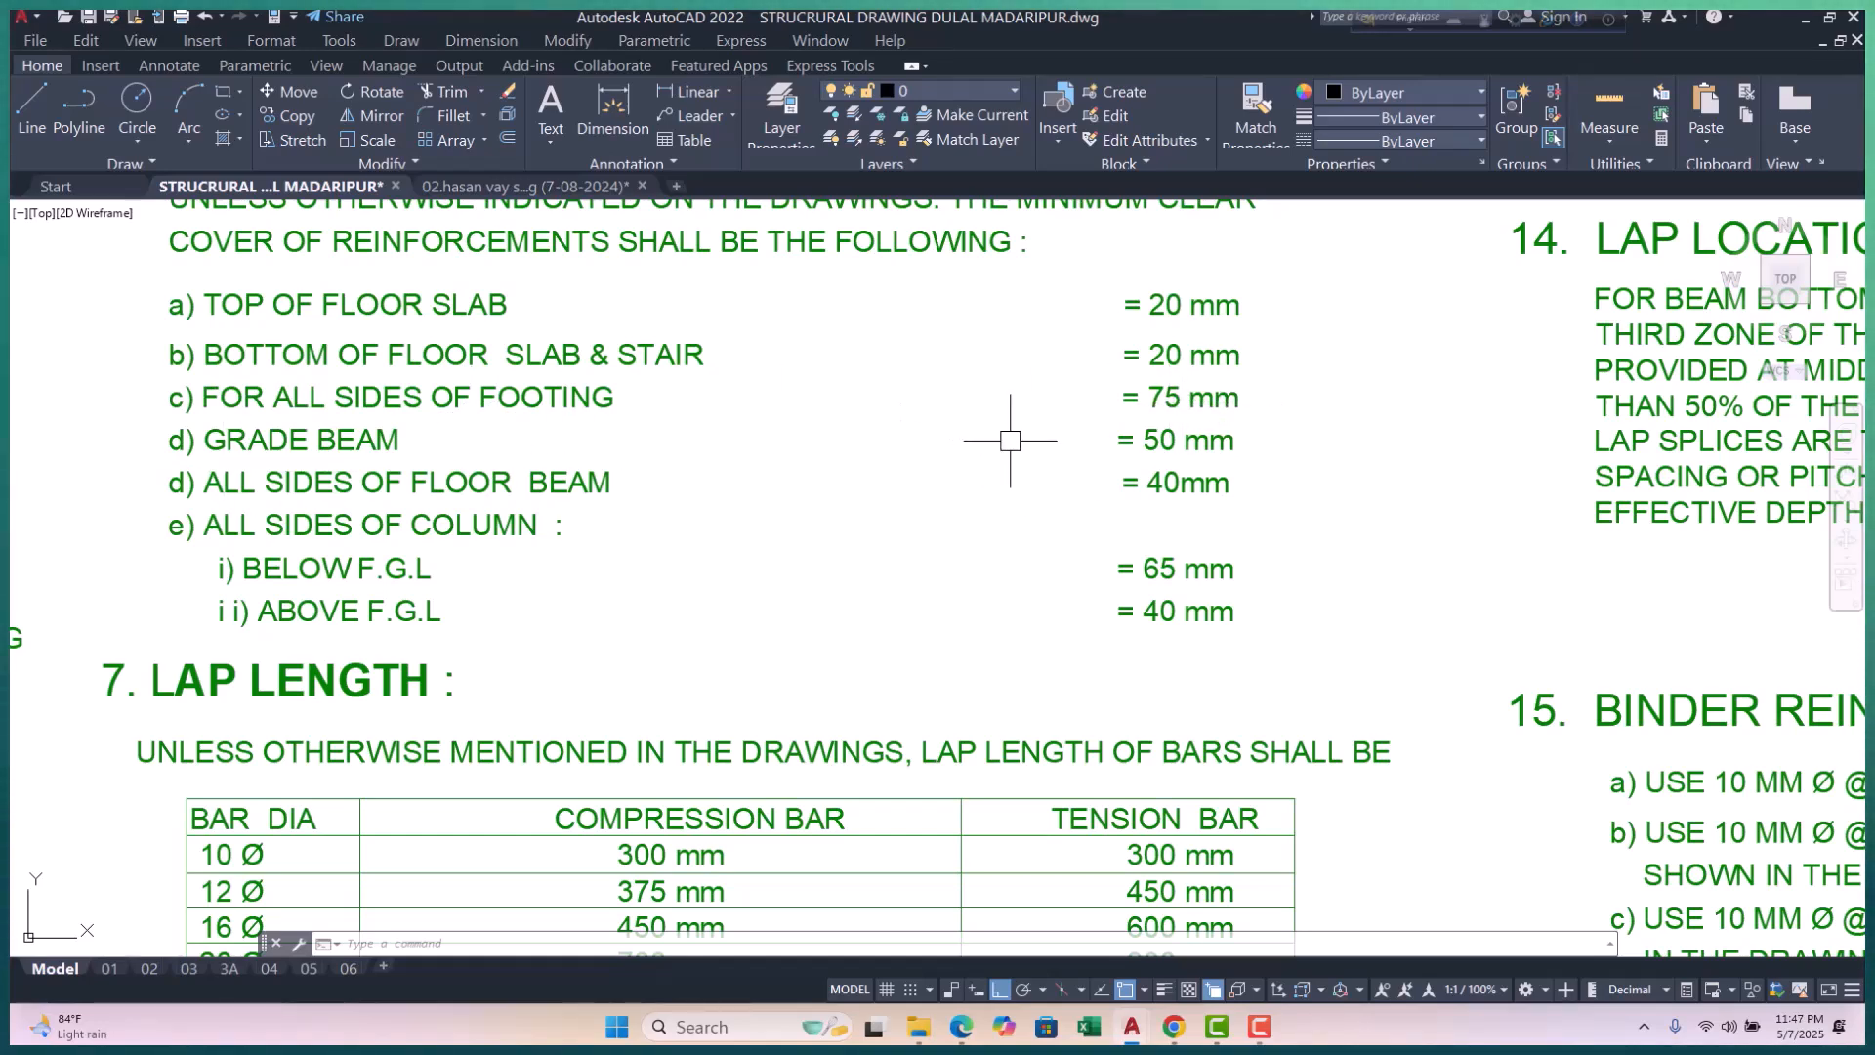
# Step: Measure the cover between the top bar and the beam's upper edge in the grade beam long section, without placing a dimension
pyautogui.scroll(-12, 1011, 441)
pyautogui.scroll(6, 811, 674)
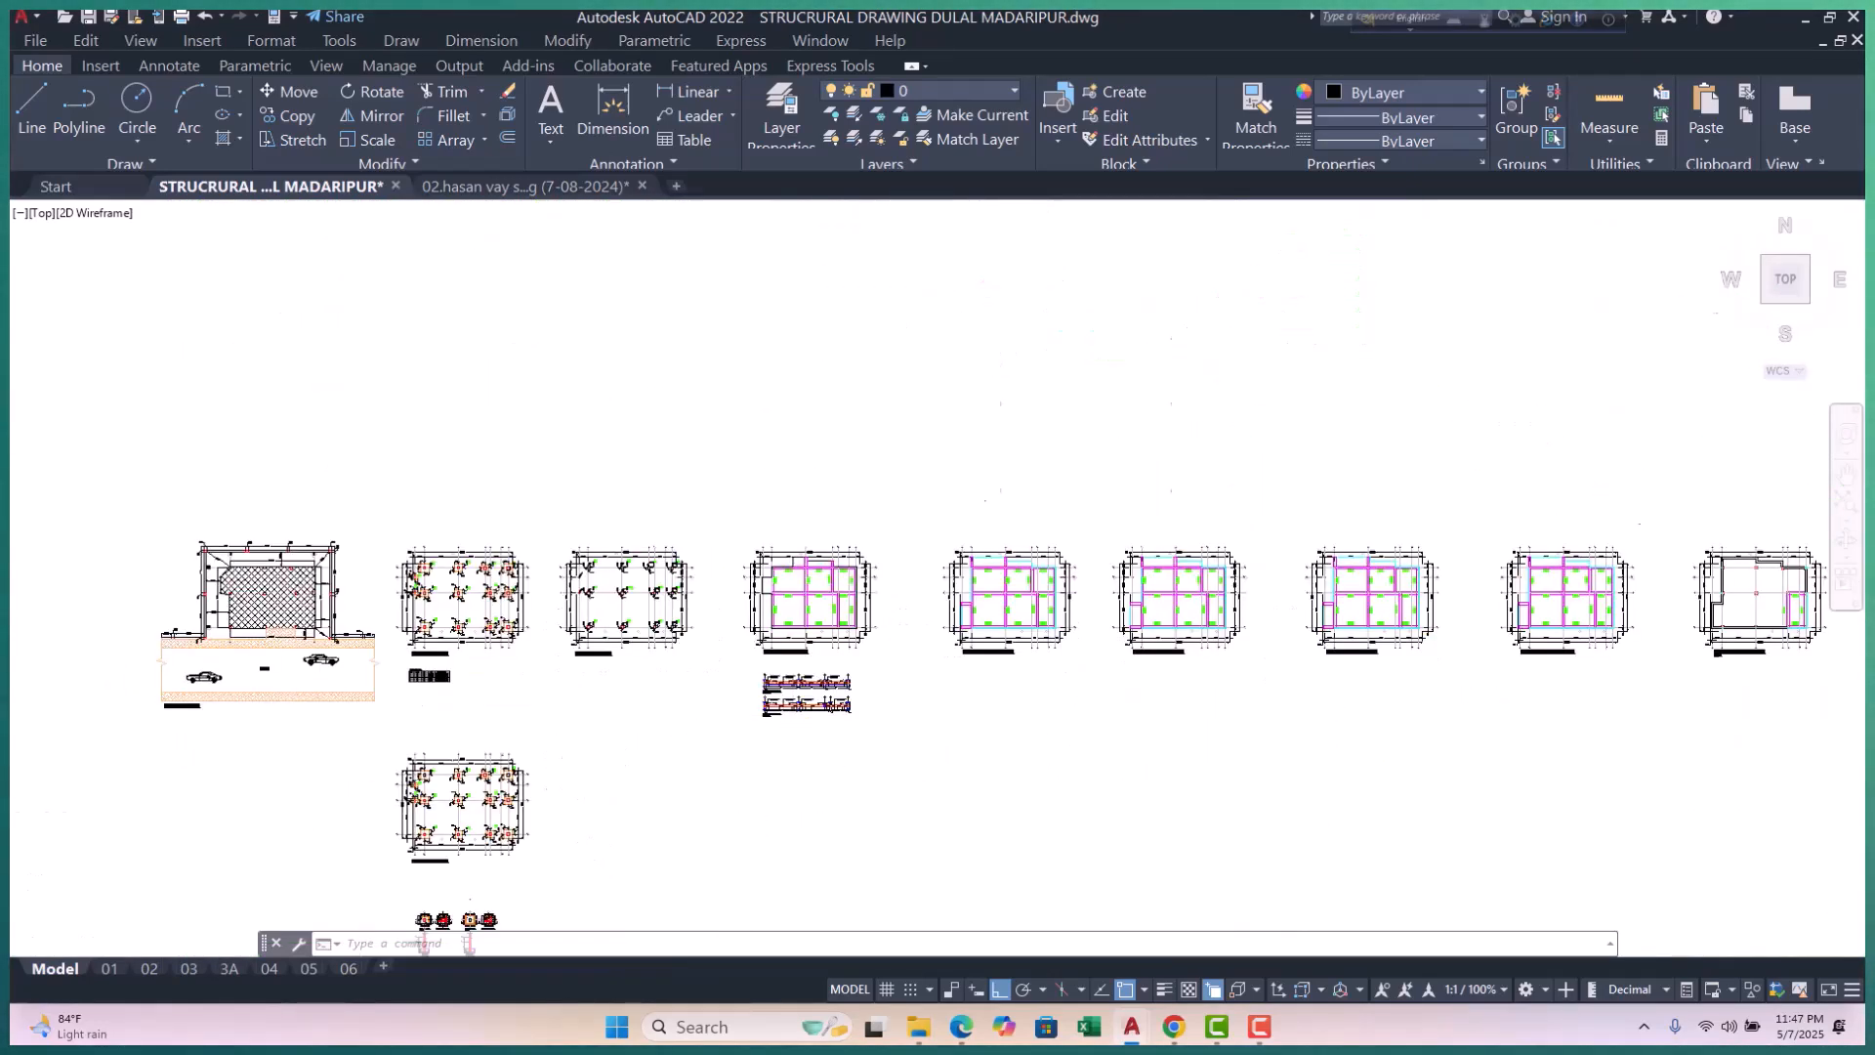
pyautogui.scroll(10, 766, 682)
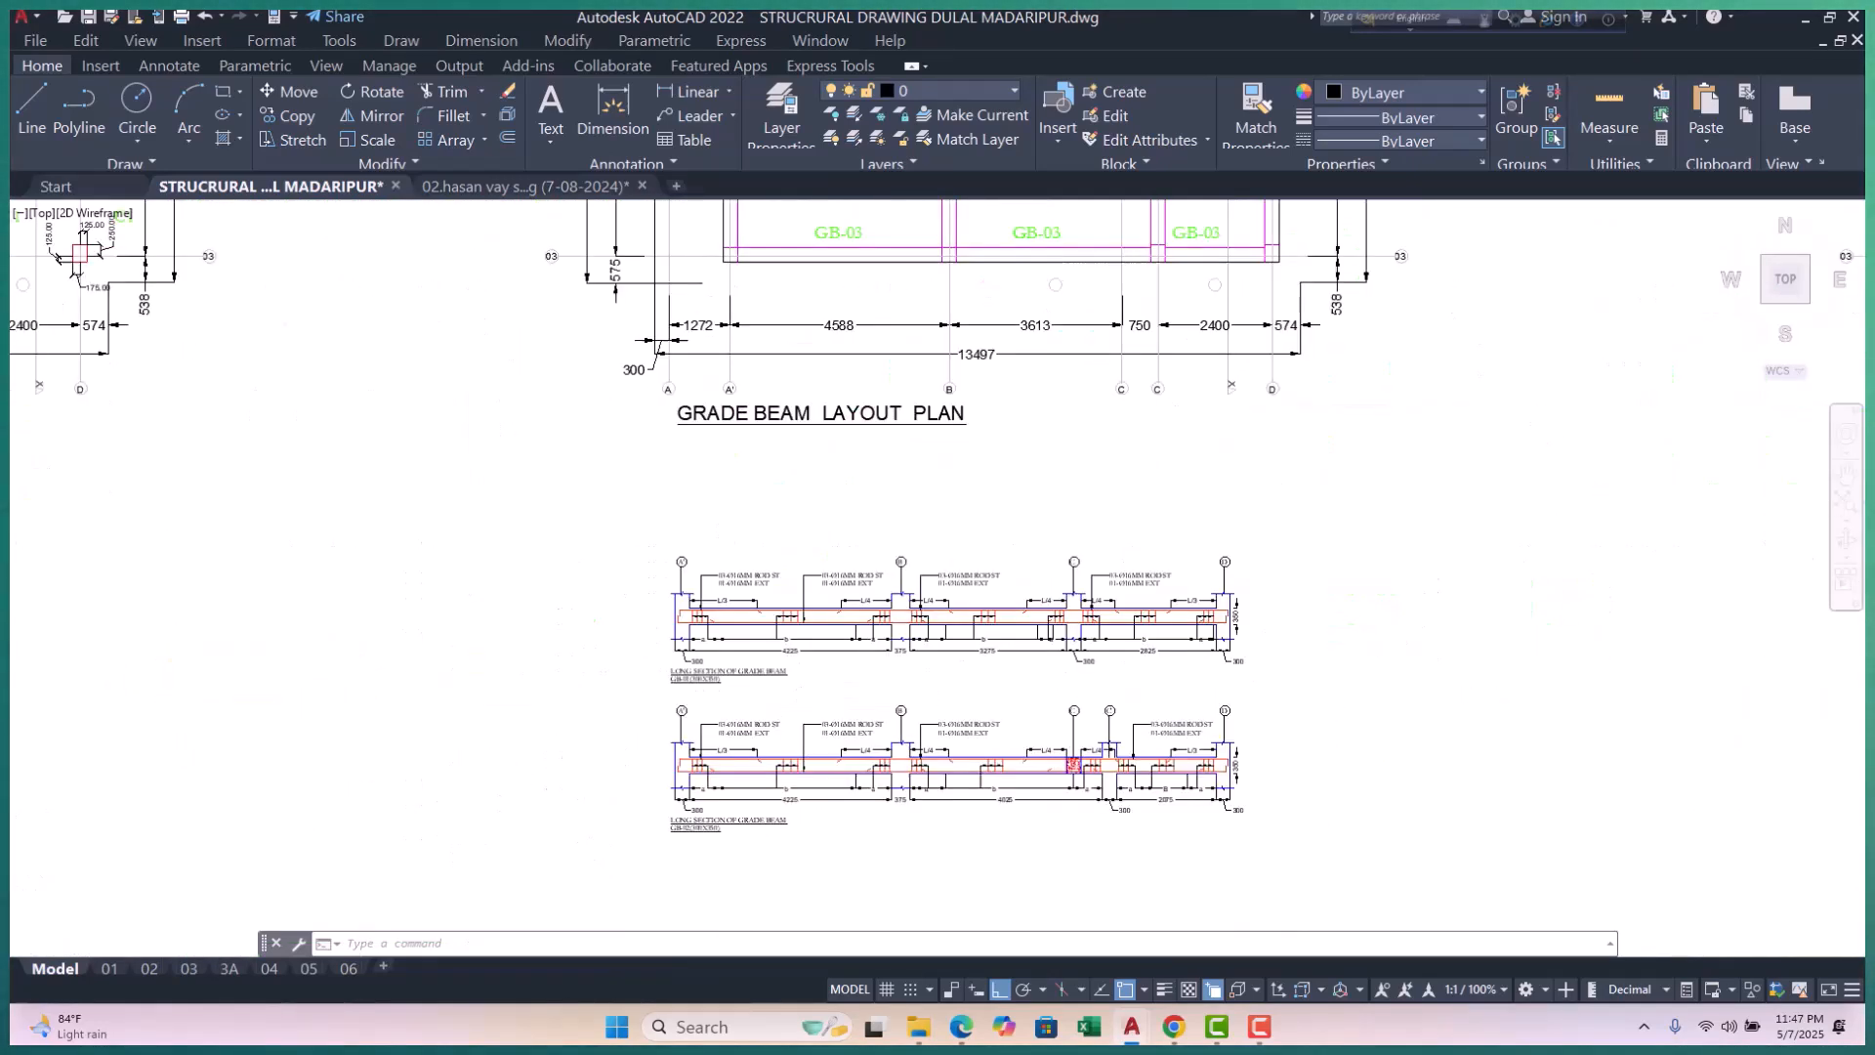
pyautogui.click(664, 91)
pyautogui.scroll(4, 830, 518)
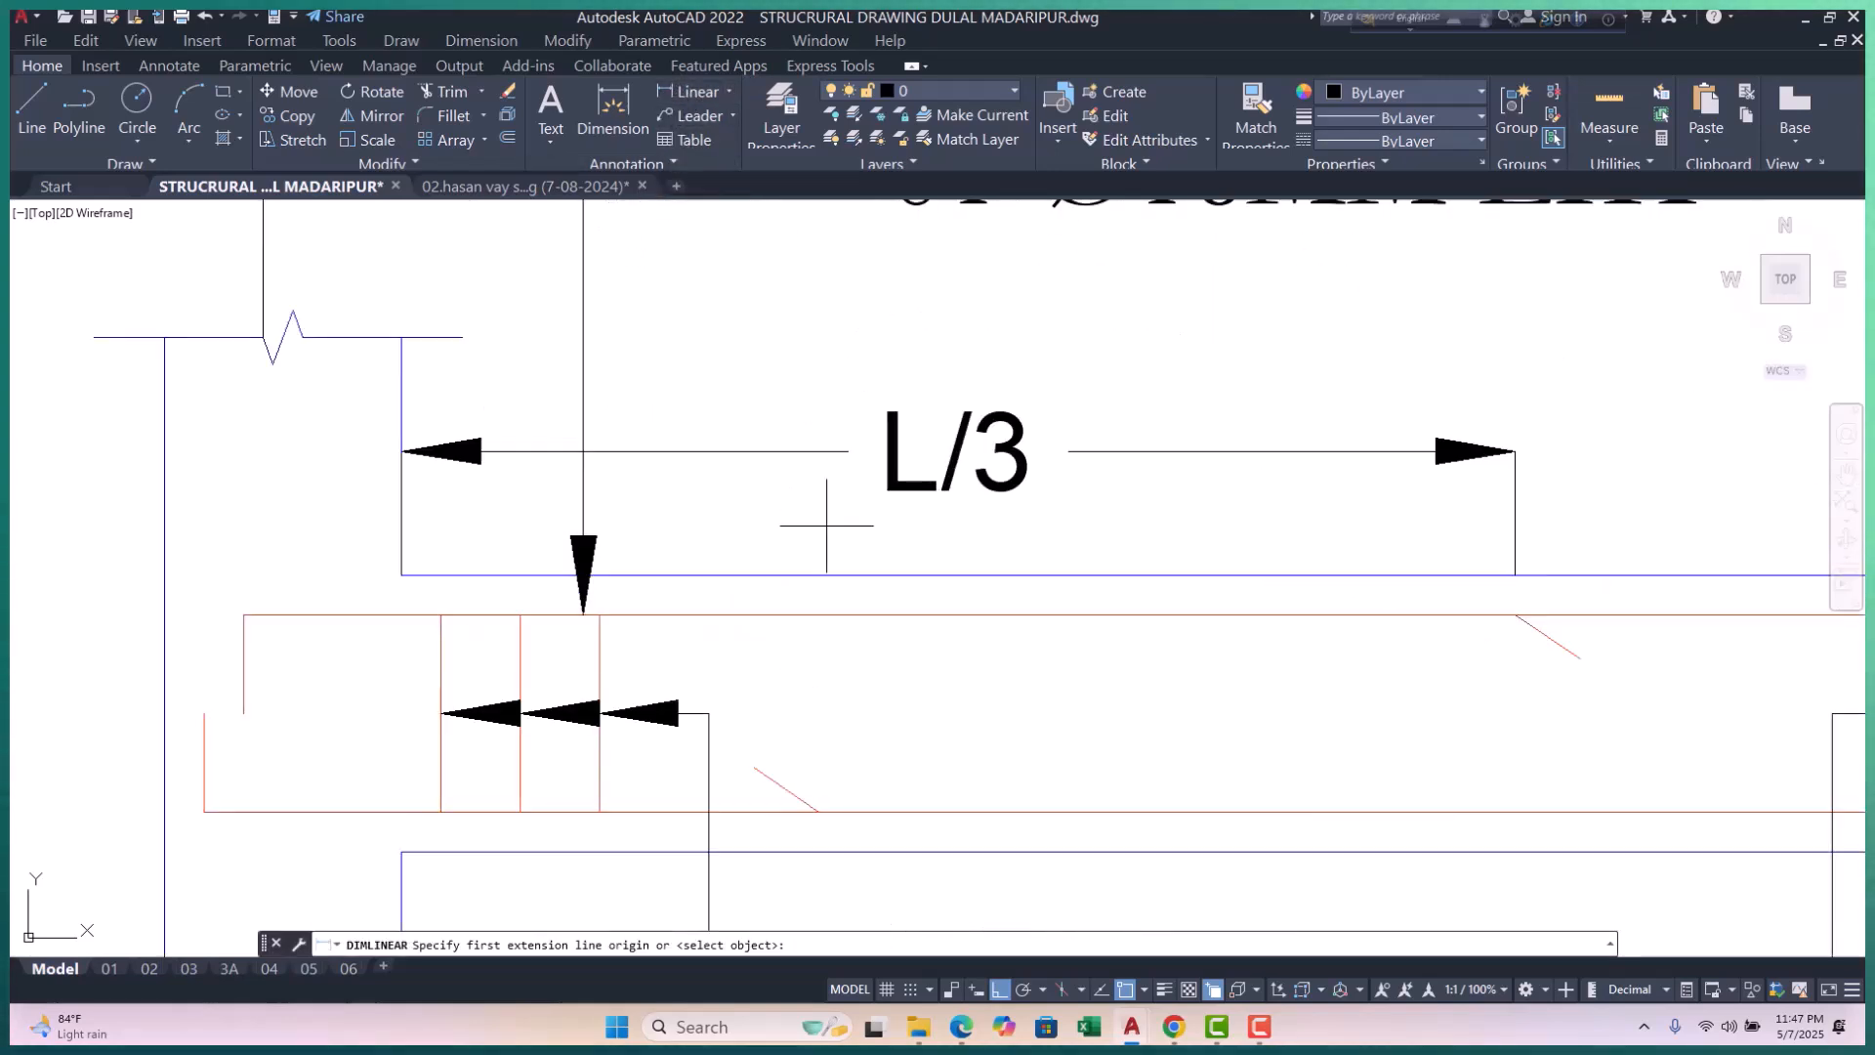
pyautogui.click(833, 615)
pyautogui.click(830, 574)
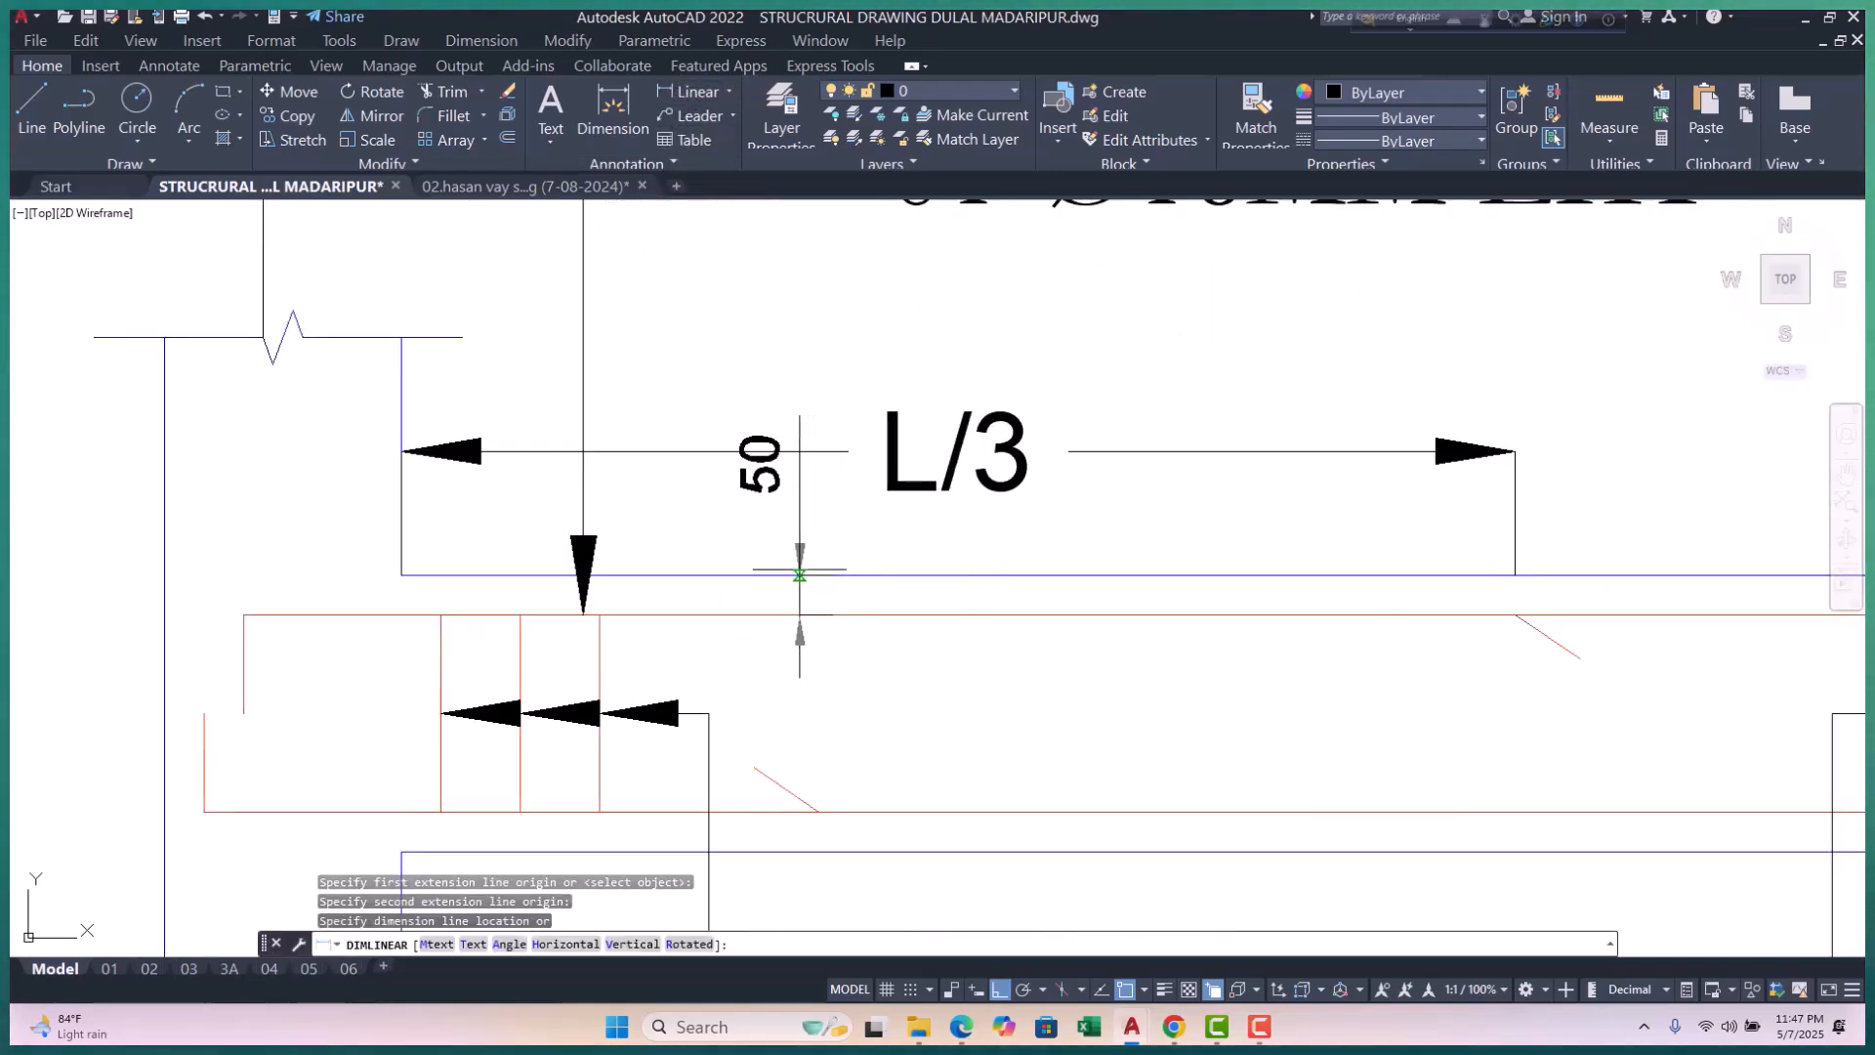
pyautogui.scroll(-3, 799, 574)
pyautogui.press('Escape')
pyautogui.scroll(-8, 850, 607)
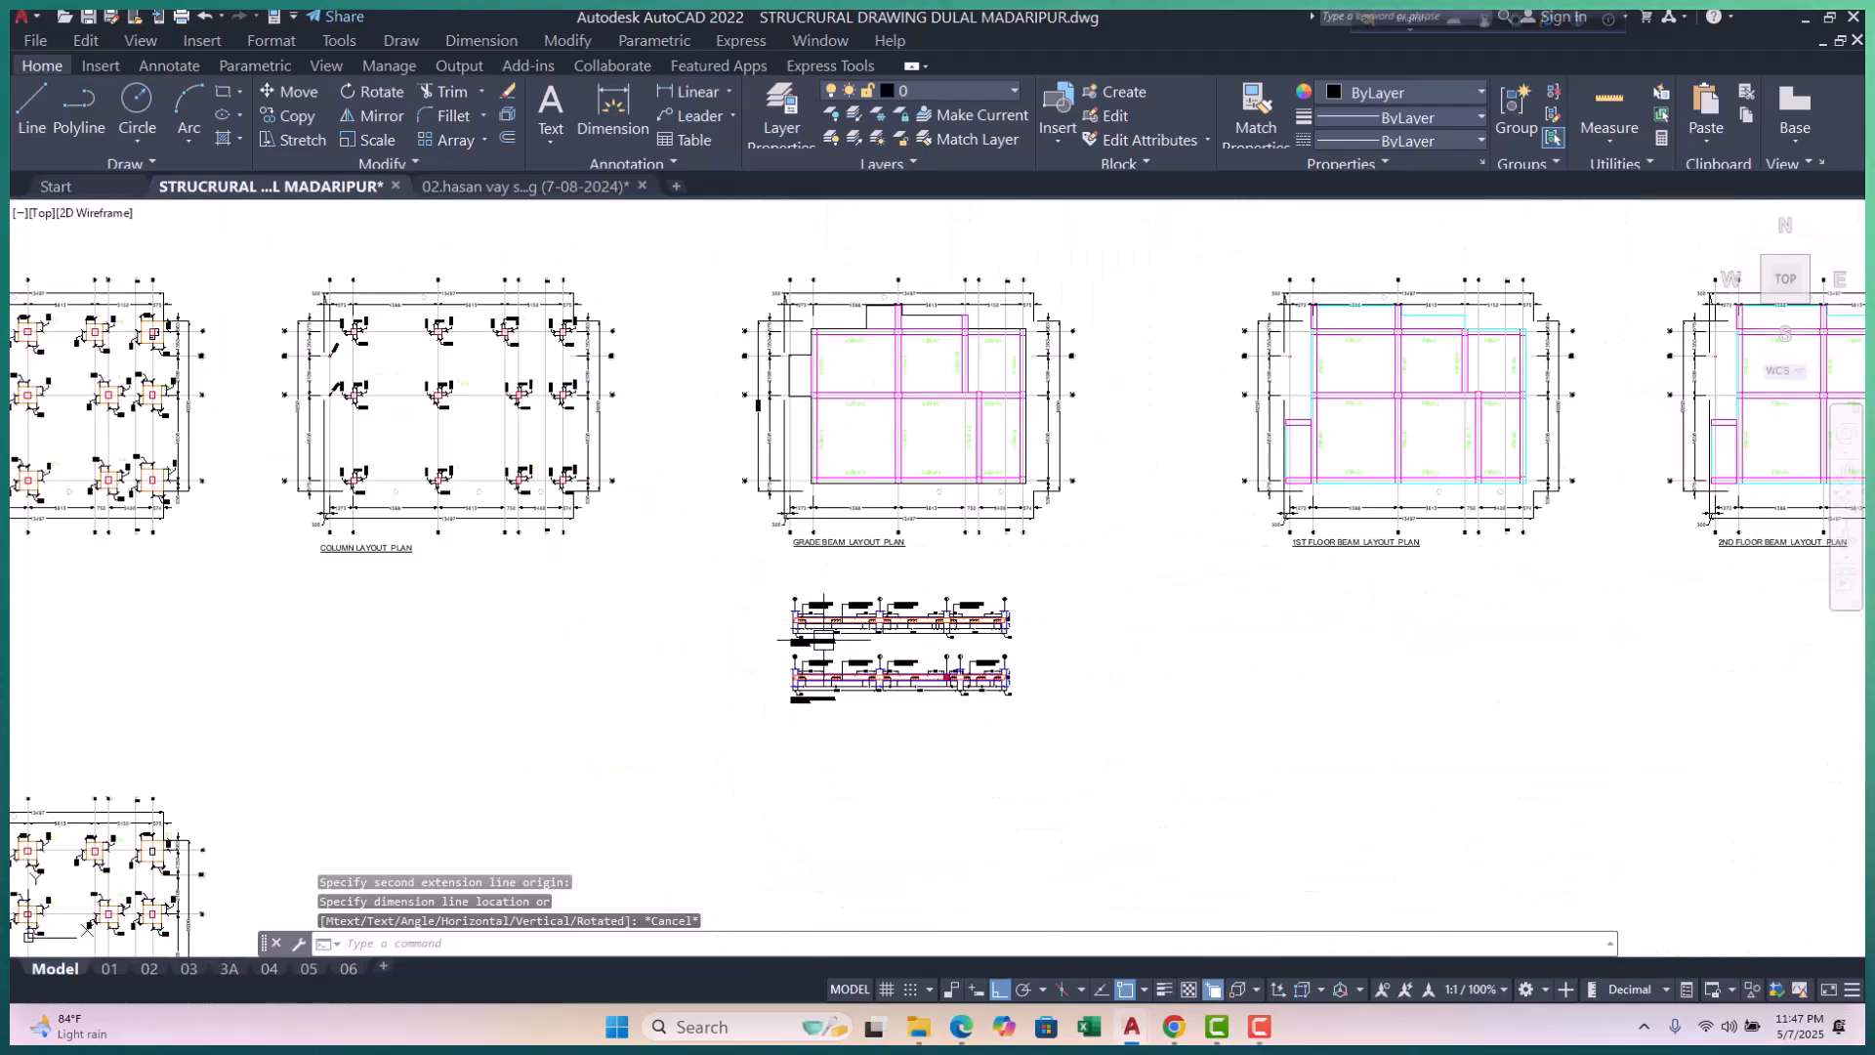
# Step: Return to section 6, Clear Cover, and check the cover entries for the grade beam and floor beam
pyautogui.scroll(-4, 823, 640)
pyautogui.moveTo(983, 556); pyautogui.dragTo(942, 753, button='middle')
pyautogui.scroll(-4, 941, 753)
pyautogui.scroll(6, 994, 494)
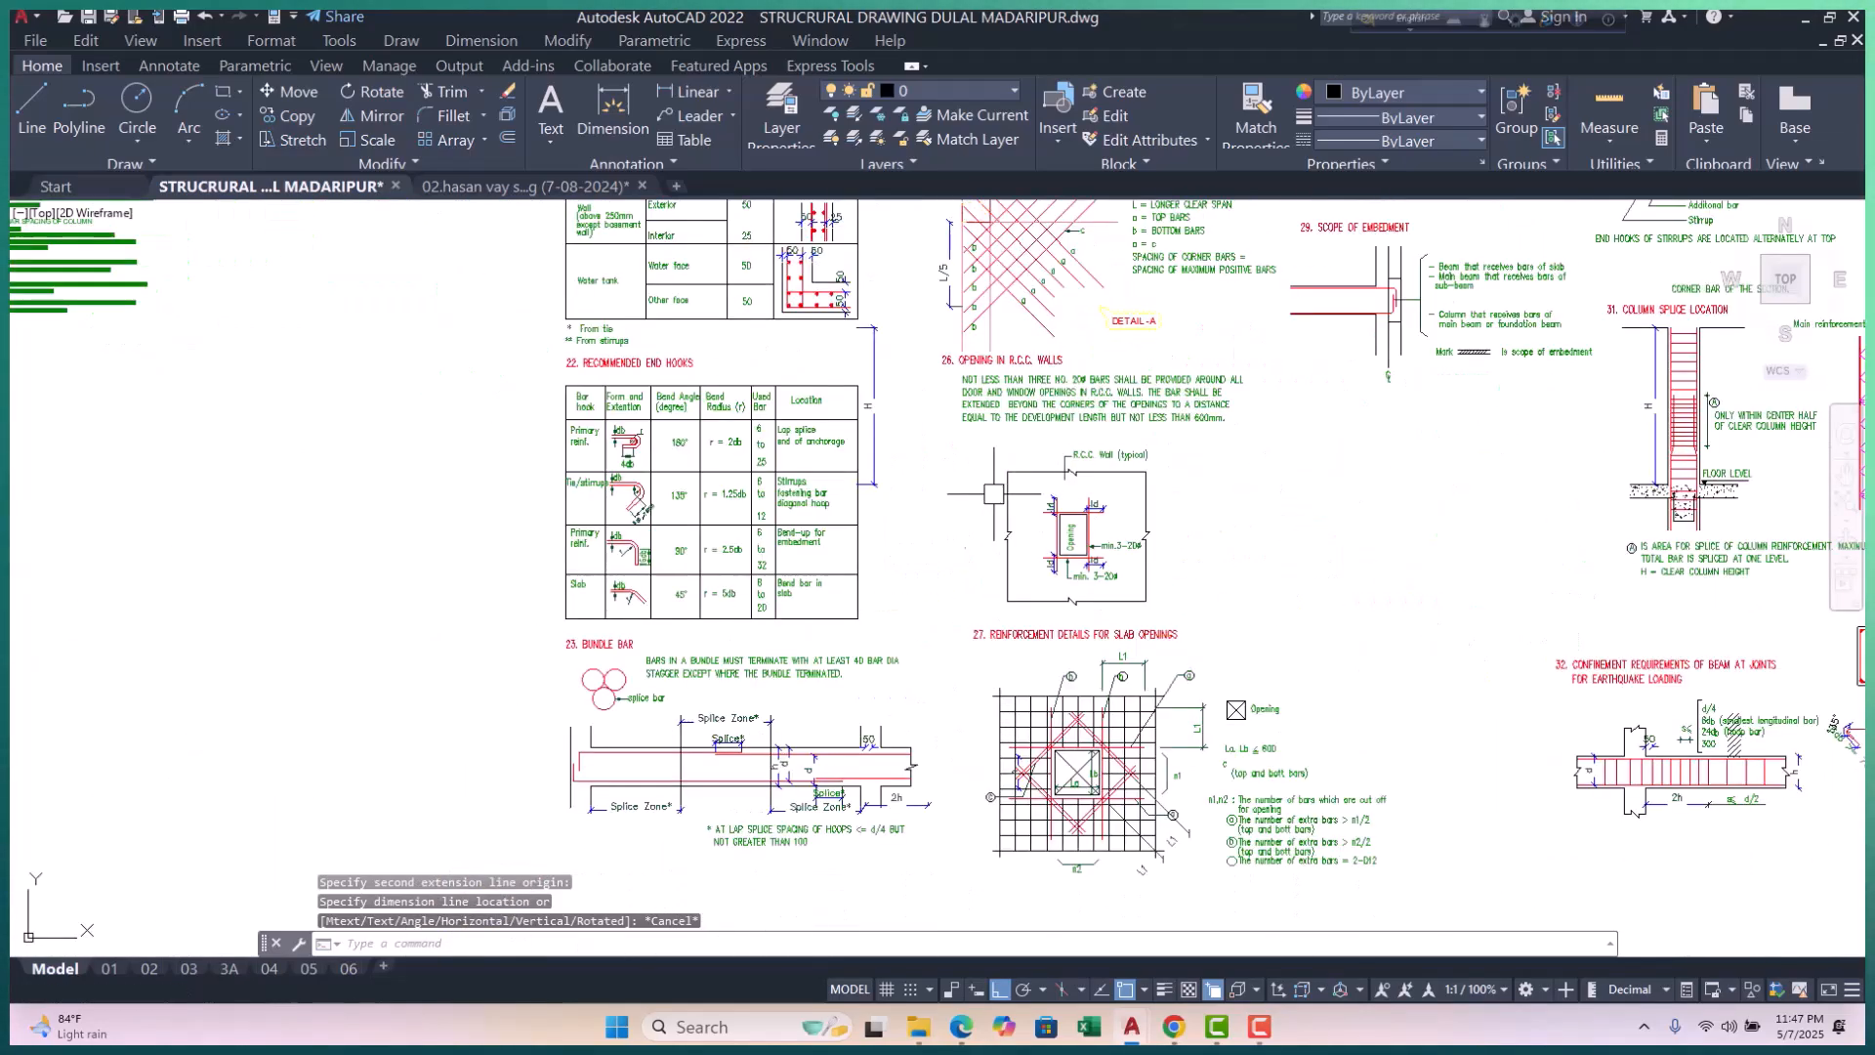
pyautogui.moveTo(994, 494); pyautogui.dragTo(1432, 565, button='middle')
pyautogui.scroll(-5, 1432, 565)
pyautogui.scroll(12, 969, 506)
pyautogui.moveTo(970, 514); pyautogui.dragTo(1011, 549, button='middle')
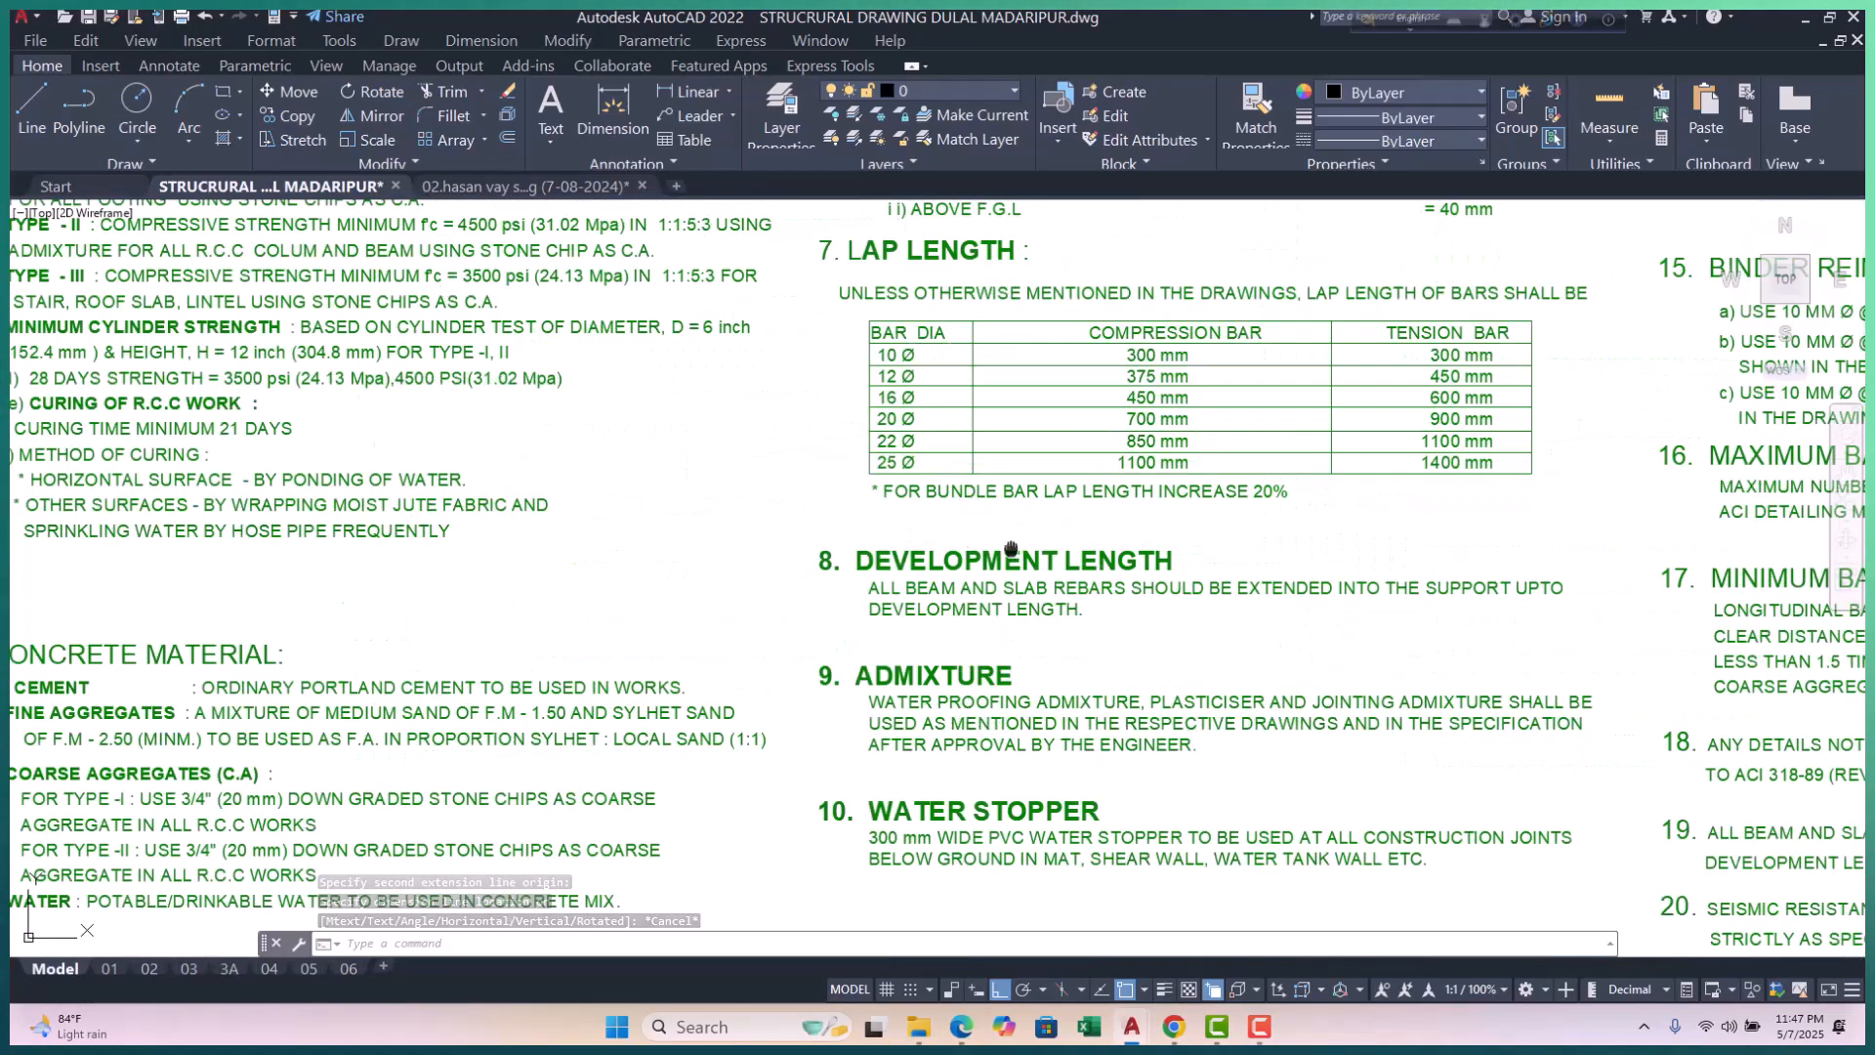
pyautogui.scroll(-2, 1015, 556)
pyautogui.scroll(2, 1219, 369)
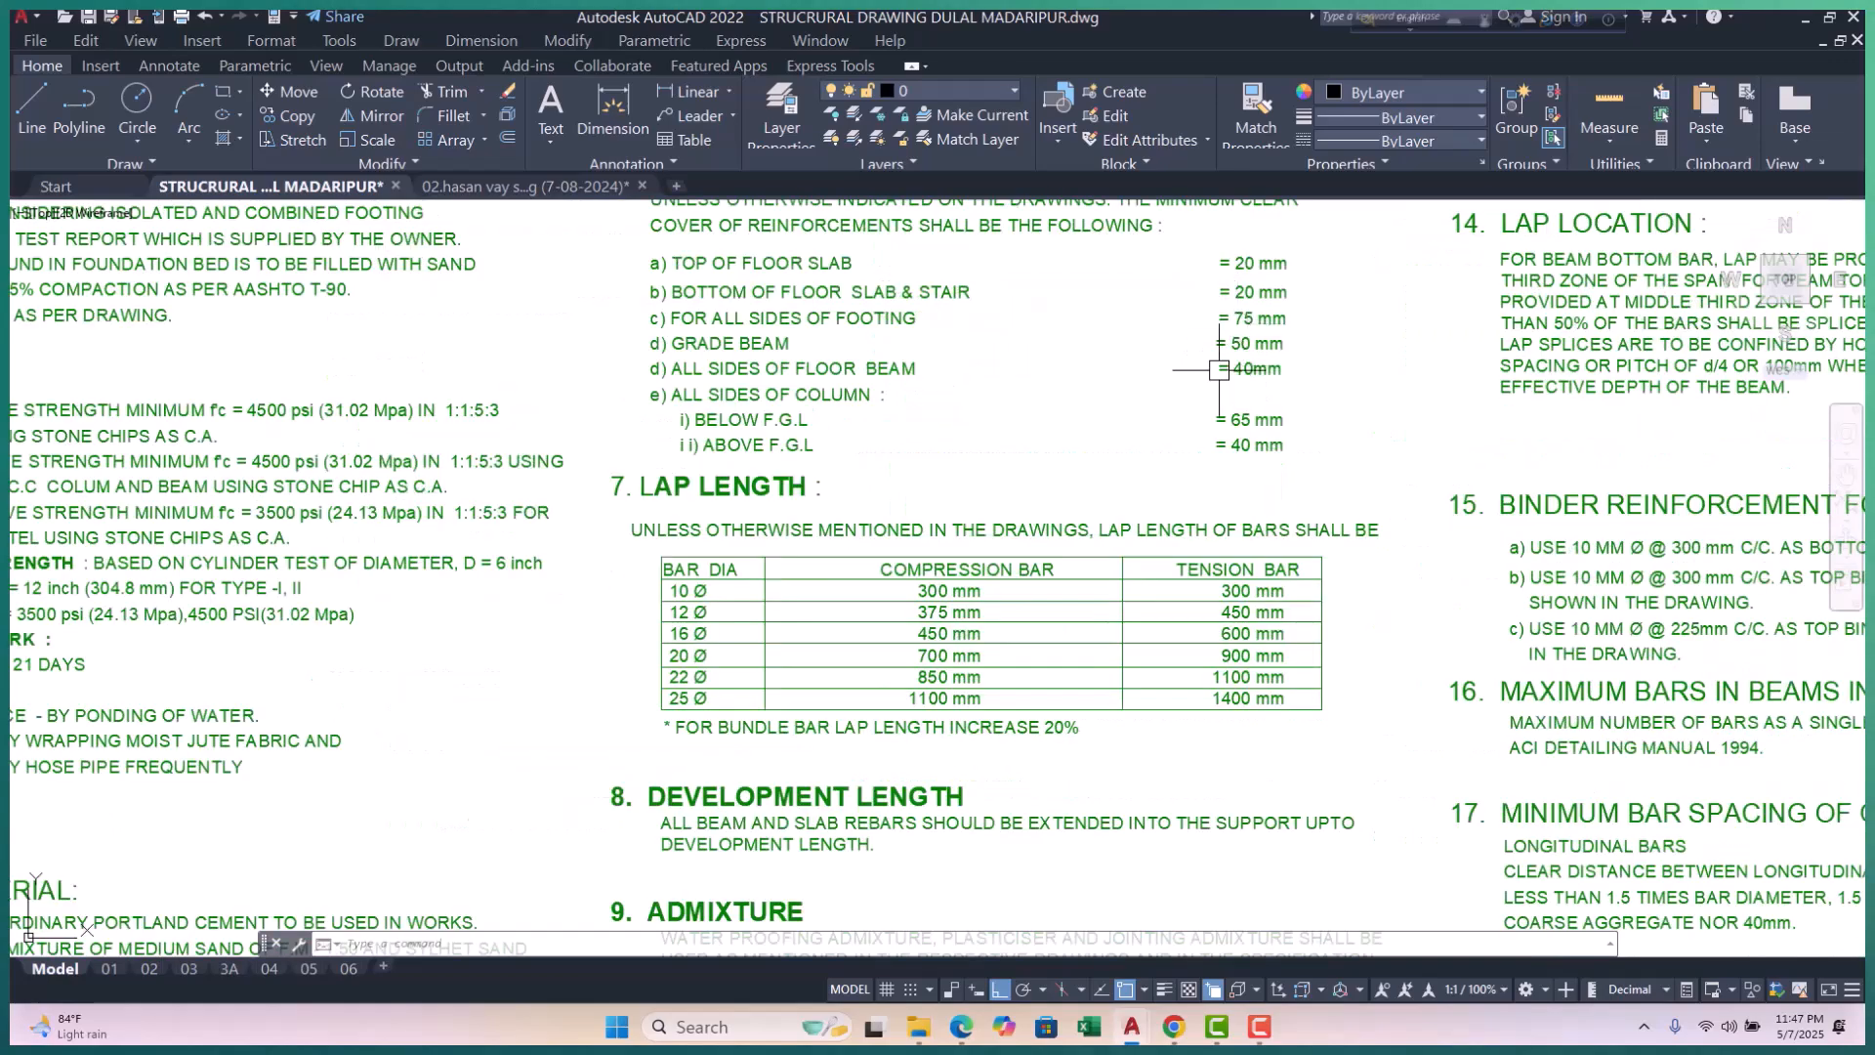
pyautogui.scroll(-2, 731, 381)
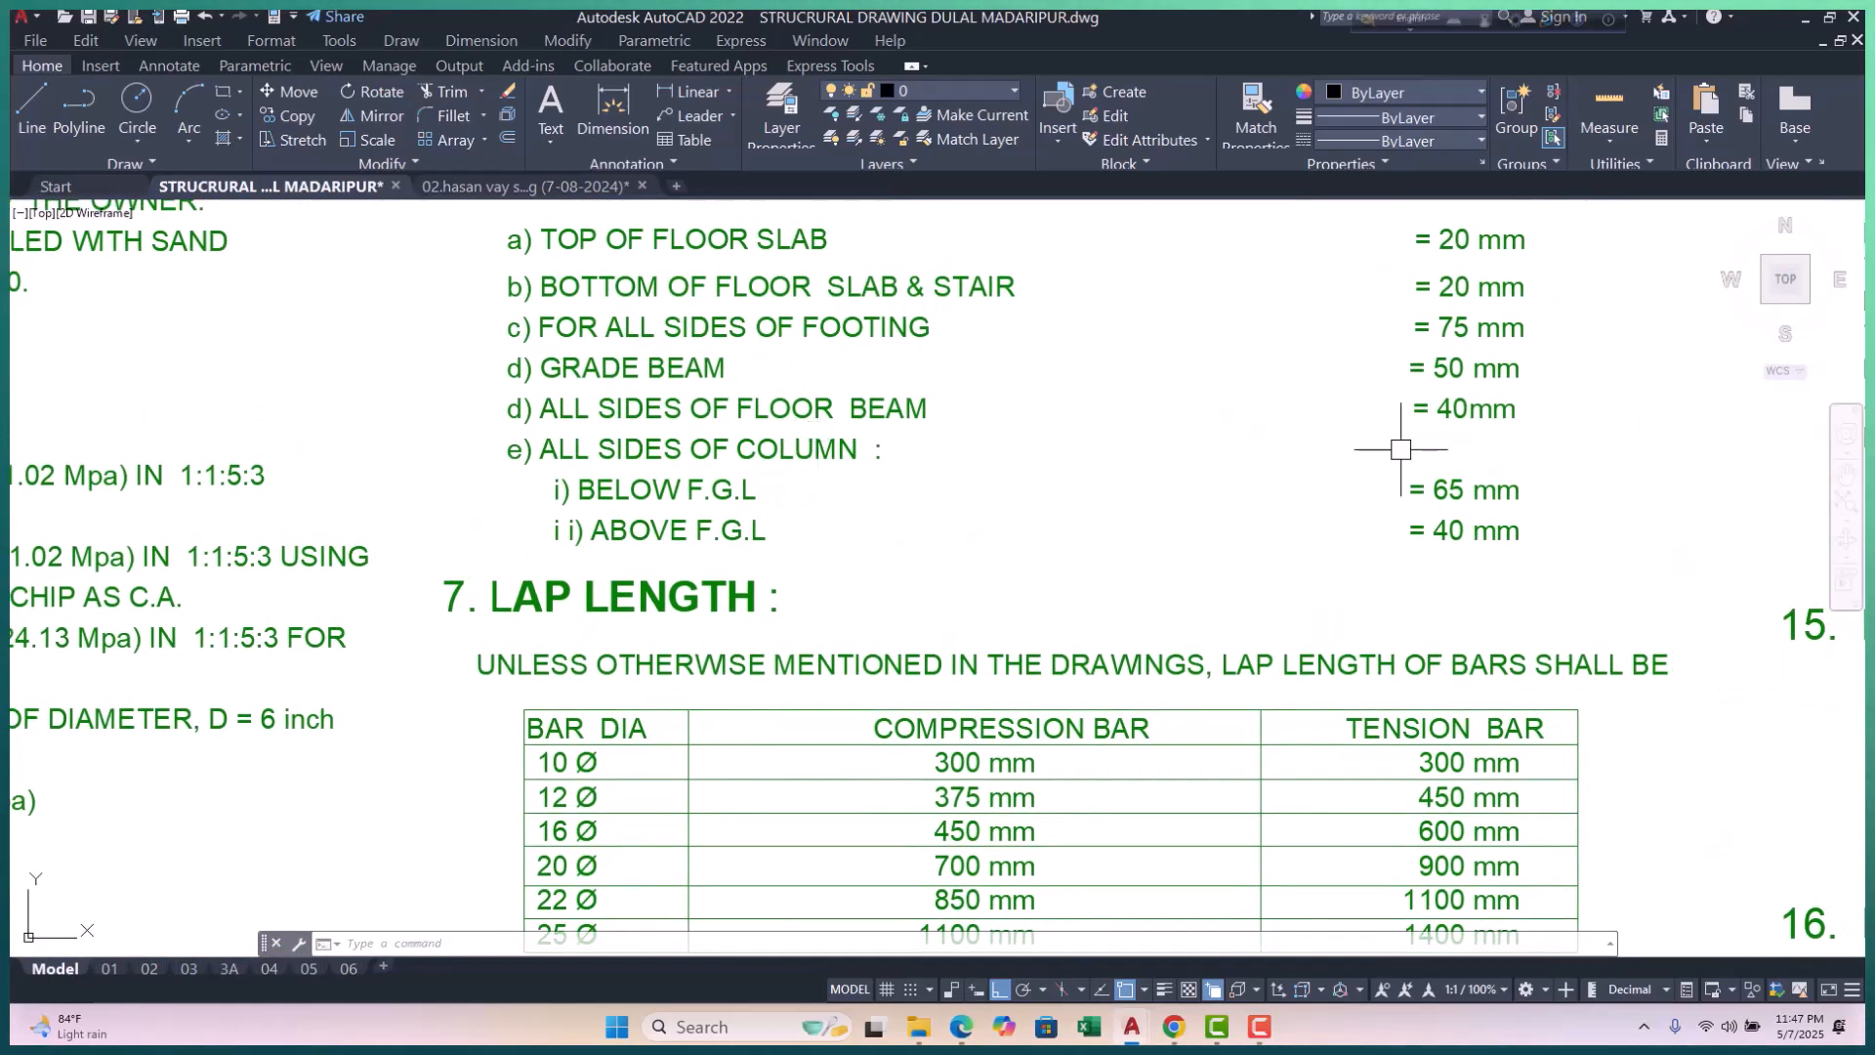
# Step: Read the column cover entries in section 6 for below and above F.G.L
pyautogui.scroll(-4, 1021, 433)
pyautogui.scroll(-6, 1020, 433)
pyautogui.scroll(3, 1045, 637)
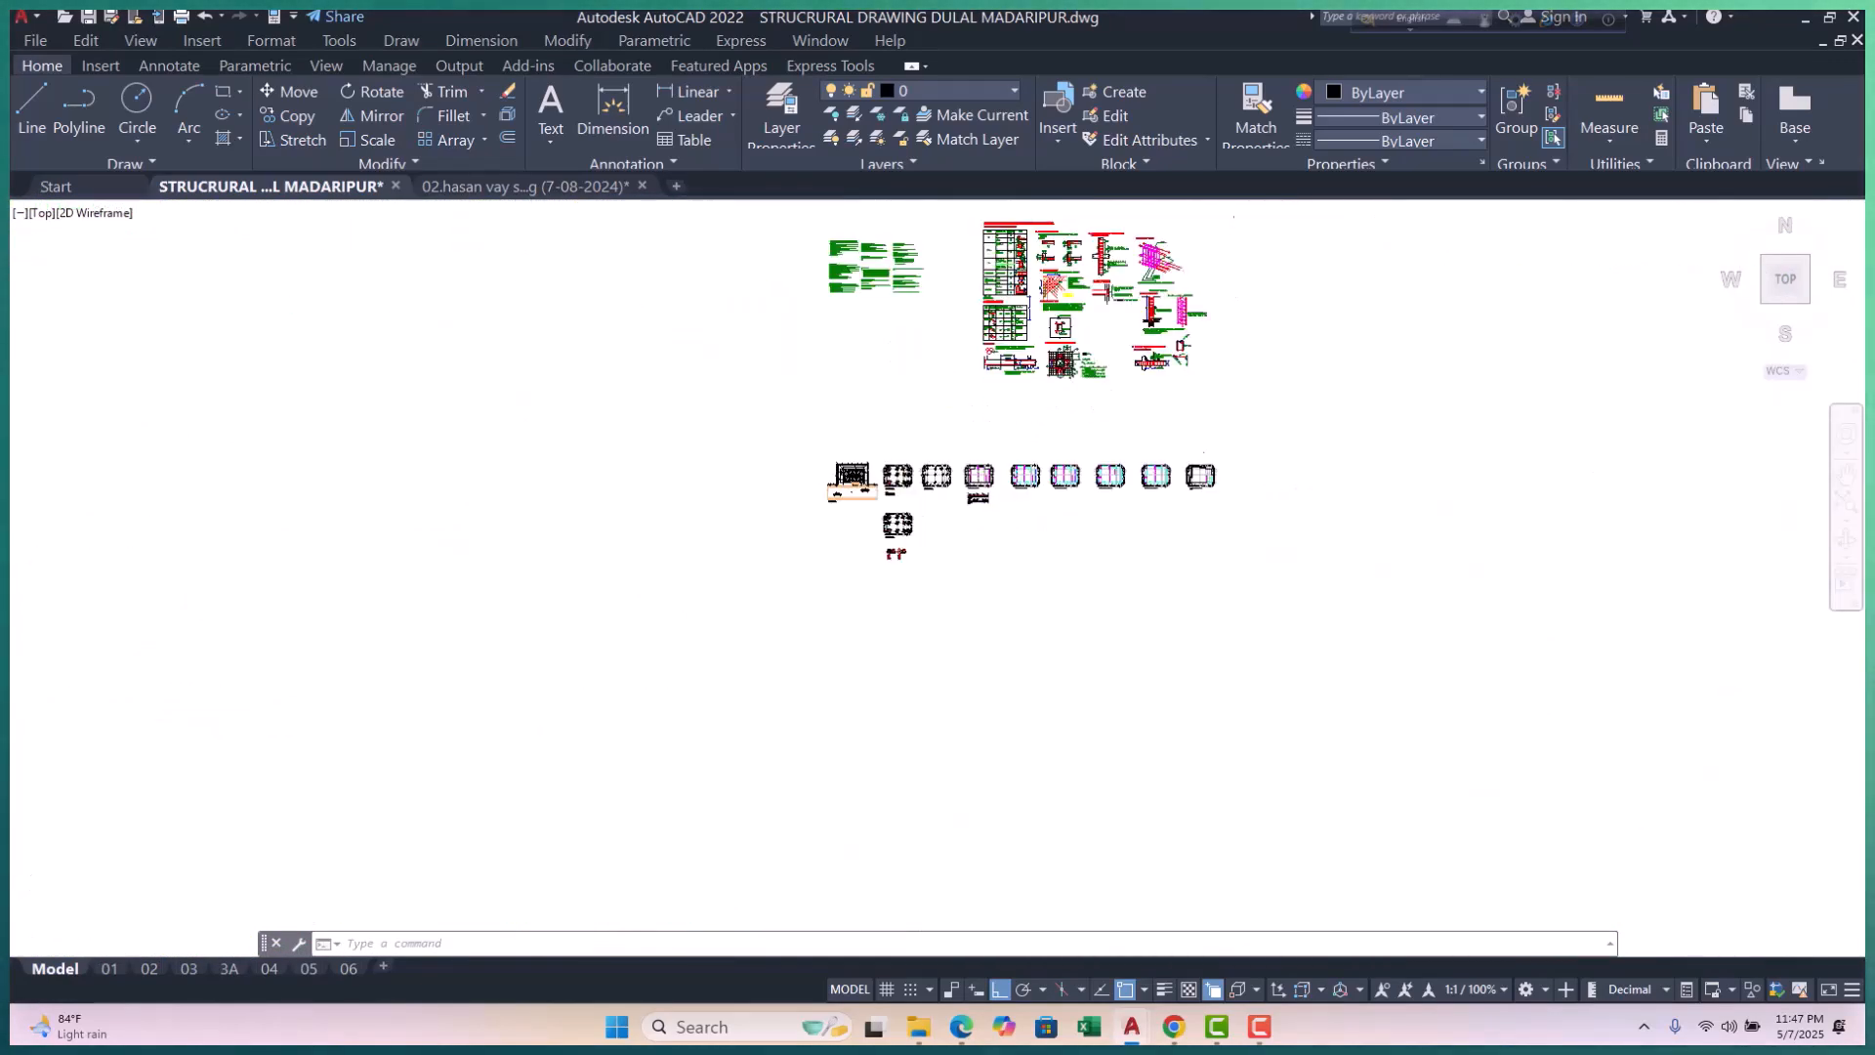
pyautogui.scroll(-2, 1050, 652)
pyautogui.scroll(8, 1050, 652)
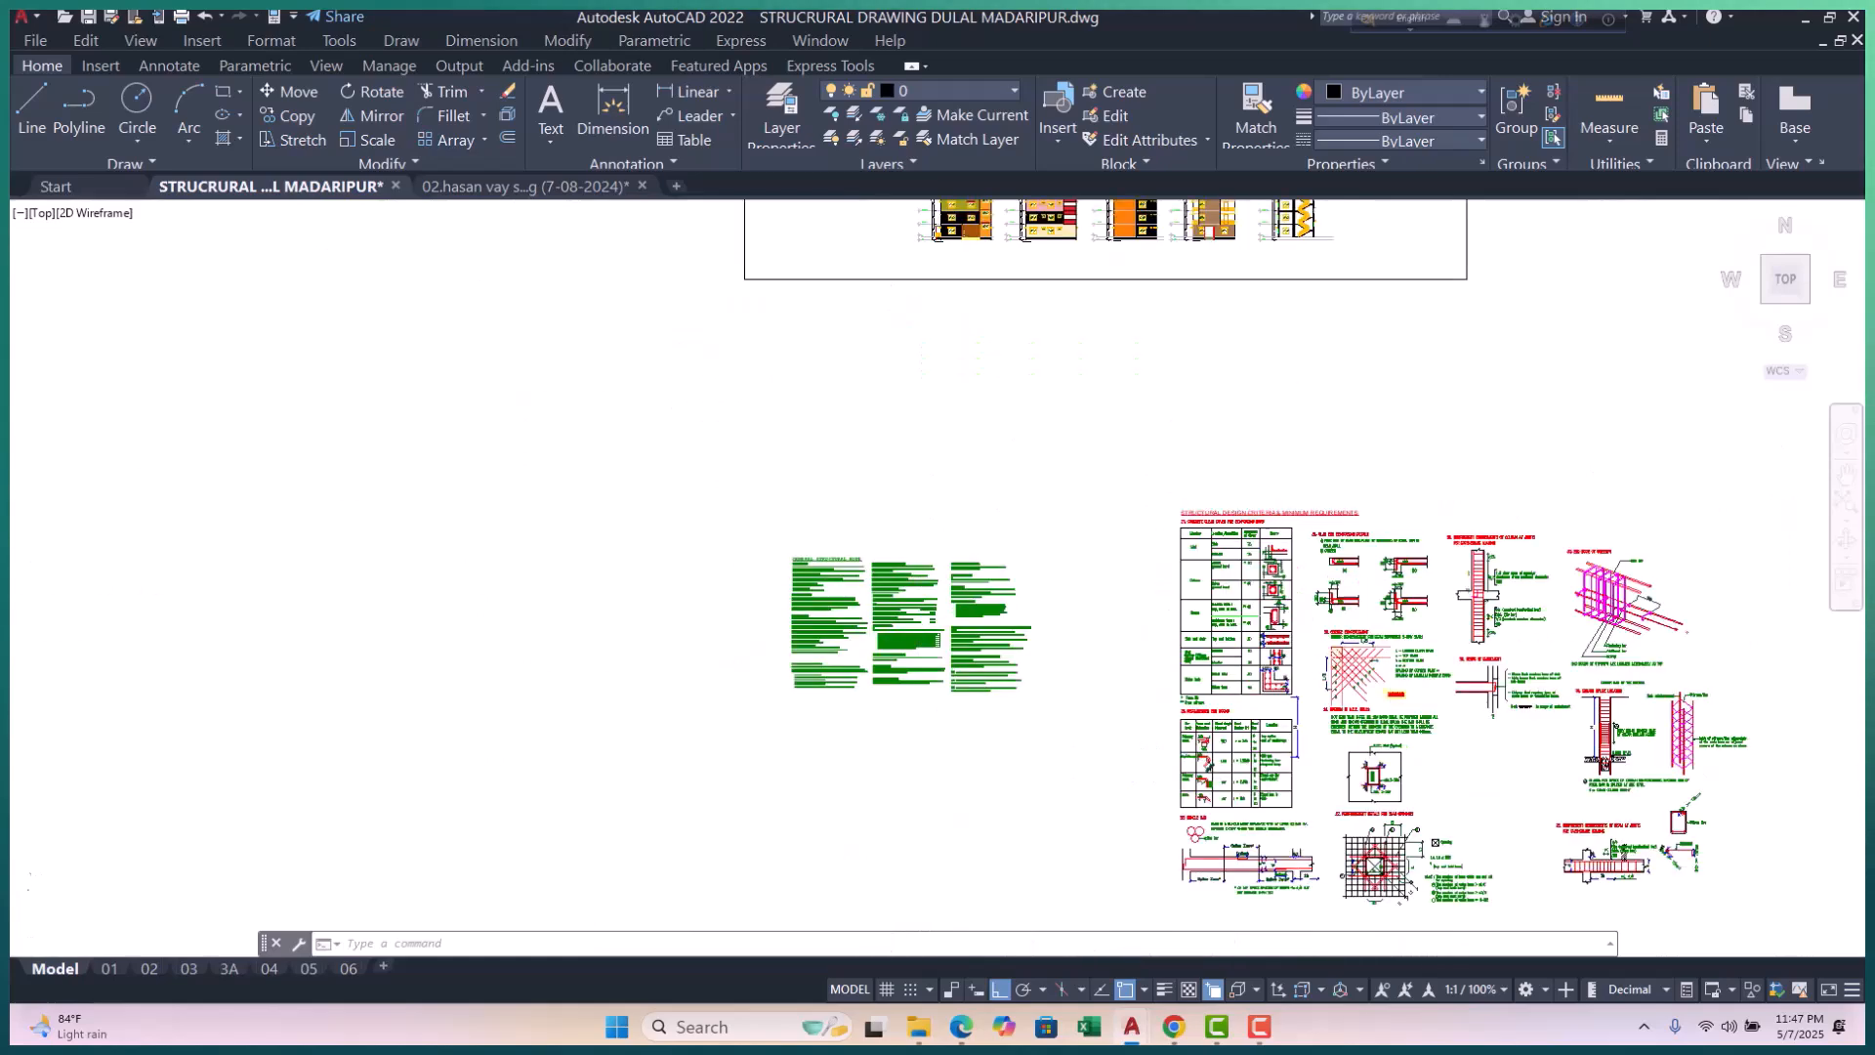
pyautogui.scroll(4, 835, 540)
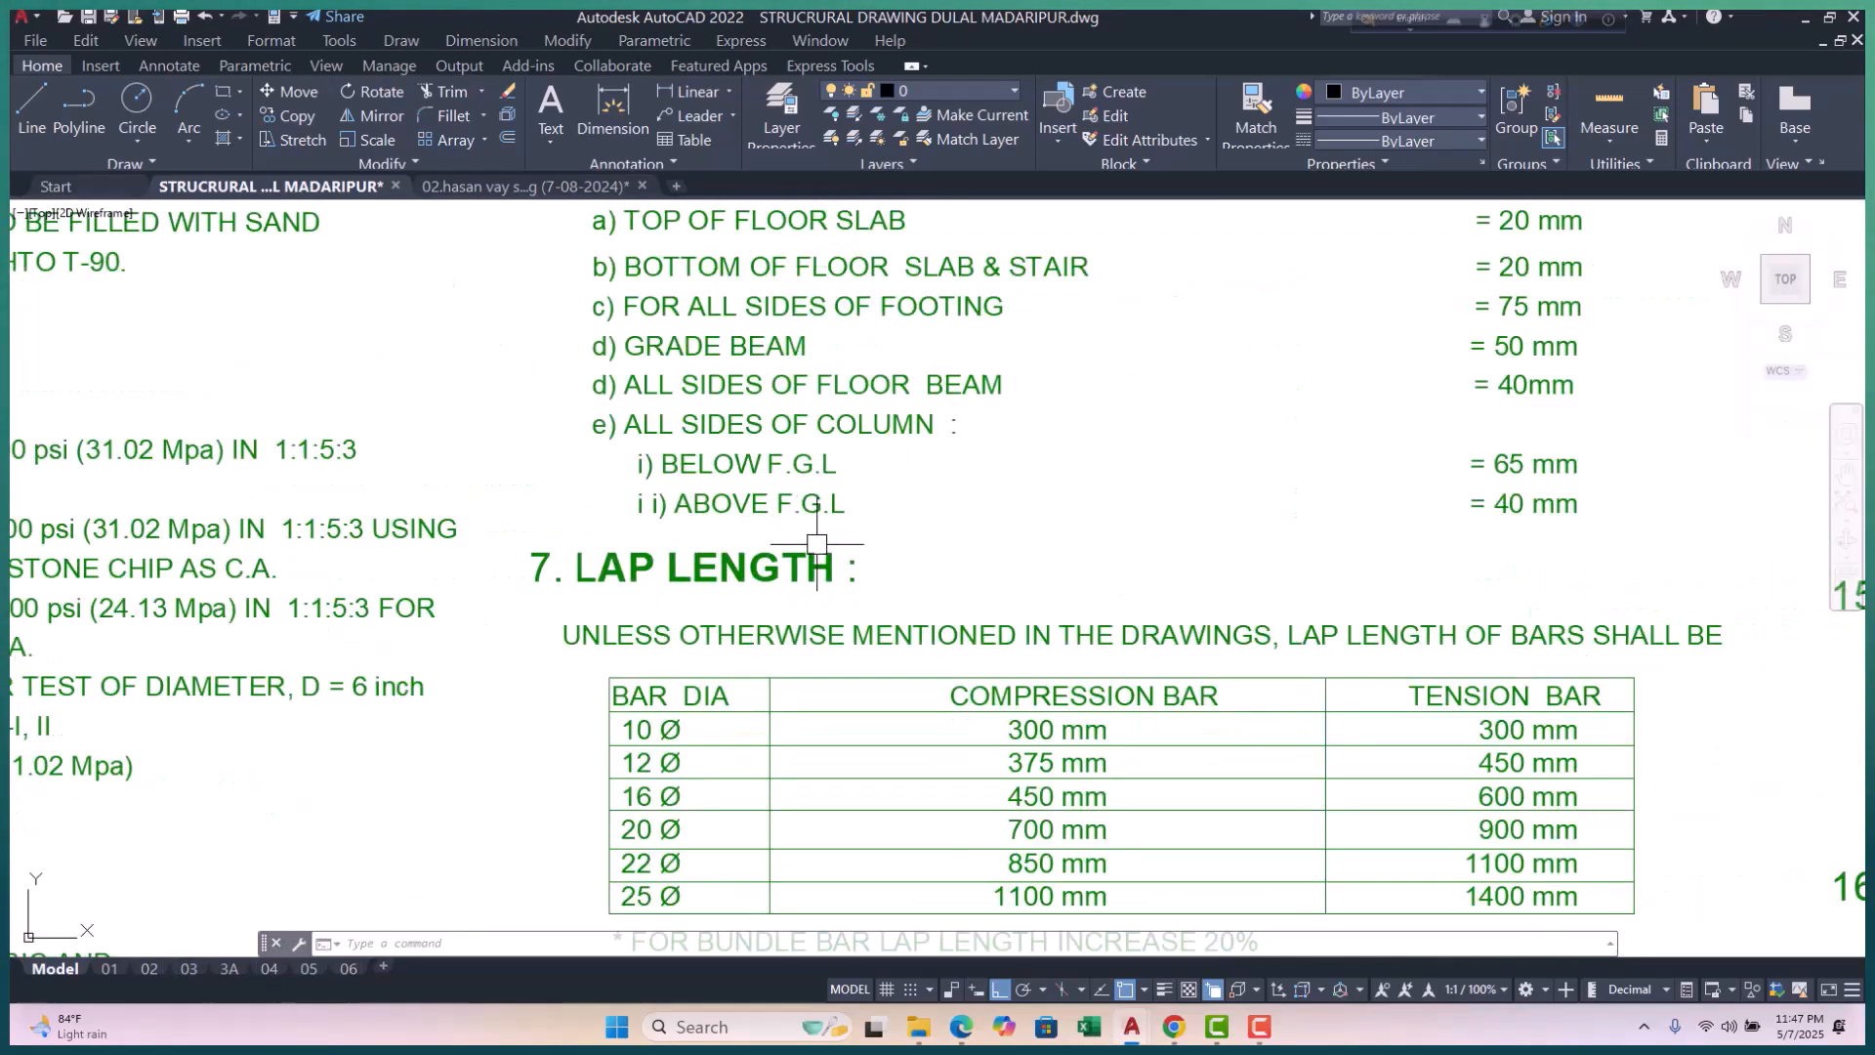
pyautogui.moveTo(744, 441); pyautogui.dragTo(688, 462, button='middle')
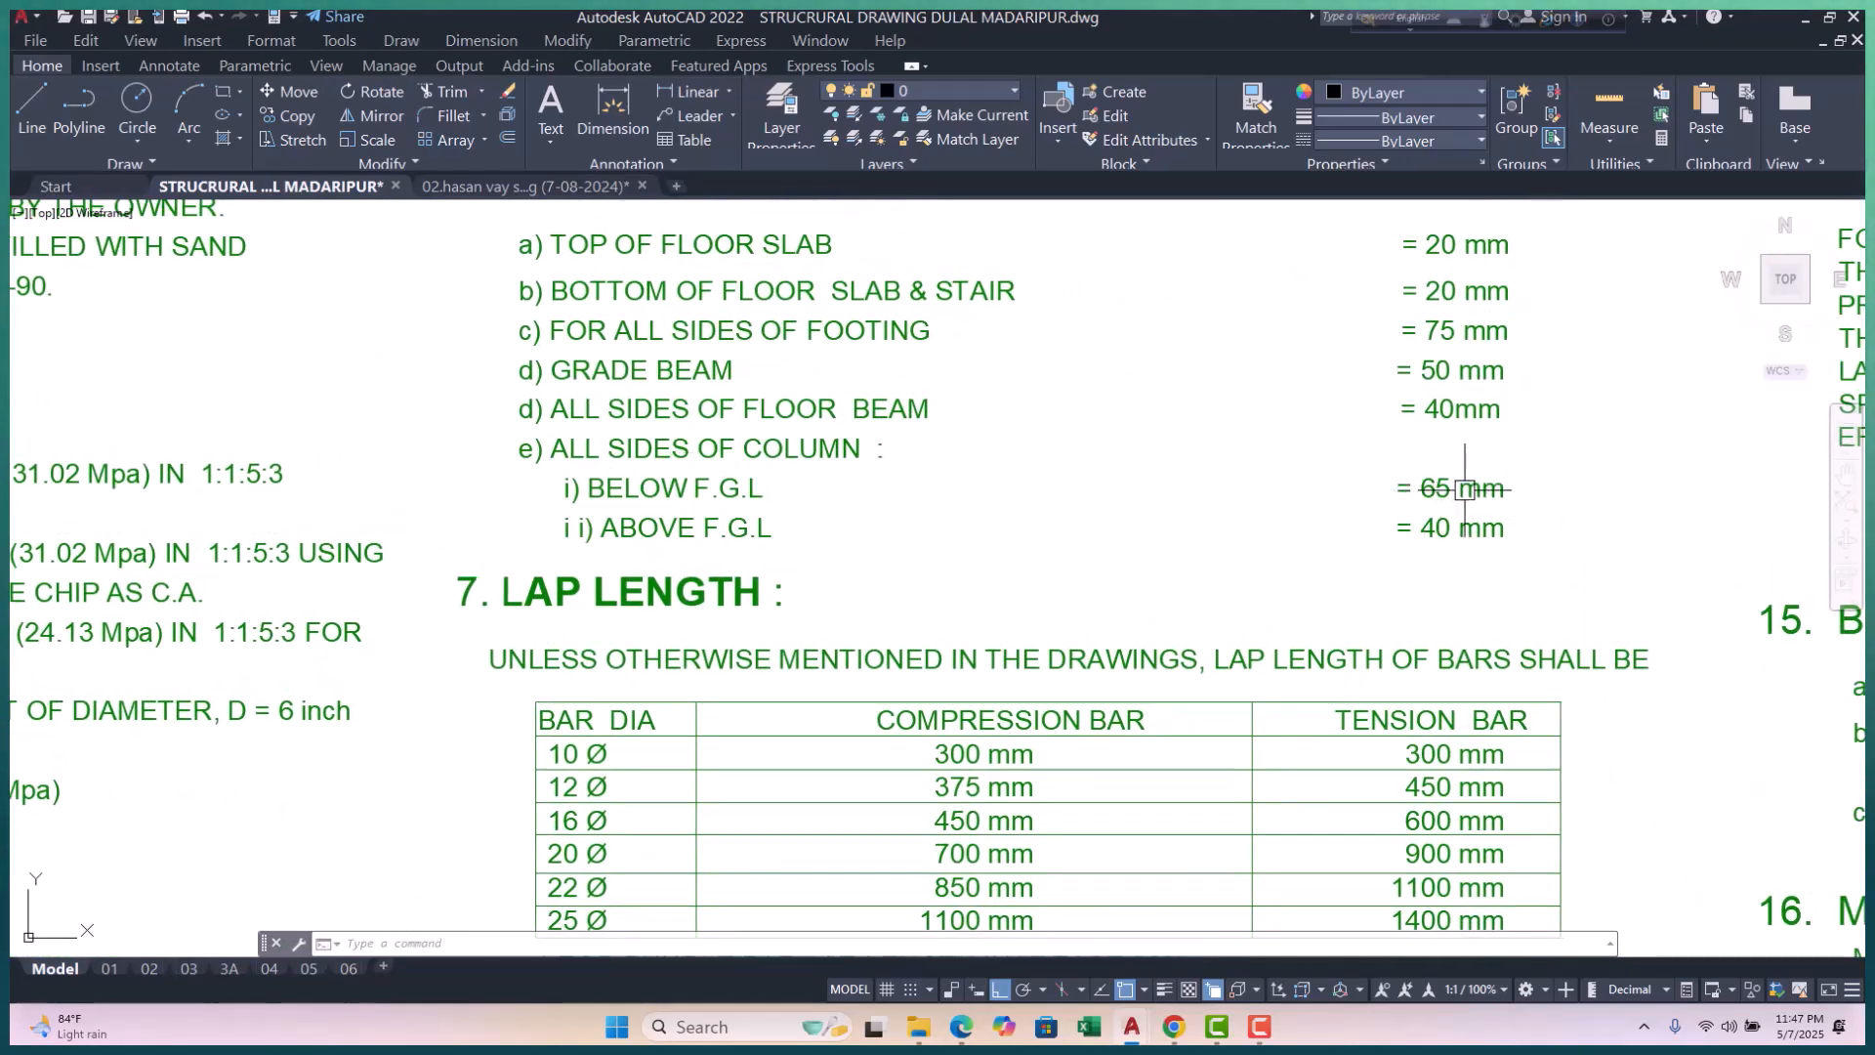
pyautogui.scroll(2, 647, 525)
pyautogui.scroll(-2, 991, 543)
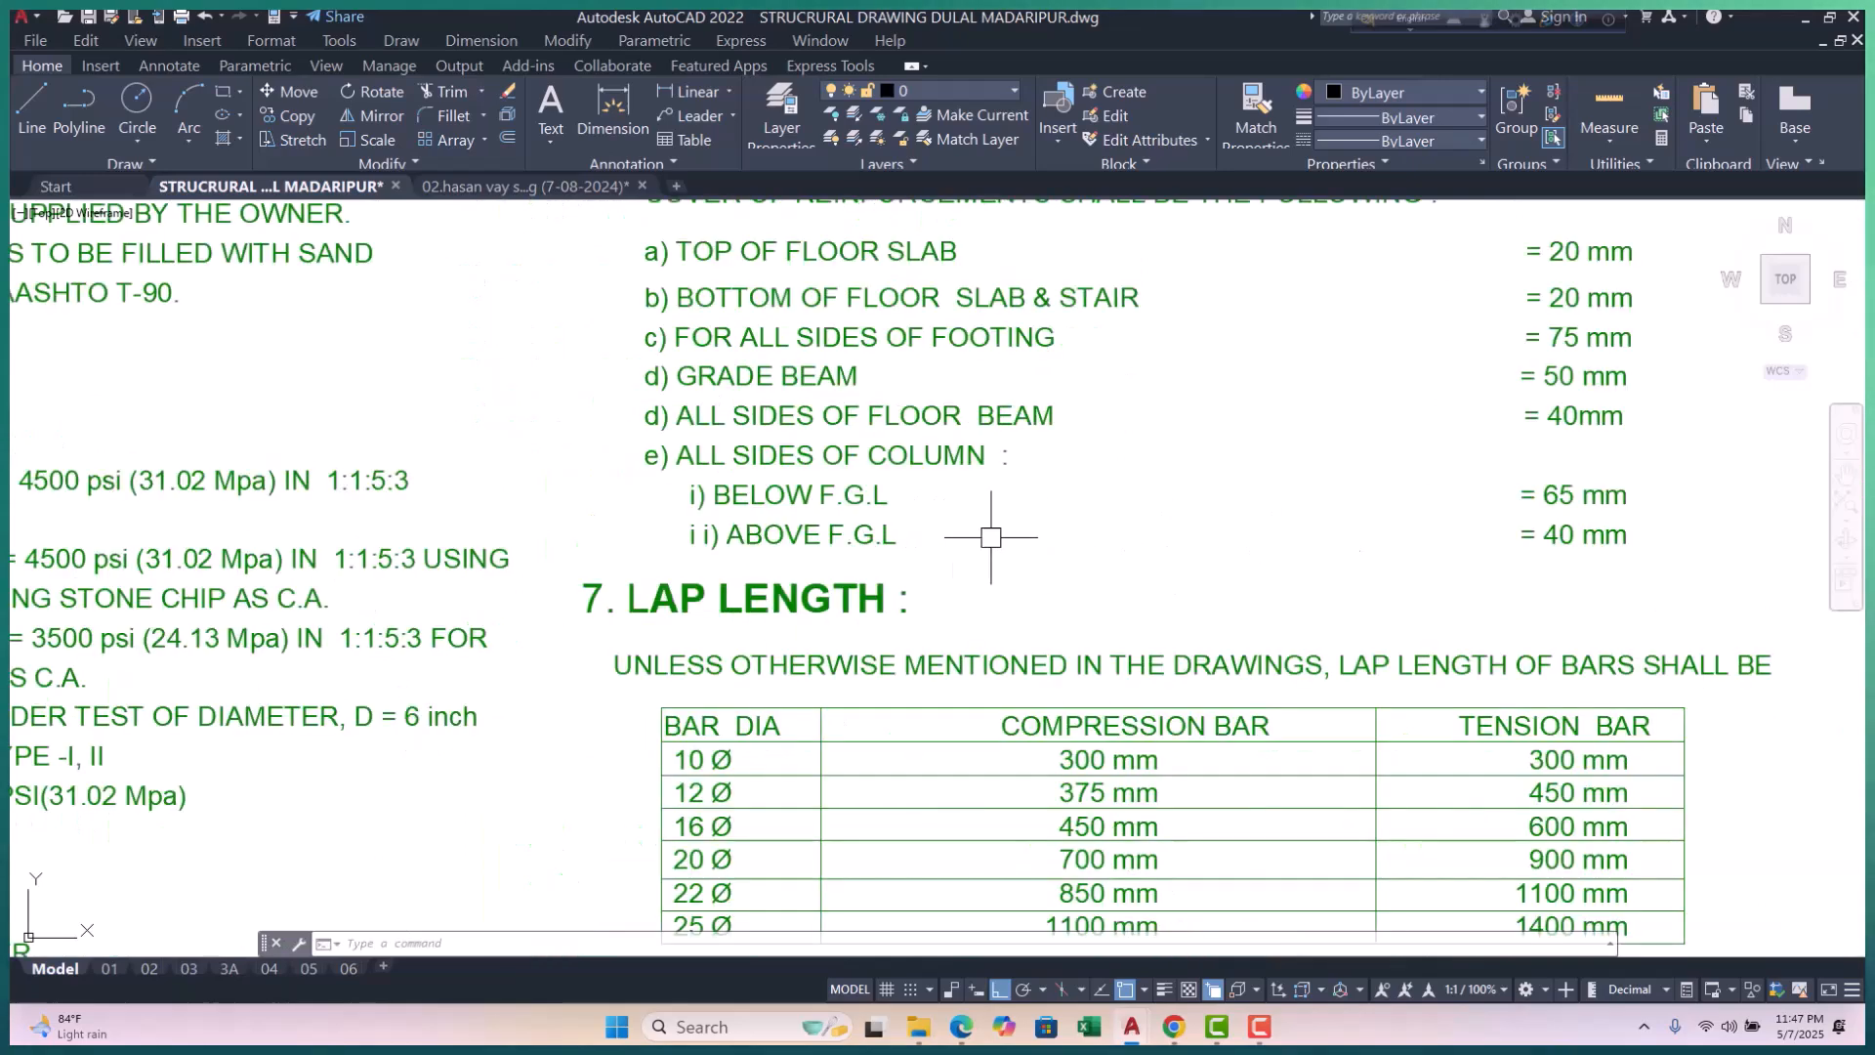
# Step: Examine the section 7 Lap Length table, comparing compression and tension bar laps for each bar diameter
pyautogui.moveTo(1410, 554); pyautogui.dragTo(1278, 369, button='middle')
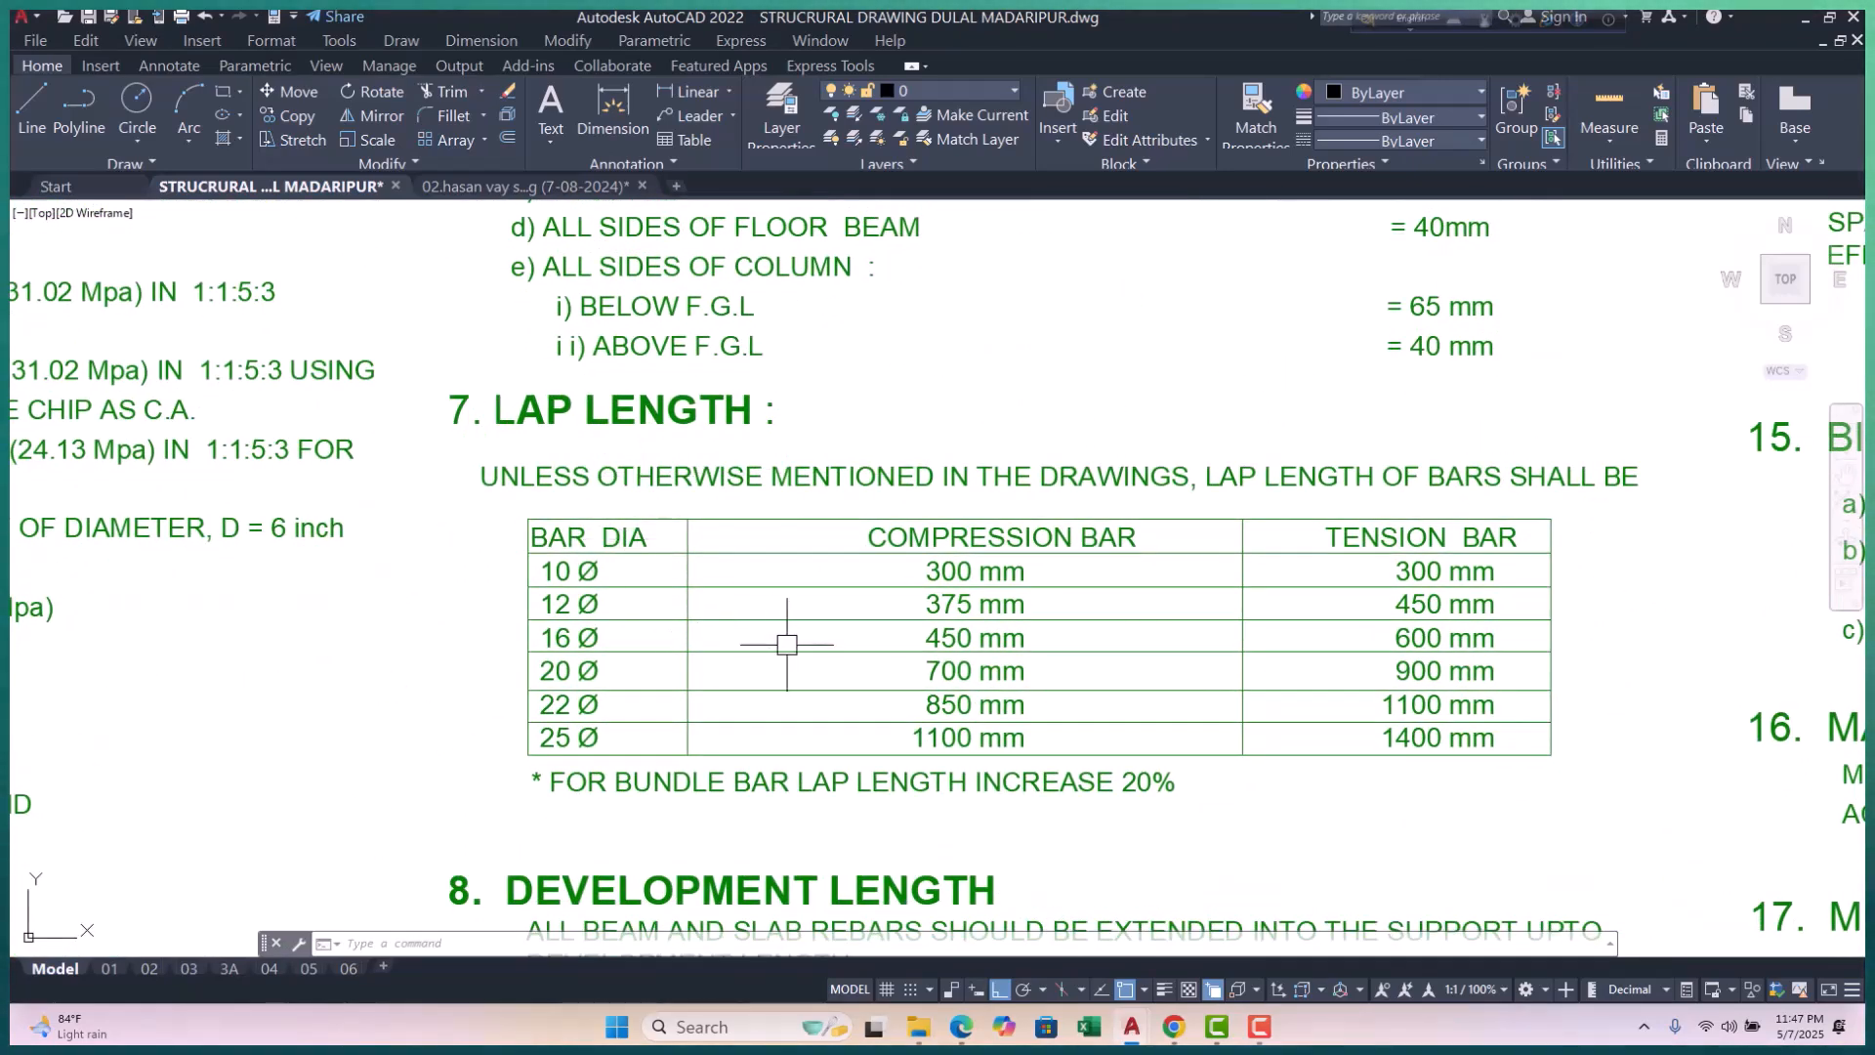
pyautogui.moveTo(781, 639); pyautogui.dragTo(804, 587, button='middle')
pyautogui.moveTo(879, 657); pyautogui.dragTo(875, 646, button='middle')
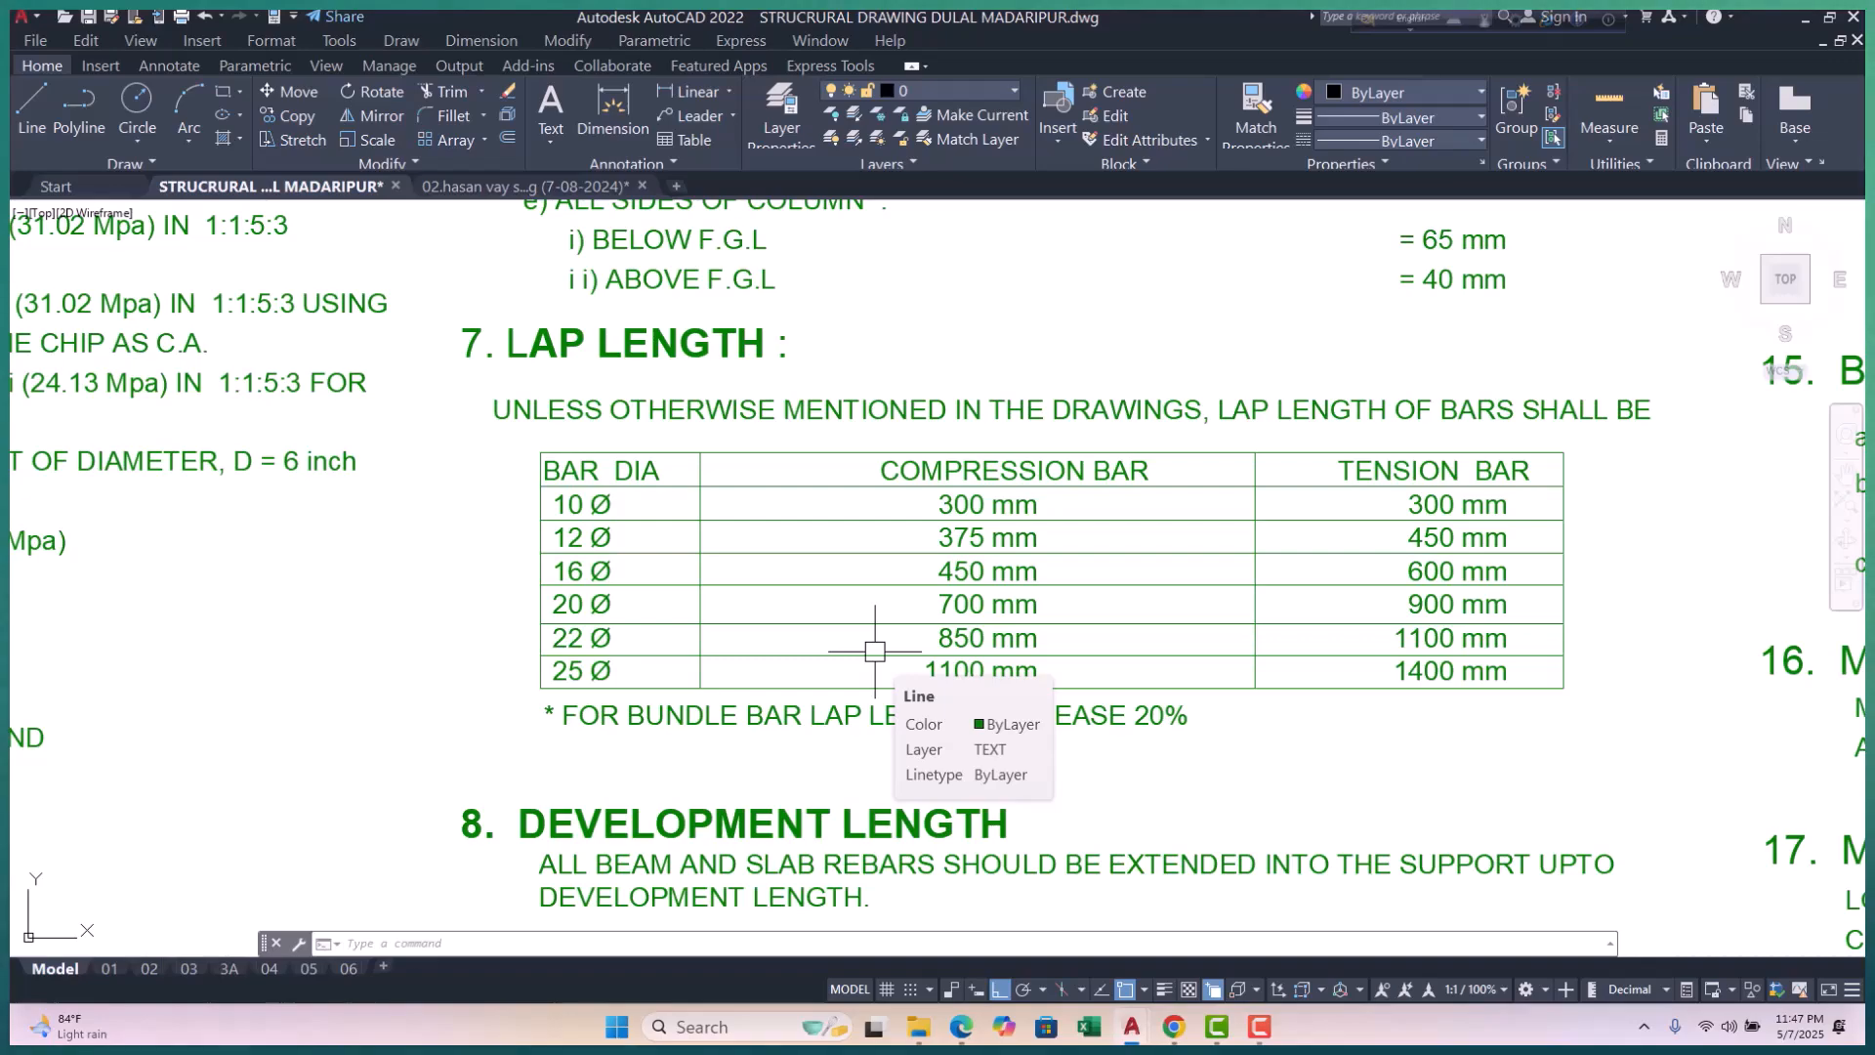
pyautogui.scroll(-4, 716, 544)
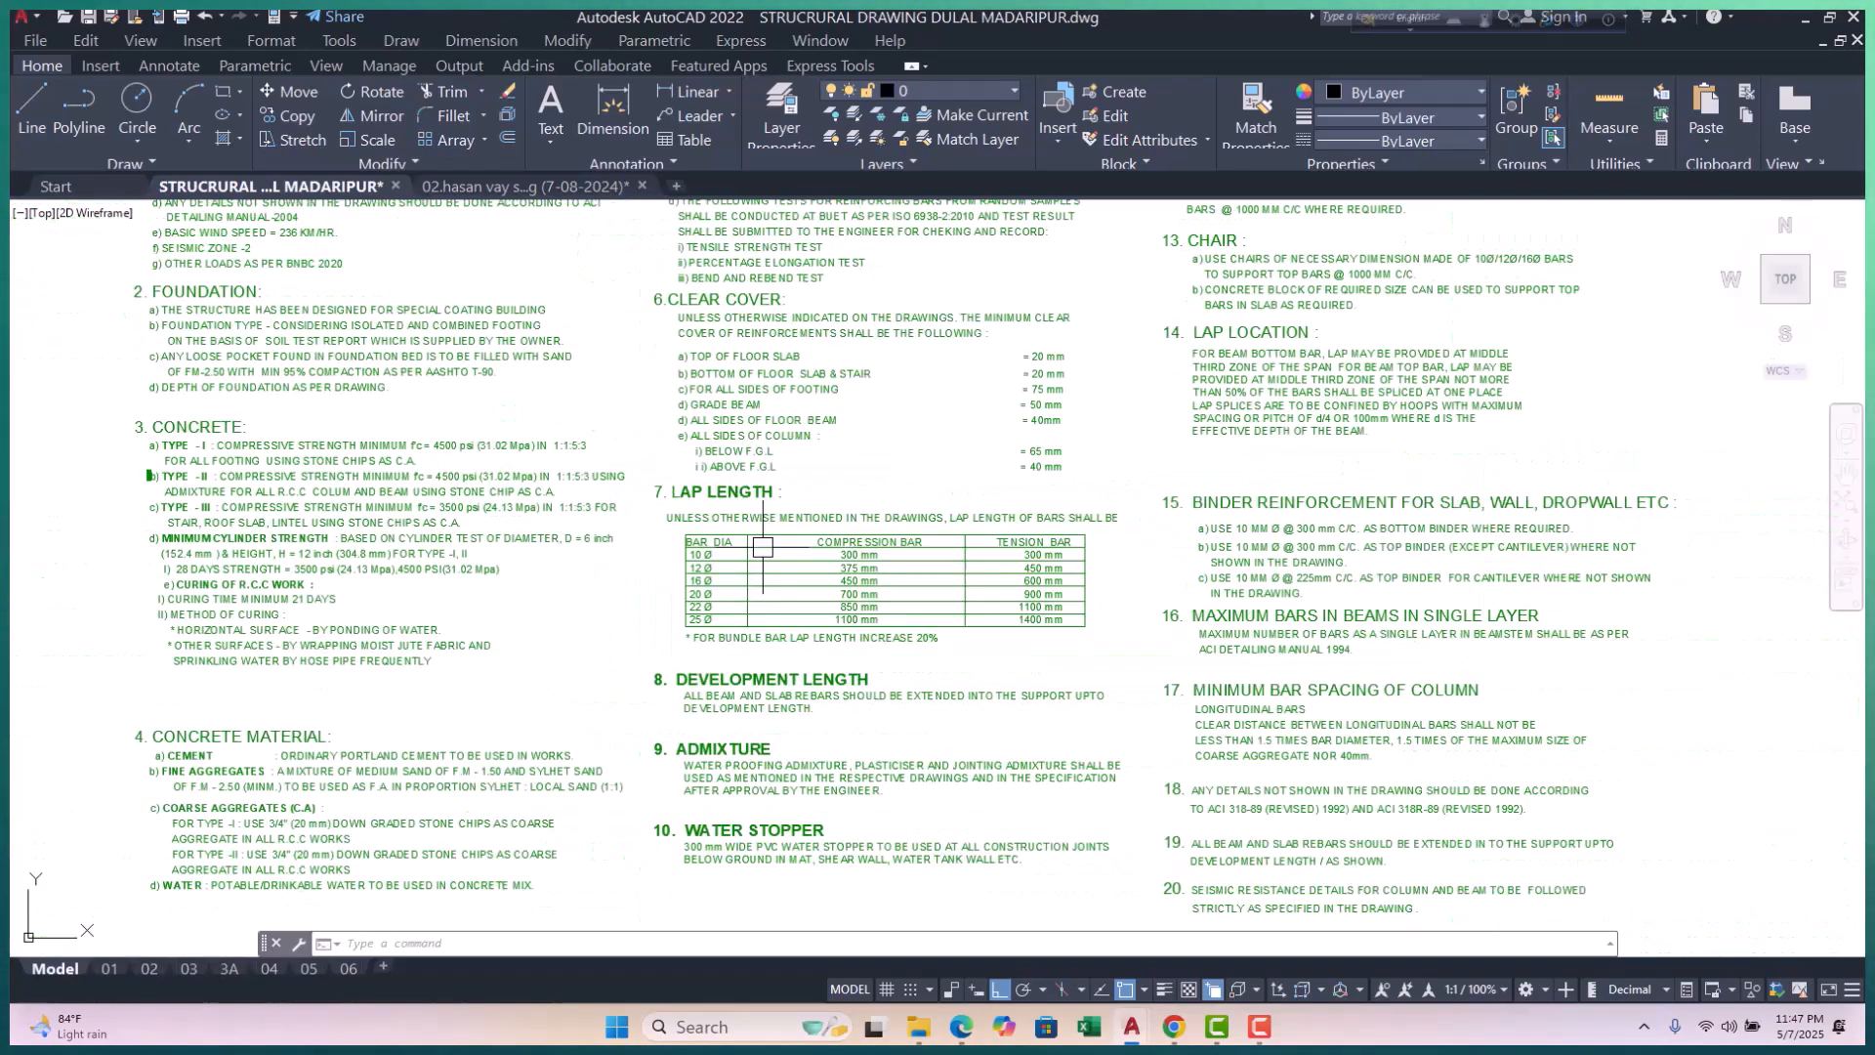
pyautogui.scroll(3, 740, 691)
pyautogui.scroll(2, 740, 692)
pyautogui.moveTo(739, 691); pyautogui.dragTo(745, 640, button='middle')
pyautogui.moveTo(767, 720)
pyautogui.mouseDown(button='middle')
pyautogui.moveTo(750, 584)
pyautogui.moveTo(784, 634)
pyautogui.mouseUp(button='middle')
pyautogui.scroll(-6, 750, 584)
pyautogui.scroll(-5, 783, 635)
# Step: Examine table 21, Concrete Clear Cover for Reinforcing Bars, including the mat, column and beam cover figures
pyautogui.scroll(9, 828, 616)
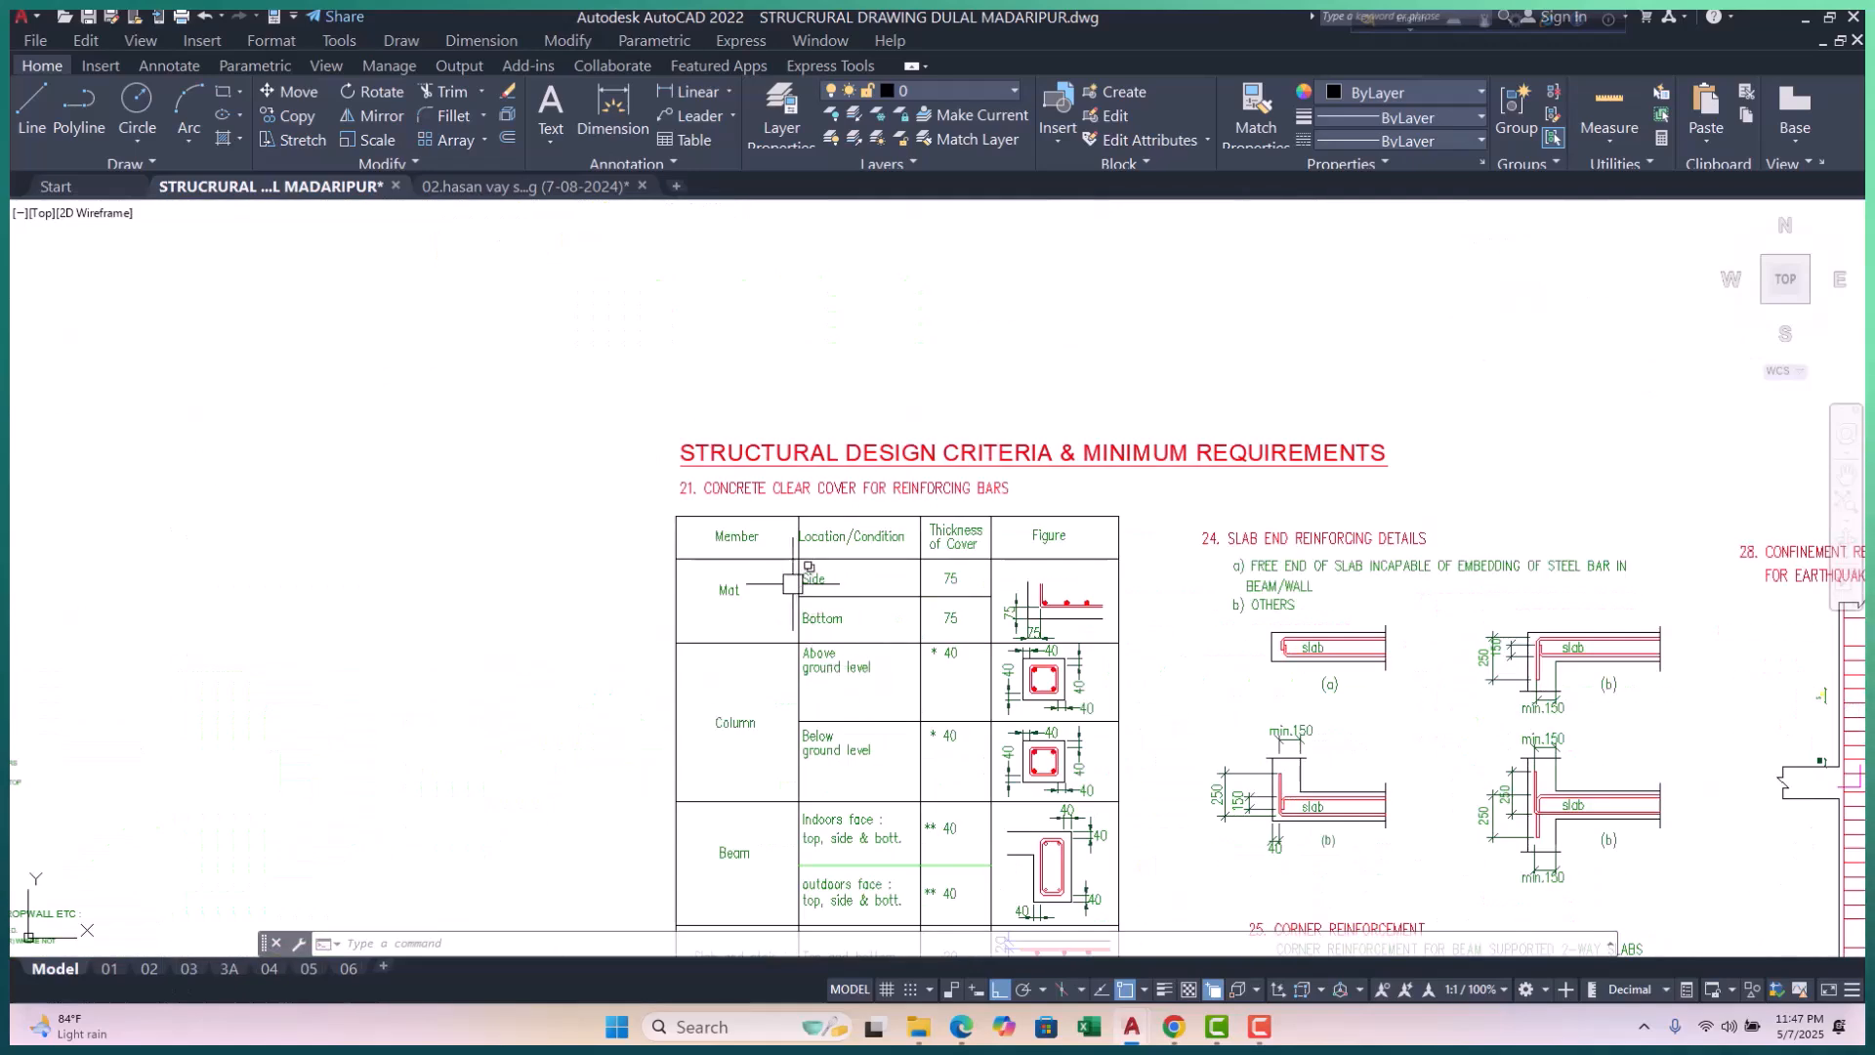
pyautogui.scroll(-4, 609, 509)
pyautogui.scroll(8, 1130, 590)
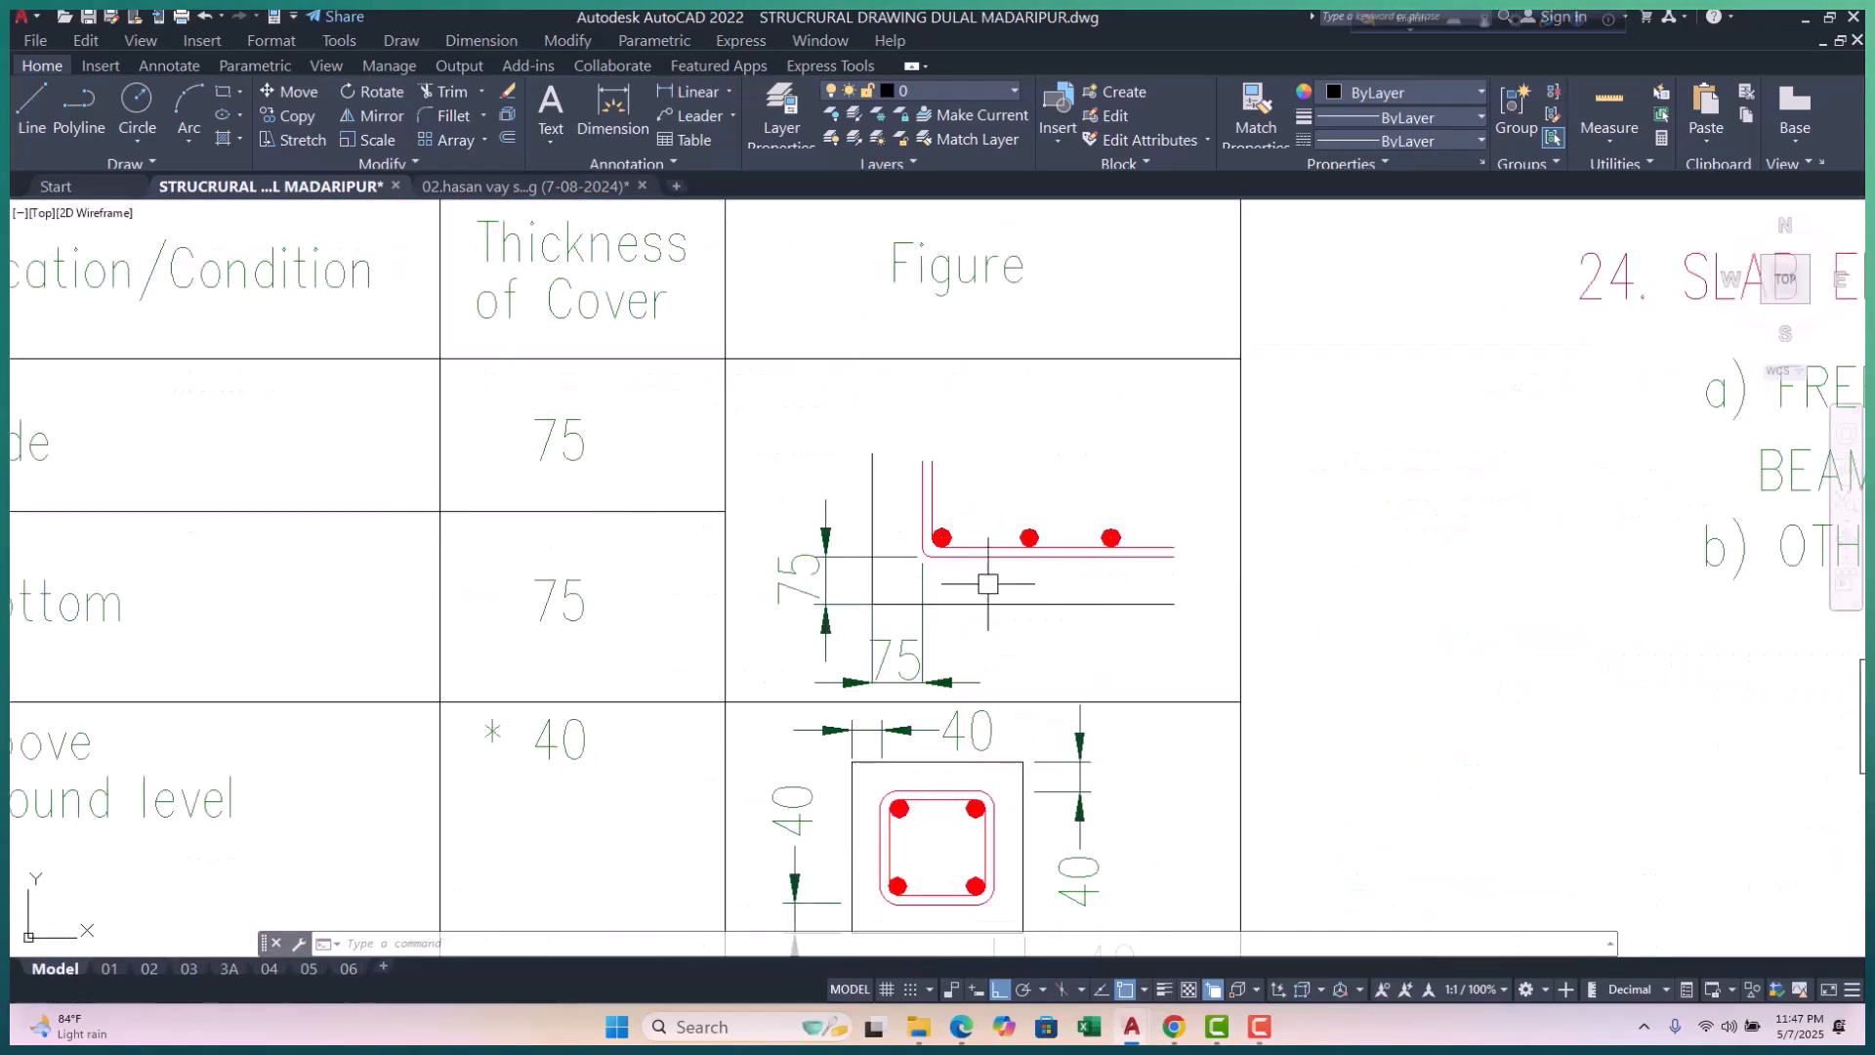
pyautogui.scroll(-7, 926, 530)
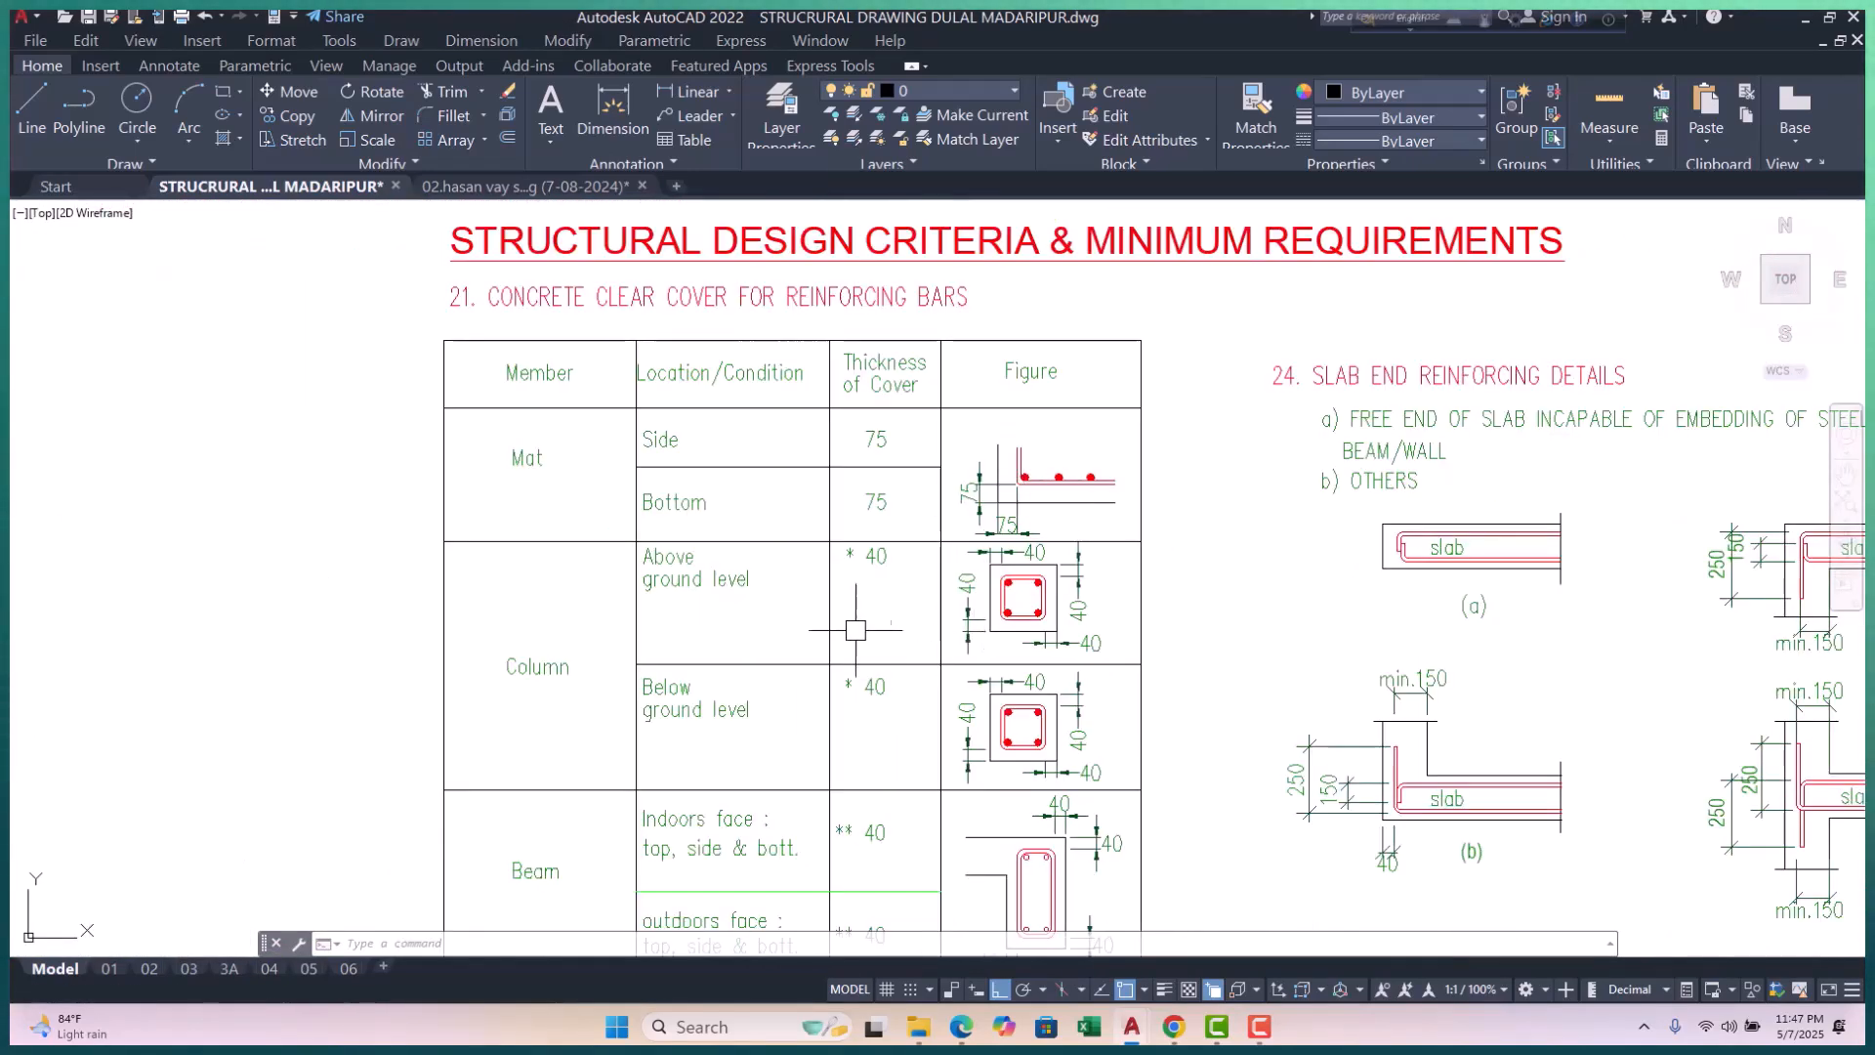
pyautogui.scroll(2, 733, 622)
pyautogui.moveTo(780, 606); pyautogui.dragTo(768, 524, button='middle')
pyautogui.moveTo(1025, 590); pyautogui.dragTo(1013, 451, button='middle')
pyautogui.scroll(-4, 1013, 451)
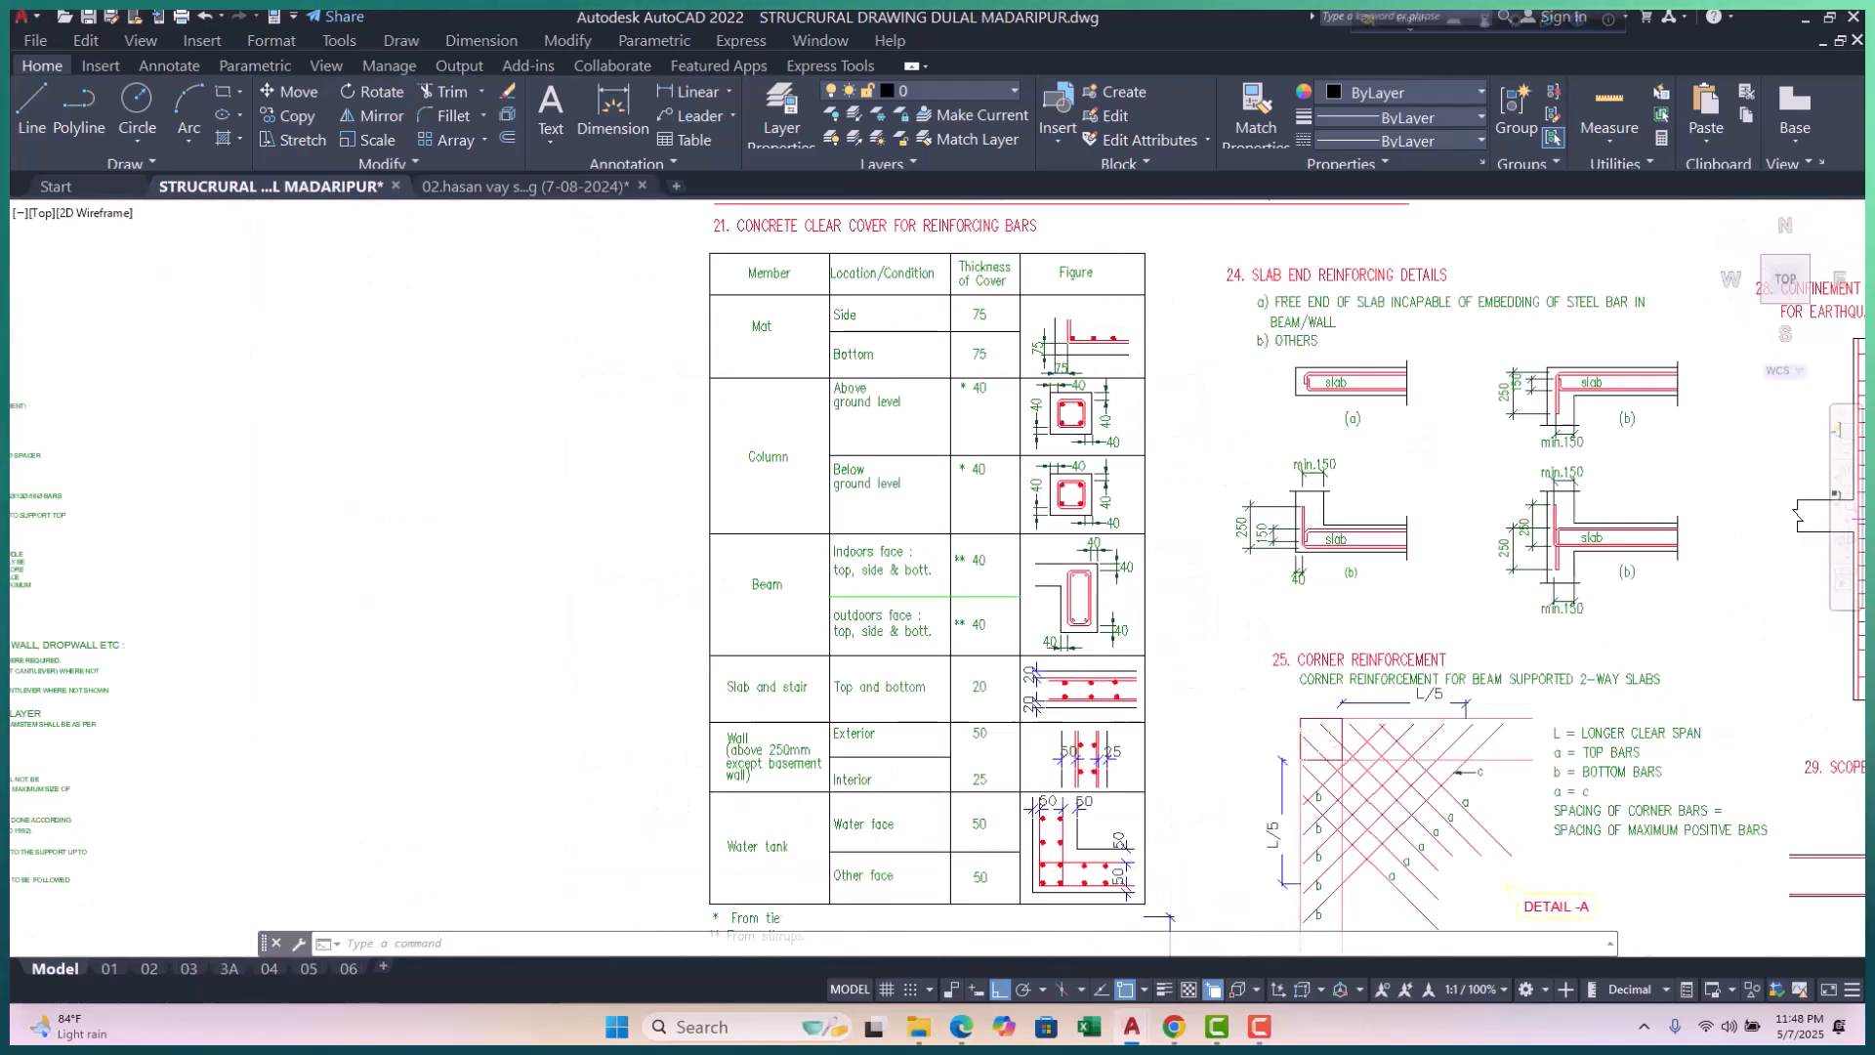
# Step: Examine table 22, Recommended End Hooks, especially the primary reinforcement and tie/stirrup hook shapes
pyautogui.scroll(-4, 1014, 445)
pyautogui.scroll(6, 1010, 637)
pyautogui.moveTo(1009, 635); pyautogui.dragTo(1026, 577, button='middle')
pyautogui.moveTo(818, 695); pyautogui.dragTo(806, 626, button='middle')
pyautogui.scroll(5, 645, 579)
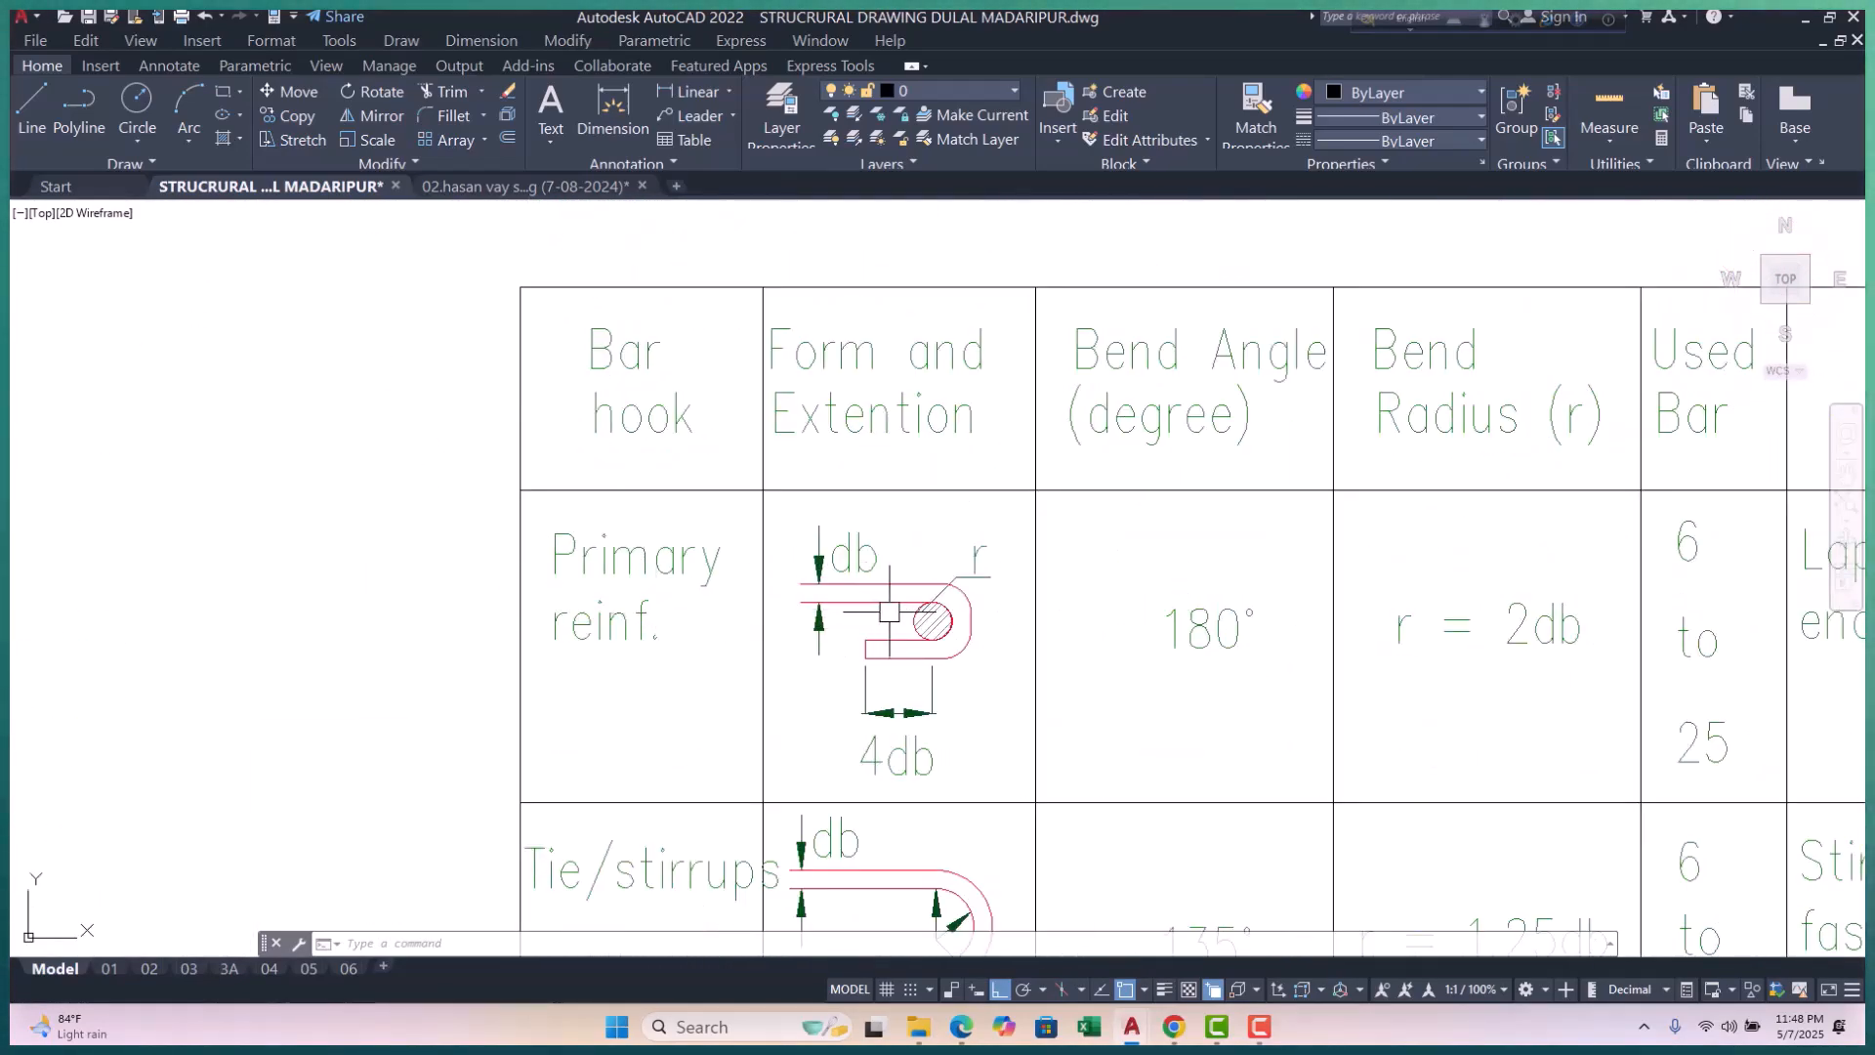
pyautogui.scroll(2, 893, 614)
pyautogui.scroll(2, 816, 600)
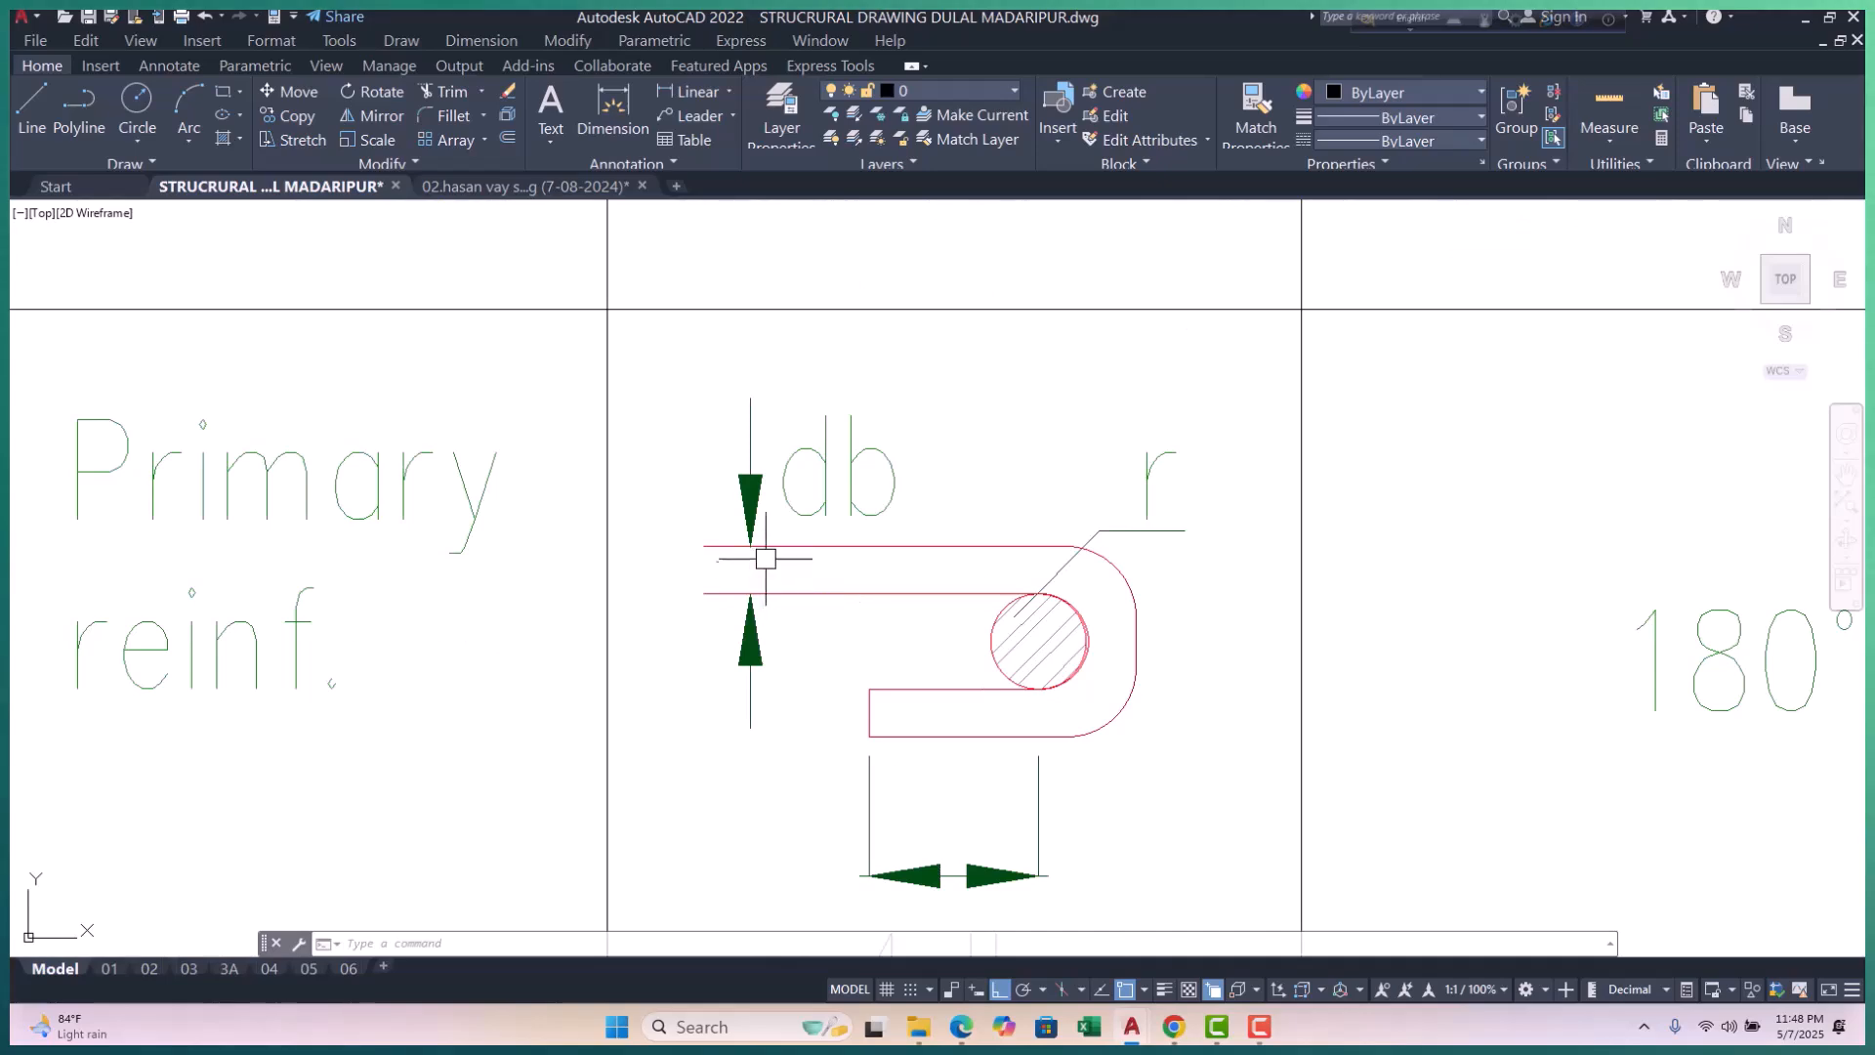
pyautogui.scroll(-10, 915, 511)
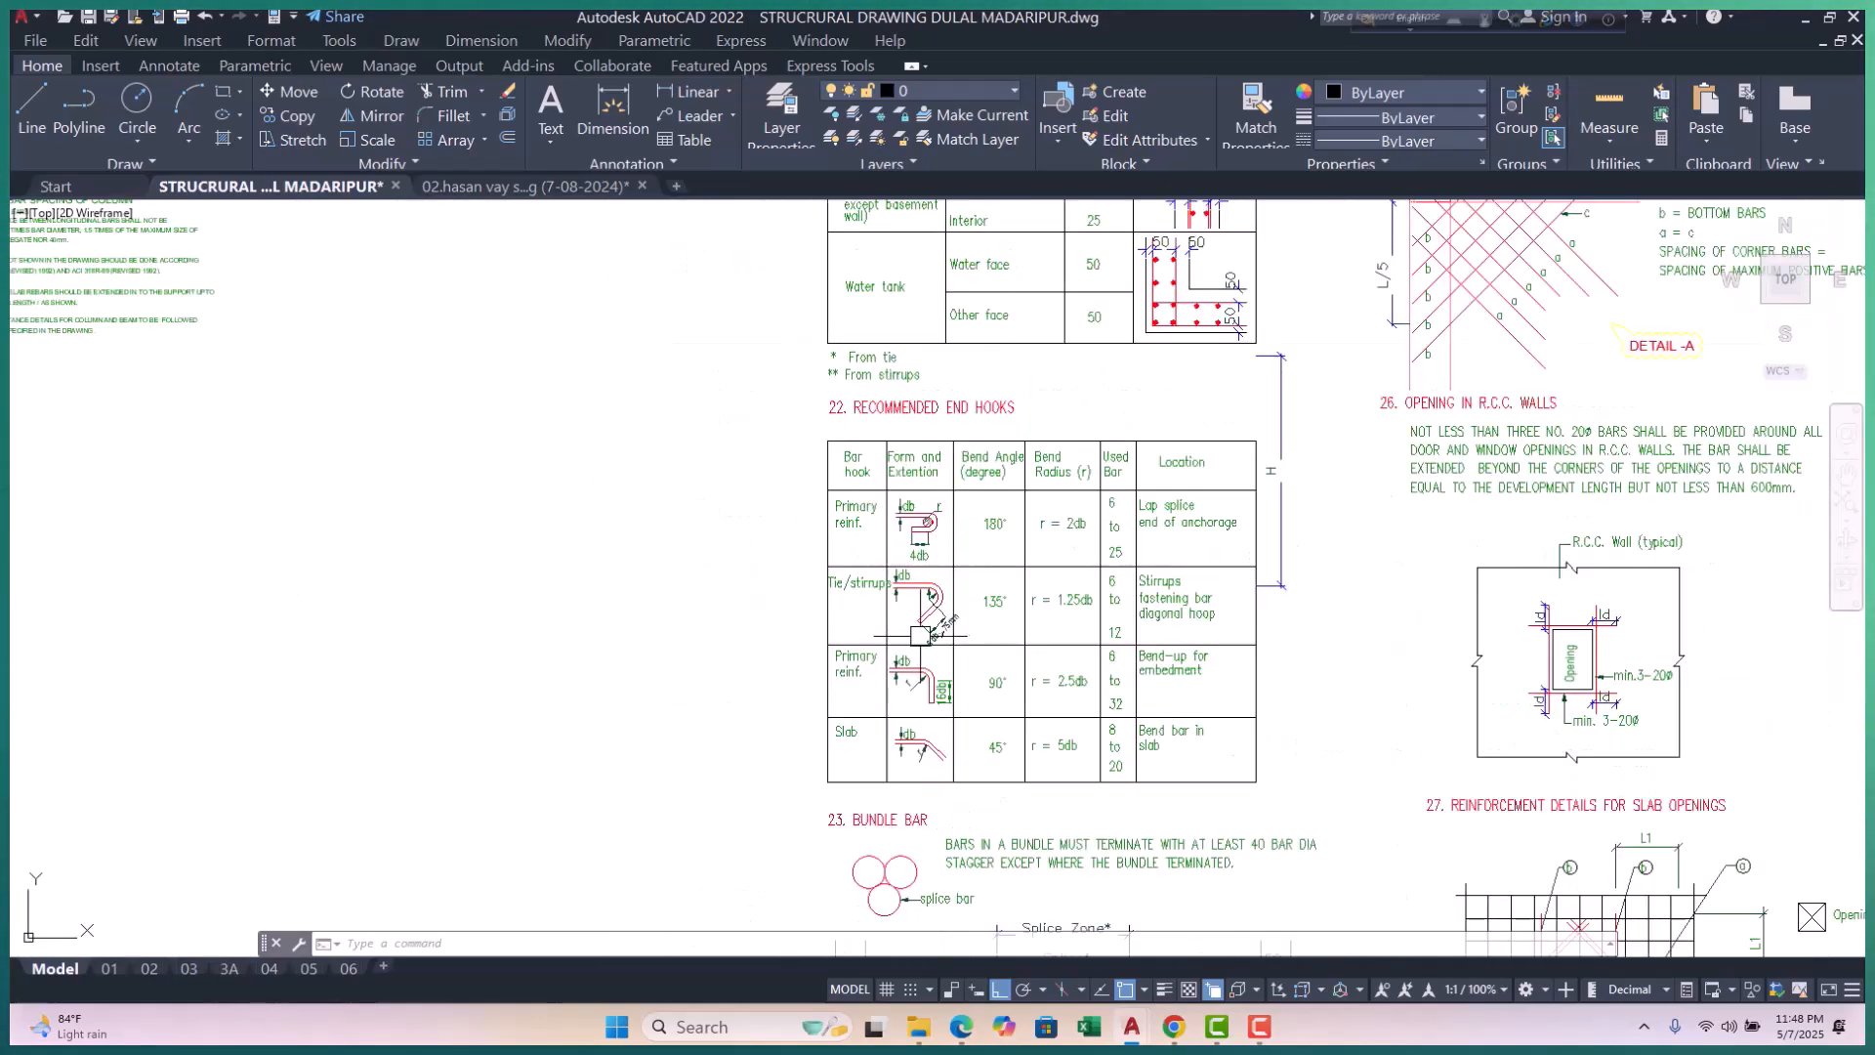
pyautogui.scroll(4, 922, 639)
pyautogui.moveTo(917, 653); pyautogui.dragTo(937, 397, button='middle')
pyautogui.scroll(-4, 937, 397)
pyautogui.scroll(-12, 948, 670)
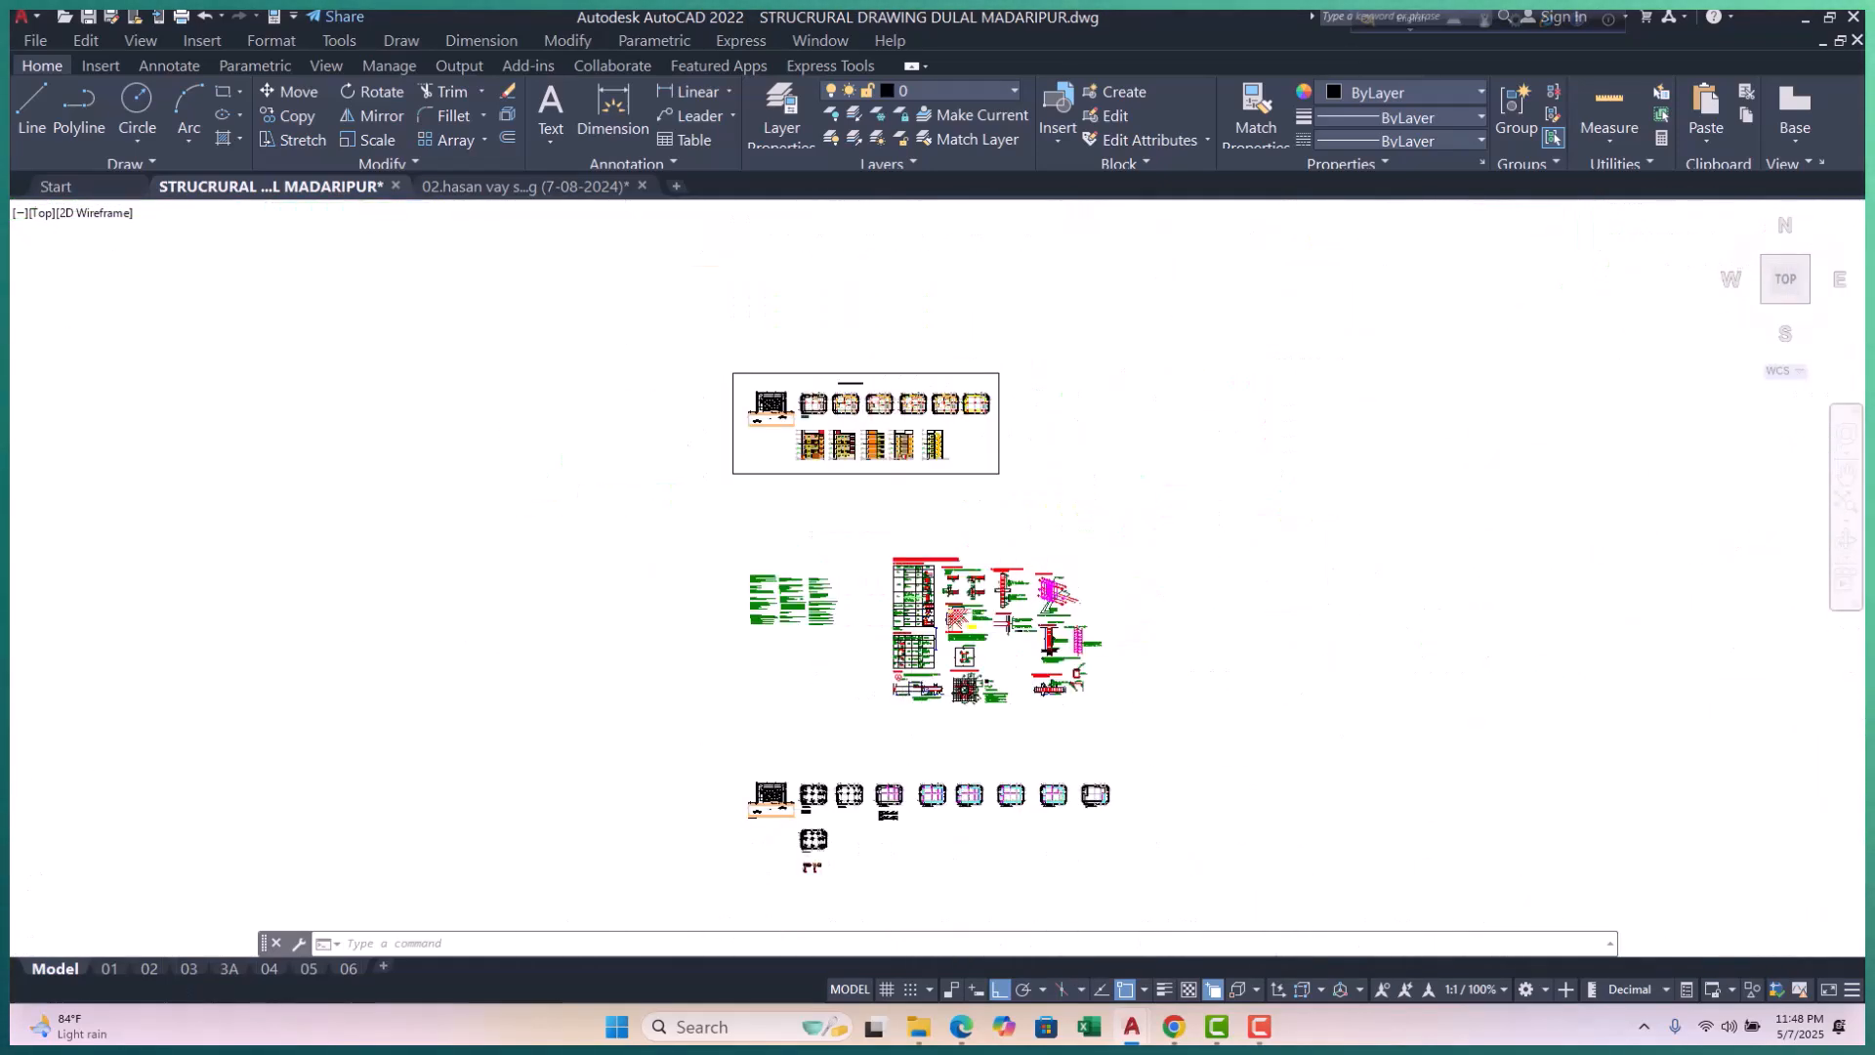
pyautogui.scroll(4, 773, 702)
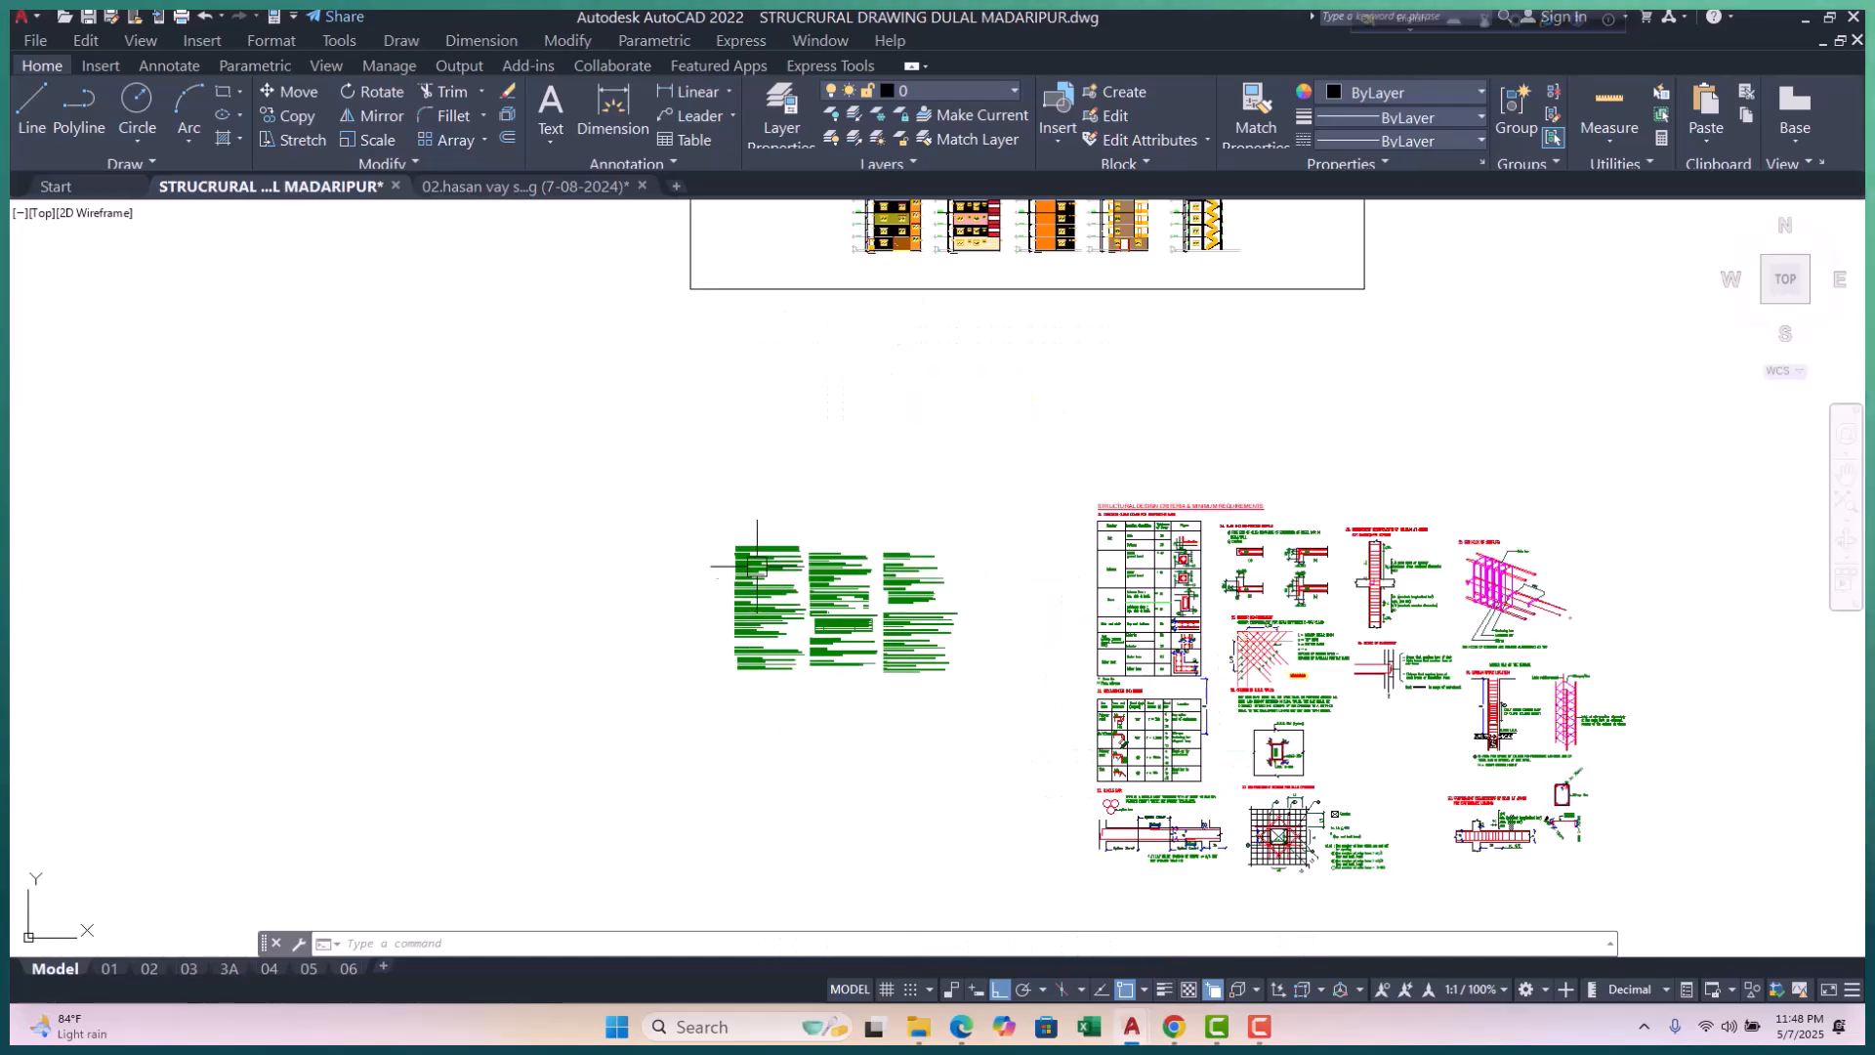
# Step: Examine the bundle bar and slab opening reinforcement details, together with the General Structural Note beside the design criteria sheet
pyautogui.scroll(-4, 747, 479)
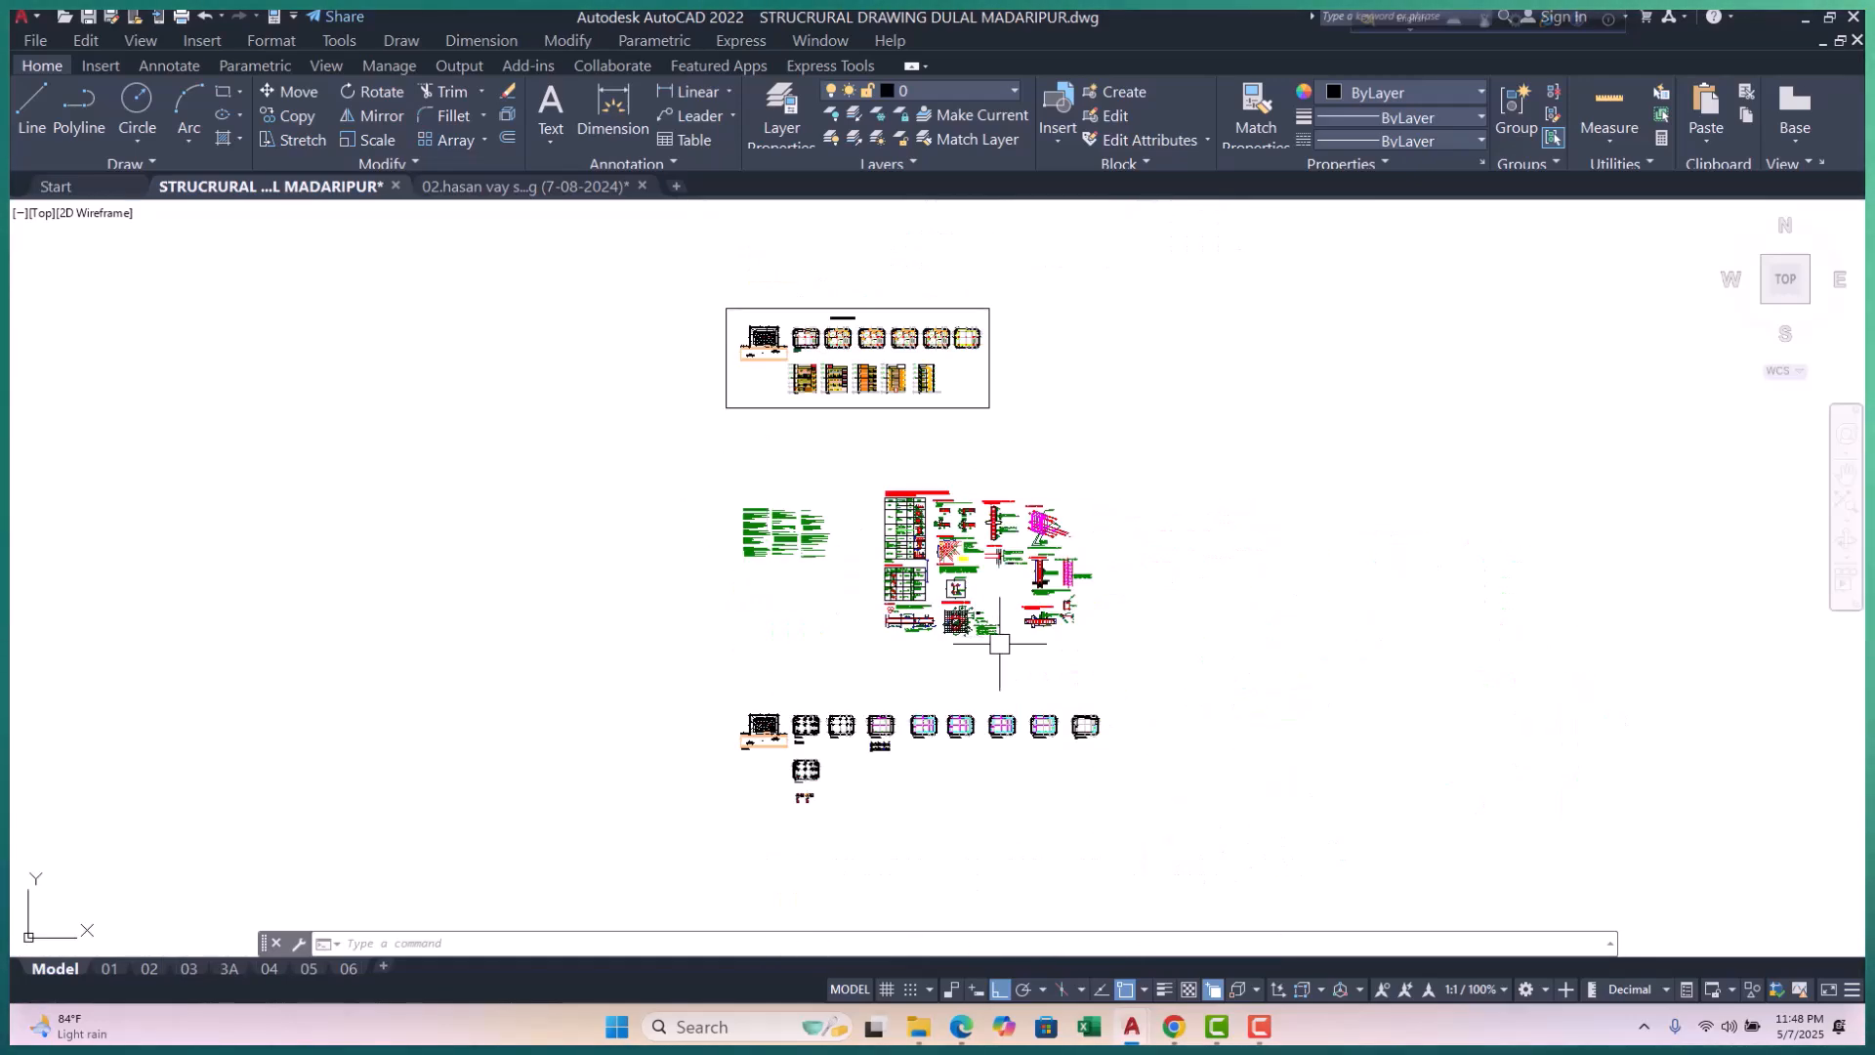
pyautogui.scroll(4, 867, 615)
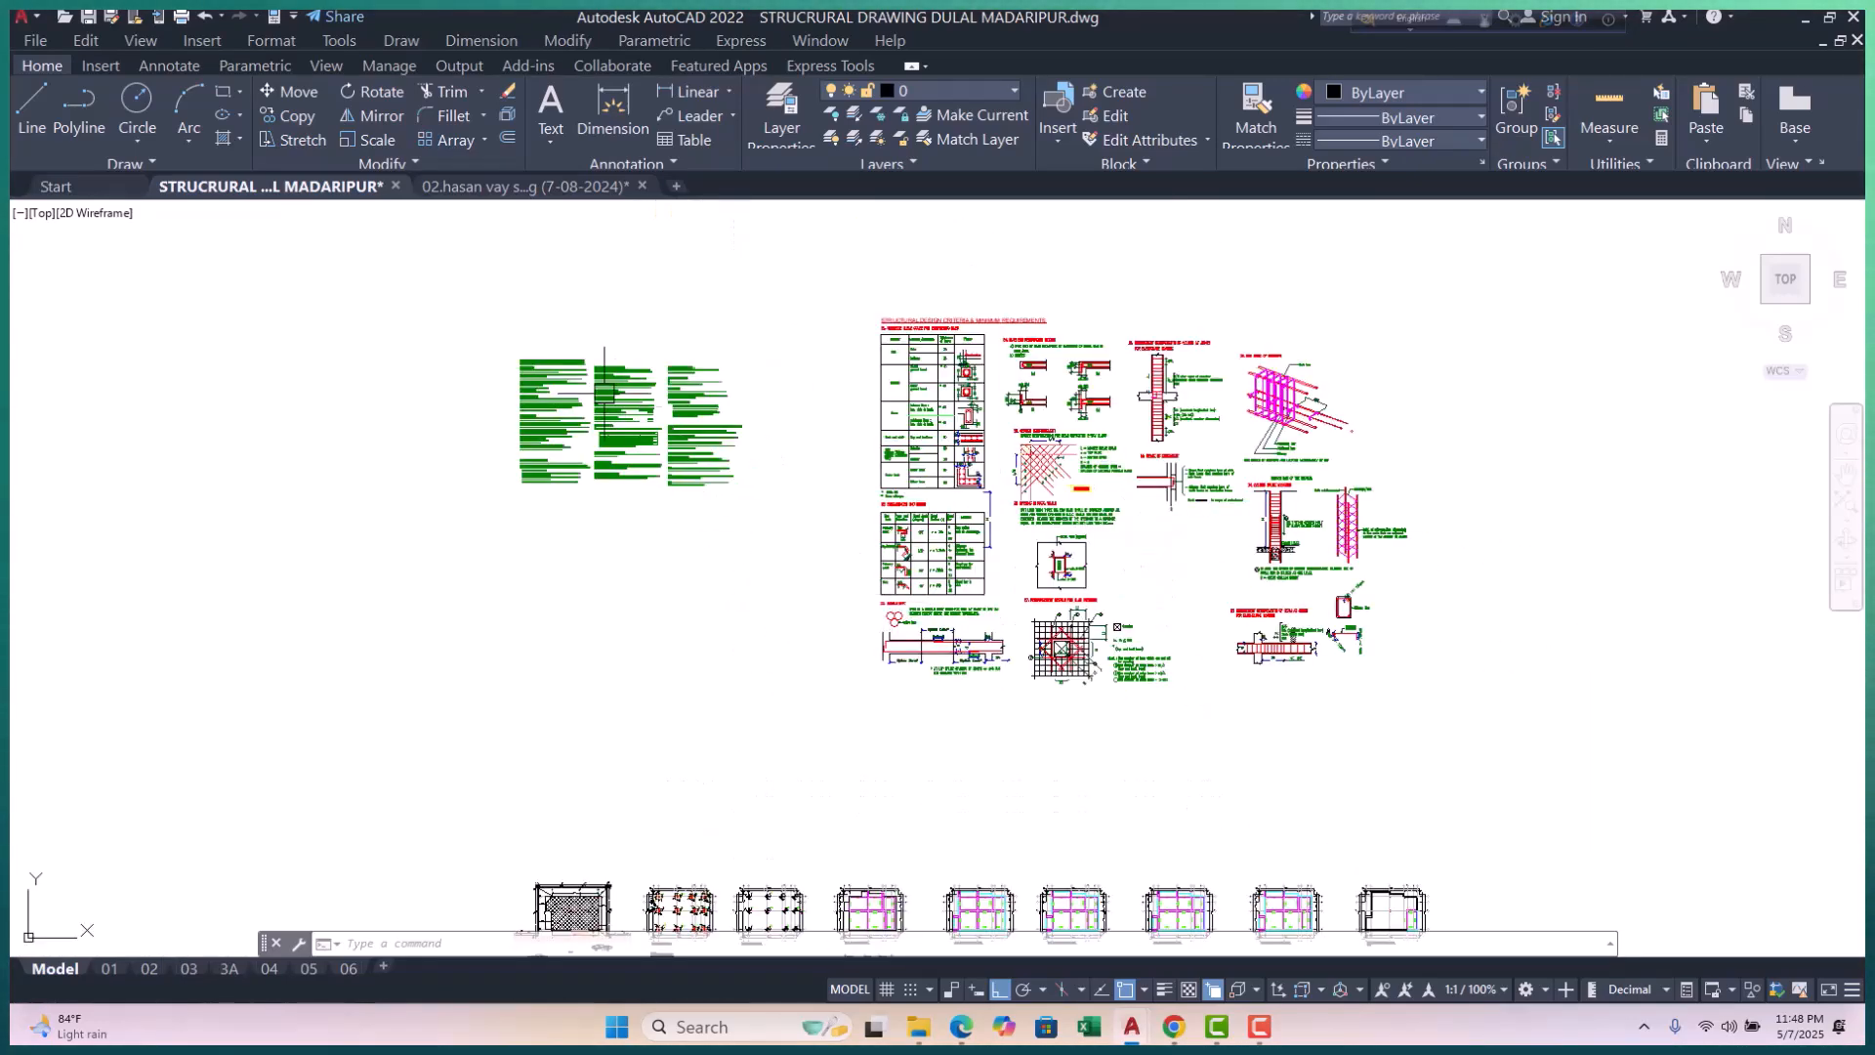
pyautogui.scroll(6, 1040, 649)
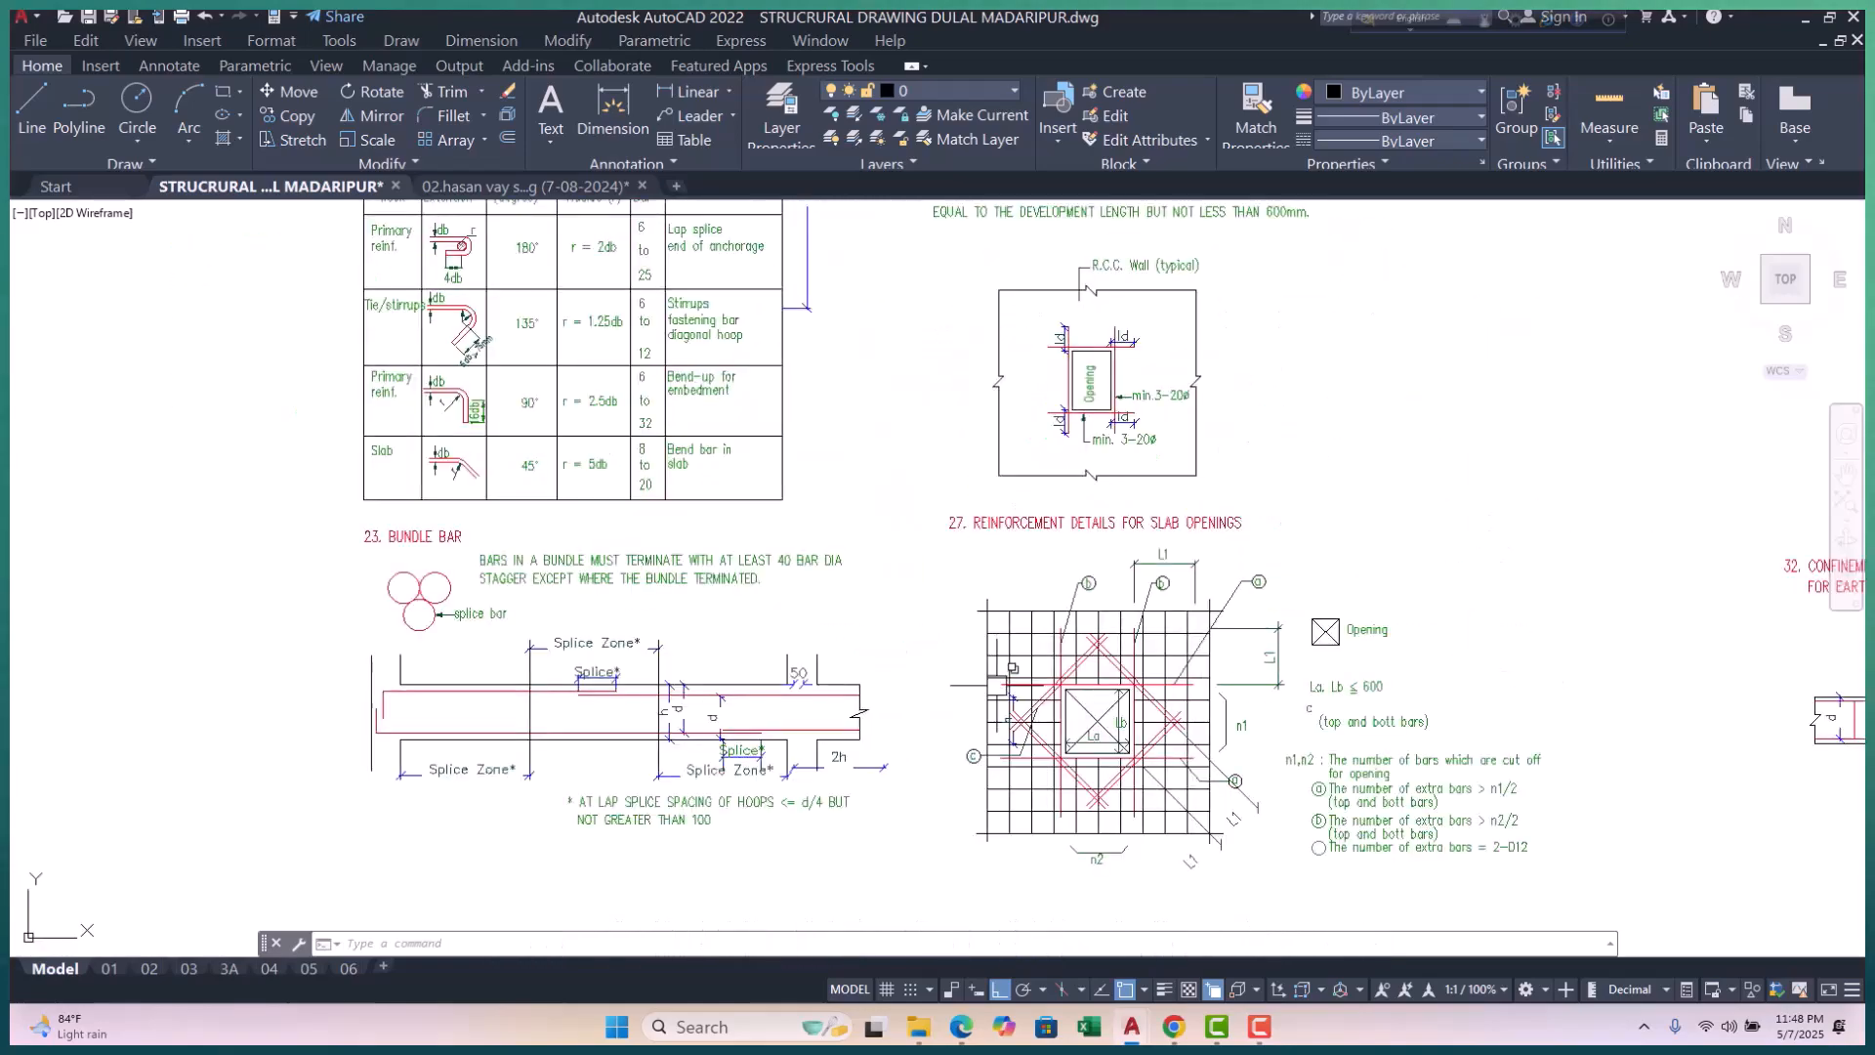
pyautogui.scroll(-8, 859, 641)
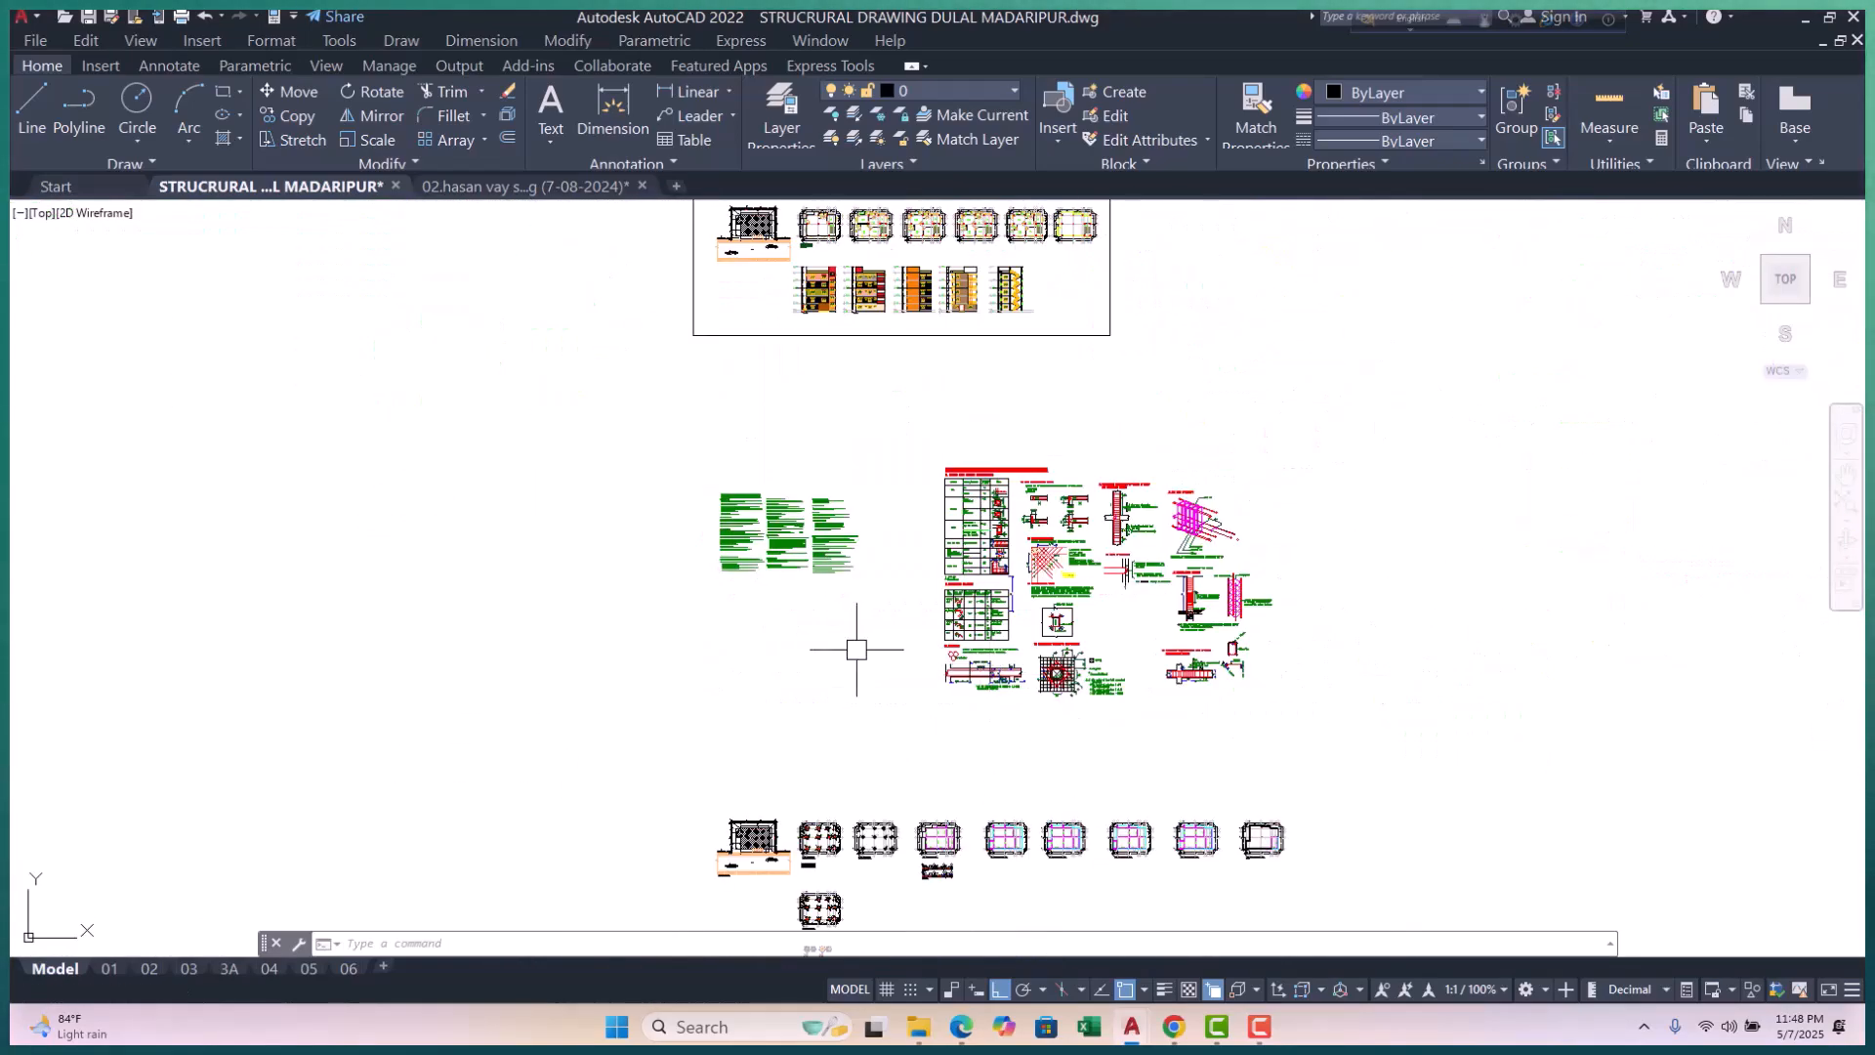
pyautogui.scroll(4, 793, 554)
pyautogui.moveTo(787, 549); pyautogui.dragTo(775, 582, button='middle')
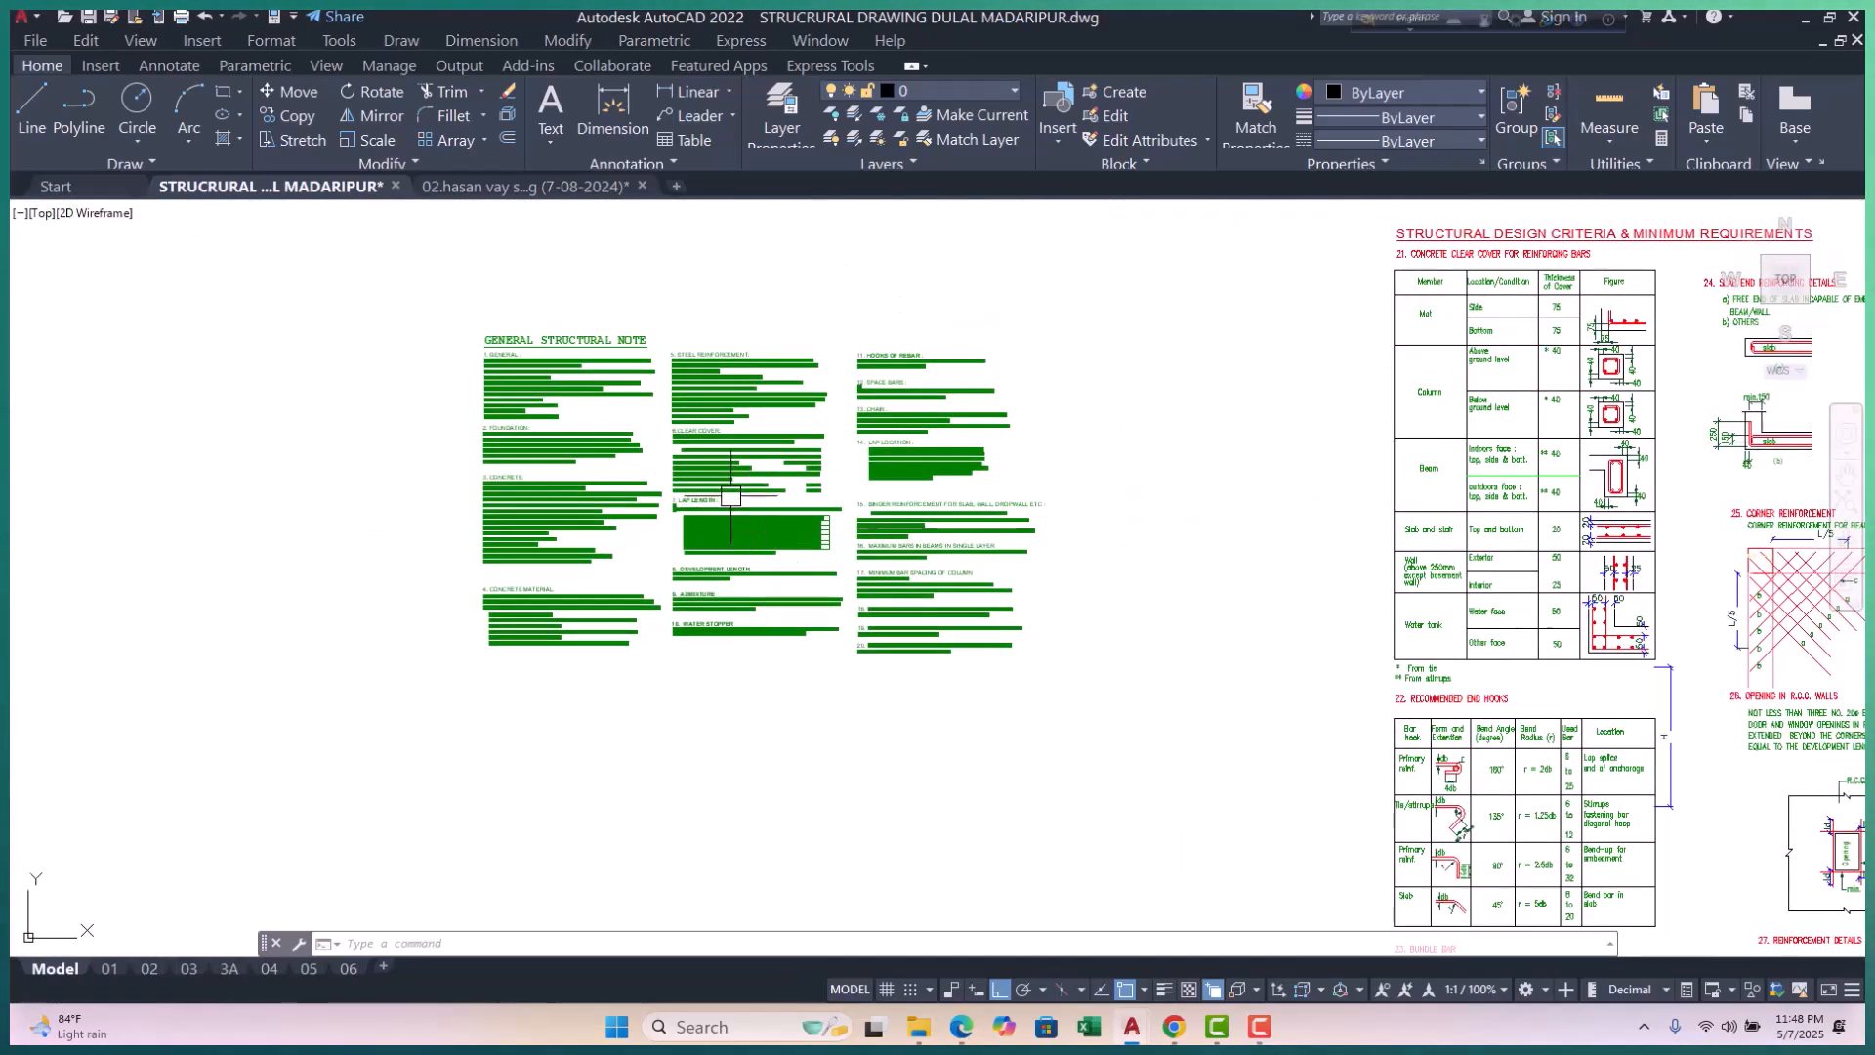
# Step: Examine the Footing Layout Plan and the individual footing plans and sections below it
pyautogui.scroll(-4, 730, 496)
pyautogui.moveTo(824, 892); pyautogui.dragTo(825, 758, button='middle')
pyautogui.scroll(4, 825, 758)
pyautogui.scroll(3, 733, 774)
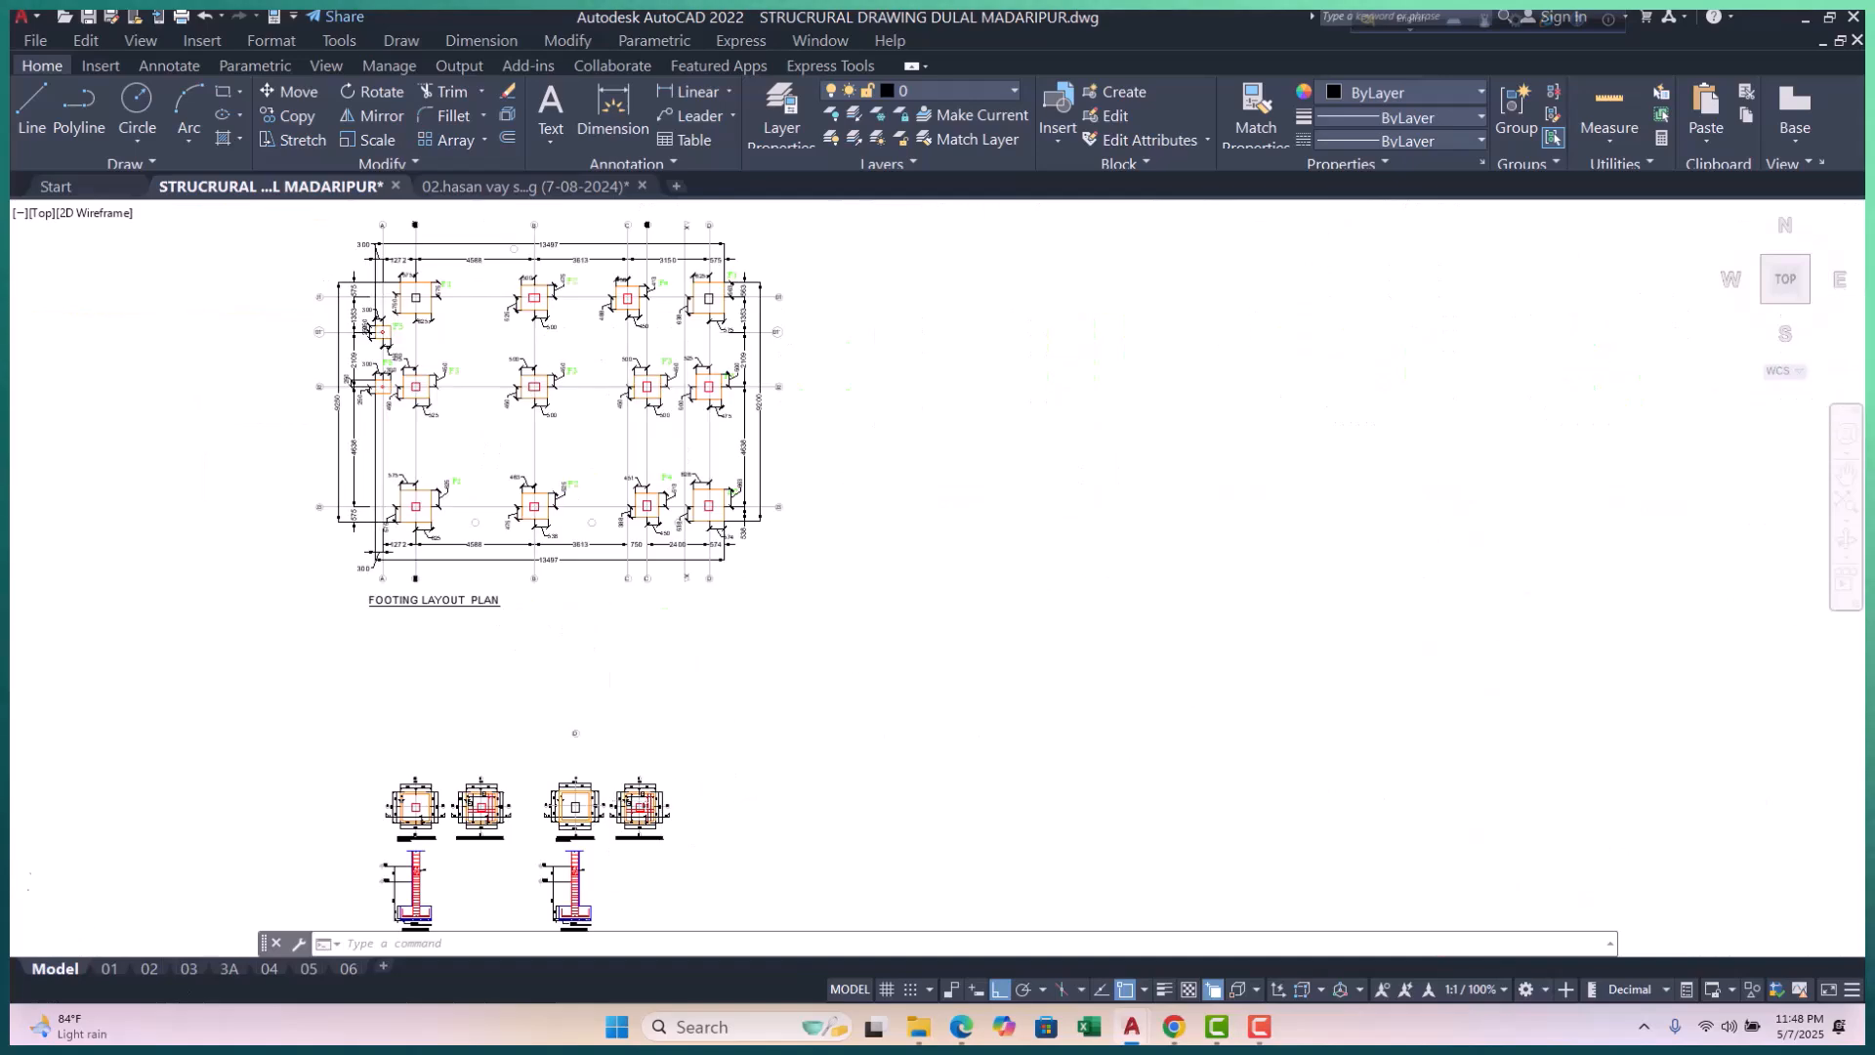
pyautogui.scroll(2, 669, 803)
pyautogui.moveTo(669, 803)
pyautogui.mouseDown(button='middle')
pyautogui.moveTo(699, 746)
pyautogui.moveTo(619, 780)
pyautogui.mouseUp(button='middle')
pyautogui.scroll(-6, 620, 780)
pyautogui.moveTo(865, 699)
pyautogui.mouseDown(button='middle')
pyautogui.moveTo(830, 733)
pyautogui.moveTo(820, 703)
pyautogui.mouseUp(button='middle')
pyautogui.scroll(-4, 830, 733)
pyautogui.moveTo(883, 505); pyautogui.dragTo(699, 762, button='middle')
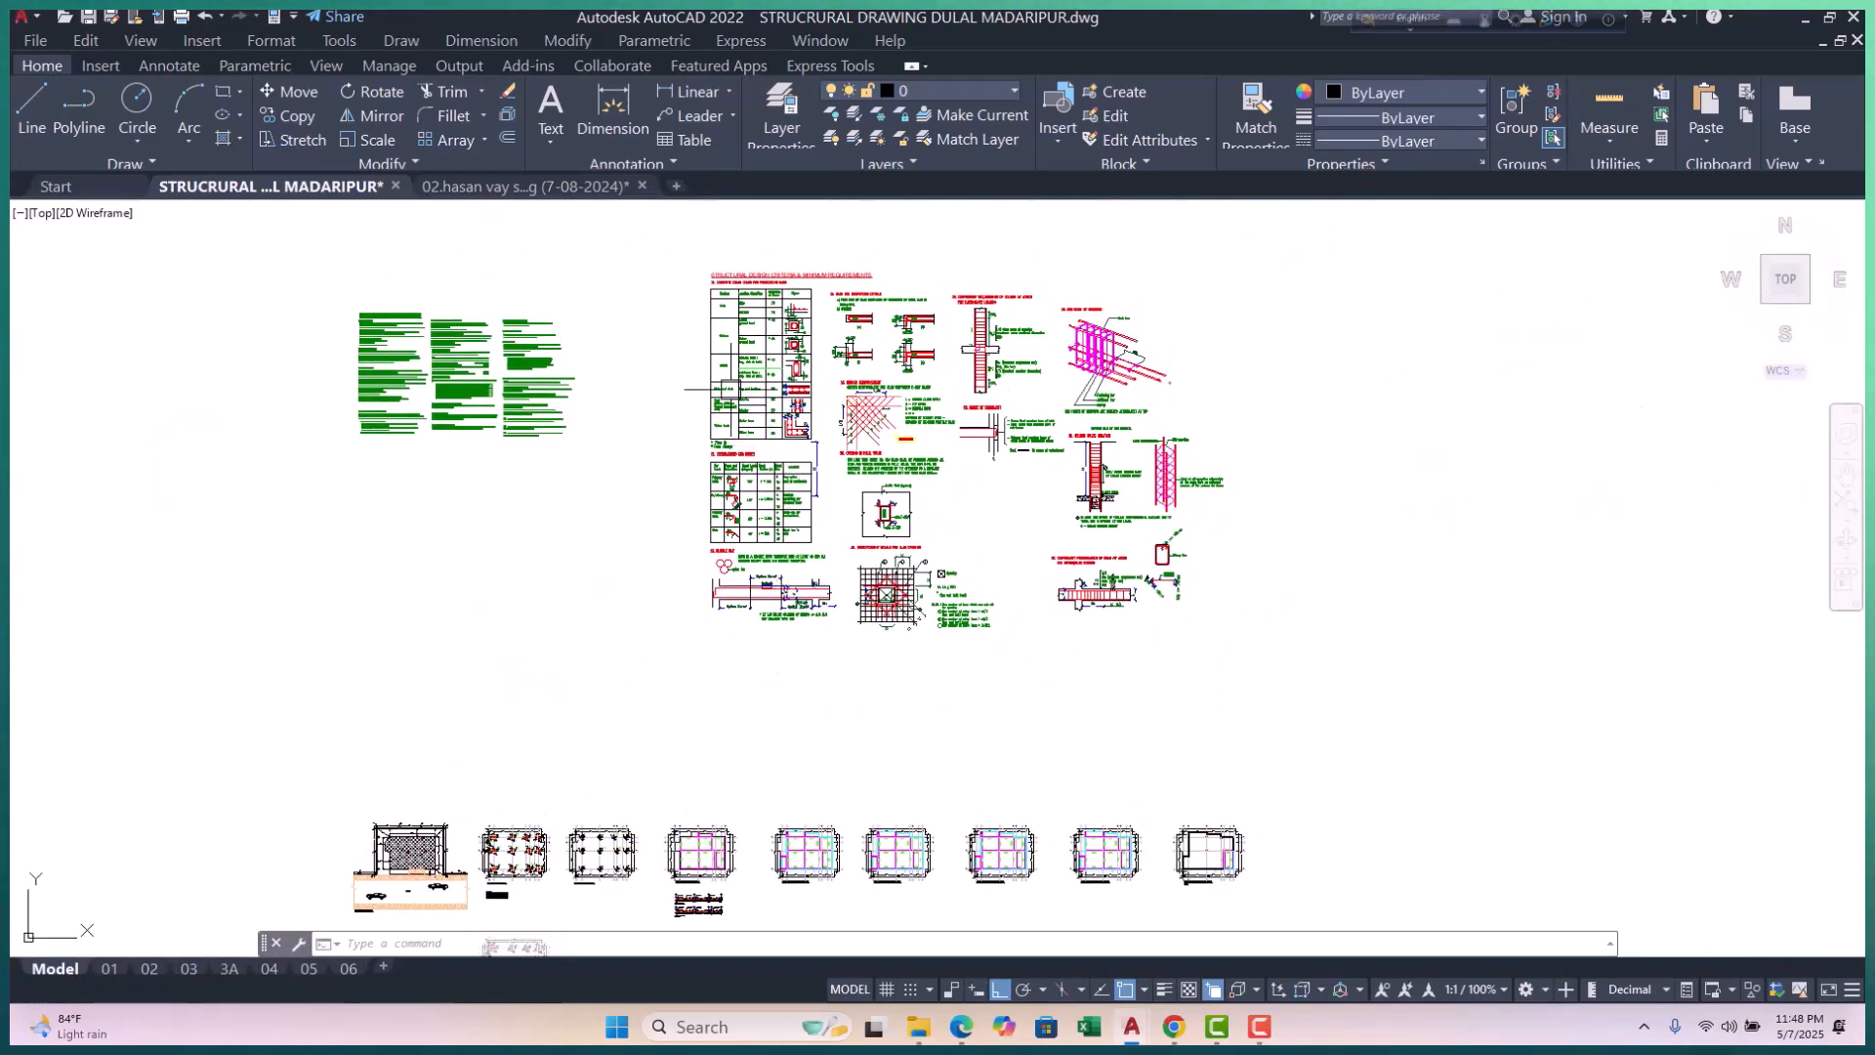
# Step: Recheck the general notes beside the typical details and save the structural drawing
pyautogui.scroll(4, 406, 276)
pyautogui.scroll(2, 473, 544)
pyautogui.moveTo(472, 545); pyautogui.dragTo(511, 532, button='middle')
pyautogui.scroll(-6, 762, 490)
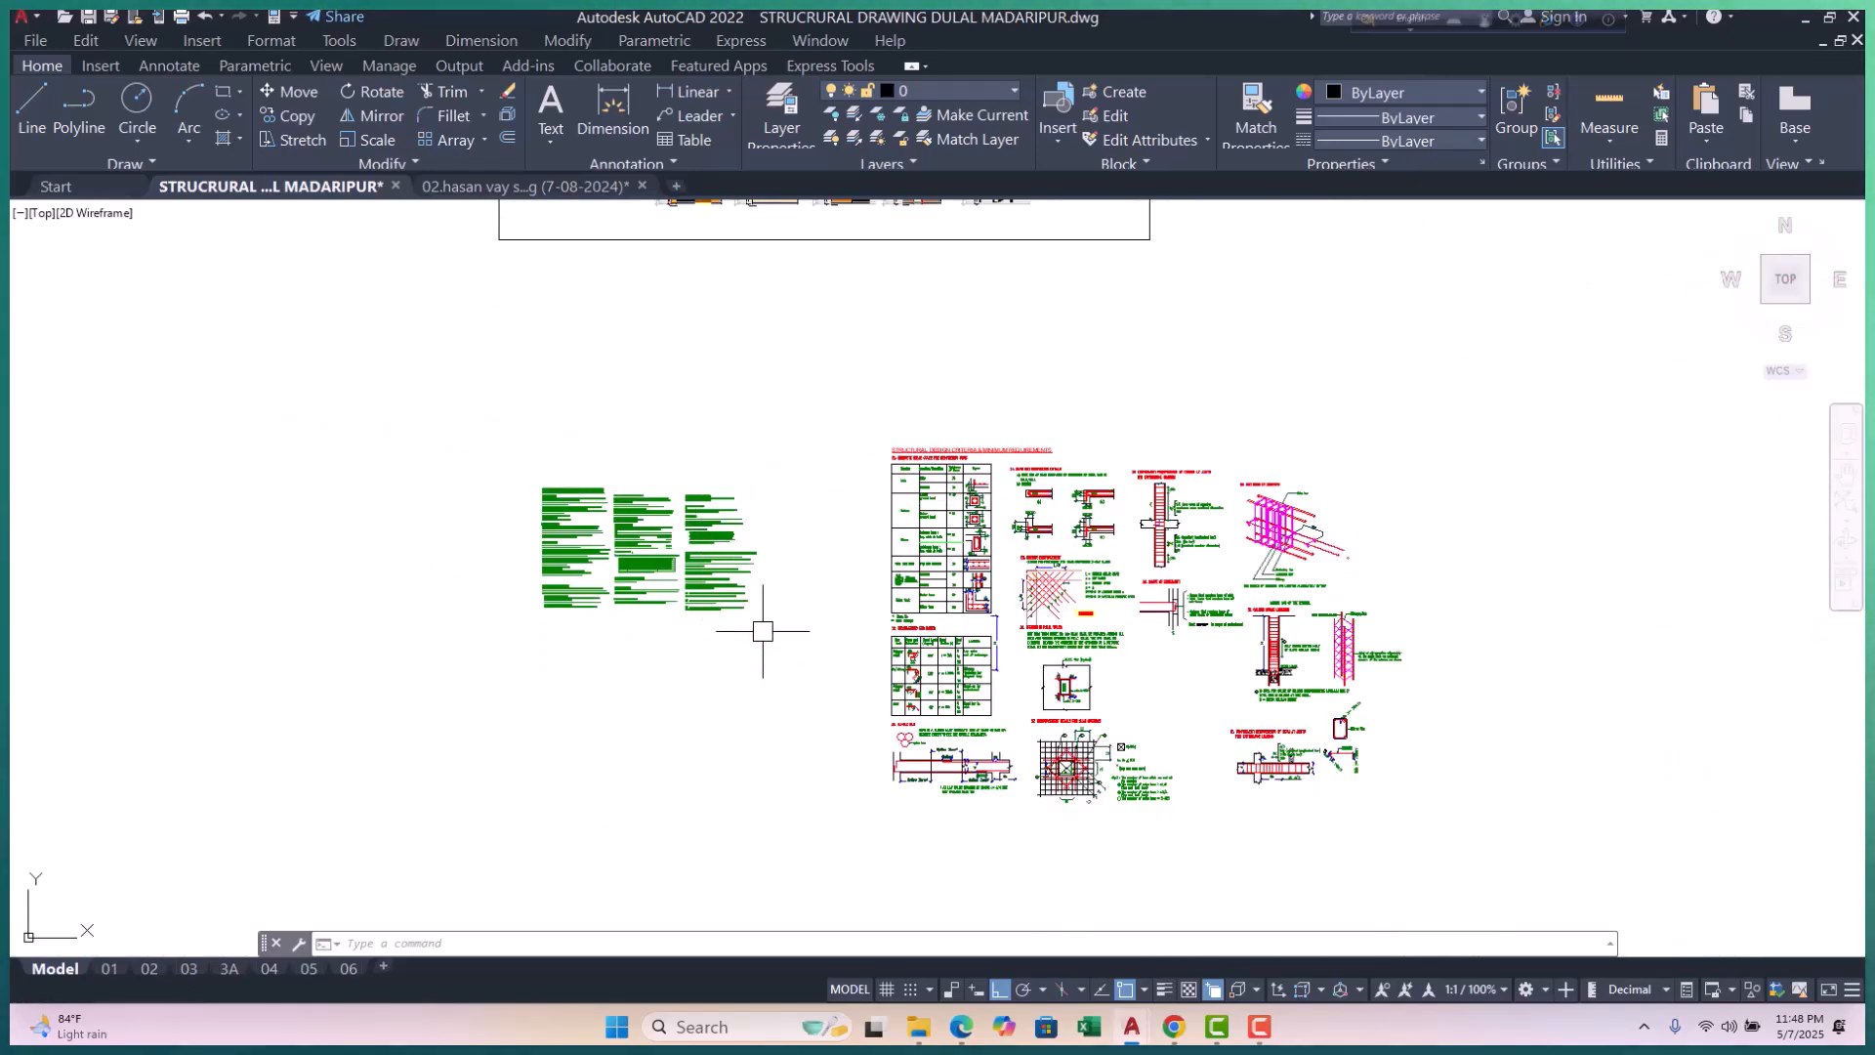
pyautogui.hotkey('ctrl', 's')
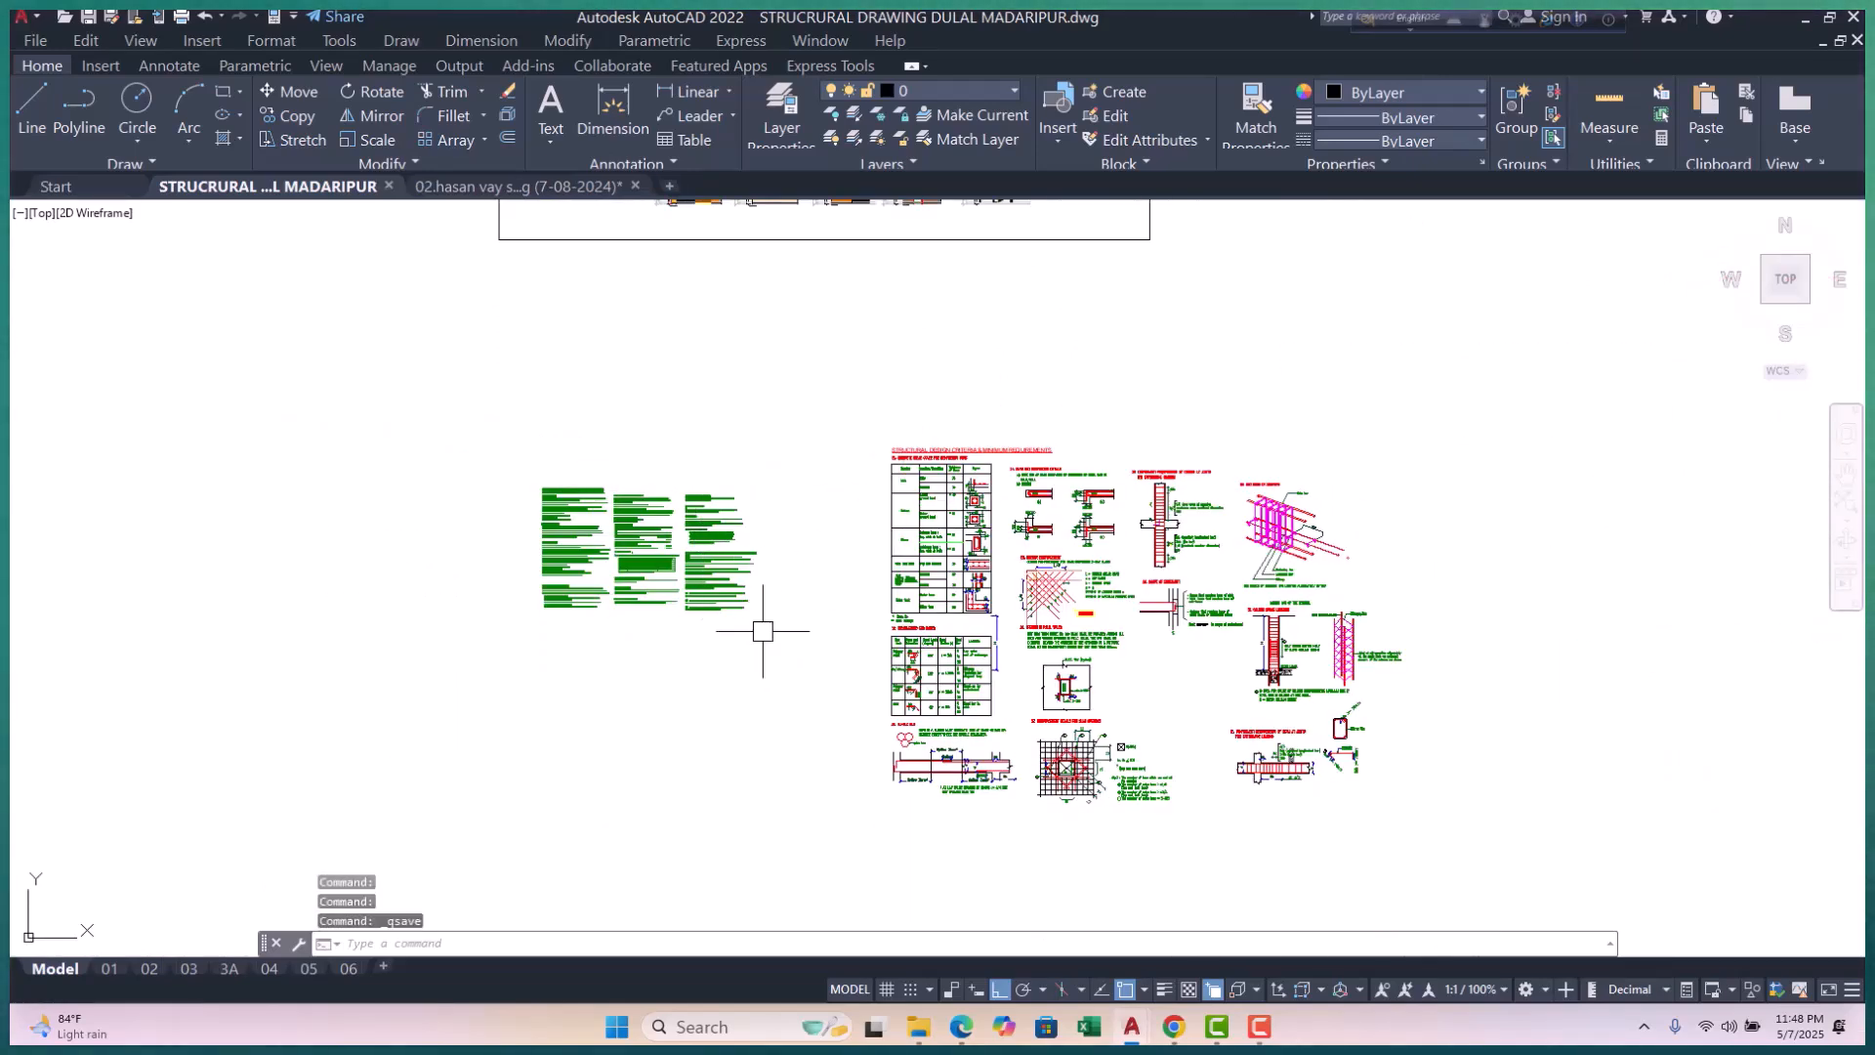